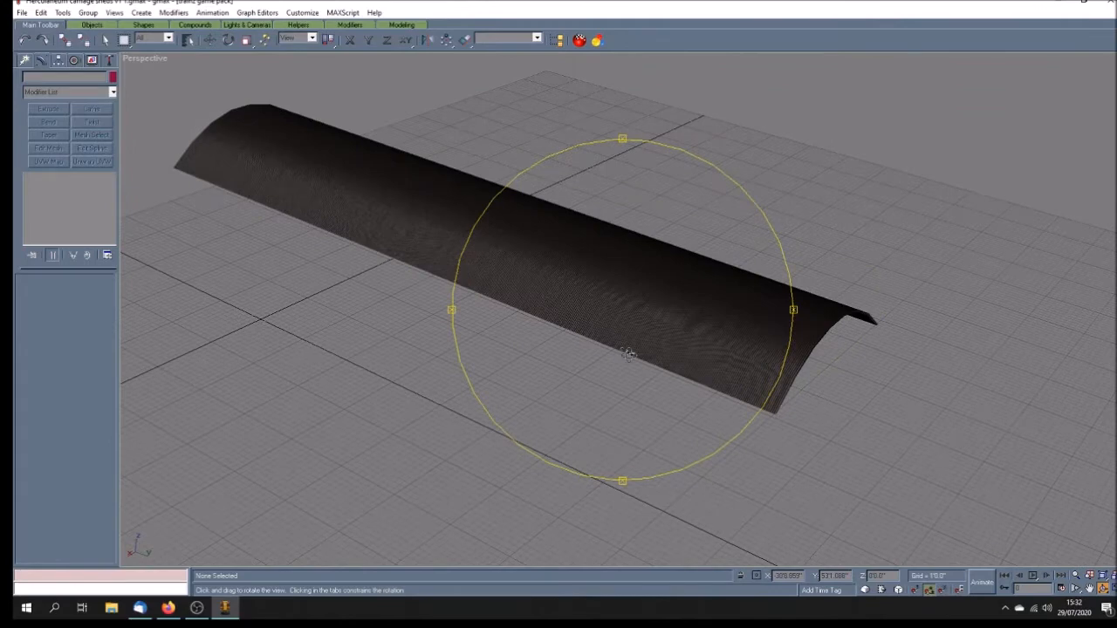
# - Unhide all objects so the full carriage shed is shown together with the roof
pyautogui.moveTo(690, 375); pyautogui.dragTo(687, 366)
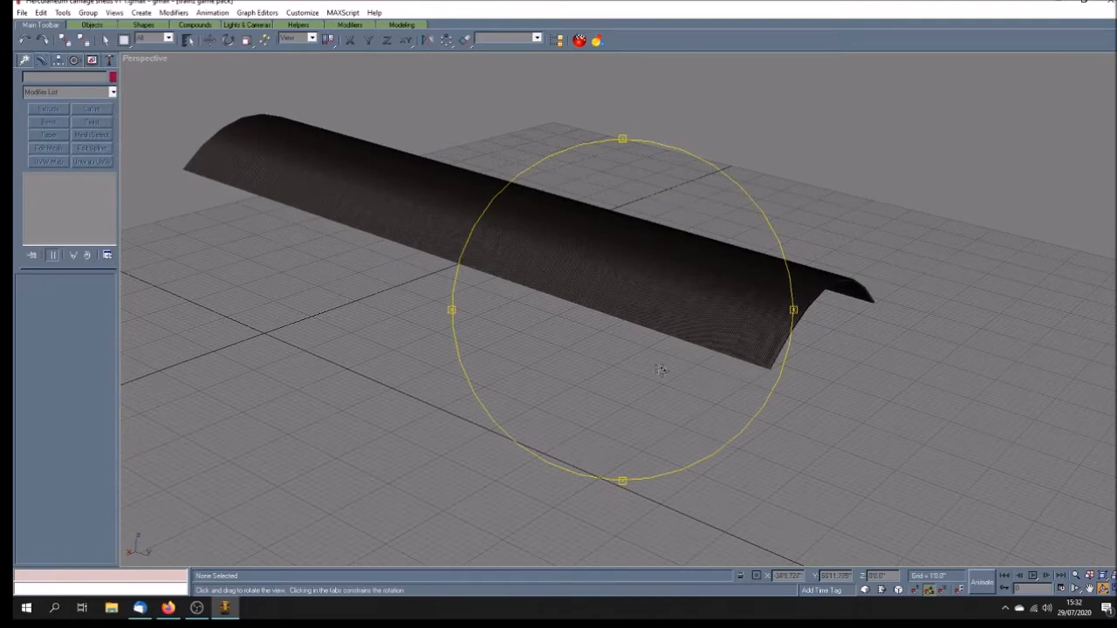
pyautogui.moveTo(661, 370); pyautogui.dragTo(620, 369)
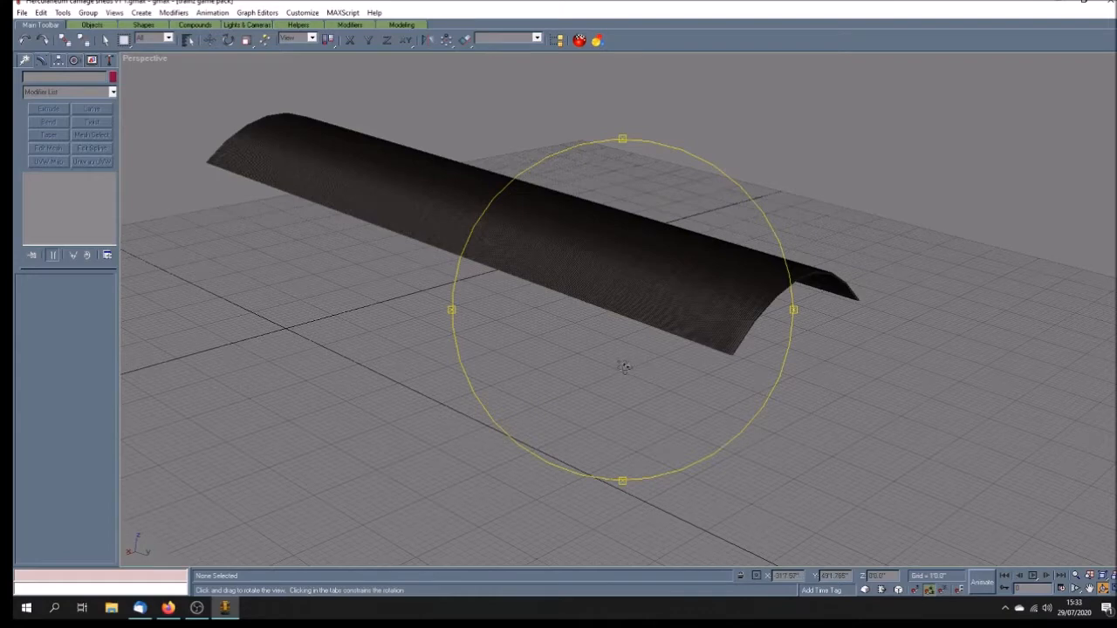
pyautogui.moveTo(623, 367); pyautogui.dragTo(623, 363)
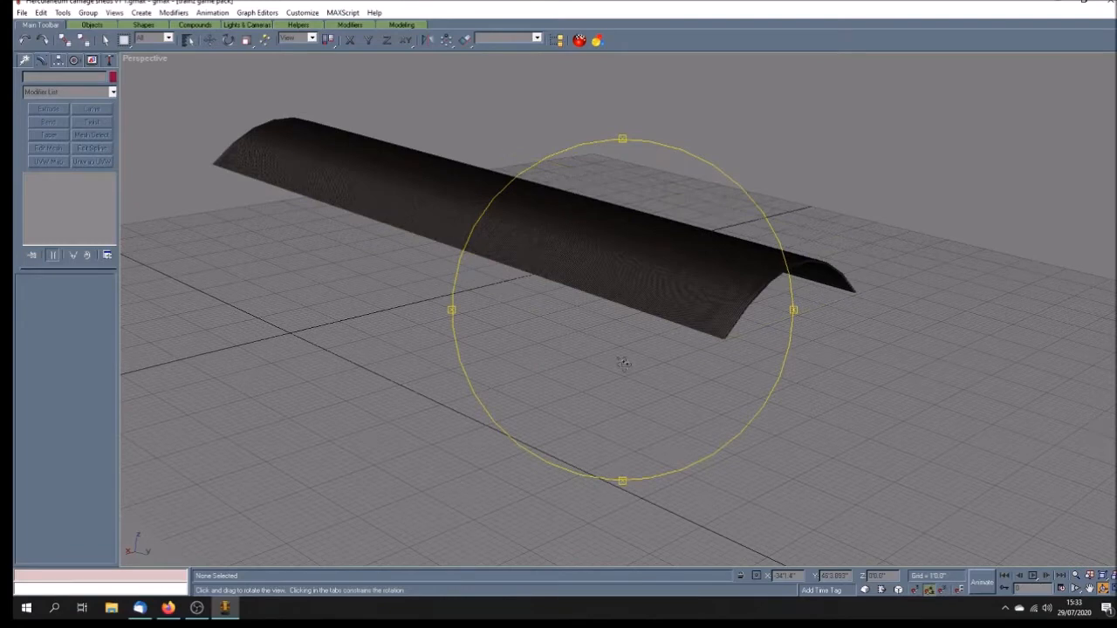
pyautogui.moveTo(647, 363)
pyautogui.mouseDown()
pyautogui.moveTo(643, 343)
pyautogui.moveTo(595, 324)
pyautogui.mouseUp()
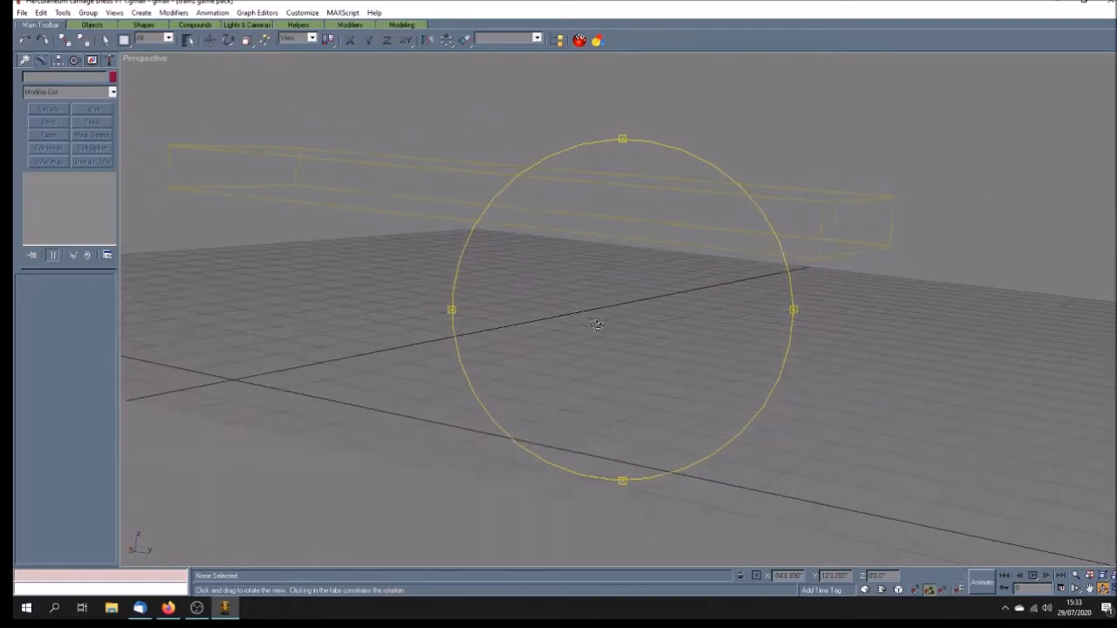
pyautogui.click(91, 61)
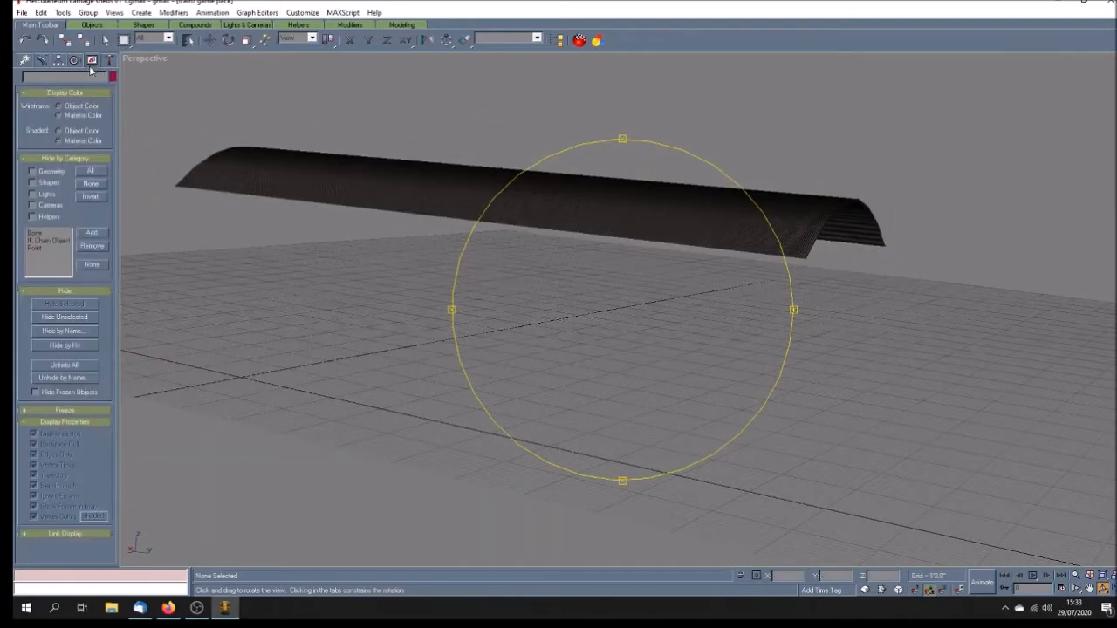
pyautogui.click(89, 364)
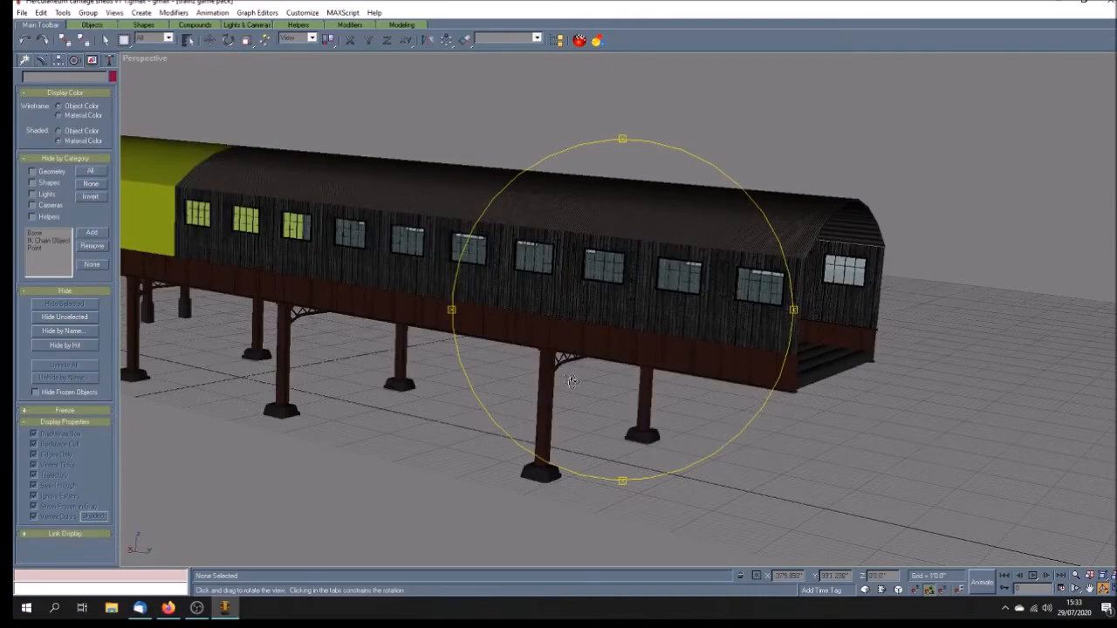
# - Examine the complete carriage shed, including the windowed section's roof, side wall and open end
pyautogui.scroll(-6, 572, 381)
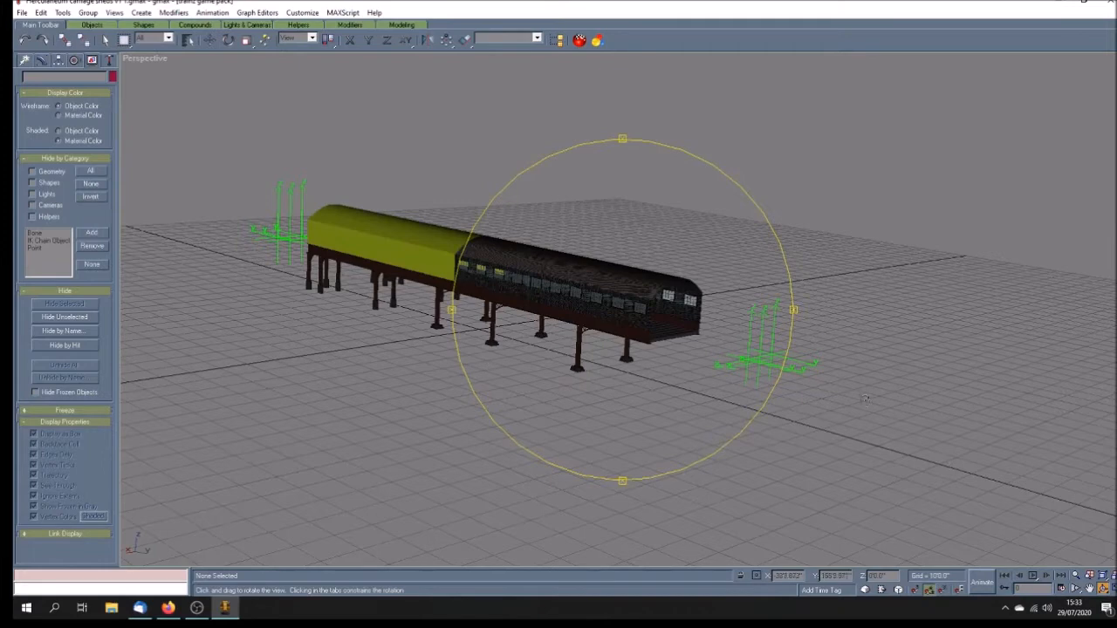
pyautogui.moveTo(497, 382); pyautogui.dragTo(519, 394)
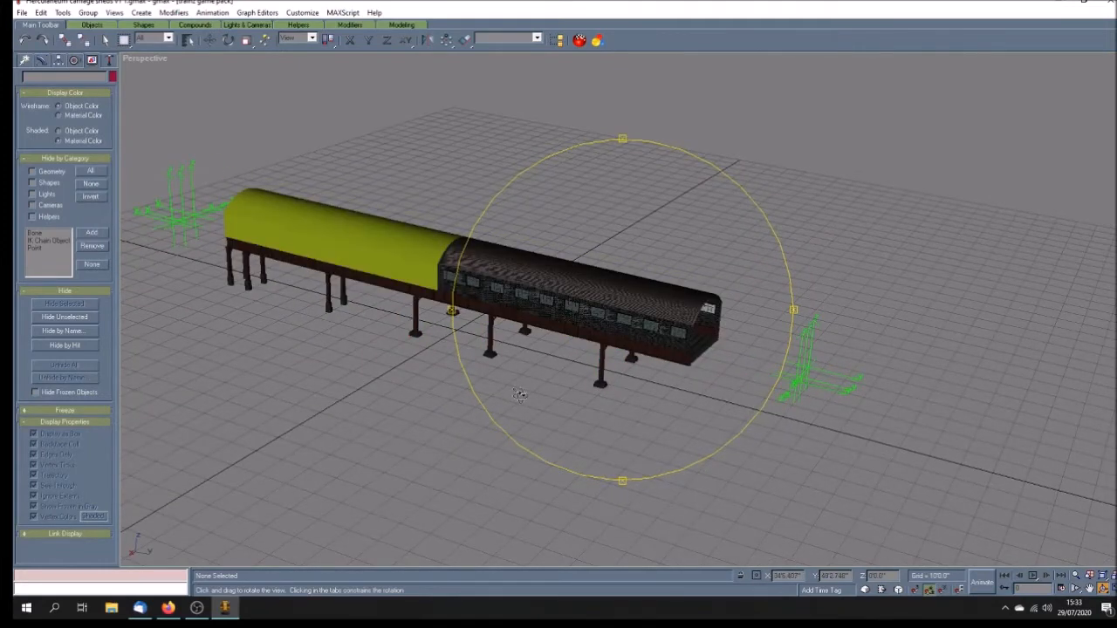
pyautogui.moveTo(528, 403); pyautogui.dragTo(660, 393)
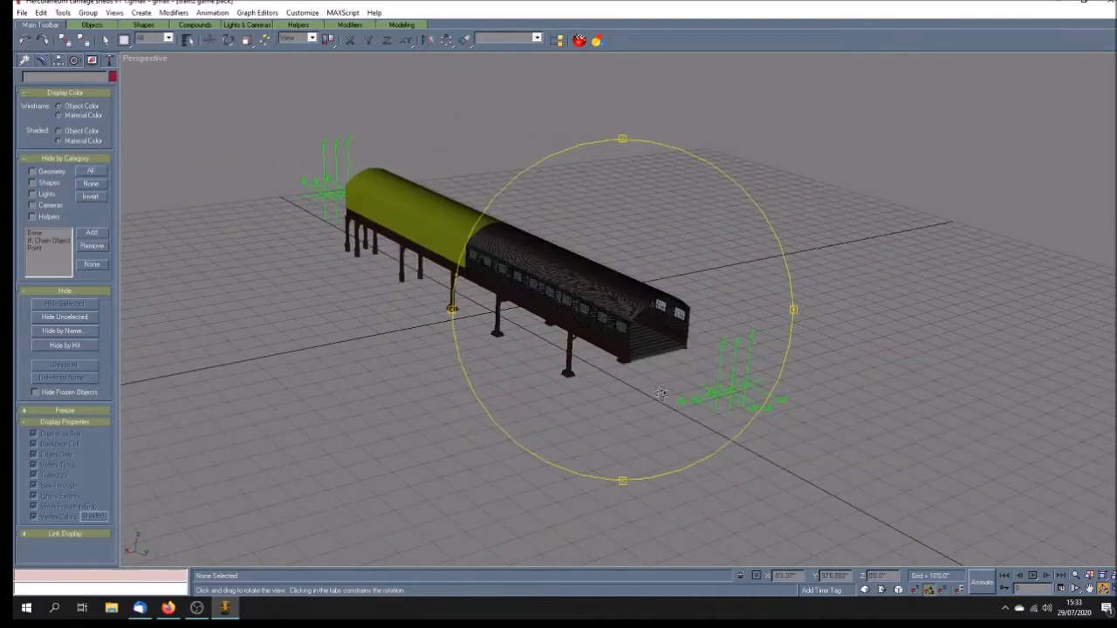
pyautogui.scroll(2, 666, 381)
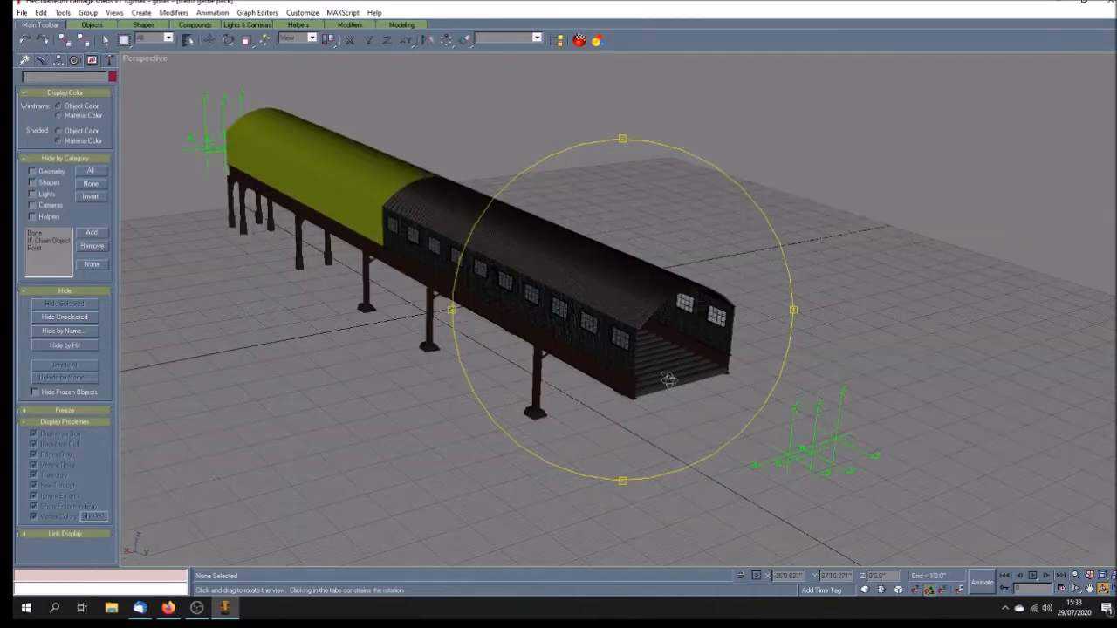
pyautogui.scroll(2, 667, 380)
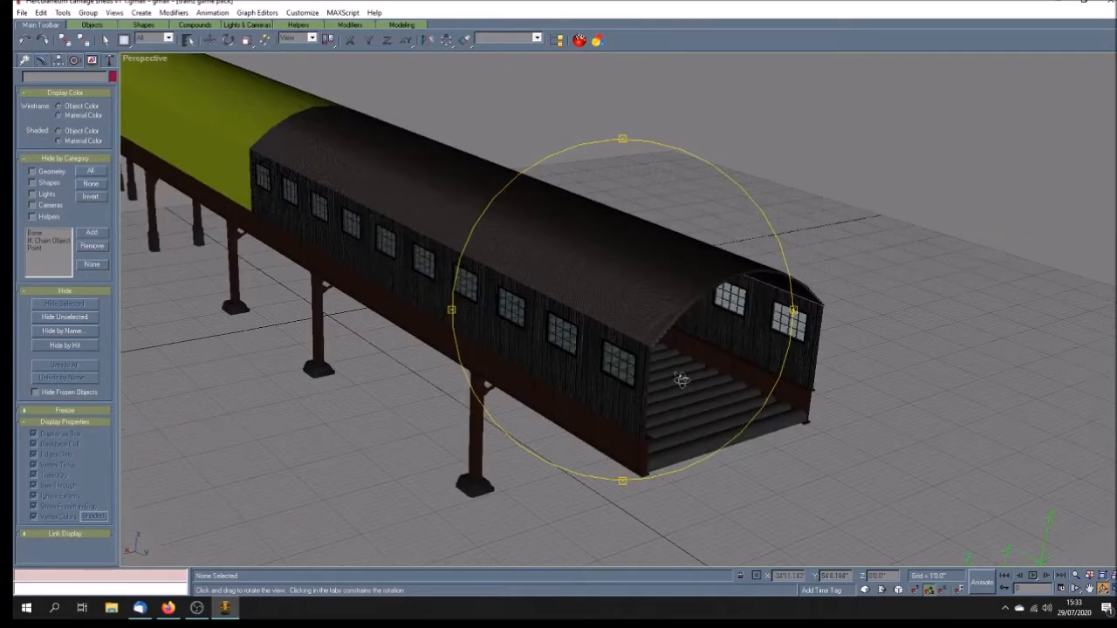
pyautogui.moveTo(682, 380)
pyautogui.mouseDown()
pyautogui.moveTo(580, 355)
pyautogui.moveTo(615, 368)
pyautogui.moveTo(582, 335)
pyautogui.moveTo(536, 353)
pyautogui.mouseUp()
pyautogui.scroll(-5, 615, 362)
pyautogui.scroll(5, 582, 335)
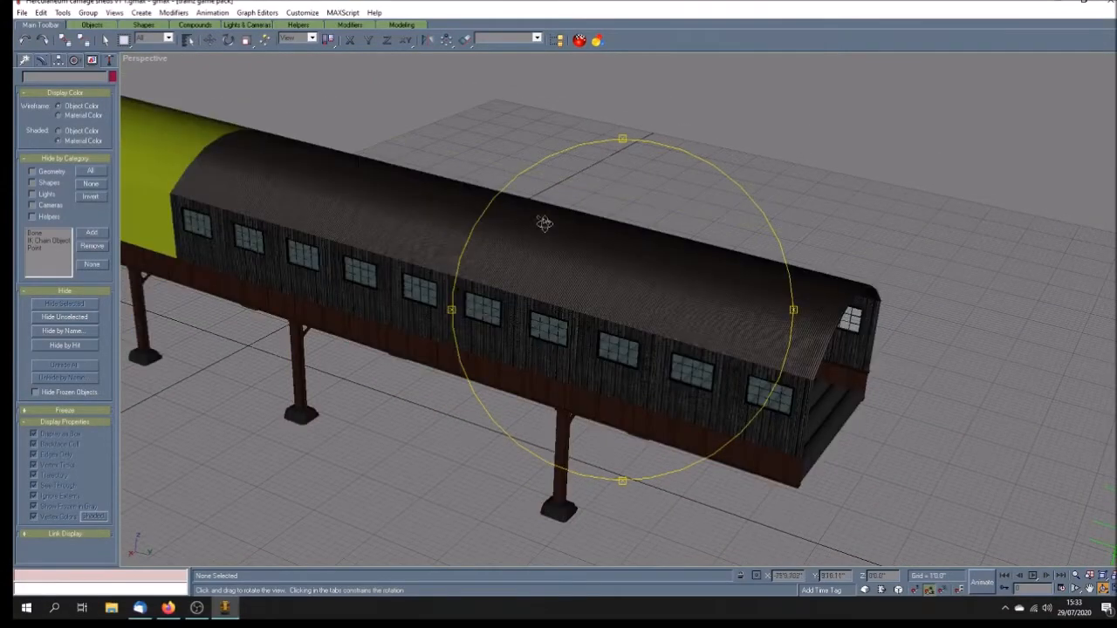
# - Inspect the shed's open end and interior, and the overall layout with the plain yellow rear section
pyautogui.click(105, 40)
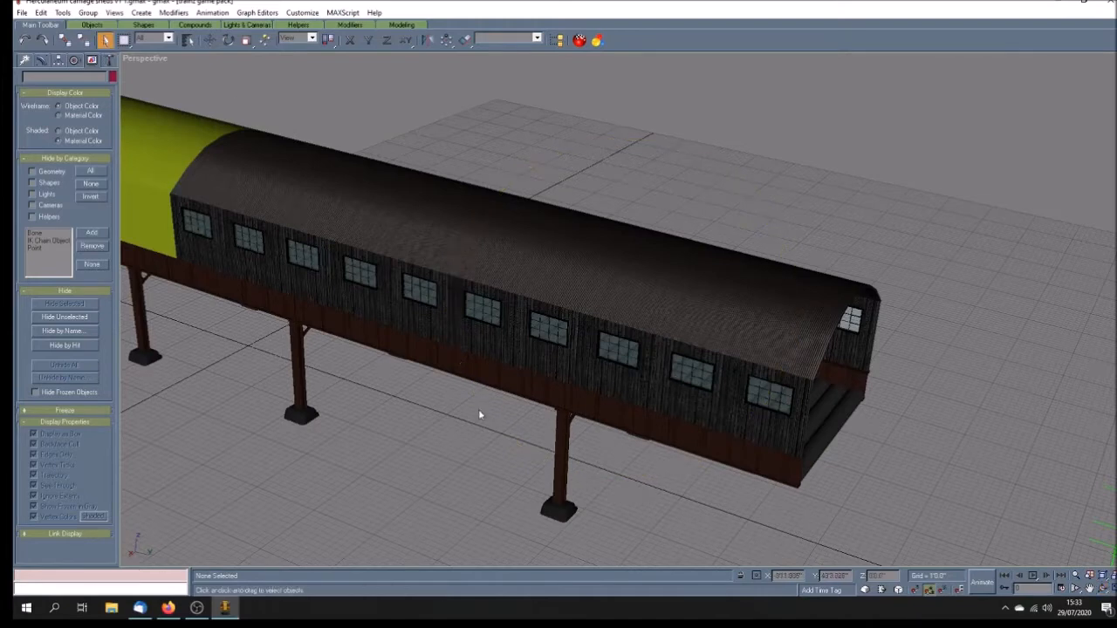
pyautogui.click(1103, 590)
pyautogui.moveTo(686, 373)
pyautogui.mouseDown()
pyautogui.moveTo(583, 358)
pyautogui.moveTo(600, 346)
pyautogui.moveTo(559, 353)
pyautogui.moveTo(582, 361)
pyautogui.mouseUp()
pyautogui.scroll(-3, 646, 372)
pyautogui.scroll(3, 602, 352)
pyautogui.moveTo(609, 406); pyautogui.dragTo(620, 414)
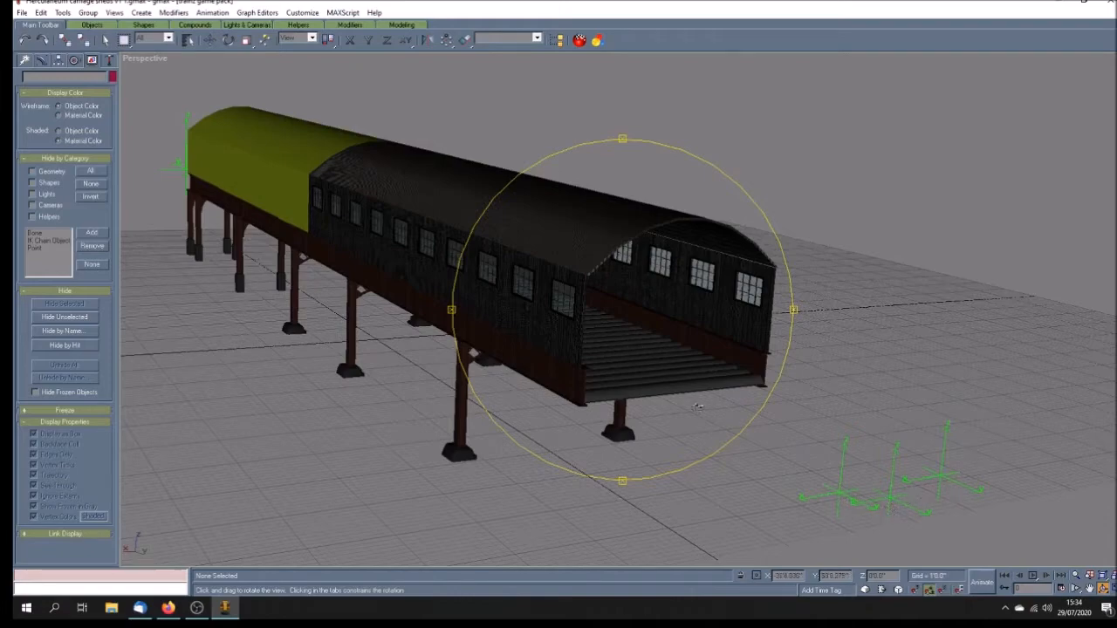
pyautogui.moveTo(567, 407); pyautogui.dragTo(590, 417)
pyautogui.scroll(-4, 602, 401)
pyautogui.moveTo(522, 352)
pyautogui.mouseDown()
pyautogui.moveTo(650, 356)
pyautogui.moveTo(510, 377)
pyautogui.moveTo(529, 367)
pyautogui.moveTo(519, 326)
pyautogui.mouseUp()
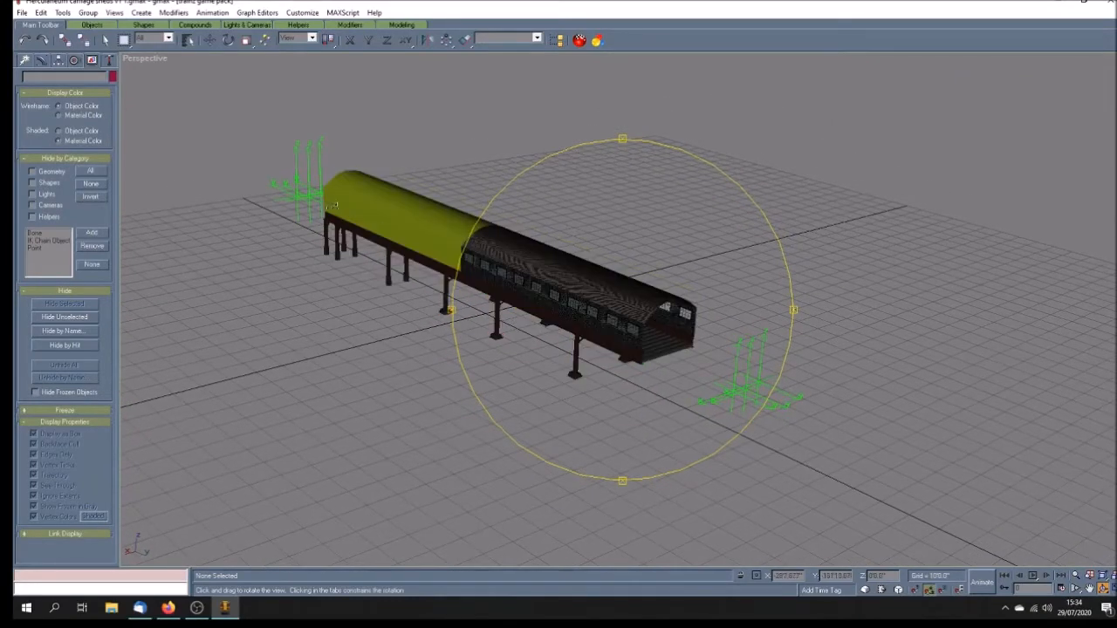
pyautogui.moveTo(369, 237)
pyautogui.mouseDown()
pyautogui.moveTo(430, 237)
pyautogui.moveTo(392, 239)
pyautogui.mouseUp()
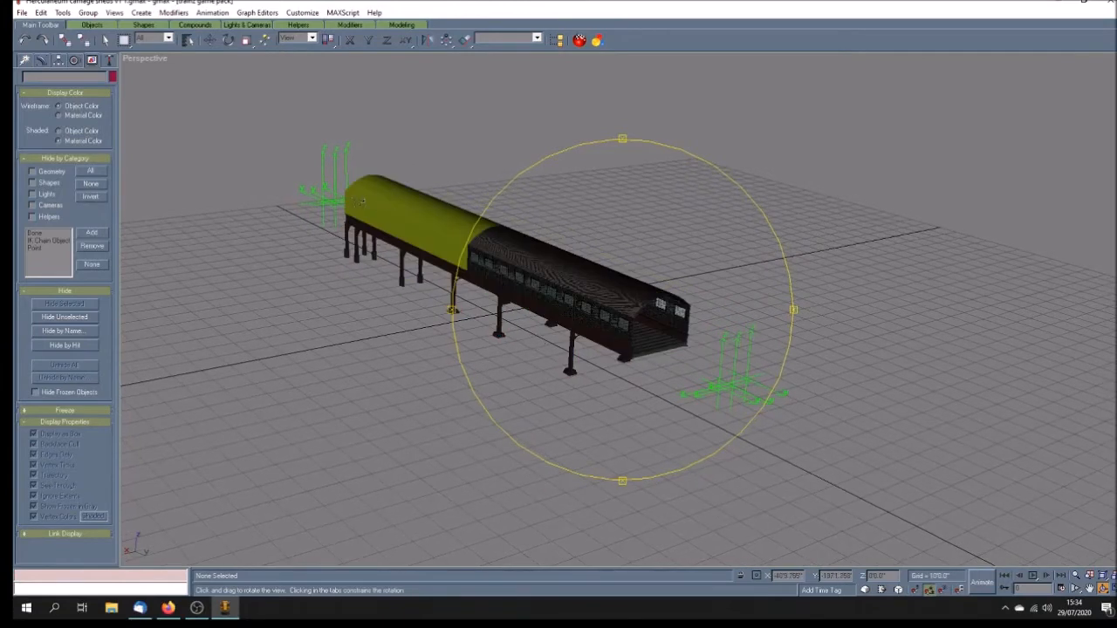
pyautogui.moveTo(542, 362); pyautogui.dragTo(535, 361)
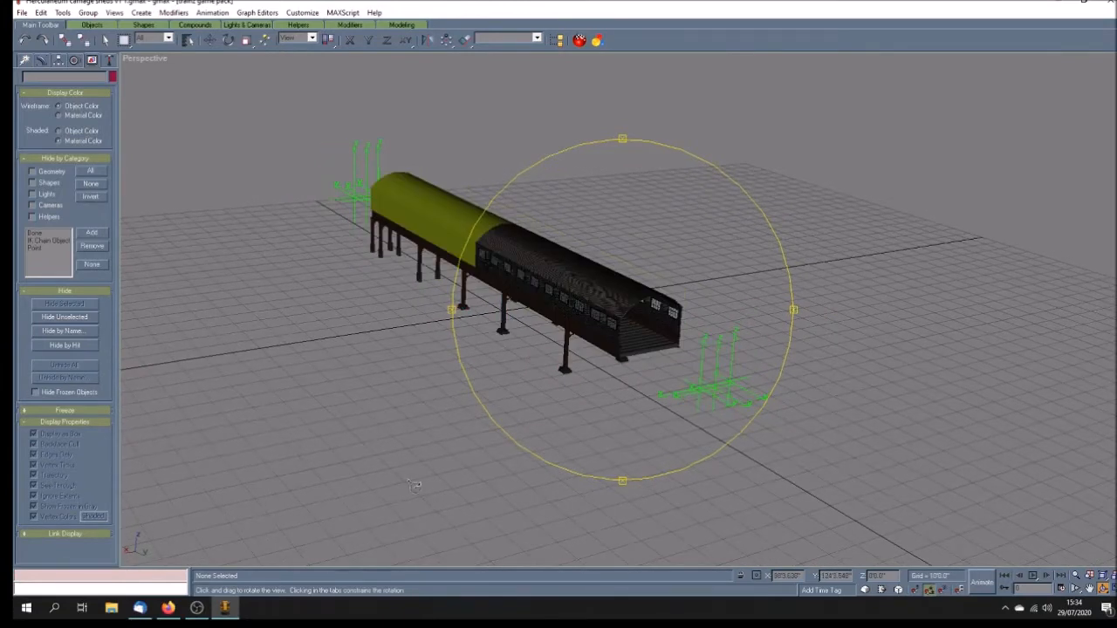
# - Minimise the modelling window and find the Herculaneum images in the station photos folder inside liverpool overhead
pyautogui.click(1054, 2)
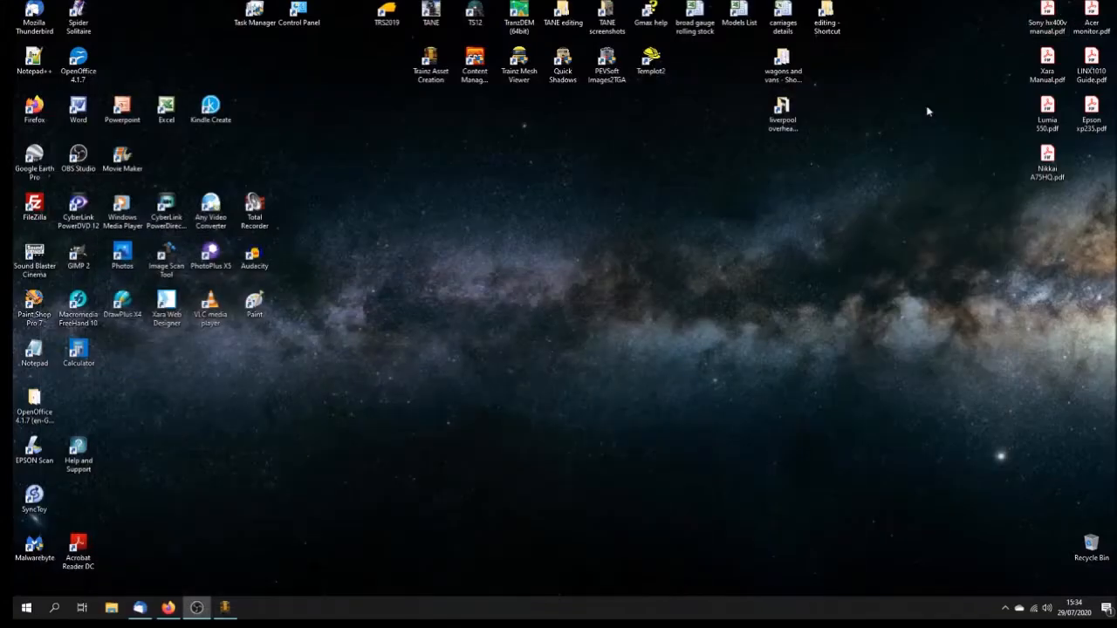
pyautogui.doubleClick(789, 118)
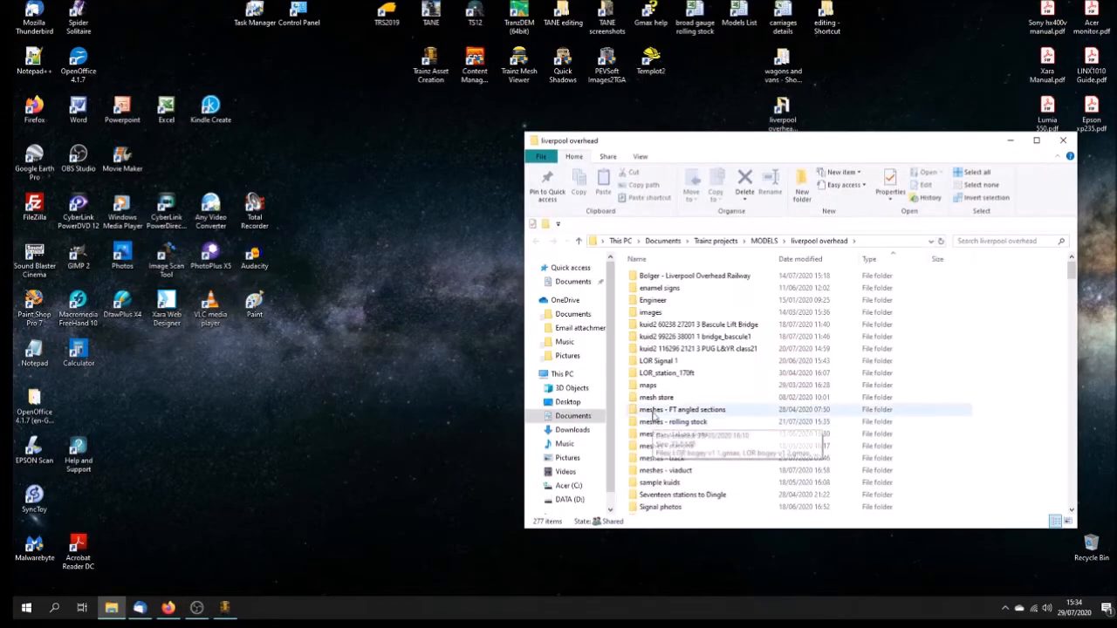
pyautogui.scroll(-2, 698, 393)
pyautogui.click(667, 449)
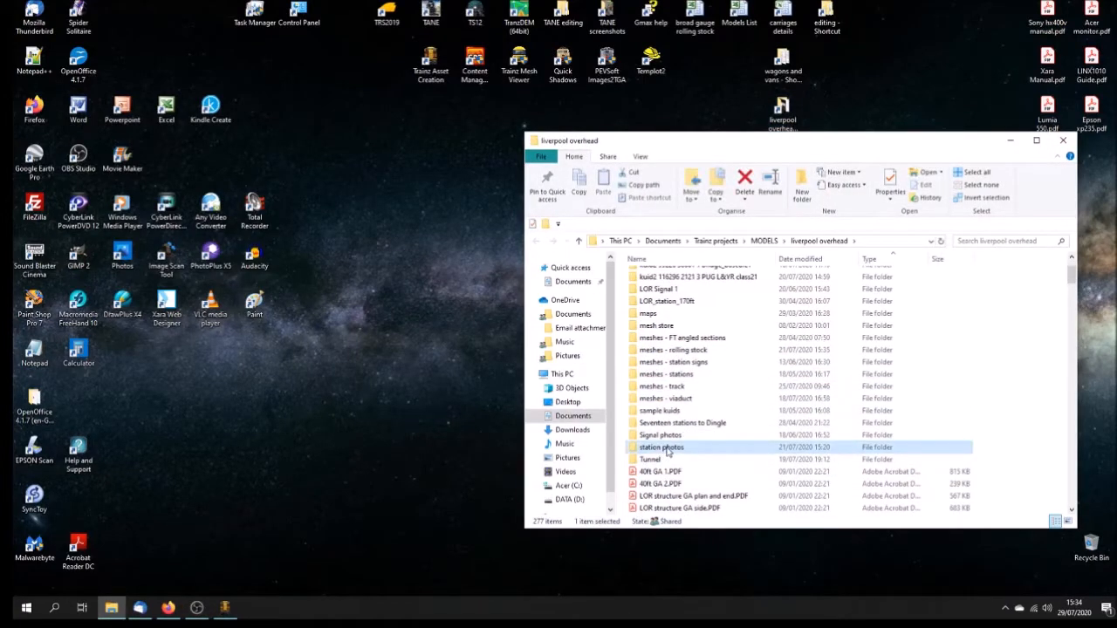
pyautogui.doubleClick(667, 449)
pyautogui.scroll(-3, 681, 428)
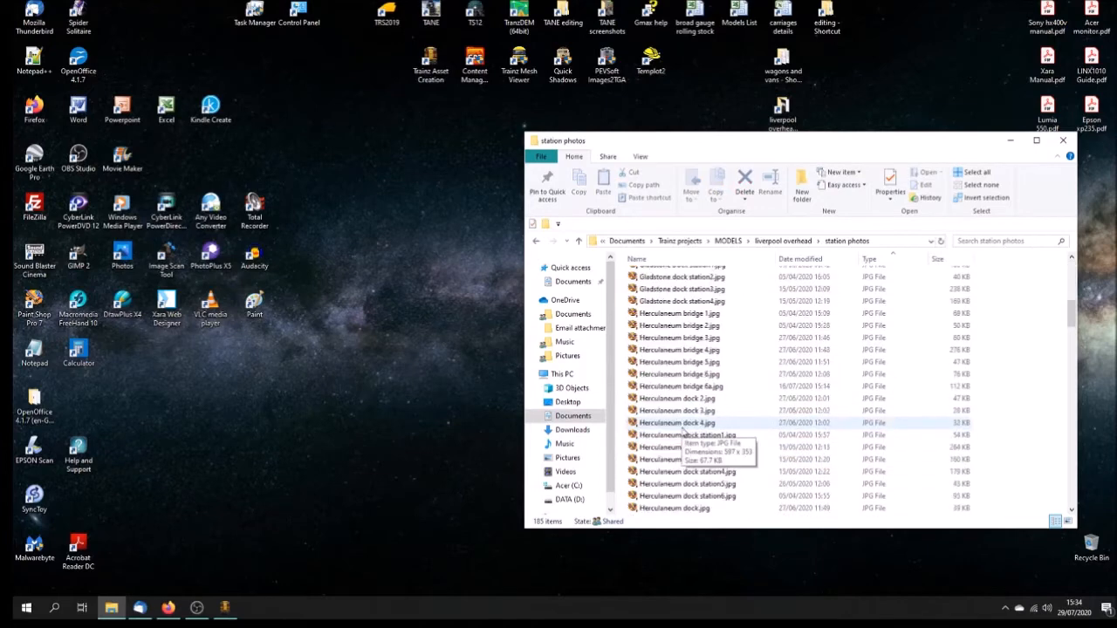
# - Open Herculaneum dock station1.jpg in Windows Photo Viewer
pyautogui.click(684, 436)
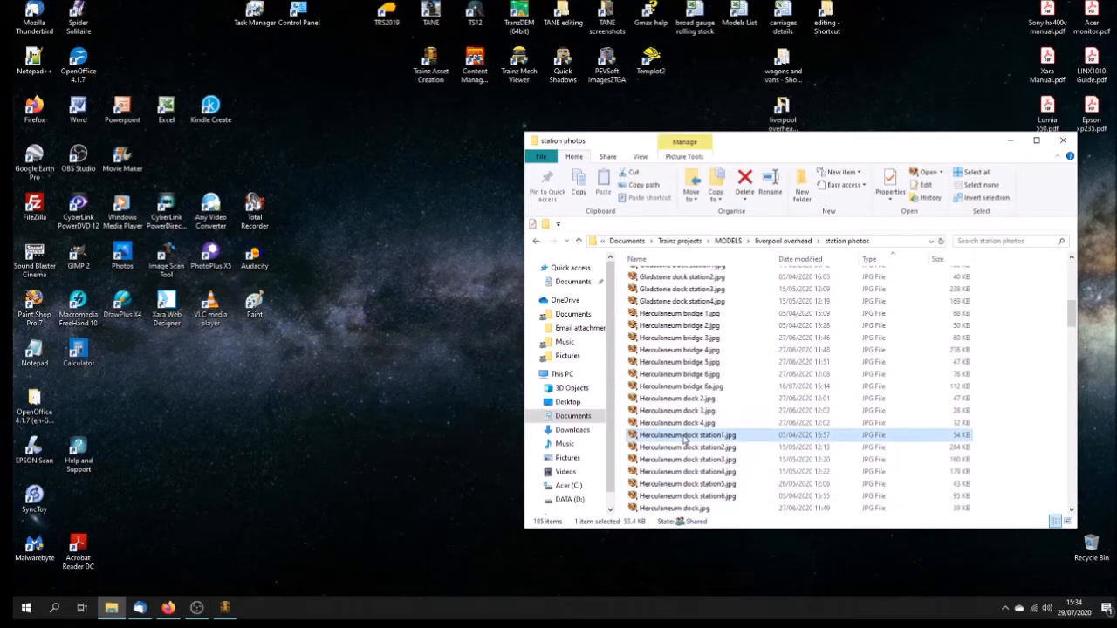
pyautogui.rightClick(684, 436)
pyautogui.moveTo(758, 295)
pyautogui.click(943, 409)
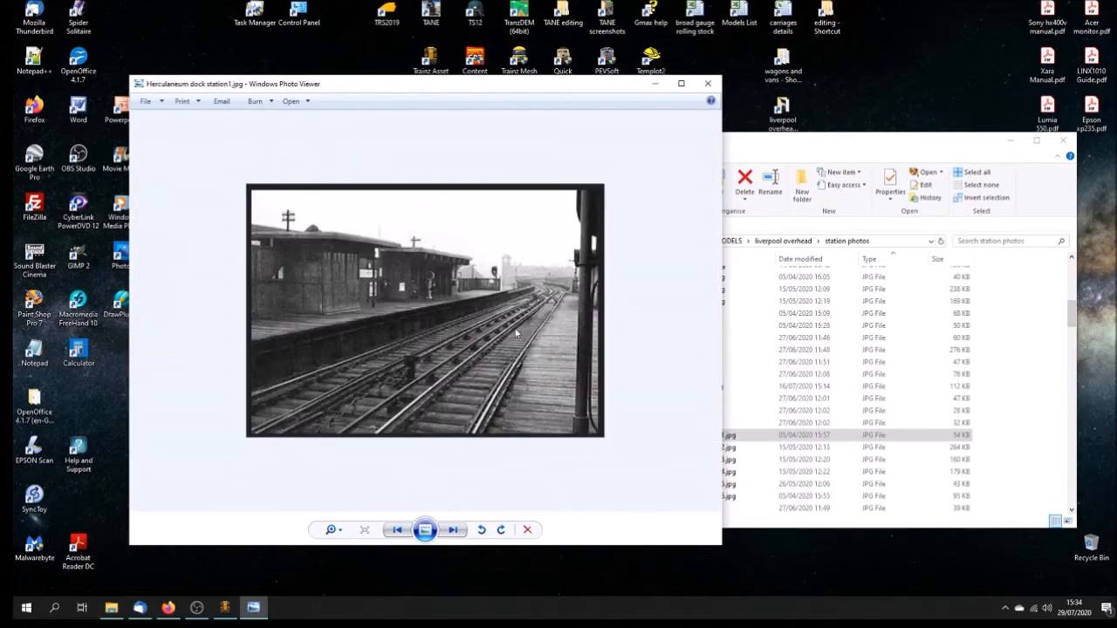
# - Browse the reference photos from Herculaneum dock station2.jpg to station6.jpg, and view the sheds in station6.jpg enlarged
pyautogui.press('Right')
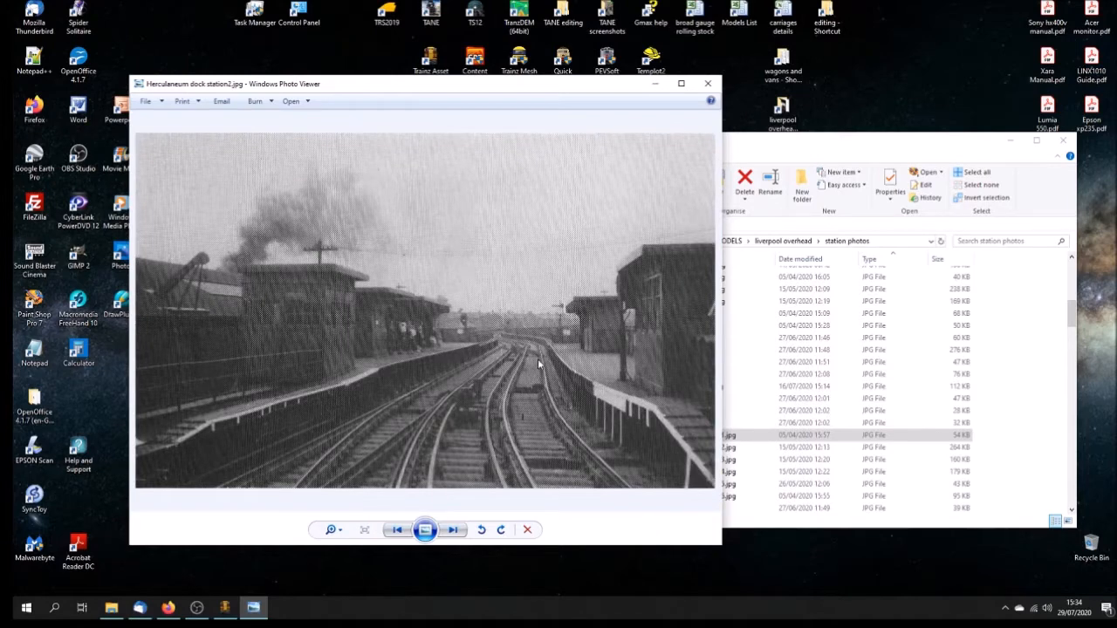
pyautogui.press('Right')
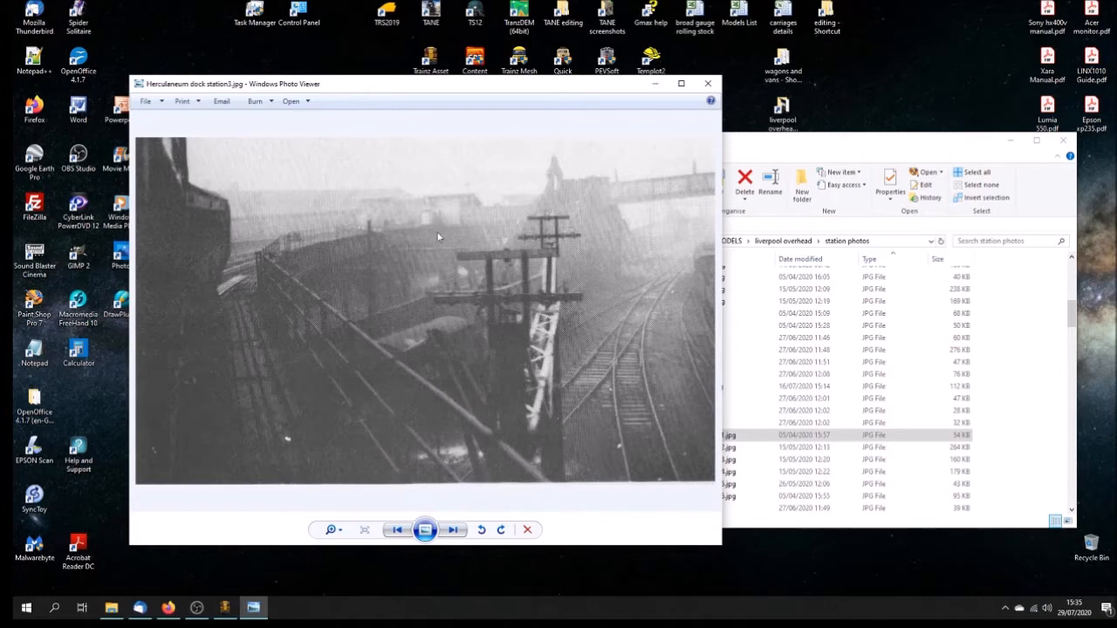
pyautogui.press('Right')
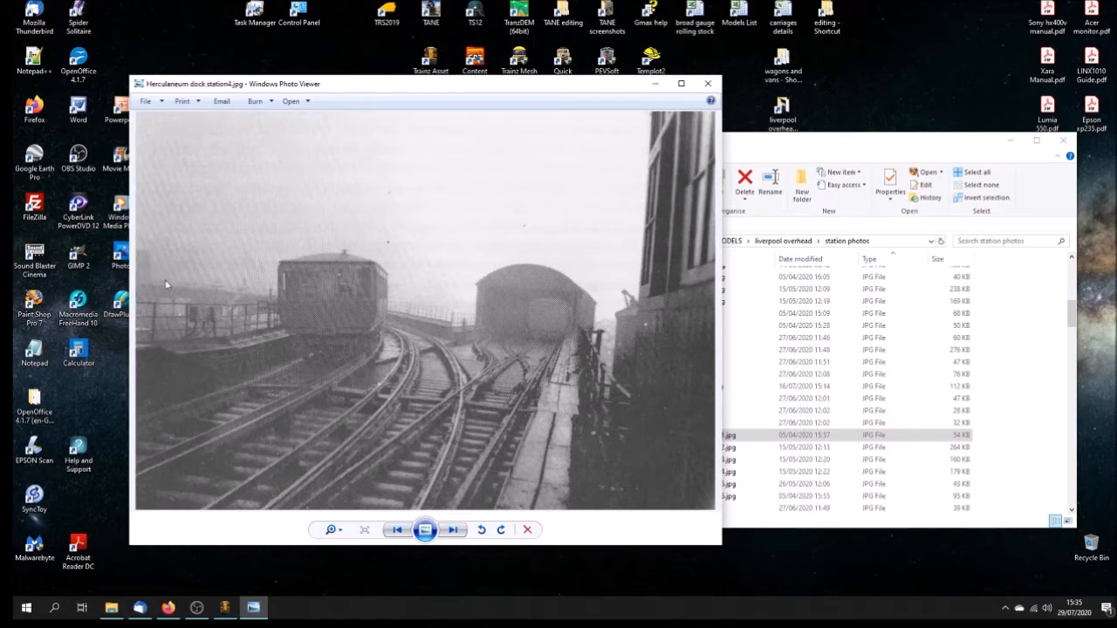
pyautogui.press('Right')
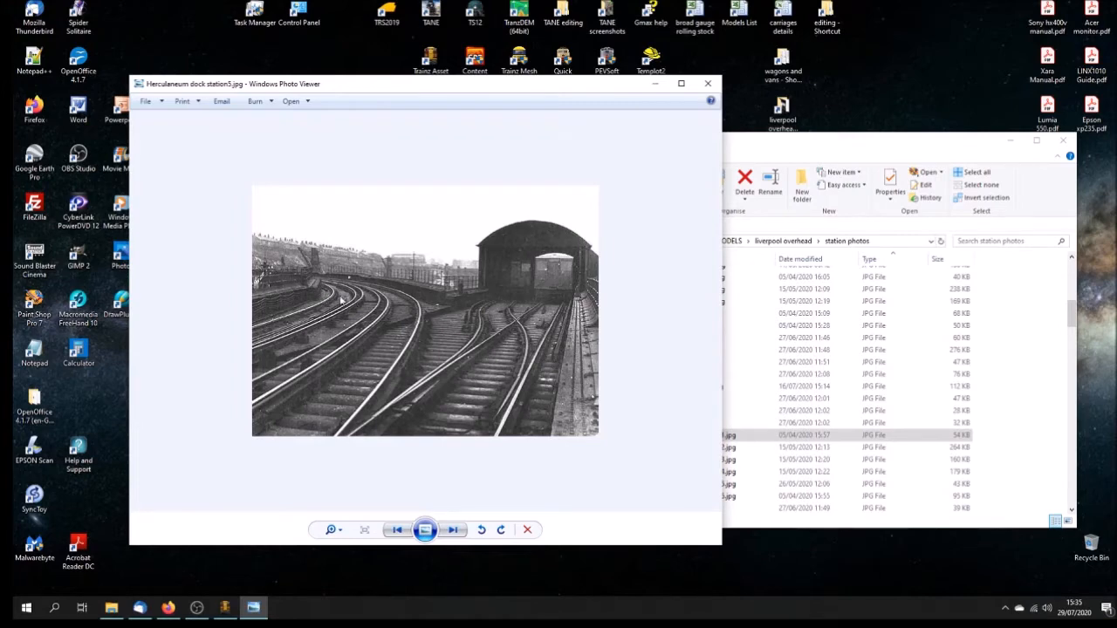
pyautogui.press('Right')
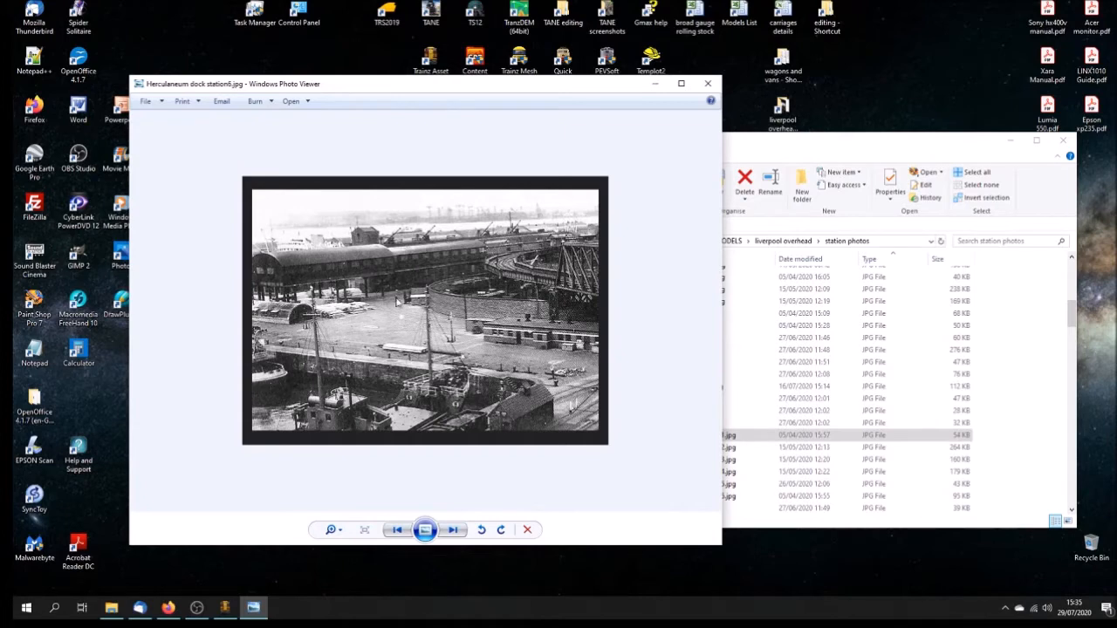
pyautogui.scroll(2, 377, 283)
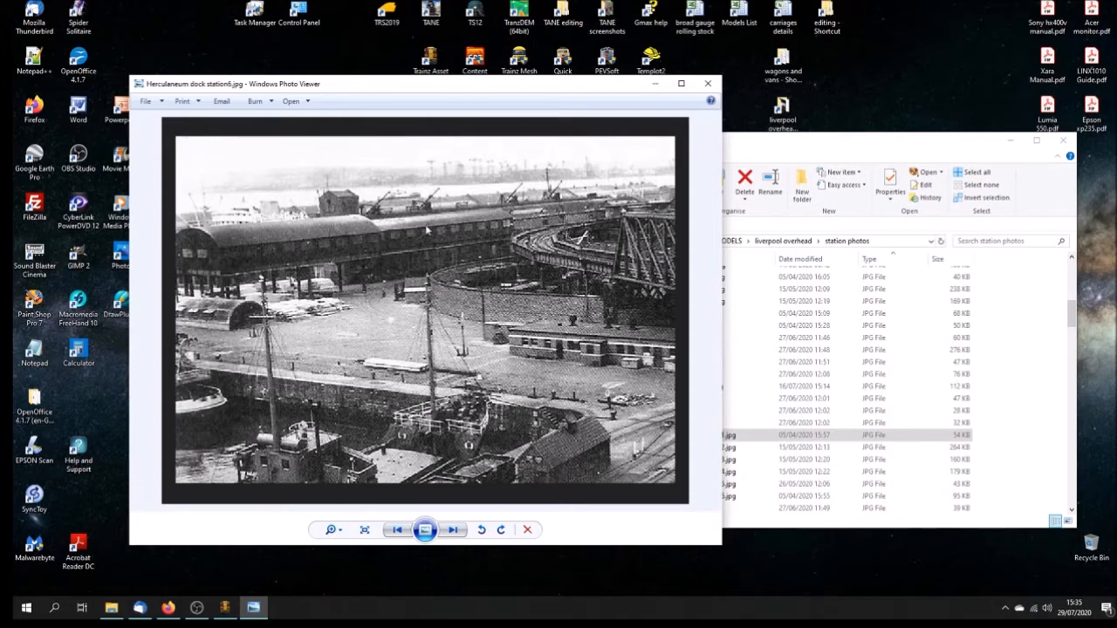
# - Switch back to gmax and compare the shed model with the Herculaneum dock station6.jpg photo from a similar angle
pyautogui.click(226, 607)
pyautogui.moveTo(520, 356); pyautogui.dragTo(614, 370)
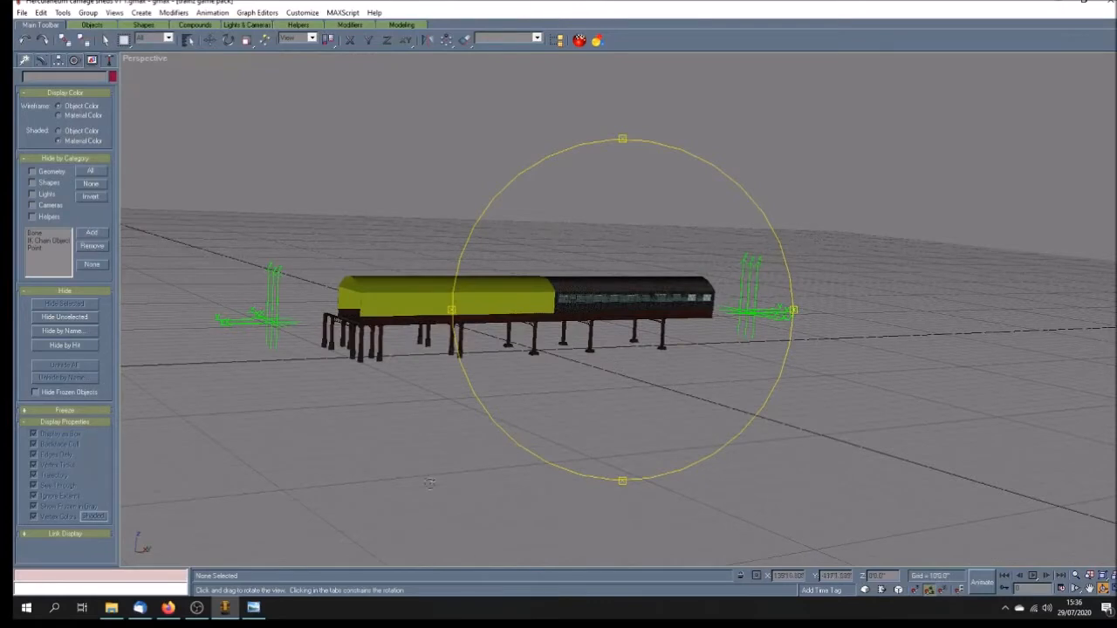
pyautogui.click(253, 608)
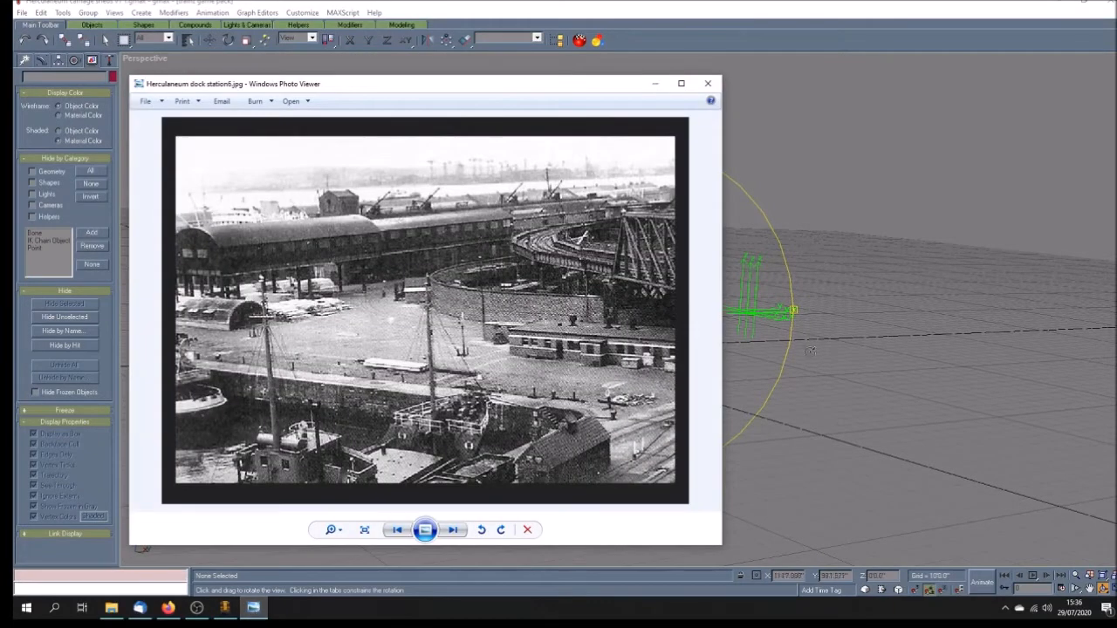
pyautogui.click(254, 611)
pyautogui.moveTo(649, 438)
pyautogui.mouseDown()
pyautogui.moveTo(620, 422)
pyautogui.moveTo(605, 395)
pyautogui.moveTo(593, 406)
pyautogui.mouseUp()
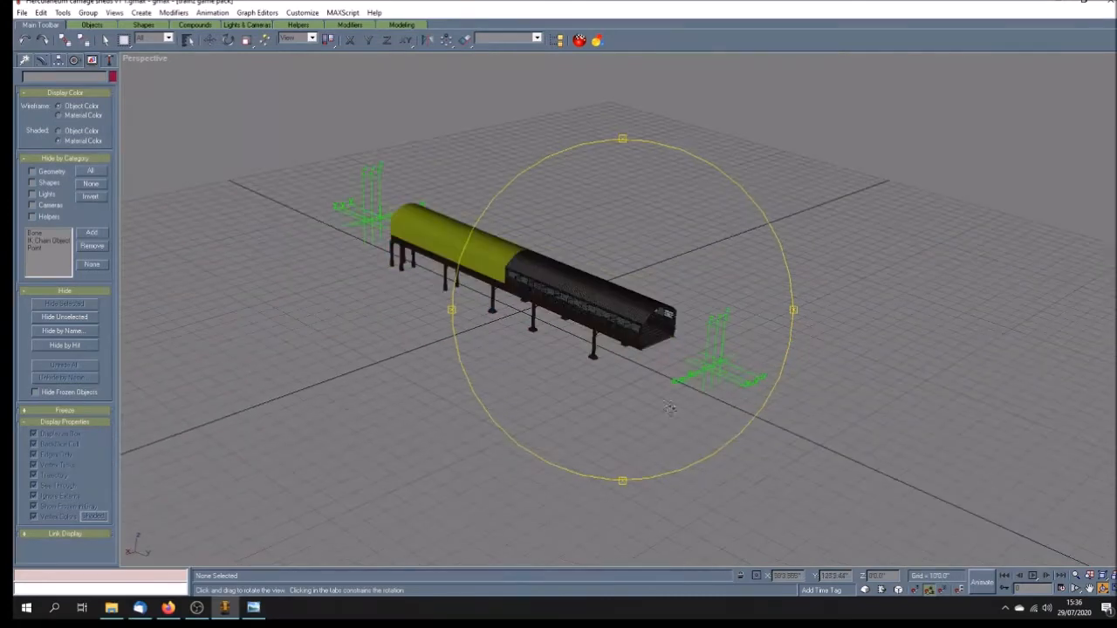
pyautogui.moveTo(694, 395)
pyautogui.mouseDown()
pyautogui.moveTo(667, 409)
pyautogui.moveTo(628, 402)
pyautogui.moveTo(646, 397)
pyautogui.mouseUp()
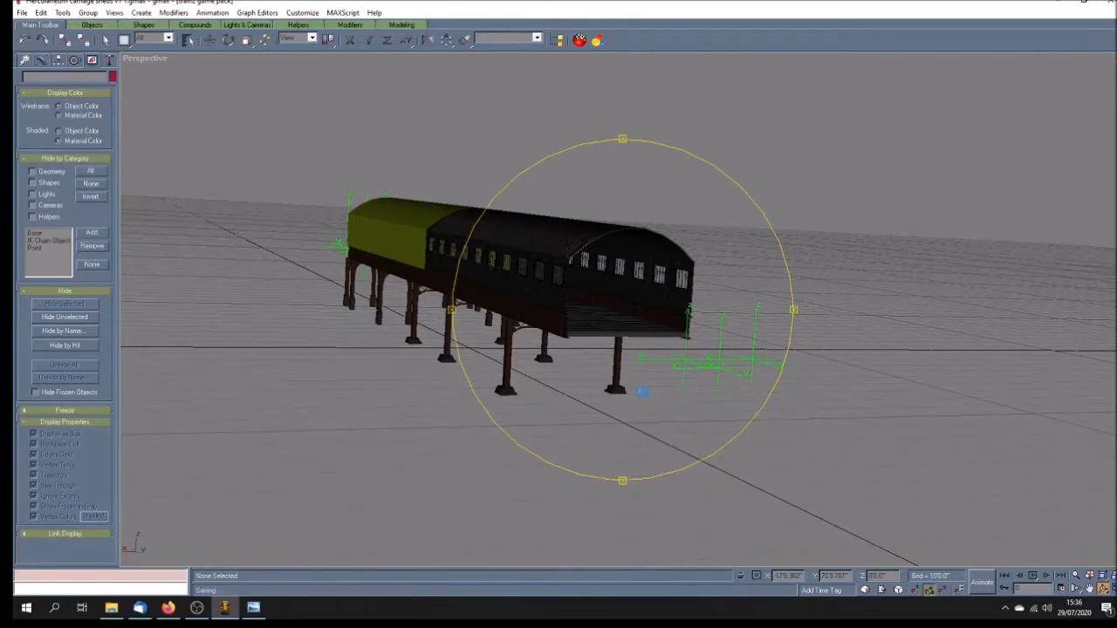
# - Isolate the curved roof of the windowed section by selecting it and hiding all unselected objects
pyautogui.moveTo(563, 377); pyautogui.dragTo(382, 227)
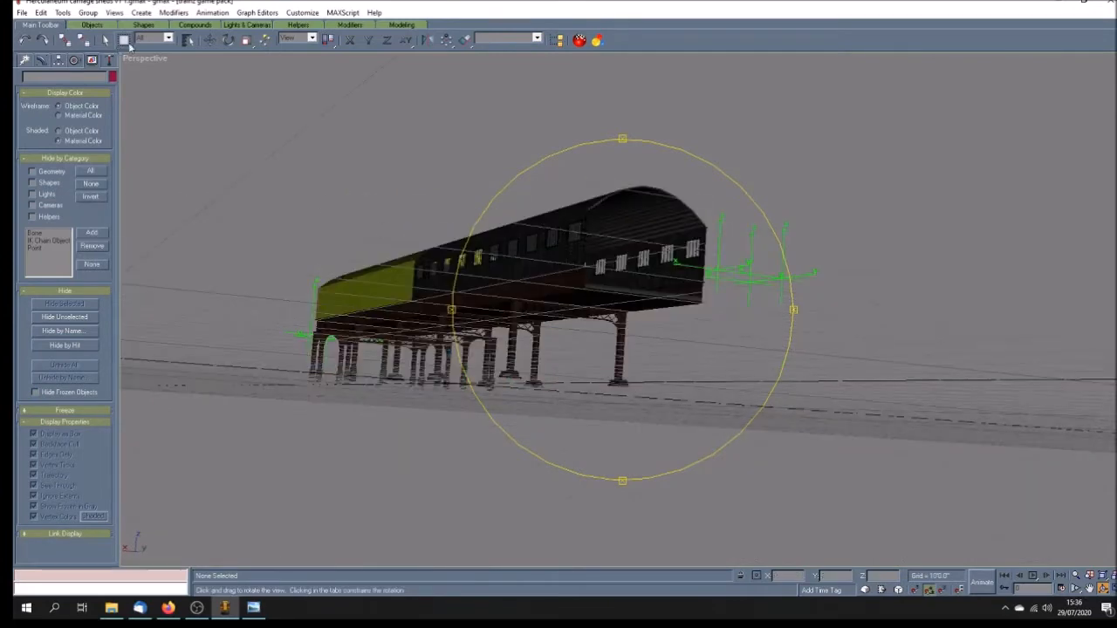
pyautogui.click(105, 40)
pyautogui.click(500, 229)
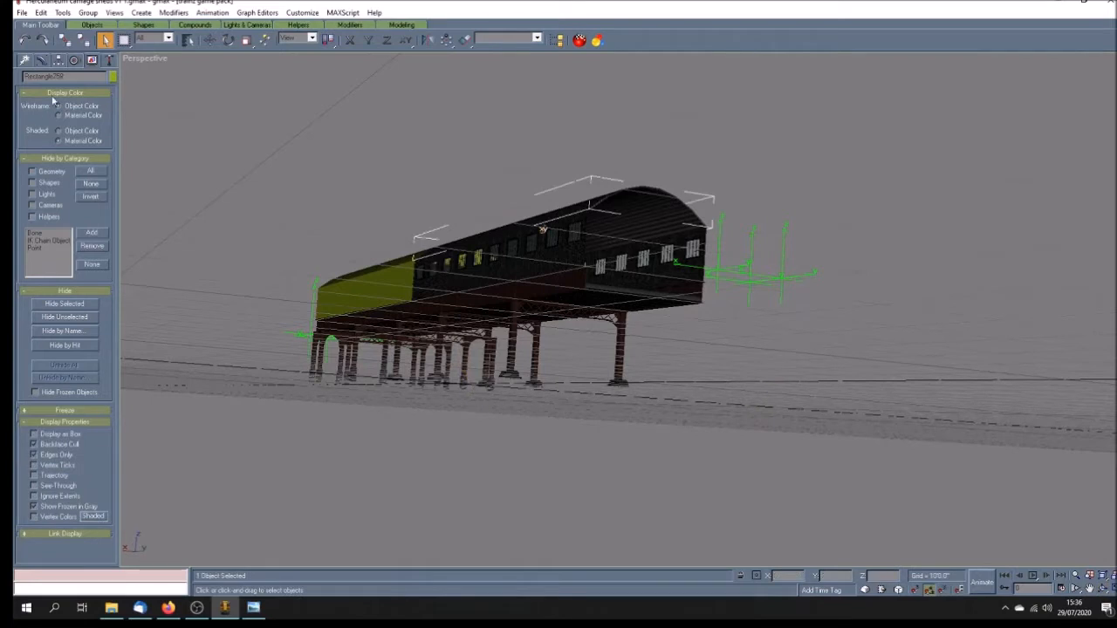
pyautogui.click(65, 316)
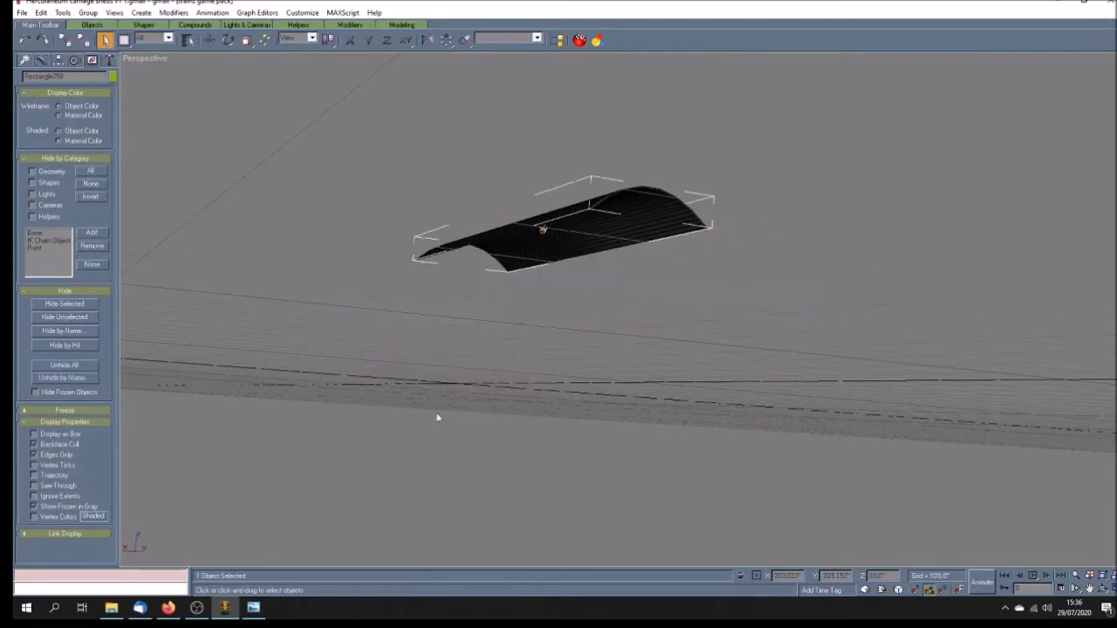
# - Open the roof's UV coordinates from its Unwrap UVW modifier for editing, with the selected-faces filter turned off
pyautogui.click(41, 60)
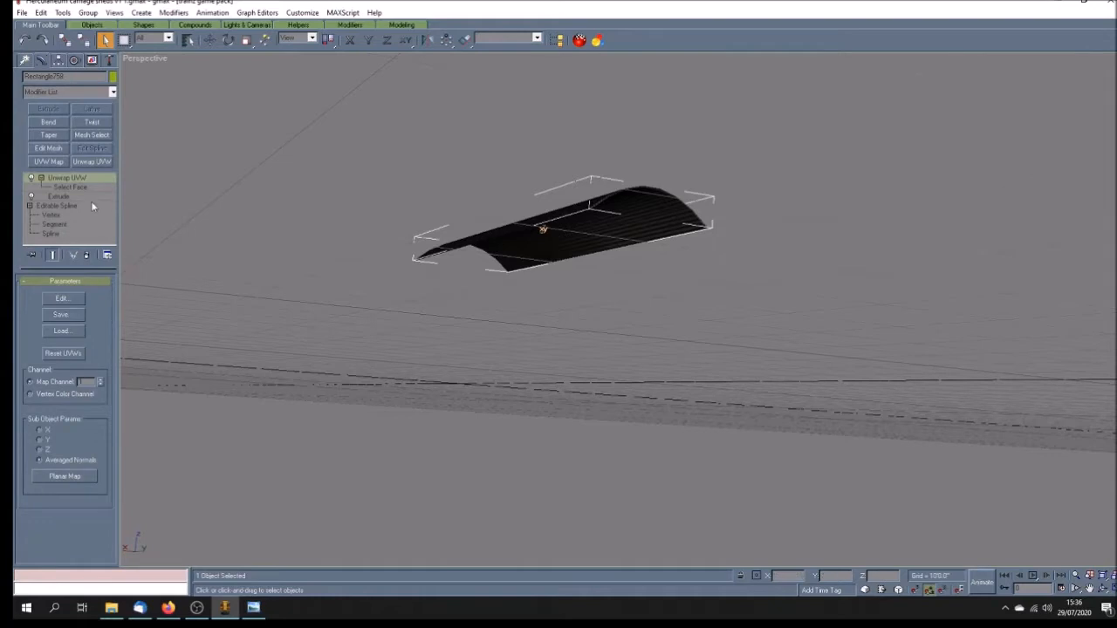
pyautogui.click(61, 299)
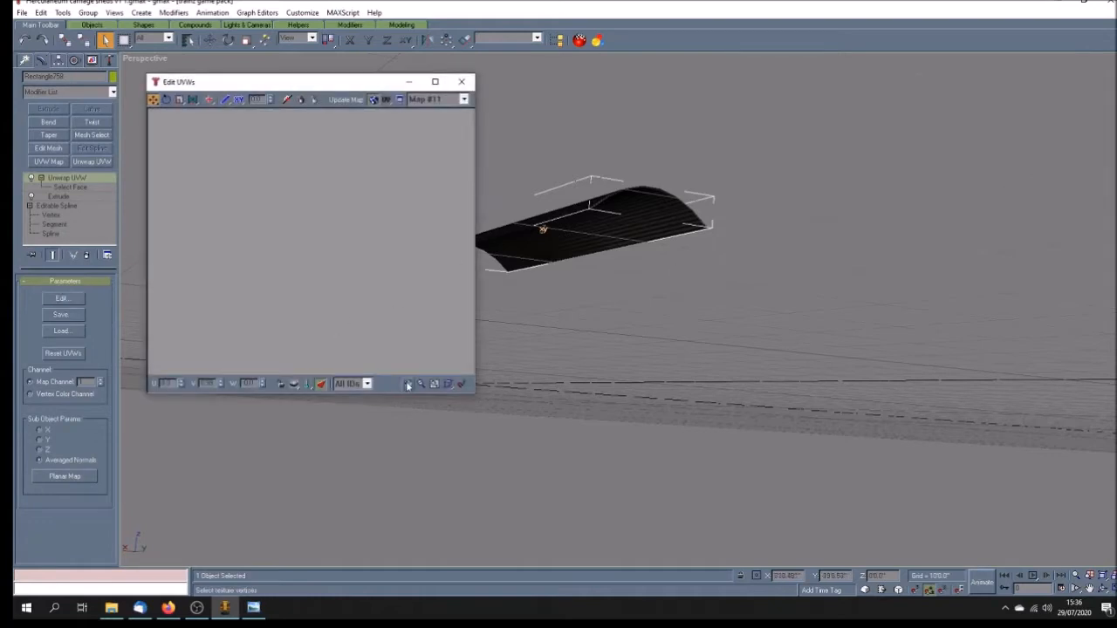
pyautogui.click(322, 385)
pyautogui.click(407, 384)
pyautogui.moveTo(279, 259); pyautogui.dragTo(375, 282)
pyautogui.scroll(-2, 370, 224)
pyautogui.click(153, 98)
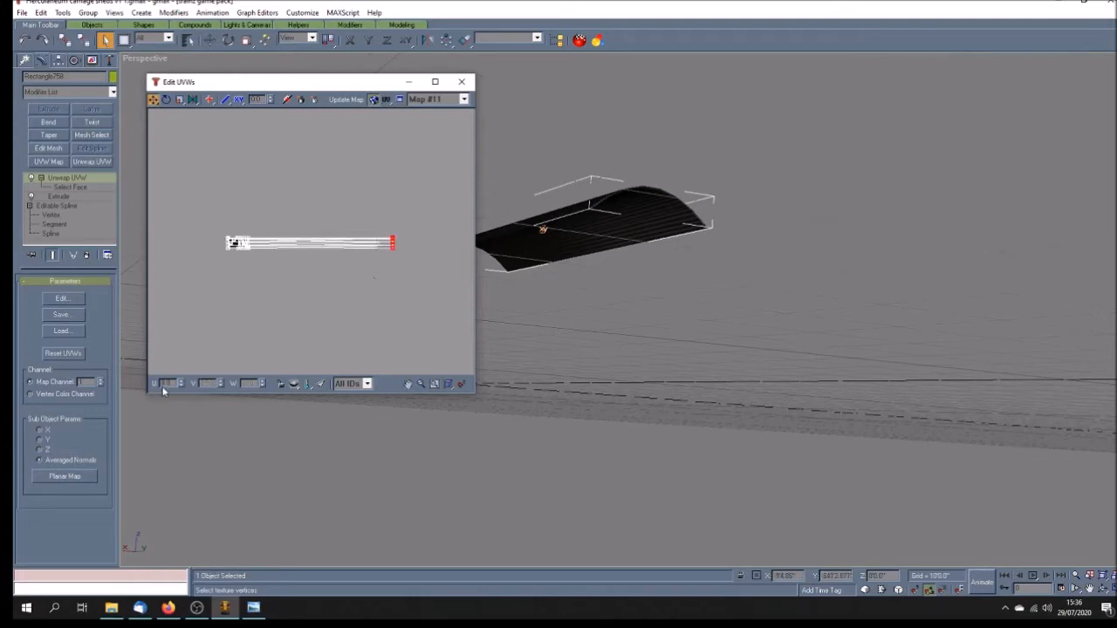
# - Examine the roof's UV layout over the corrugated texture alongside the outer side of the roof
pyautogui.click(1104, 590)
pyautogui.moveTo(681, 345); pyautogui.dragTo(714, 335)
pyautogui.click(408, 385)
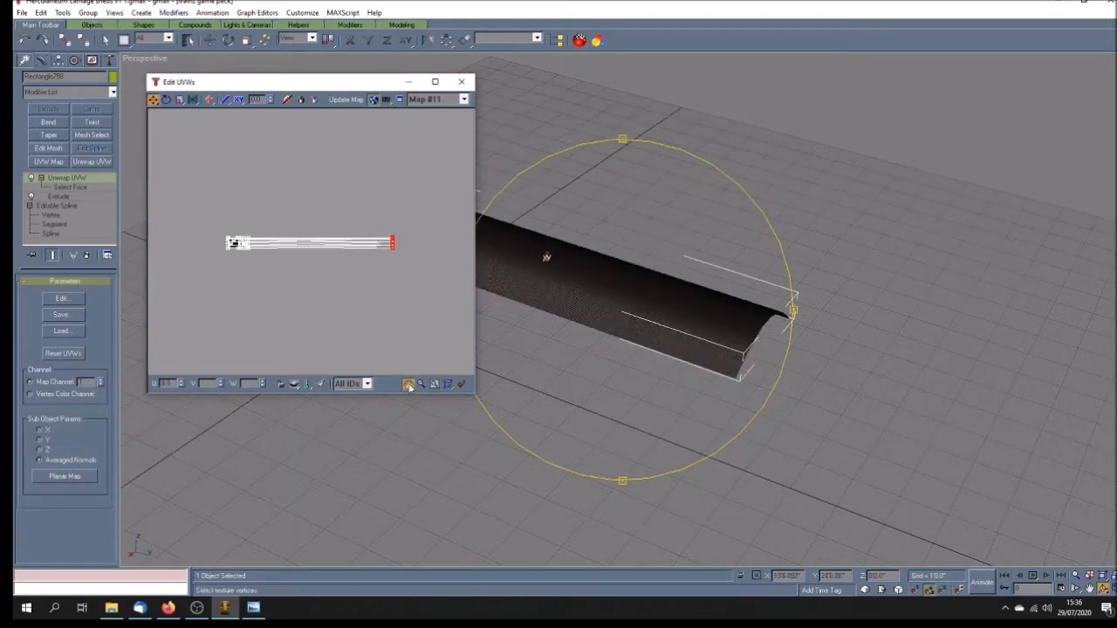
pyautogui.moveTo(217, 264); pyautogui.dragTo(350, 263)
pyautogui.scroll(3, 375, 250)
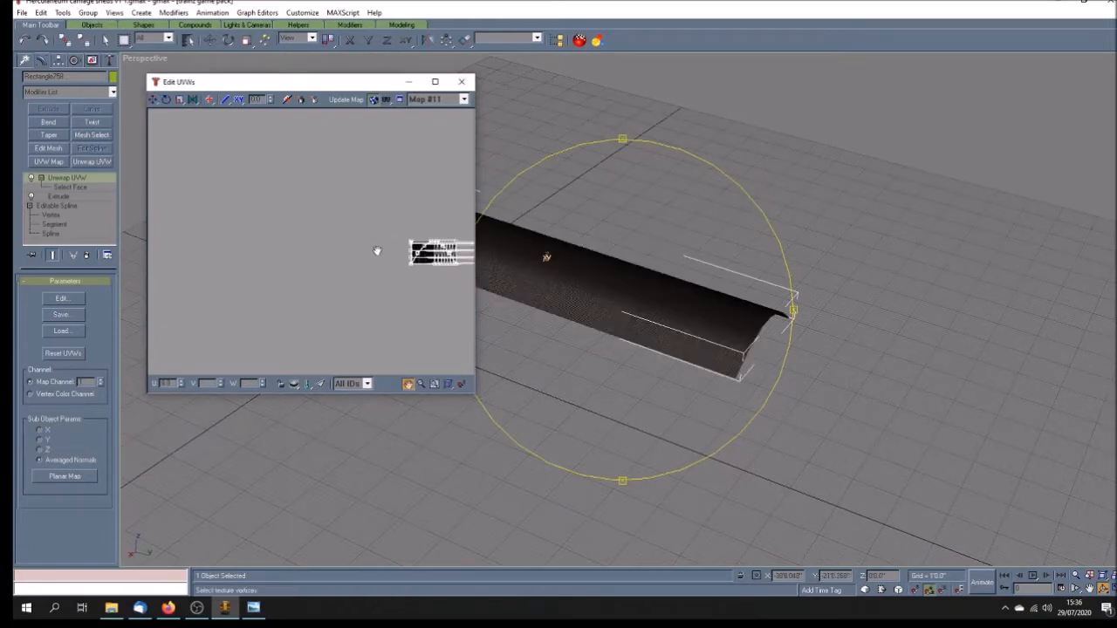
pyautogui.moveTo(429, 259); pyautogui.dragTo(305, 229)
pyautogui.scroll(3, 246, 258)
pyautogui.scroll(4, 335, 268)
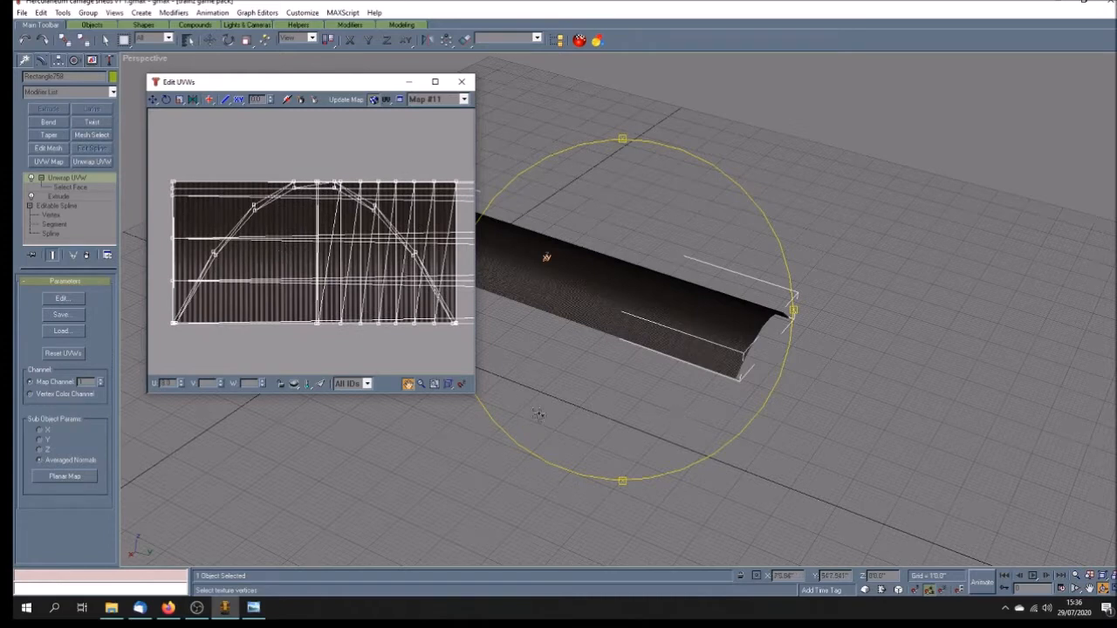
# - Switch the Unwrap UVW modifier to face selection and display the roof as wireframe
pyautogui.click(88, 186)
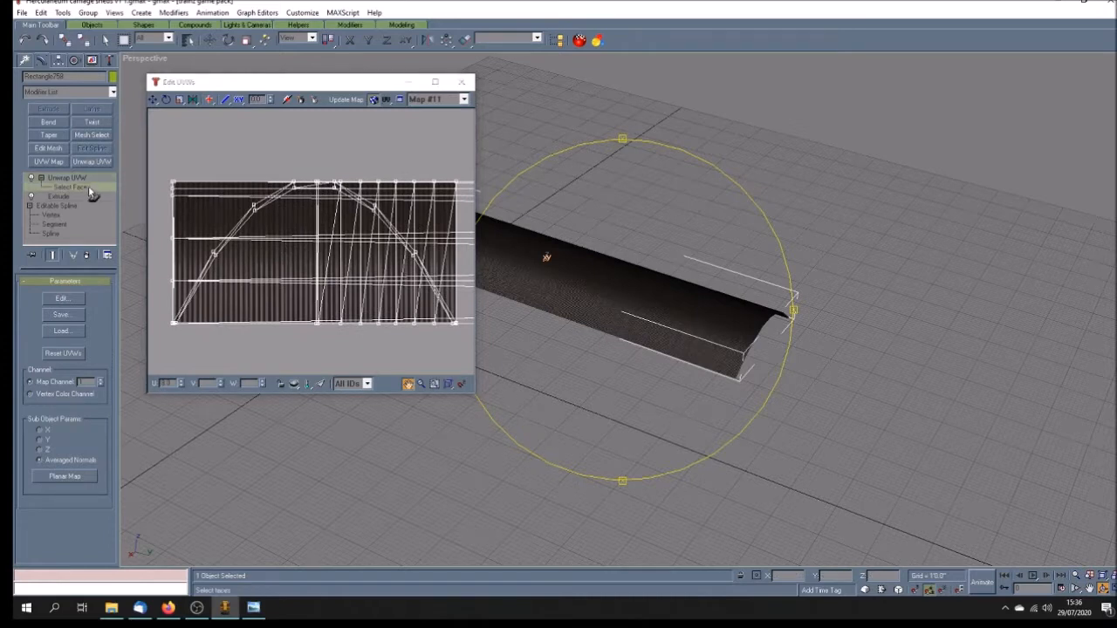
pyautogui.rightClick(127, 59)
pyautogui.click(135, 76)
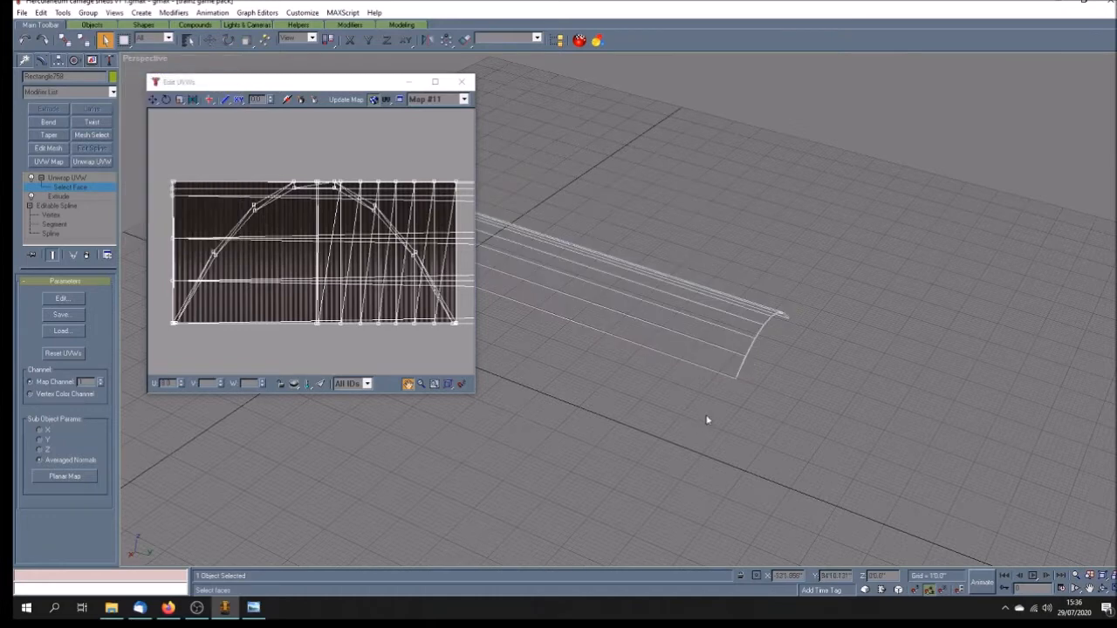
pyautogui.click(1104, 590)
pyautogui.moveTo(688, 419); pyautogui.dragTo(650, 426)
pyautogui.rightClick(646, 428)
# - Add the roof's curved surface faces to the selection, and invert it to pick only the thin perimeter faces
pyautogui.keyDown('ctrl'); pyautogui.click(633, 354); pyautogui.keyUp('ctrl')
pyautogui.keyDown('ctrl'); pyautogui.click(640, 340); pyautogui.keyUp('ctrl')
pyautogui.keyDown('ctrl'); pyautogui.click(656, 331); pyautogui.keyUp('ctrl')
pyautogui.keyDown('ctrl'); pyautogui.click(663, 325); pyautogui.keyUp('ctrl')
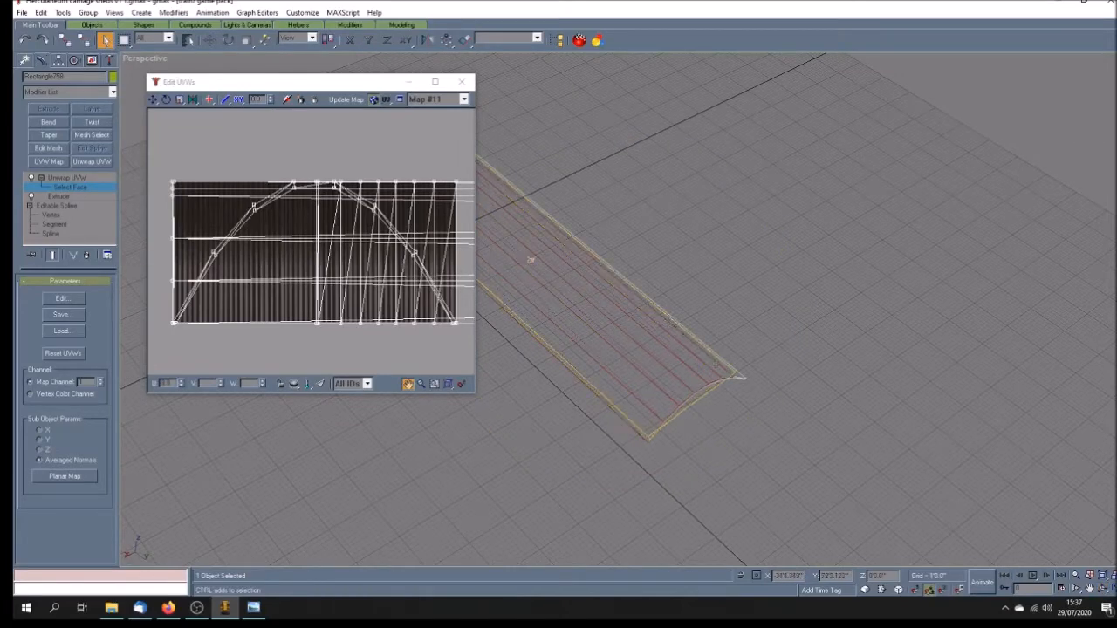
pyautogui.keyDown('ctrl'); pyautogui.click(738, 375); pyautogui.keyUp('ctrl')
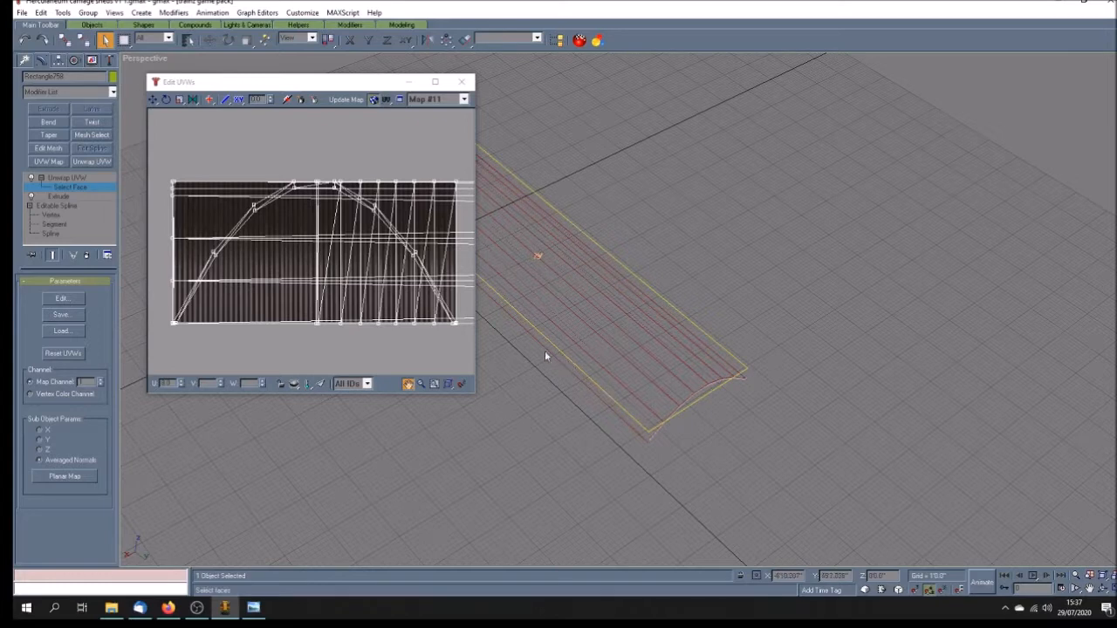
pyautogui.click(1089, 589)
pyautogui.moveTo(593, 357); pyautogui.dragTo(782, 376)
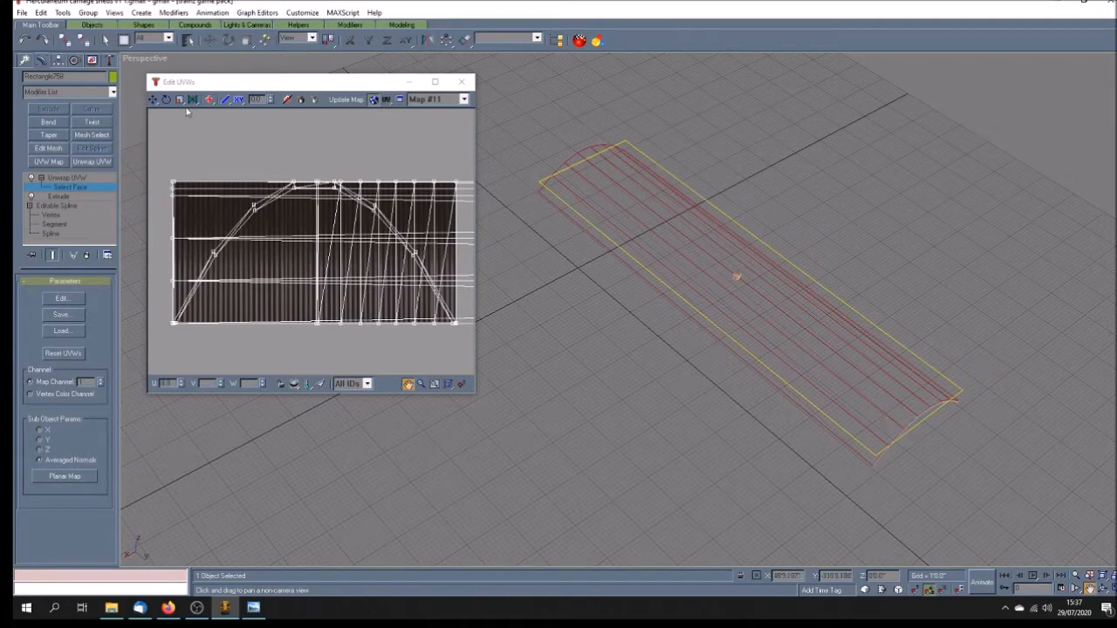
pyautogui.click(41, 13)
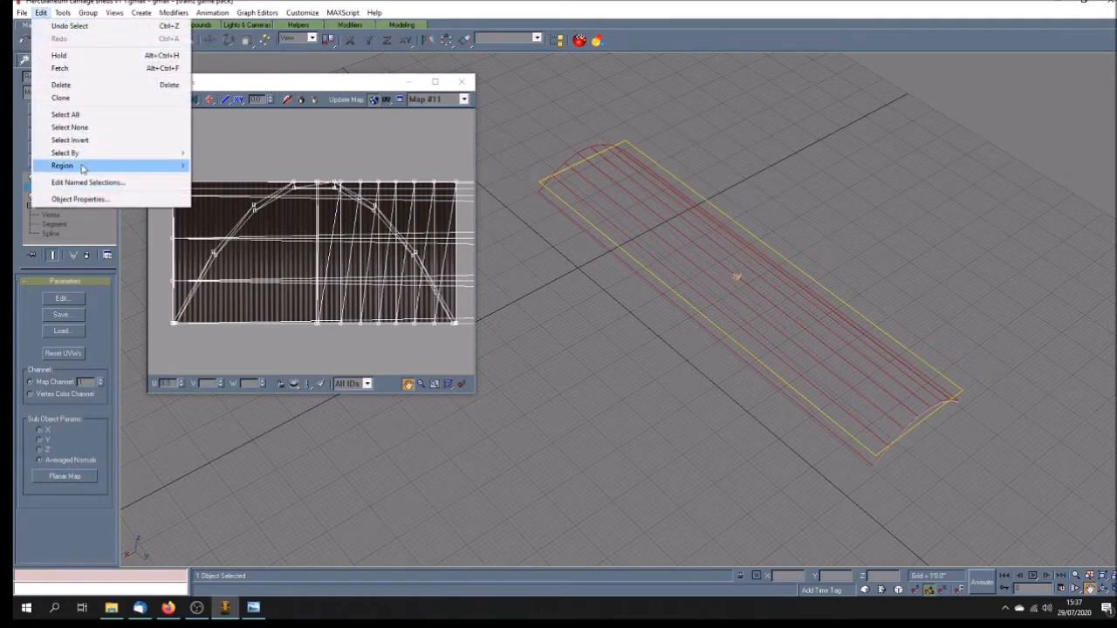
pyautogui.click(78, 139)
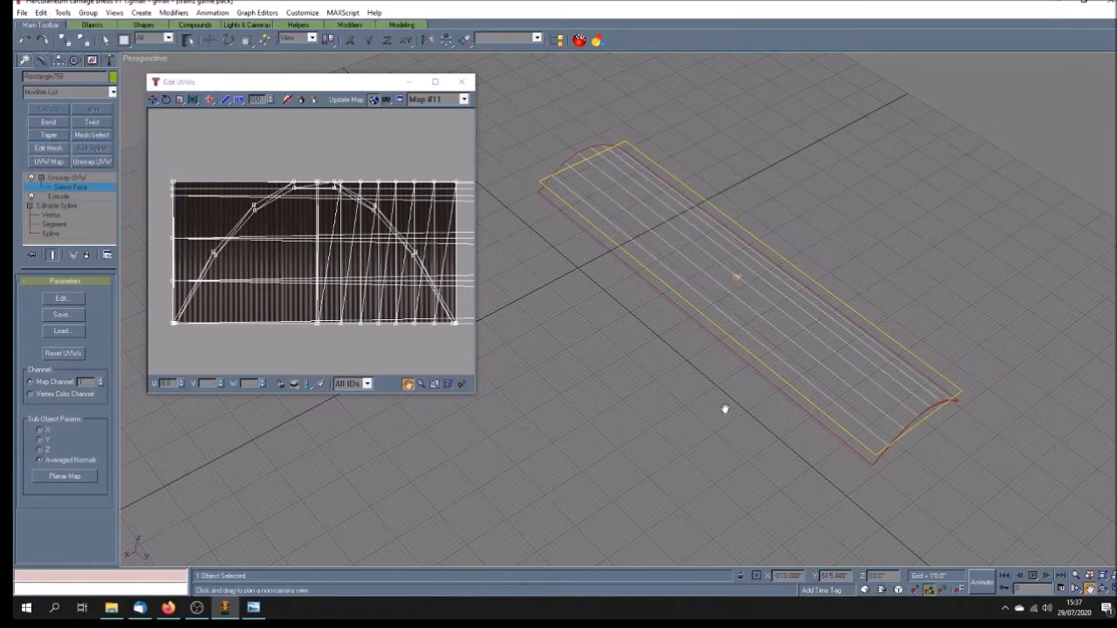
# - Filter the UVs to the selected faces, planar map them, and scale them down to a small block on the texture
pyautogui.click(320, 385)
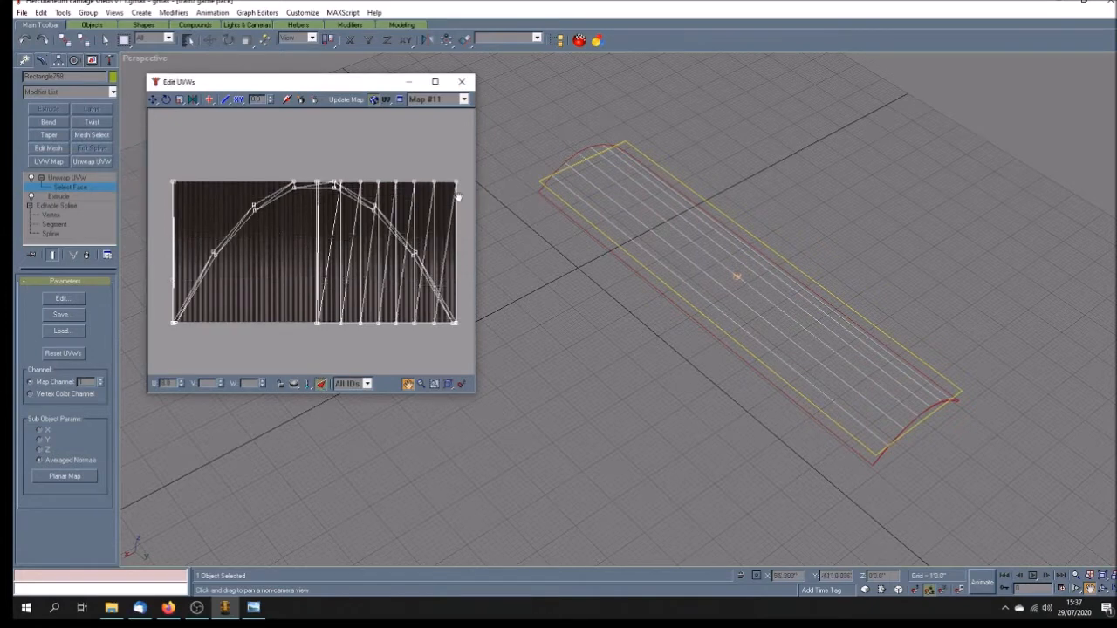
pyautogui.click(85, 477)
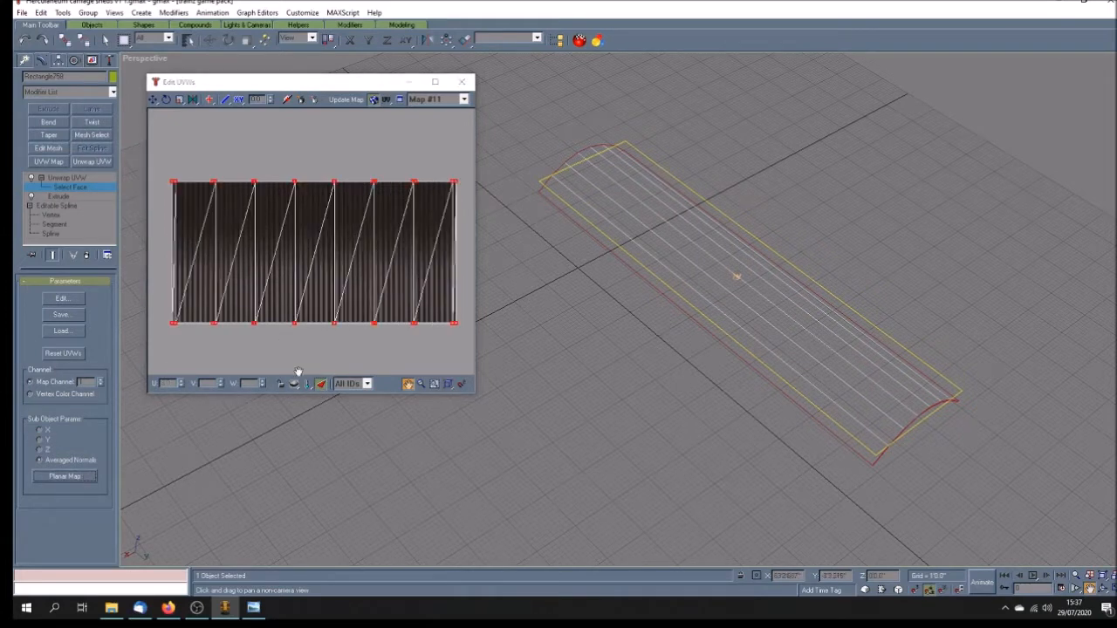
pyautogui.click(180, 99)
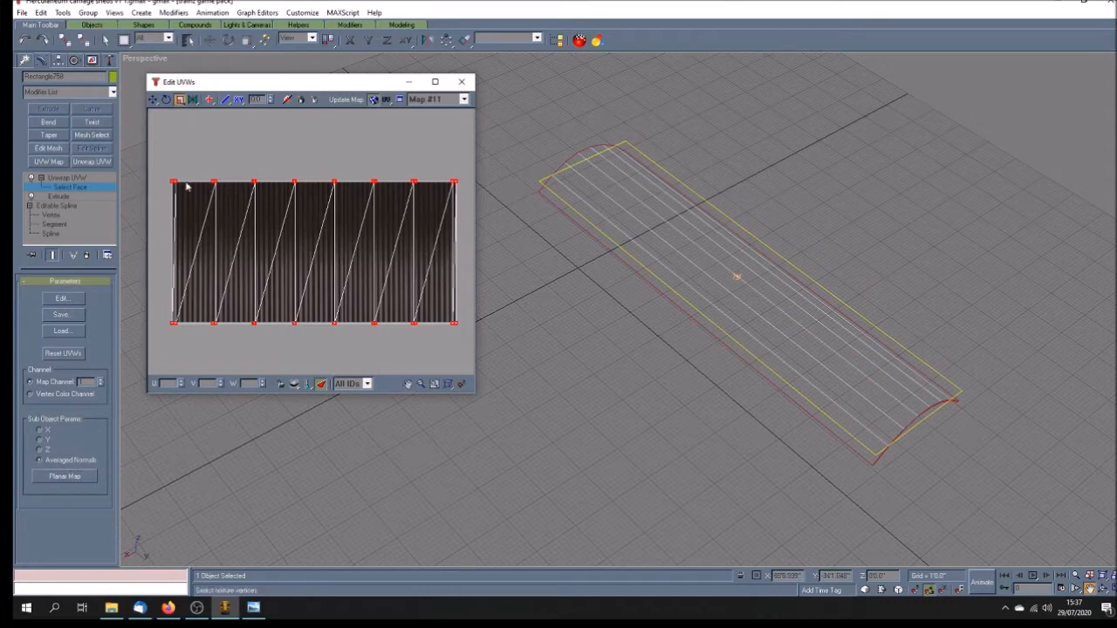
pyautogui.moveTo(175, 188); pyautogui.dragTo(279, 312)
pyautogui.scroll(2, 320, 291)
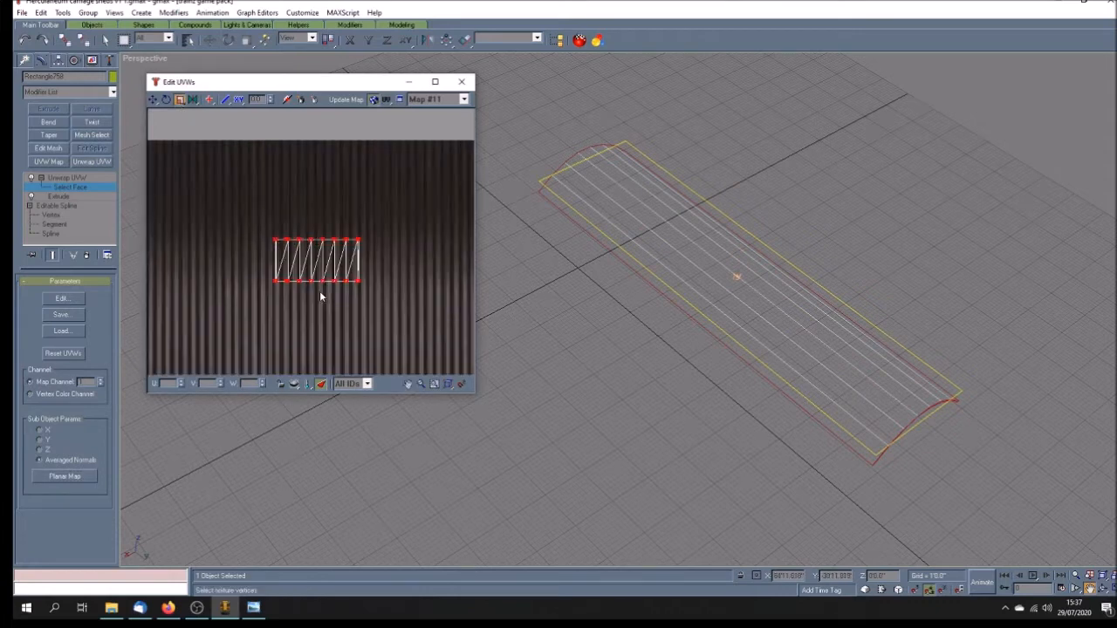
pyautogui.moveTo(273, 237); pyautogui.dragTo(345, 344)
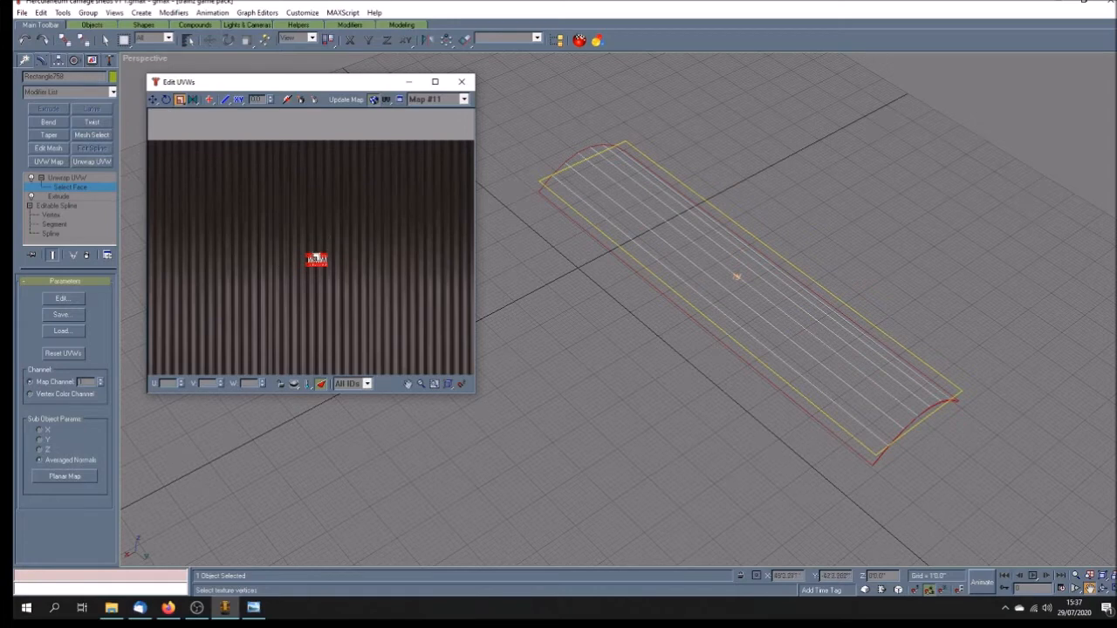
# - Move the perimeter faces' UVs to the darker upper part of the corrugated texture and shrink them onto a single stripe
pyautogui.click(152, 99)
pyautogui.moveTo(316, 260); pyautogui.dragTo(317, 213)
pyautogui.scroll(3, 325, 207)
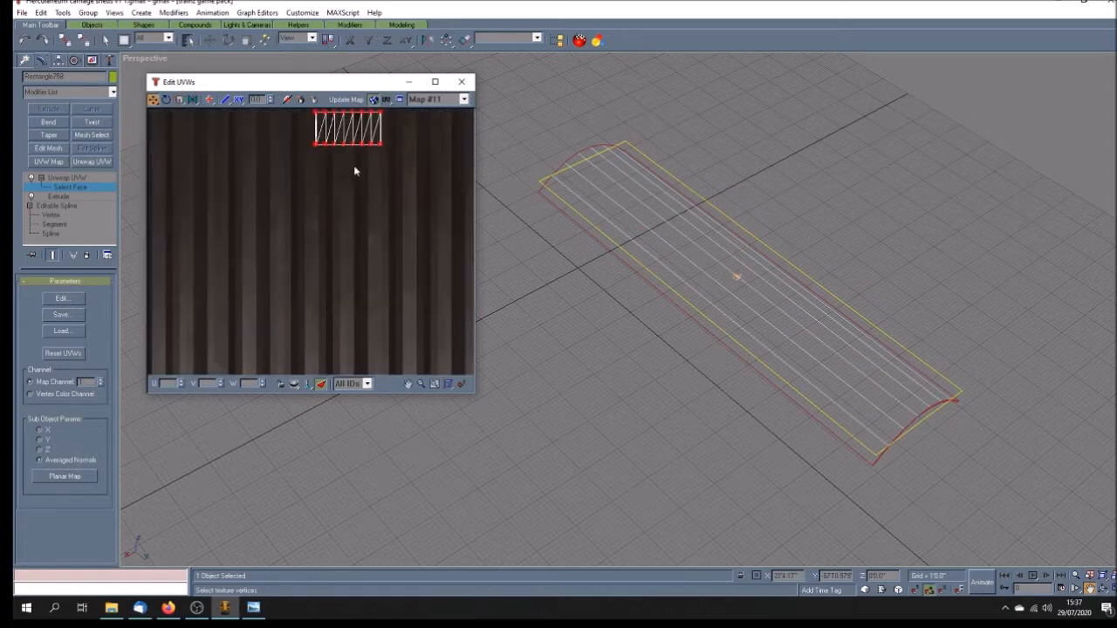
pyautogui.click(350, 223)
pyautogui.click(409, 385)
pyautogui.moveTo(332, 187); pyautogui.dragTo(329, 302)
pyautogui.click(179, 98)
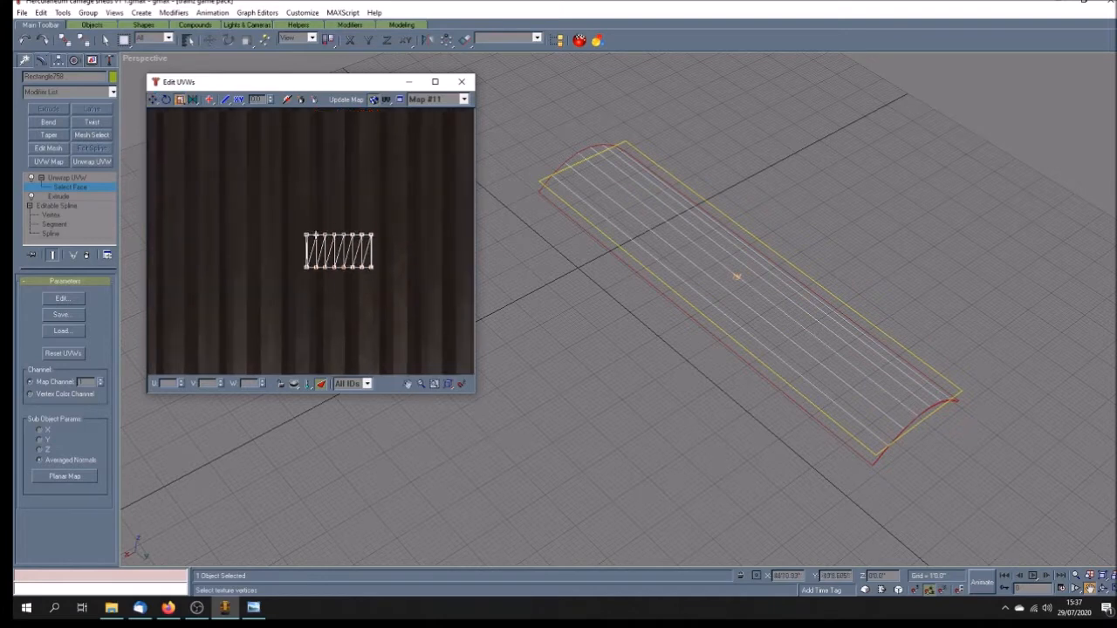
pyautogui.moveTo(369, 270); pyautogui.dragTo(449, 423)
pyautogui.click(153, 99)
pyautogui.moveTo(343, 253); pyautogui.dragTo(339, 252)
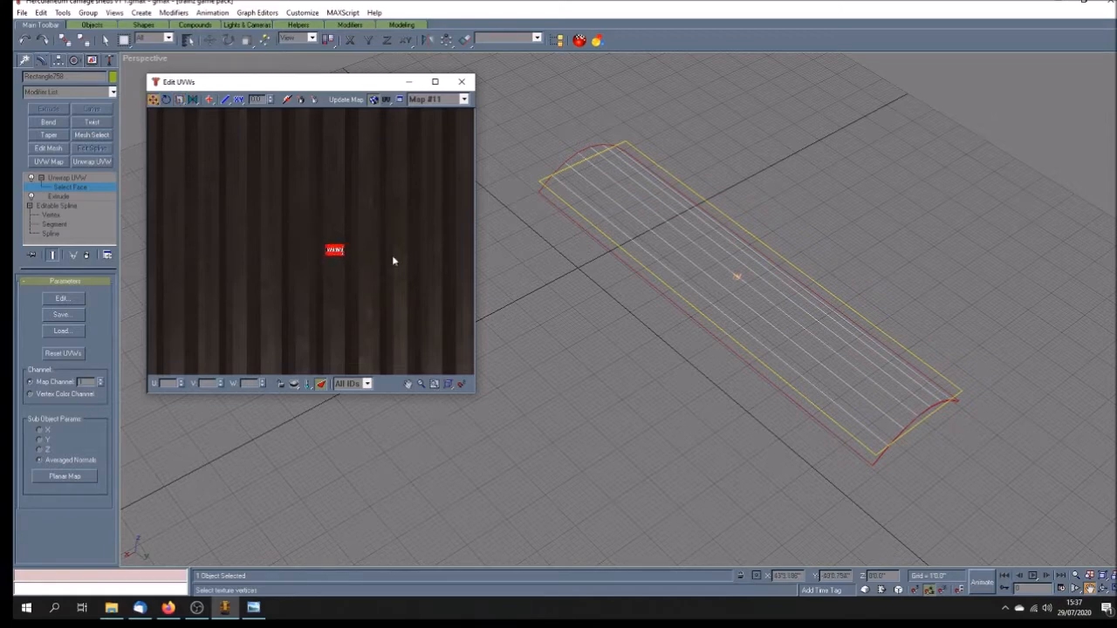
# - Display the roof with smooth shading and no grid, and inspect its underside, ends and edges
pyautogui.click(1103, 590)
pyautogui.moveTo(731, 383); pyautogui.dragTo(710, 311)
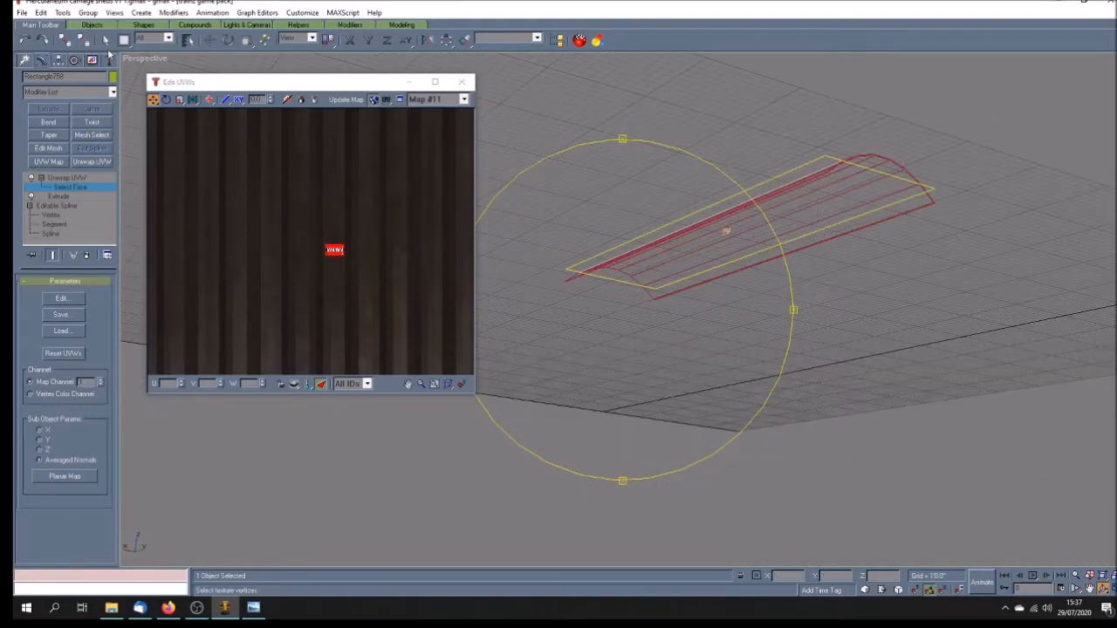
pyautogui.rightClick(144, 58)
pyautogui.click(166, 64)
pyautogui.moveTo(660, 311); pyautogui.dragTo(567, 302)
pyautogui.rightClick(145, 60)
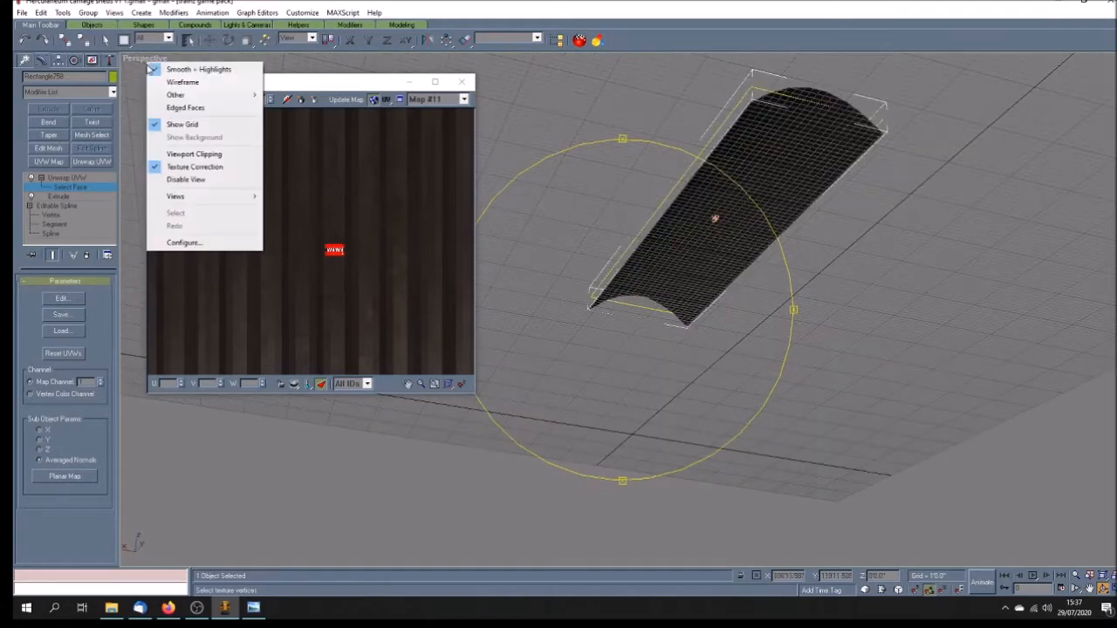
pyautogui.click(191, 128)
pyautogui.moveTo(704, 278)
pyautogui.mouseDown()
pyautogui.moveTo(686, 274)
pyautogui.moveTo(713, 224)
pyautogui.moveTo(728, 240)
pyautogui.moveTo(710, 270)
pyautogui.moveTo(723, 250)
pyautogui.moveTo(693, 269)
pyautogui.moveTo(749, 313)
pyautogui.moveTo(686, 309)
pyautogui.mouseUp()
# - Leave face selection on the roof and unhide all parts of the shed model
pyautogui.click(63, 178)
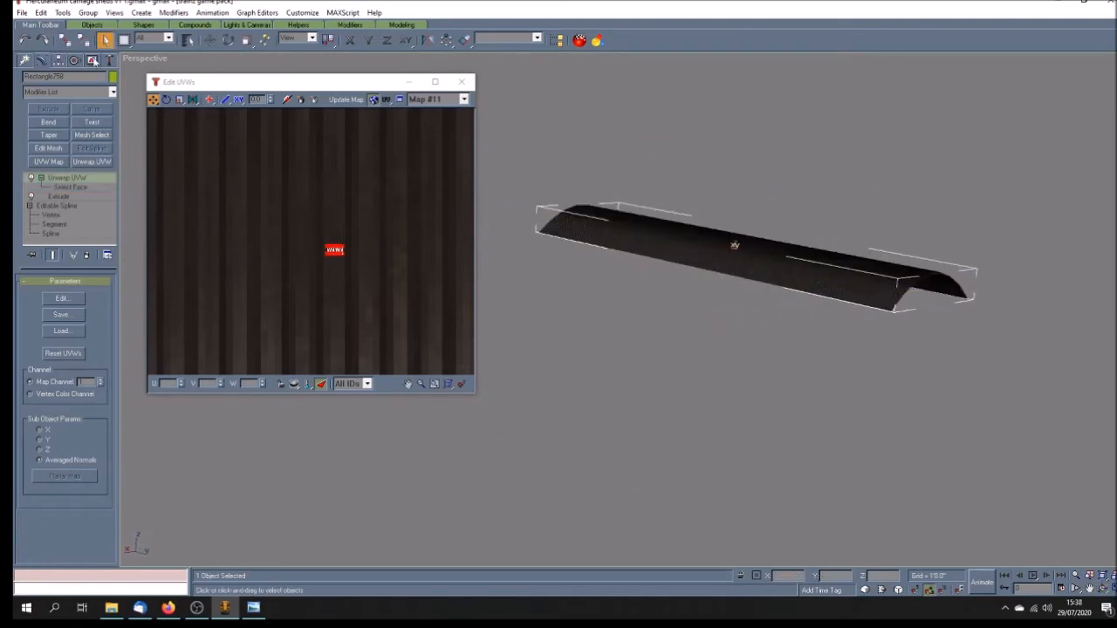
pyautogui.click(92, 59)
pyautogui.click(48, 366)
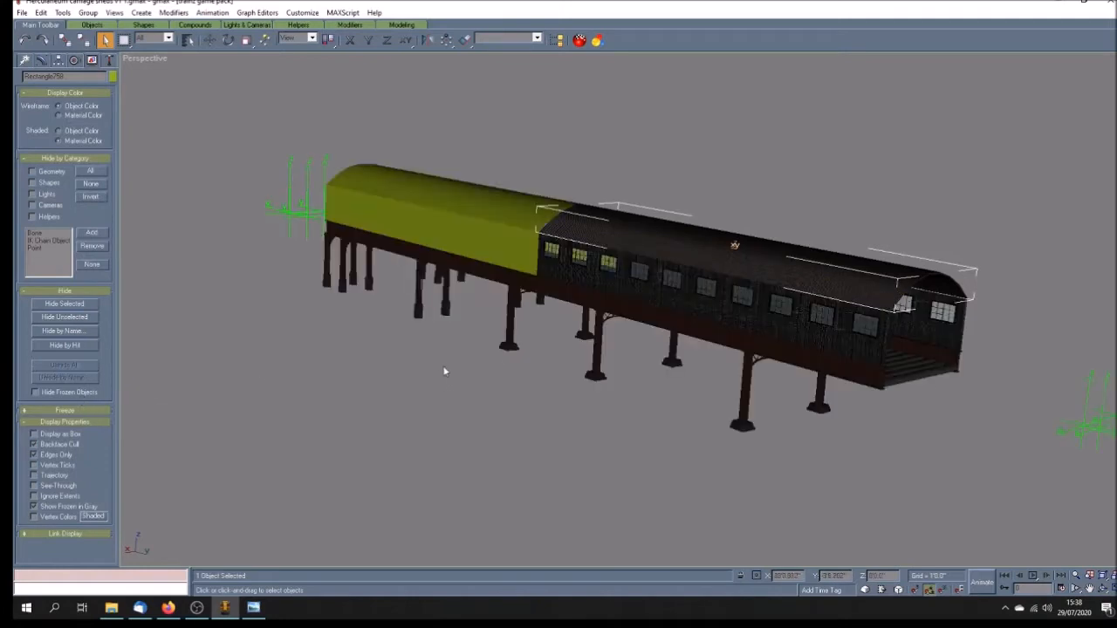
# - Clone the plain yellow shed section along the Y axis as a copy extending beyond the windowed section's open end
pyautogui.click(468, 217)
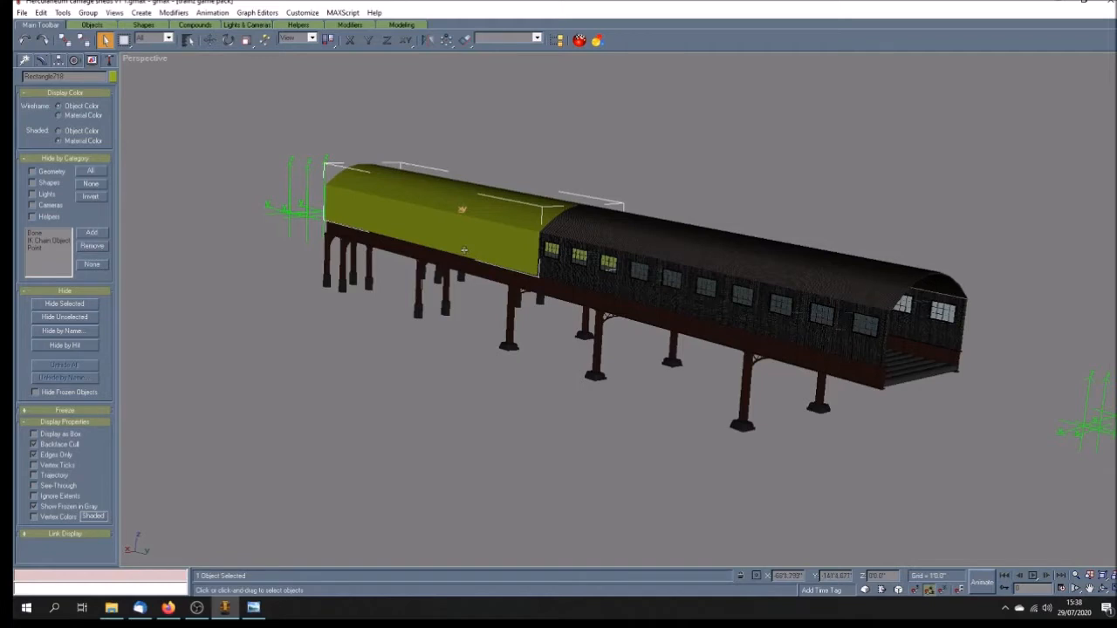
pyautogui.click(209, 40)
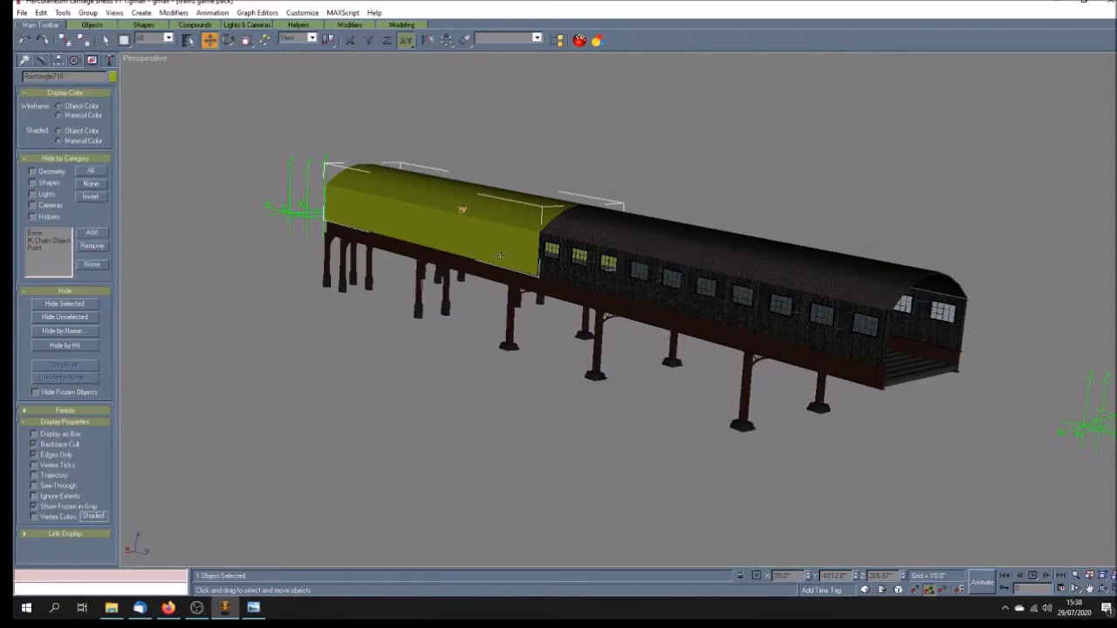
pyautogui.click(480, 246)
pyautogui.click(459, 204)
pyautogui.click(368, 41)
pyautogui.moveTo(422, 226)
pyautogui.keyDown('shift'); pyautogui.mouseDown()
pyautogui.moveTo(558, 335)
pyautogui.moveTo(777, 424)
pyautogui.mouseUp(); pyautogui.keyUp('shift')
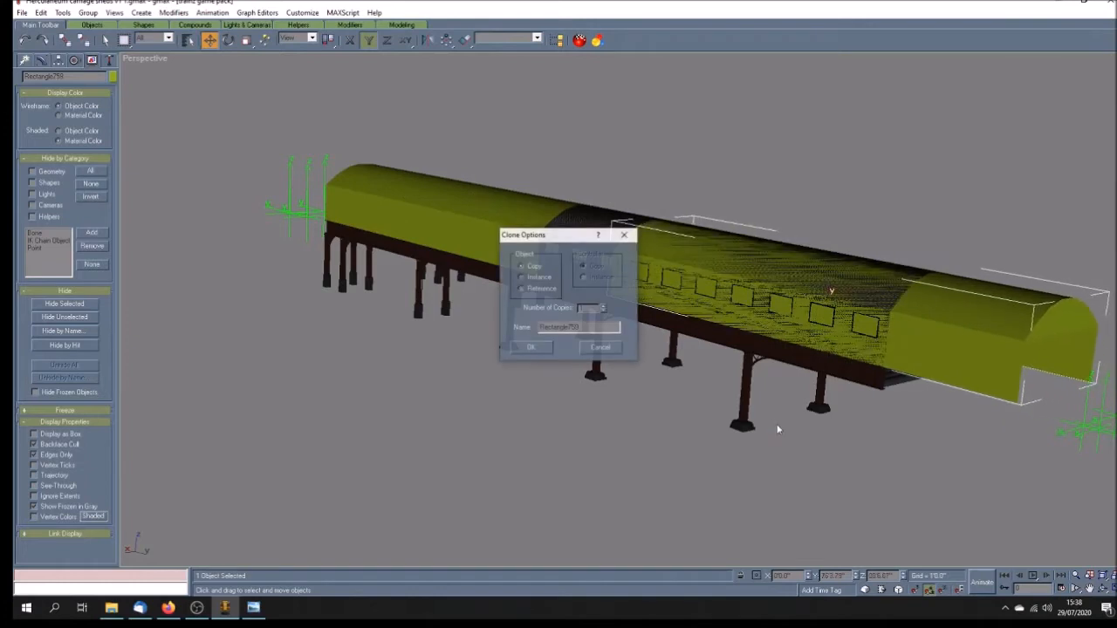
pyautogui.click(531, 348)
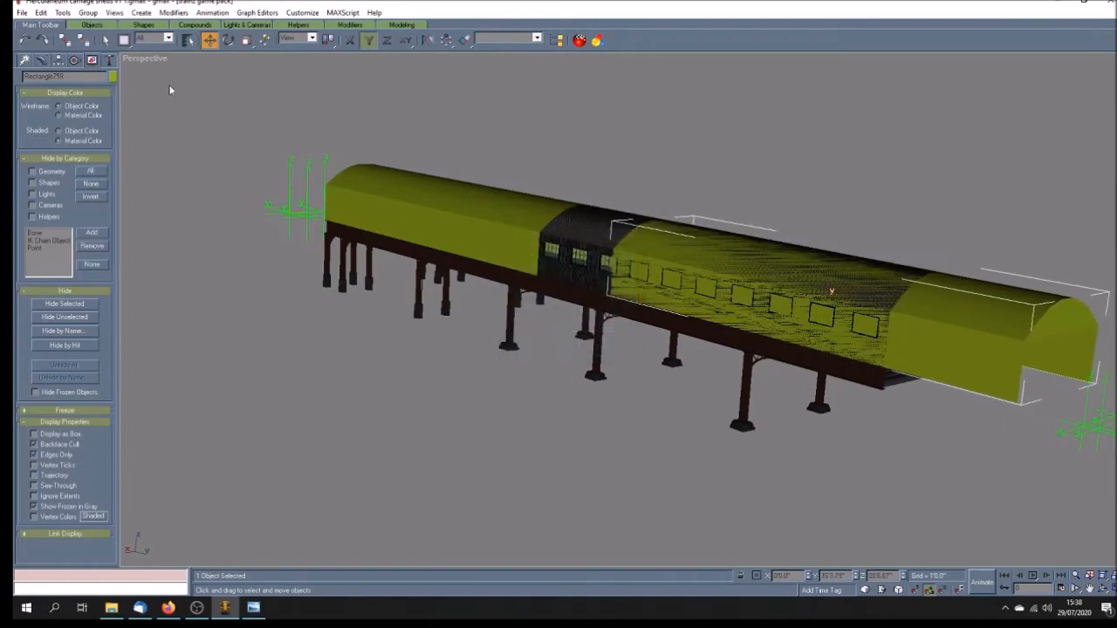
# - Reduce the copied section's Extrude amount to leave a thin arch-shaped profile beyond the shed's open end
pyautogui.click(41, 60)
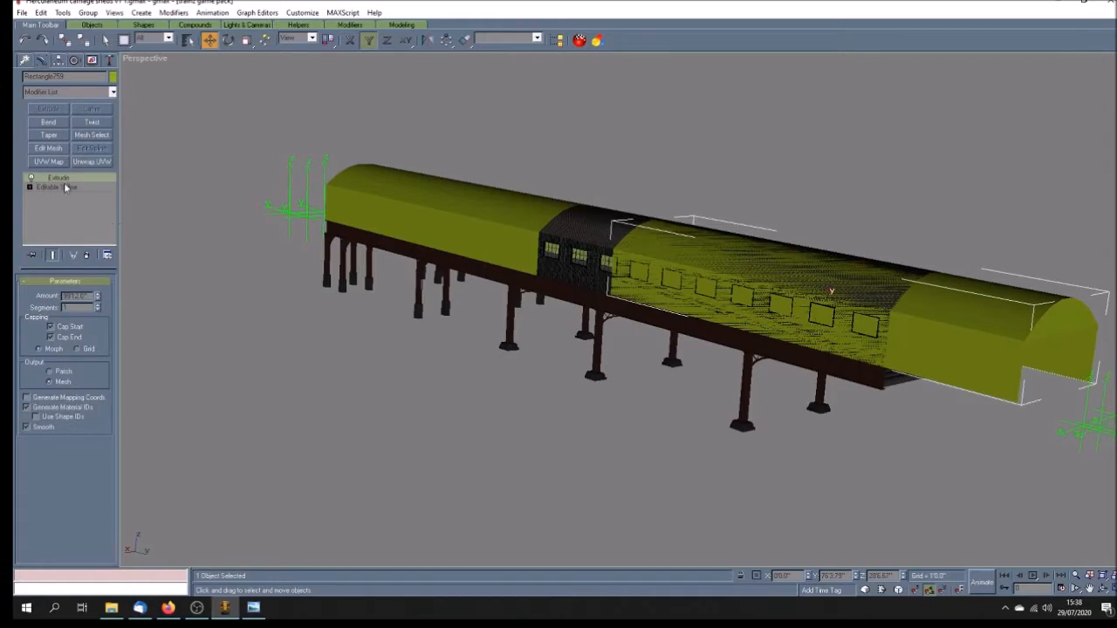
pyautogui.click(87, 296)
pyautogui.write('3')
pyautogui.press('Return')
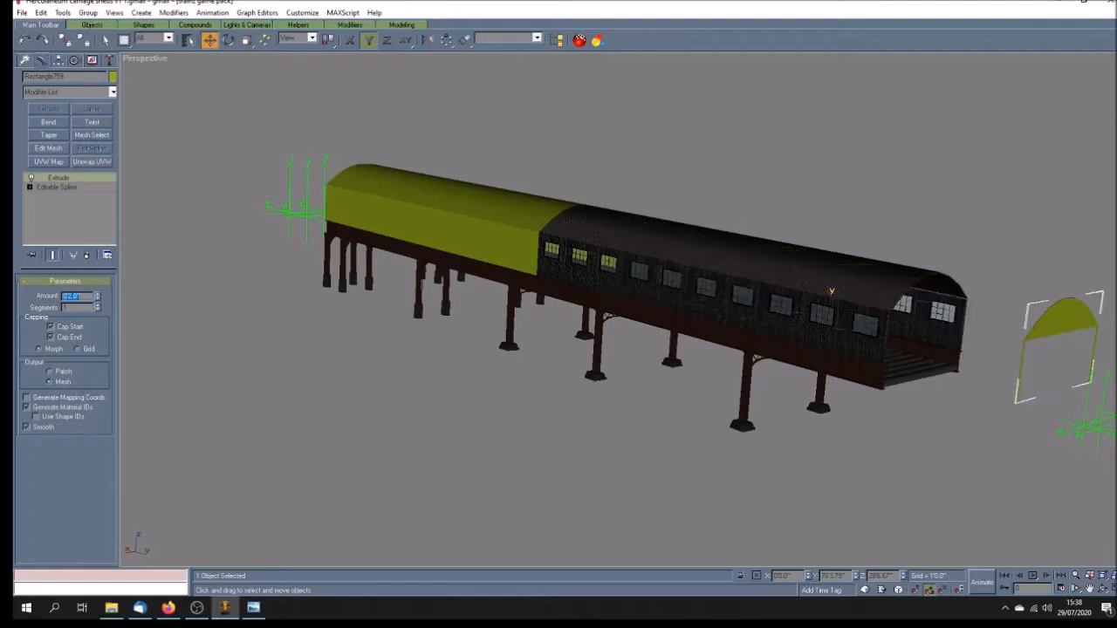
pyautogui.click(1089, 589)
pyautogui.moveTo(859, 350)
pyautogui.mouseDown()
pyautogui.moveTo(792, 360)
pyautogui.moveTo(611, 344)
pyautogui.moveTo(671, 337)
pyautogui.mouseUp()
pyautogui.press('w')
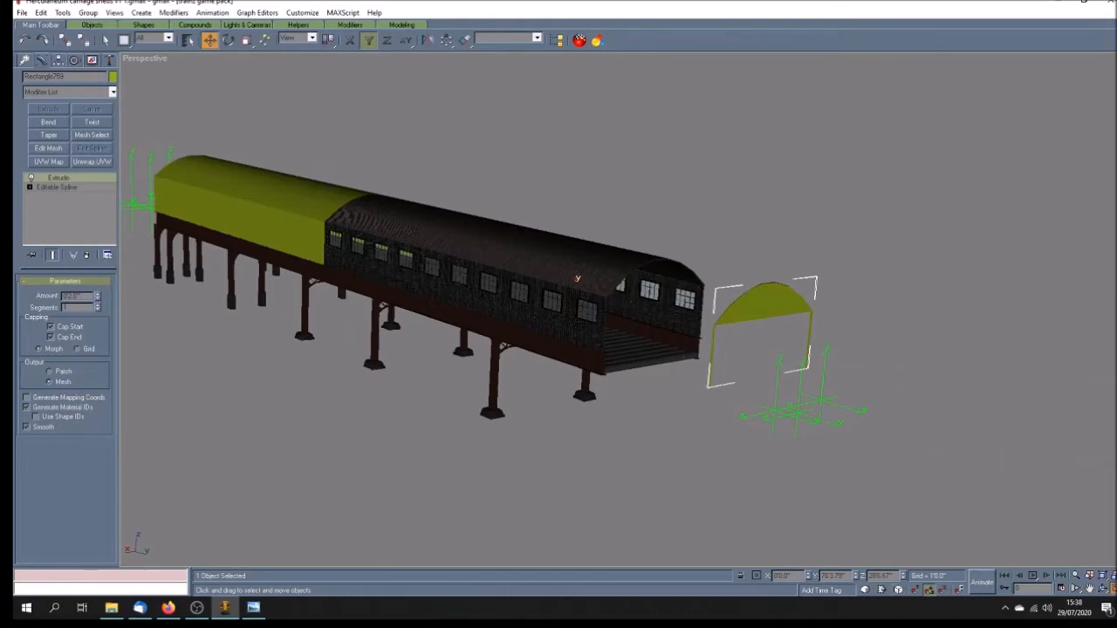
# - Center the thin arched end piece's pivot on the object itself
pyautogui.click(1113, 589)
pyautogui.click(1090, 589)
pyautogui.moveTo(385, 433); pyautogui.dragTo(235, 412)
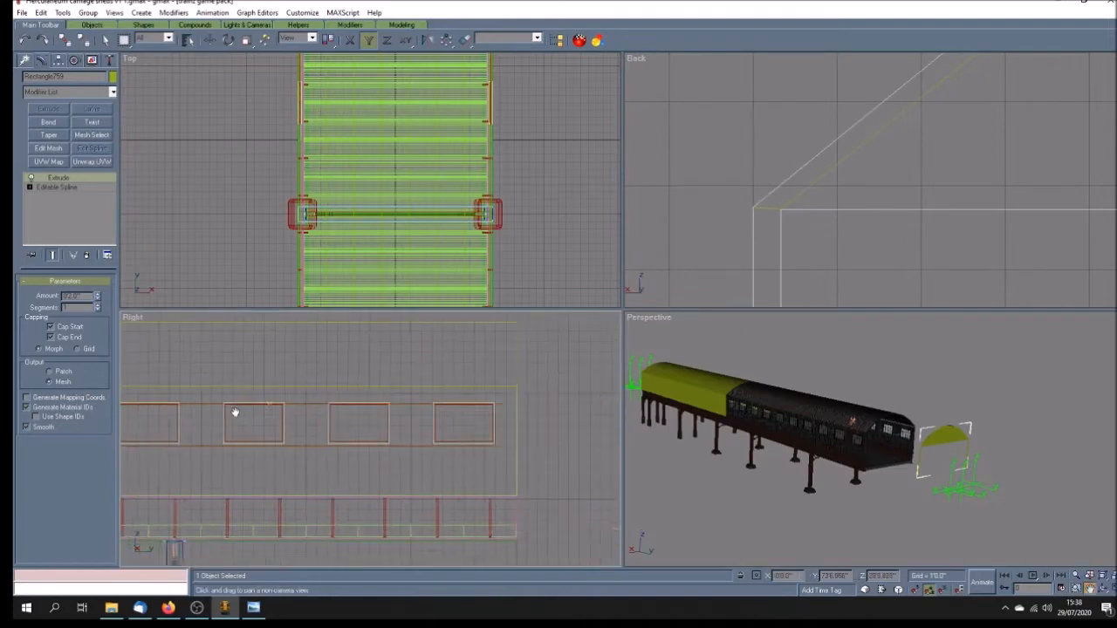
pyautogui.scroll(-4, 257, 417)
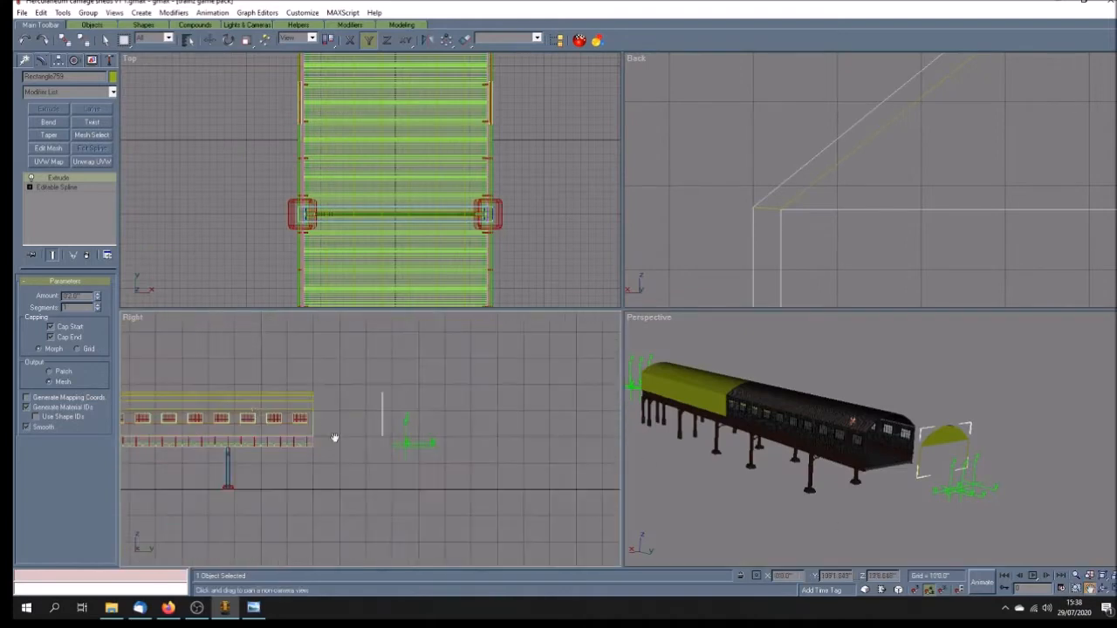
pyautogui.click(209, 40)
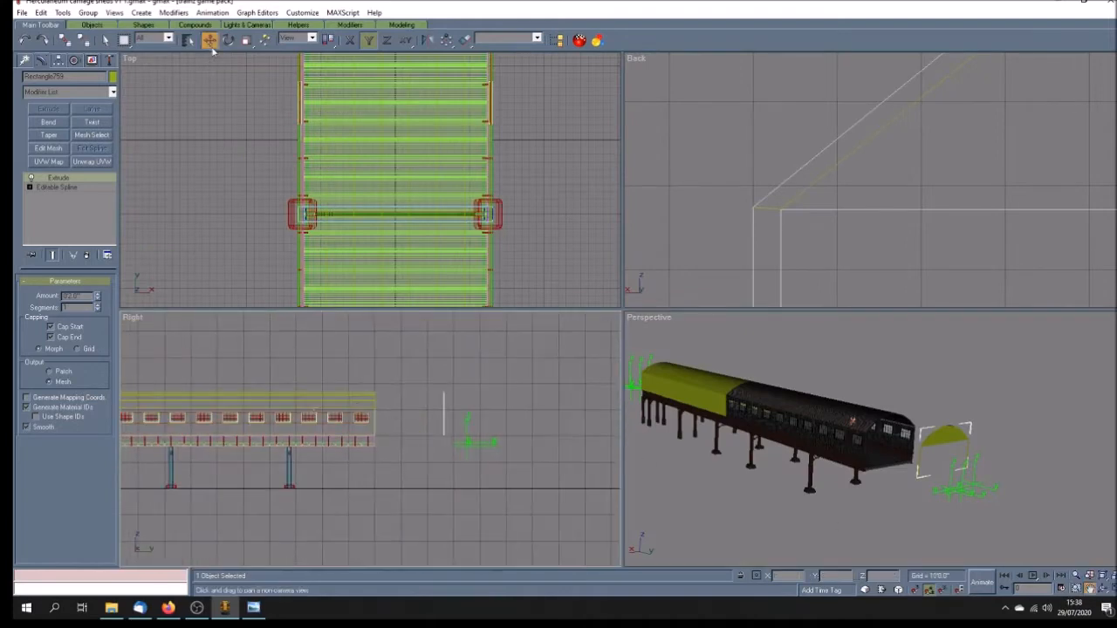
pyautogui.click(58, 60)
pyautogui.click(66, 134)
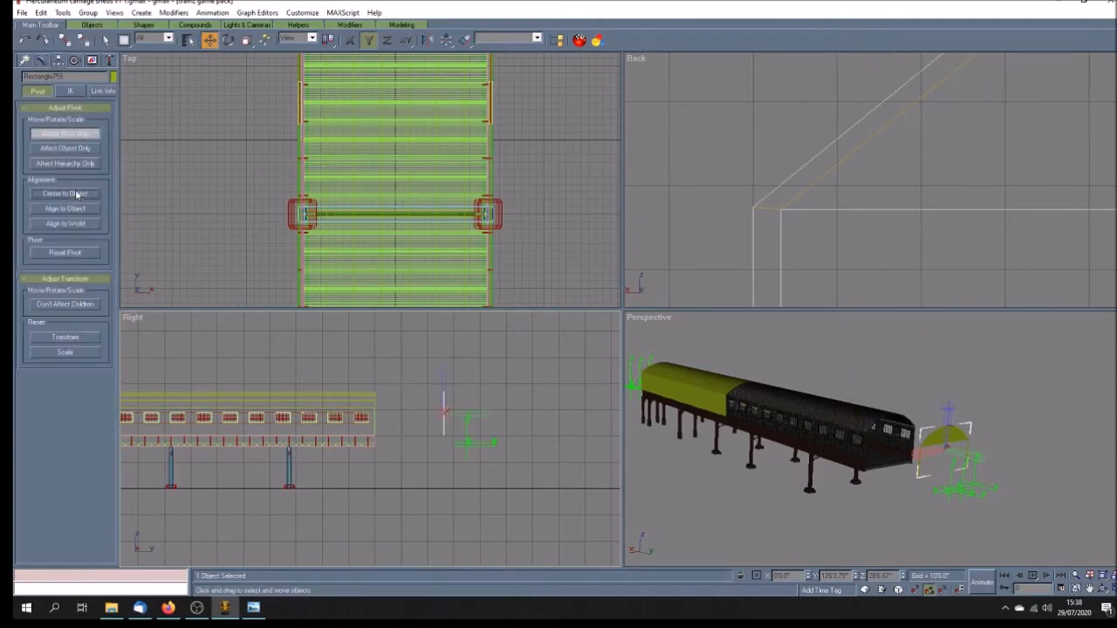
pyautogui.click(81, 137)
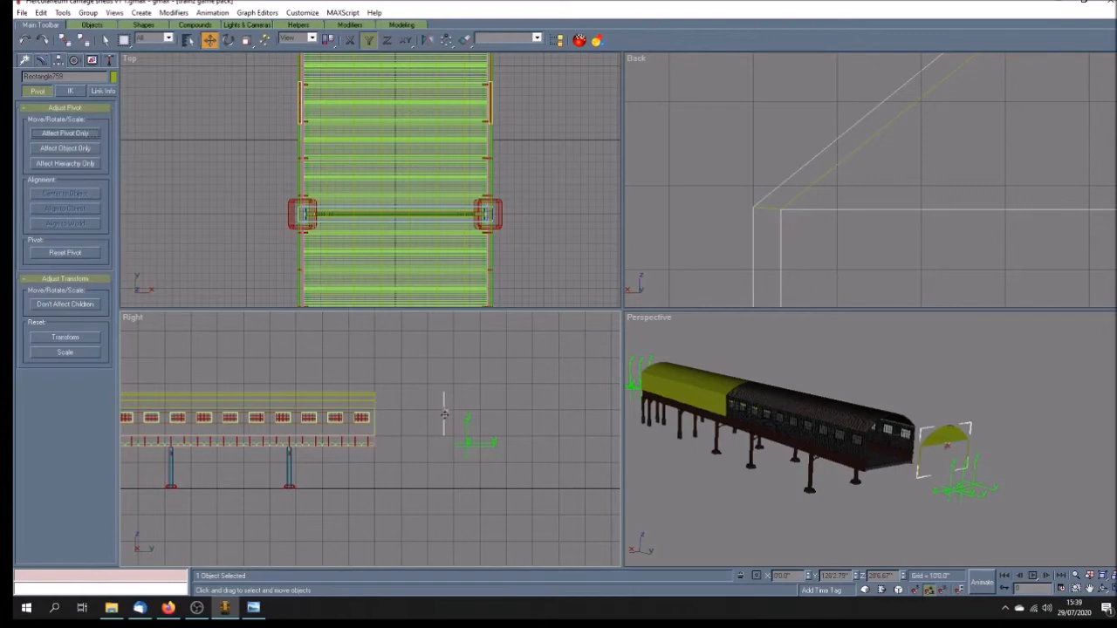
# - Move the arched end piece along Y until it sits flush against the open end of the windowed section
pyautogui.moveTo(444, 415); pyautogui.dragTo(377, 417)
pyautogui.scroll(5, 384, 383)
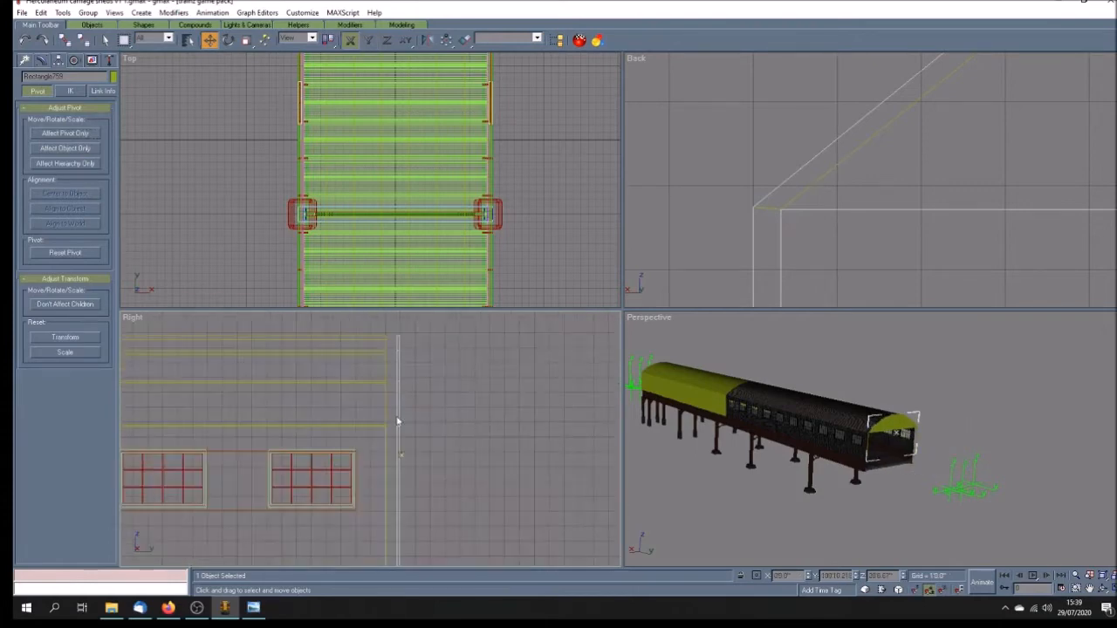
pyautogui.click(398, 415)
pyautogui.click(398, 413)
pyautogui.moveTo(398, 413); pyautogui.dragTo(386, 413)
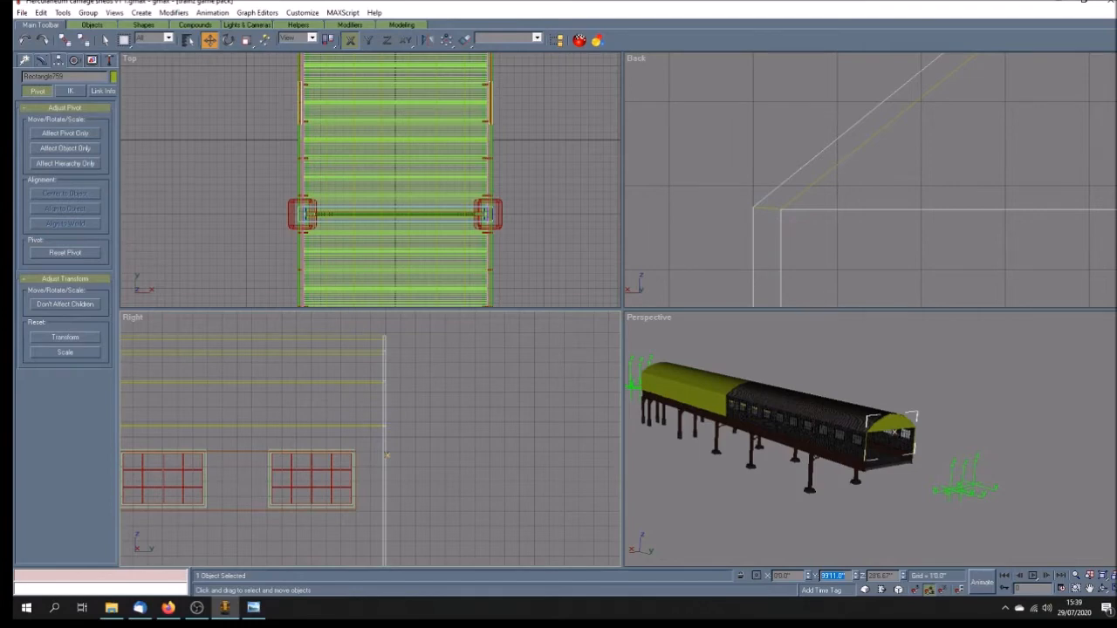
# - List only root materials in the Material Navigator and apply the vertical planking material to the arched end piece
pyautogui.click(1089, 588)
pyautogui.moveTo(1014, 563); pyautogui.dragTo(1045, 558)
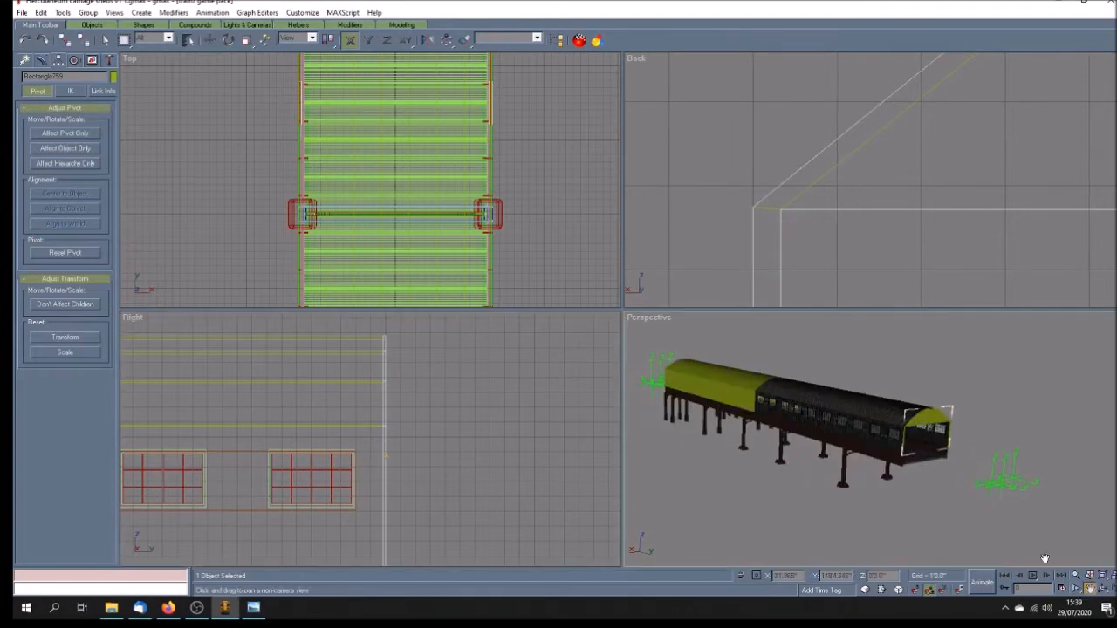
pyautogui.click(1103, 588)
pyautogui.moveTo(737, 327); pyautogui.dragTo(633, 363)
pyautogui.scroll(3, 589, 328)
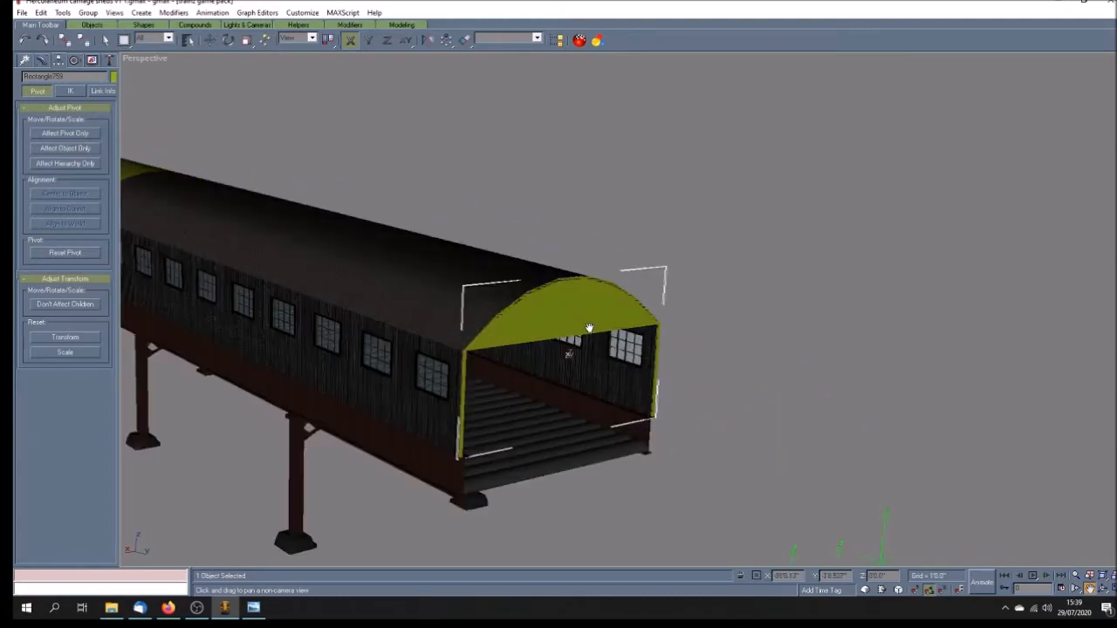
pyautogui.moveTo(561, 304); pyautogui.dragTo(571, 297)
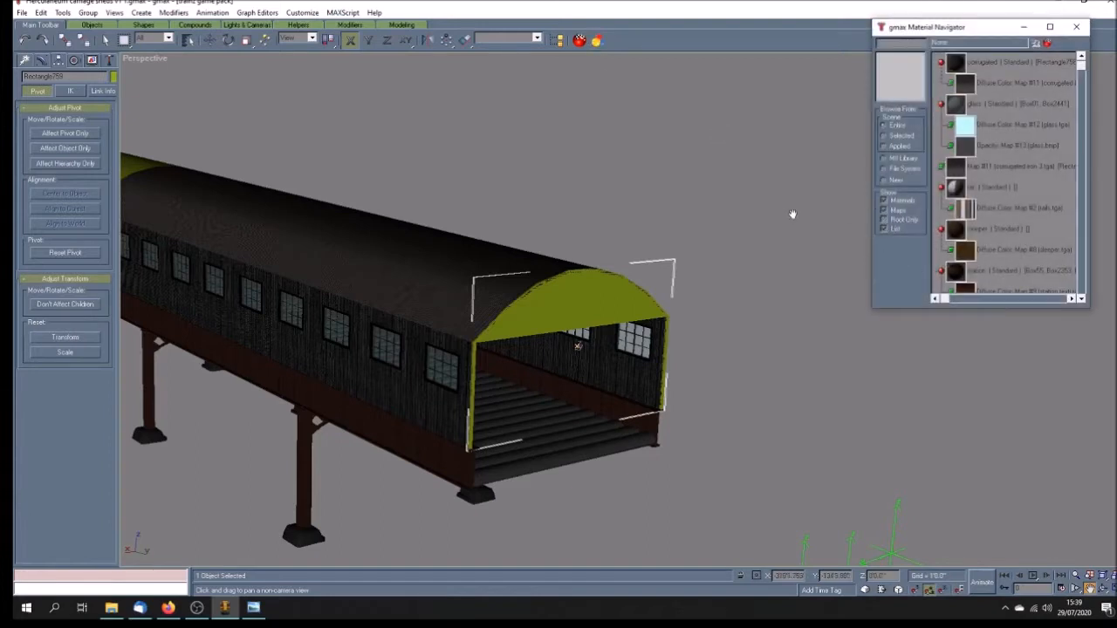
pyautogui.click(883, 220)
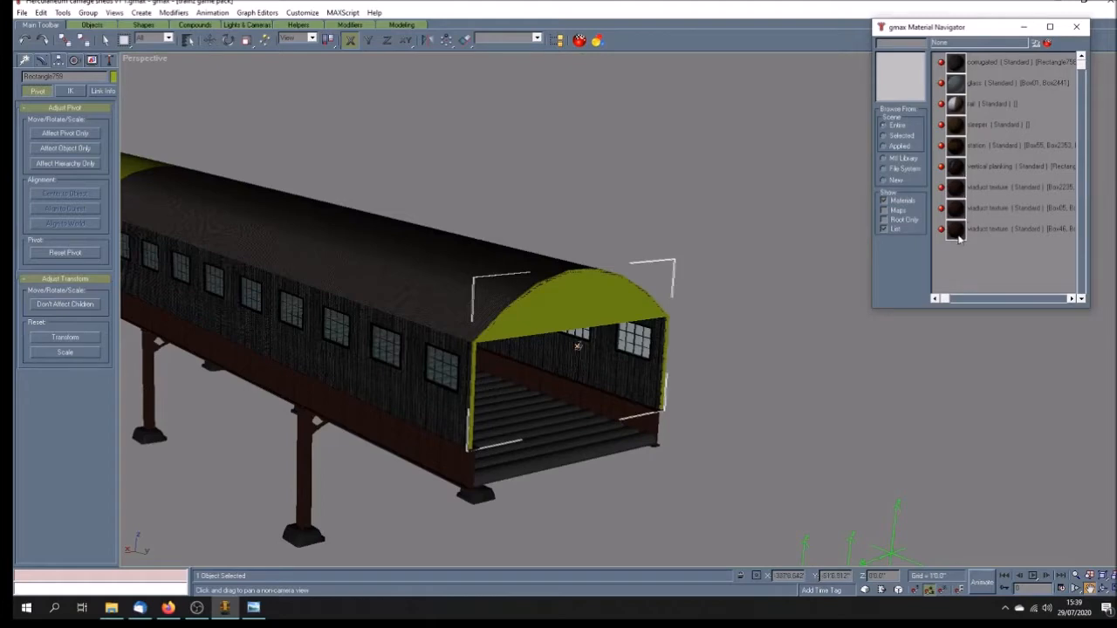
pyautogui.click(995, 166)
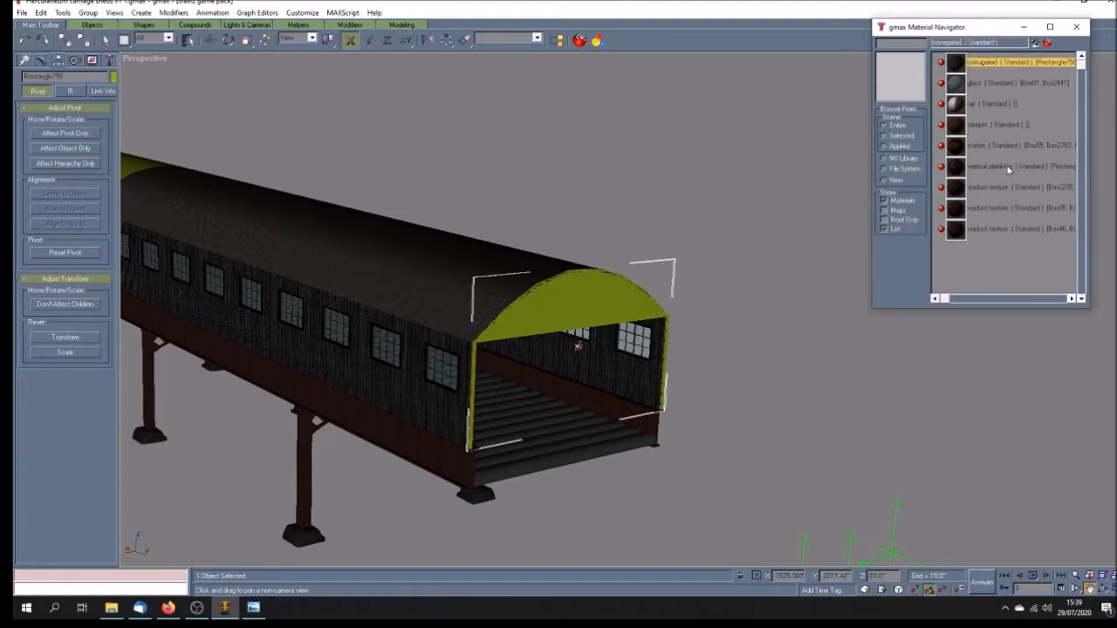
pyautogui.click(1035, 42)
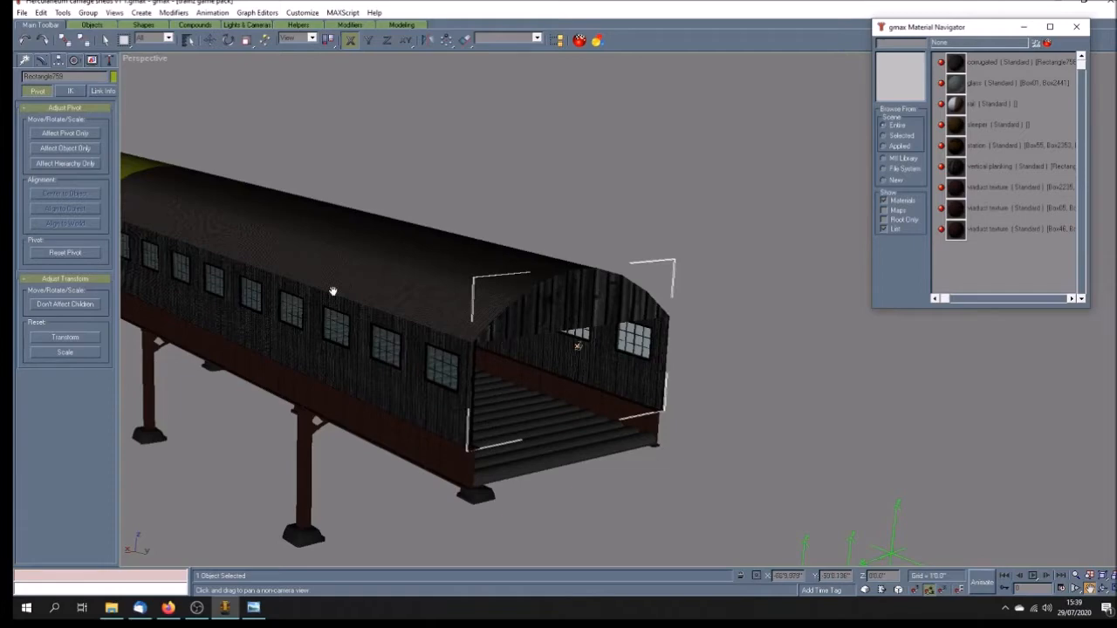
# - Add an Unwrap UVW modifier to the end piece and try selecting its front arch faces
pyautogui.click(38, 65)
pyautogui.click(40, 61)
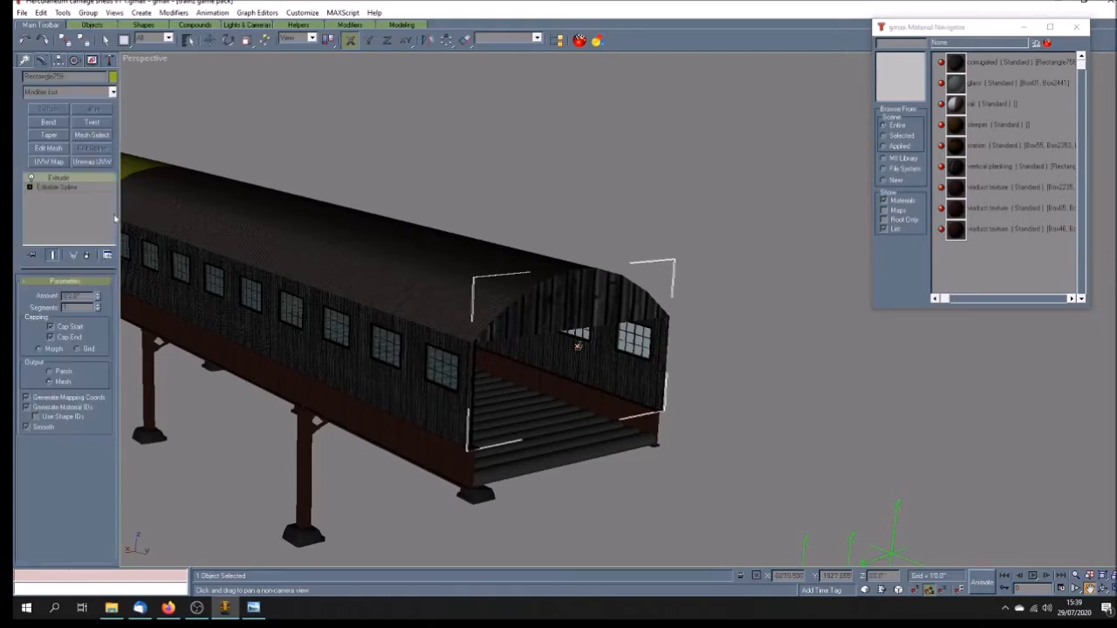
pyautogui.click(84, 162)
pyautogui.click(41, 178)
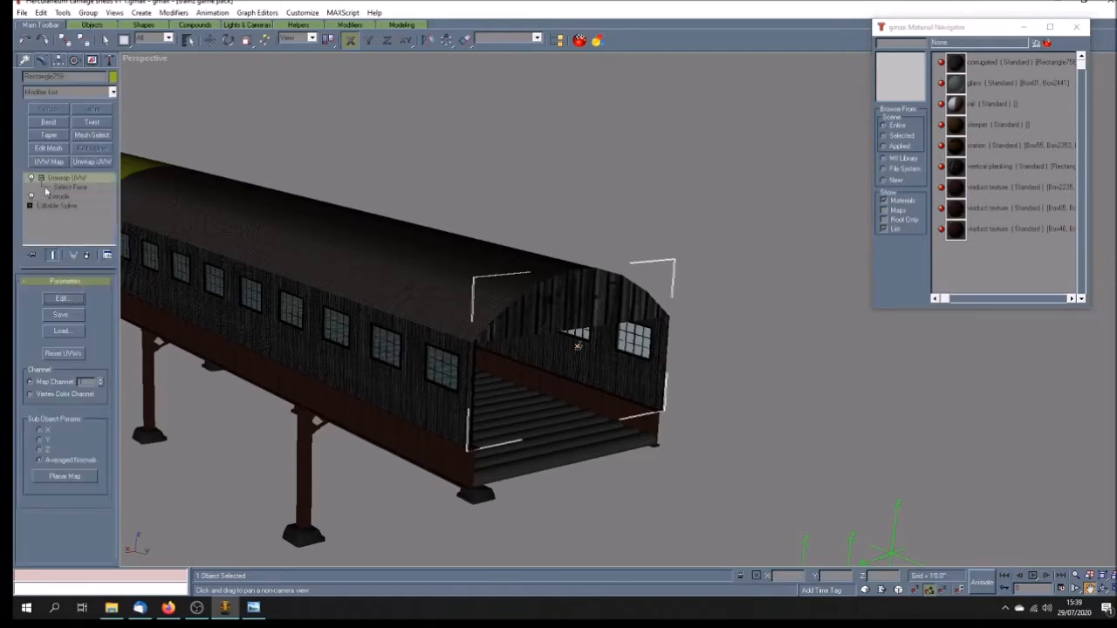
pyautogui.click(69, 187)
pyautogui.click(579, 306)
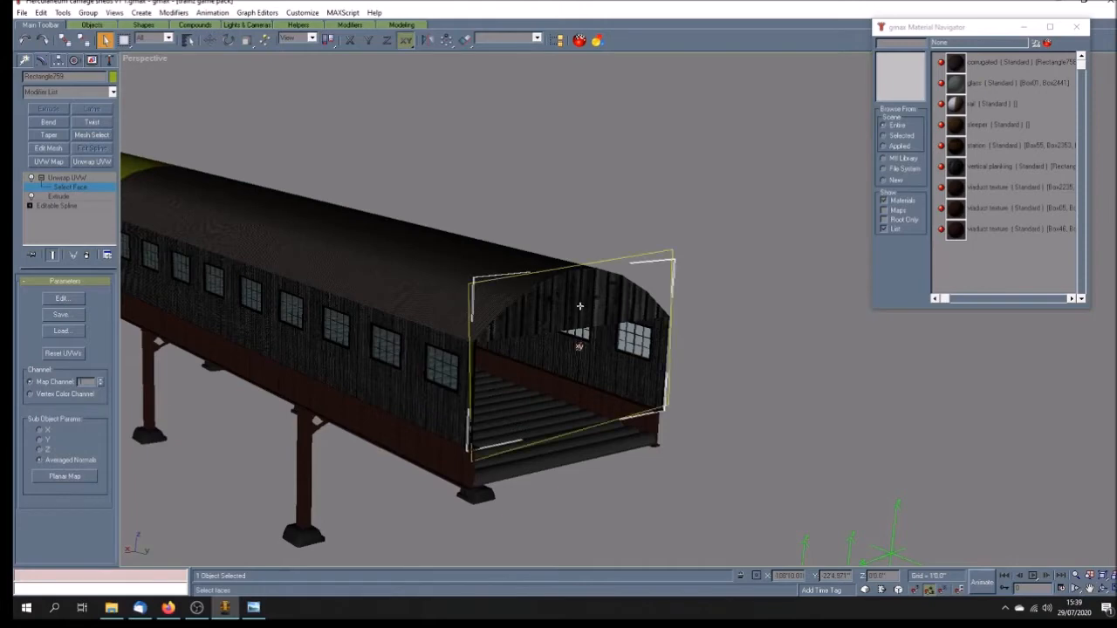
pyautogui.hotkey('ctrl', 'b')
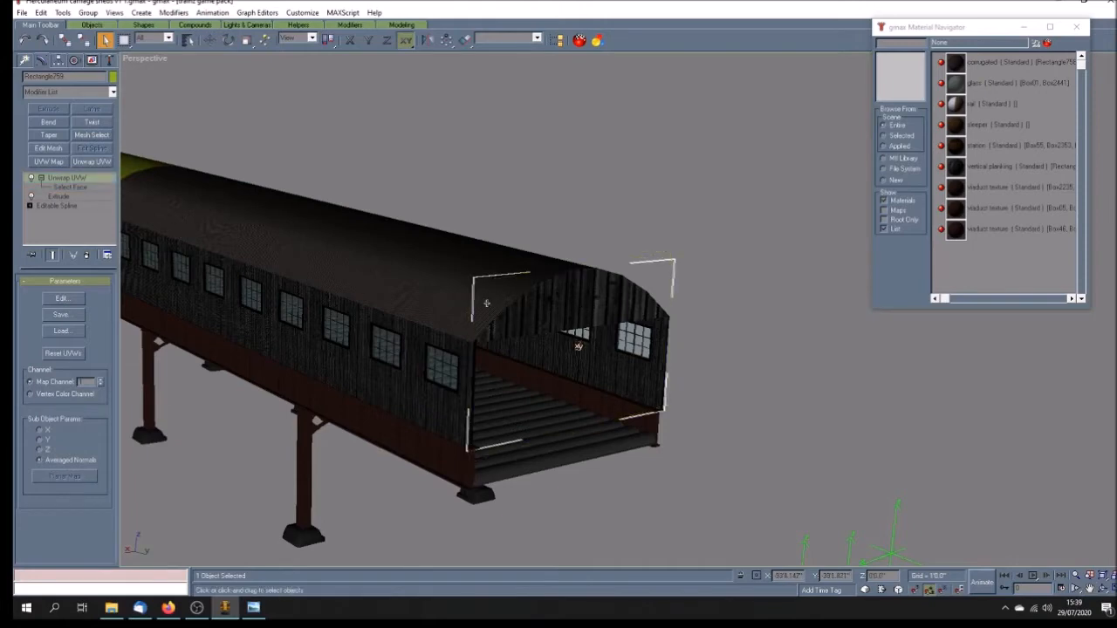
pyautogui.click(70, 188)
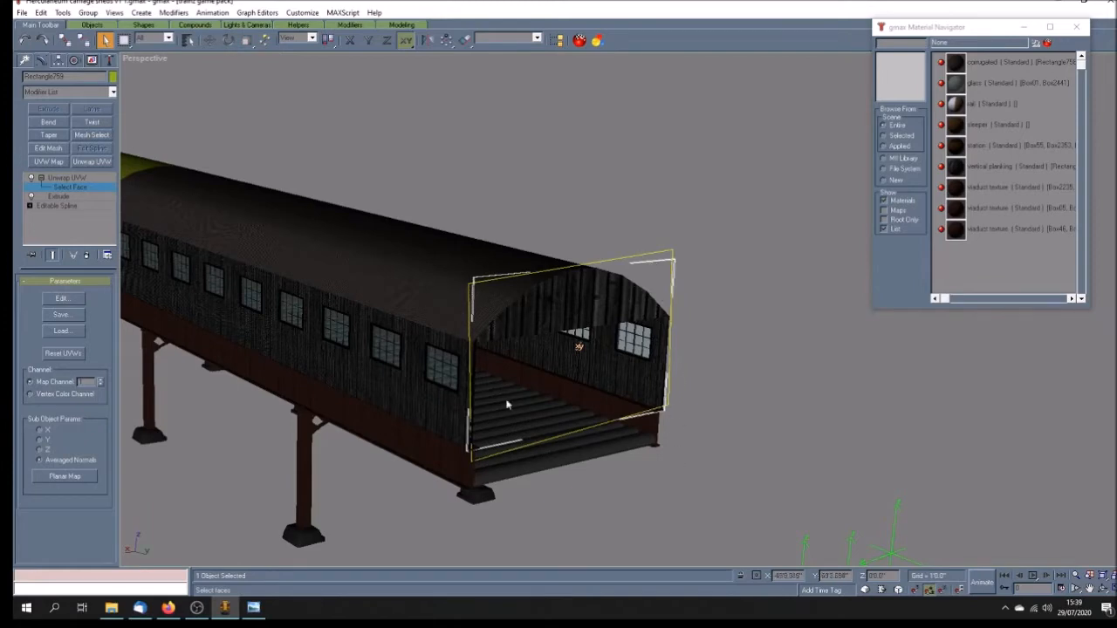
pyautogui.click(77, 182)
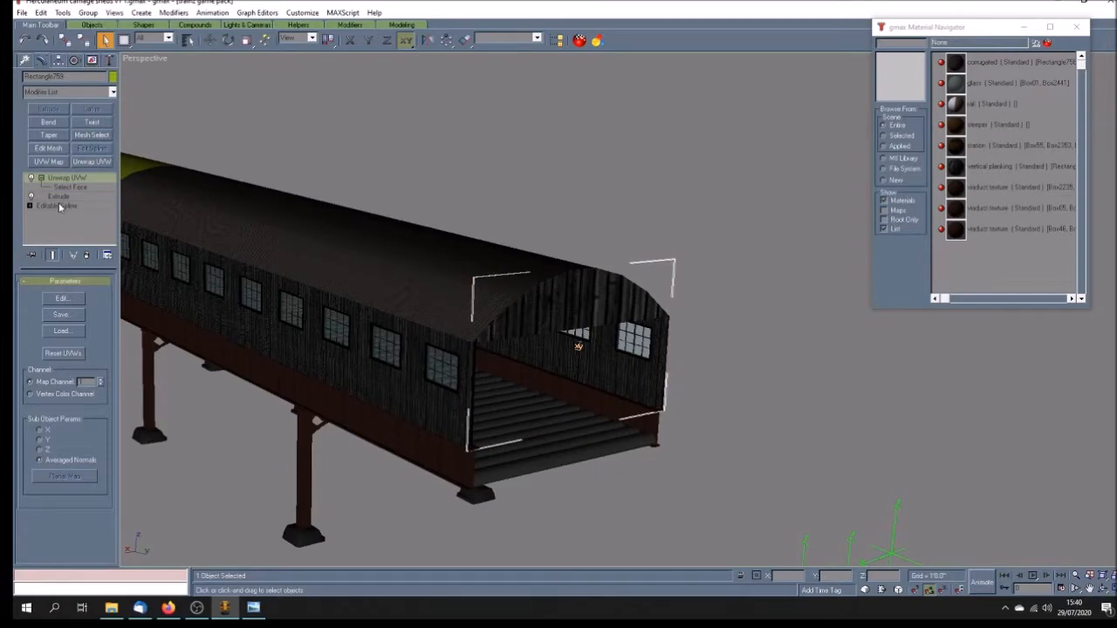
# - Reset the end piece's transform with Reset XForm
pyautogui.click(109, 60)
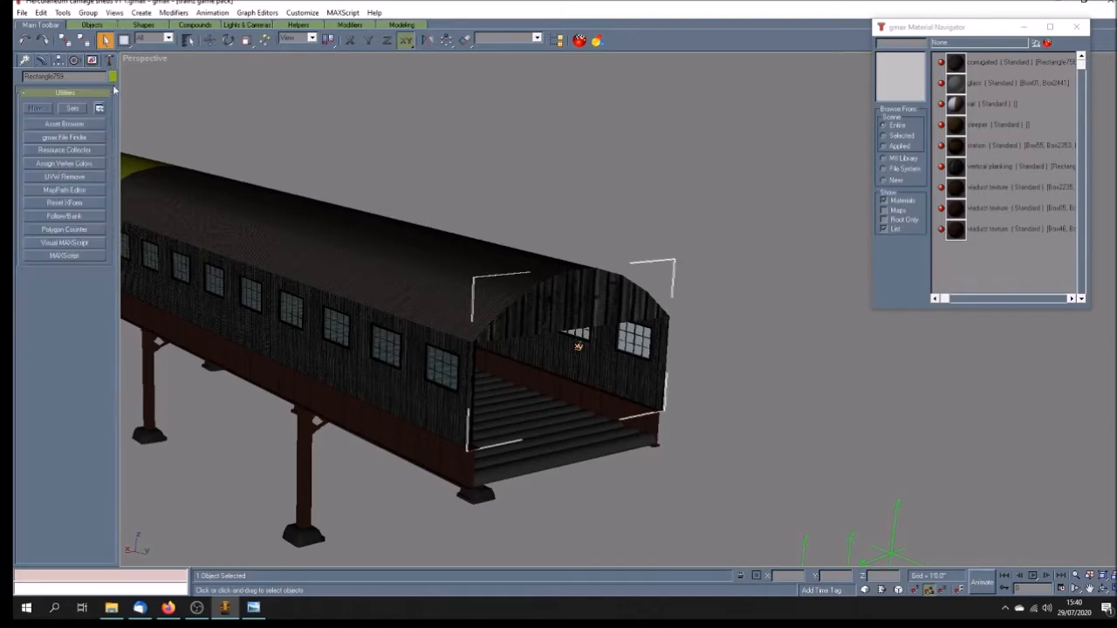
pyautogui.click(64, 202)
pyautogui.click(79, 296)
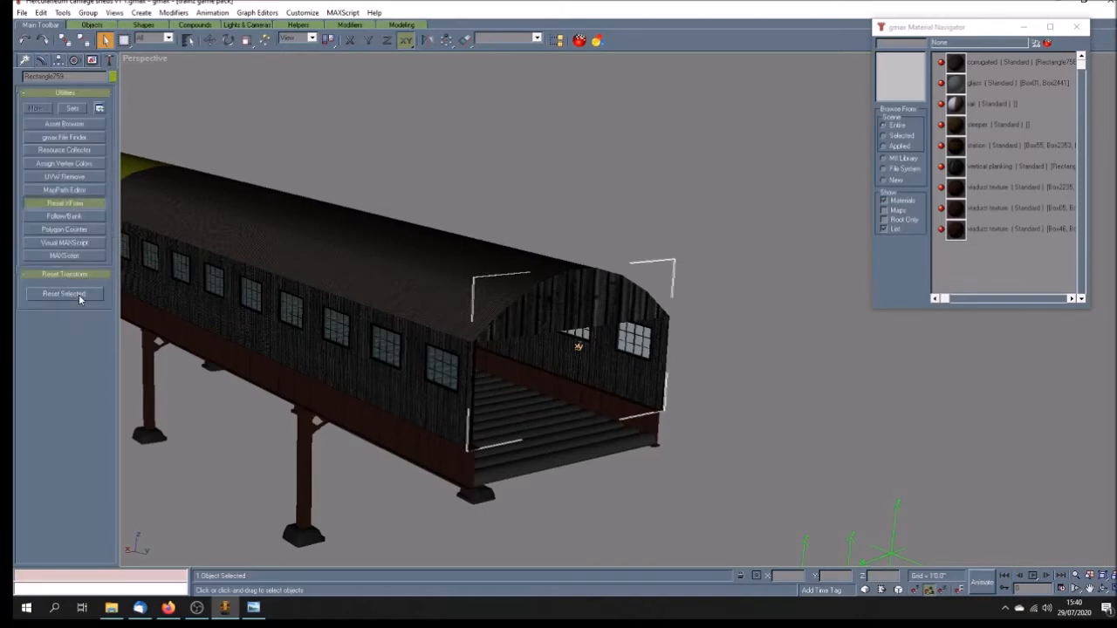
# - Add a second Unwrap UVW modifier above the XForm and select the end piece's front arch faces
pyautogui.click(40, 61)
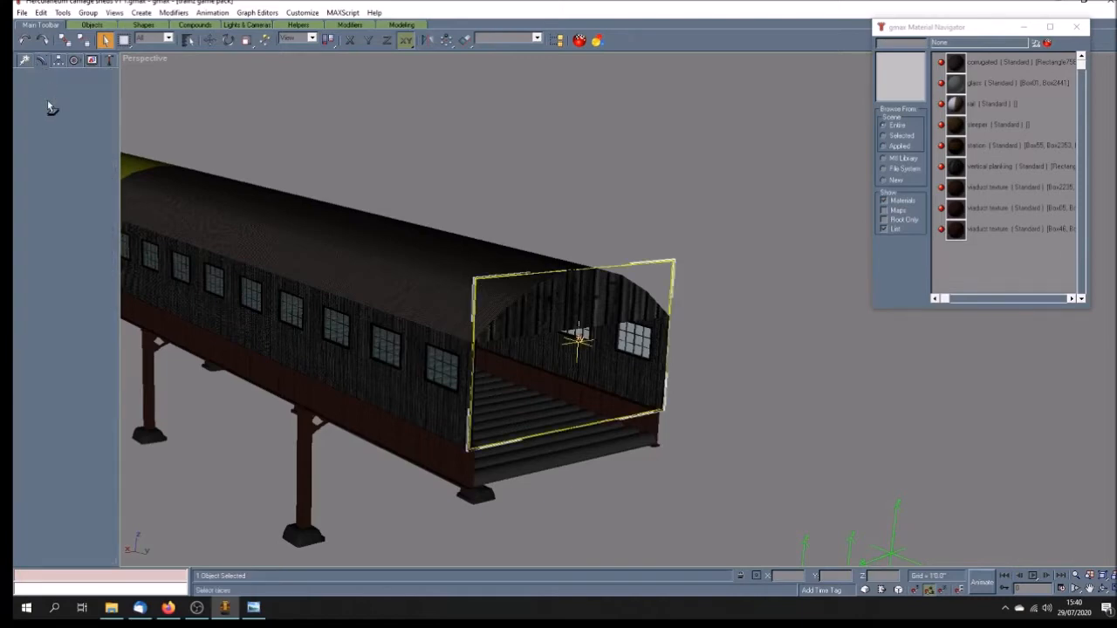
pyautogui.press('w')
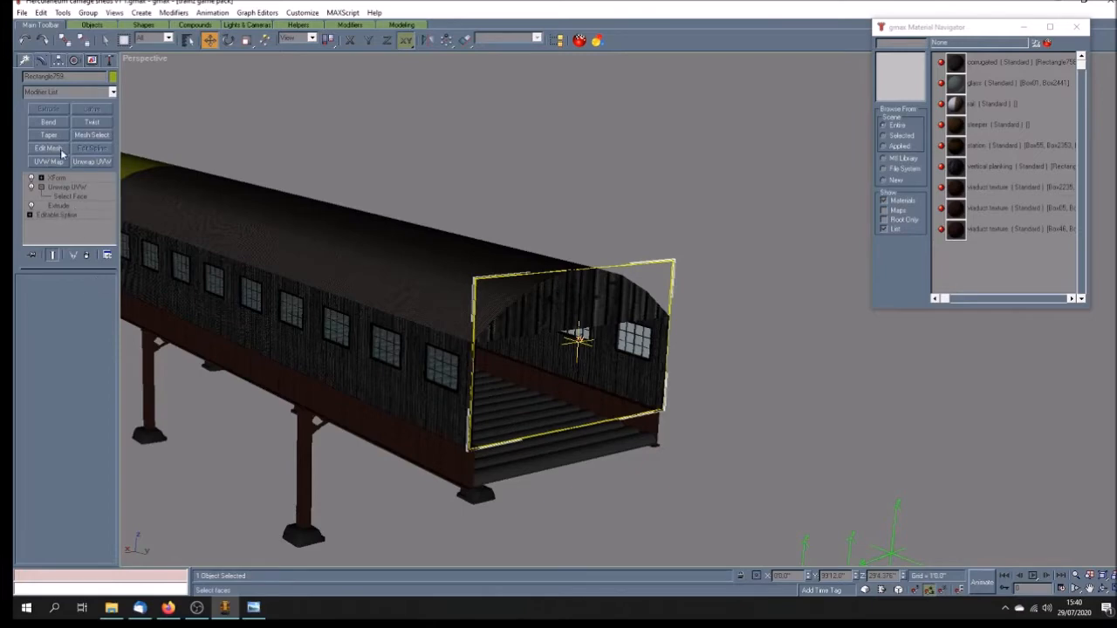
pyautogui.click(92, 161)
pyautogui.click(41, 178)
pyautogui.click(70, 186)
pyautogui.click(588, 301)
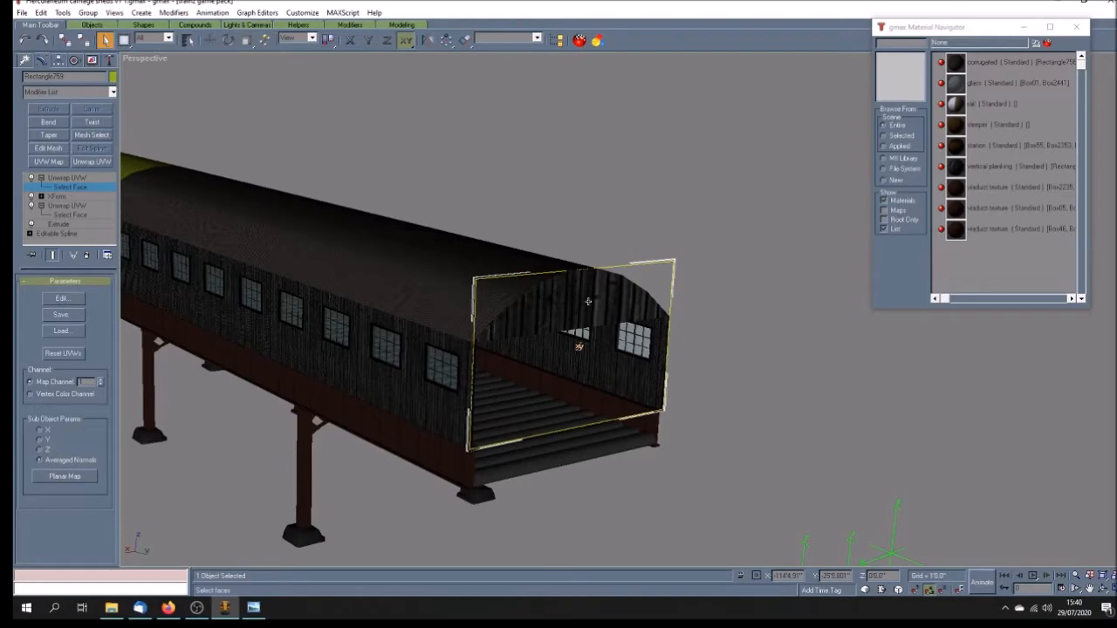
# - Show only the selected arch faces in the Edit UVWs window and planar map them using averaged normals
pyautogui.click(61, 300)
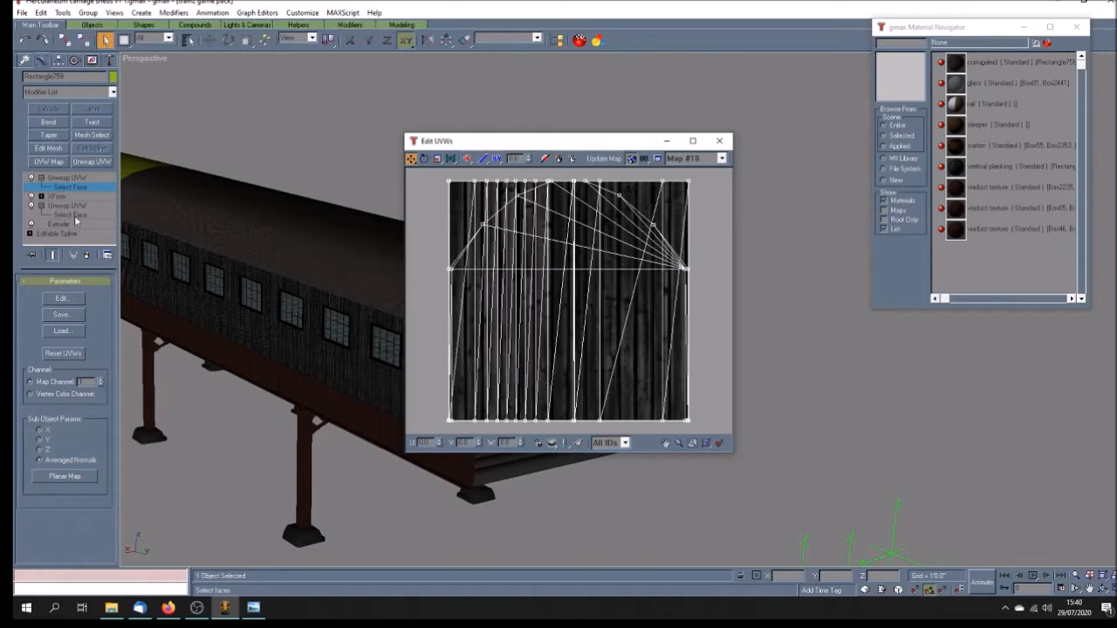
pyautogui.moveTo(550, 143); pyautogui.dragTo(815, 116)
pyautogui.click(843, 417)
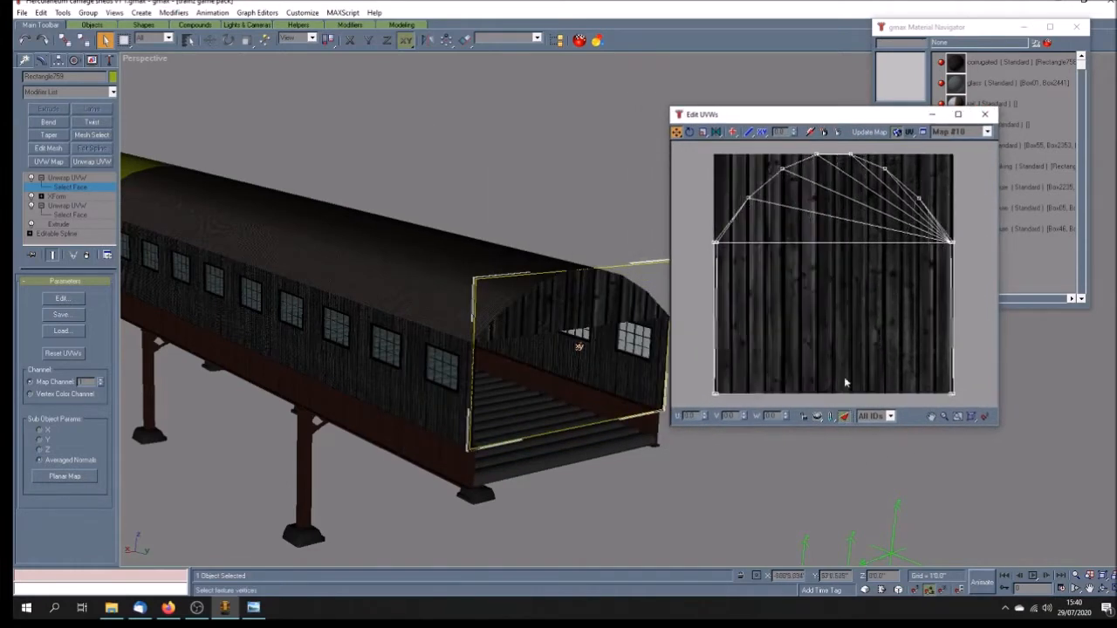
pyautogui.click(73, 477)
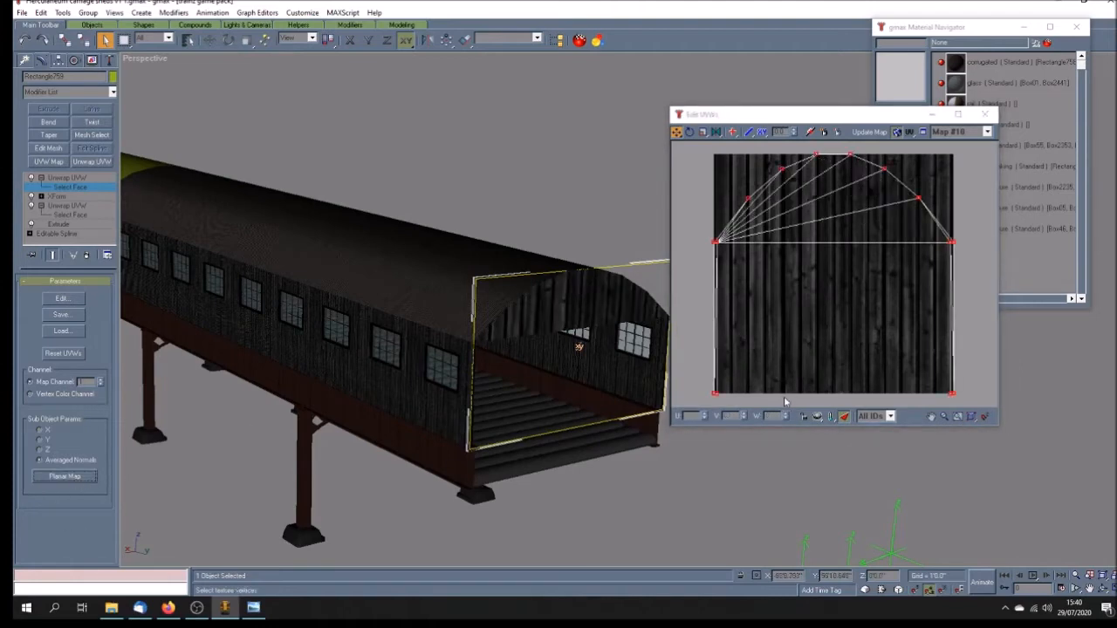
# - Scale the arch's UVs horizontally to nearly three times the width of the planking texture tile
pyautogui.moveTo(703, 132); pyautogui.dragTo(704, 154)
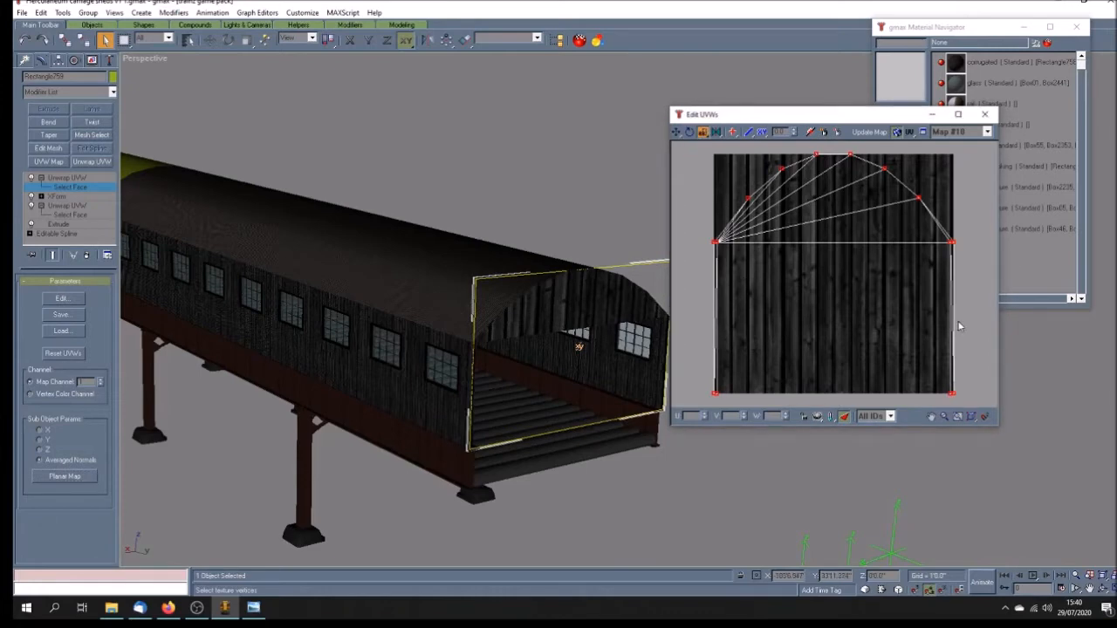
pyautogui.click(932, 418)
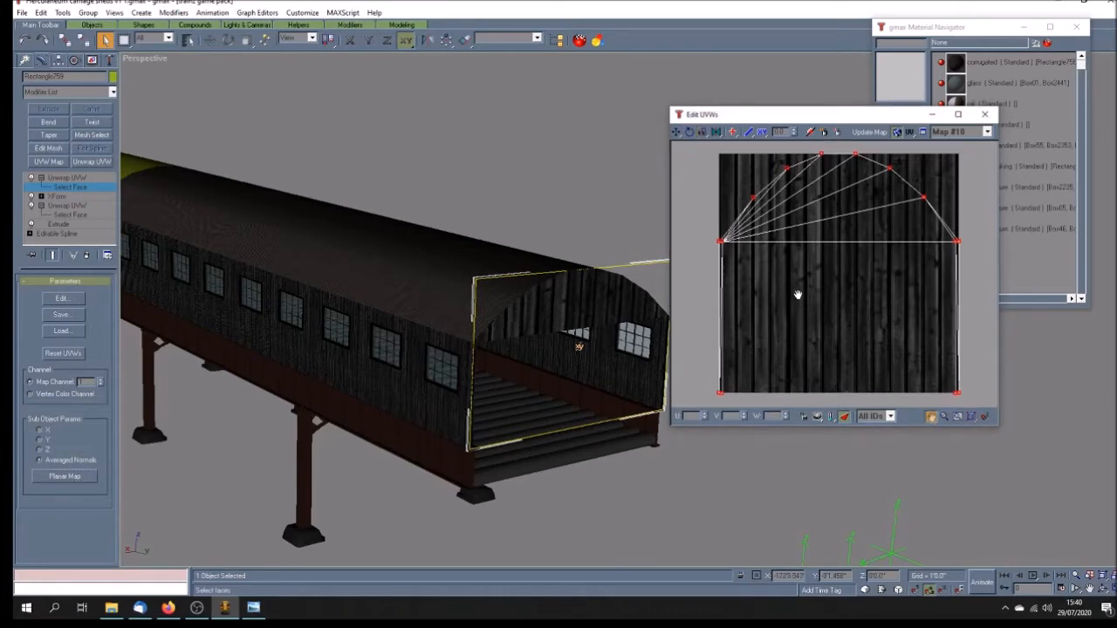
pyautogui.scroll(-5, 840, 294)
pyautogui.moveTo(841, 290); pyautogui.dragTo(825, 298)
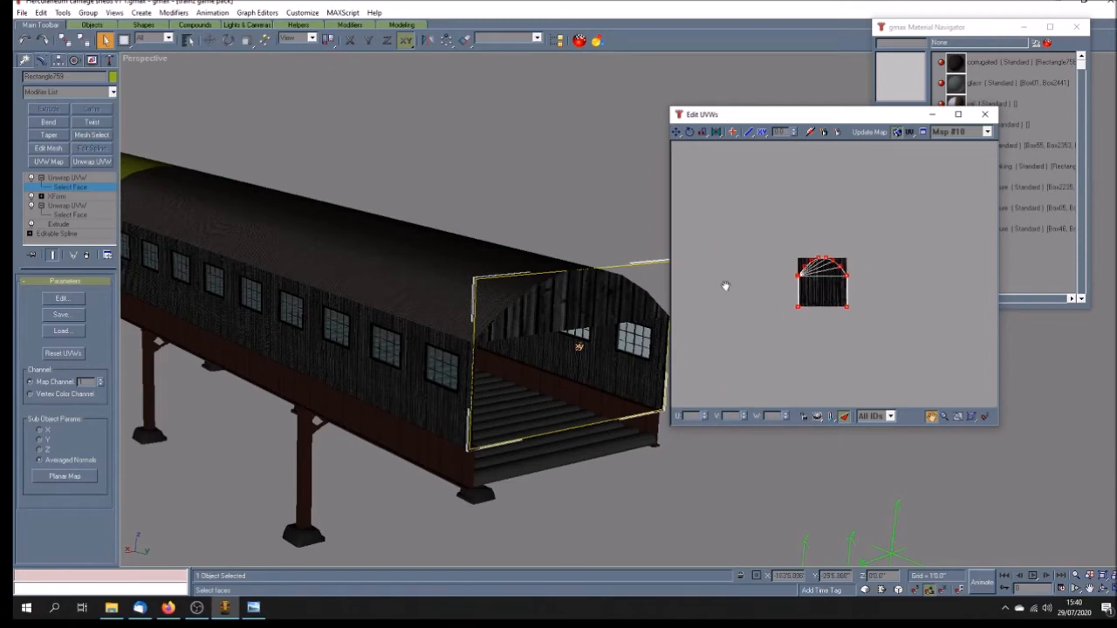
pyautogui.click(702, 132)
pyautogui.moveTo(797, 279); pyautogui.dragTo(699, 281)
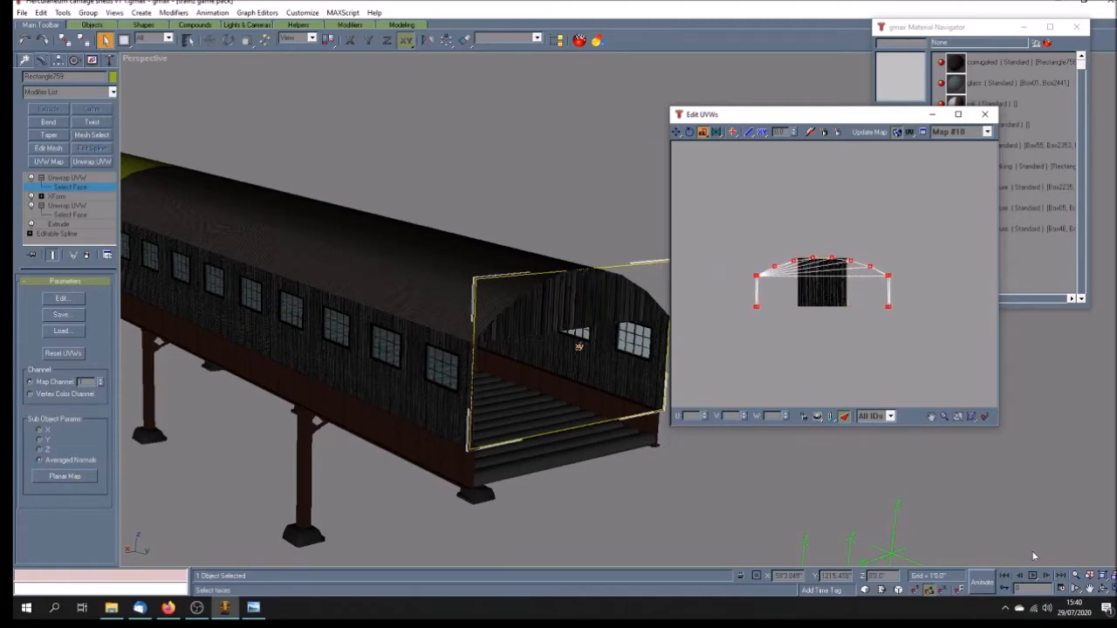
# - Widen the arch's UVs to about four texture tiles so the planks match the side walls' board width
pyautogui.click(1103, 590)
pyautogui.moveTo(594, 401)
pyautogui.mouseDown()
pyautogui.moveTo(596, 392)
pyautogui.moveTo(583, 394)
pyautogui.mouseUp()
pyautogui.scroll(3, 598, 395)
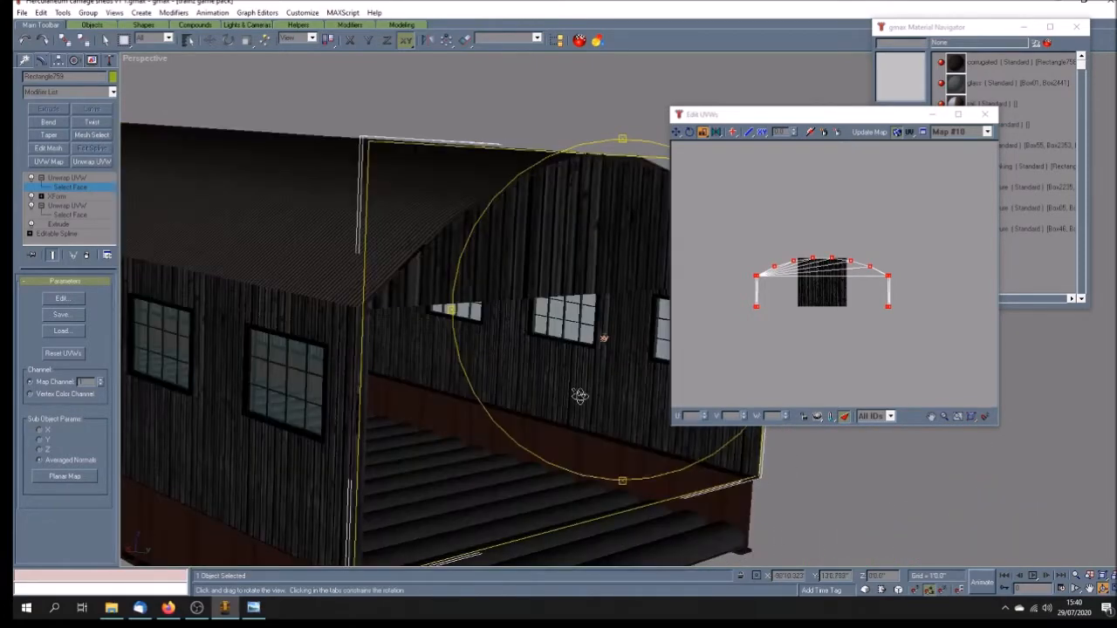
pyautogui.moveTo(757, 275); pyautogui.dragTo(724, 277)
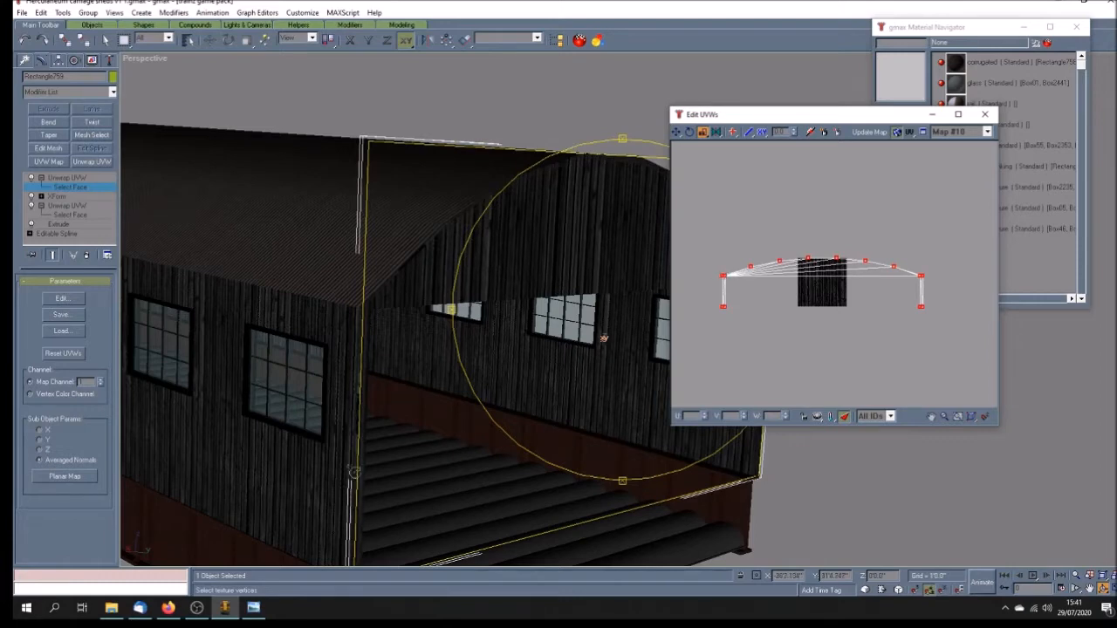
# - Save the scene, clear the arch face selection and close the Edit UVWs window
pyautogui.hotkey('ctrl', 's')
pyautogui.click(106, 41)
pyautogui.click(417, 83)
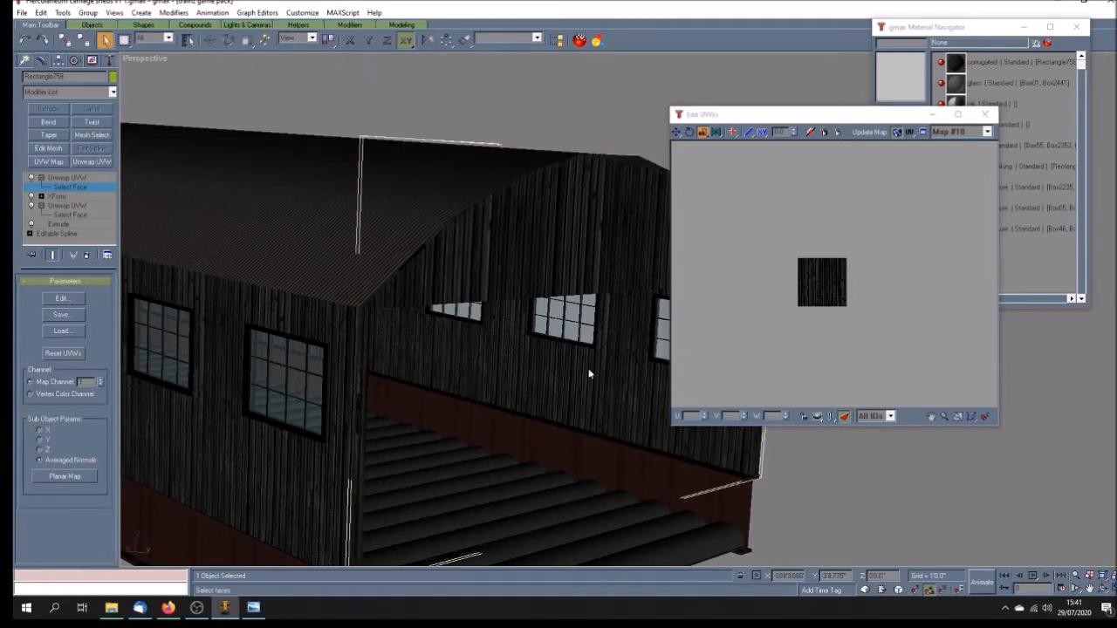
pyautogui.click(984, 114)
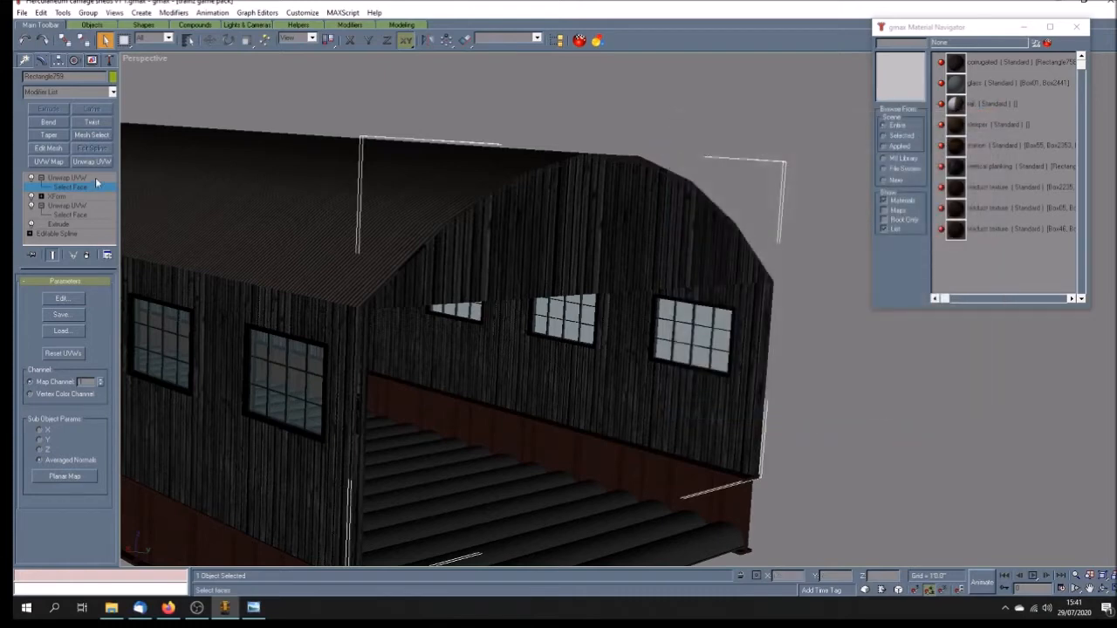
# - Collapse the arched end piece's whole modifier stack and convert it to an Editable Poly
pyautogui.rightClick(79, 177)
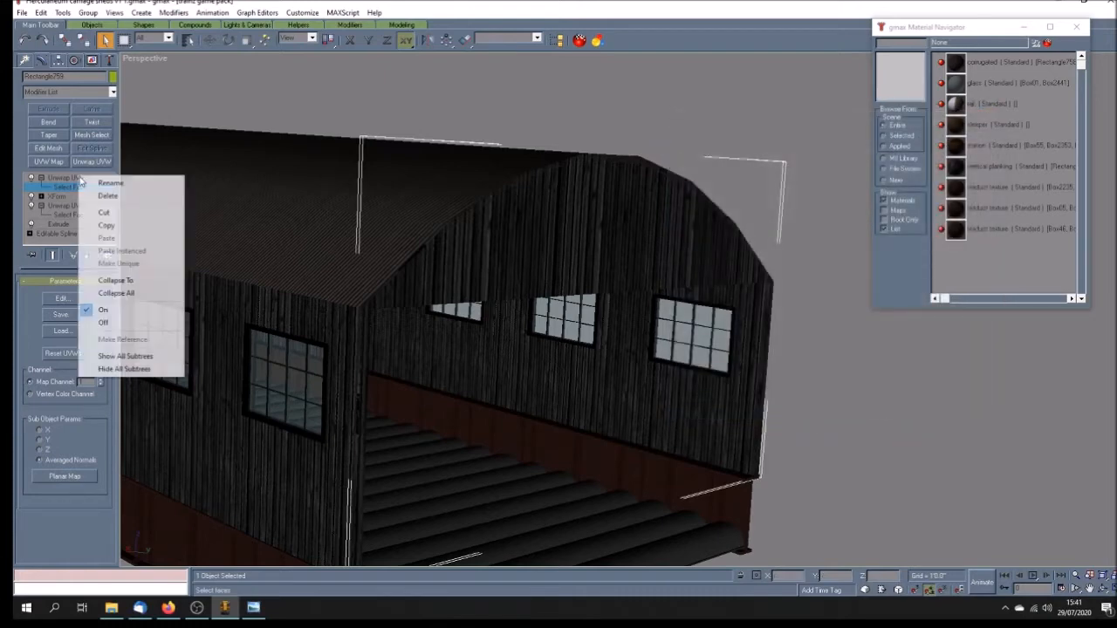
pyautogui.click(120, 297)
pyautogui.rightClick(62, 178)
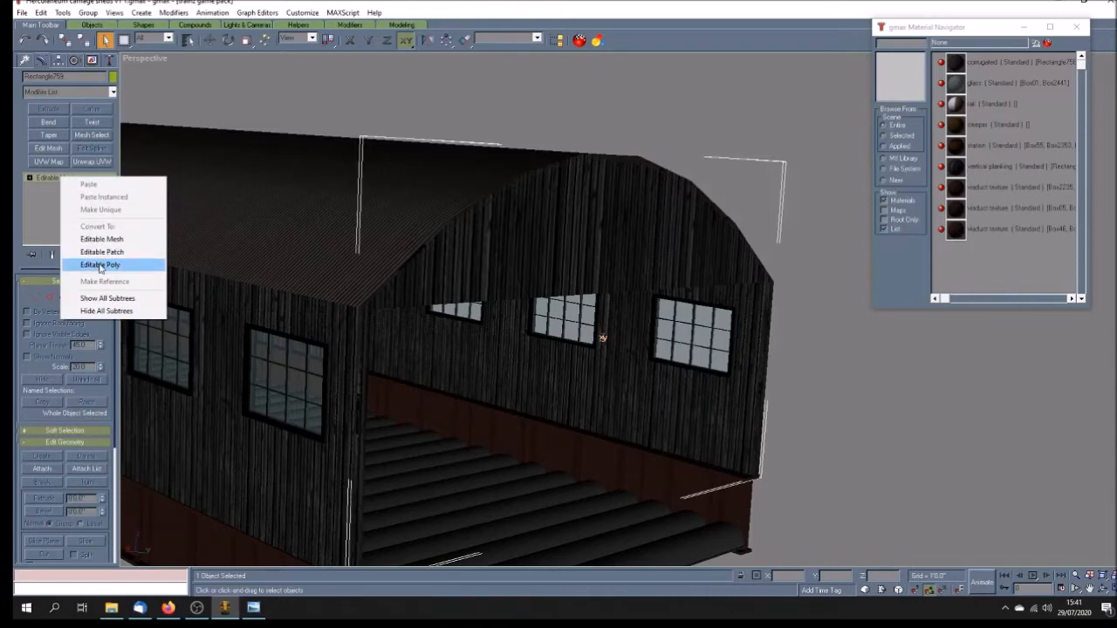
pyautogui.click(99, 265)
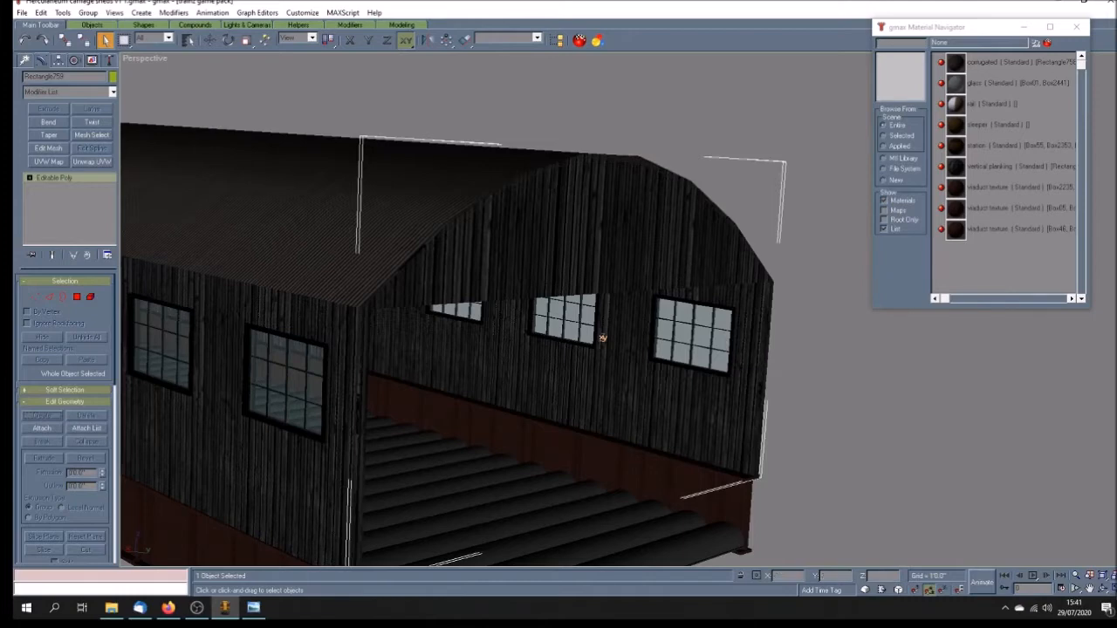
# - Hide everything except the arched end piece and show the perspective view as a wireframe with the grid on
pyautogui.hotkey('alt', 'w')
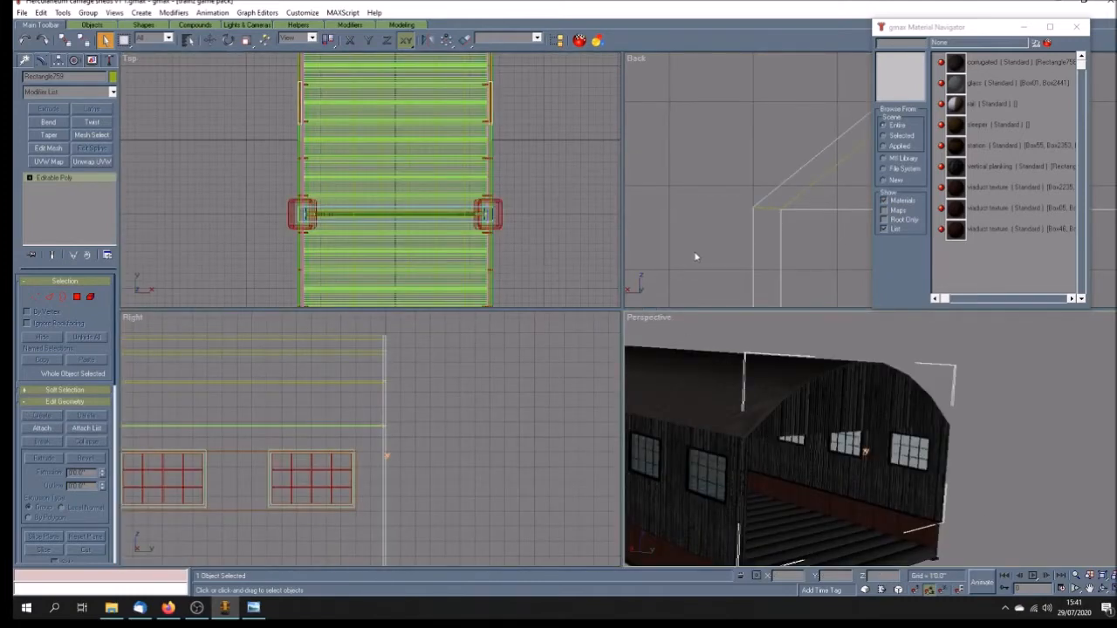
pyautogui.click(1089, 589)
pyautogui.moveTo(539, 269); pyautogui.dragTo(525, 137)
pyautogui.scroll(-5, 529, 132)
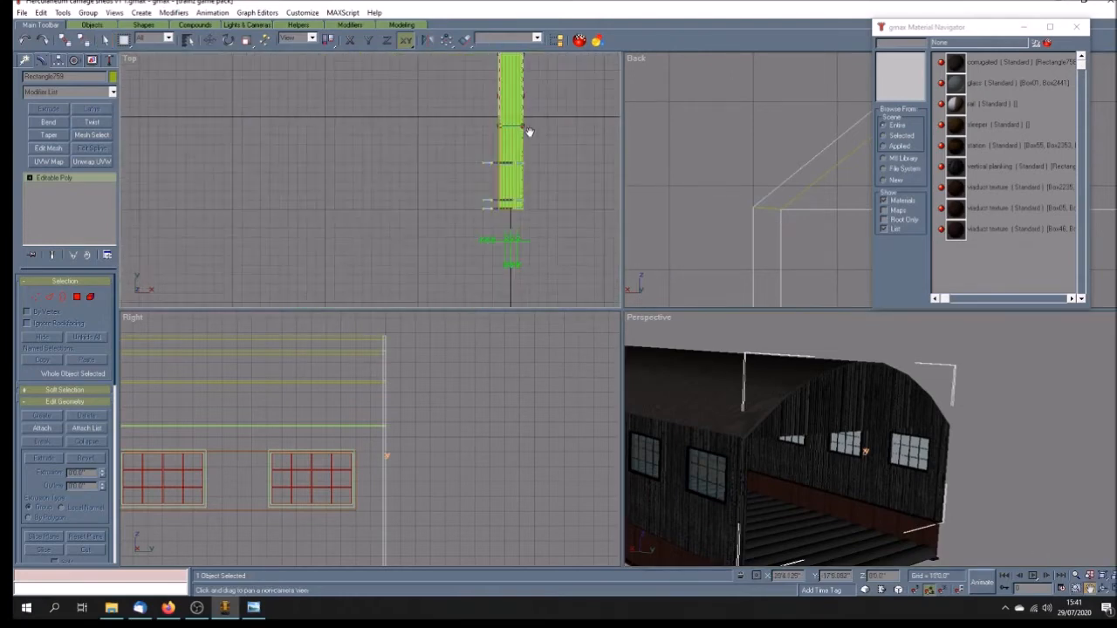
pyautogui.moveTo(541, 108); pyautogui.dragTo(496, 218)
pyautogui.scroll(6, 482, 205)
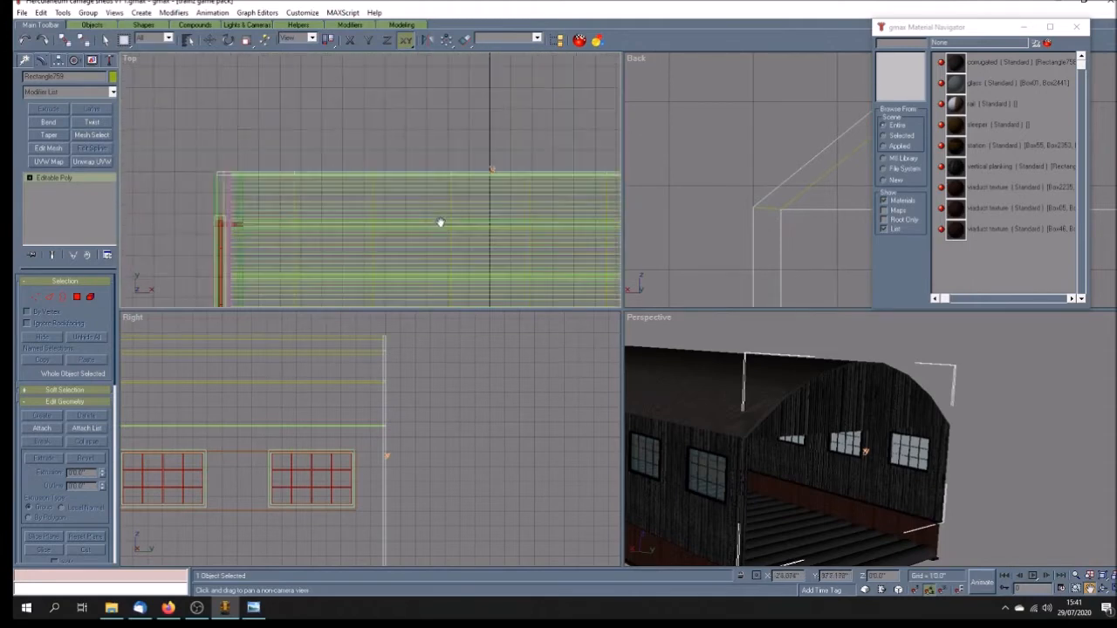
pyautogui.moveTo(459, 209); pyautogui.dragTo(367, 170)
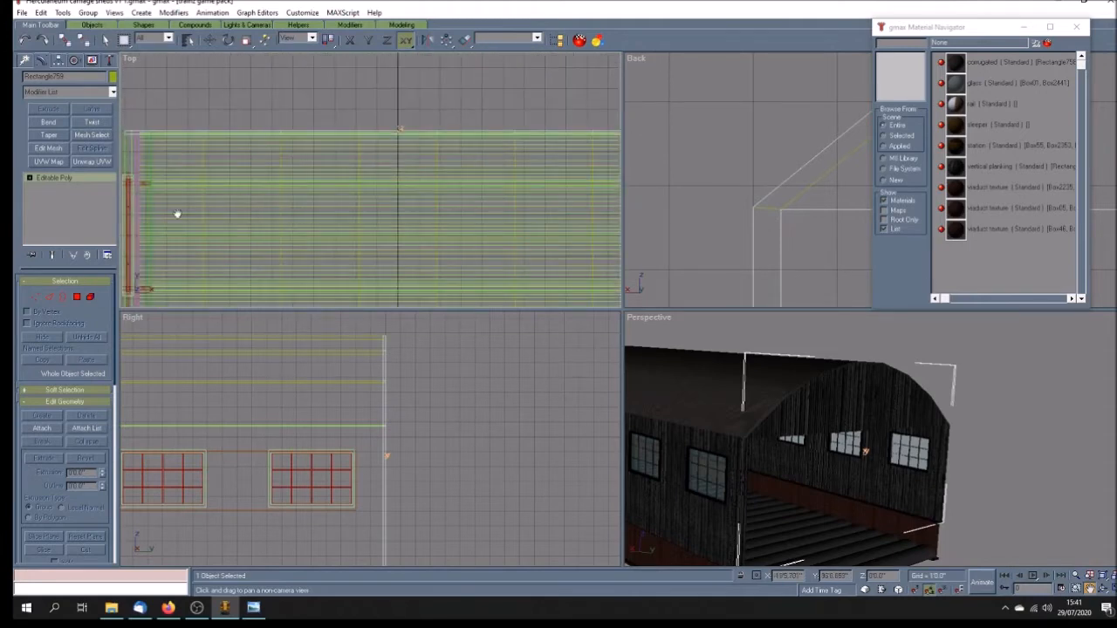
pyautogui.click(93, 60)
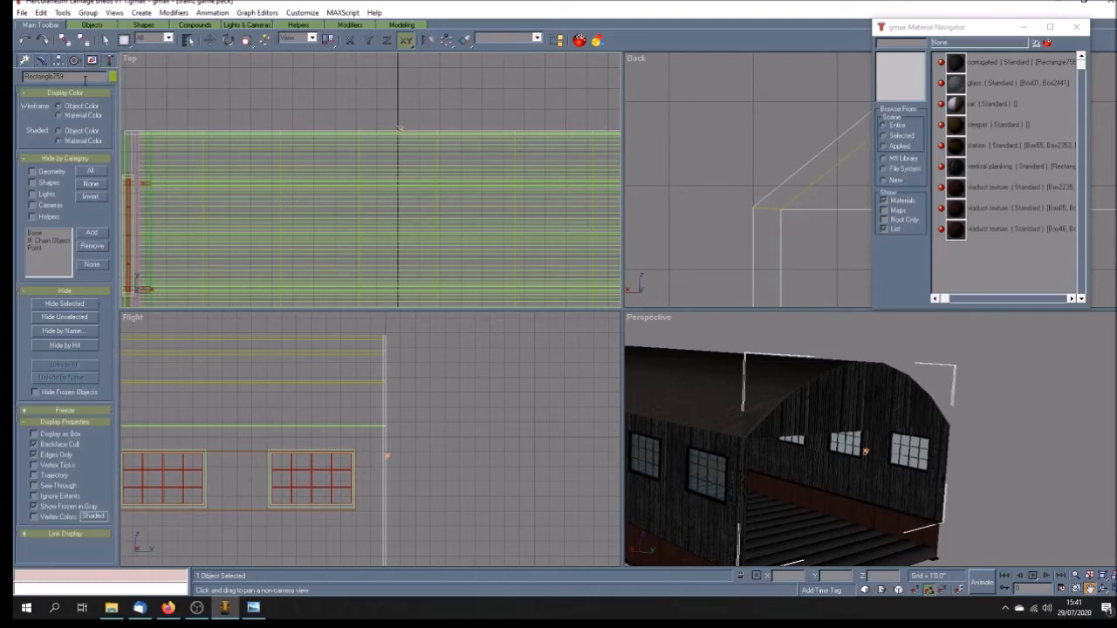
pyautogui.click(83, 316)
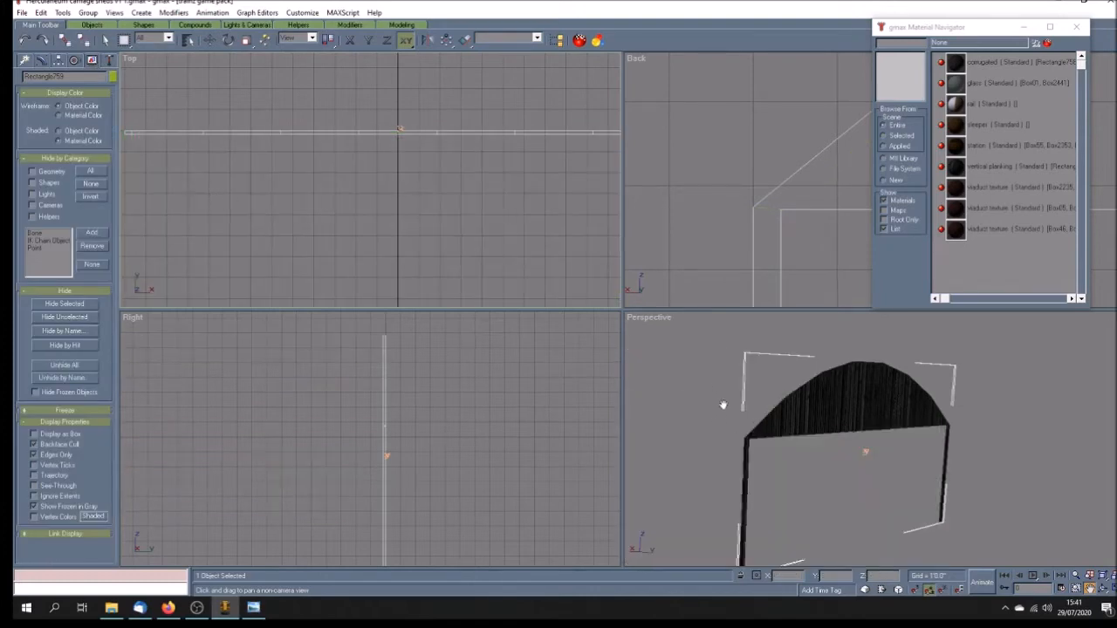
pyautogui.rightClick(650, 321)
pyautogui.click(663, 338)
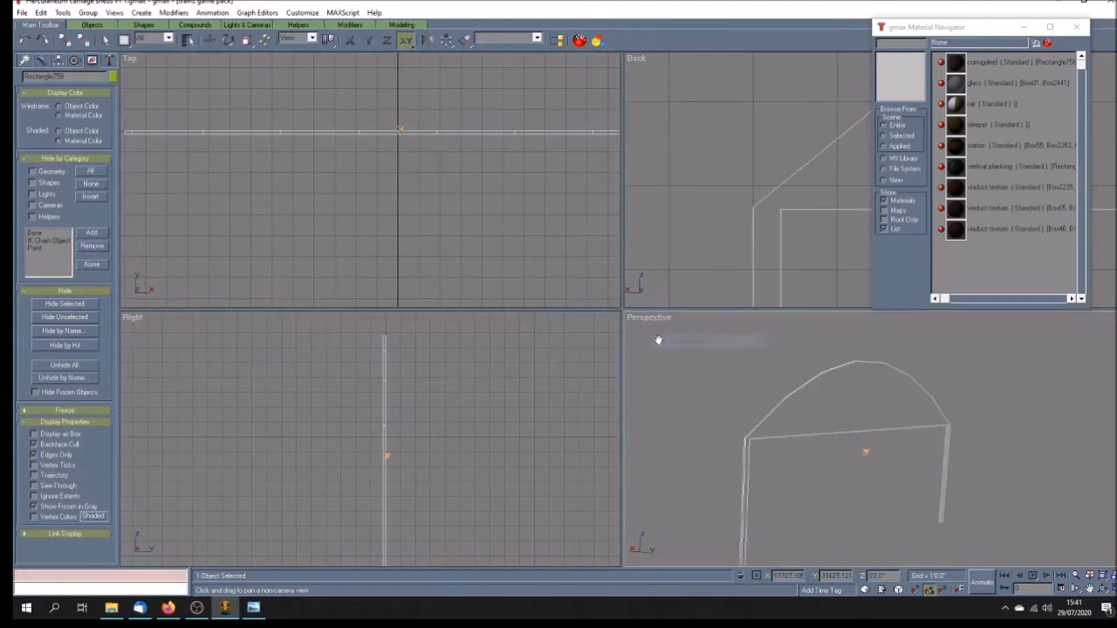
pyautogui.rightClick(643, 318)
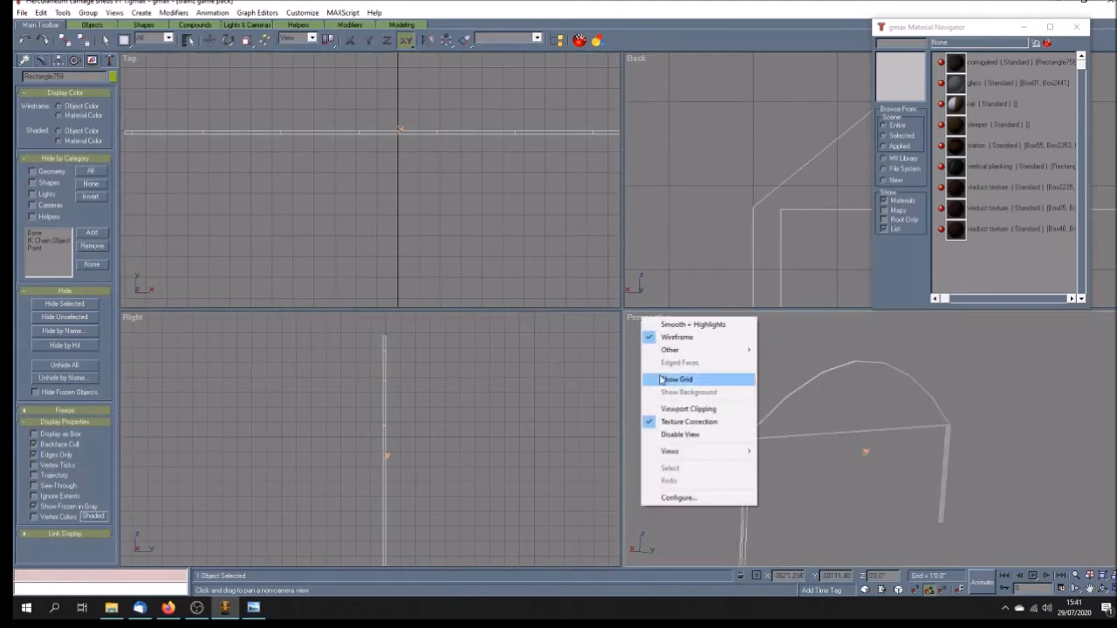
pyautogui.click(660, 378)
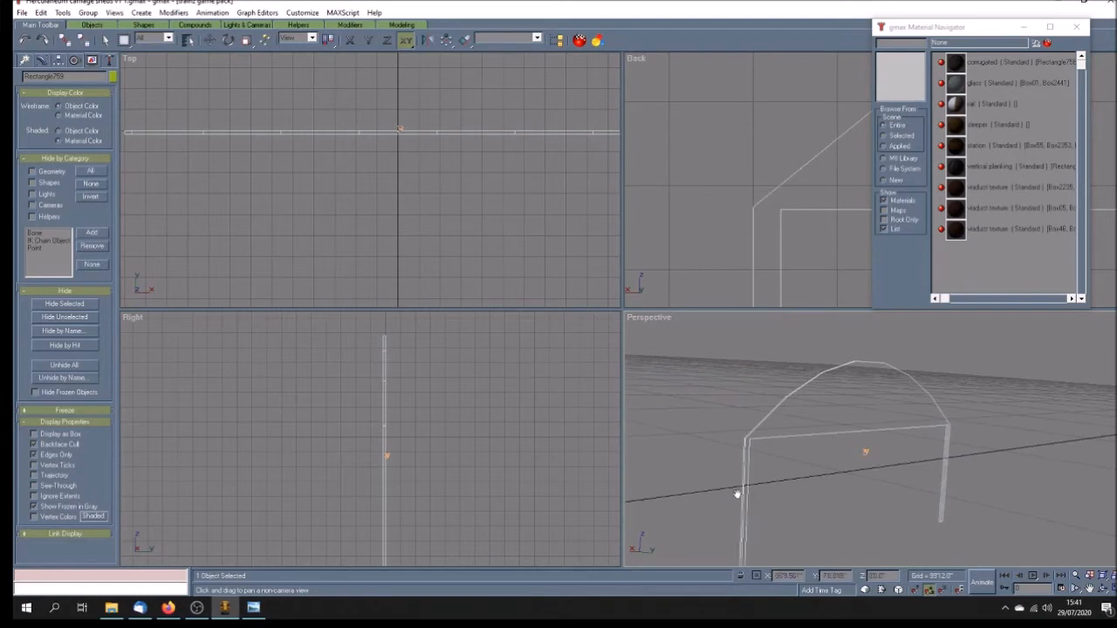
# - Enter polygon editing on the arched end piece and delete the thin outer edge face of its near leg
pyautogui.click(107, 42)
pyautogui.click(1089, 589)
pyautogui.moveTo(974, 539); pyautogui.dragTo(883, 478)
pyautogui.click(1102, 589)
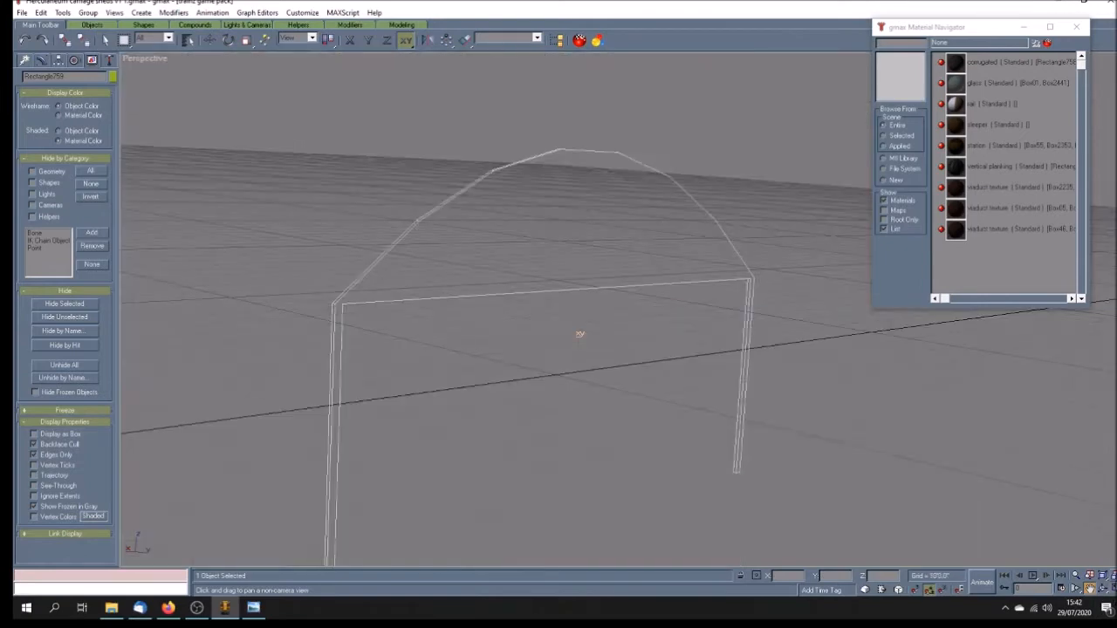
pyautogui.click(1103, 589)
pyautogui.moveTo(661, 386); pyautogui.dragTo(655, 381)
pyautogui.scroll(3, 656, 381)
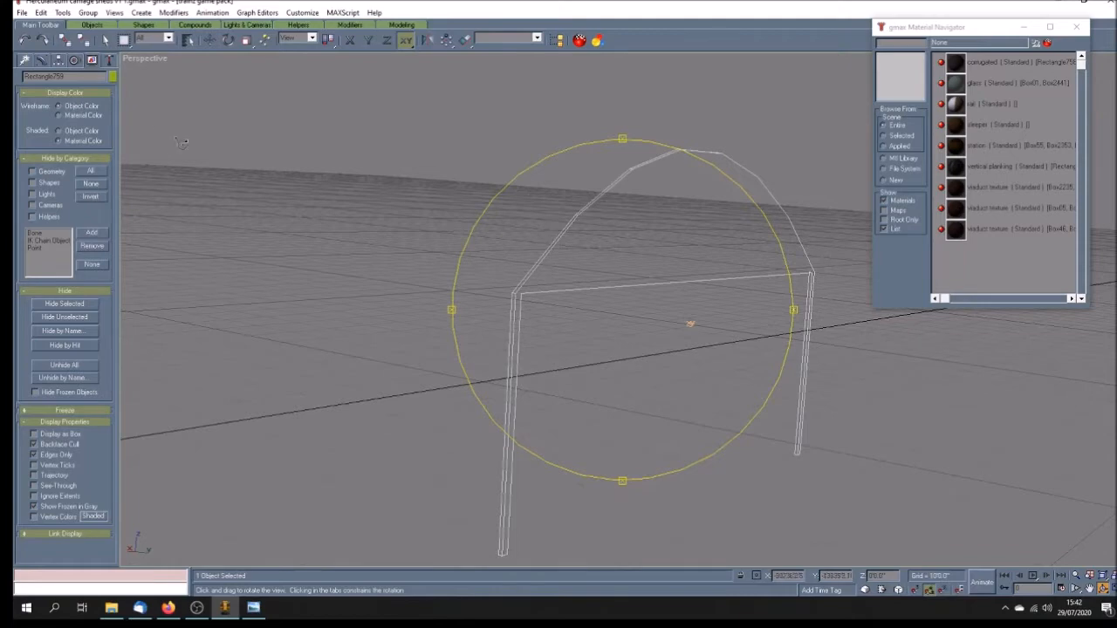
pyautogui.click(104, 40)
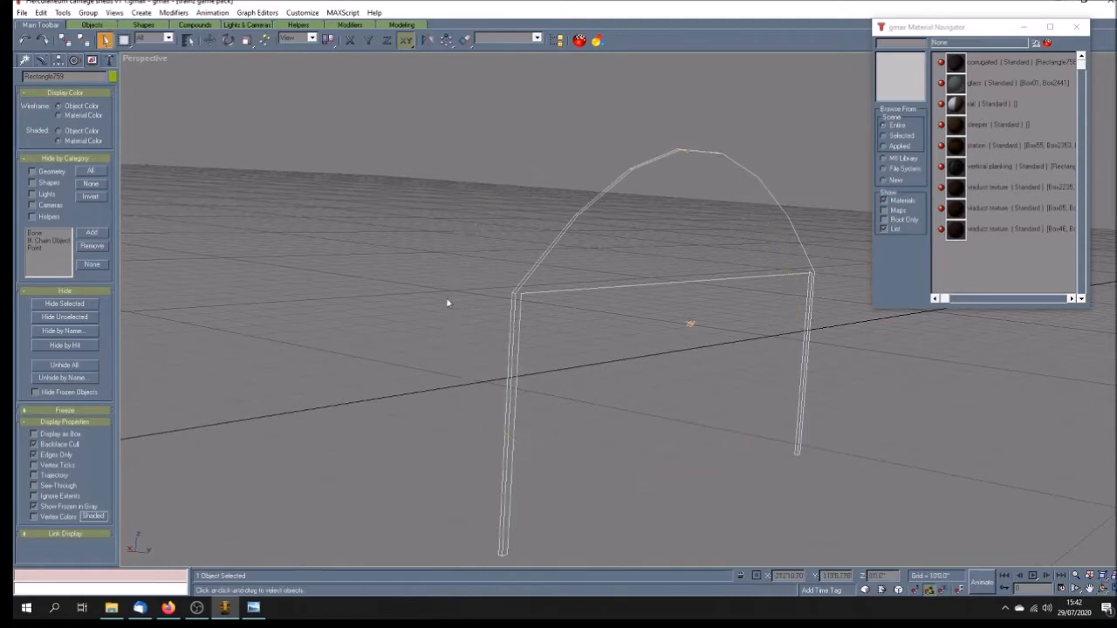
pyautogui.click(41, 61)
pyautogui.click(29, 178)
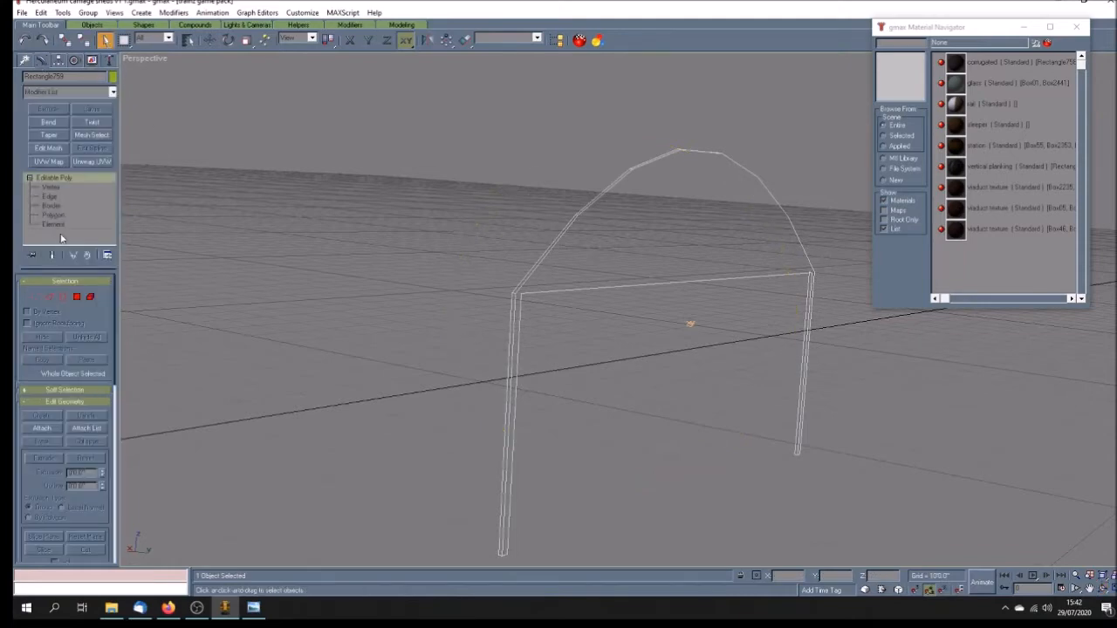
pyautogui.click(54, 215)
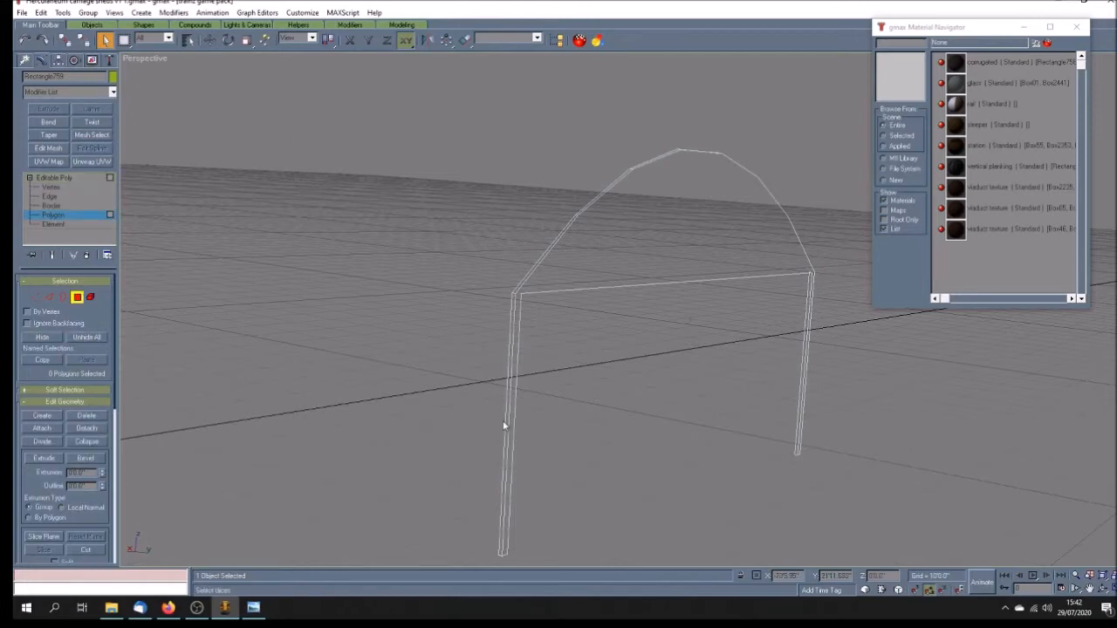
pyautogui.click(511, 328)
pyautogui.press('Delete')
# - Delete the thin outer edge faces of the arch curve from the near leg up towards the crown
pyautogui.click(521, 285)
pyautogui.press('Delete')
pyautogui.click(583, 212)
pyautogui.press('Delete')
pyautogui.click(641, 164)
pyautogui.press('Delete')
# - Delete the thin outer edge faces across the arch's crown and onto its opposite slope
pyautogui.click(1102, 589)
pyautogui.moveTo(724, 321); pyautogui.dragTo(676, 347)
pyautogui.click(104, 40)
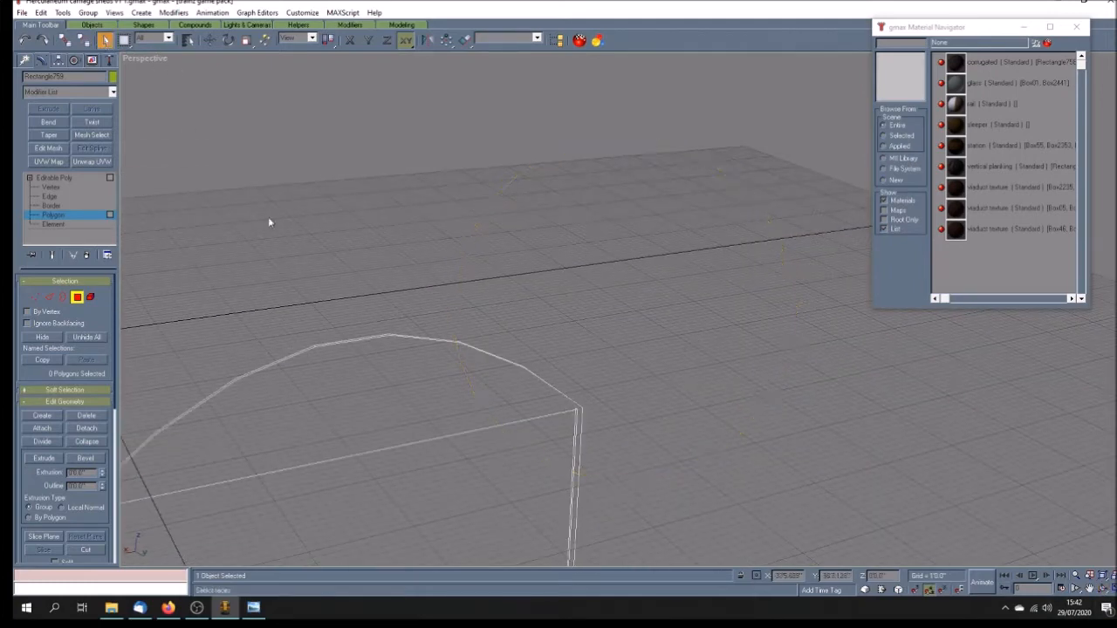
pyautogui.click(357, 338)
pyautogui.press('Delete')
pyautogui.click(410, 337)
pyautogui.click(497, 365)
# - Remove the remaining outer edge faces on the opposite slope and the second leg, leaving no polygons selected
pyautogui.click(1089, 589)
pyautogui.moveTo(367, 489); pyautogui.dragTo(768, 516)
pyautogui.click(1102, 589)
pyautogui.moveTo(721, 446); pyautogui.dragTo(664, 444)
pyautogui.click(105, 40)
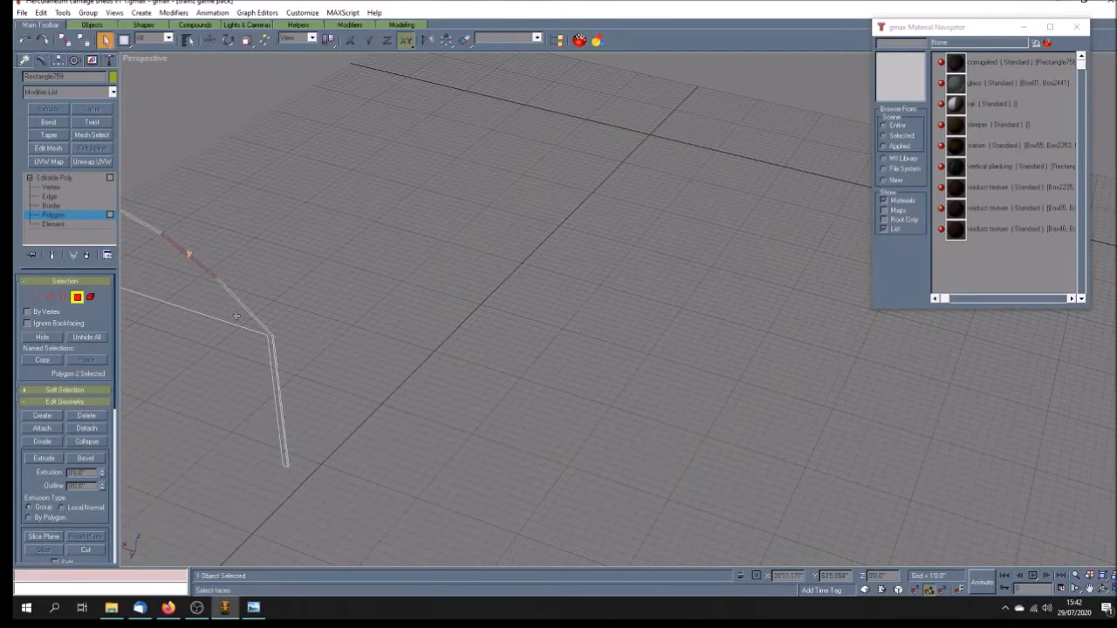
pyautogui.click(277, 371)
pyautogui.click(445, 331)
pyautogui.scroll(-5, 546, 326)
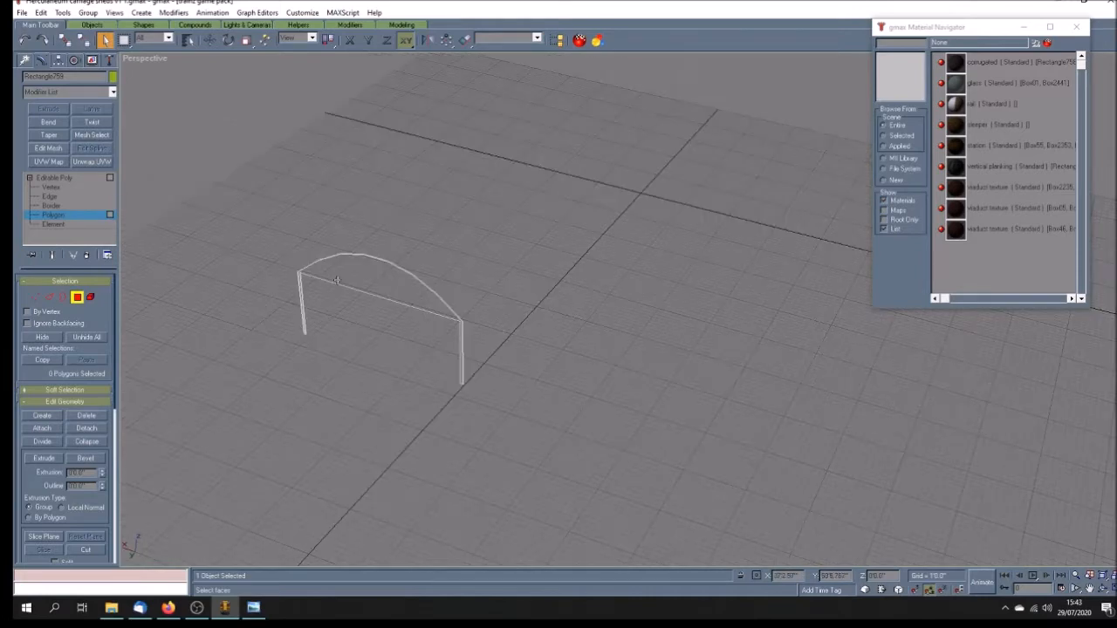
# - Leave polygon editing, unhide all objects, and return the perspective view to Smooth + Highlights with nothing selected
pyautogui.click(54, 177)
pyautogui.click(91, 60)
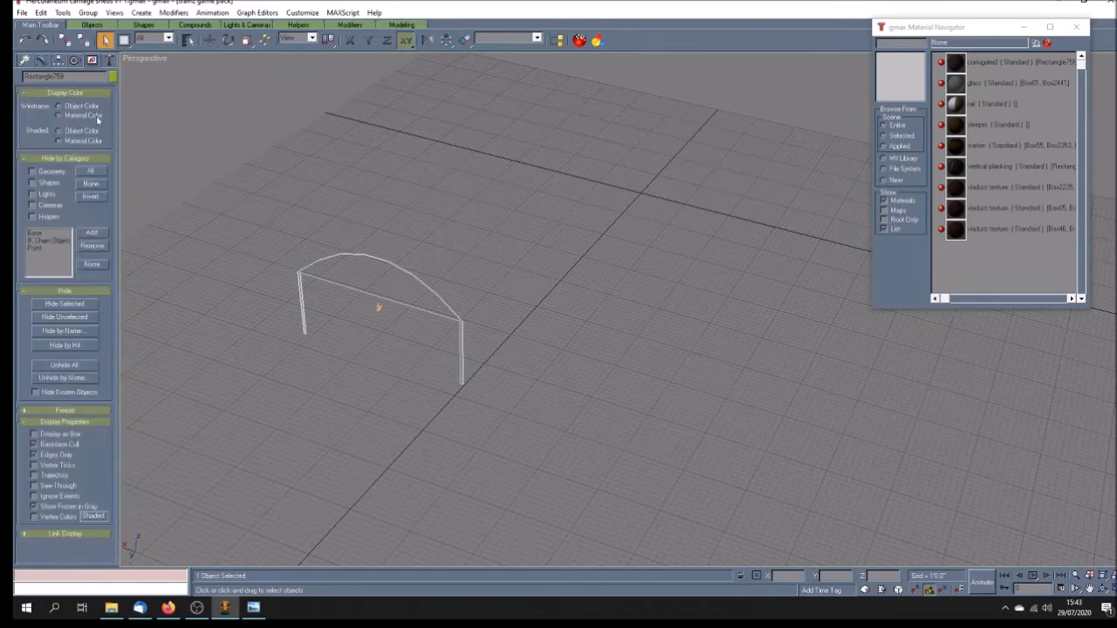
pyautogui.click(64, 365)
pyautogui.rightClick(155, 61)
pyautogui.click(179, 65)
pyautogui.click(740, 428)
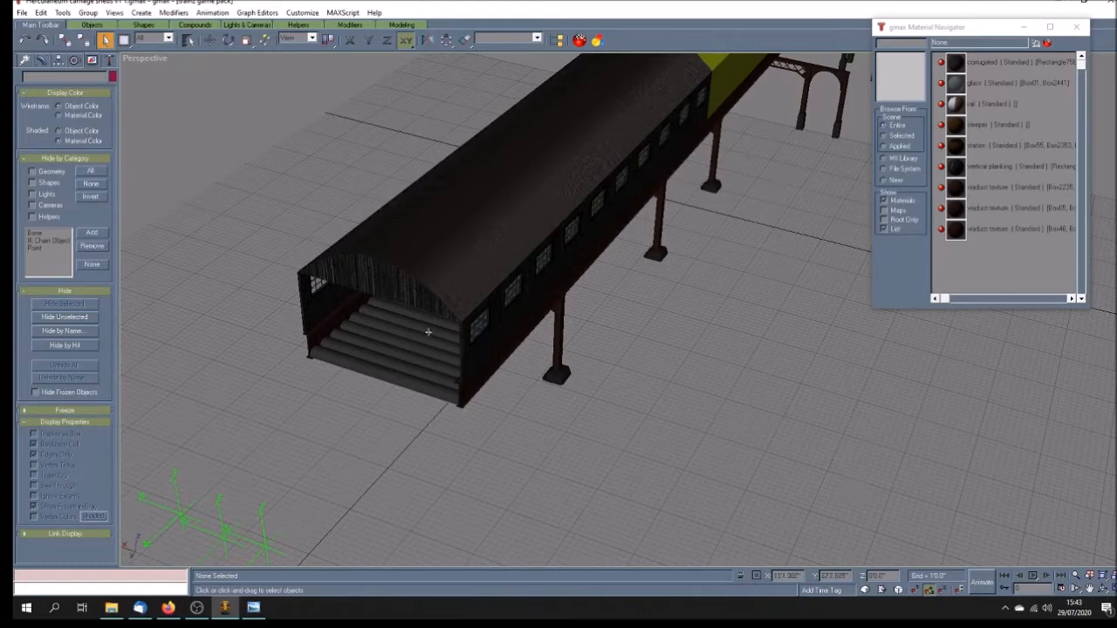
# - Hide everything except the shed's curved corrugated roof and display it in wireframe
pyautogui.click(419, 243)
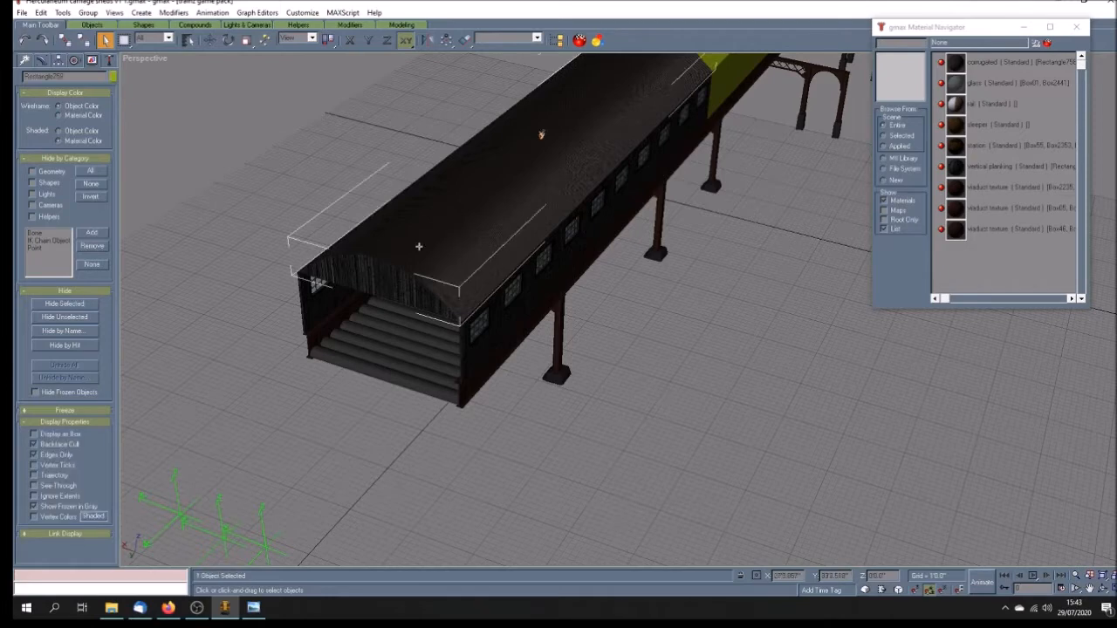
pyautogui.click(44, 62)
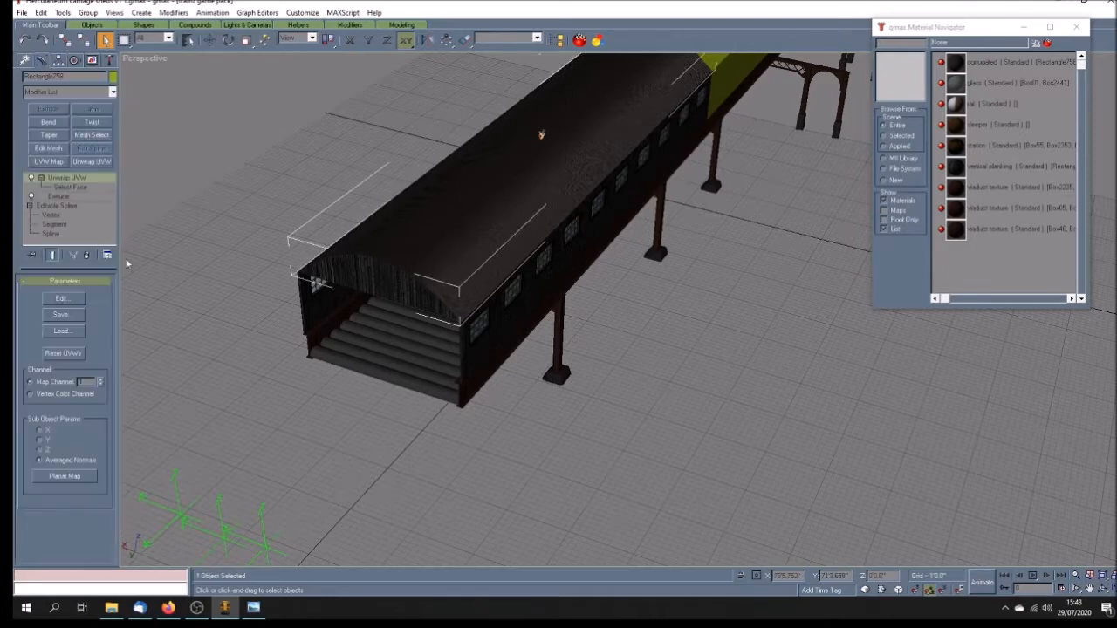
pyautogui.click(91, 61)
pyautogui.click(84, 319)
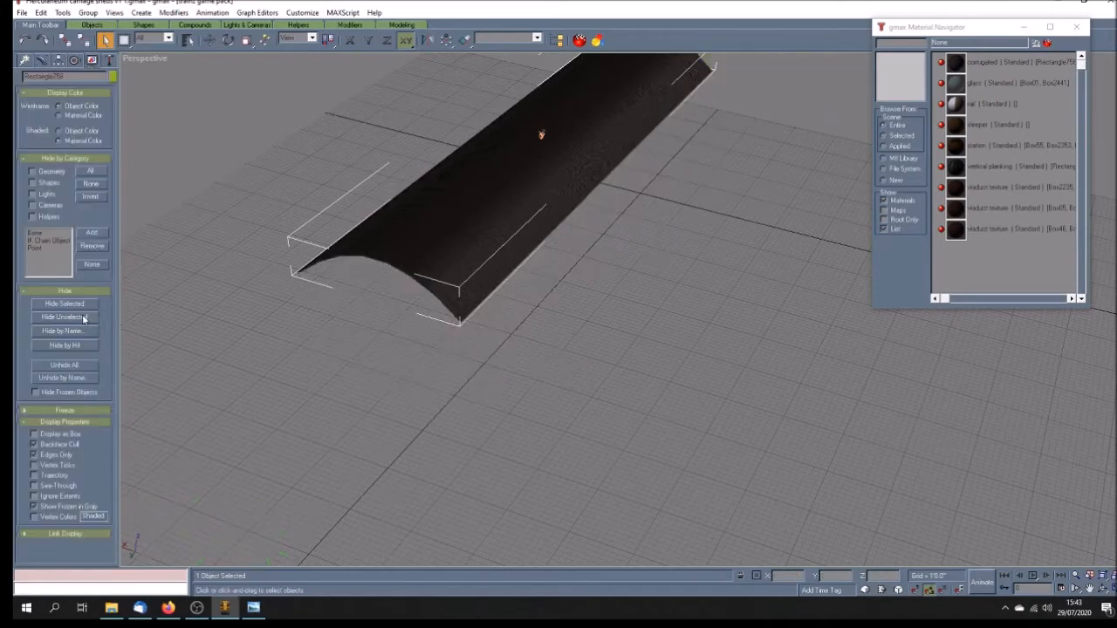
pyautogui.click(1101, 590)
pyautogui.moveTo(582, 356); pyautogui.dragTo(602, 336)
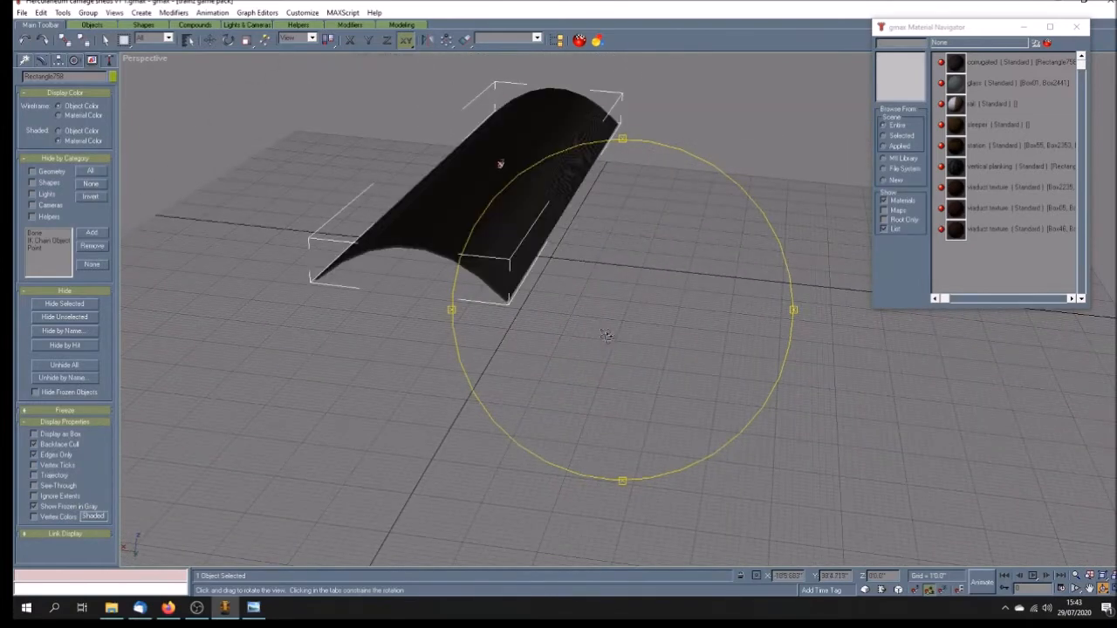
pyautogui.scroll(3, 609, 337)
pyautogui.click(1089, 590)
pyautogui.moveTo(486, 309); pyautogui.dragTo(698, 382)
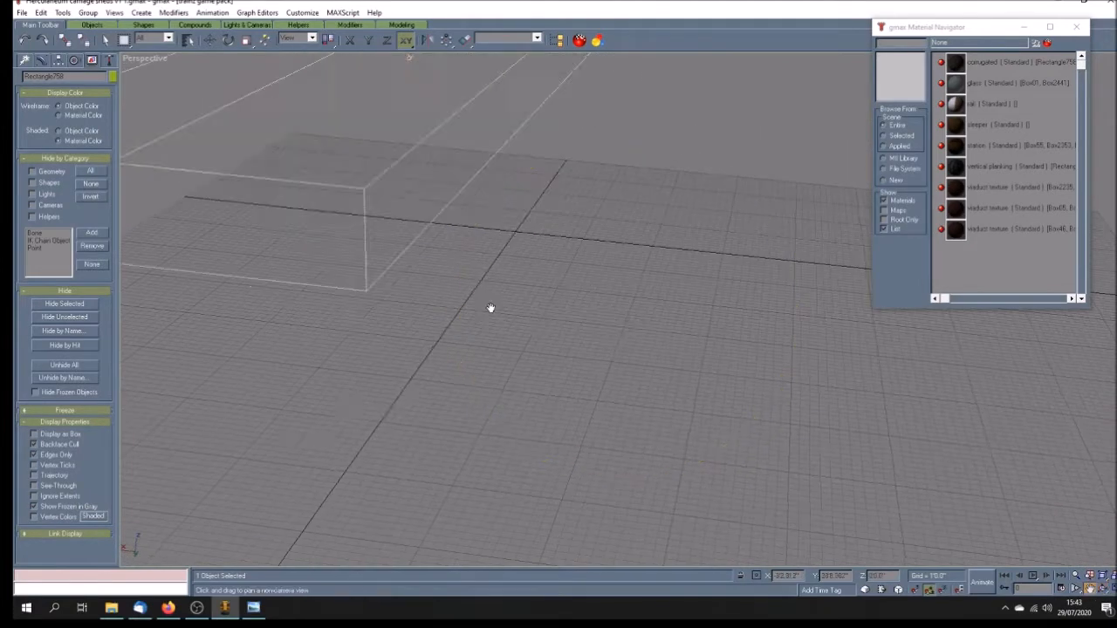
pyautogui.rightClick(147, 58)
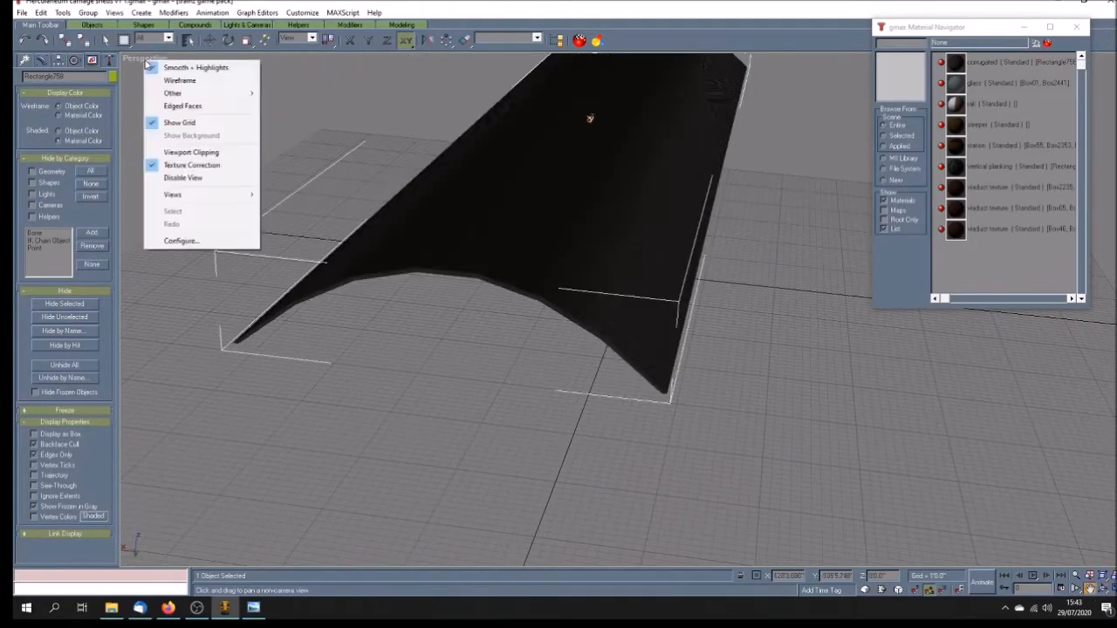
pyautogui.click(188, 76)
pyautogui.click(102, 40)
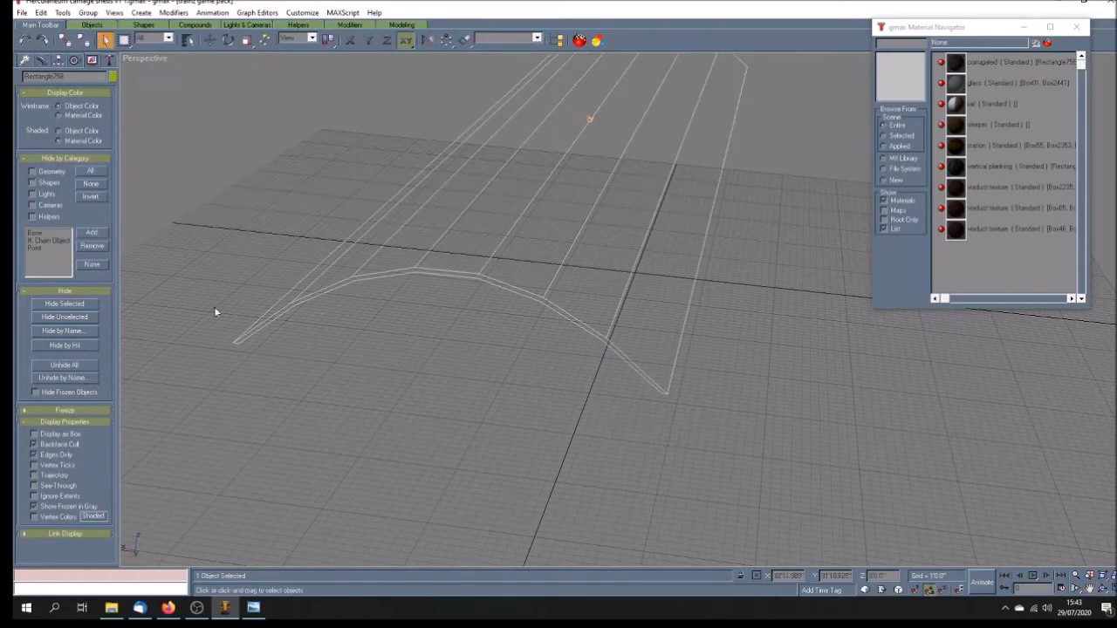
pyautogui.click(41, 59)
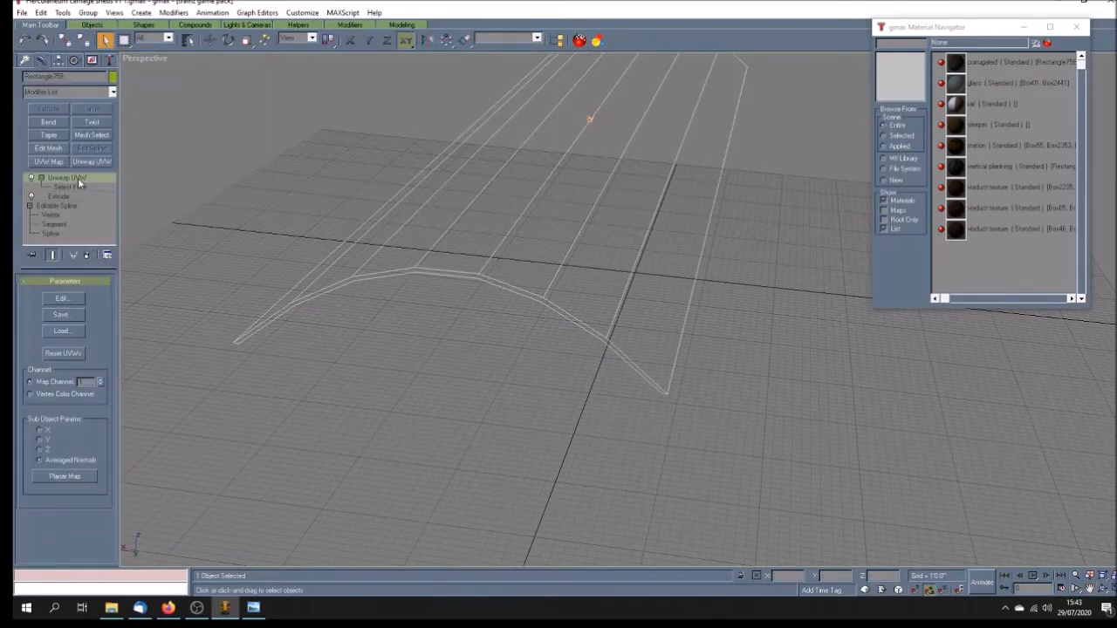
pyautogui.rightClick(77, 178)
pyautogui.click(146, 296)
pyautogui.rightClick(100, 178)
pyautogui.click(158, 265)
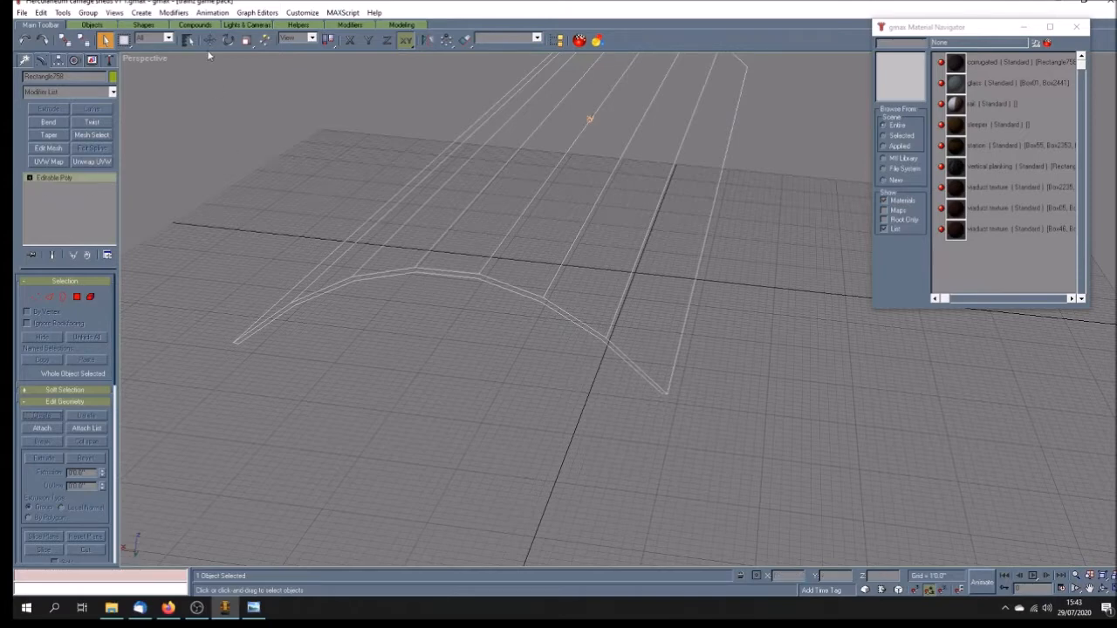
pyautogui.click(25, 40)
pyautogui.click(25, 40)
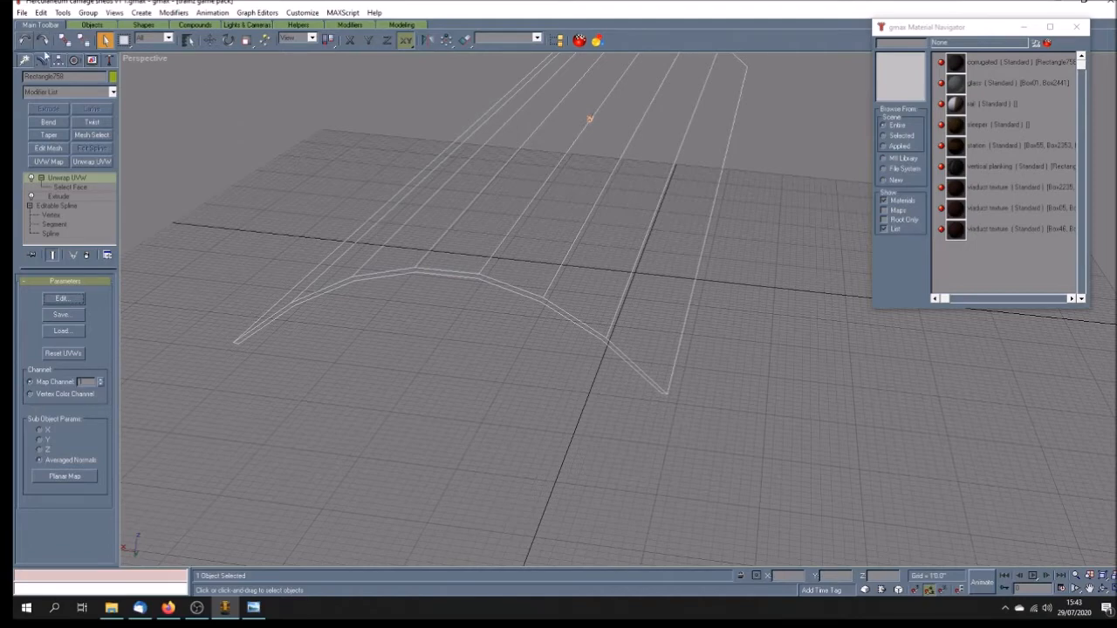
# - Clone the roof once as an independent copy, placed beside the original along the X axis
pyautogui.click(210, 40)
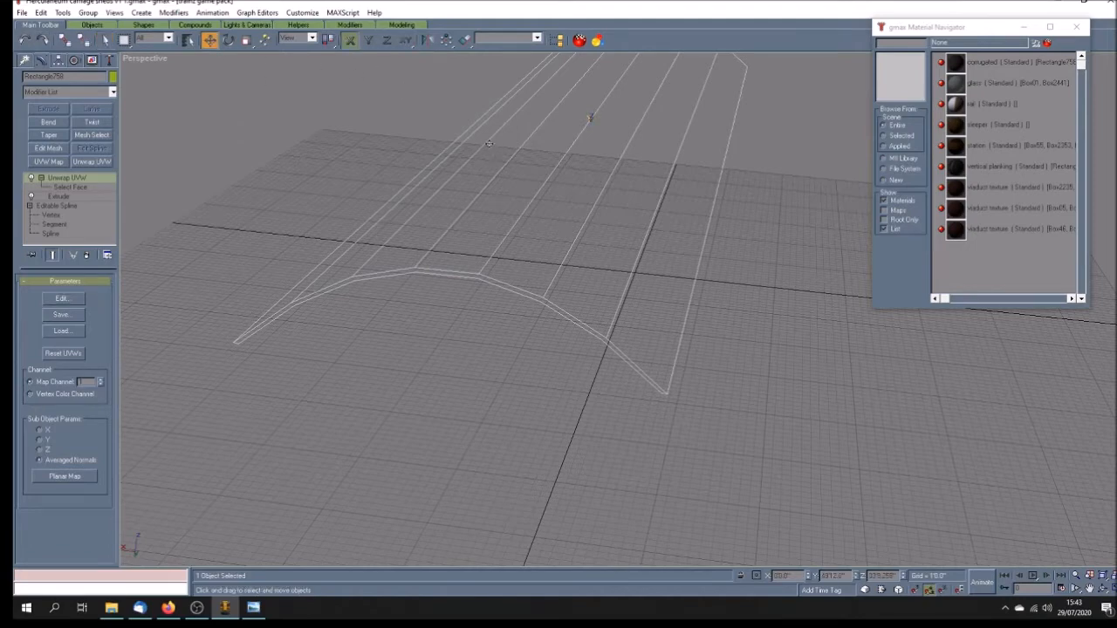
pyautogui.moveTo(486, 144)
pyautogui.keyDown('shift'); pyautogui.mouseDown()
pyautogui.moveTo(733, 165)
pyautogui.moveTo(864, 203)
pyautogui.mouseUp(); pyautogui.keyUp('shift')
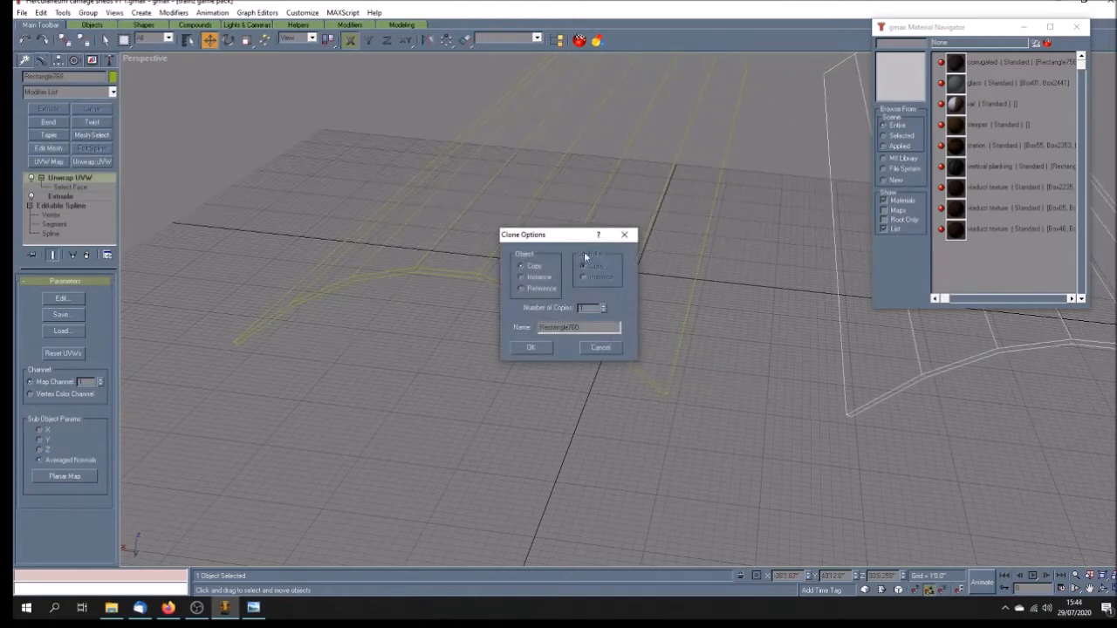
pyautogui.click(541, 348)
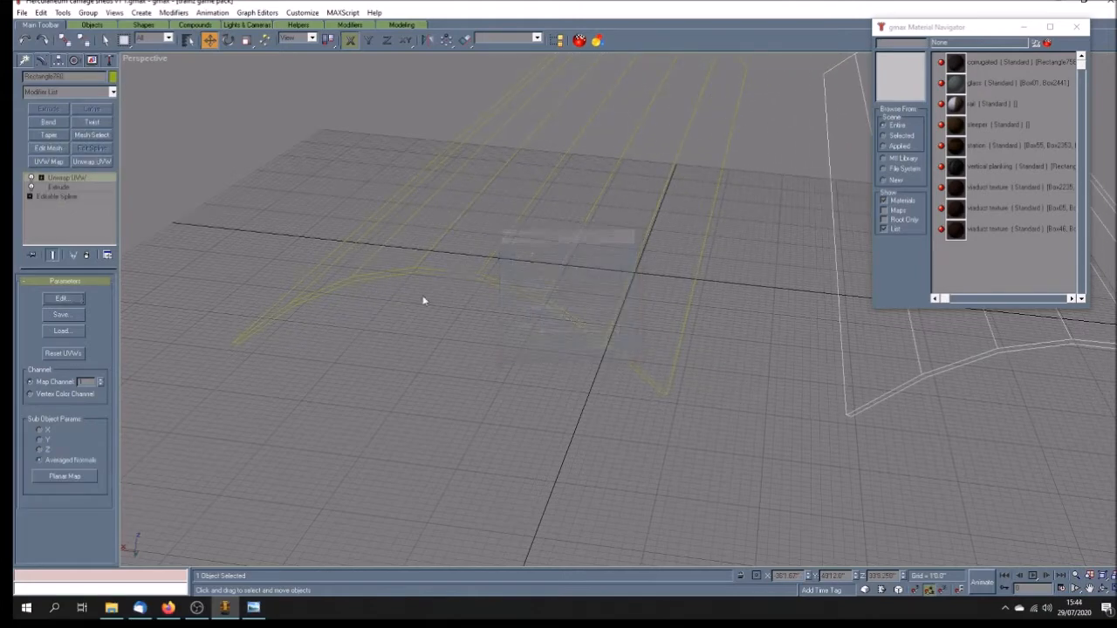
# - Collapse the roof copy's modifier stack, convert it to an editable poly, and leave polygon editing with nothing selected
pyautogui.rightClick(68, 180)
pyautogui.click(127, 294)
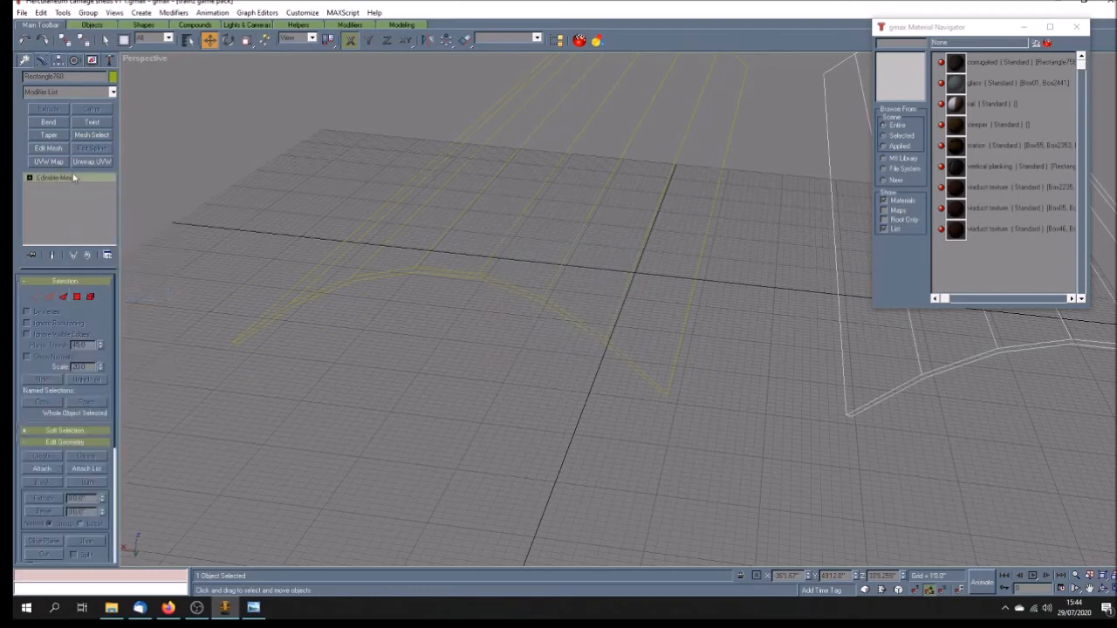
pyautogui.rightClick(75, 179)
pyautogui.click(144, 266)
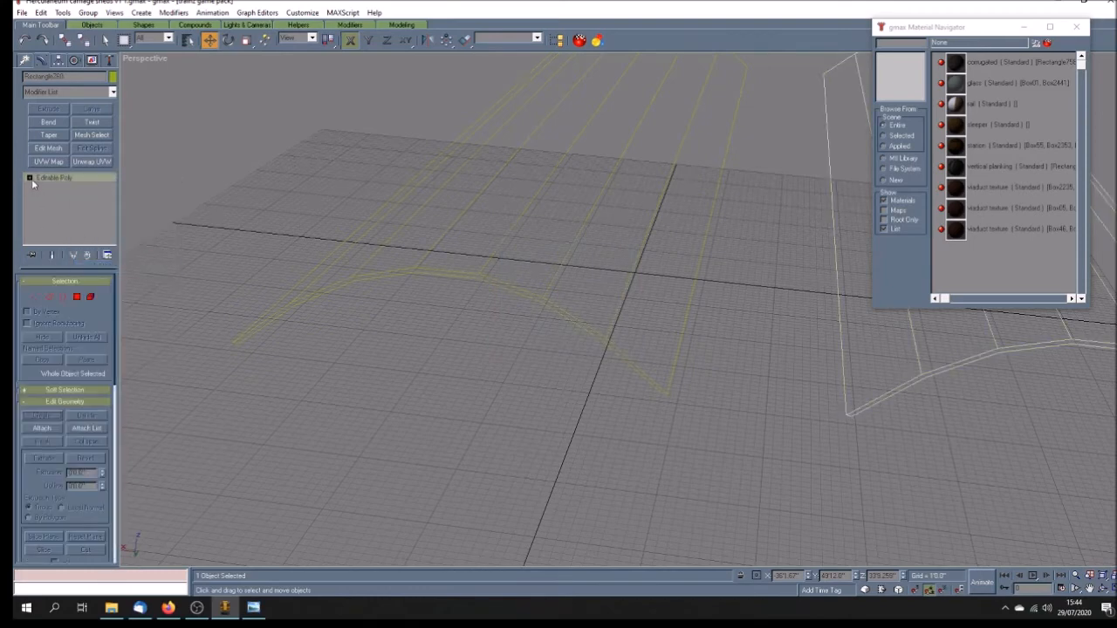
pyautogui.click(55, 215)
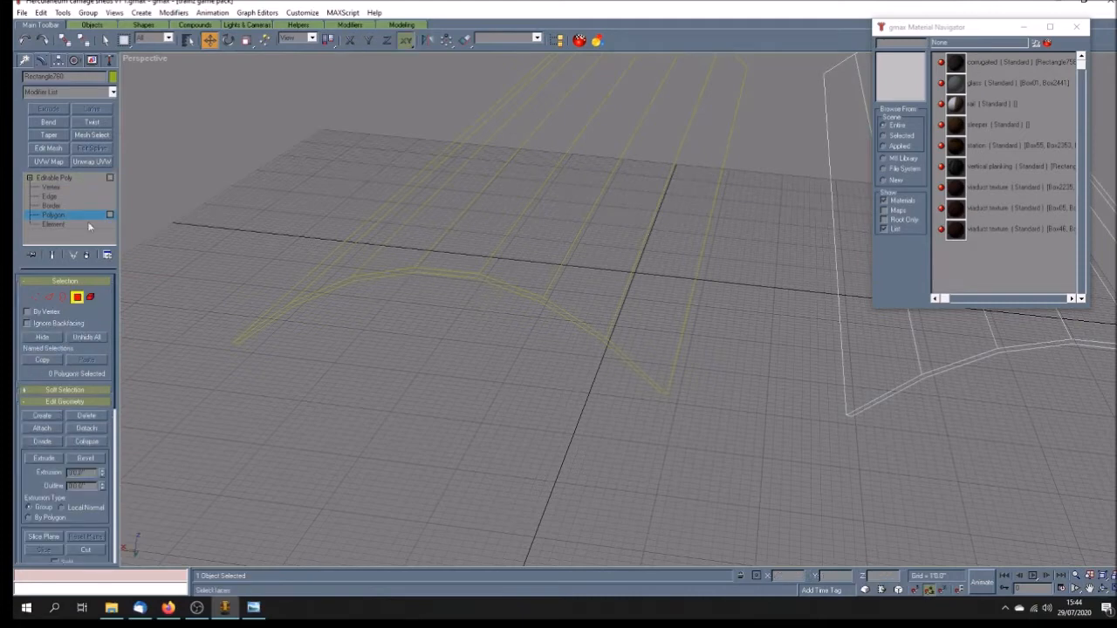
pyautogui.click(64, 178)
pyautogui.click(599, 350)
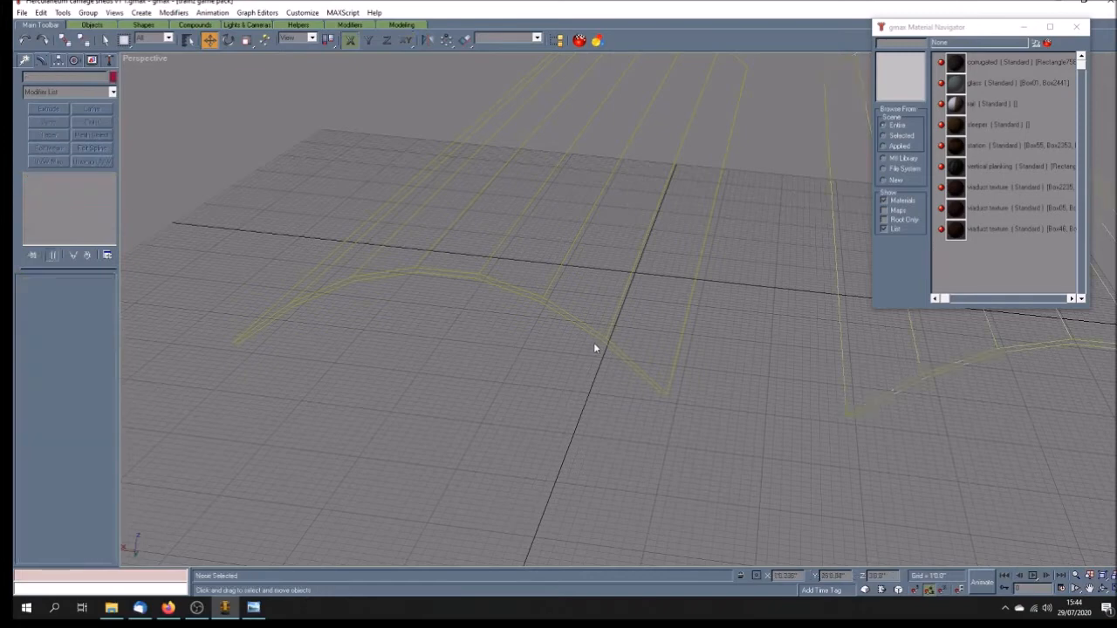
# - Collapse the original roof's entire modifier stack into an editable mesh
pyautogui.click(501, 285)
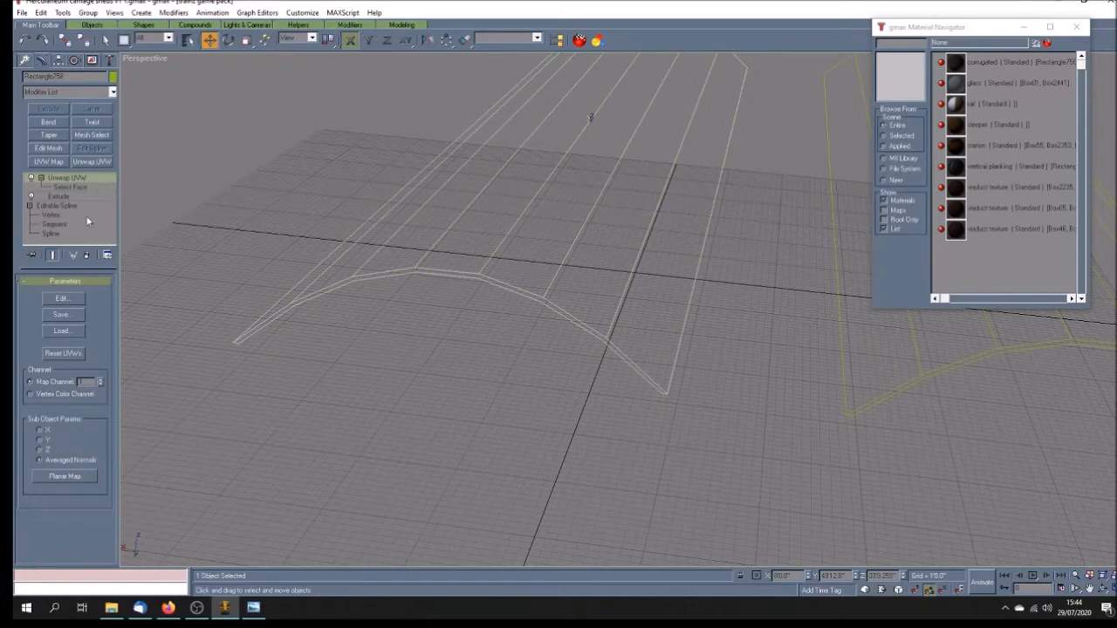
pyautogui.rightClick(62, 177)
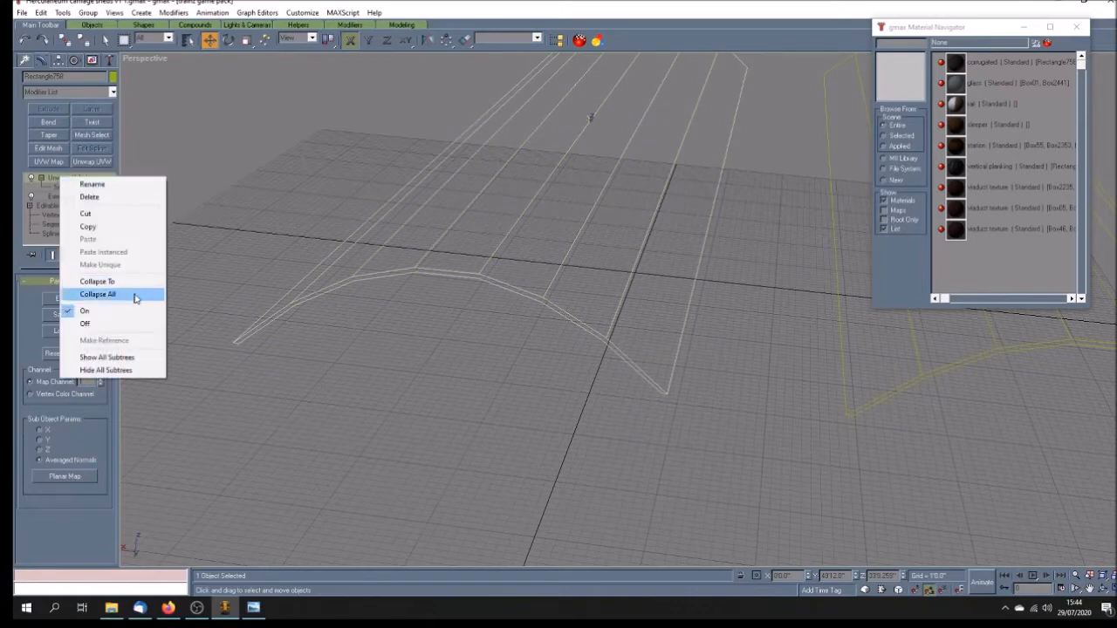
pyautogui.click(98, 294)
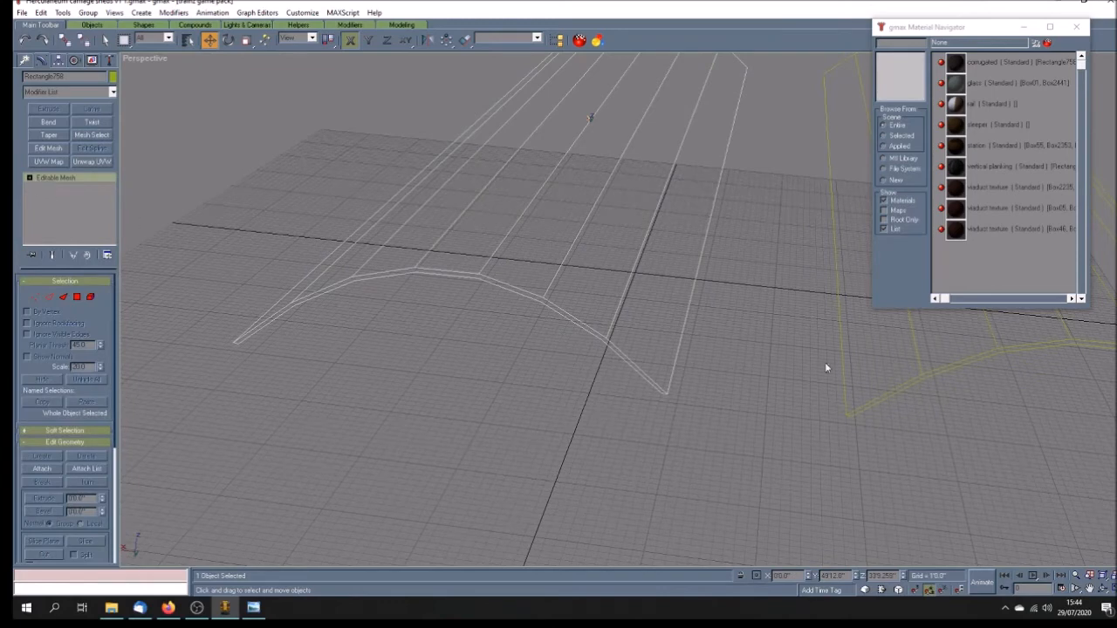
# - Undo the original roof's stack collapse and remove the converted copy beside it
pyautogui.click(867, 401)
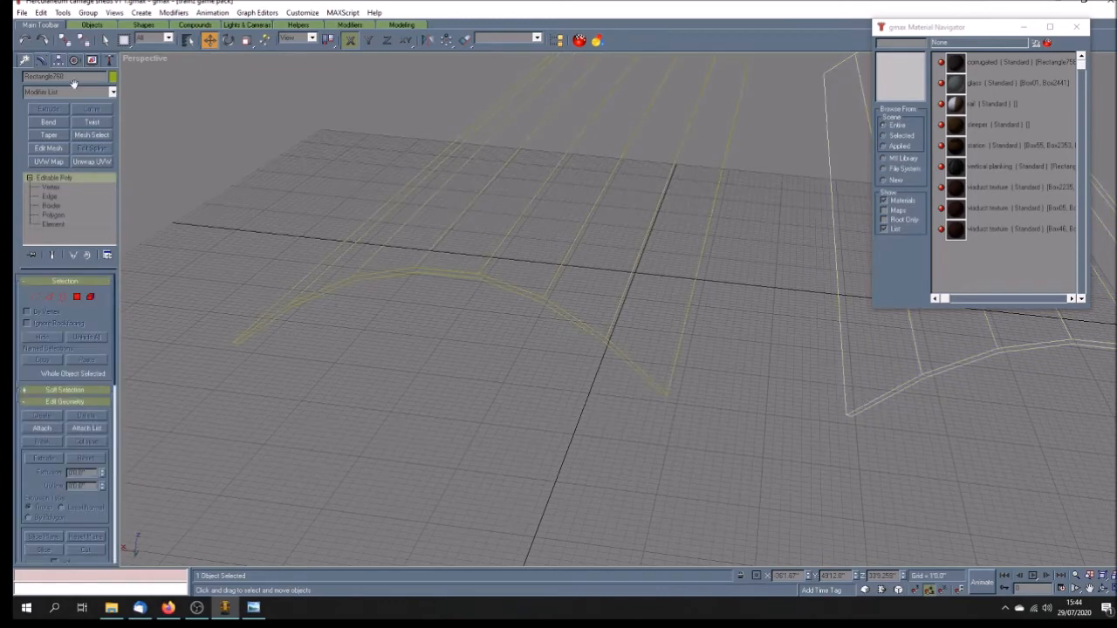
pyautogui.click(26, 41)
pyautogui.click(27, 41)
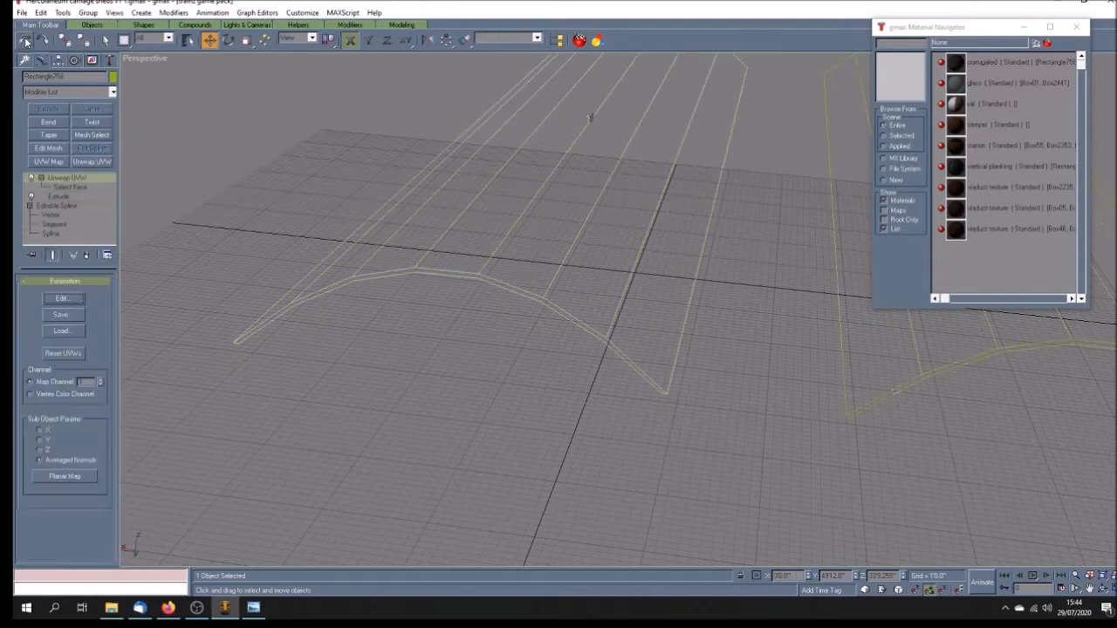
pyautogui.click(26, 41)
pyautogui.click(26, 41)
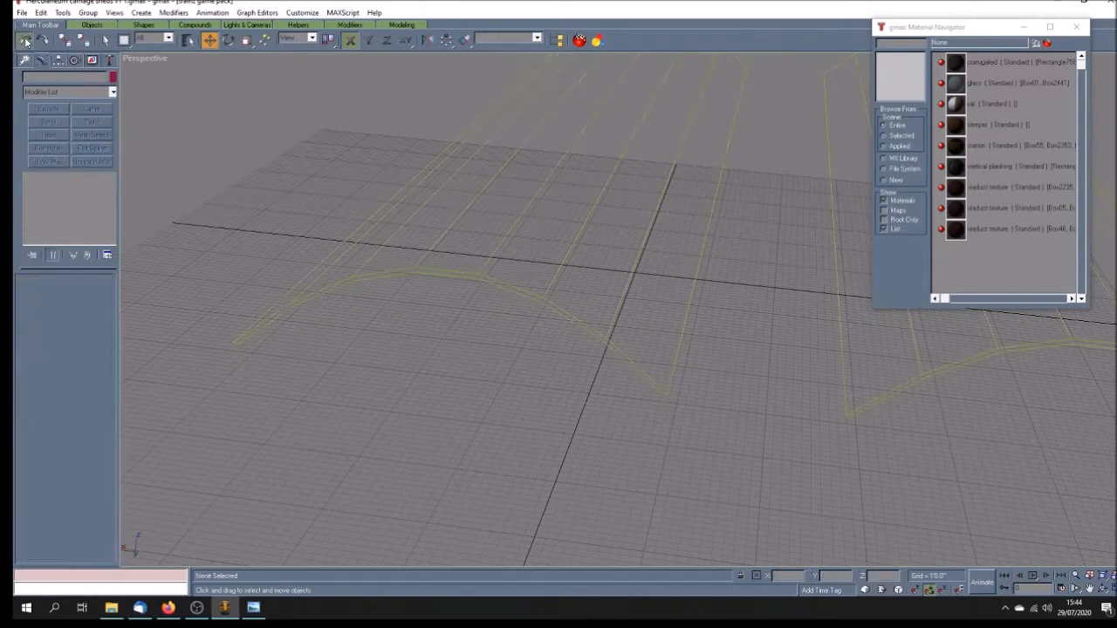
pyautogui.click(26, 41)
pyautogui.click(26, 41)
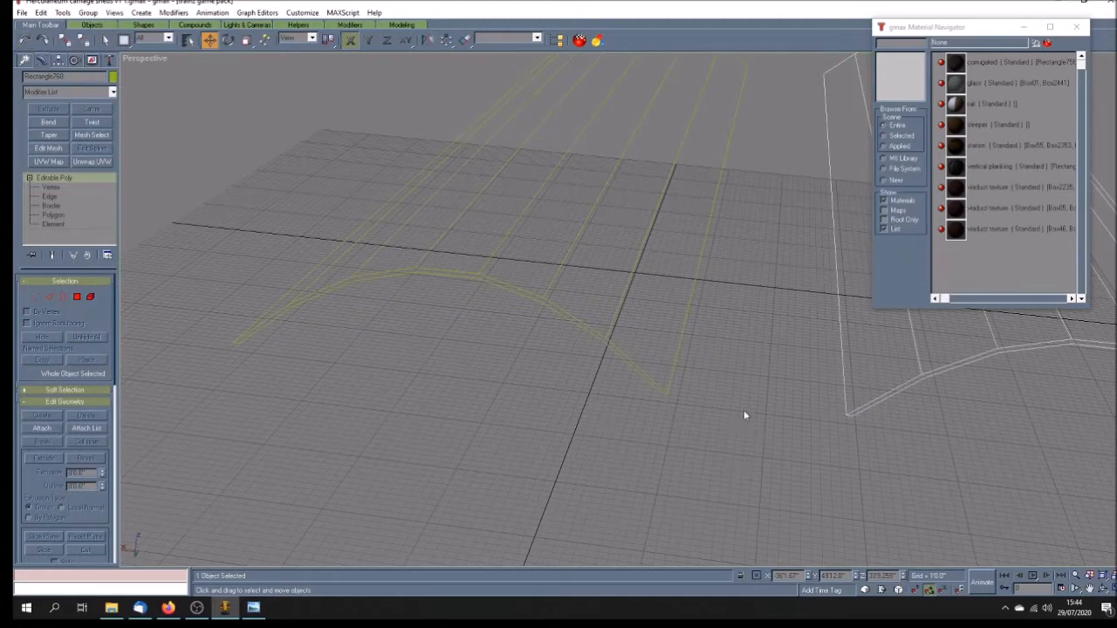
pyautogui.click(698, 397)
# - Clone the original curved roof again, placing the new copy beside it along the X axis, and clear the selection
pyautogui.click(534, 298)
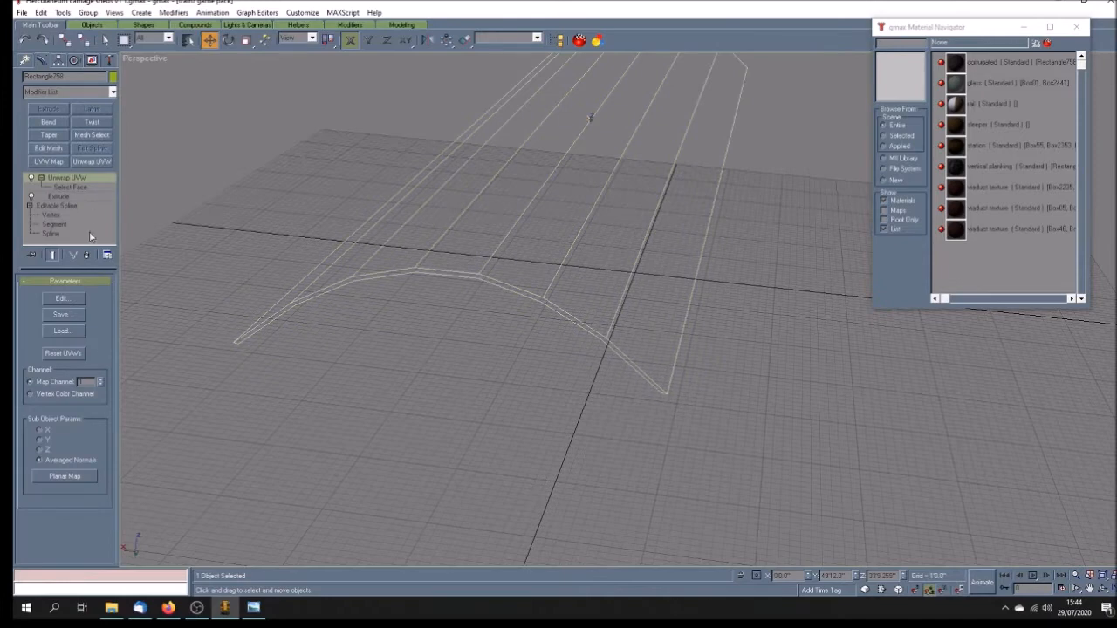
pyautogui.keyDown('shift'); pyautogui.moveTo(541, 190); pyautogui.dragTo(672, 199); pyautogui.keyUp('shift')
pyautogui.click(534, 349)
pyautogui.click(827, 344)
# - Collapse the original roof's entire modifier stack and convert the resulting mesh to an editable poly
pyautogui.click(492, 277)
pyautogui.rightClick(85, 180)
pyautogui.click(114, 295)
pyautogui.rightClick(68, 180)
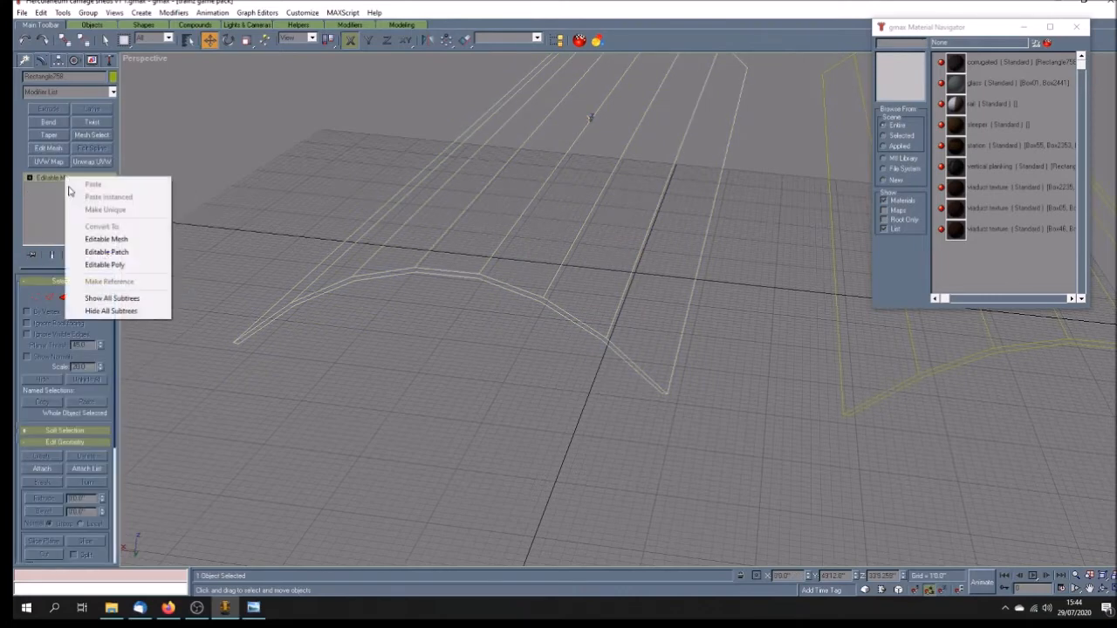
pyautogui.click(101, 261)
# - Pick the original roof's arched front end face at polygon level, clear the pick, and return to whole-object editing
pyautogui.click(31, 178)
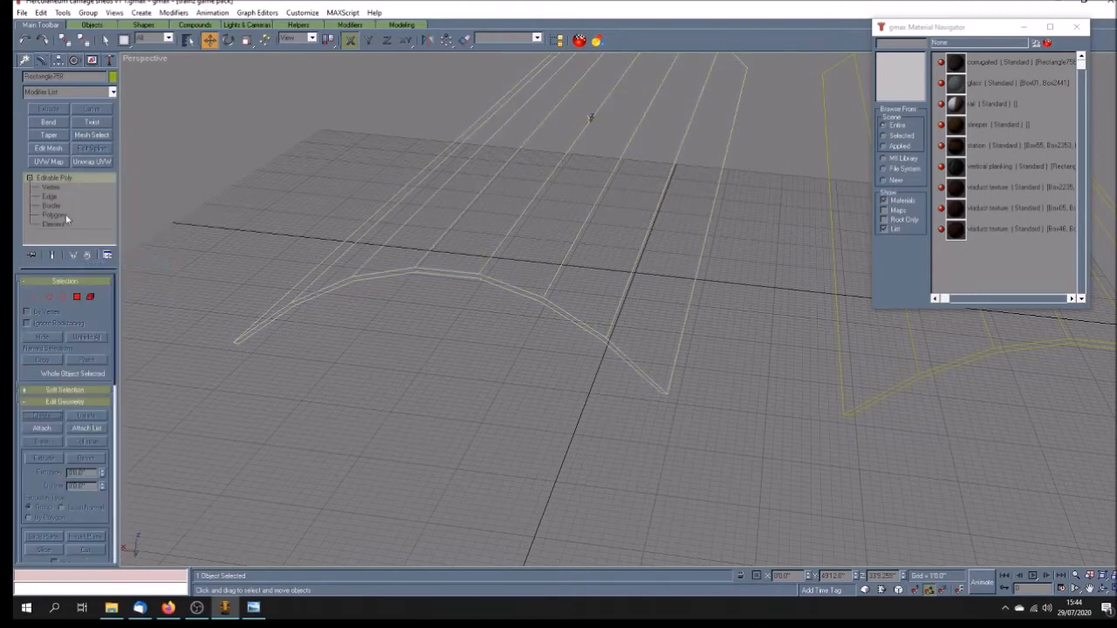
pyautogui.click(66, 216)
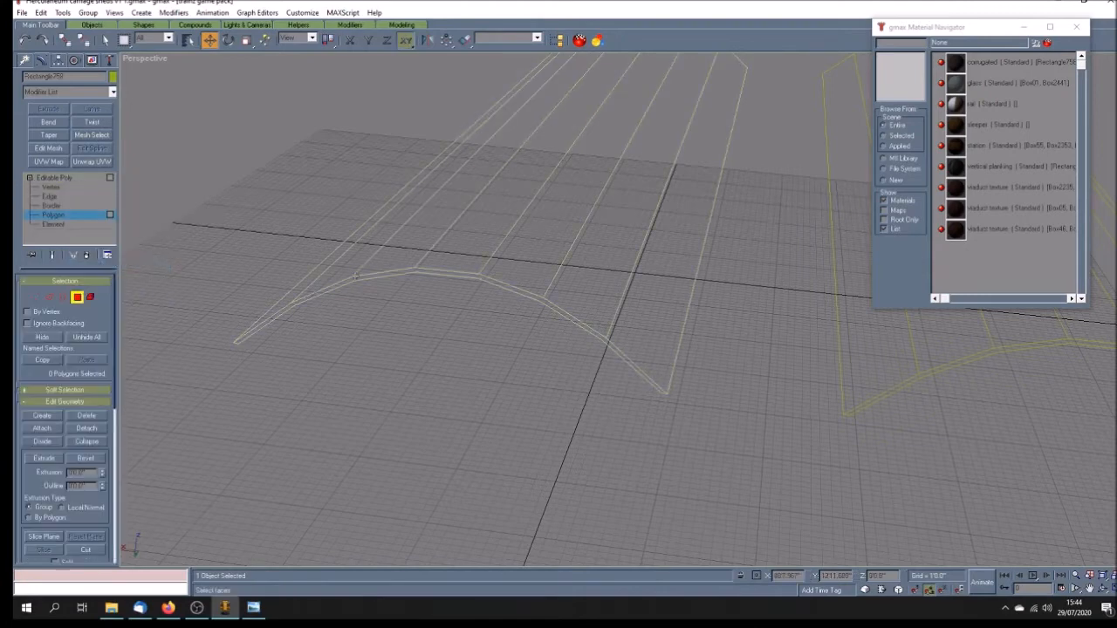
pyautogui.click(442, 274)
pyautogui.click(447, 309)
pyautogui.click(77, 178)
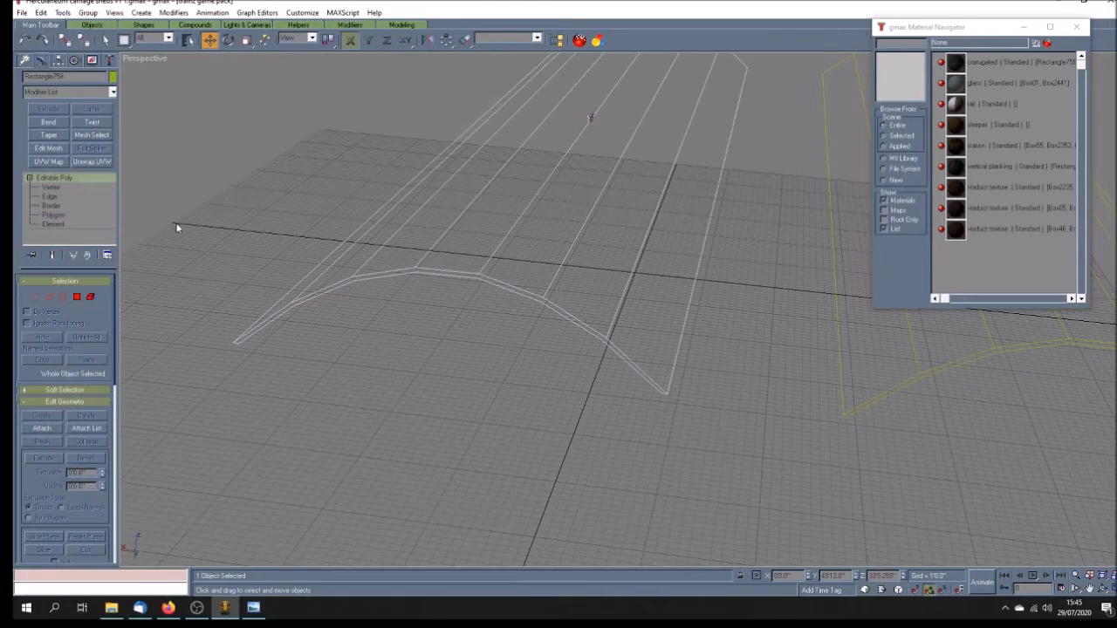
# - Unhide all objects and return the perspective view to Smooth + Highlights with nothing selected
pyautogui.click(93, 60)
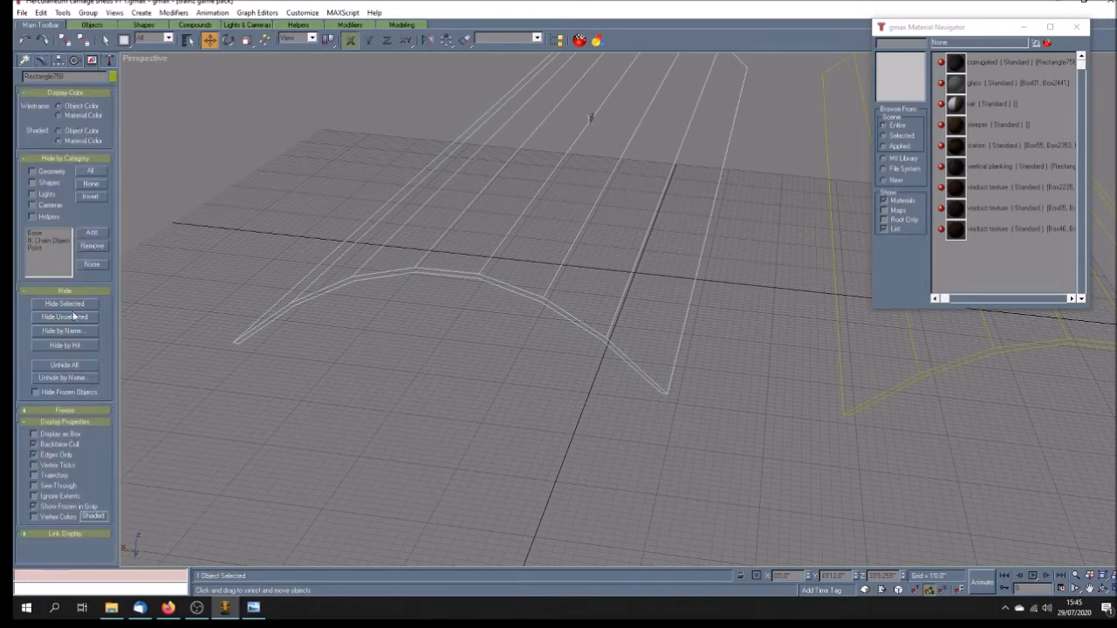
pyautogui.click(65, 365)
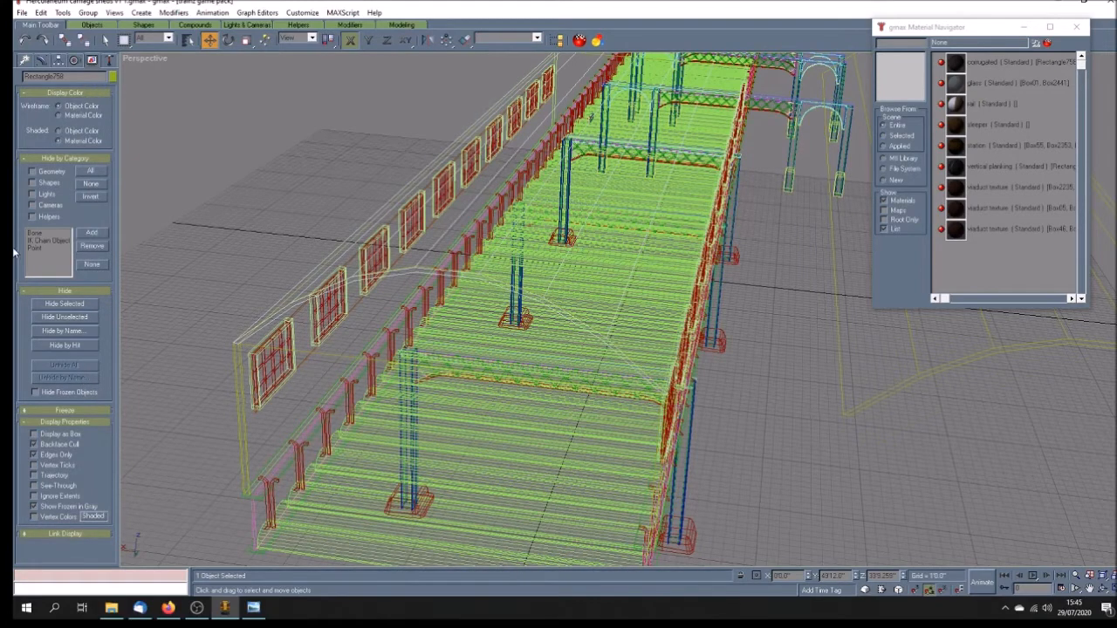
pyautogui.rightClick(149, 59)
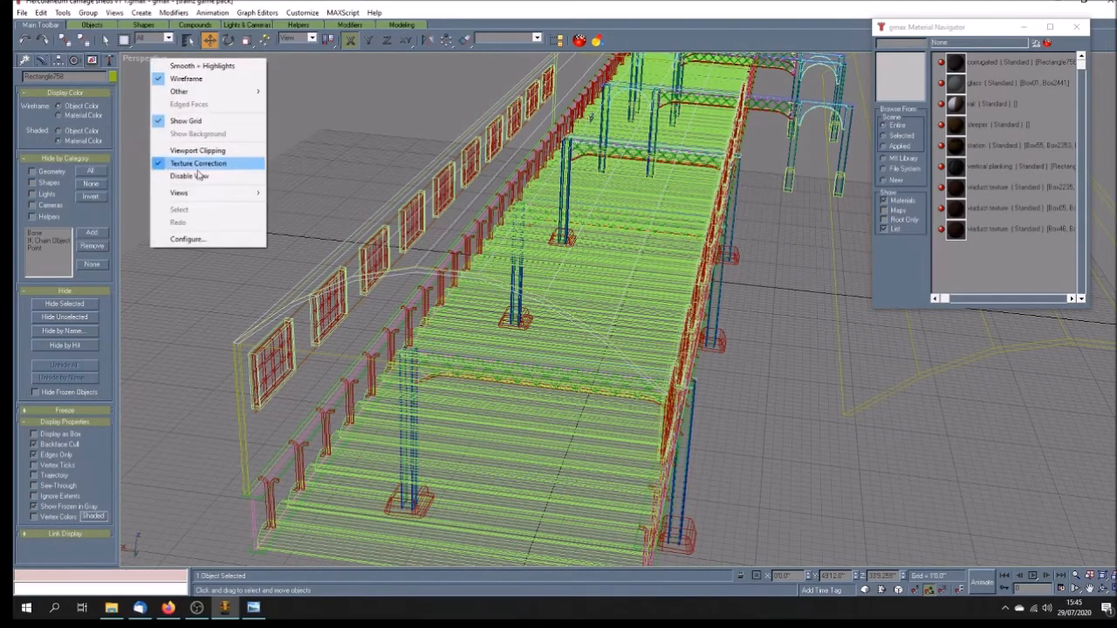
pyautogui.click(198, 66)
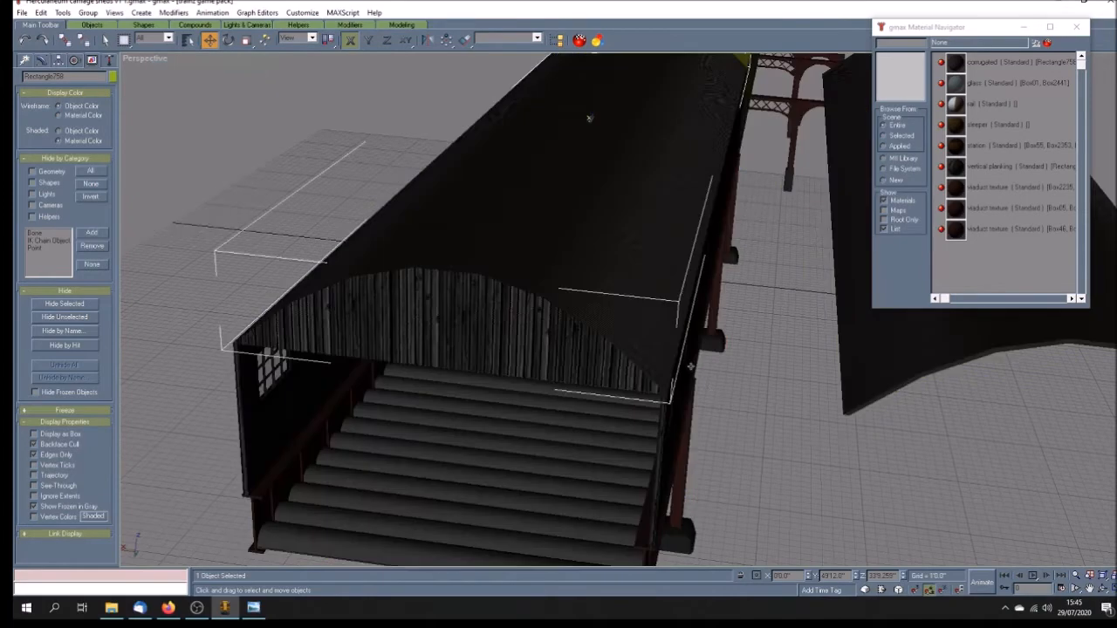
pyautogui.scroll(-2, 741, 428)
pyautogui.click(752, 429)
pyautogui.scroll(-3, 635, 399)
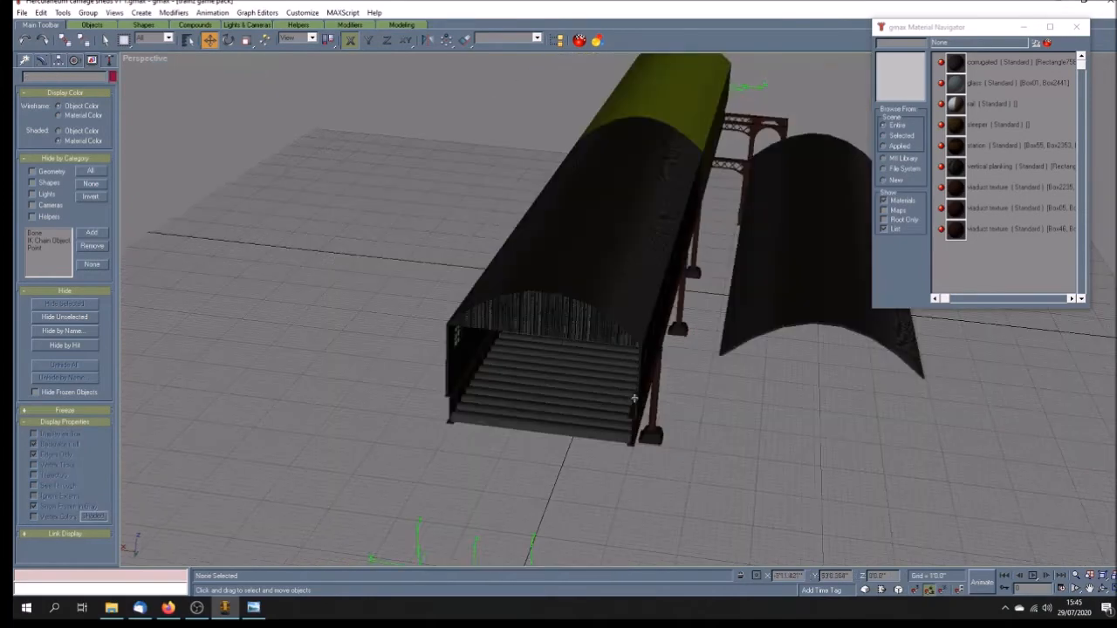
# - Open the Polygon Counter for the whole shed scene and place its window clear of the model
pyautogui.click(1103, 590)
pyautogui.moveTo(646, 376)
pyautogui.mouseDown()
pyautogui.moveTo(656, 364)
pyautogui.moveTo(608, 366)
pyautogui.moveTo(571, 402)
pyautogui.mouseUp()
pyautogui.moveTo(573, 352); pyautogui.dragTo(594, 384)
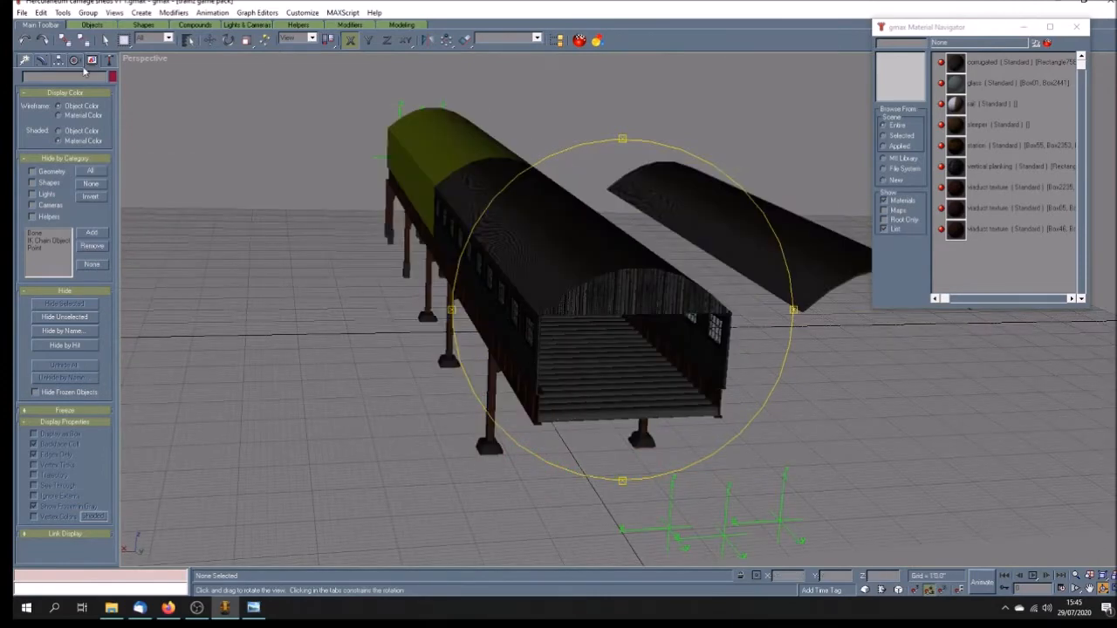
pyautogui.click(112, 59)
pyautogui.click(68, 230)
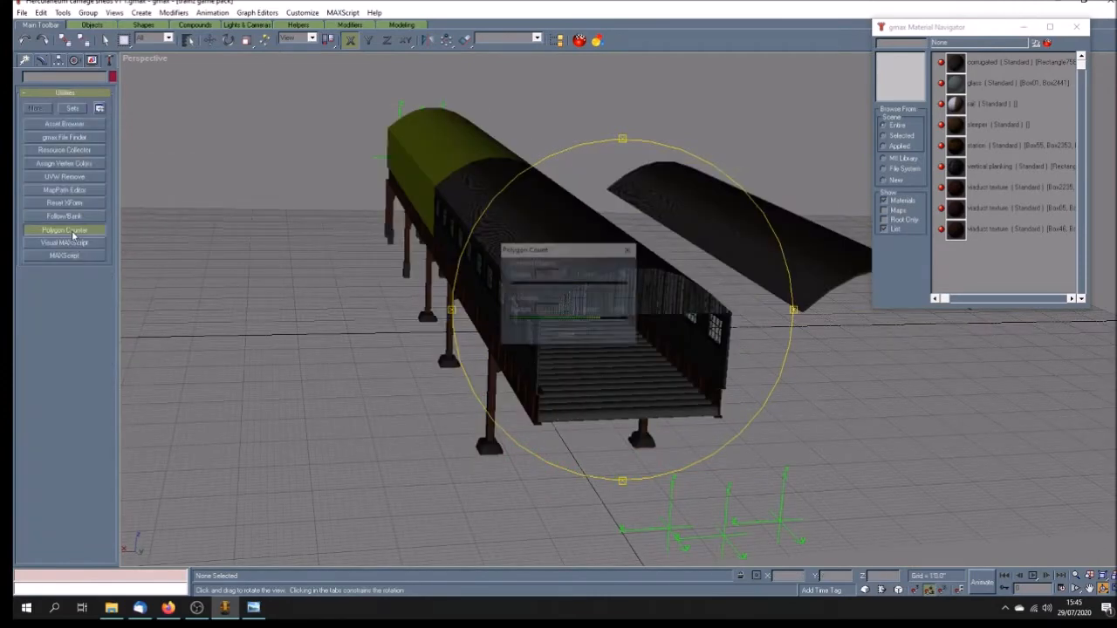
pyautogui.moveTo(598, 253); pyautogui.dragTo(153, 338)
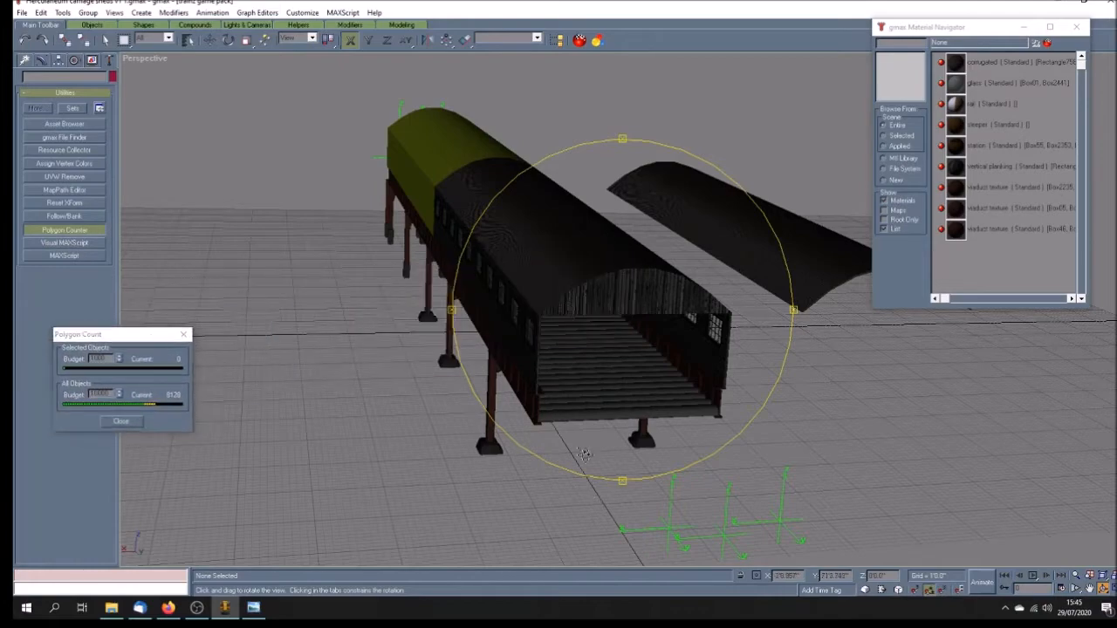
# - Examine the carriage shed from its planked end, windowed side and opposite open end
pyautogui.moveTo(586, 456); pyautogui.dragTo(580, 457)
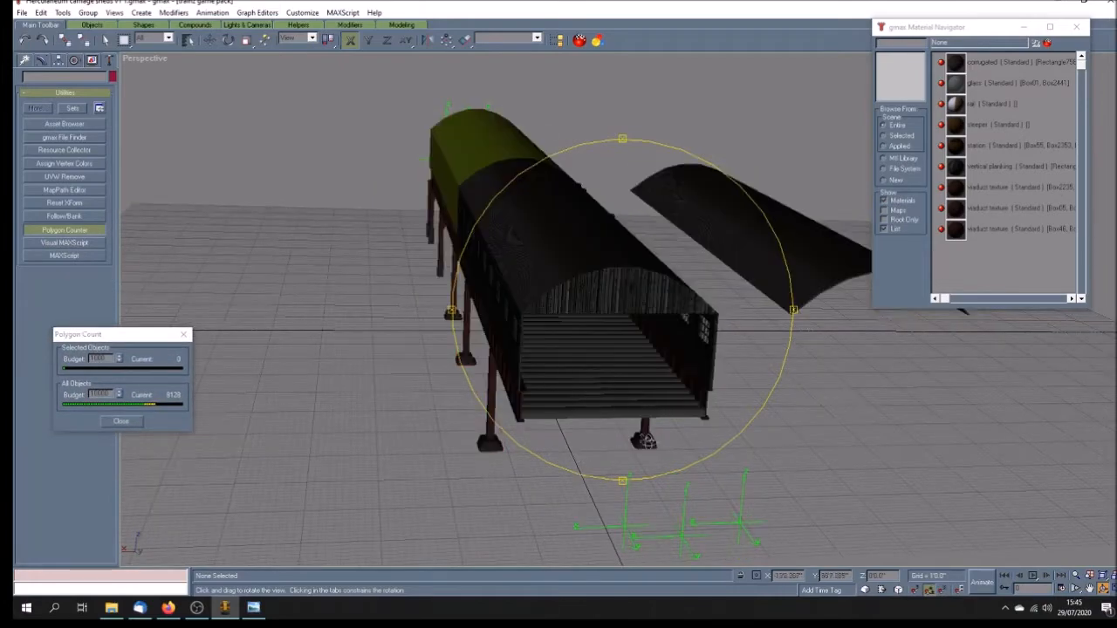
pyautogui.moveTo(645, 443); pyautogui.dragTo(640, 437)
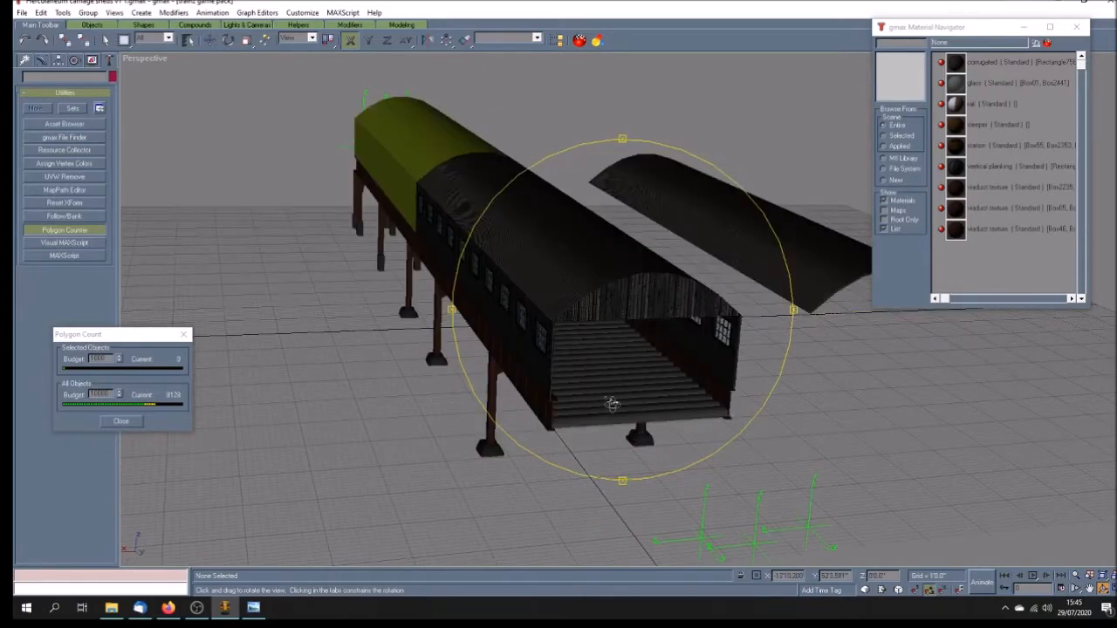
pyautogui.moveTo(602, 387)
pyautogui.mouseDown()
pyautogui.moveTo(569, 385)
pyautogui.moveTo(554, 366)
pyautogui.moveTo(565, 378)
pyautogui.moveTo(550, 376)
pyautogui.mouseUp()
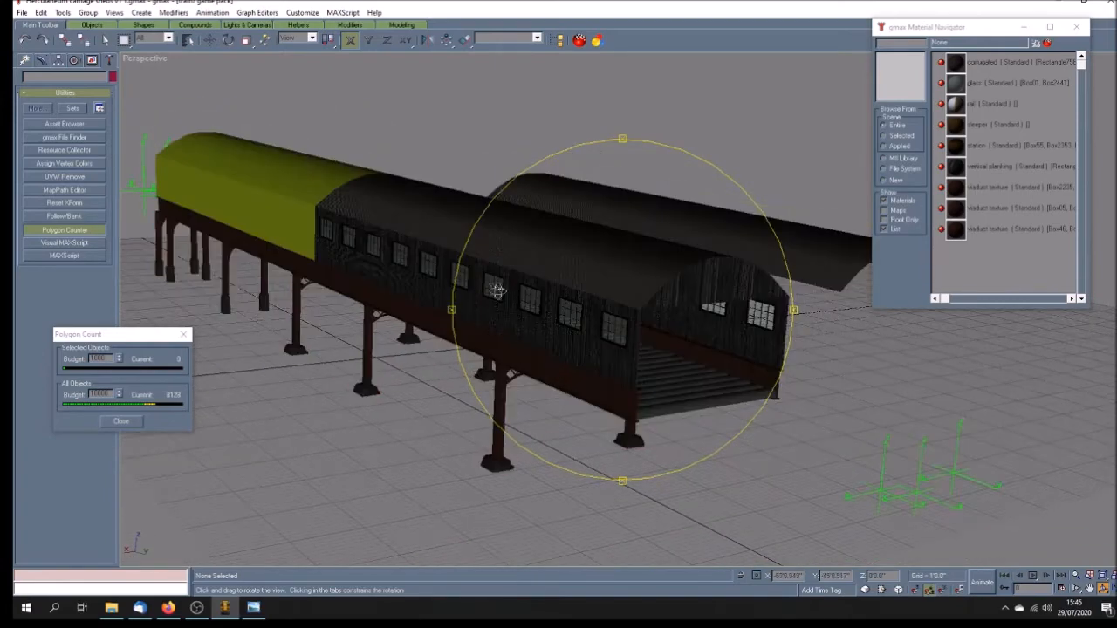
pyautogui.moveTo(521, 382)
pyautogui.mouseDown()
pyautogui.moveTo(578, 382)
pyautogui.moveTo(580, 393)
pyautogui.moveTo(611, 373)
pyautogui.mouseUp()
pyautogui.moveTo(543, 358); pyautogui.dragTo(550, 357)
pyautogui.scroll(-5, 563, 346)
pyautogui.moveTo(519, 321)
pyautogui.mouseDown()
pyautogui.moveTo(529, 376)
pyautogui.moveTo(547, 386)
pyautogui.mouseUp()
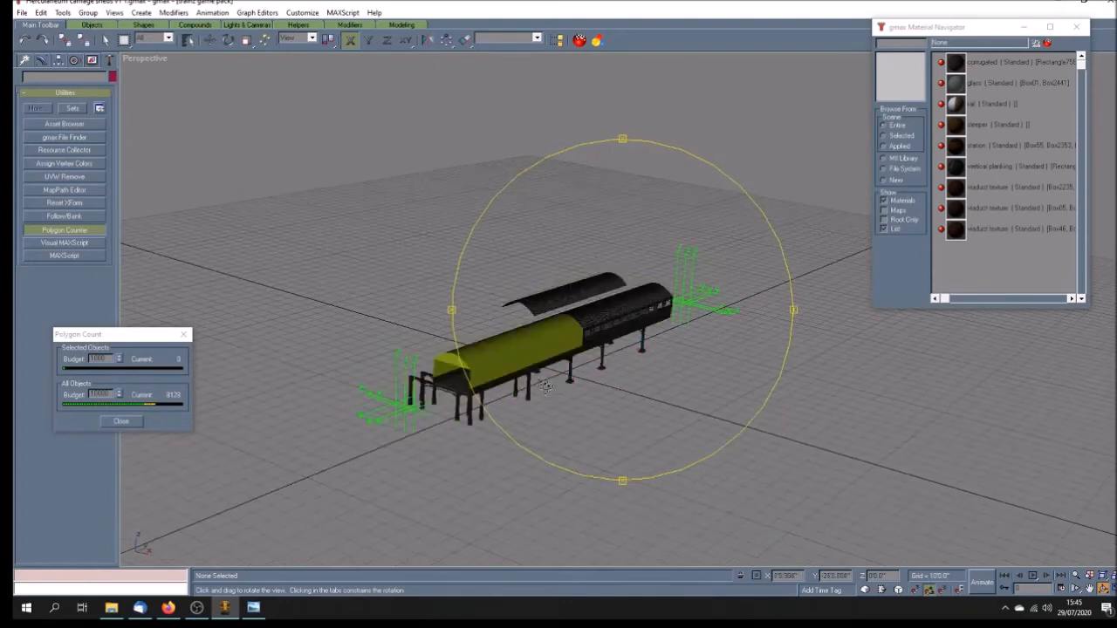
pyautogui.scroll(2, 571, 397)
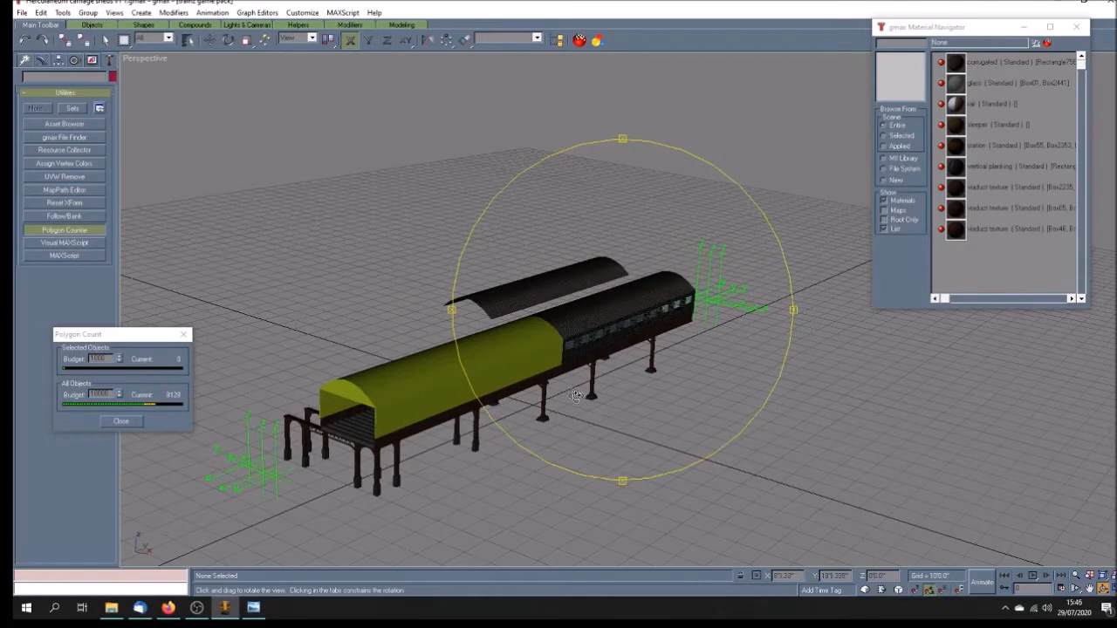
# - Switch to Windows Photo Viewer and study the shed in Herculaneum dock station6.jpg and Herculaneum dock station5.jpg
pyautogui.click(253, 609)
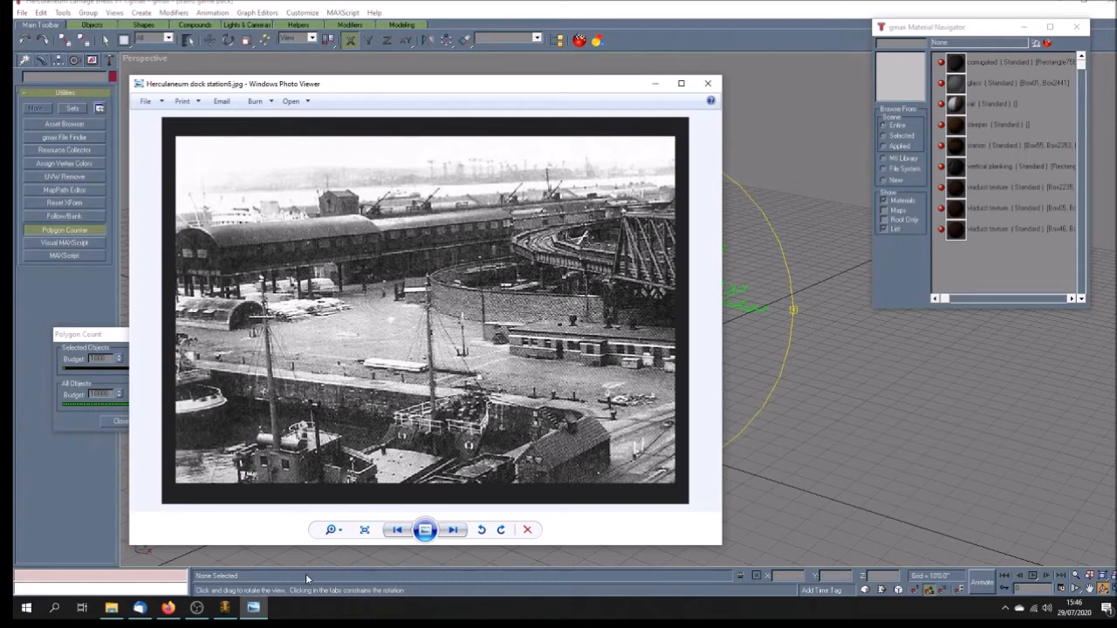
pyautogui.press('Left')
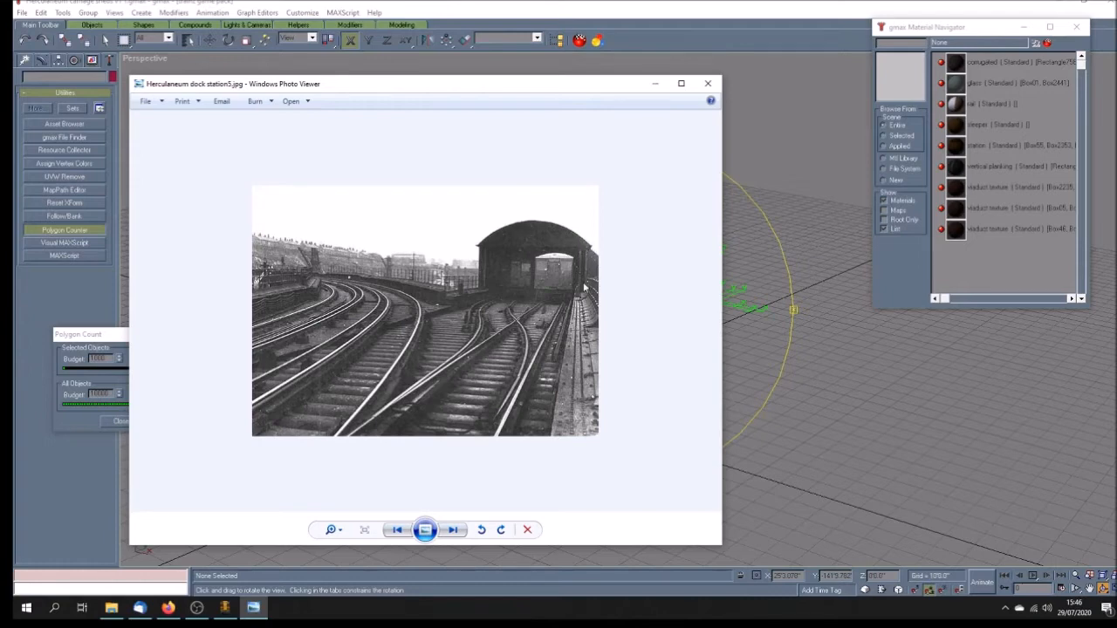
pyautogui.scroll(2, 576, 278)
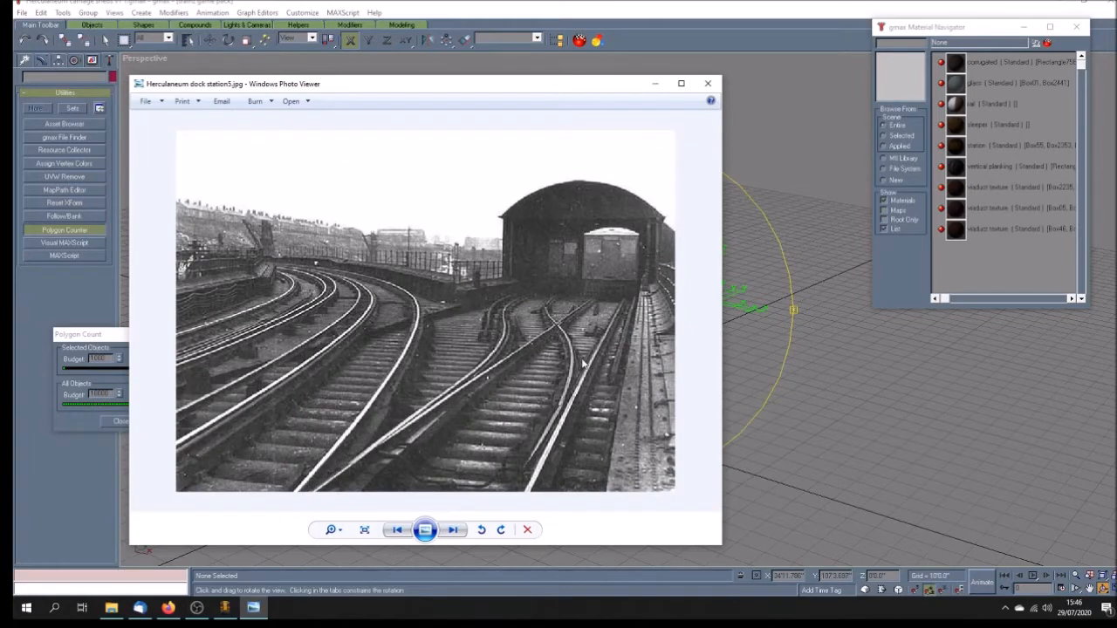
pyautogui.press('Right')
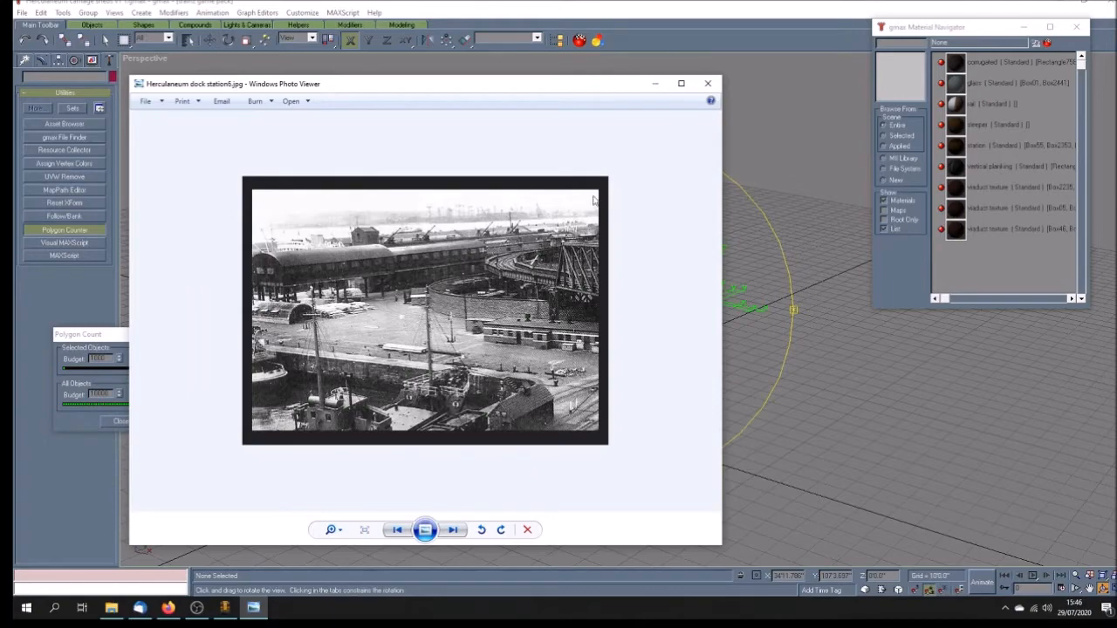
# - Return to gmax and switch from rotating the view to the Select Object tool
pyautogui.click(649, 56)
pyautogui.moveTo(523, 282); pyautogui.dragTo(536, 285)
pyautogui.moveTo(578, 315)
pyautogui.mouseDown()
pyautogui.moveTo(555, 316)
pyautogui.moveTo(583, 318)
pyautogui.mouseUp()
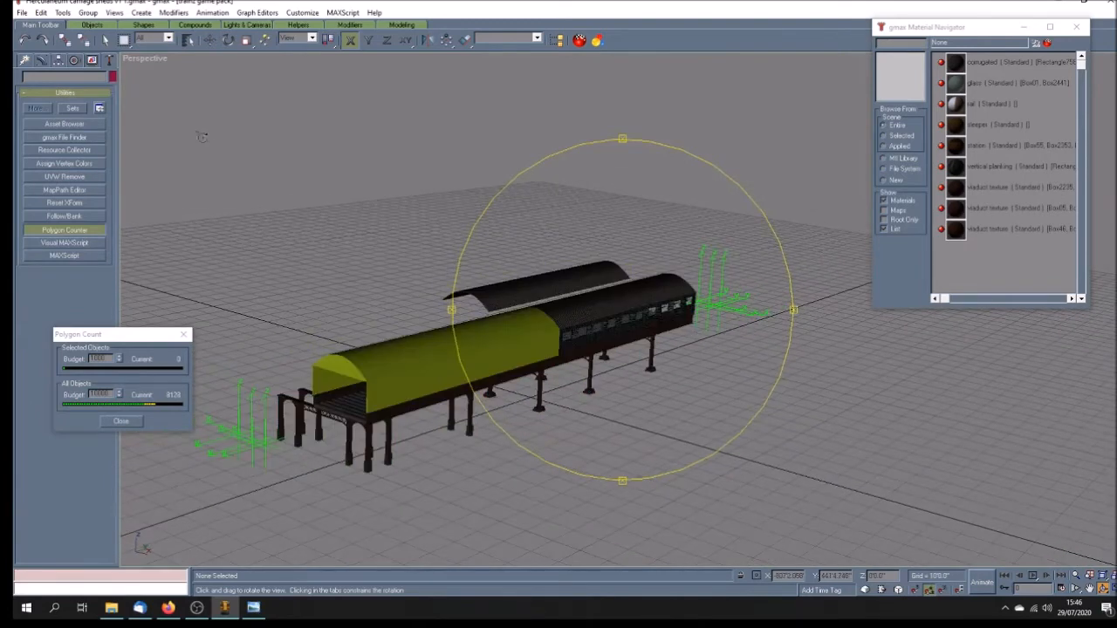
pyautogui.click(105, 40)
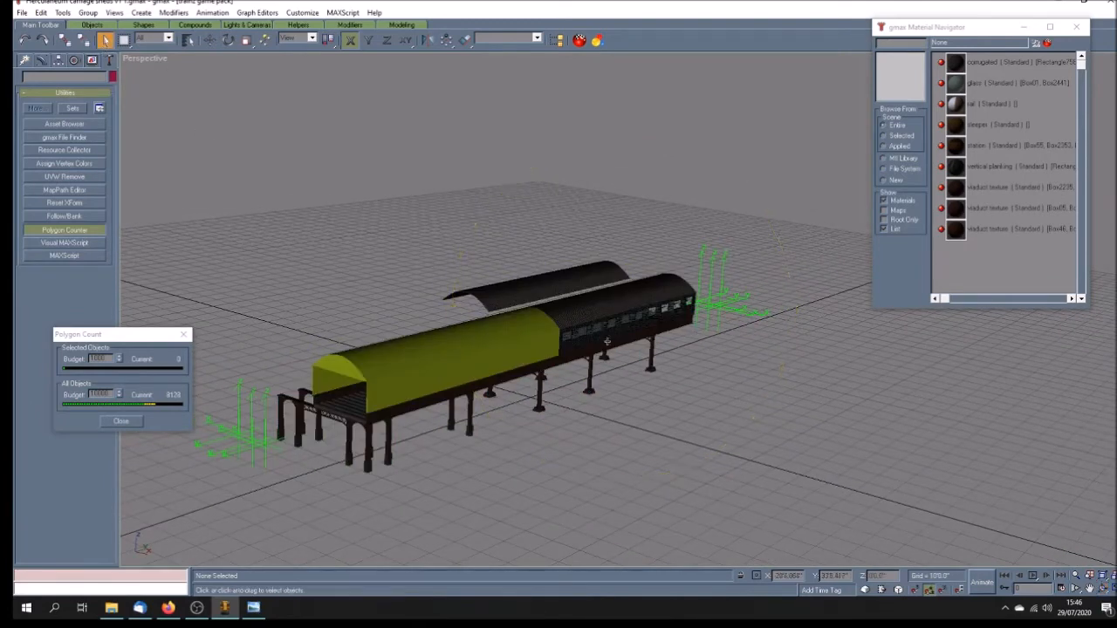
# - Move the yellow placeholder shed off the supporting deck into empty space beside the model, then clear the selection
pyautogui.click(430, 343)
pyautogui.click(210, 40)
pyautogui.moveTo(440, 354); pyautogui.dragTo(251, 300)
pyautogui.click(390, 362)
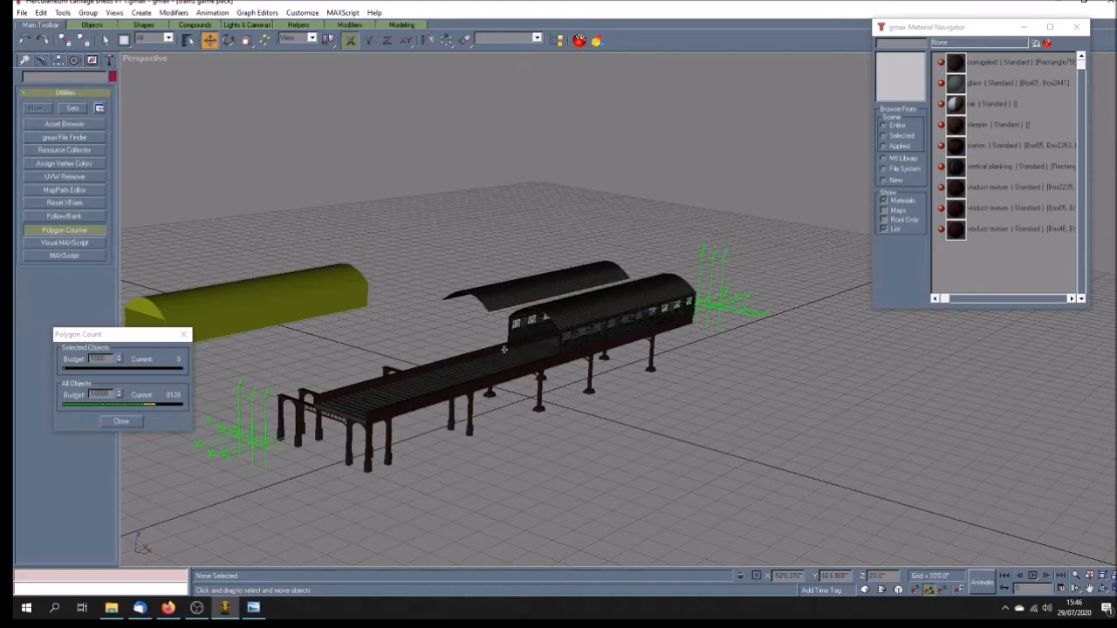
# - Clone the far-side windowed wall group and set the copy's Y position to -49'12.0" so it lines the uncovered deck
pyautogui.click(565, 343)
pyautogui.click(509, 329)
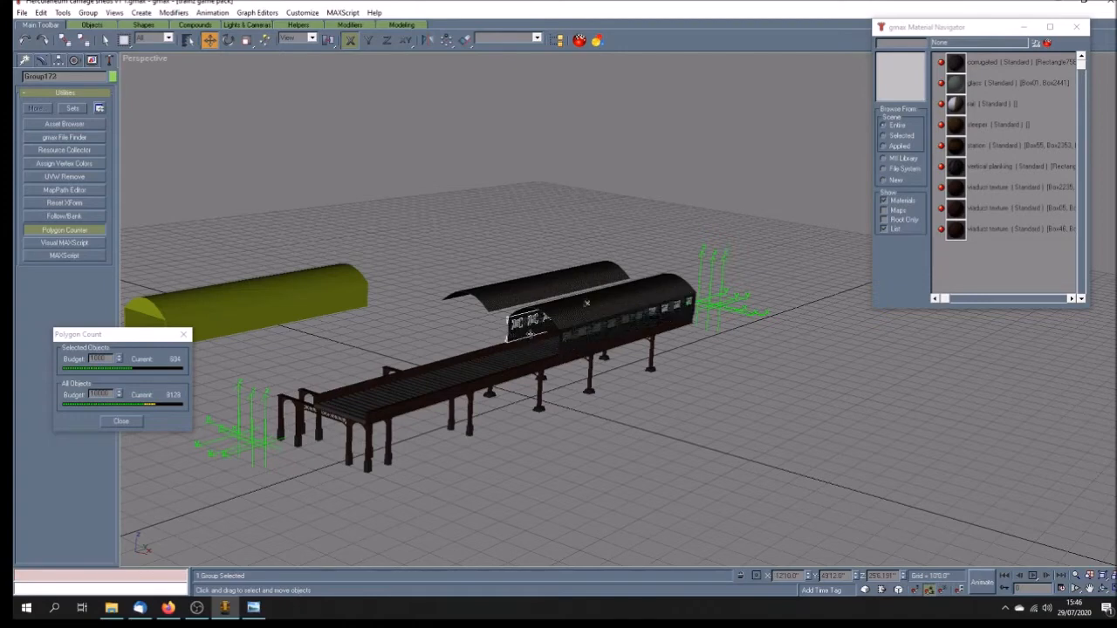
pyautogui.click(40, 13)
pyautogui.click(88, 96)
pyautogui.click(532, 338)
pyautogui.doubleClick(822, 575)
pyautogui.press('BackSpace')
pyautogui.write('-4312')
pyautogui.press('Return')
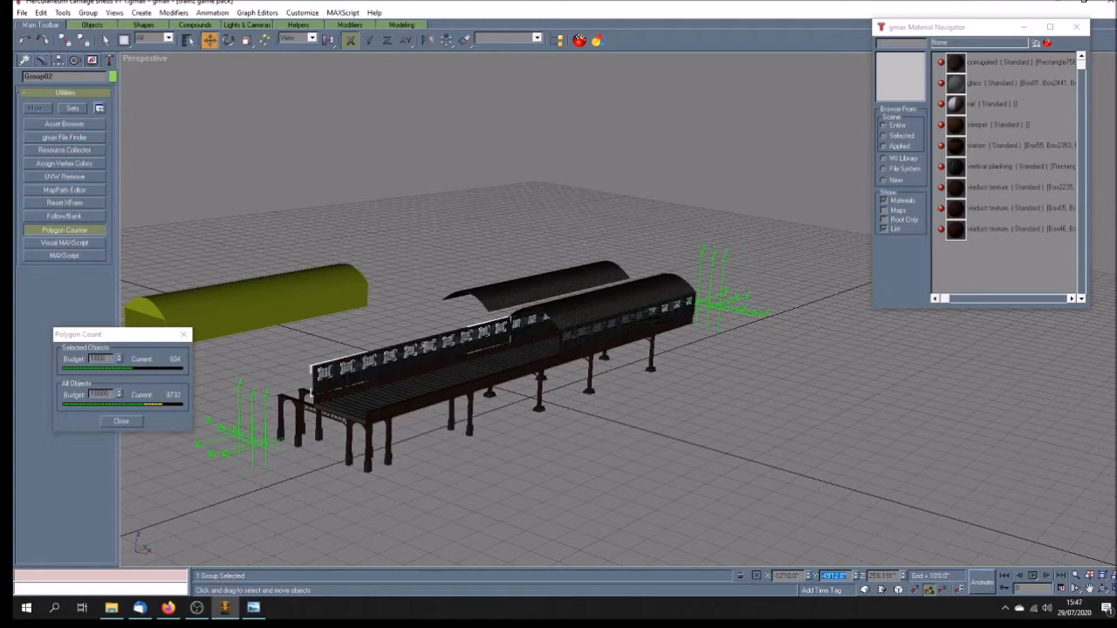
# - Clone the near-side windowed wall group, set the copy's Y position to -49'12.0" and deselect it
pyautogui.click(575, 341)
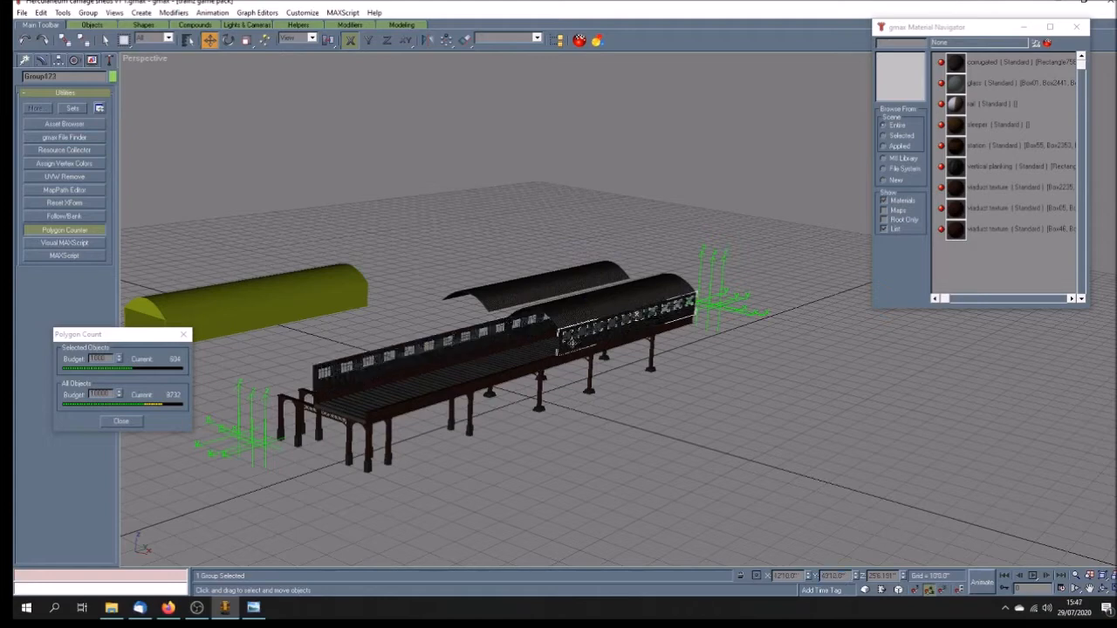
pyautogui.click(41, 13)
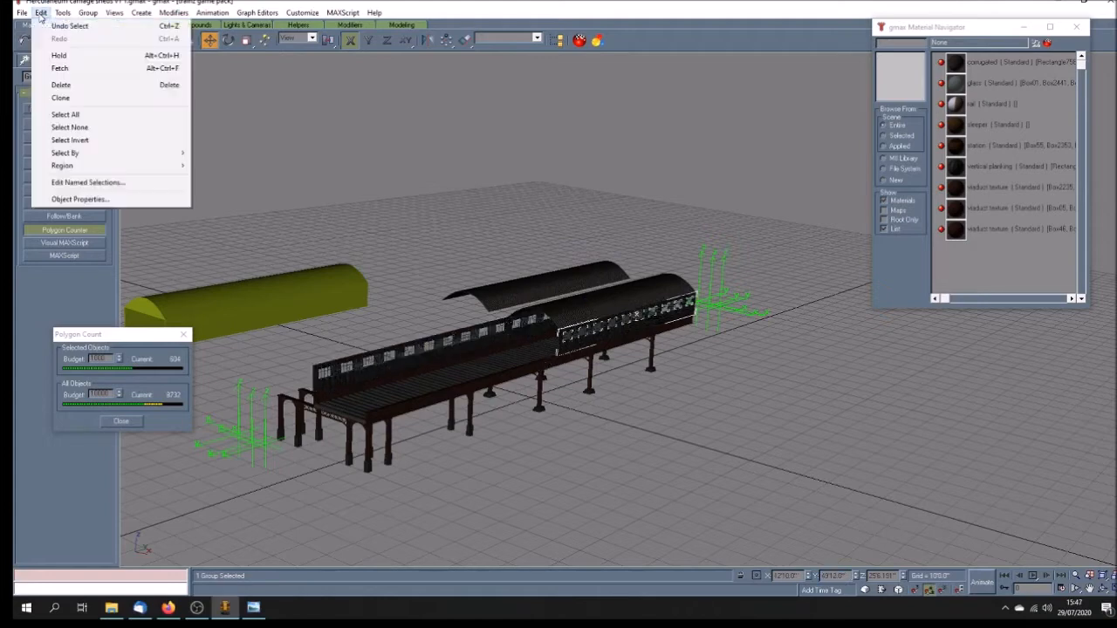
pyautogui.click(91, 98)
pyautogui.click(530, 339)
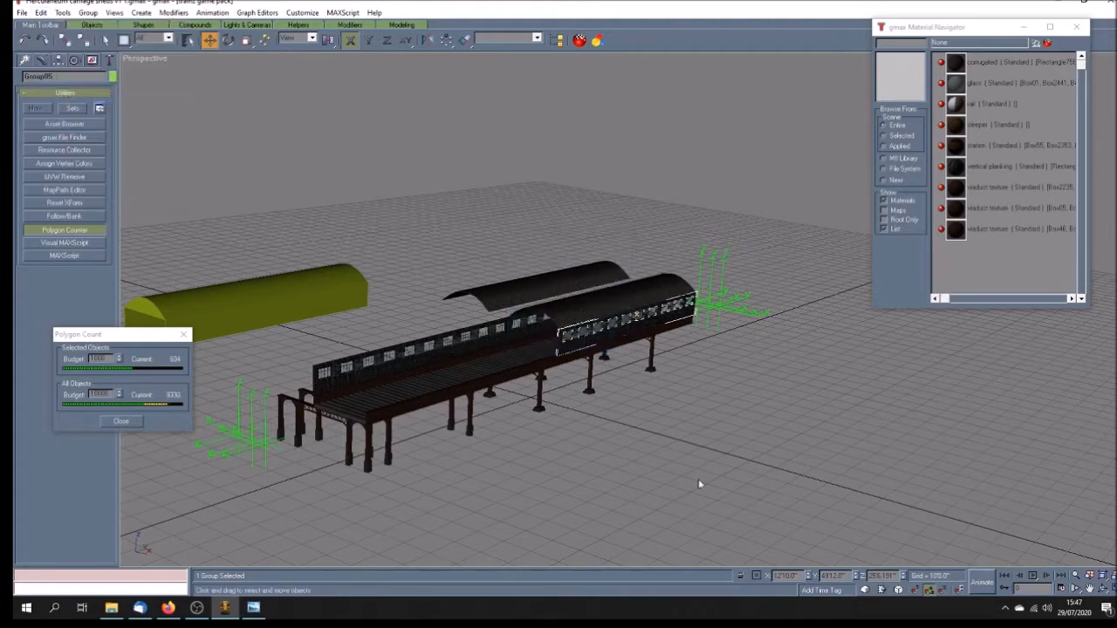
pyautogui.doubleClick(833, 576)
pyautogui.write('5')
pyautogui.press('Return')
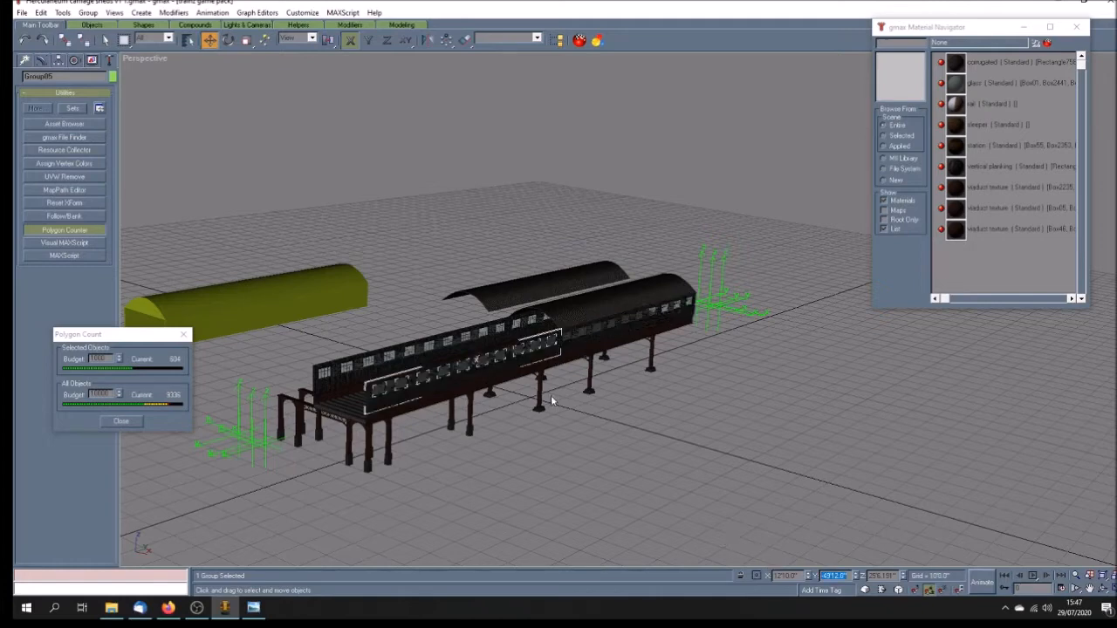
pyautogui.click(580, 422)
# - View the extended walls from the side, then switch to Windows Photo Viewer and examine where the roofs meet in Herculaneum dock station6.jpg
pyautogui.click(1103, 590)
pyautogui.moveTo(598, 395); pyautogui.dragTo(586, 389)
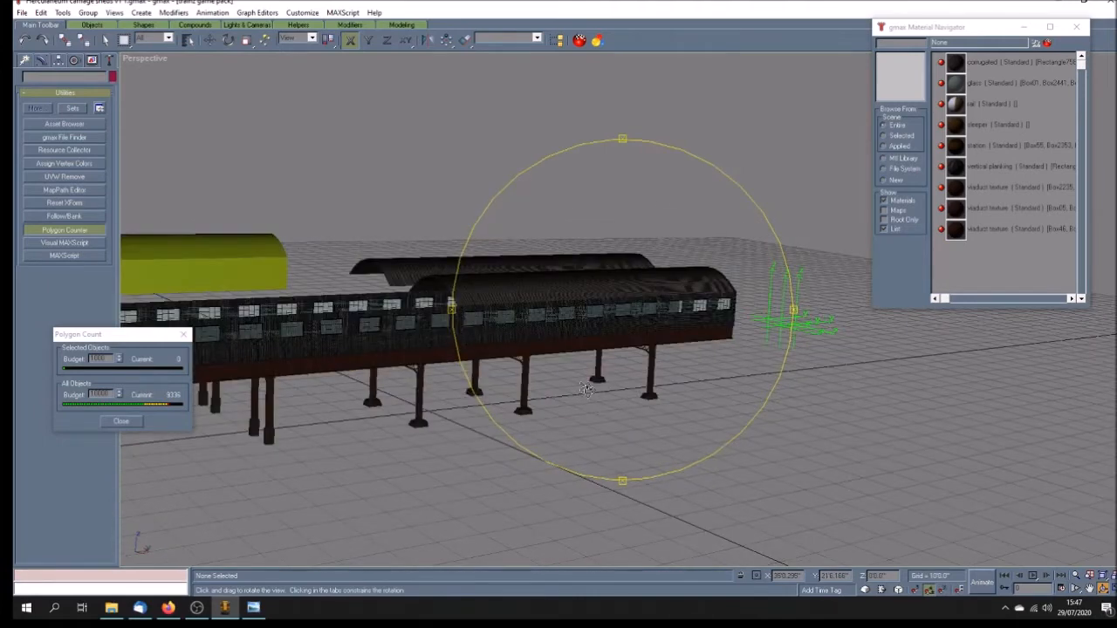
pyautogui.click(254, 611)
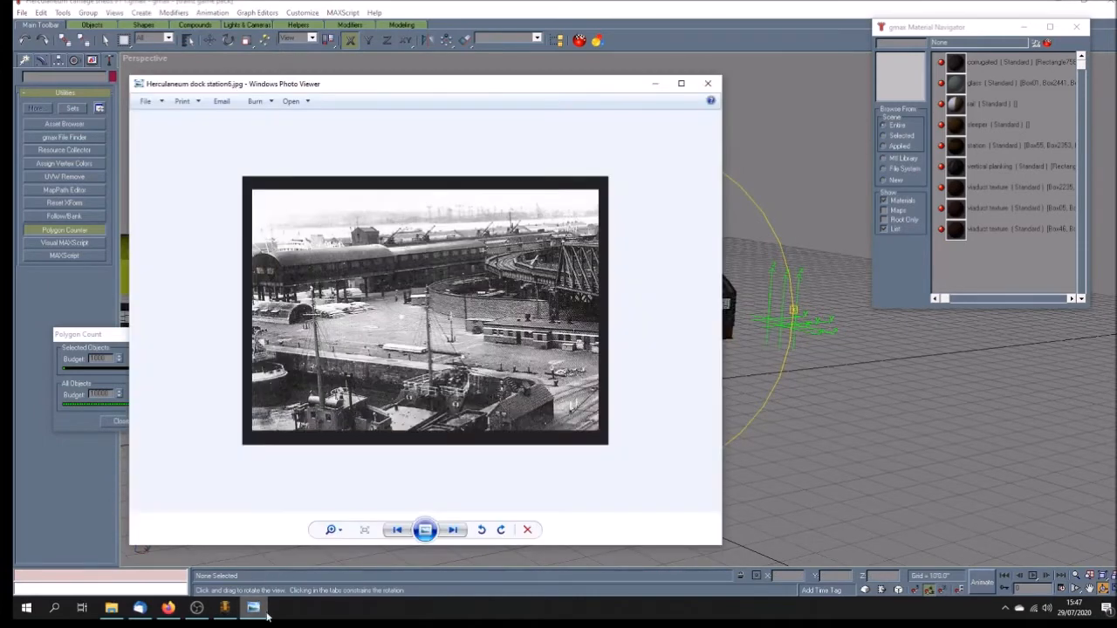
pyautogui.scroll(4, 395, 271)
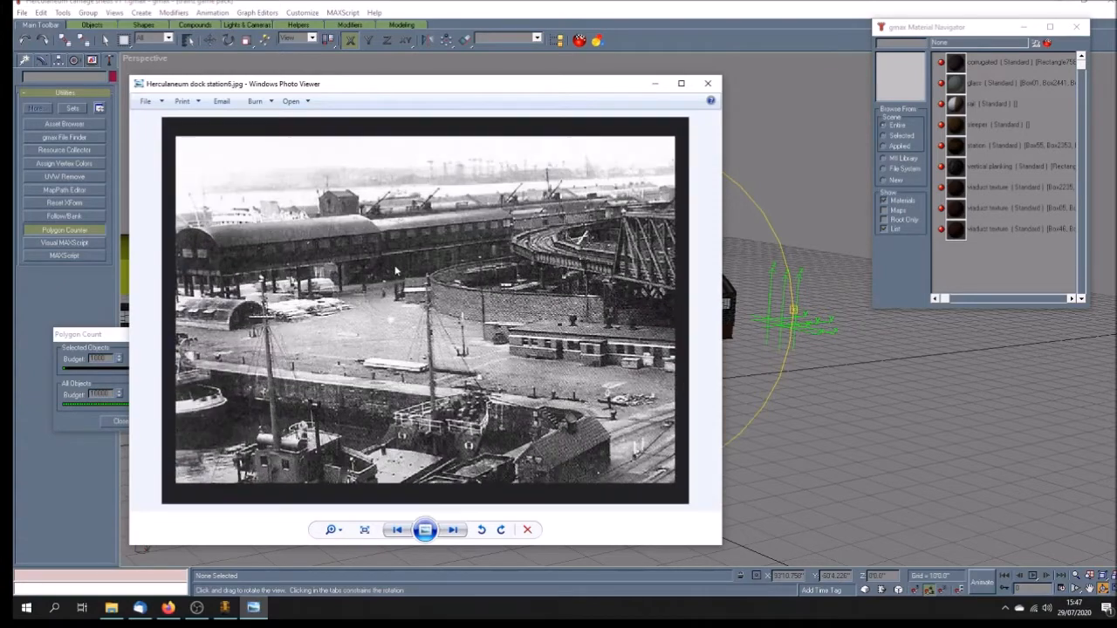
pyautogui.scroll(1, 387, 250)
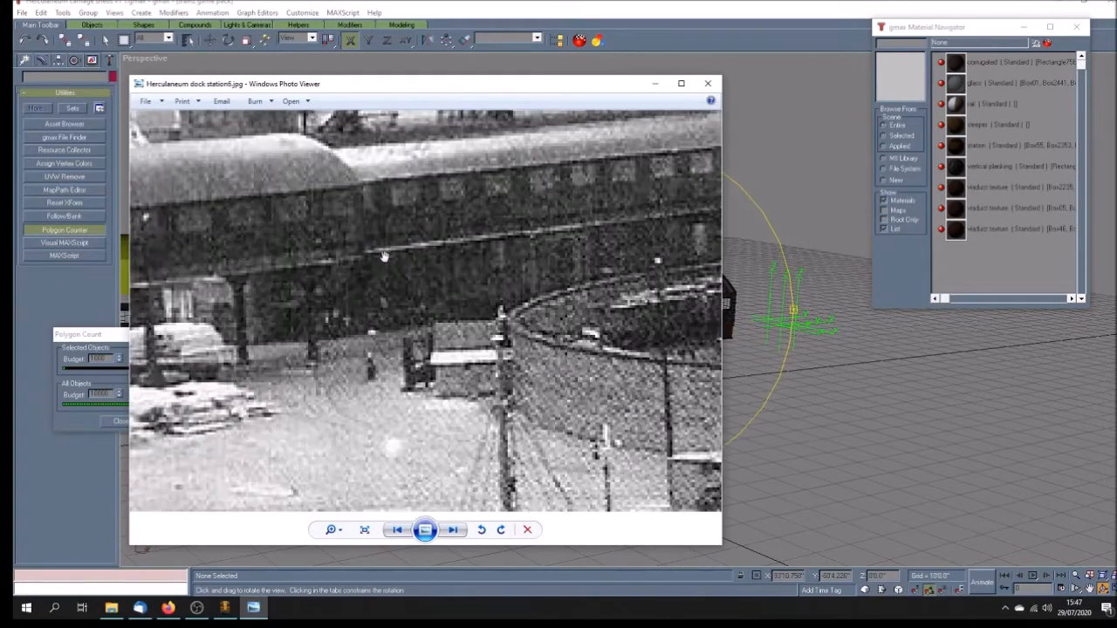
pyautogui.scroll(-1, 374, 246)
pyautogui.scroll(-2, 374, 247)
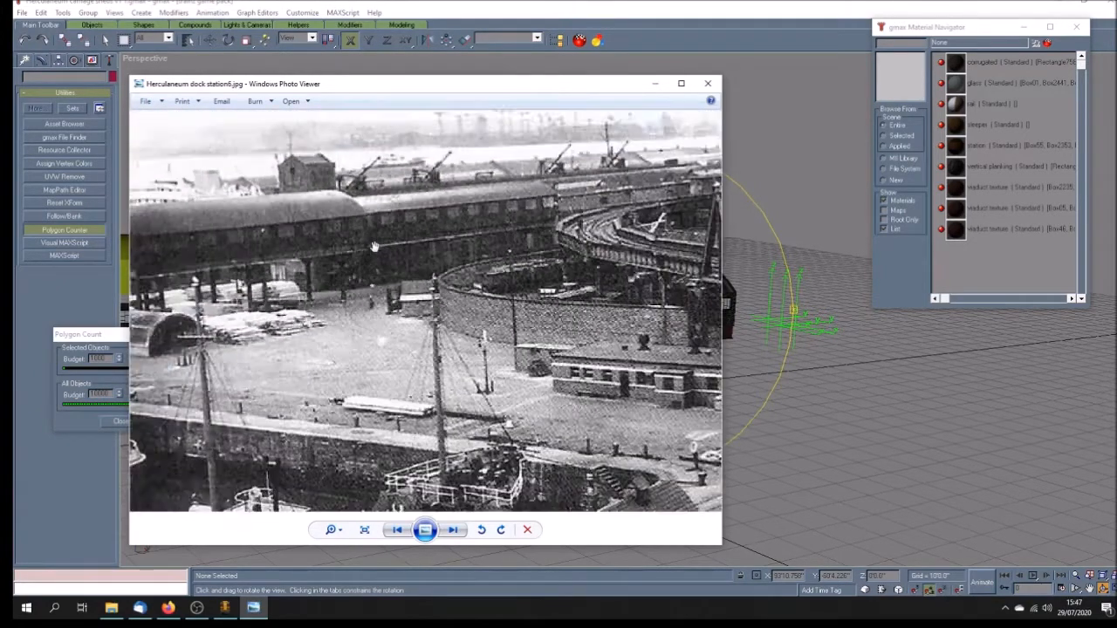
pyautogui.scroll(3, 368, 241)
pyautogui.scroll(-5, 368, 241)
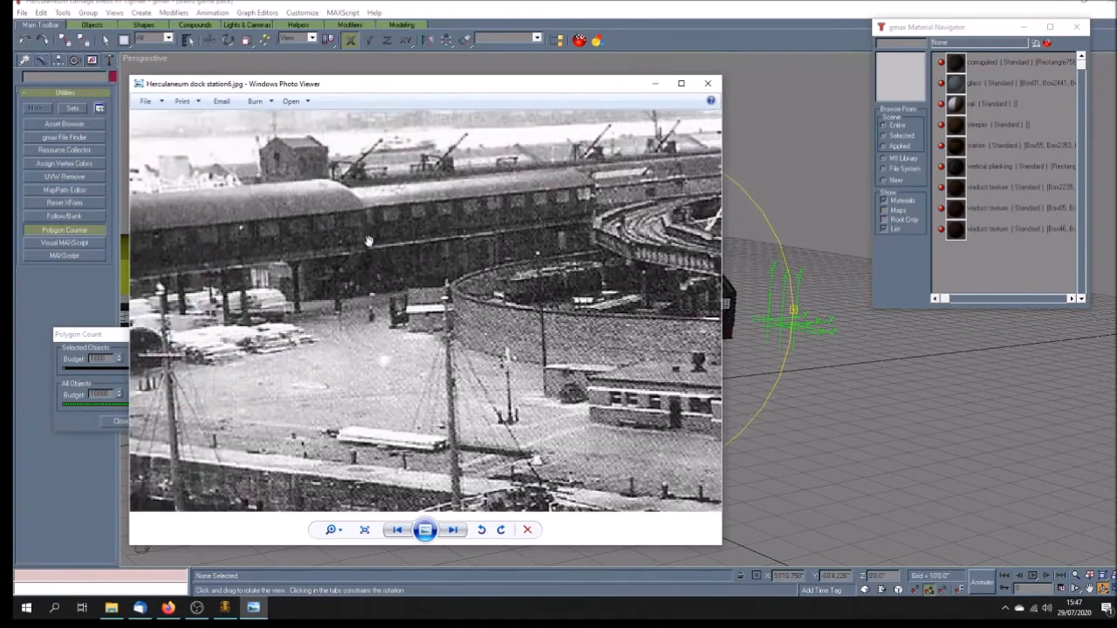
pyautogui.scroll(2, 387, 258)
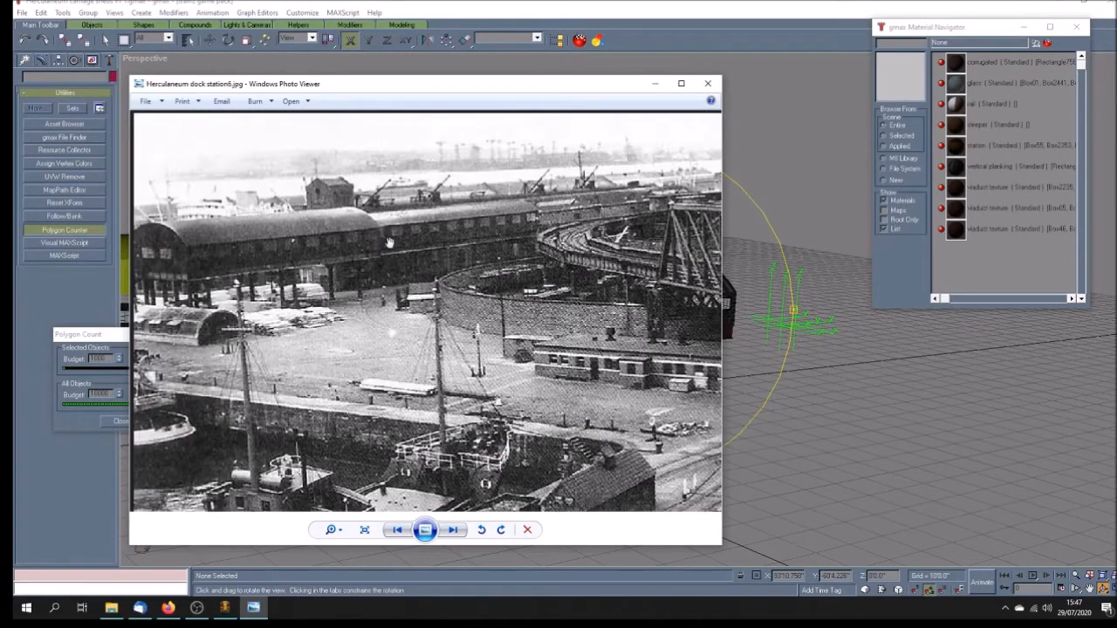
# - Compare the shed's appearance in Herculaneum dock station5.jpg with the neighbouring station3.jpg and station6.jpg photos
pyautogui.press('Left')
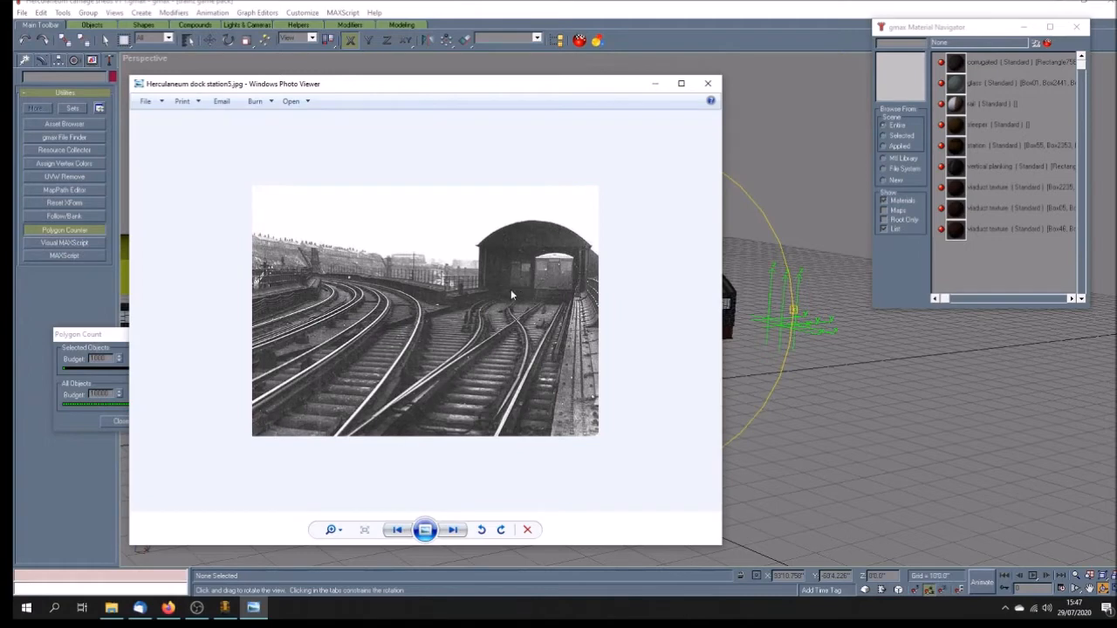
pyautogui.press('Left')
pyautogui.press('Left')
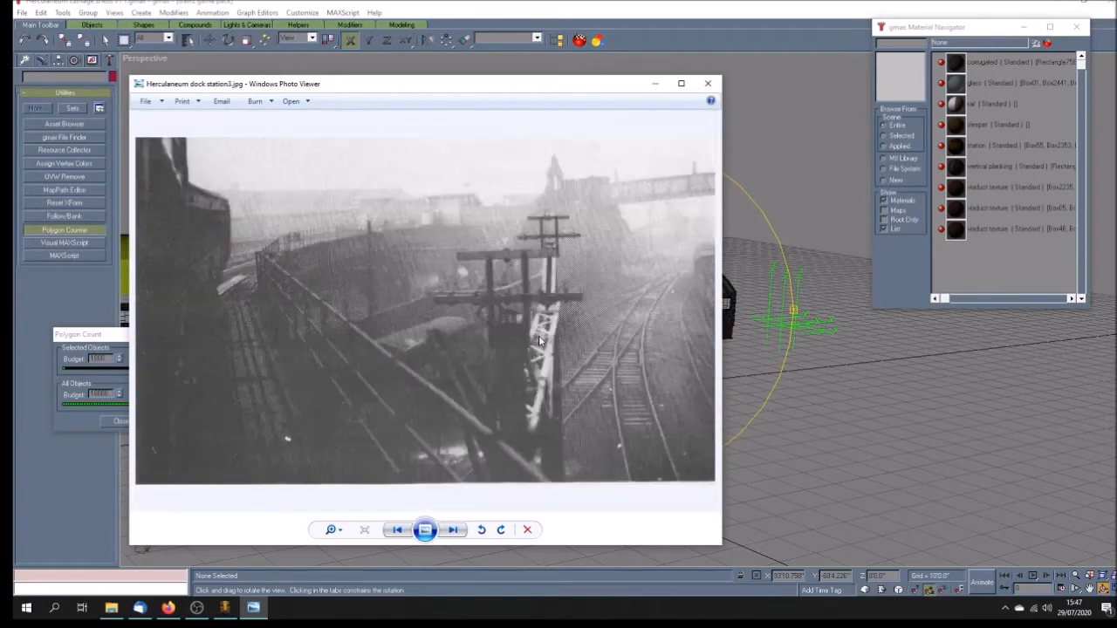
pyautogui.press('Right')
pyautogui.press('Right')
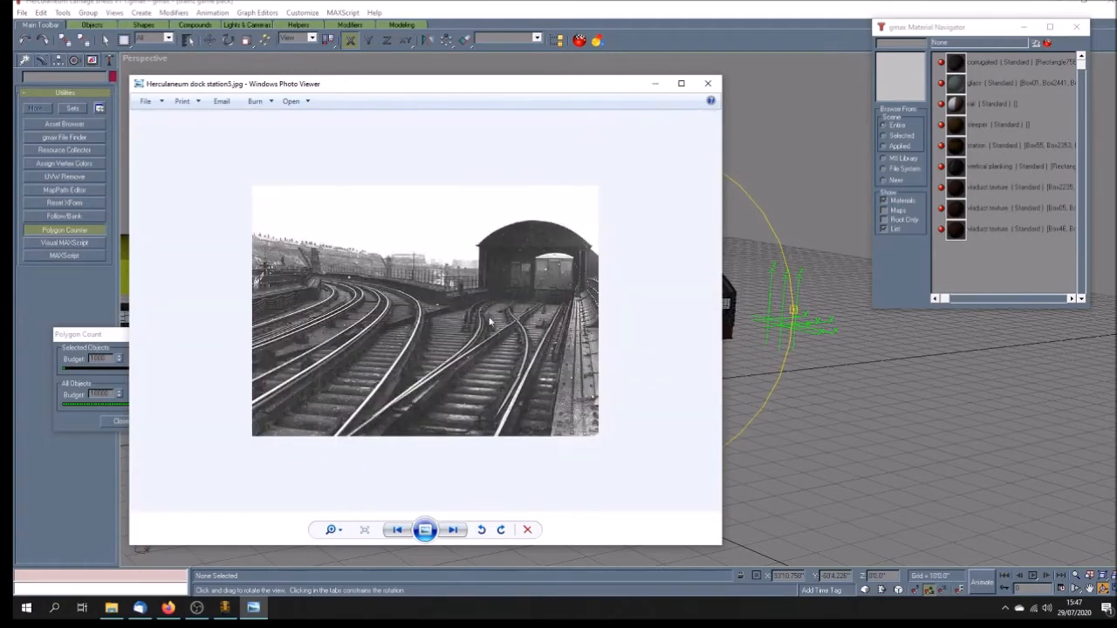
pyautogui.press('Right')
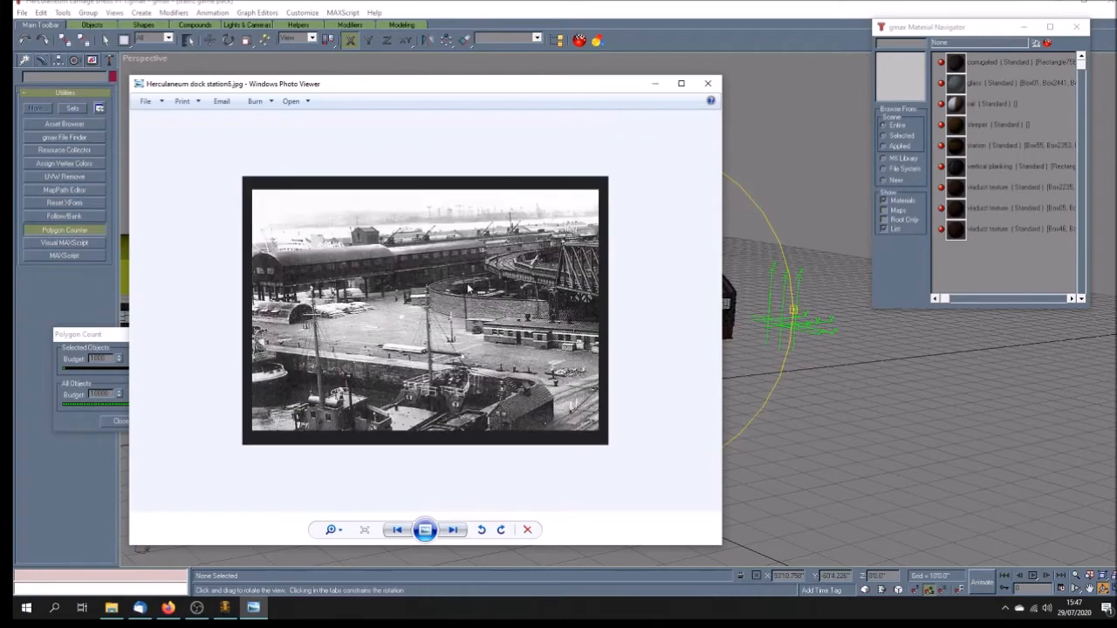
pyautogui.press('Right')
pyautogui.press('Left')
pyautogui.press('Left')
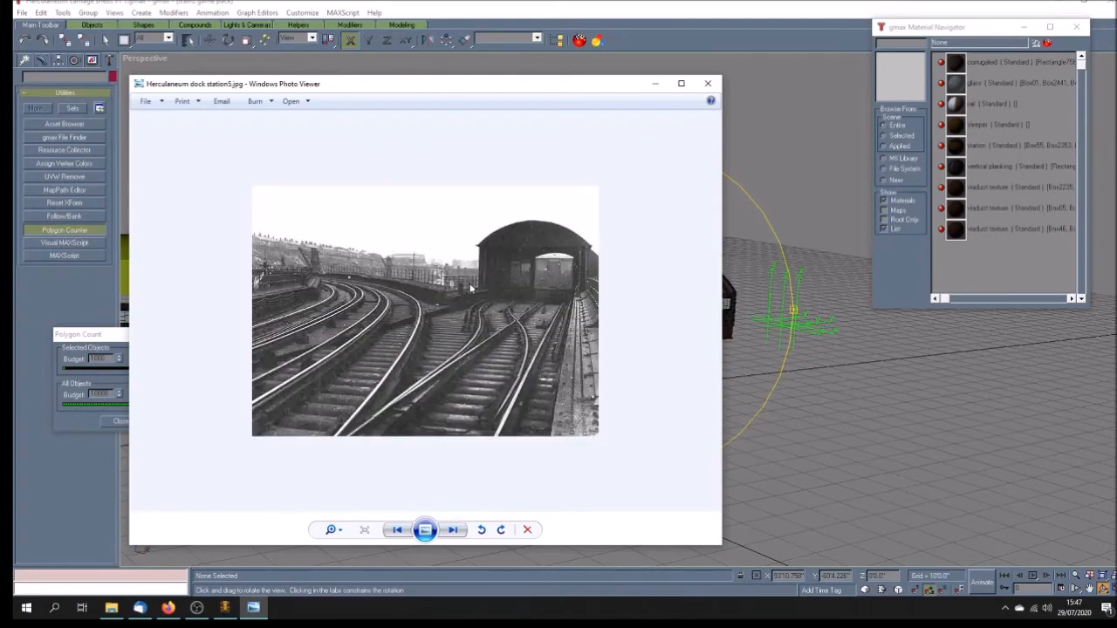
# - Look back through the photos as far as Herculaneum dock 4.jpg, then return to Herculaneum dock station6.jpg and examine the shed closely
pyautogui.press('Left')
pyautogui.press('Left')
pyautogui.press('Left')
pyautogui.press('Left')
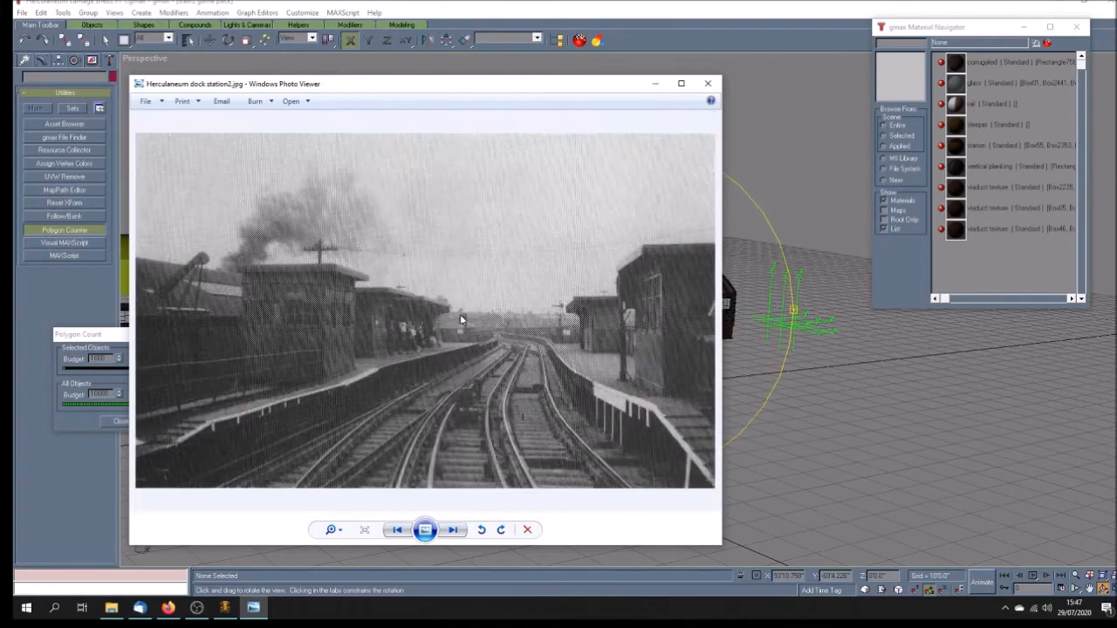
pyautogui.press('Left')
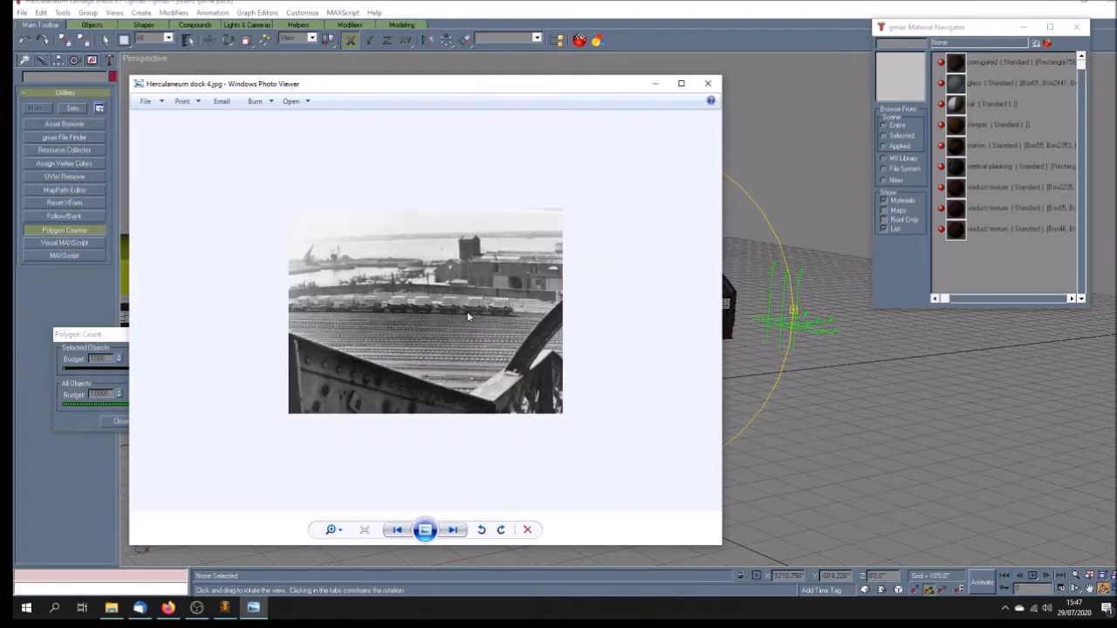
pyautogui.press('Right')
pyautogui.press('Right')
pyautogui.press('Right')
pyautogui.press('Right')
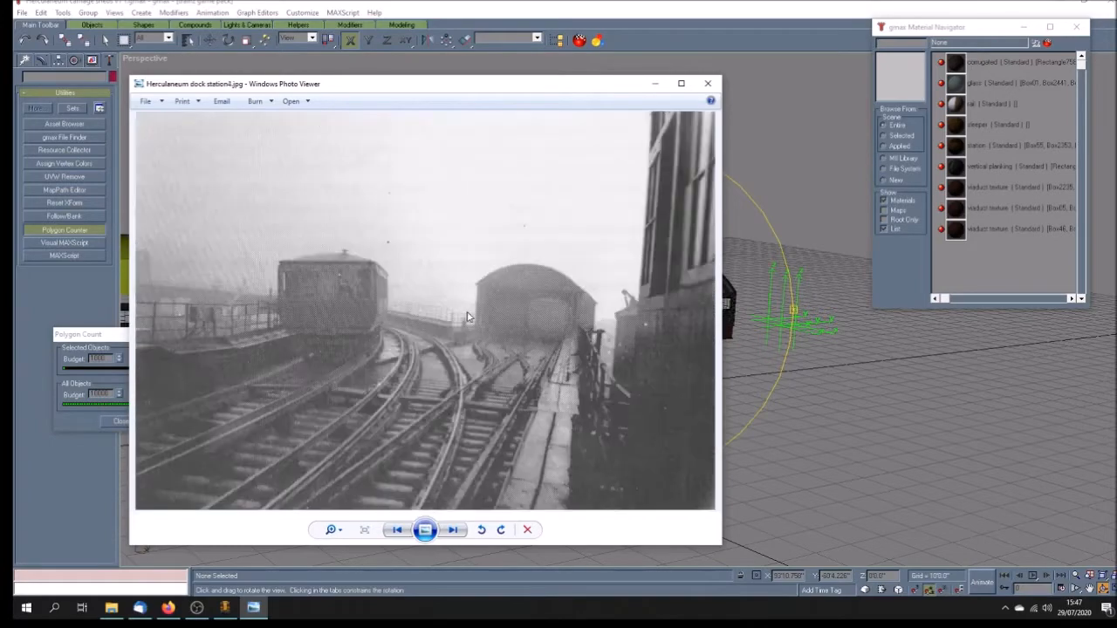
pyautogui.press('Right')
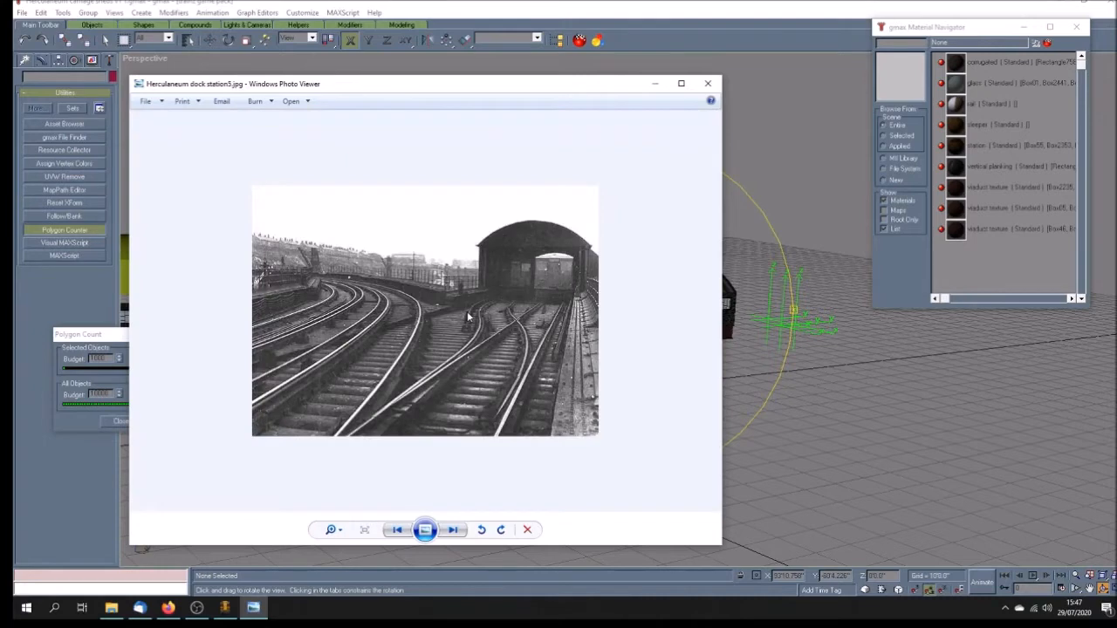
pyautogui.press('Right')
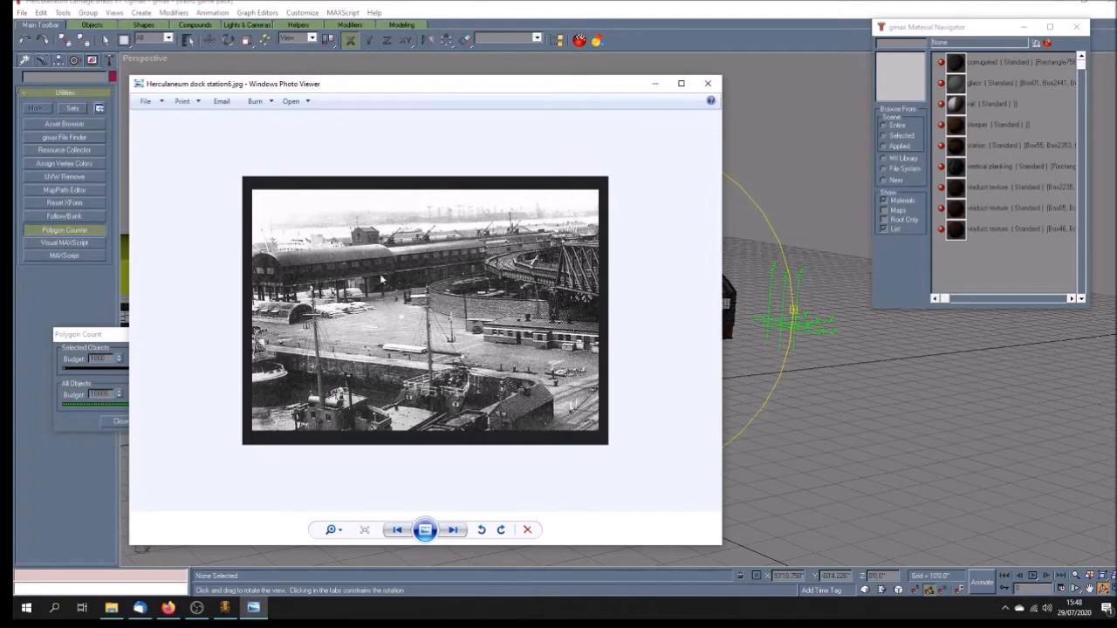
pyautogui.scroll(2, 406, 315)
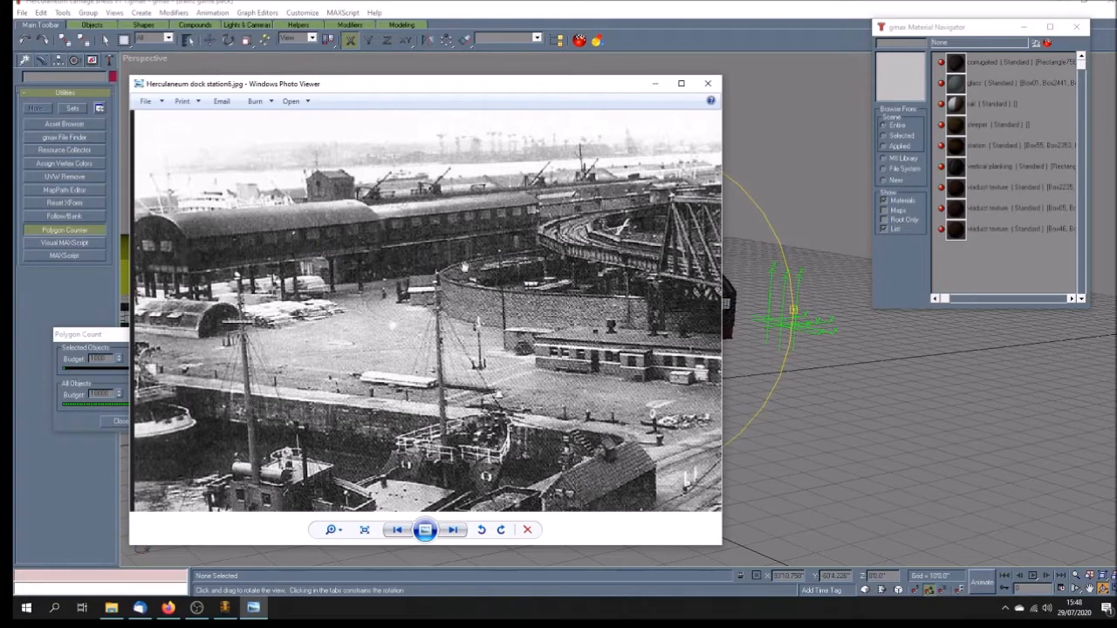
# - Return to gmax, select the copied near-side windowed wall and ready it for moving with the Select and Move tool
pyautogui.click(491, 16)
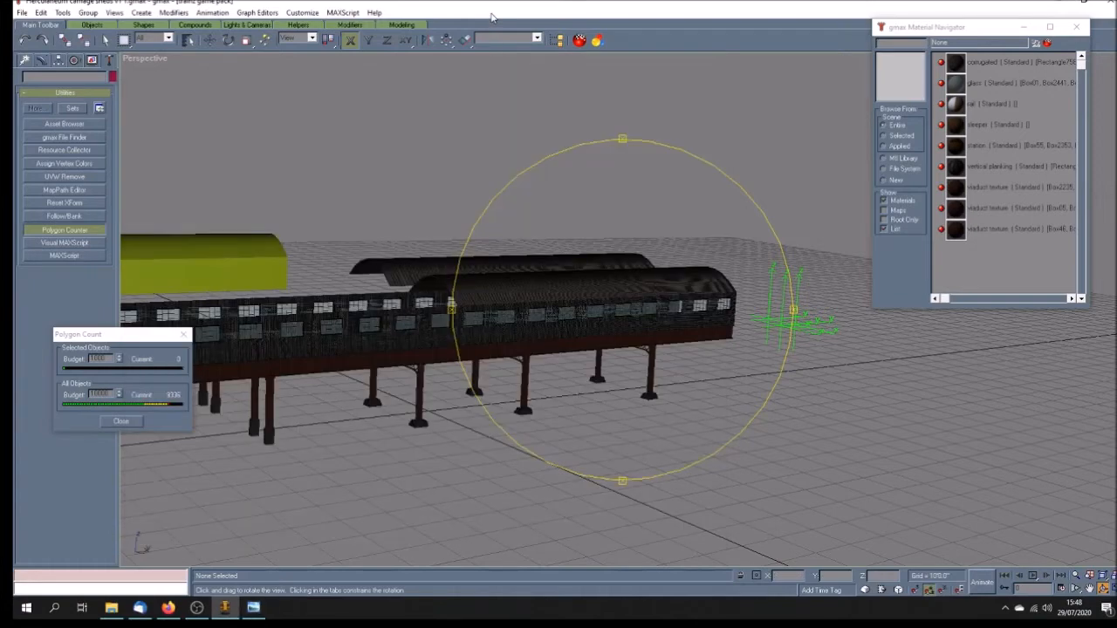
pyautogui.moveTo(556, 378)
pyautogui.mouseDown()
pyautogui.moveTo(610, 379)
pyautogui.moveTo(638, 407)
pyautogui.moveTo(405, 346)
pyautogui.moveTo(470, 360)
pyautogui.moveTo(403, 407)
pyautogui.mouseUp()
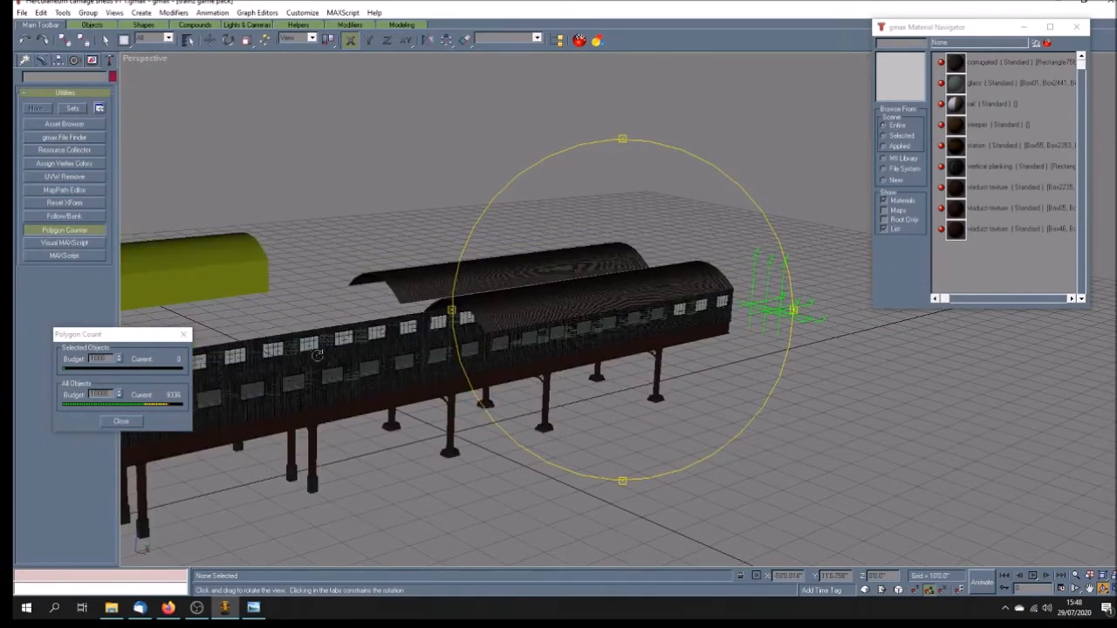
pyautogui.click(105, 40)
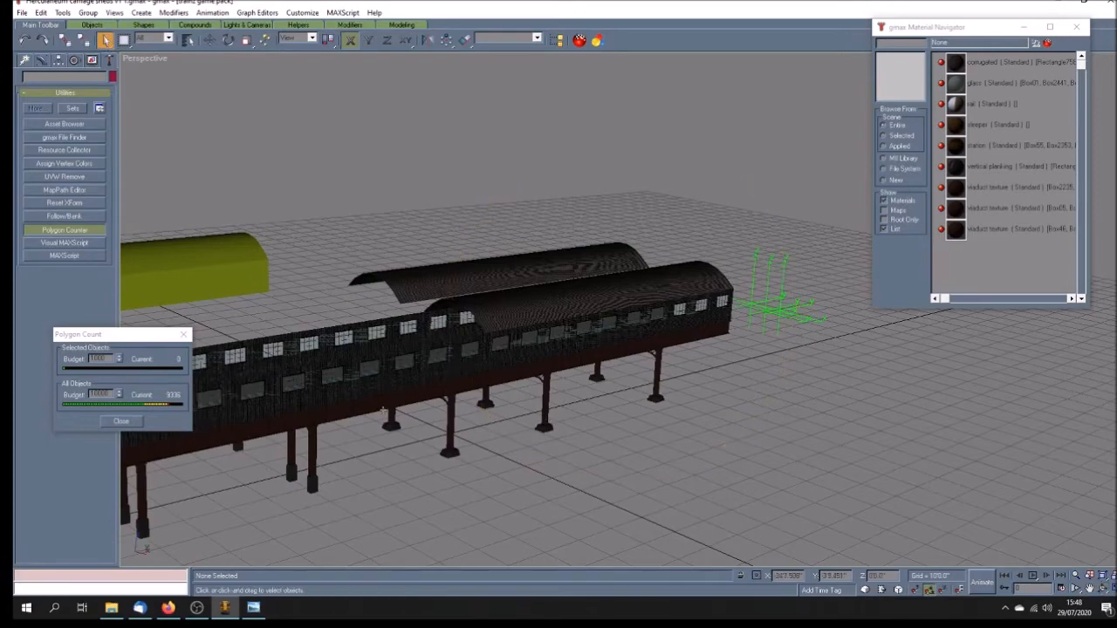
pyautogui.click(366, 385)
pyautogui.click(1089, 589)
pyautogui.moveTo(474, 439)
pyautogui.mouseDown()
pyautogui.moveTo(523, 419)
pyautogui.moveTo(486, 379)
pyautogui.moveTo(470, 297)
pyautogui.moveTo(442, 304)
pyautogui.moveTo(438, 351)
pyautogui.mouseUp()
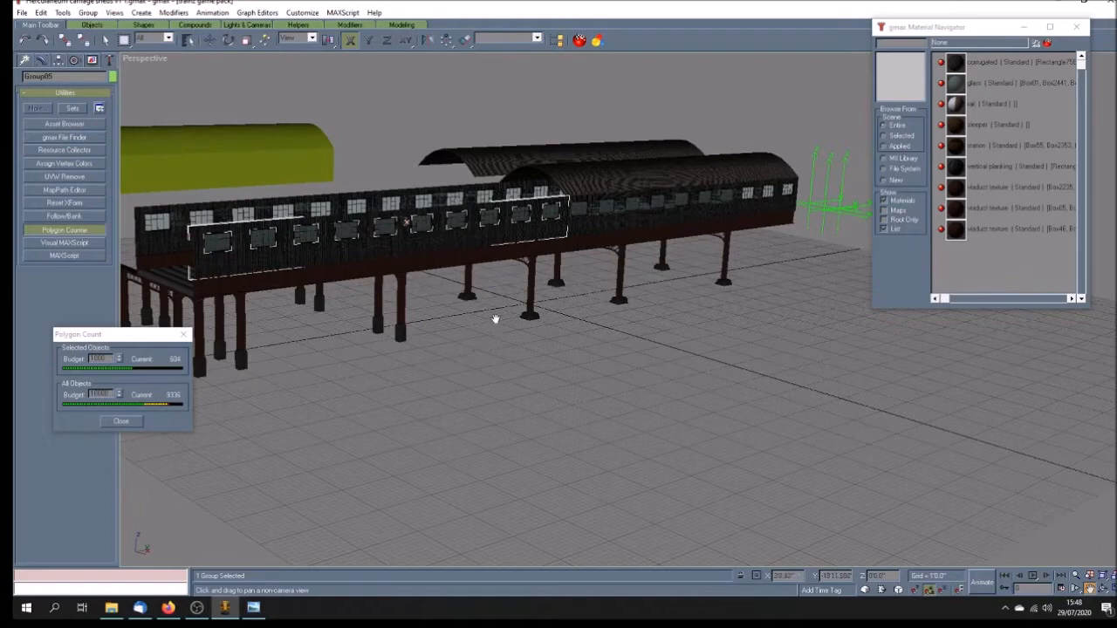
pyautogui.click(210, 41)
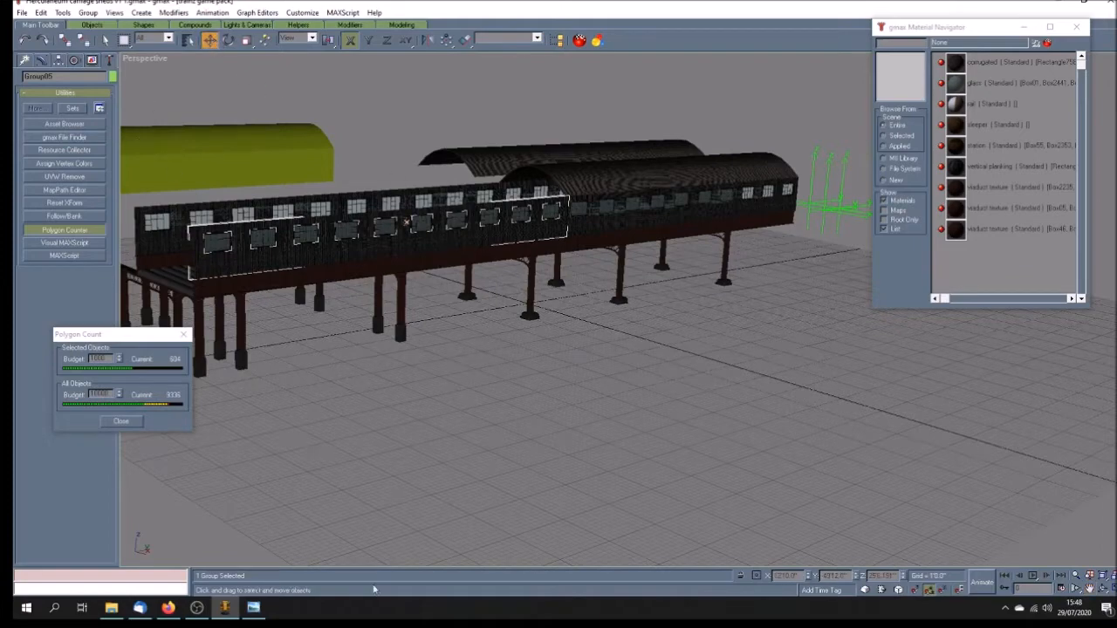
# - Recheck the shed's width in Herculaneum dock station6.jpg, then set the copied near-side wall's X position to 18'0.0" in gmax and deselect it
pyautogui.click(253, 607)
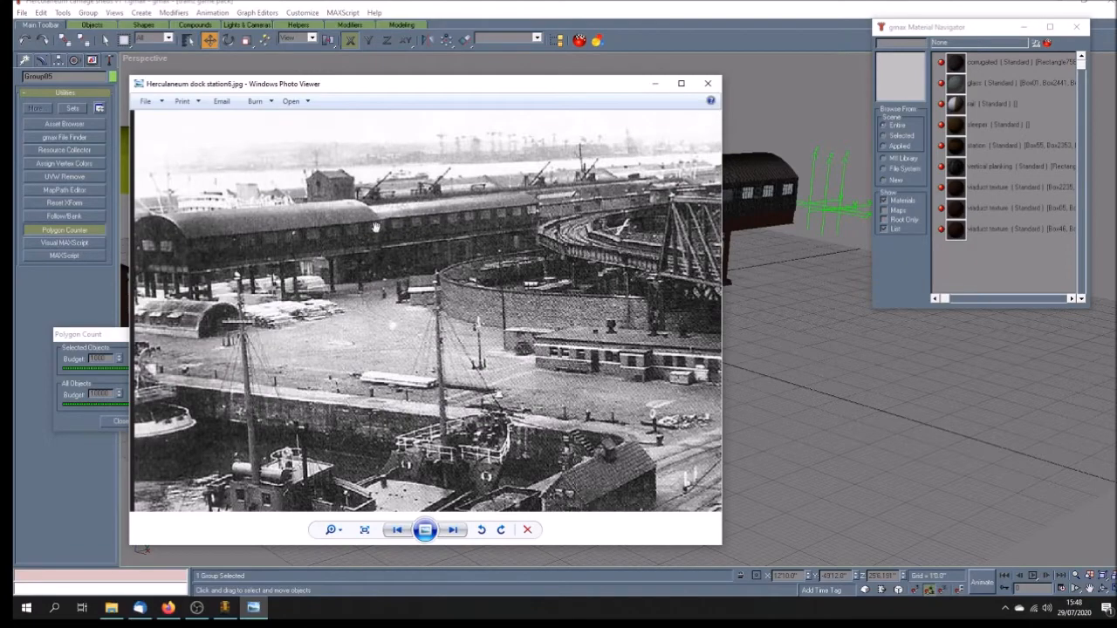
pyautogui.click(390, 9)
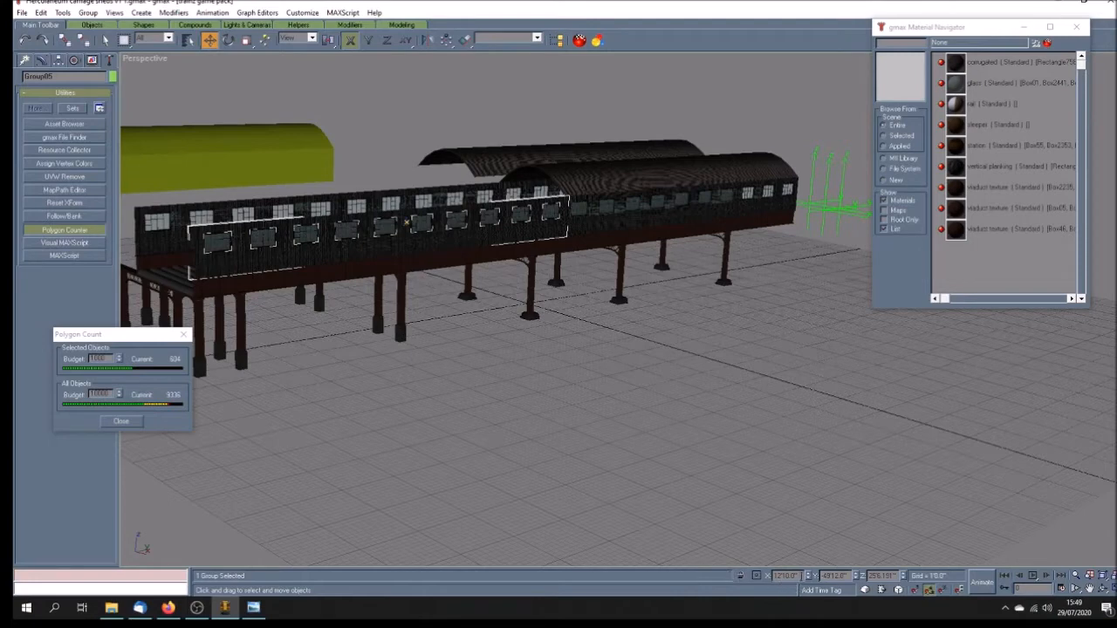
pyautogui.moveTo(795, 575); pyautogui.dragTo(775, 576)
pyautogui.write('15')
pyautogui.press('Return')
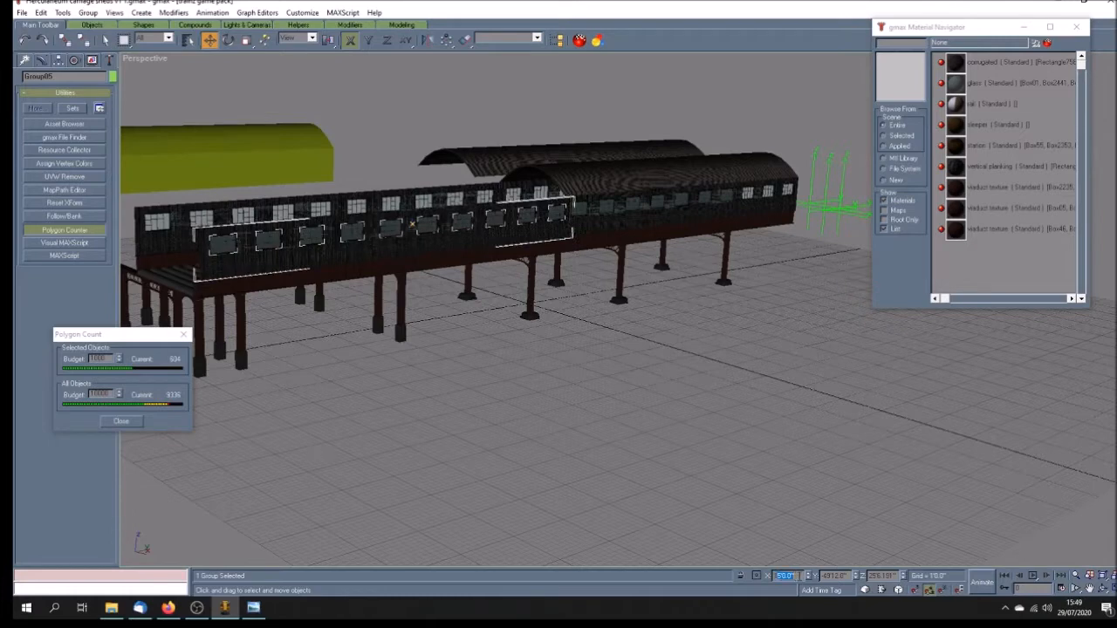
pyautogui.write('18')
pyautogui.press('Return')
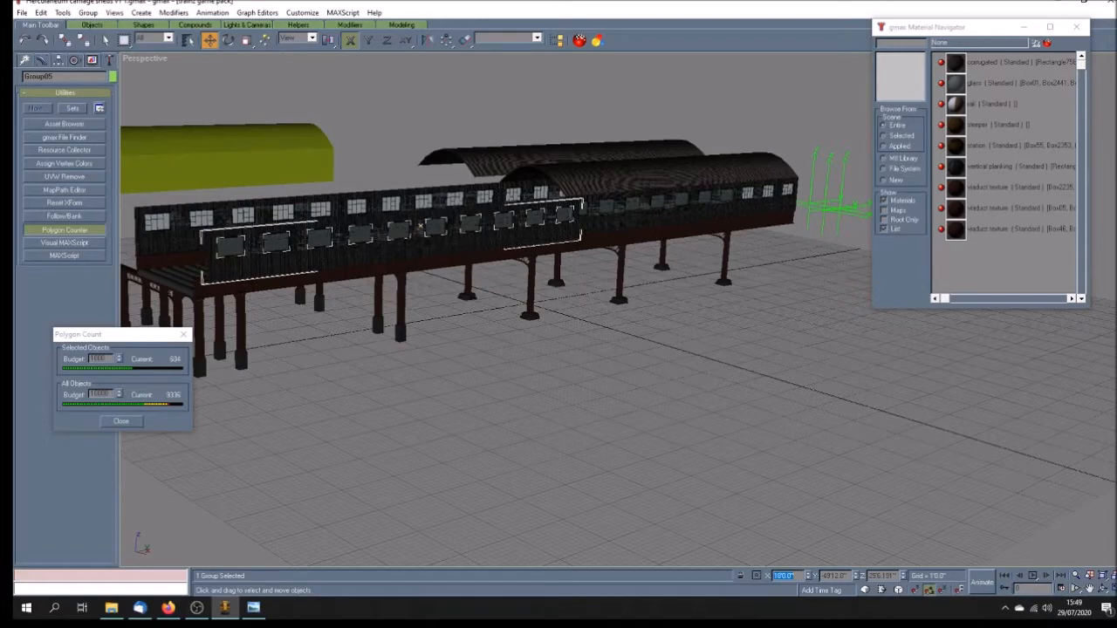
pyautogui.click(683, 463)
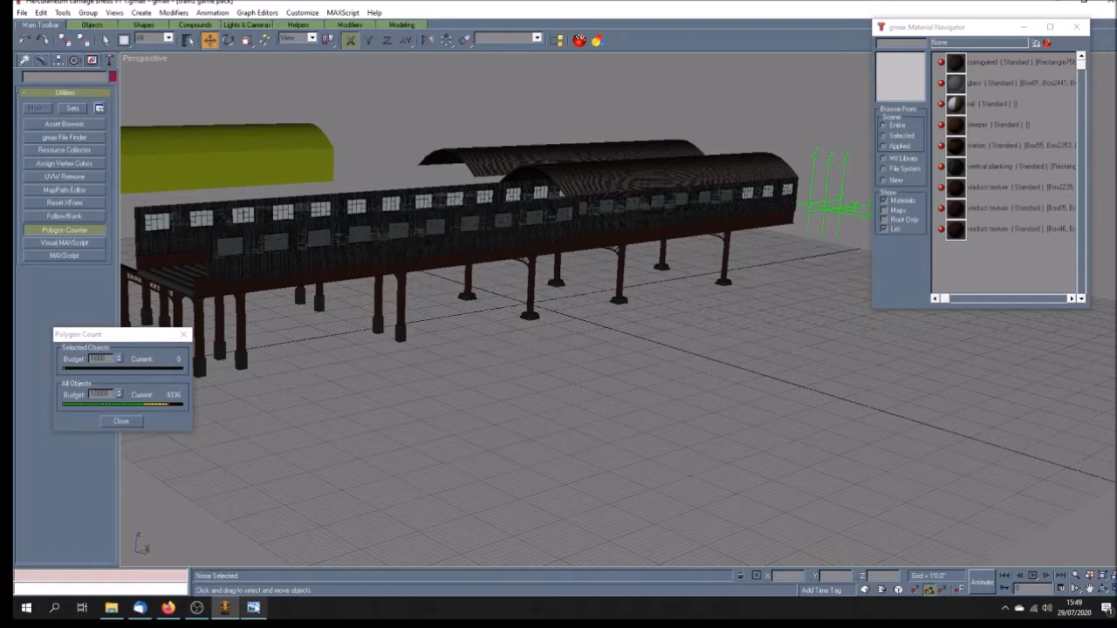
# - Recheck the shed's wider section in Herculaneum dock station6.jpg, then examine the gmax model from above its unroofed end
pyautogui.click(254, 609)
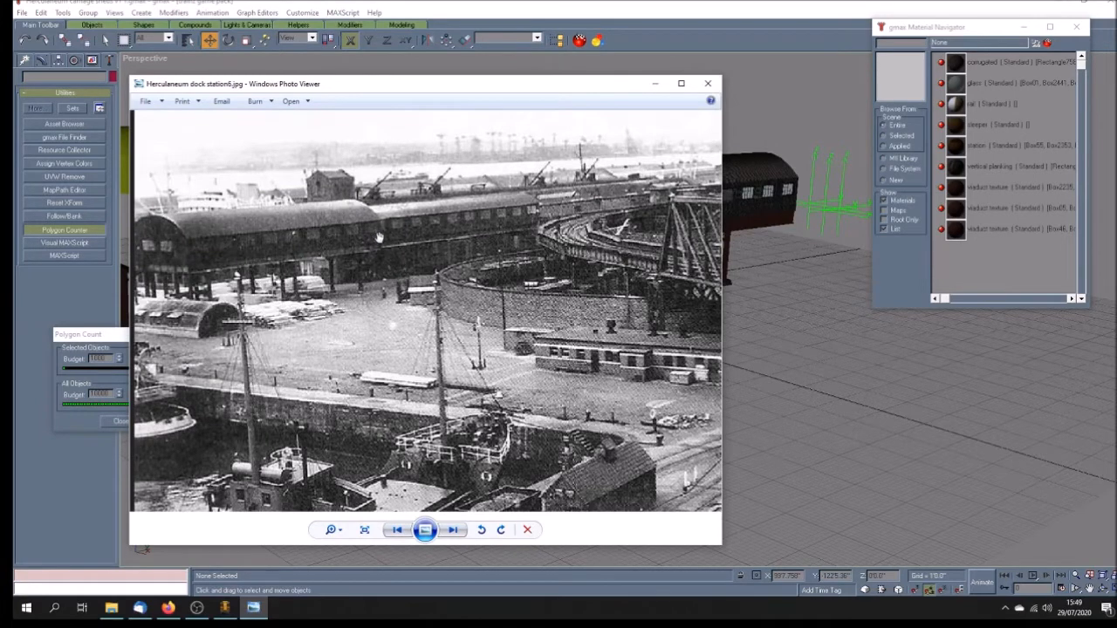
pyautogui.click(707, 46)
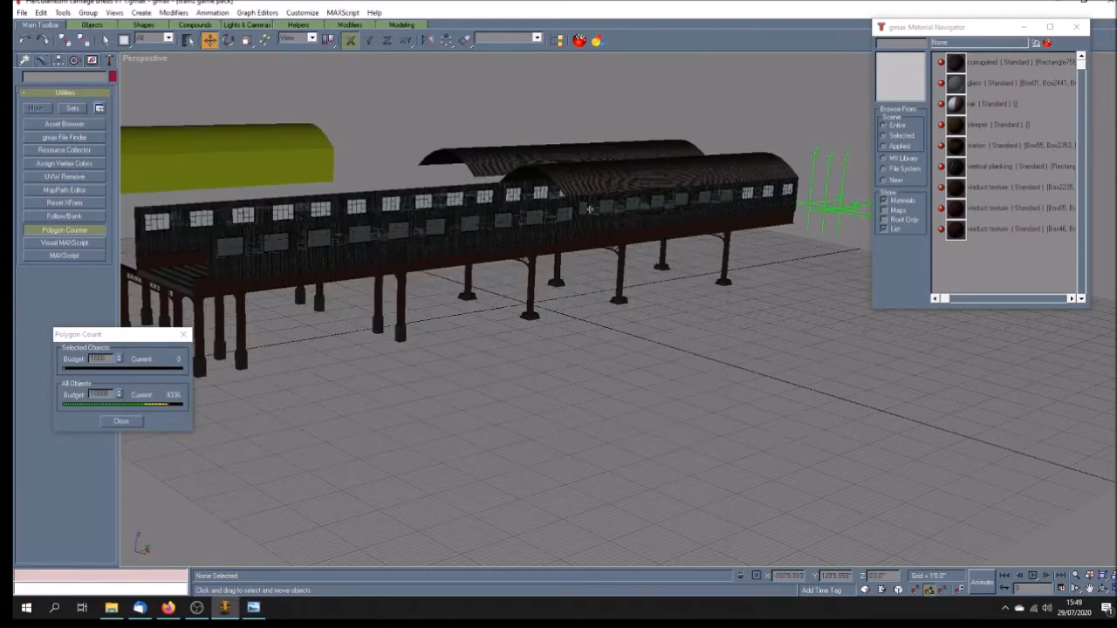
pyautogui.click(1102, 588)
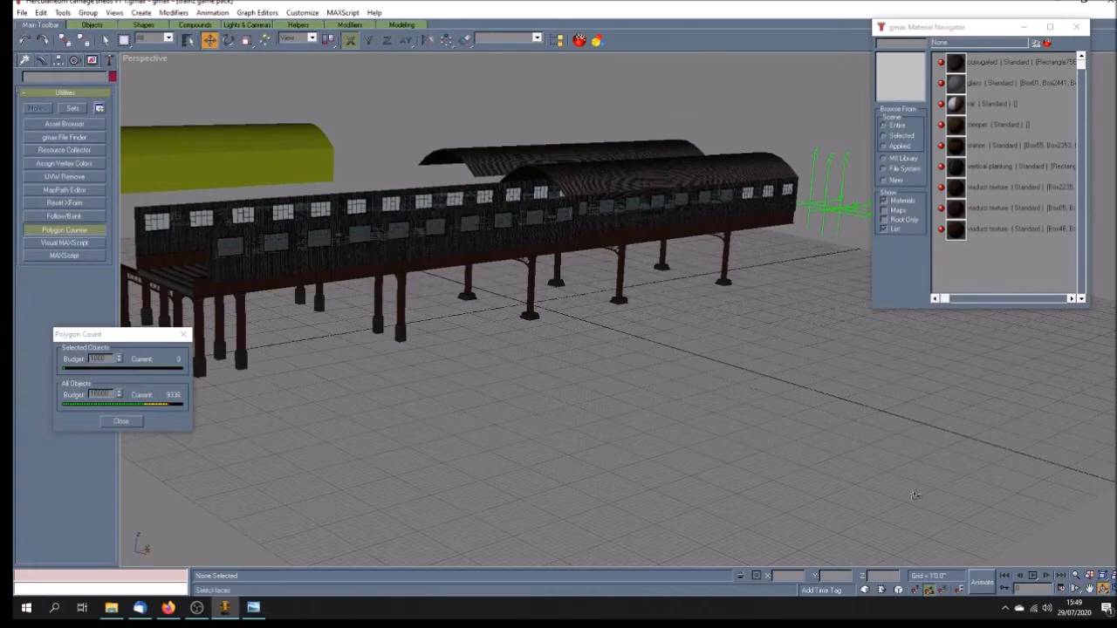
pyautogui.moveTo(647, 344); pyautogui.dragTo(609, 336)
pyautogui.moveTo(624, 346)
pyautogui.mouseDown()
pyautogui.moveTo(654, 344)
pyautogui.moveTo(672, 374)
pyautogui.moveTo(719, 390)
pyautogui.moveTo(709, 387)
pyautogui.moveTo(797, 396)
pyautogui.moveTo(806, 409)
pyautogui.mouseUp()
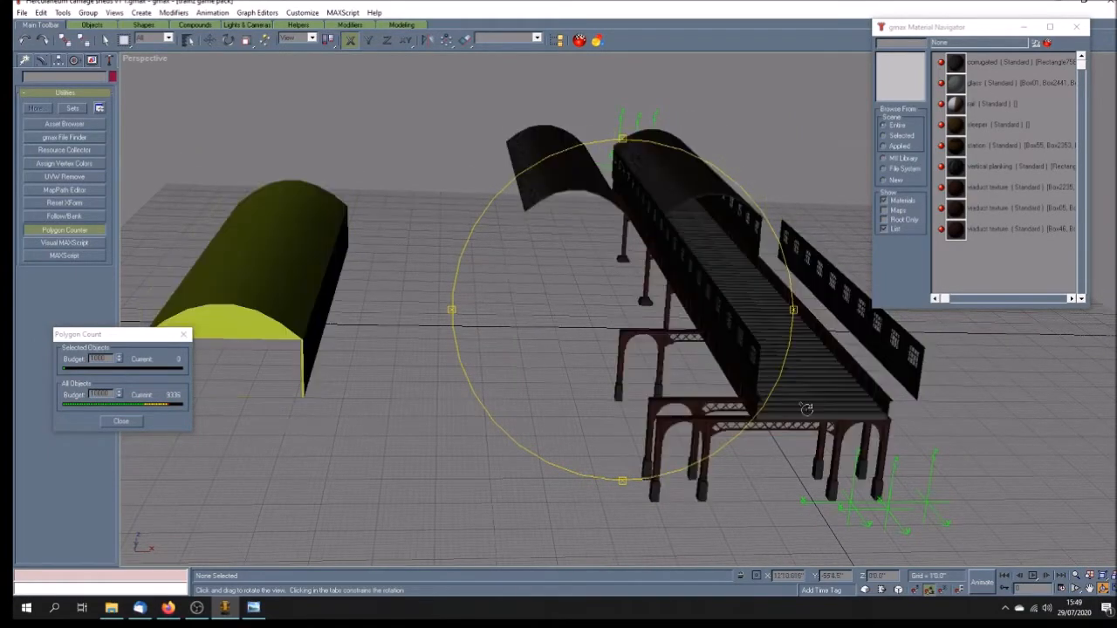
pyautogui.moveTo(715, 361)
pyautogui.mouseDown()
pyautogui.moveTo(685, 350)
pyautogui.moveTo(720, 366)
pyautogui.mouseUp()
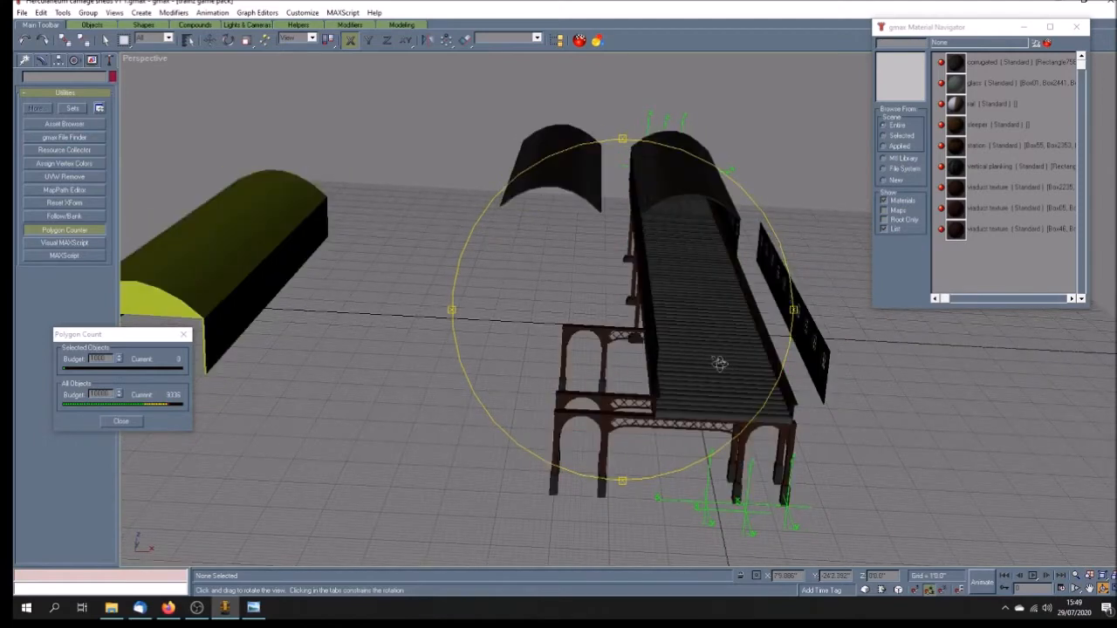
# - Select the copied far-side windowed wall and set its X position to -18'0.0"
pyautogui.click(105, 41)
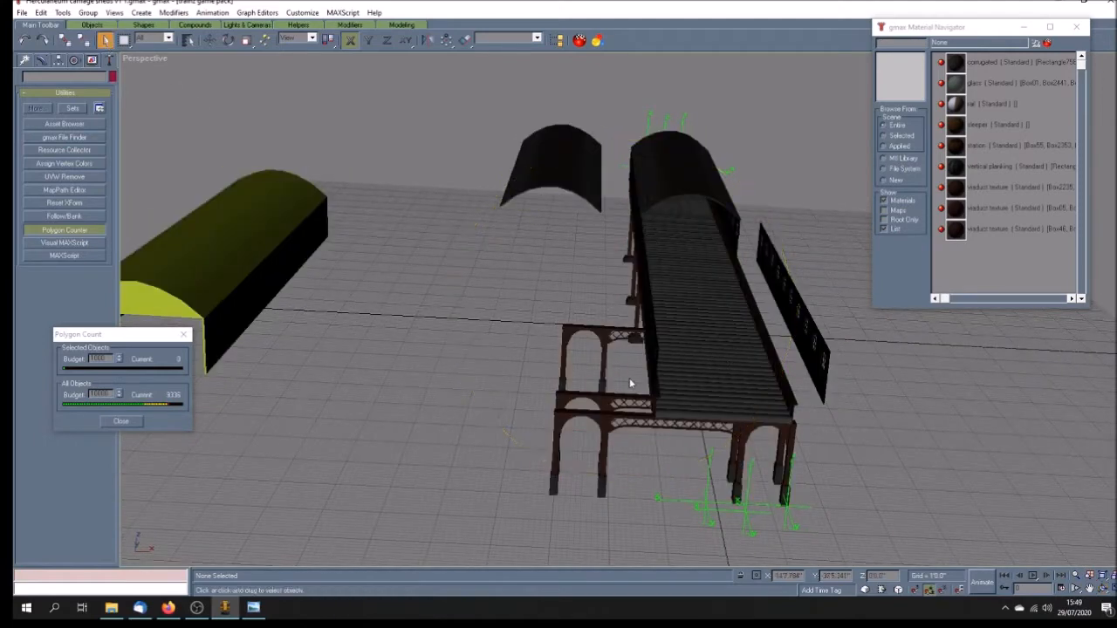
pyautogui.click(655, 348)
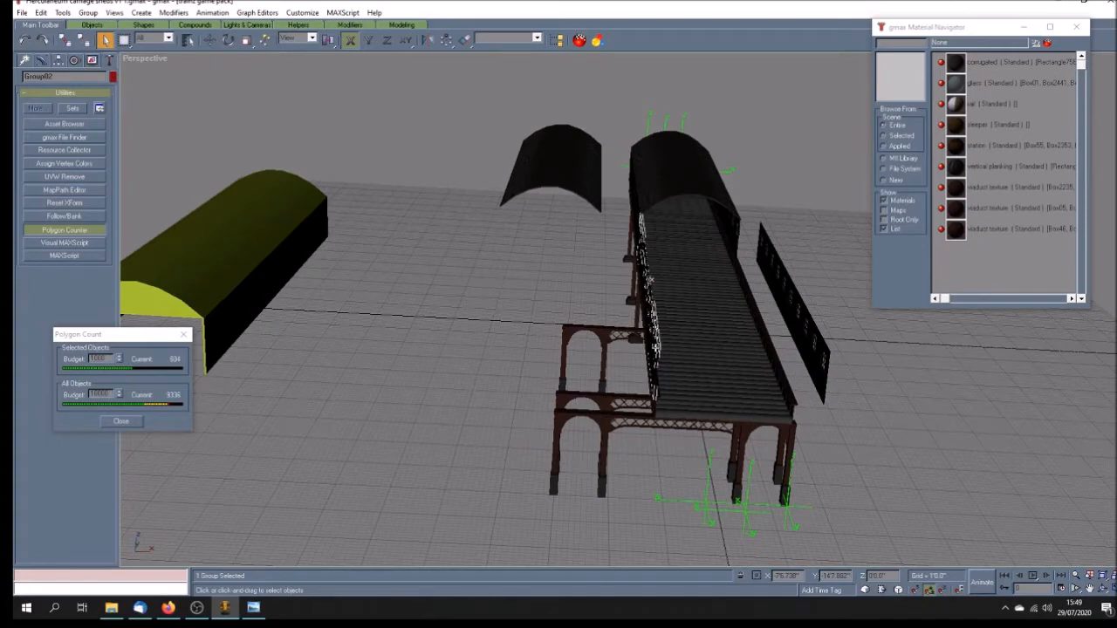
pyautogui.click(211, 40)
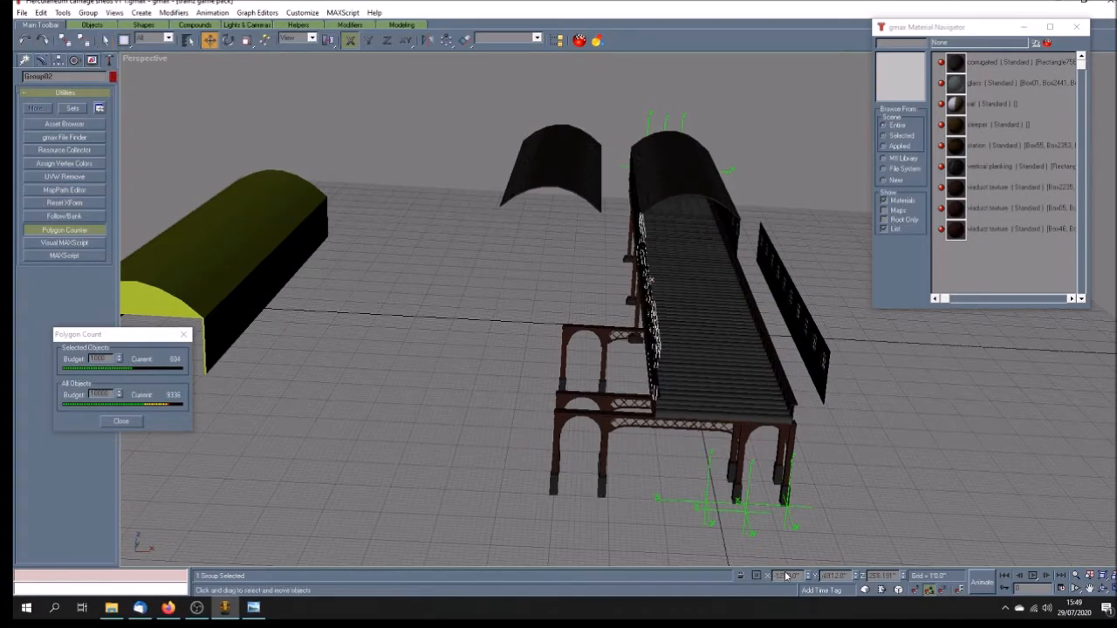
pyautogui.click(826, 398)
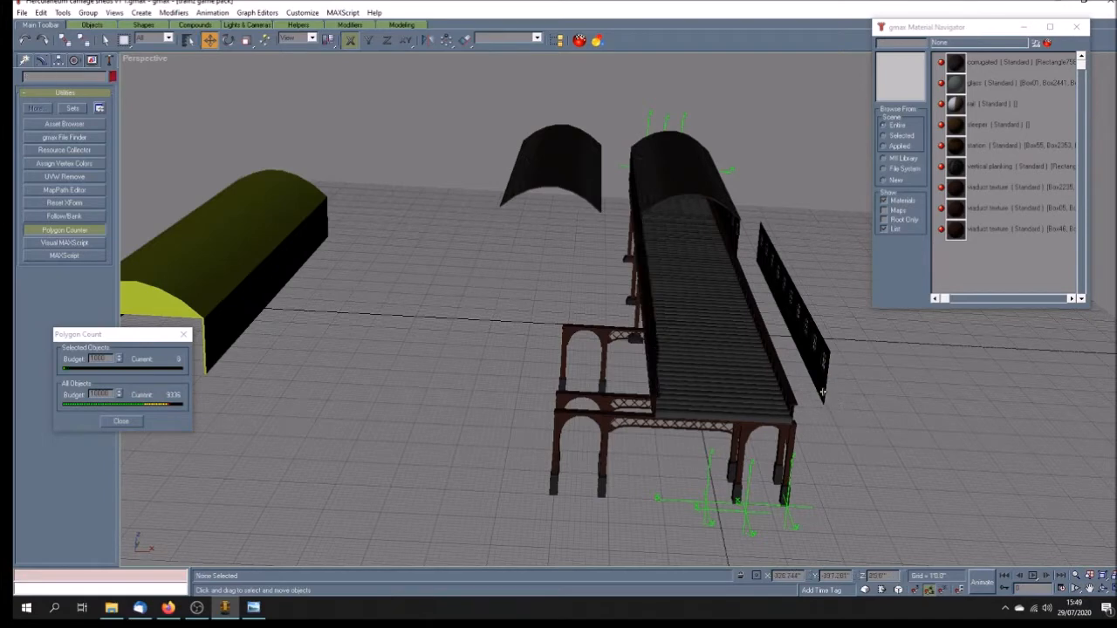
pyautogui.click(656, 343)
pyautogui.doubleClick(786, 576)
pyautogui.write('10')
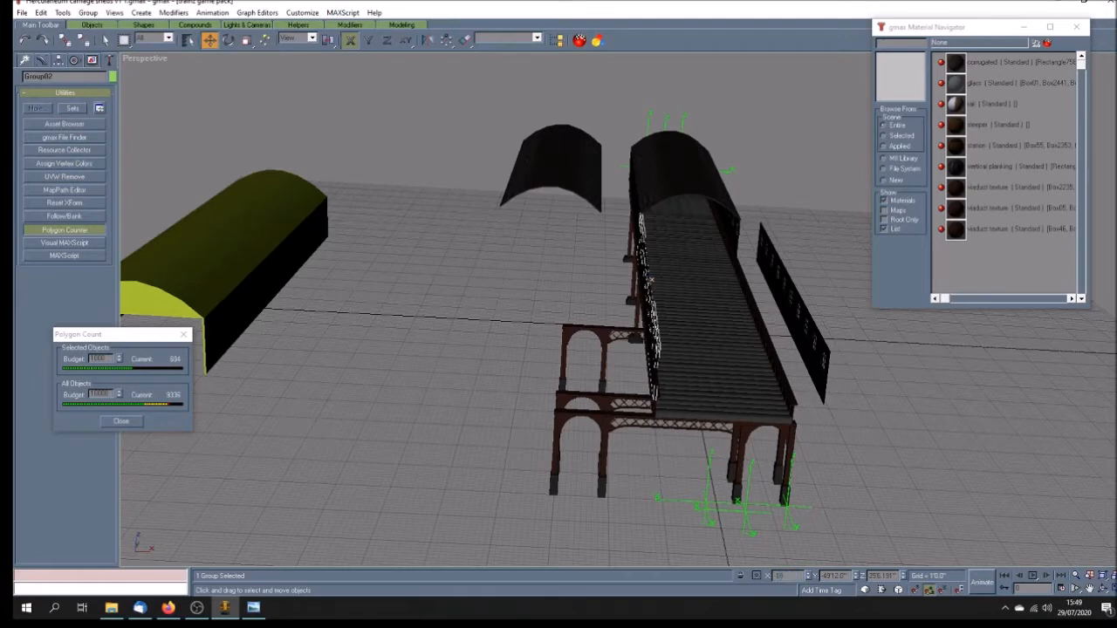
pyautogui.press('Return')
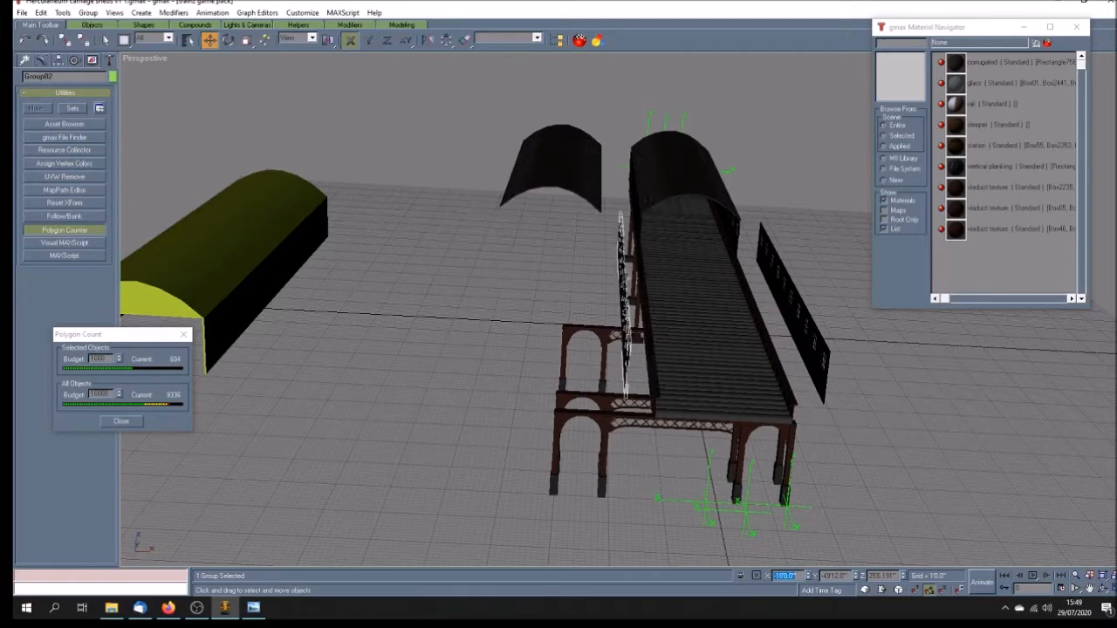
# - Compare the model's roofed end with the shed in Herculaneum dock station6.jpg, station5.jpg and station4.jpg, then return to gmax
pyautogui.click(1103, 590)
pyautogui.moveTo(742, 279)
pyautogui.mouseDown()
pyautogui.moveTo(591, 264)
pyautogui.moveTo(649, 274)
pyautogui.moveTo(641, 288)
pyautogui.moveTo(654, 262)
pyautogui.moveTo(659, 274)
pyautogui.mouseUp()
pyautogui.click(253, 608)
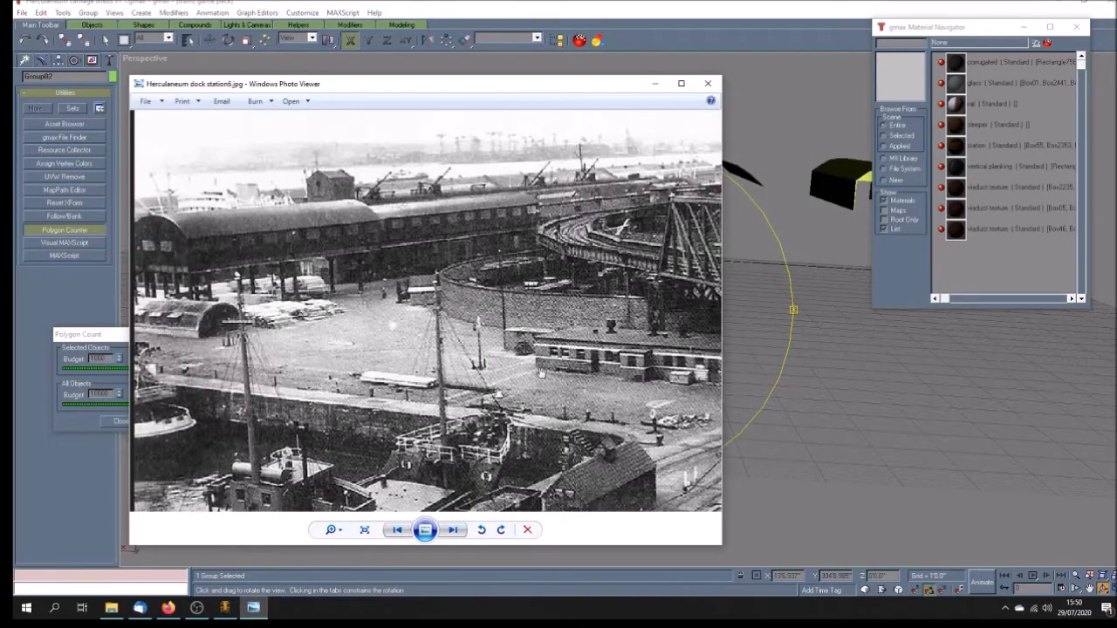
pyautogui.press('Left')
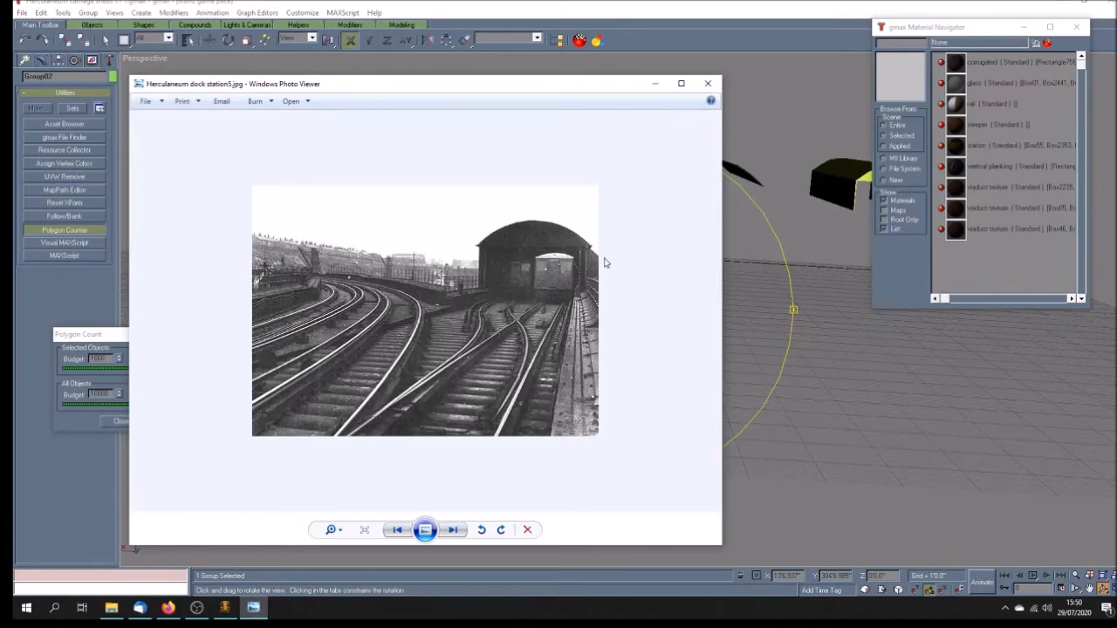
pyautogui.press('Left')
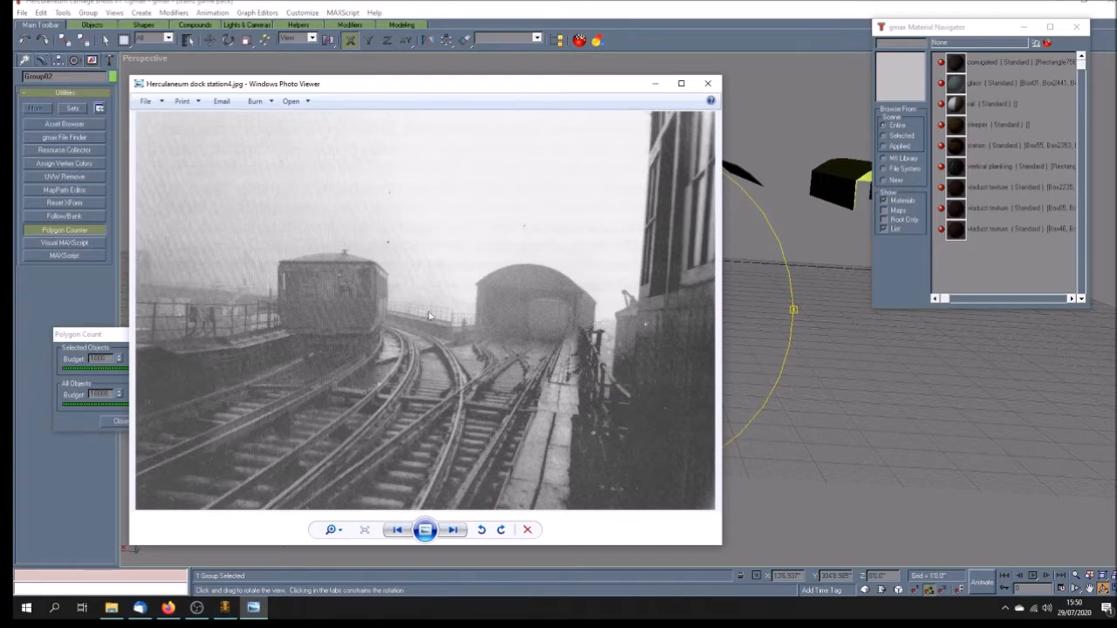
pyautogui.press('Right')
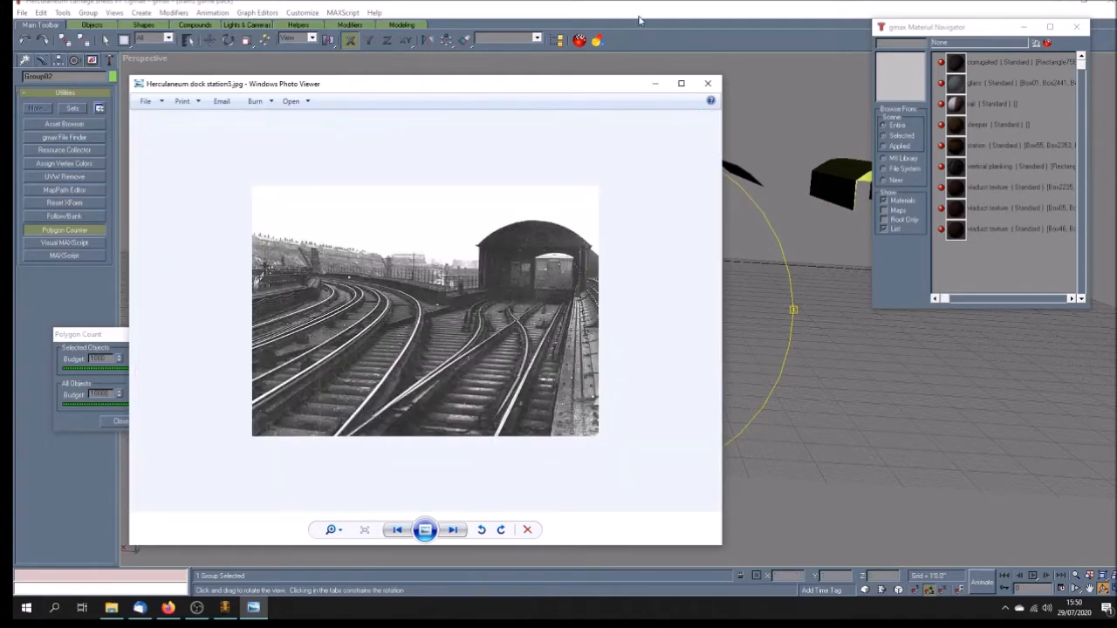
pyautogui.click(655, 84)
pyautogui.moveTo(646, 283)
pyautogui.mouseDown()
pyautogui.moveTo(663, 262)
pyautogui.moveTo(650, 296)
pyautogui.moveTo(650, 277)
pyautogui.mouseUp()
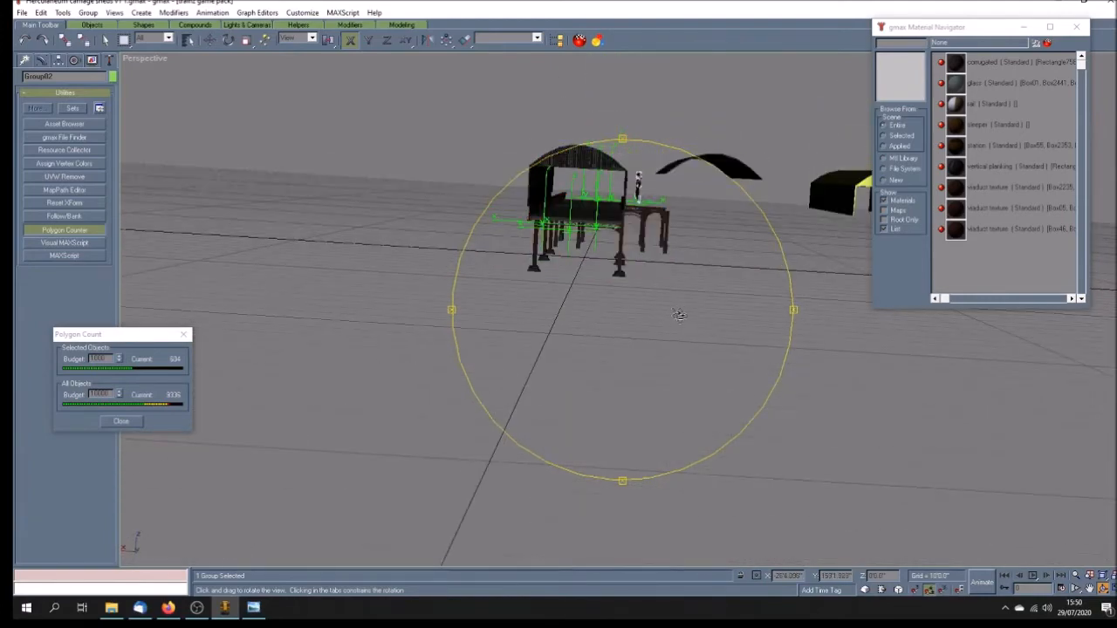
pyautogui.click(253, 608)
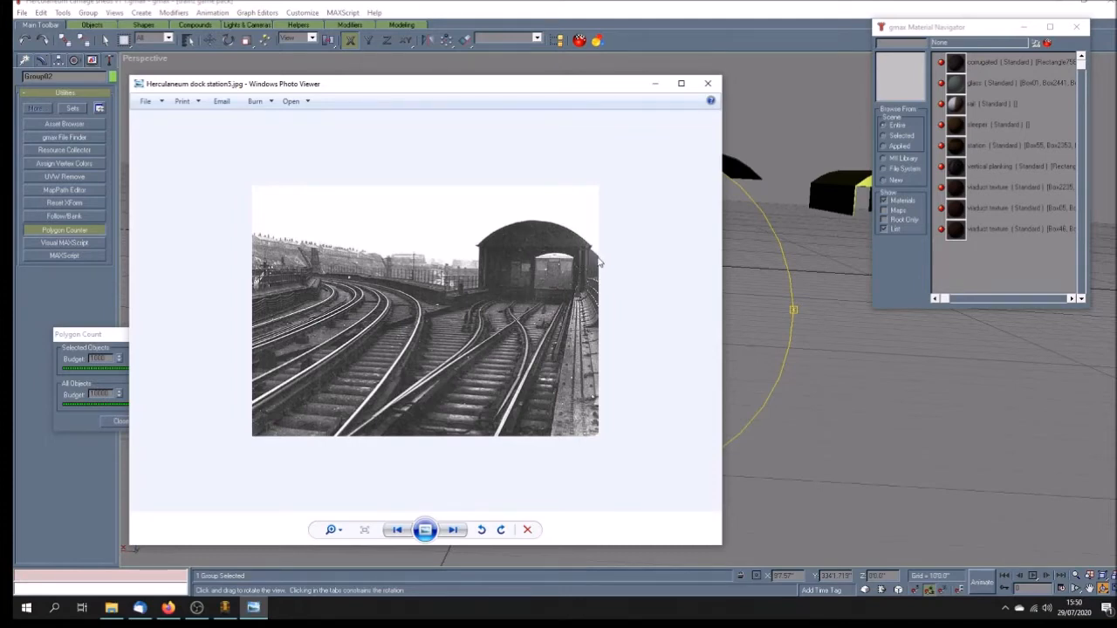
pyautogui.press('Left')
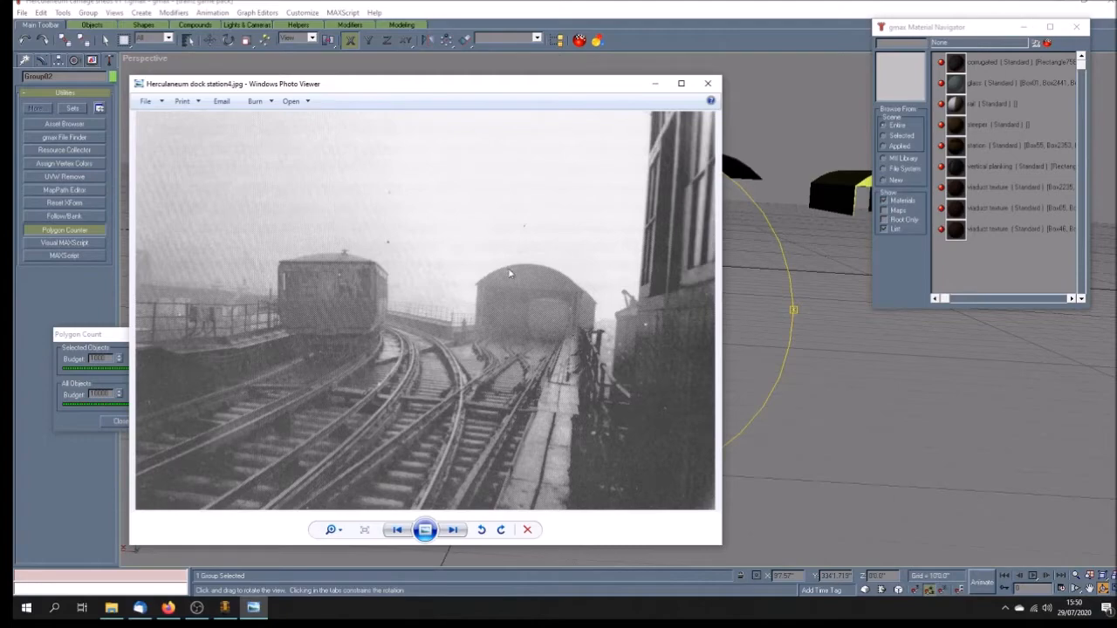
pyautogui.hotkey('alt', 'Tab')
# - Delete the helper objects at both ends of the shed and save the scene
pyautogui.moveTo(593, 316)
pyautogui.mouseDown()
pyautogui.moveTo(676, 224)
pyautogui.moveTo(669, 253)
pyautogui.moveTo(533, 267)
pyautogui.mouseUp()
pyautogui.scroll(-5, 533, 267)
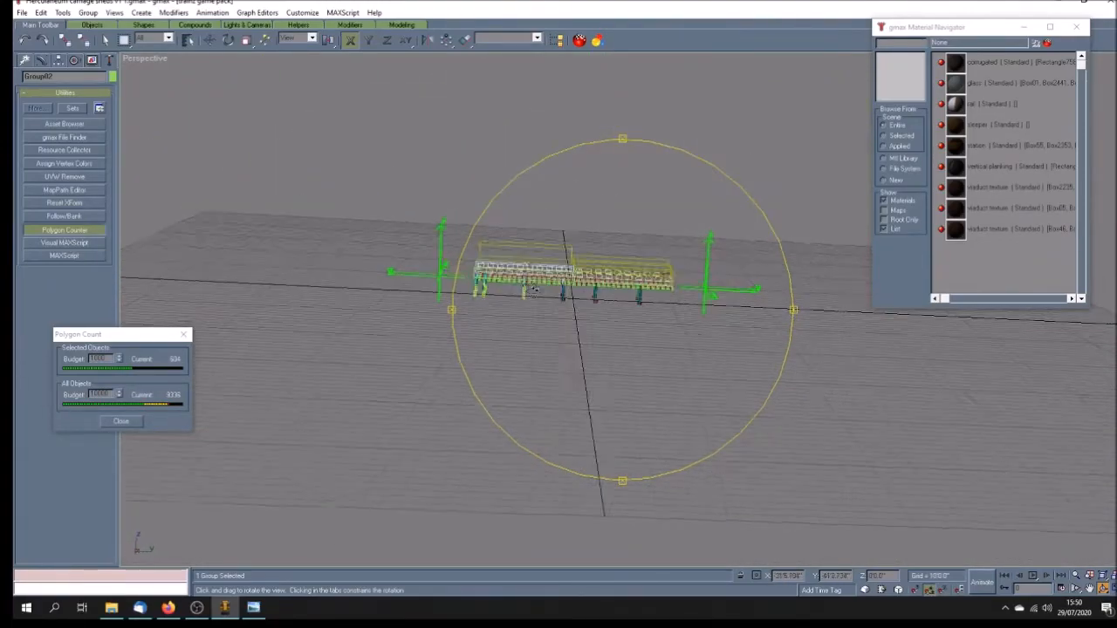
pyautogui.scroll(4, 521, 336)
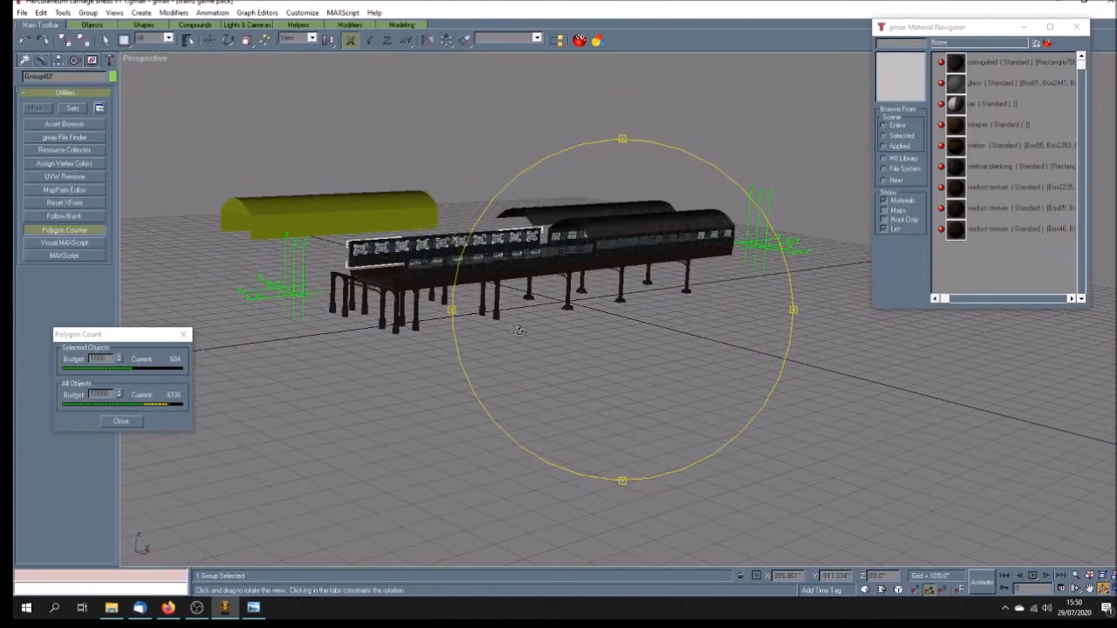
pyautogui.scroll(2, 519, 330)
pyautogui.scroll(-2, 522, 335)
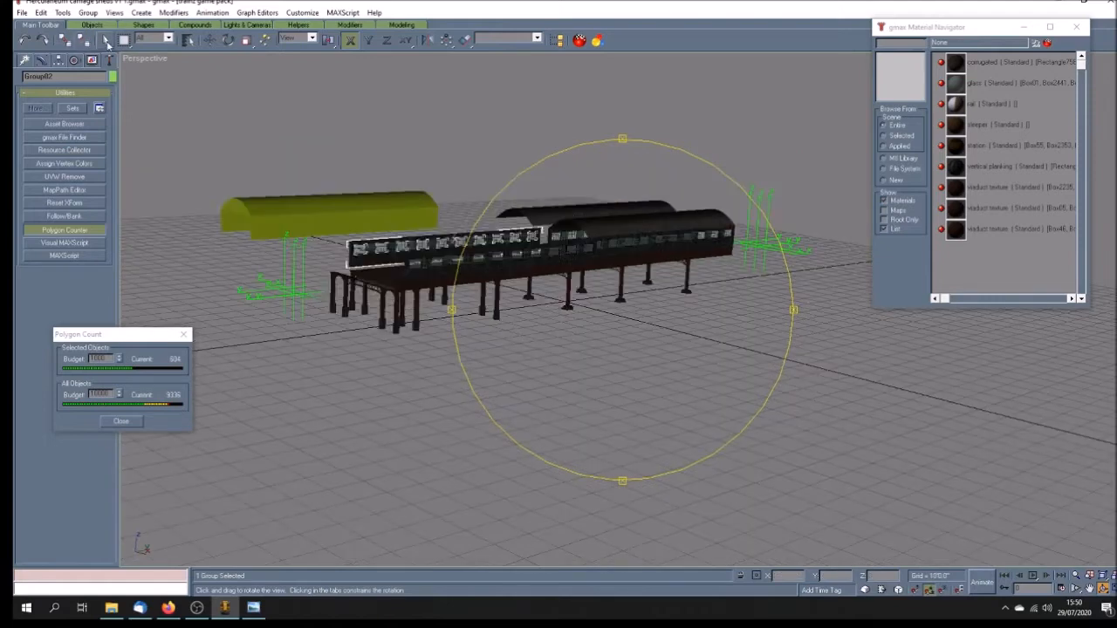
pyautogui.click(106, 41)
pyautogui.moveTo(260, 280); pyautogui.dragTo(316, 333)
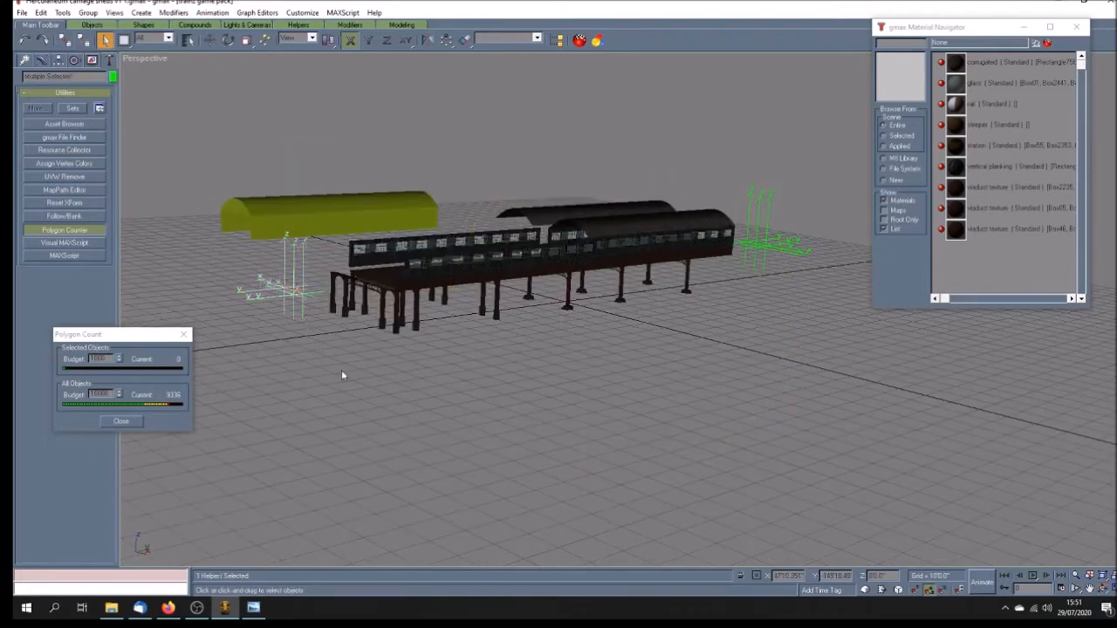
pyautogui.press('Delete')
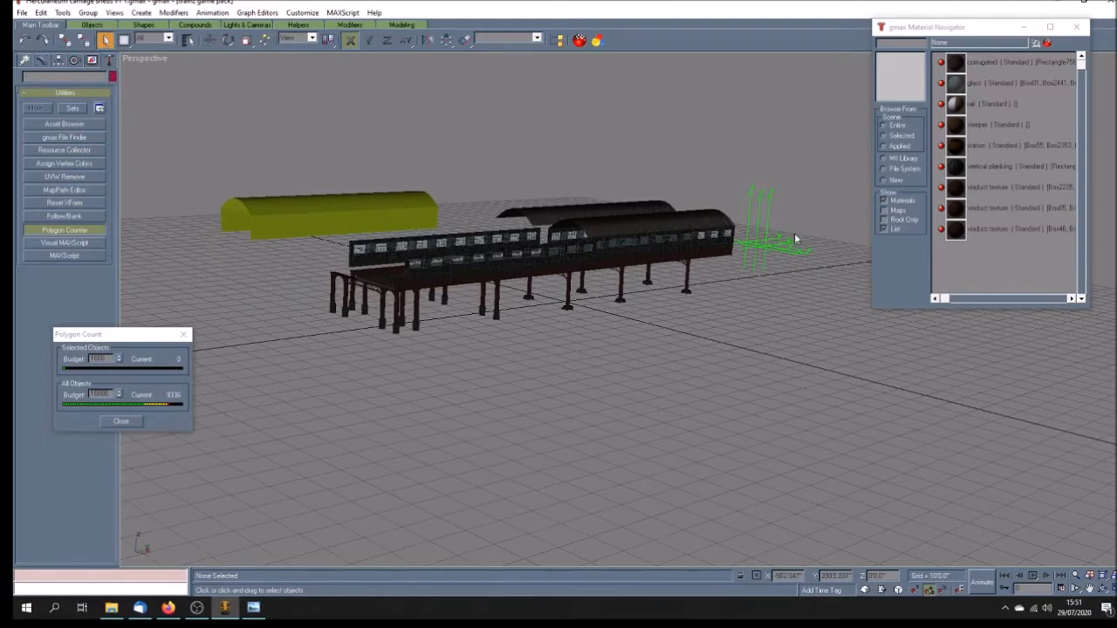
pyautogui.moveTo(746, 281); pyautogui.dragTo(748, 280)
pyautogui.press('Delete')
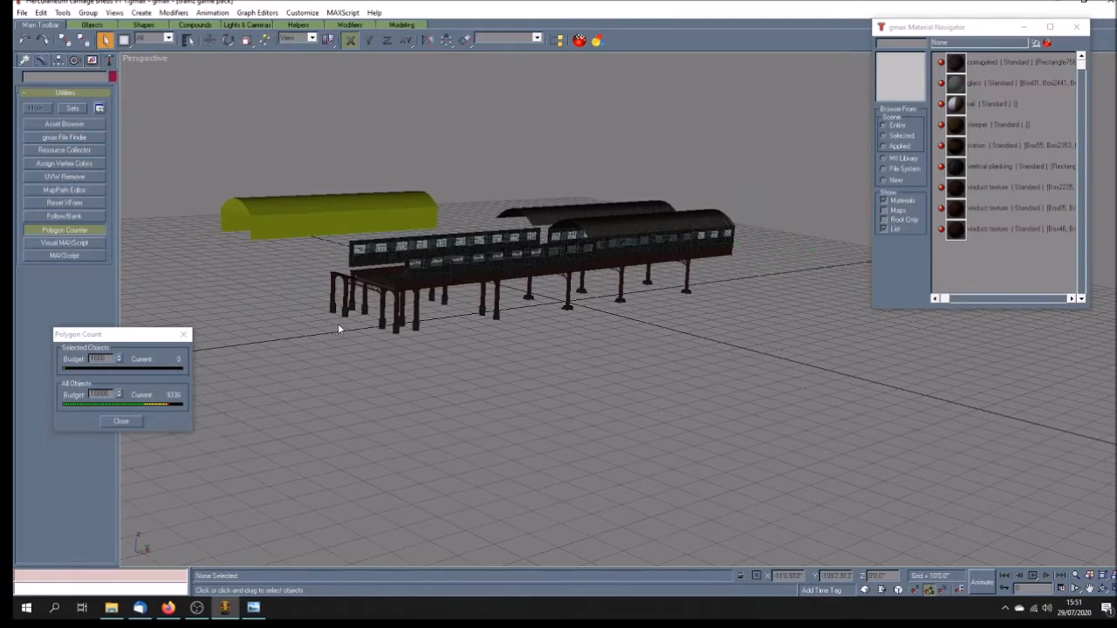
pyautogui.click(22, 12)
pyautogui.click(31, 68)
# - Set the X position of the third trestle from the unroofed end to 0'0.0" and align its pivot to the world
pyautogui.click(494, 315)
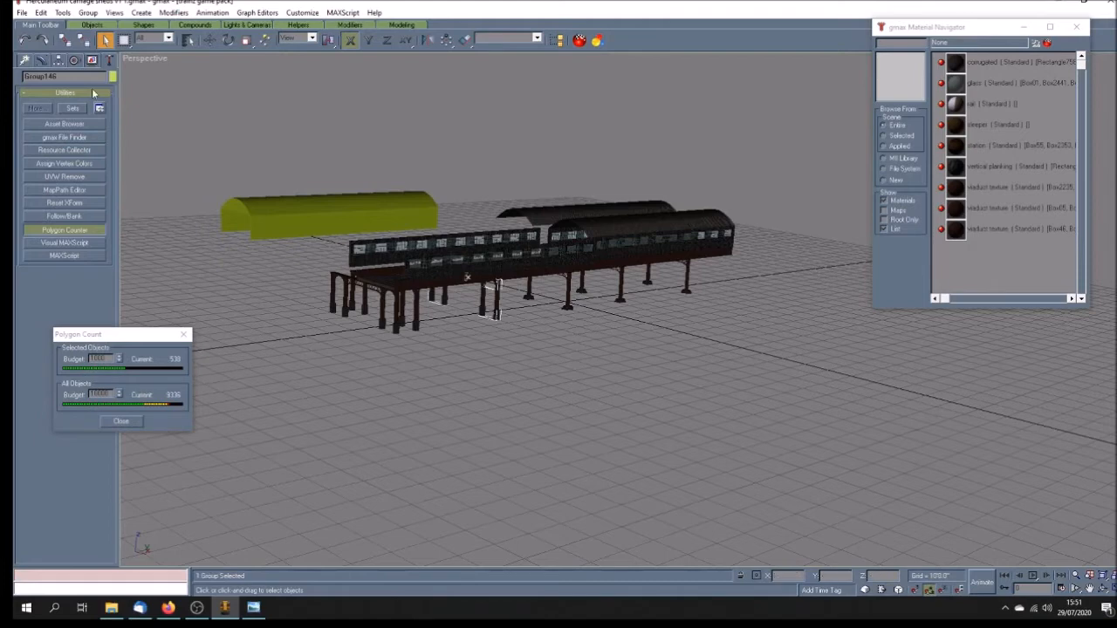
pyautogui.click(209, 40)
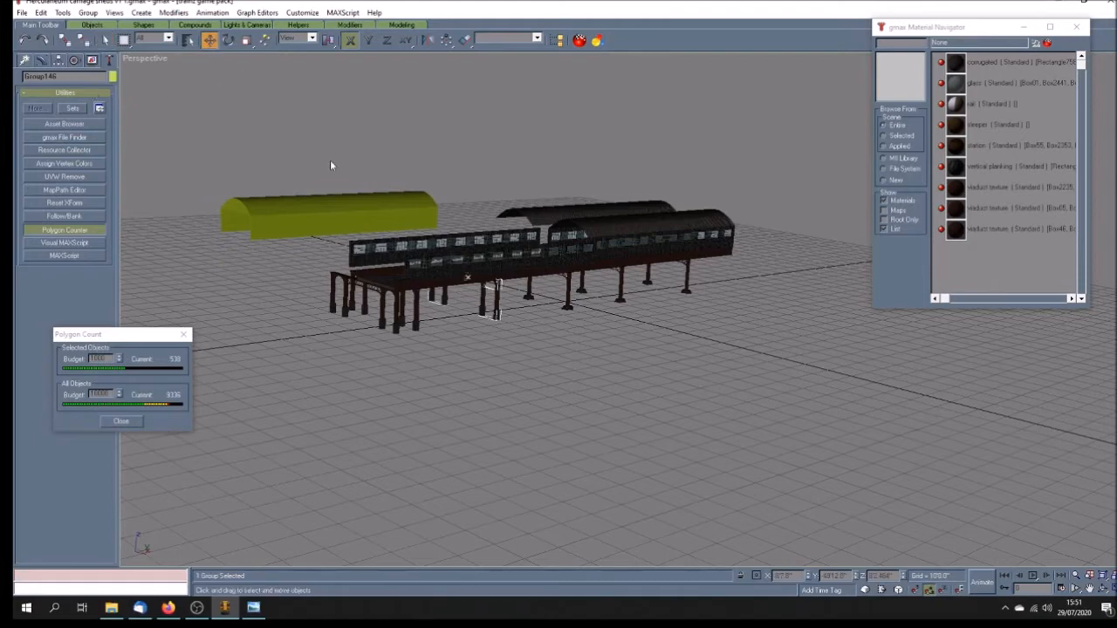
pyautogui.doubleClick(783, 576)
pyautogui.write('20')
pyautogui.press('Return')
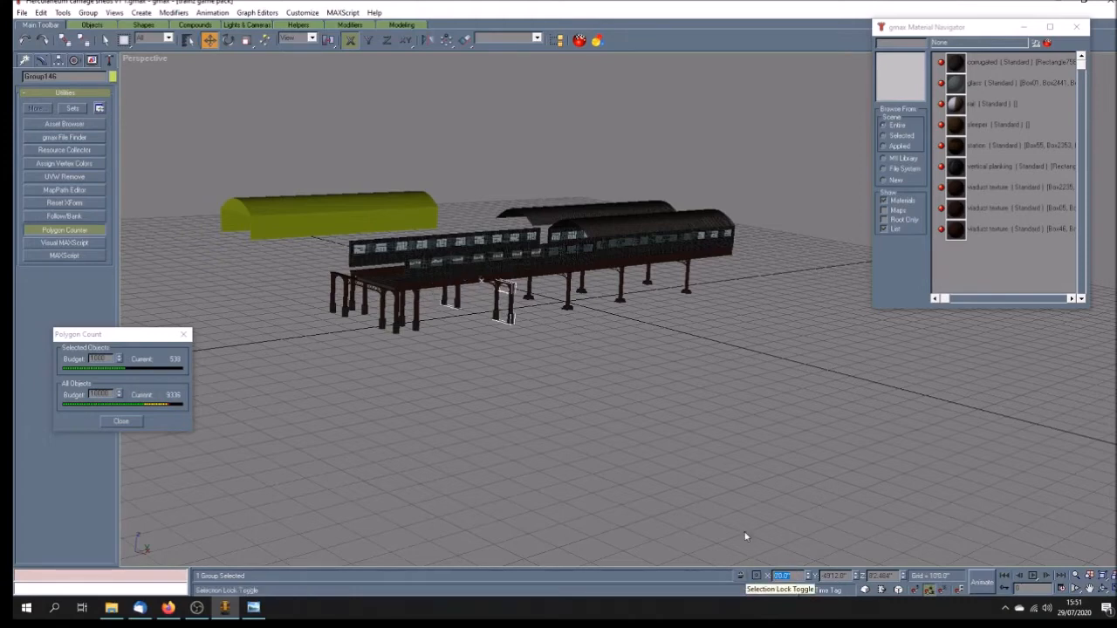
pyautogui.click(58, 60)
pyautogui.click(68, 134)
pyautogui.click(83, 223)
pyautogui.click(89, 132)
pyautogui.click(491, 412)
# - Set the X positions of the second trestle and the end trestle at the unroofed end to 0'0.0"
pyautogui.click(416, 328)
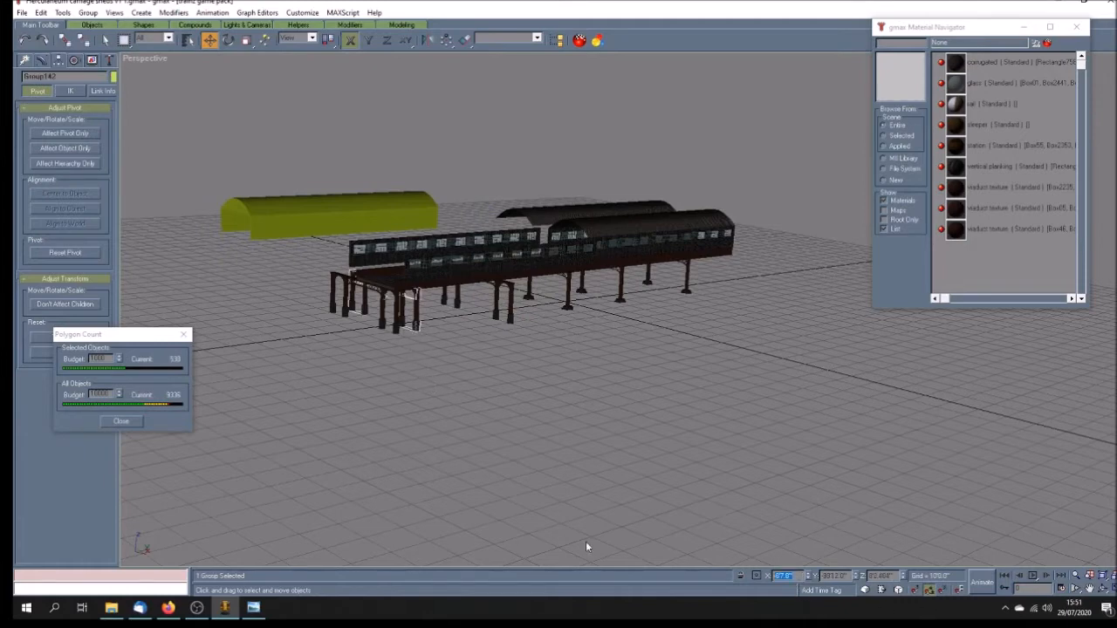
pyautogui.write('20')
pyautogui.press('Return')
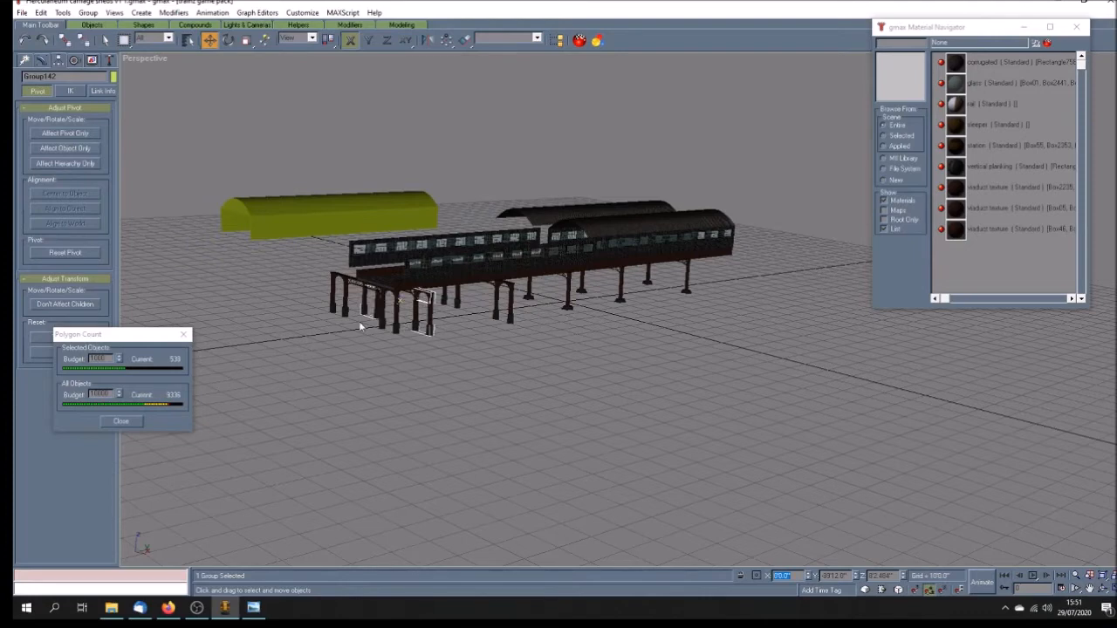
pyautogui.click(395, 326)
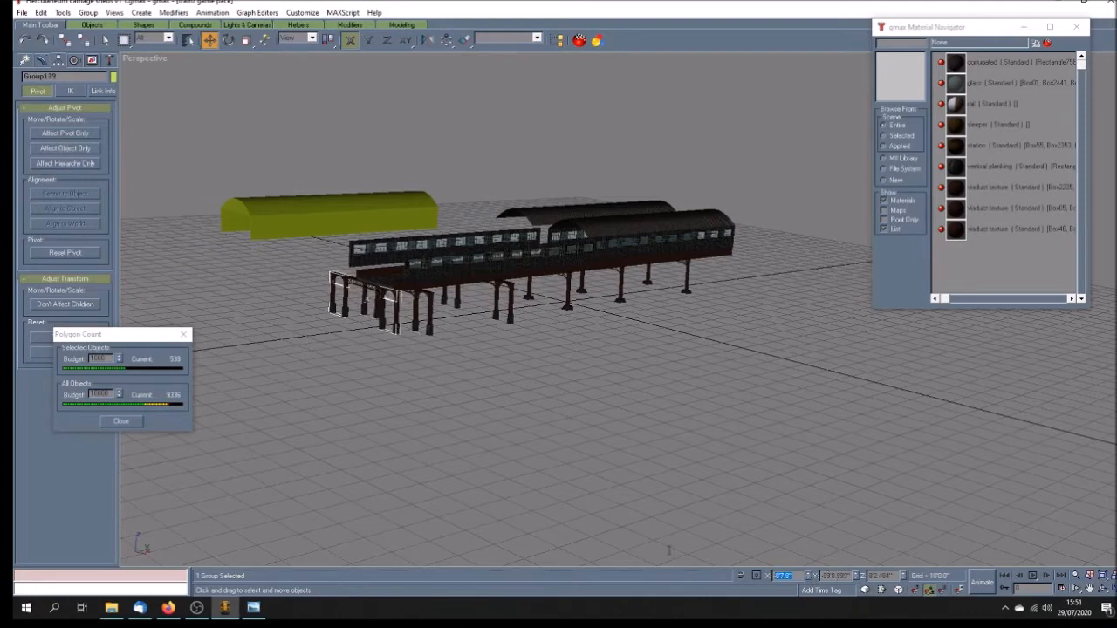
pyautogui.write('20')
pyautogui.press('Return')
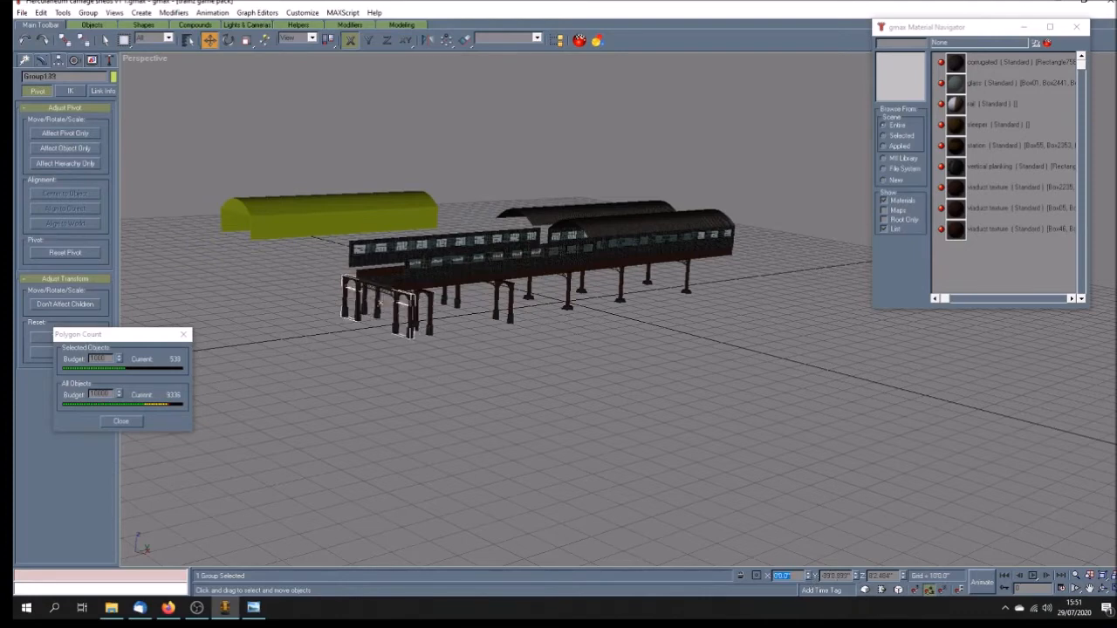
# - Examine the trestles' alignment under the deck from above the unroofed end, then clear the selection
pyautogui.click(1104, 590)
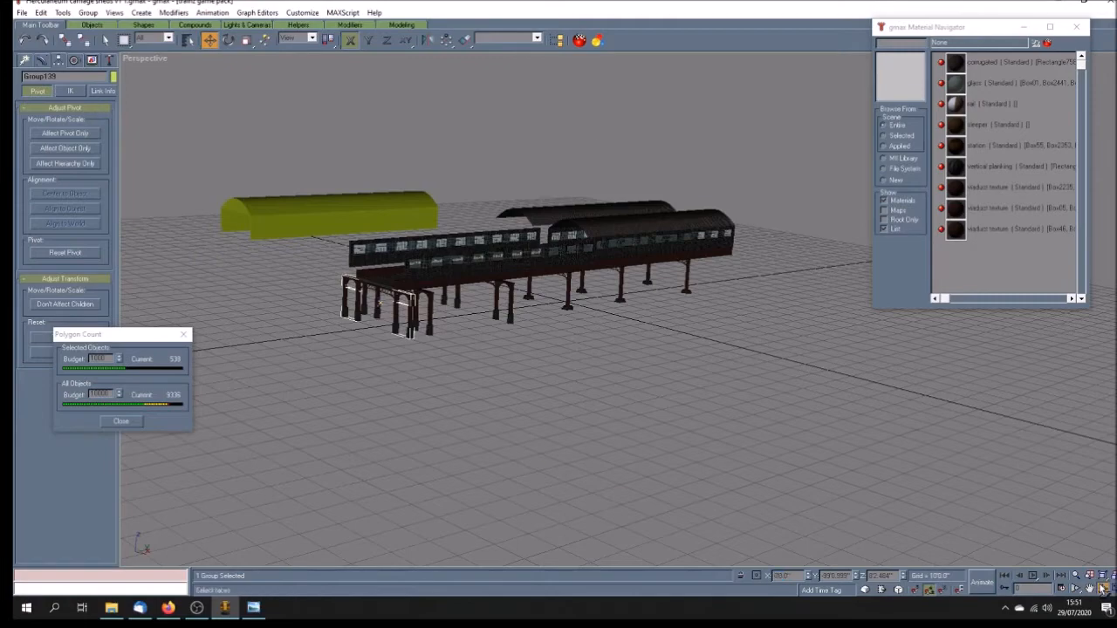
pyautogui.moveTo(541, 384)
pyautogui.mouseDown()
pyautogui.moveTo(605, 377)
pyautogui.moveTo(661, 391)
pyautogui.moveTo(660, 379)
pyautogui.moveTo(684, 370)
pyautogui.mouseUp()
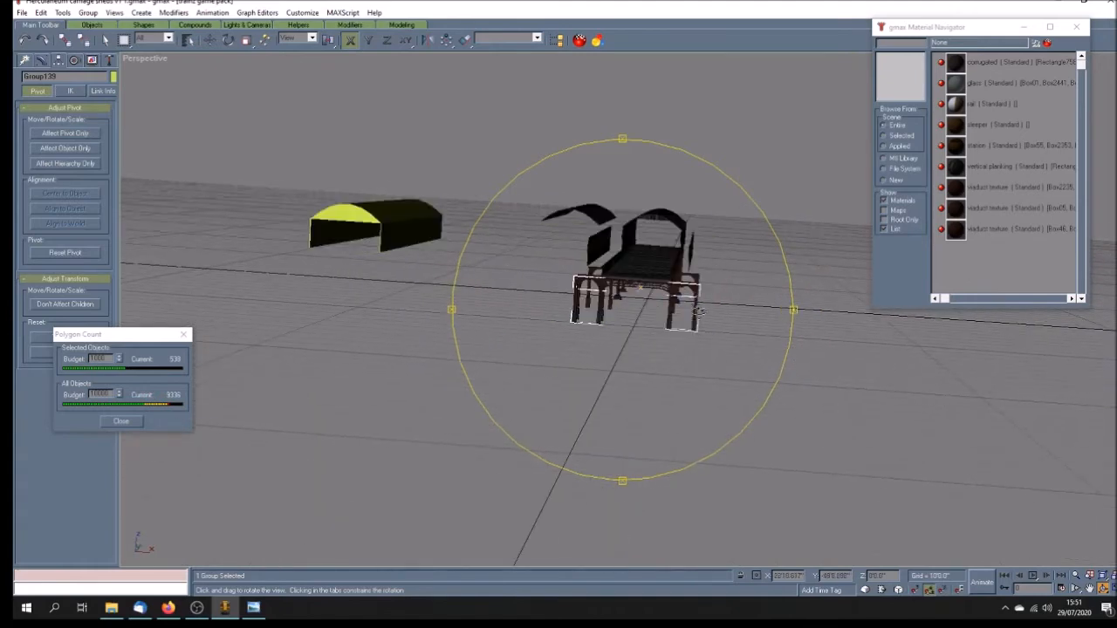
pyautogui.moveTo(696, 326)
pyautogui.mouseDown()
pyautogui.moveTo(677, 368)
pyautogui.moveTo(685, 409)
pyautogui.mouseUp()
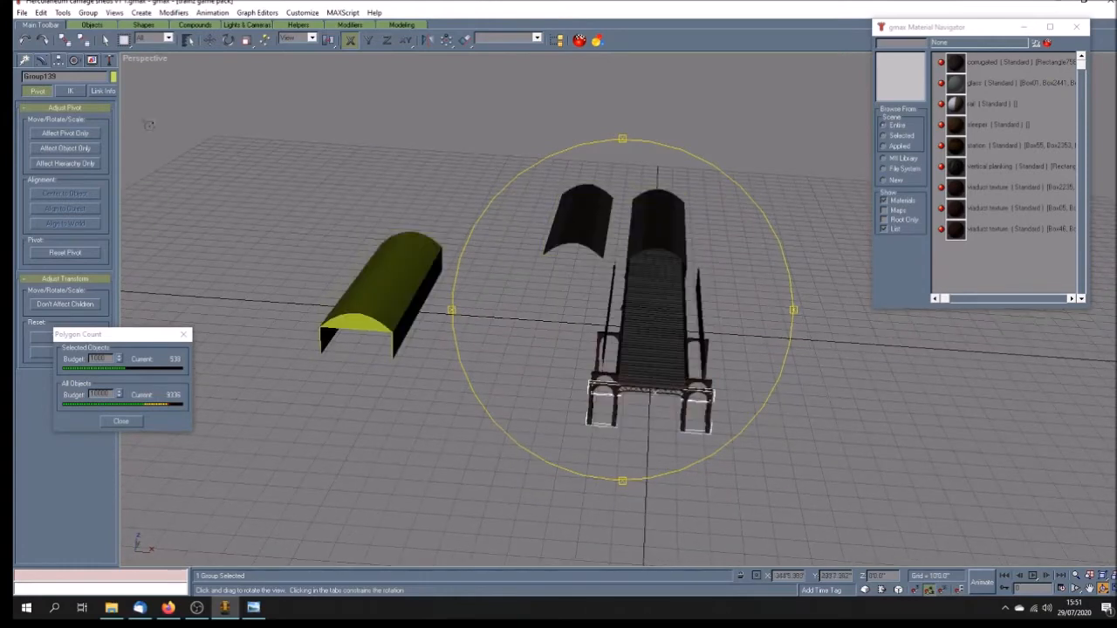
pyautogui.click(106, 40)
pyautogui.click(712, 429)
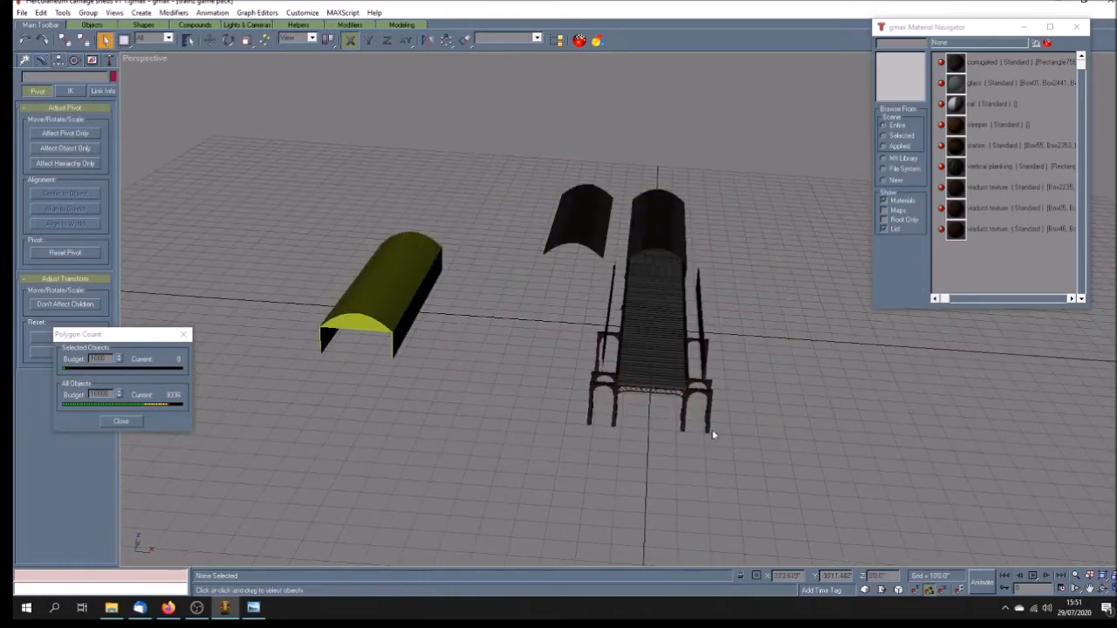
# - Examine the shed's shape and roof in the reference photos Herculaneum dock station4, station5 and station6
pyautogui.click(253, 607)
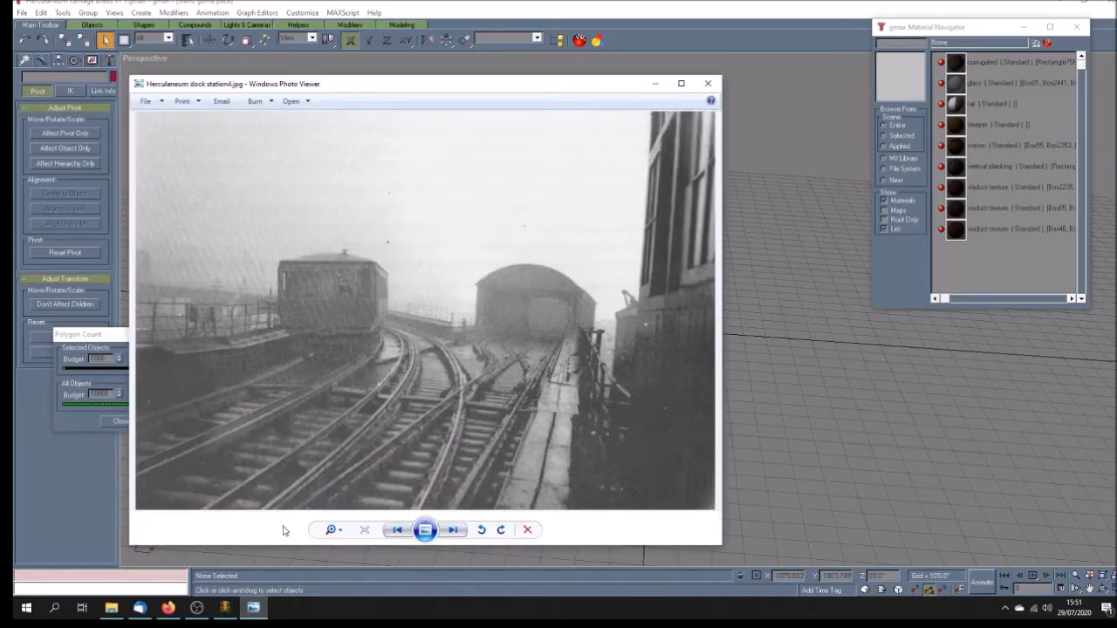
pyautogui.press('Left')
pyautogui.press('Right')
pyautogui.press('Right')
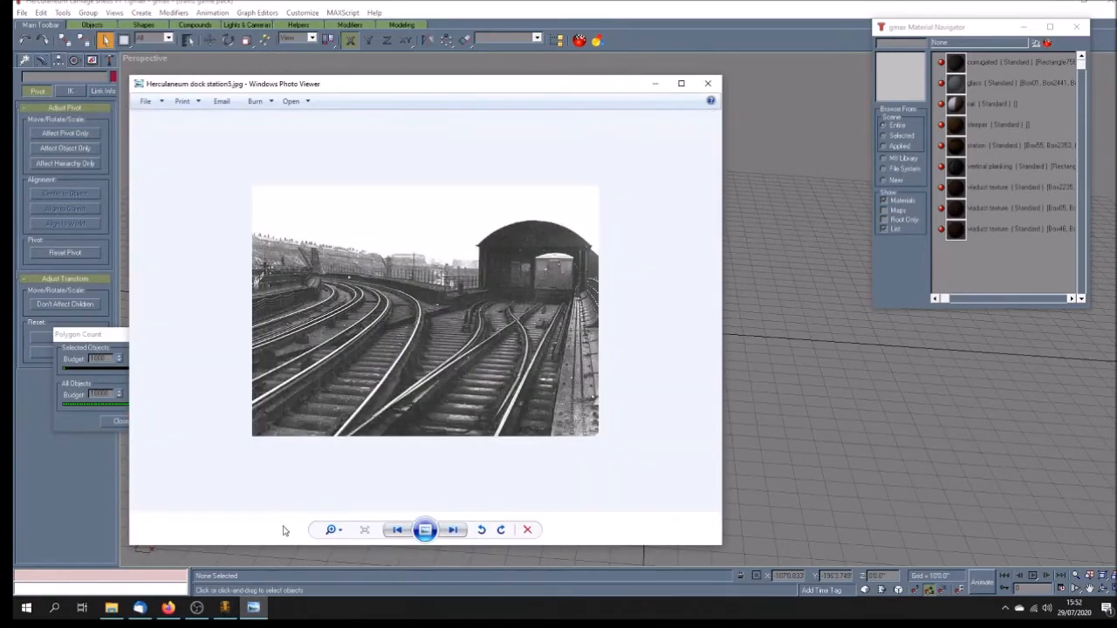
pyautogui.press('Right')
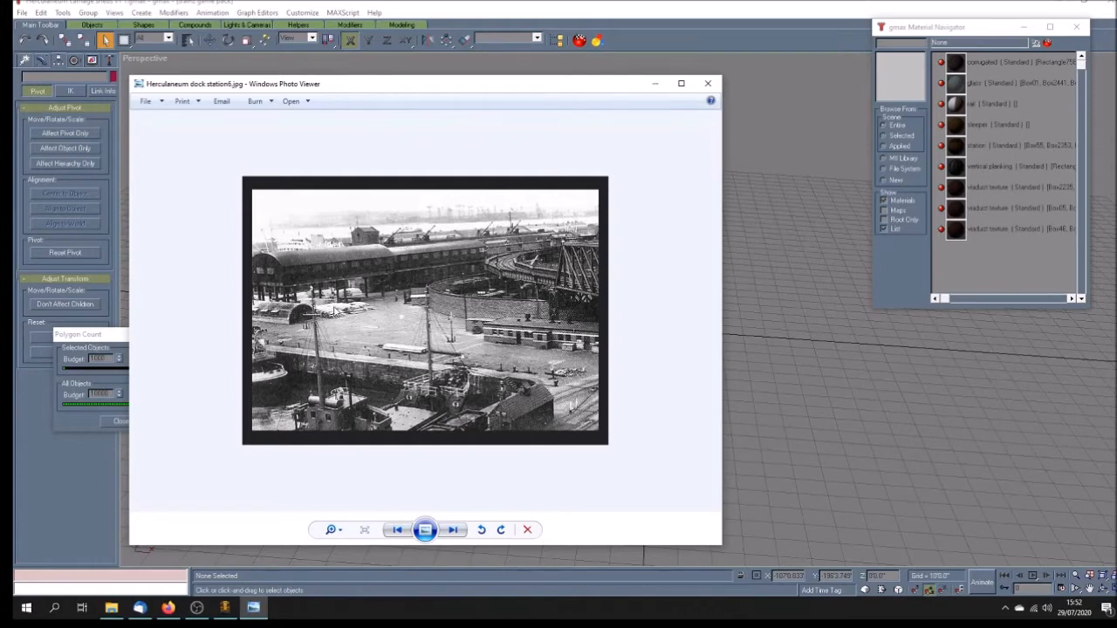
pyautogui.click(746, 42)
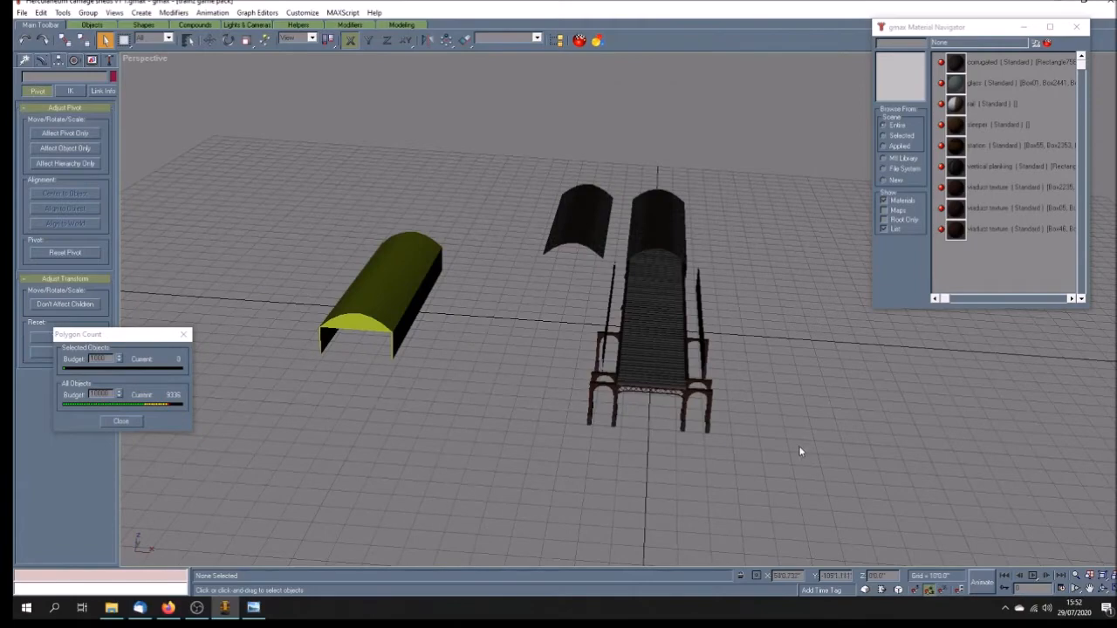
# - Examine the trestles along the shed, selecting the one near the section joint and the end one at the unroofed end
pyautogui.click(1101, 589)
pyautogui.moveTo(558, 410)
pyautogui.mouseDown()
pyautogui.moveTo(561, 386)
pyautogui.moveTo(598, 392)
pyautogui.moveTo(547, 366)
pyautogui.moveTo(560, 393)
pyautogui.mouseUp()
pyautogui.click(104, 41)
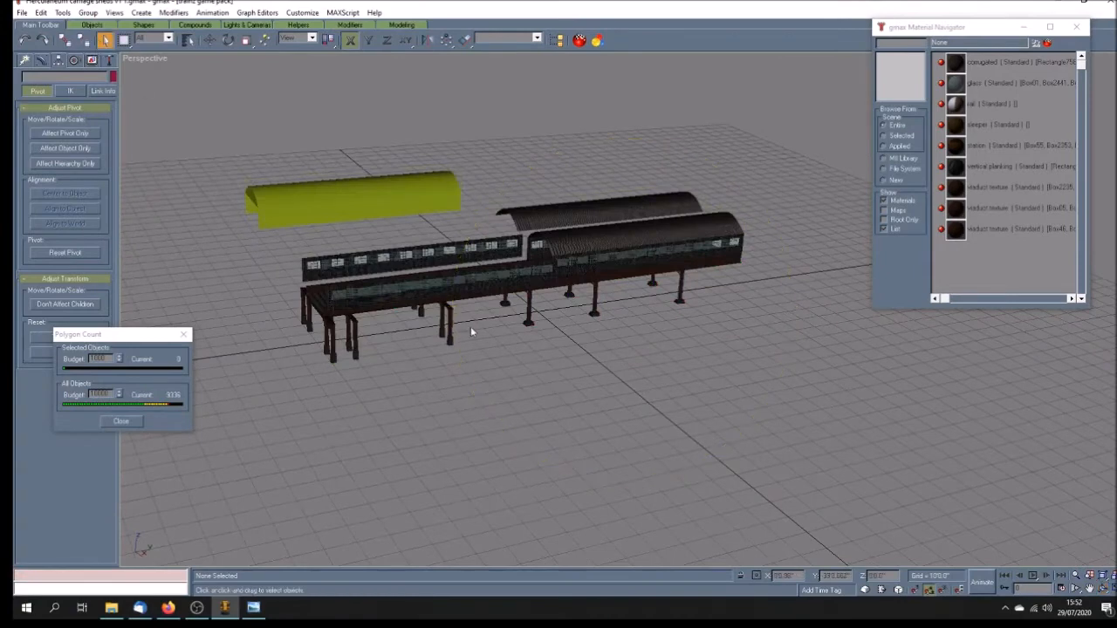
pyautogui.click(528, 316)
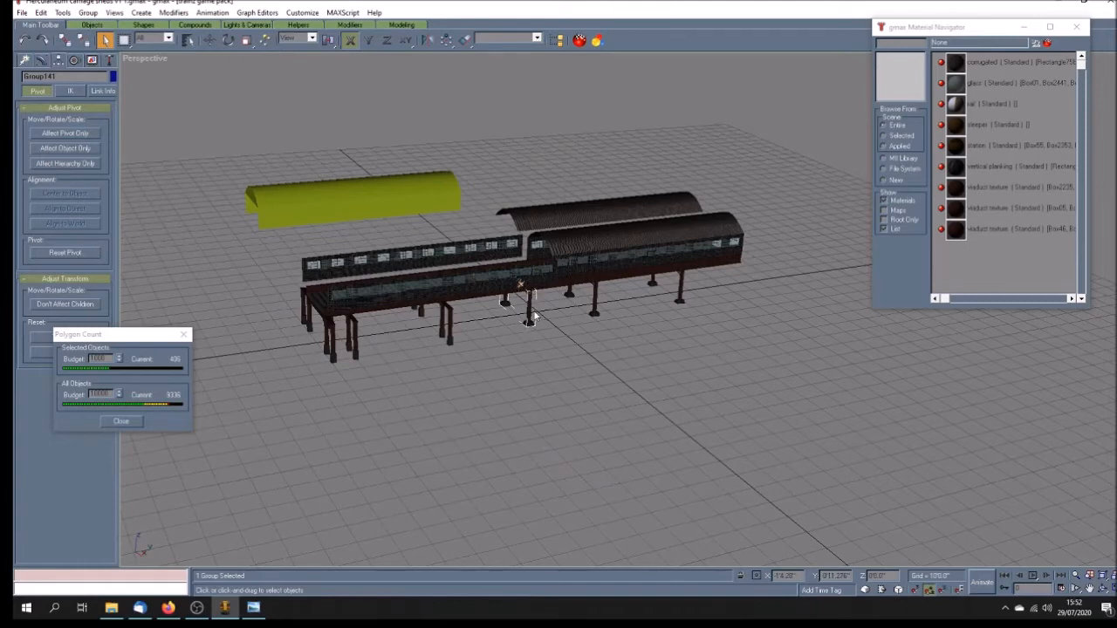
pyautogui.click(332, 352)
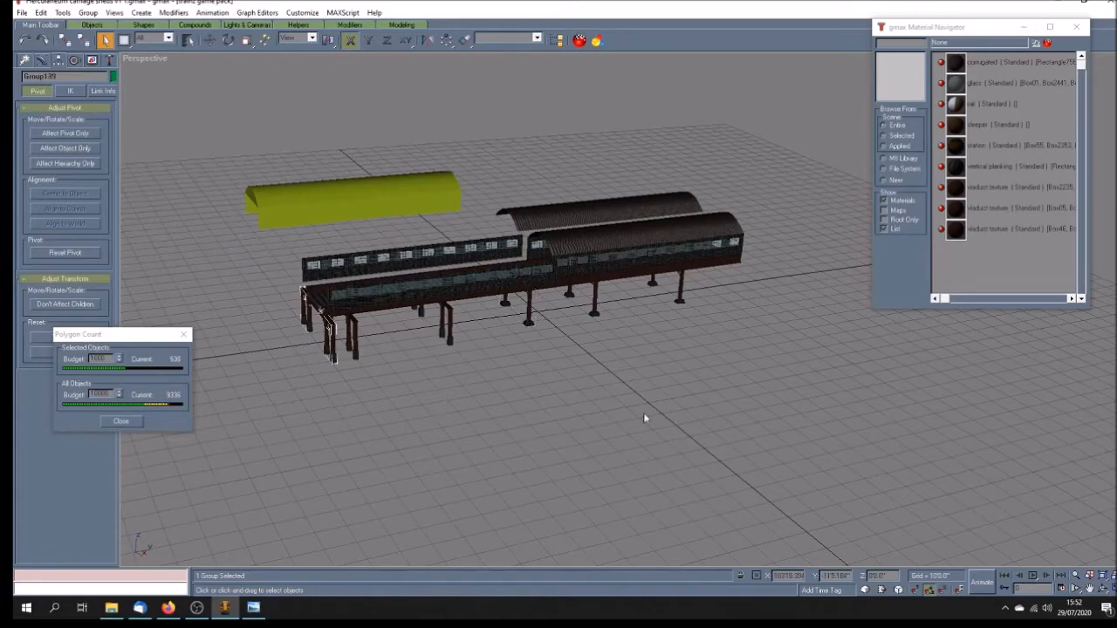
pyautogui.click(1104, 589)
pyautogui.moveTo(671, 410)
pyautogui.mouseDown()
pyautogui.moveTo(621, 381)
pyautogui.moveTo(657, 389)
pyautogui.moveTo(636, 408)
pyautogui.moveTo(623, 401)
pyautogui.moveTo(666, 426)
pyautogui.moveTo(647, 446)
pyautogui.moveTo(656, 445)
pyautogui.mouseUp()
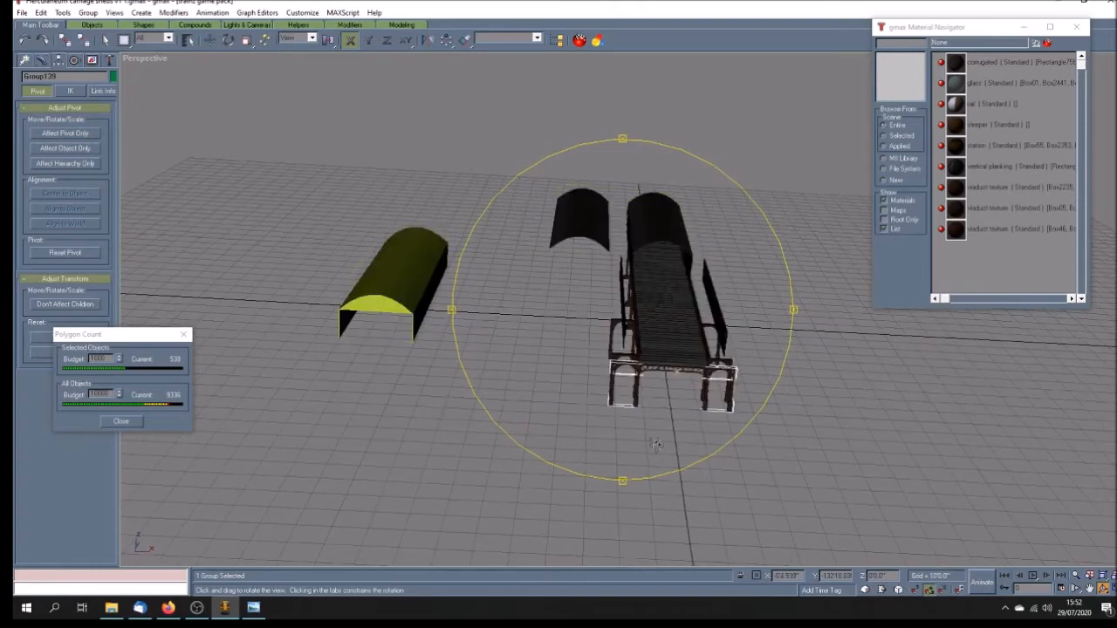
# - Set the X position of one outer windowed wall to 22' and the opposite outer wall to -21'12.0"
pyautogui.click(1090, 593)
pyautogui.click(1090, 590)
pyautogui.moveTo(698, 219); pyautogui.dragTo(686, 160)
pyautogui.scroll(-5, 686, 160)
pyautogui.moveTo(710, 200); pyautogui.dragTo(723, 217)
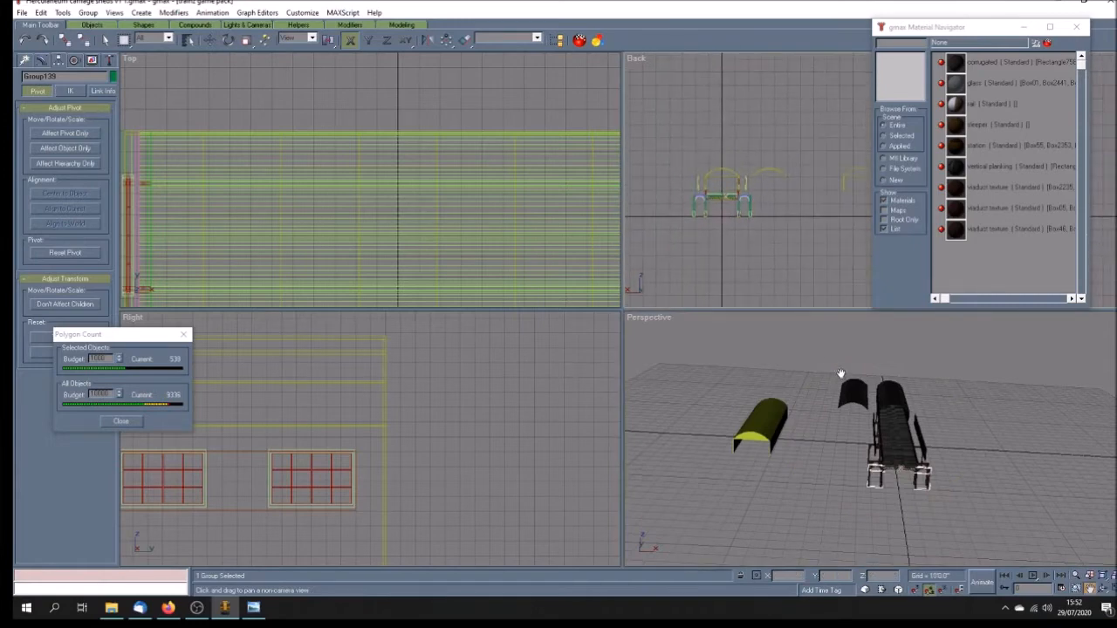
pyautogui.click(1103, 590)
pyautogui.moveTo(414, 343); pyautogui.dragTo(608, 300)
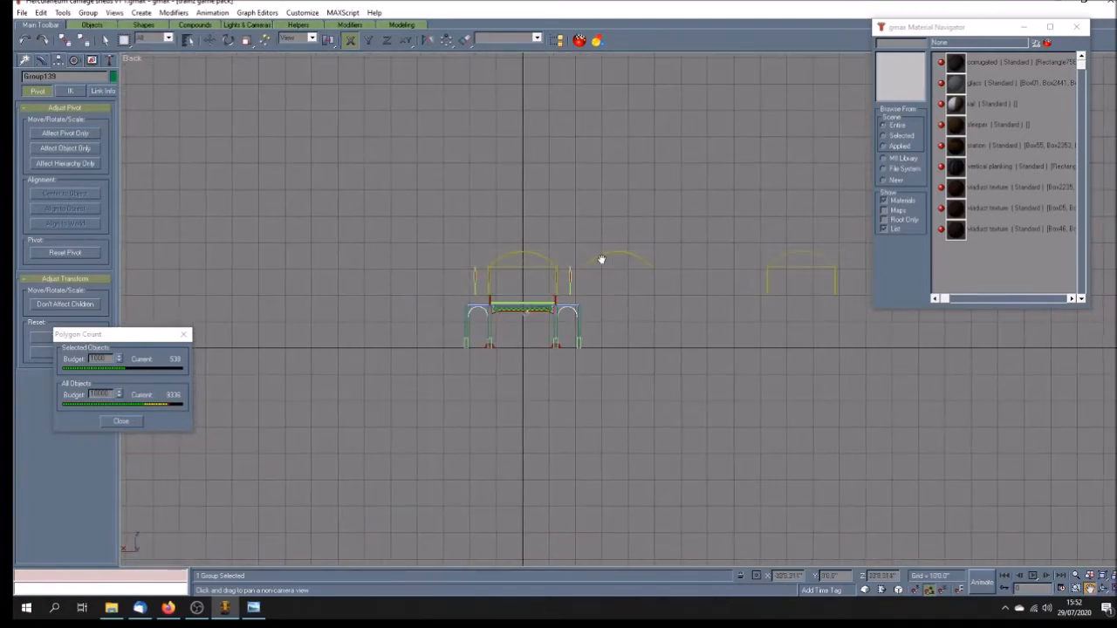
pyautogui.moveTo(536, 329); pyautogui.dragTo(559, 328)
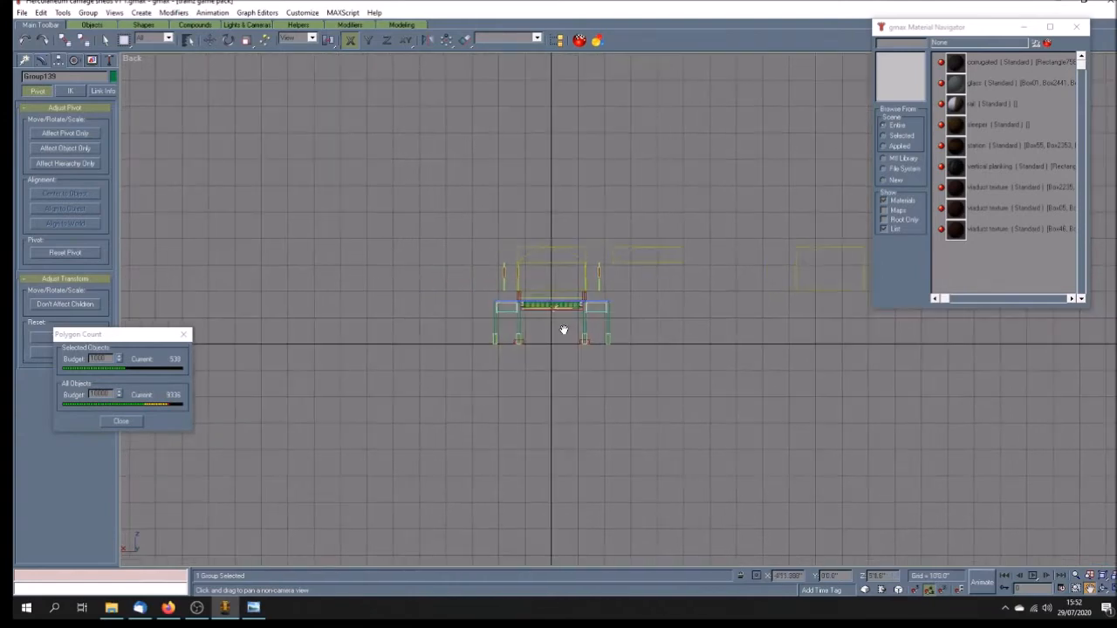
pyautogui.scroll(2, 562, 324)
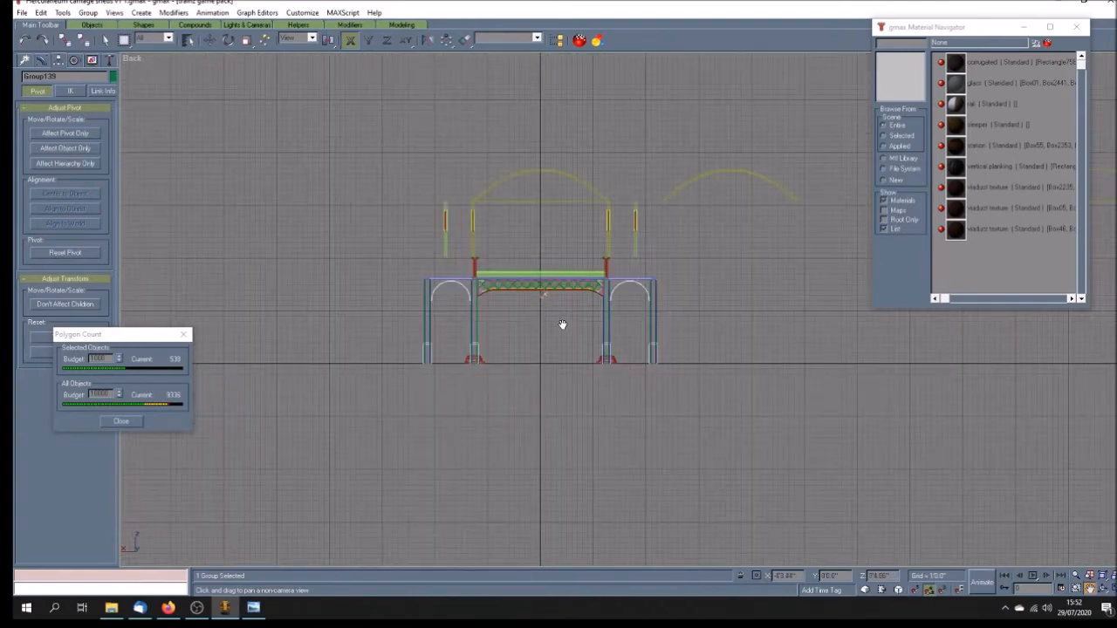
pyautogui.scroll(2, 564, 324)
pyautogui.click(209, 40)
pyautogui.click(329, 130)
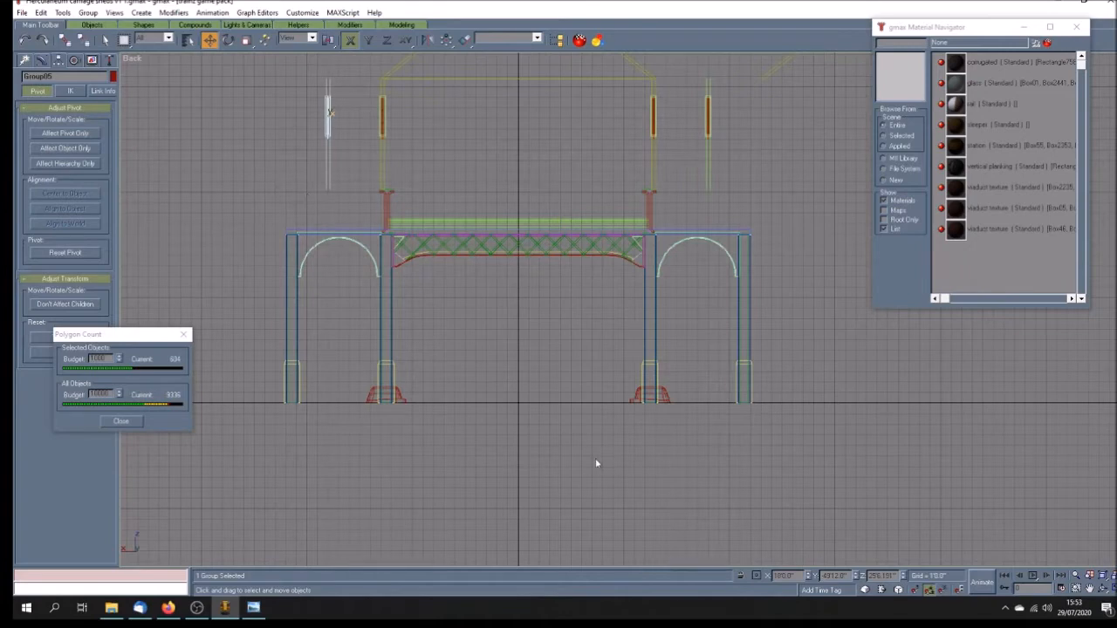
pyautogui.doubleClick(796, 574)
pyautogui.write('22')
pyautogui.press('Return')
pyautogui.click(707, 183)
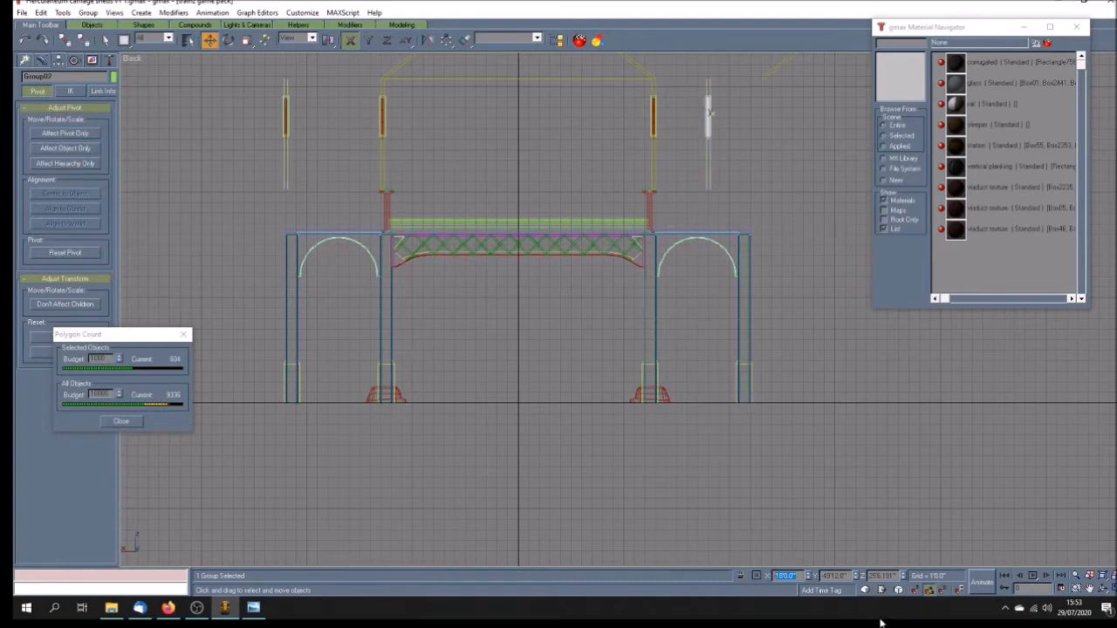
pyautogui.press('Return')
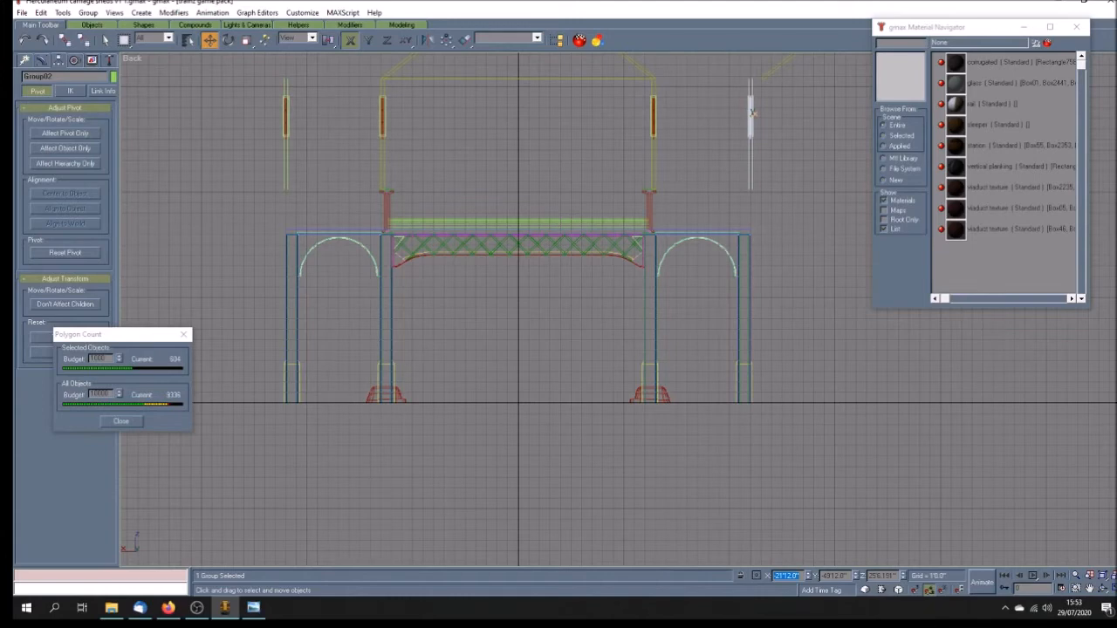
# - Examine the widened windowed walls from the side, including where they meet the narrower roofed section
pyautogui.click(1102, 590)
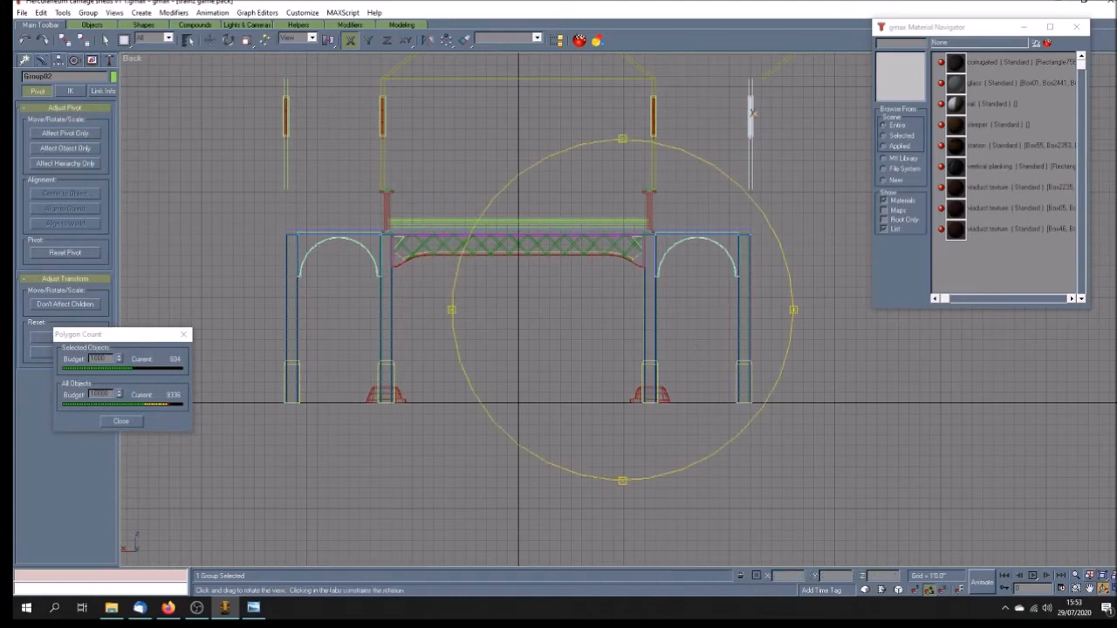
pyautogui.click(1114, 589)
pyautogui.click(1090, 589)
pyautogui.moveTo(864, 436); pyautogui.dragTo(817, 441)
pyautogui.press('w')
pyautogui.click(1102, 590)
pyautogui.moveTo(656, 368)
pyautogui.mouseDown()
pyautogui.moveTo(593, 351)
pyautogui.moveTo(587, 385)
pyautogui.moveTo(577, 386)
pyautogui.mouseUp()
pyautogui.click(1090, 588)
pyautogui.moveTo(588, 329); pyautogui.dragTo(609, 374)
pyautogui.scroll(5, 543, 316)
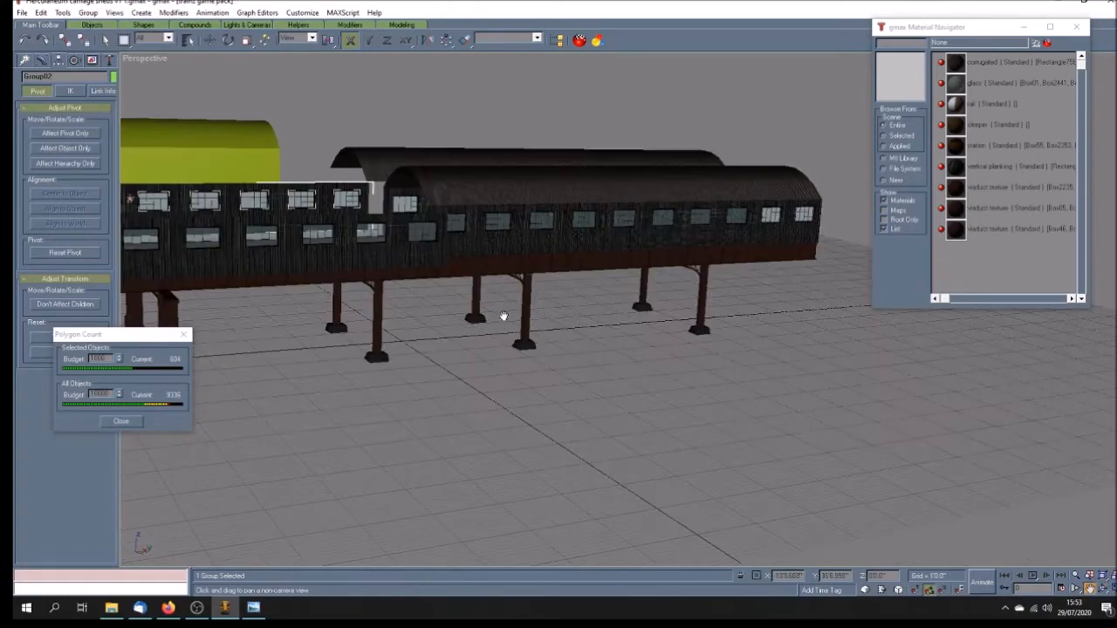
pyautogui.moveTo(543, 298); pyautogui.dragTo(609, 305)
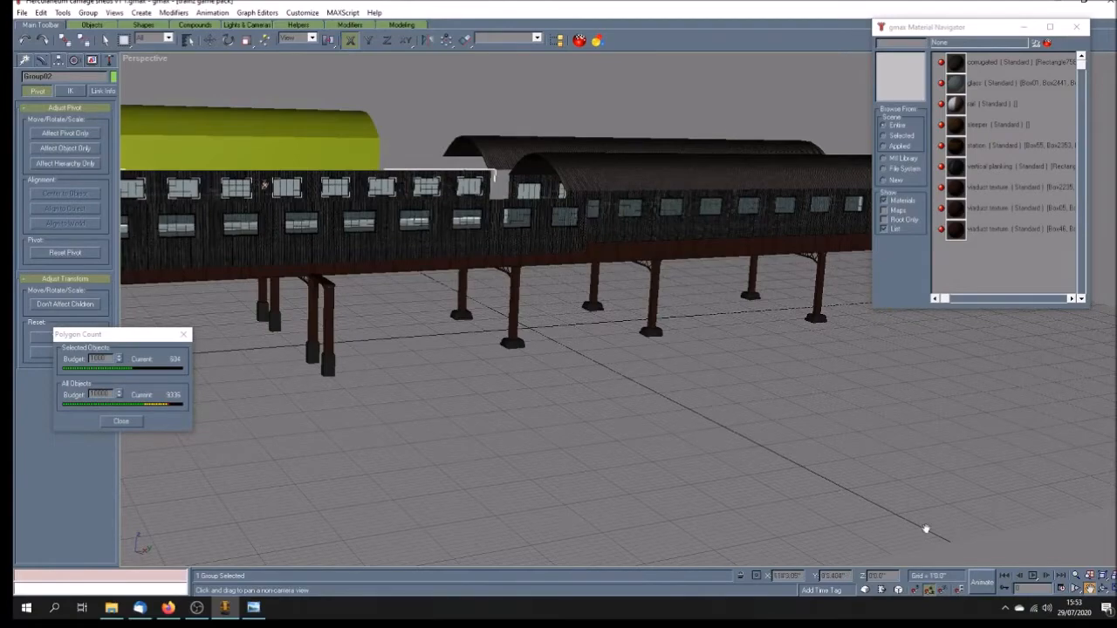
pyautogui.click(1102, 590)
pyautogui.moveTo(630, 339); pyautogui.dragTo(551, 325)
pyautogui.moveTo(403, 302); pyautogui.dragTo(400, 320)
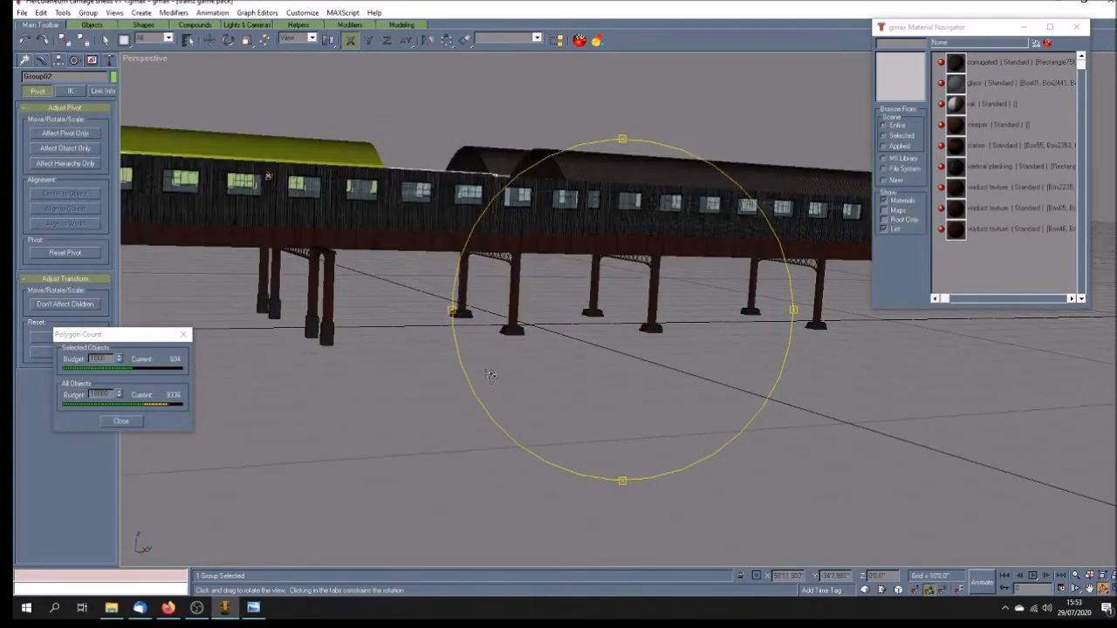
# - Inspect the junction between the two shed sections in the reference photo Herculaneum dock station6, enlarging the photo
pyautogui.click(253, 607)
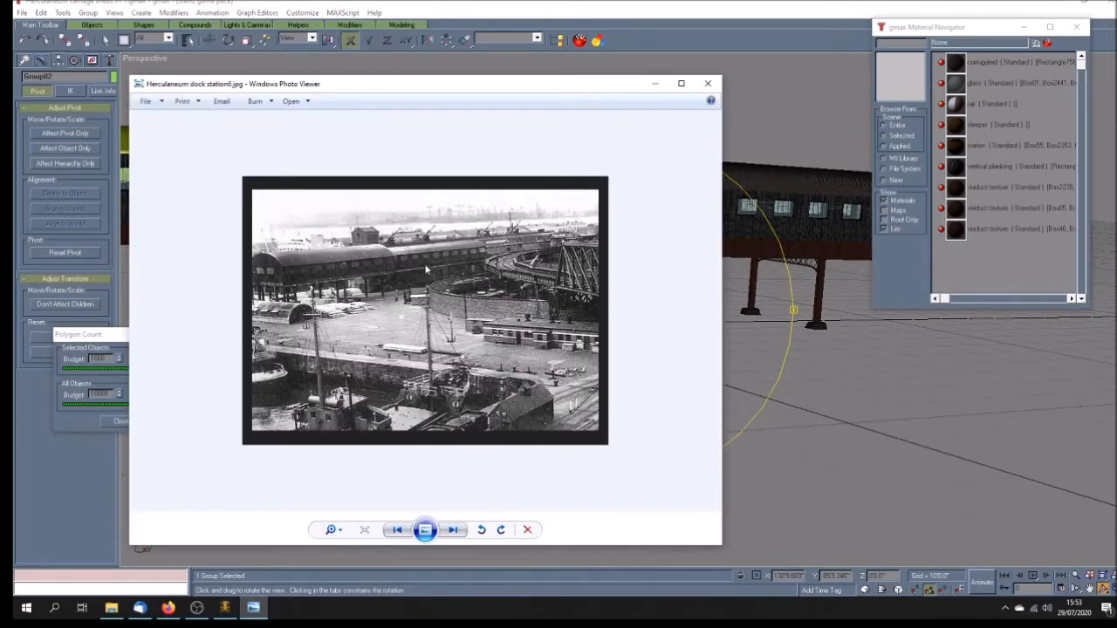
pyautogui.scroll(3, 390, 262)
pyautogui.scroll(-3, 390, 259)
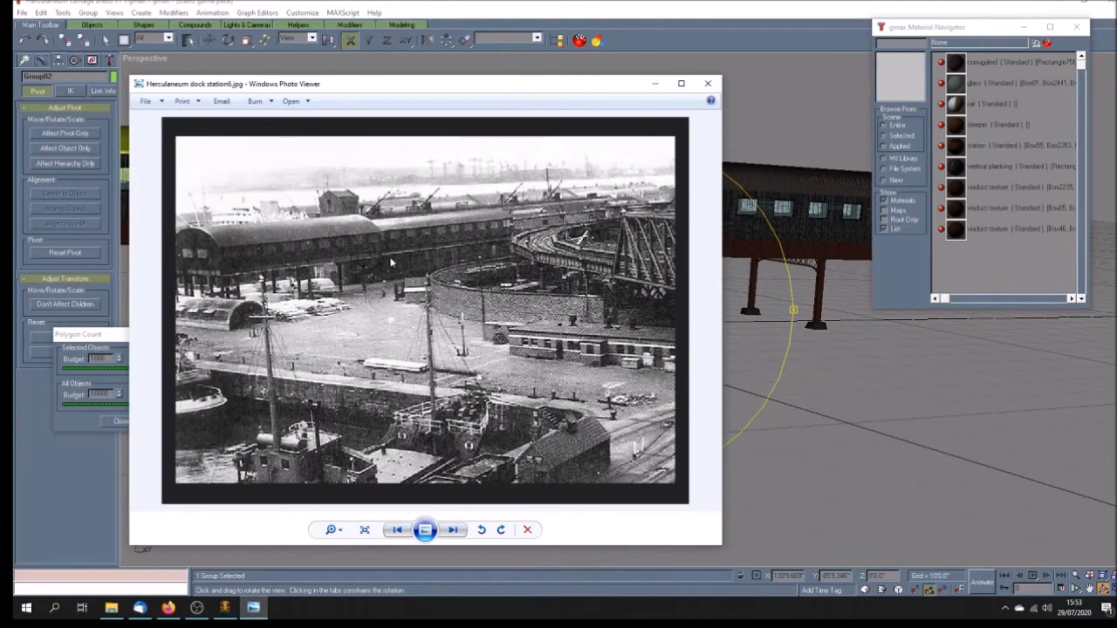
pyautogui.scroll(1, 390, 261)
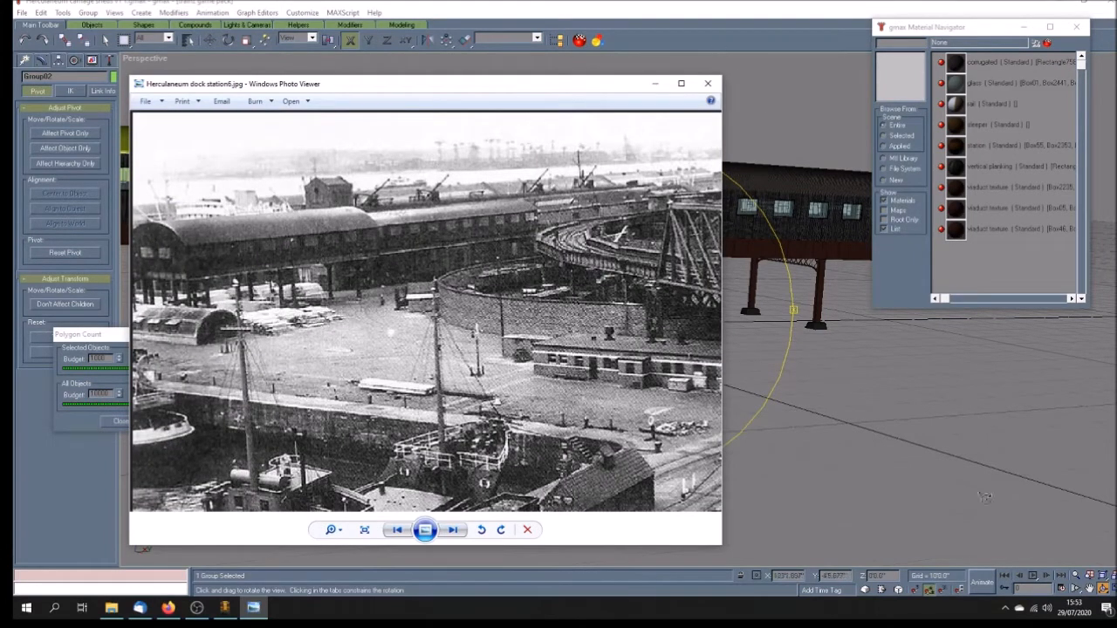
pyautogui.click(916, 425)
# - Move the spare curved roof over the unroofed section, setting its Y position to -49'12.0" and its X position to 0'0.0"
pyautogui.moveTo(630, 331)
pyautogui.mouseDown()
pyautogui.moveTo(663, 342)
pyautogui.moveTo(650, 359)
pyautogui.mouseUp()
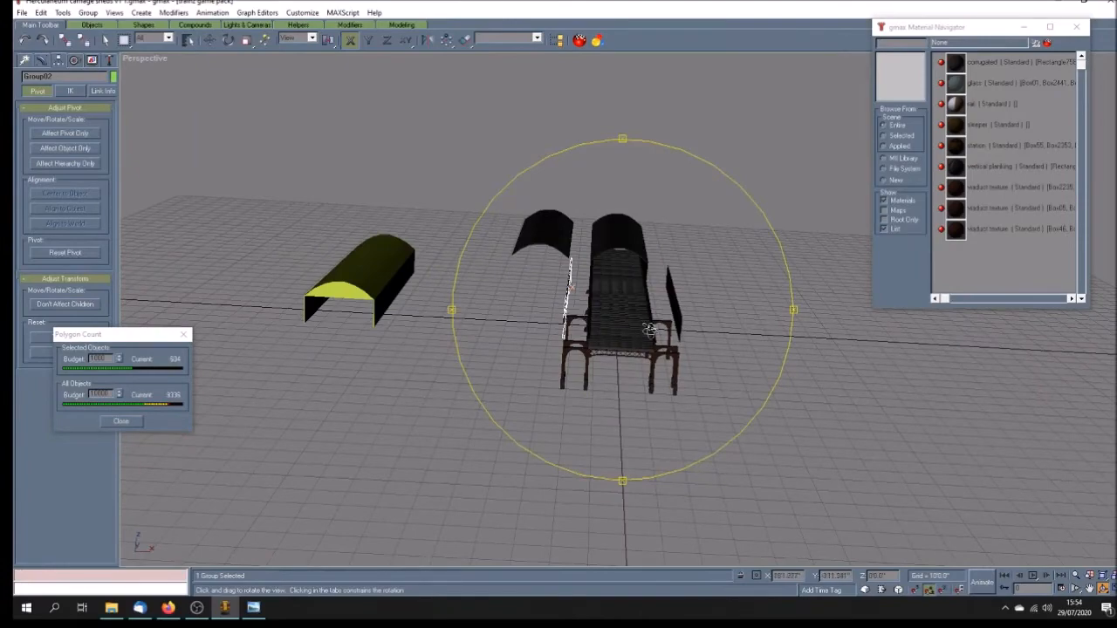
pyautogui.moveTo(636, 330)
pyautogui.mouseDown()
pyautogui.moveTo(623, 333)
pyautogui.moveTo(644, 343)
pyautogui.moveTo(631, 345)
pyautogui.moveTo(650, 341)
pyautogui.moveTo(565, 357)
pyautogui.mouseUp()
pyautogui.click(105, 40)
pyautogui.click(717, 250)
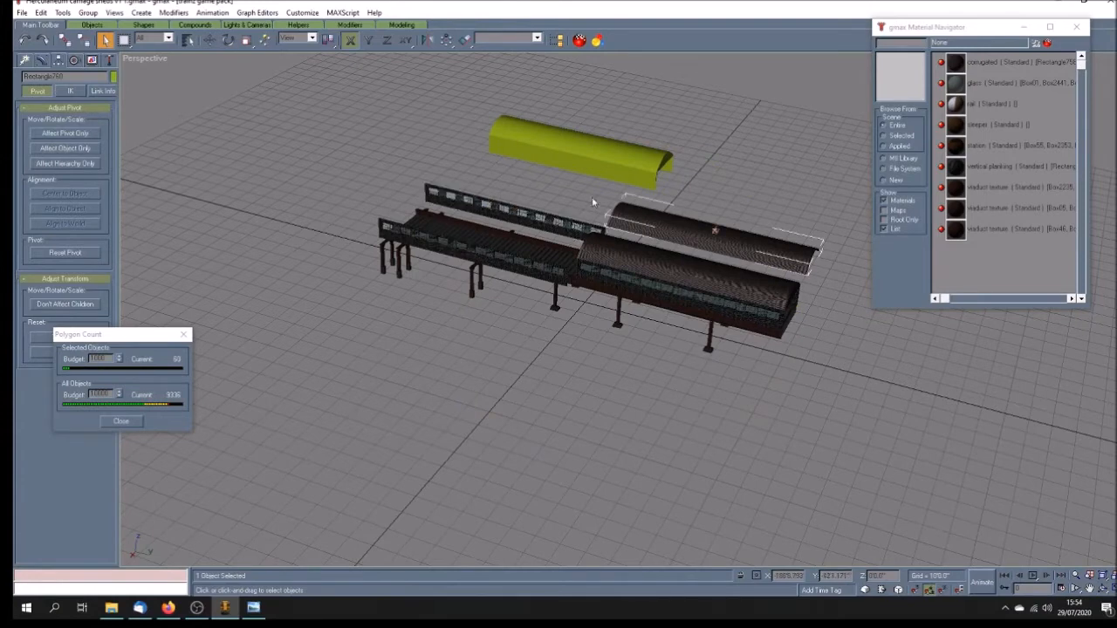
pyautogui.click(210, 40)
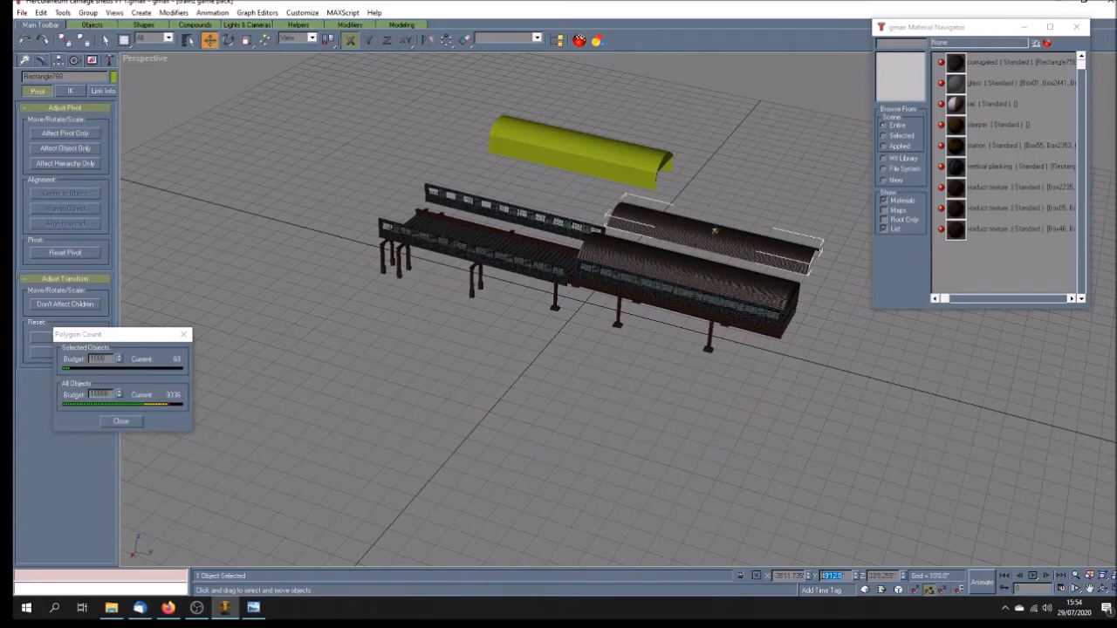
pyautogui.press('BackSpace')
pyautogui.press('Return')
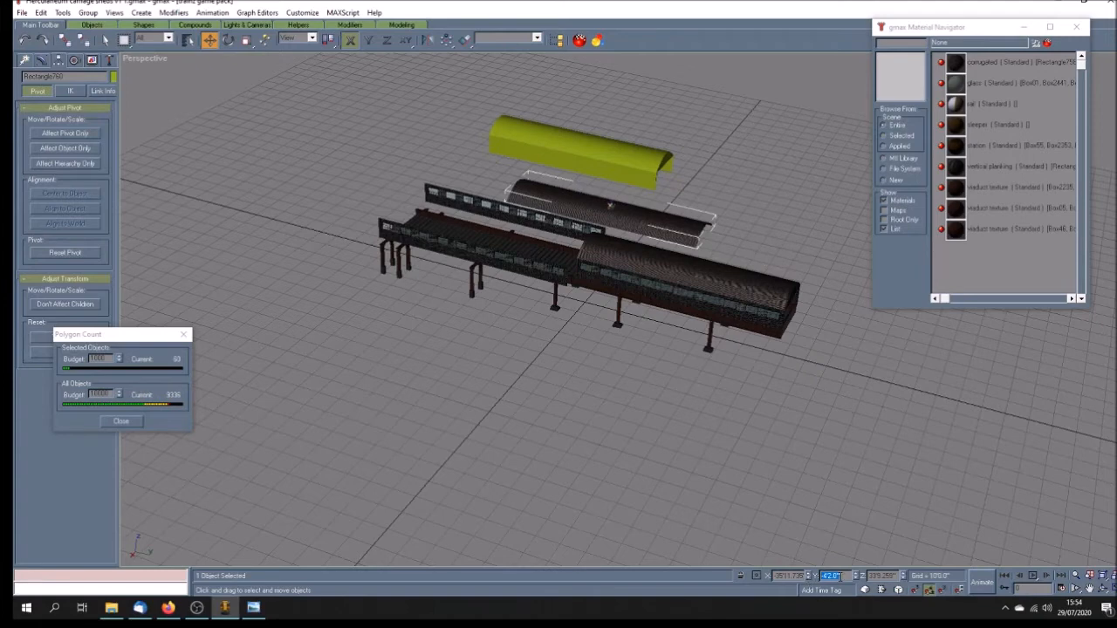
pyautogui.press('BackSpace')
pyautogui.moveTo(611, 205); pyautogui.dragTo(527, 185)
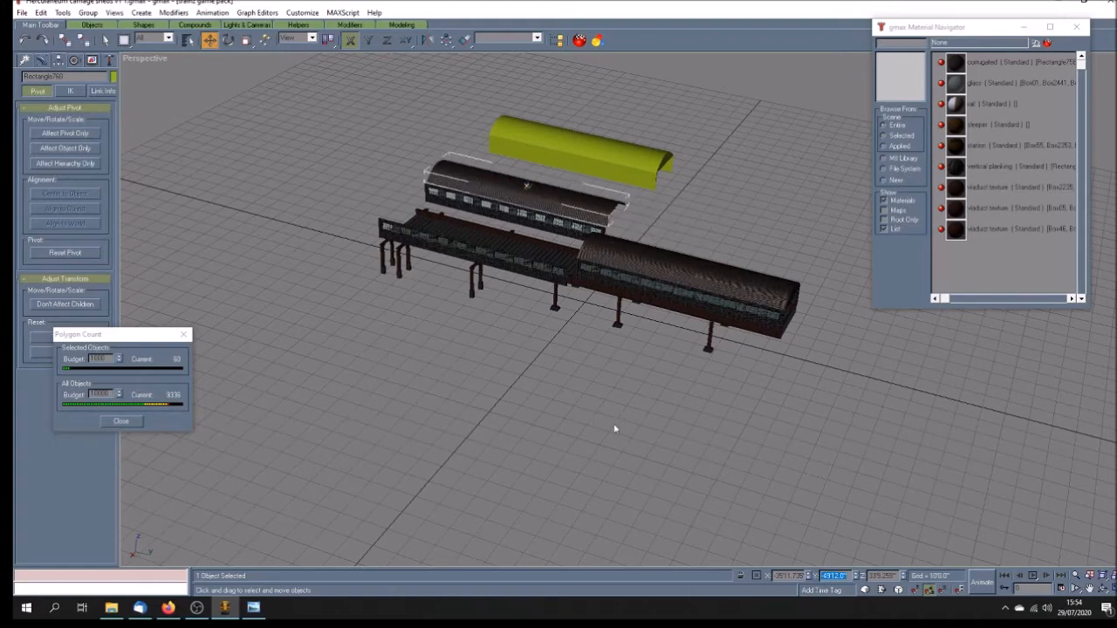
pyautogui.doubleClick(779, 576)
pyautogui.press('Return')
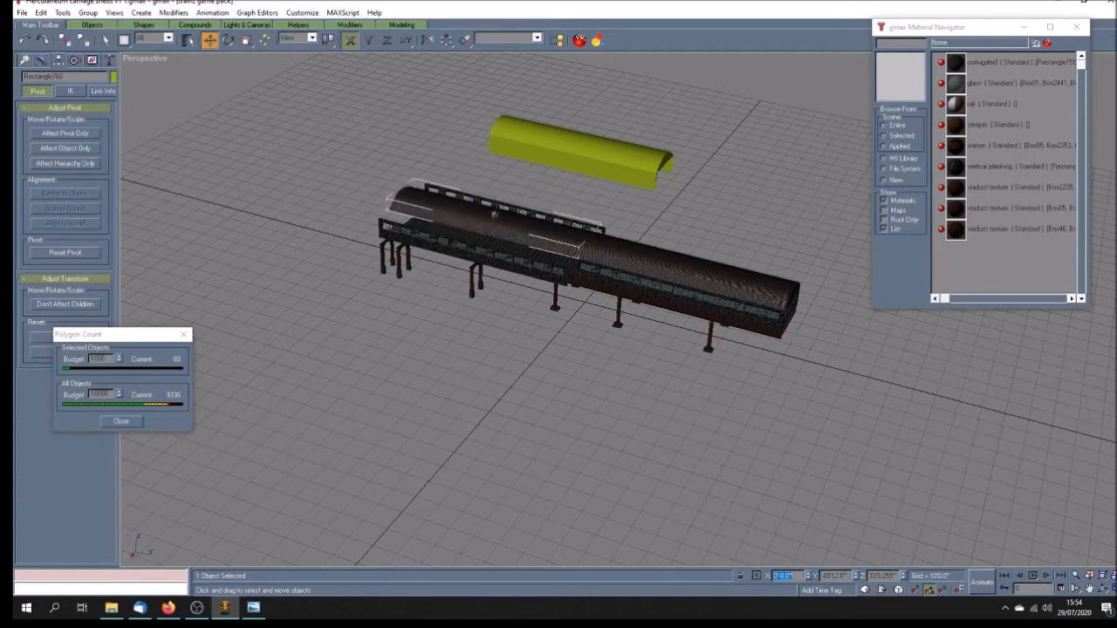
# - Examine the moved roof's width against the outer windowed walls in the perspective and back views
pyautogui.click(1105, 592)
pyautogui.moveTo(651, 370)
pyautogui.mouseDown()
pyautogui.moveTo(593, 351)
pyautogui.moveTo(598, 345)
pyautogui.mouseUp()
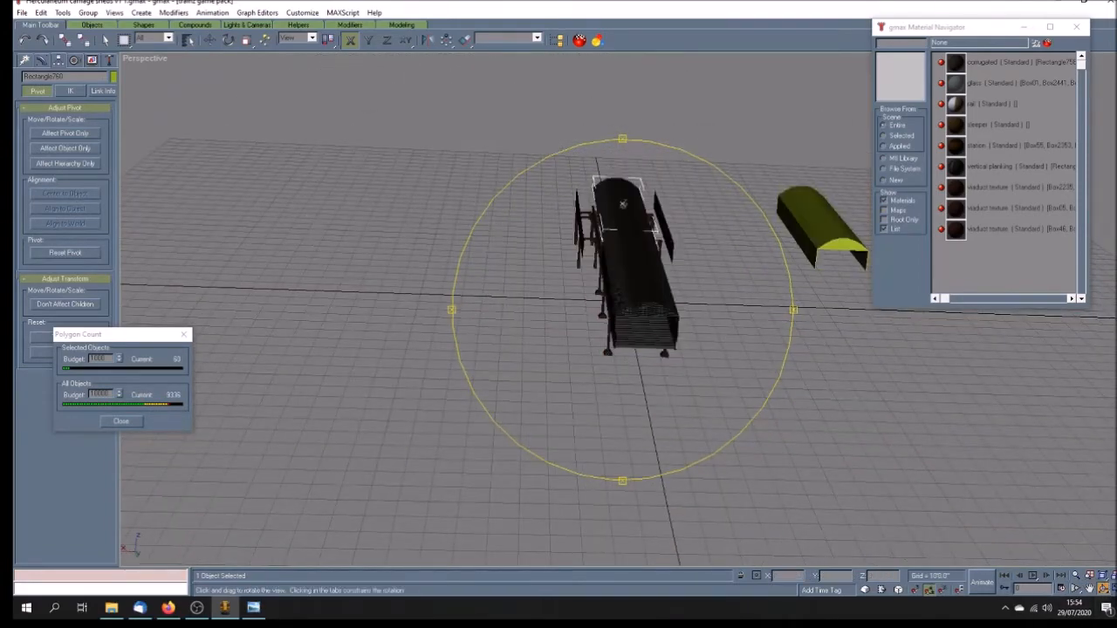
pyautogui.press('w')
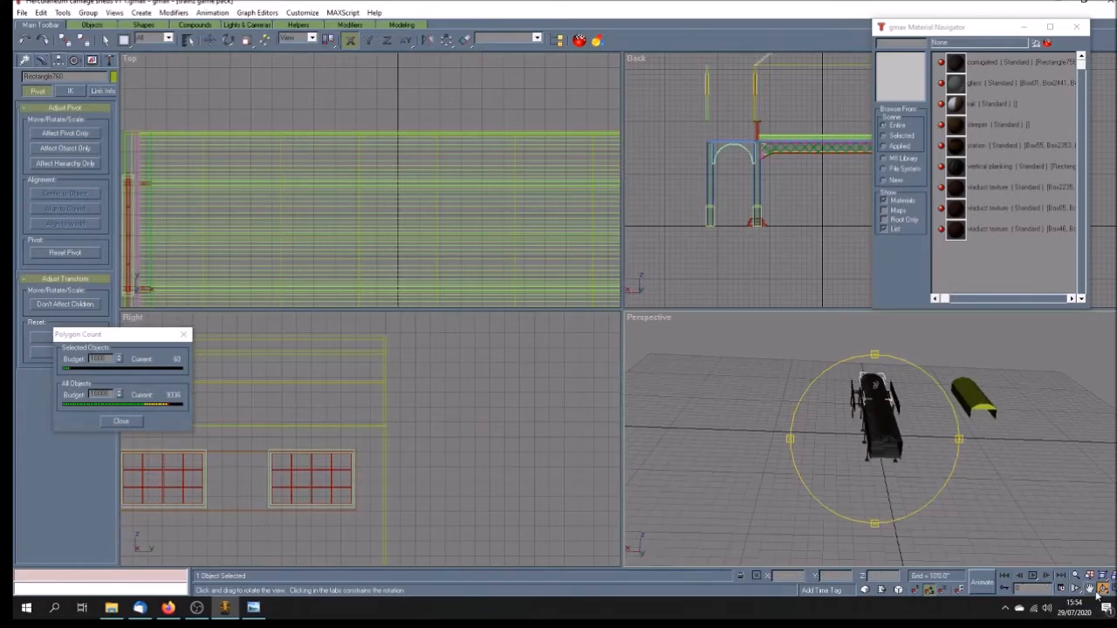
pyautogui.click(1090, 589)
pyautogui.scroll(-5, 812, 265)
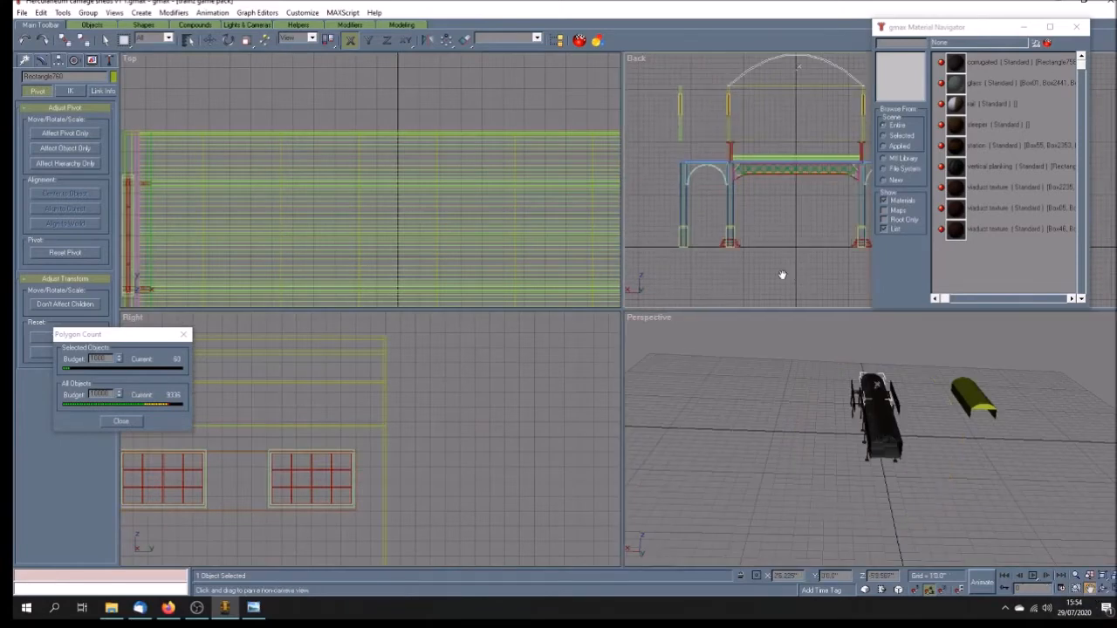
pyautogui.moveTo(769, 216); pyautogui.dragTo(739, 213)
pyautogui.click(1113, 589)
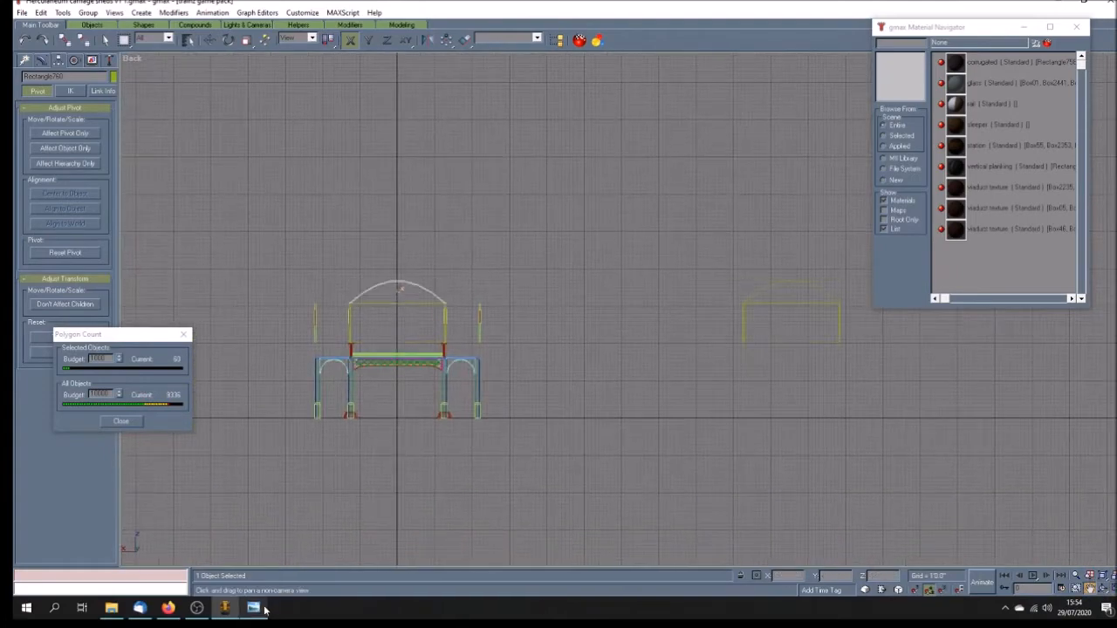
# - Compare the roofs of the two shed sections in the reference photos Herculaneum dock station5, station4 and station6
pyautogui.click(253, 607)
pyautogui.scroll(1, 458, 361)
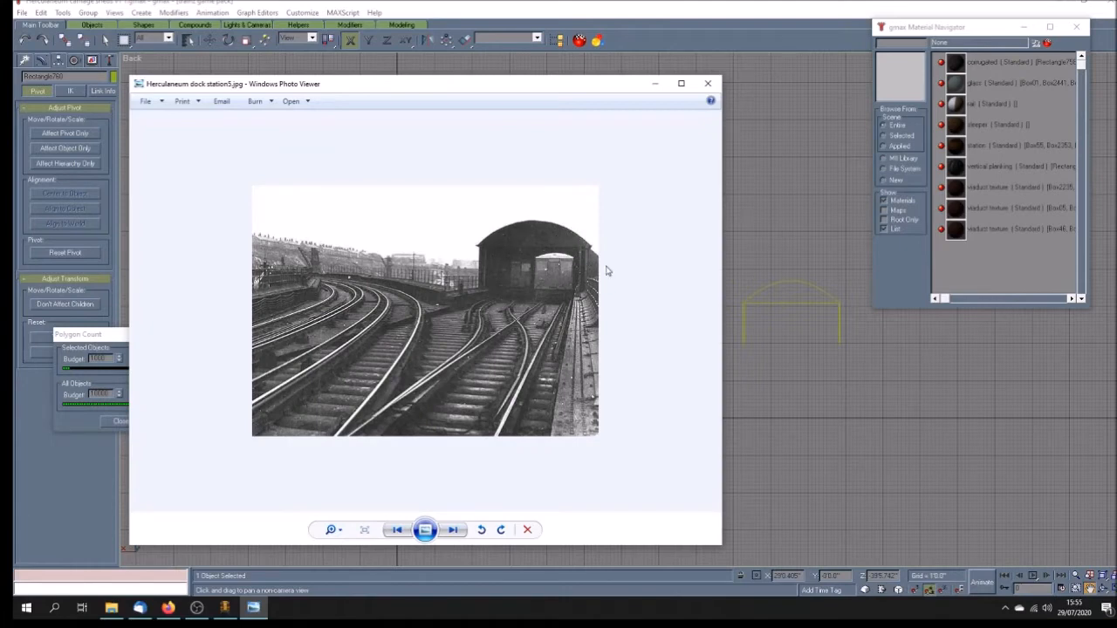
pyautogui.scroll(1, 609, 271)
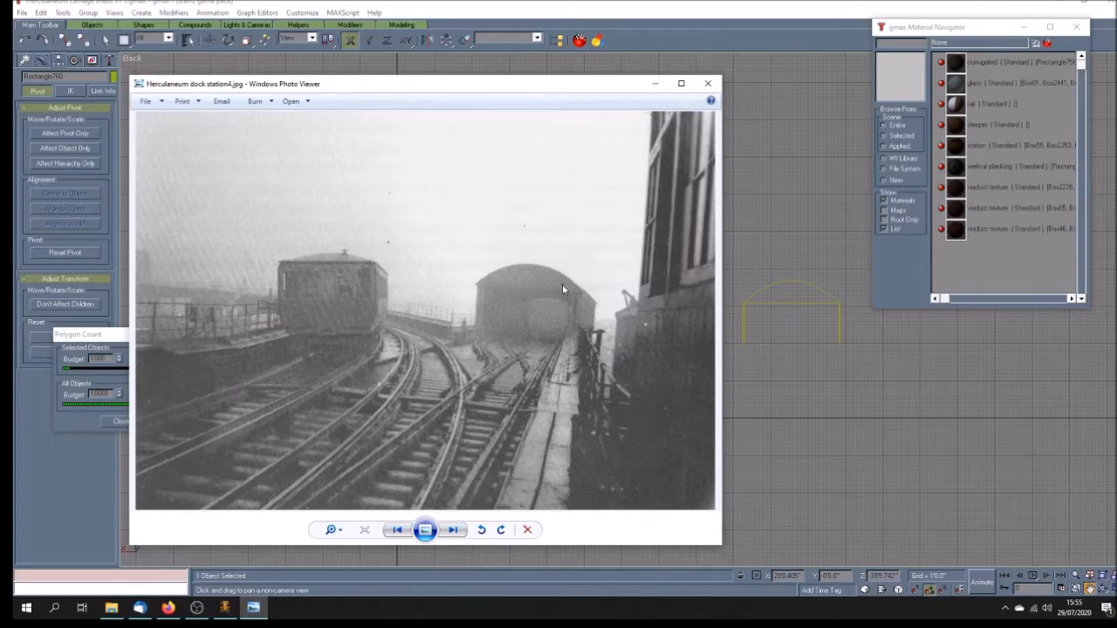
pyautogui.scroll(-2, 561, 283)
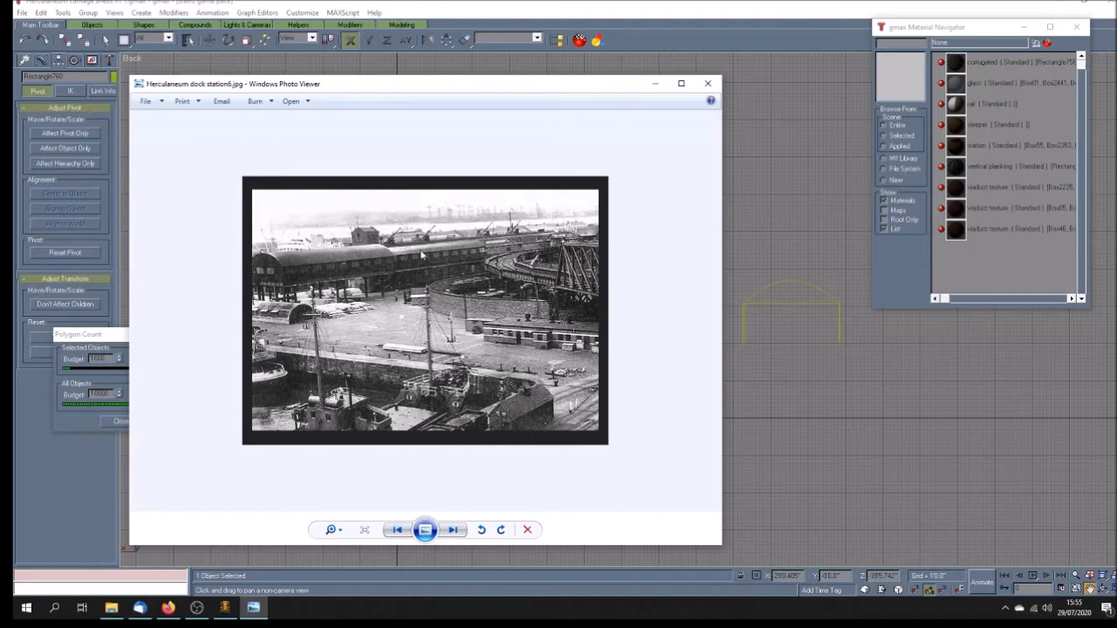
# - Scale the curved roof over the second section uniformly to 171 percent, so its eaves reach the outer windowed walls
pyautogui.click(646, 44)
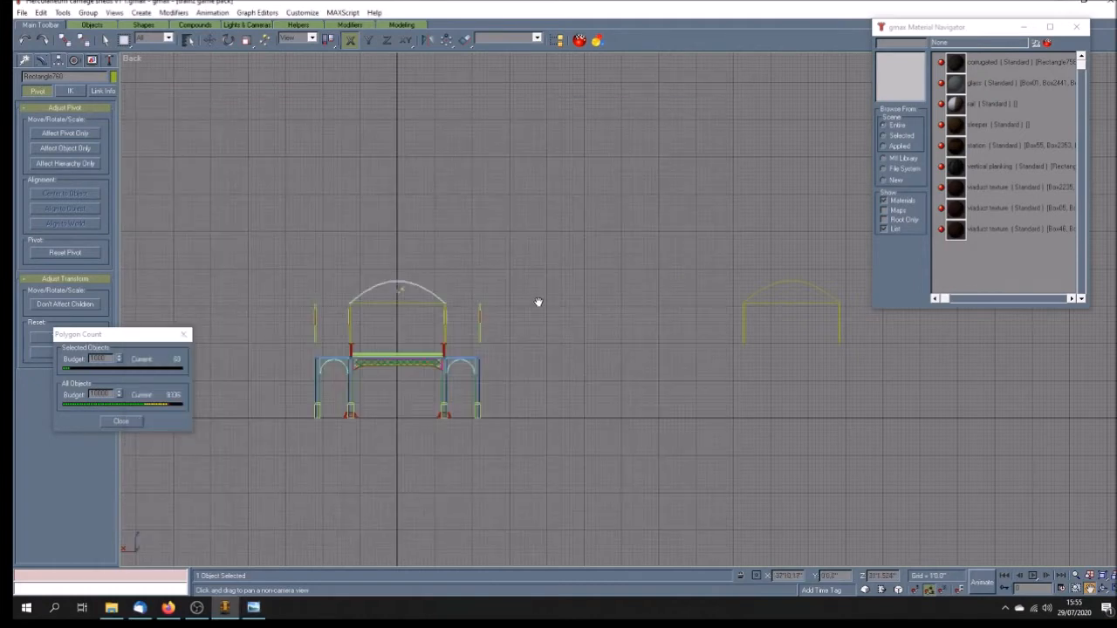
pyautogui.click(248, 42)
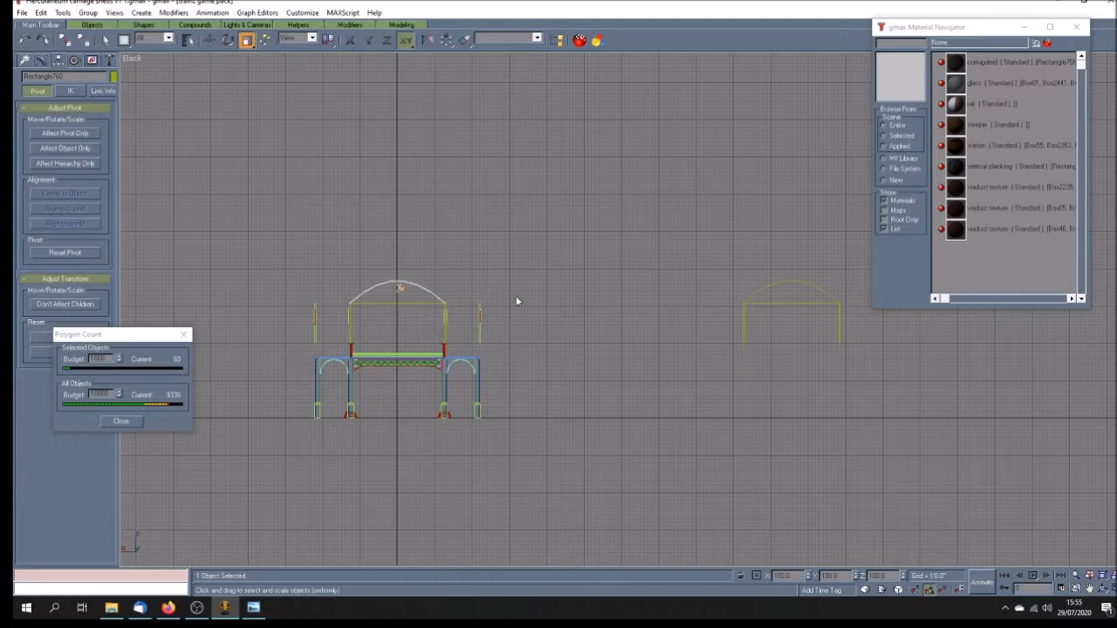
pyautogui.click(1089, 589)
pyautogui.moveTo(378, 342); pyautogui.dragTo(516, 342)
pyautogui.scroll(3, 519, 340)
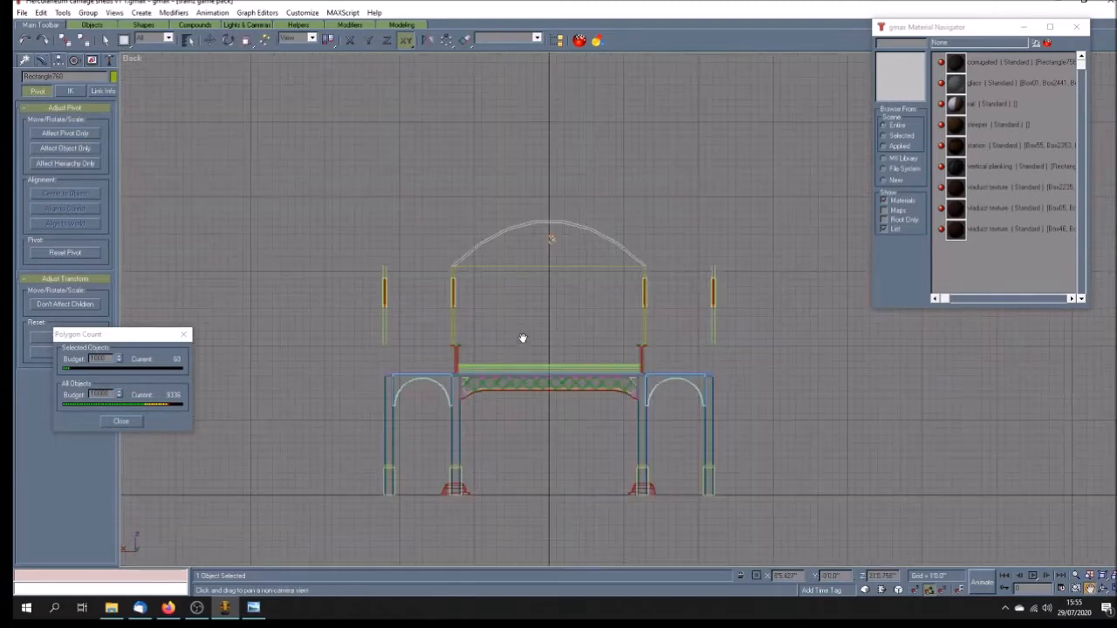
pyautogui.scroll(2, 499, 317)
pyautogui.click(247, 40)
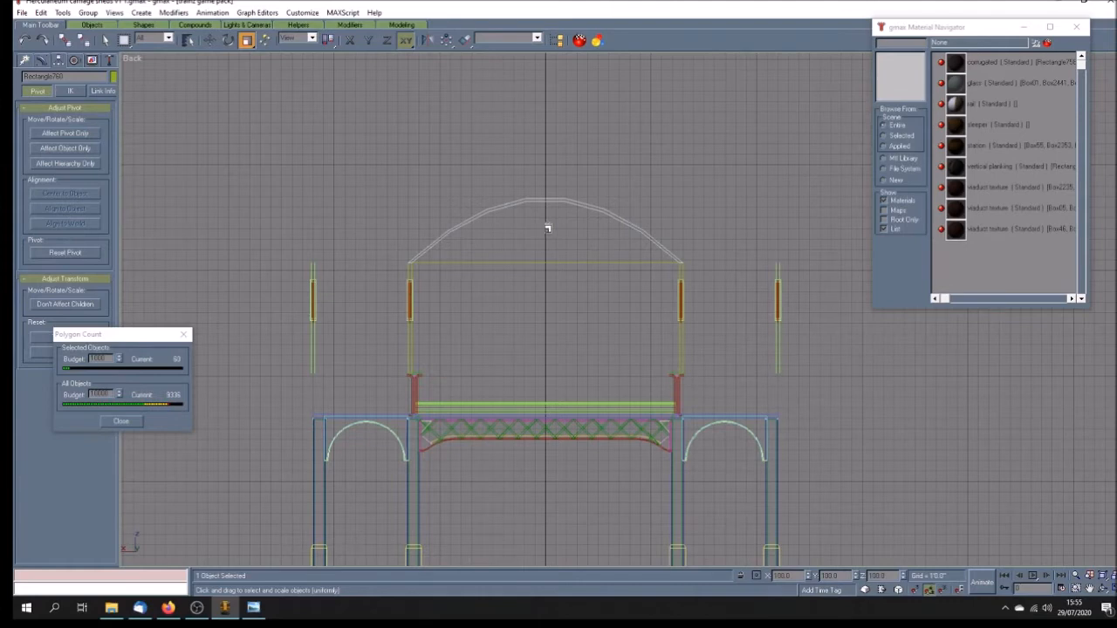
pyautogui.moveTo(548, 229); pyautogui.dragTo(469, 185)
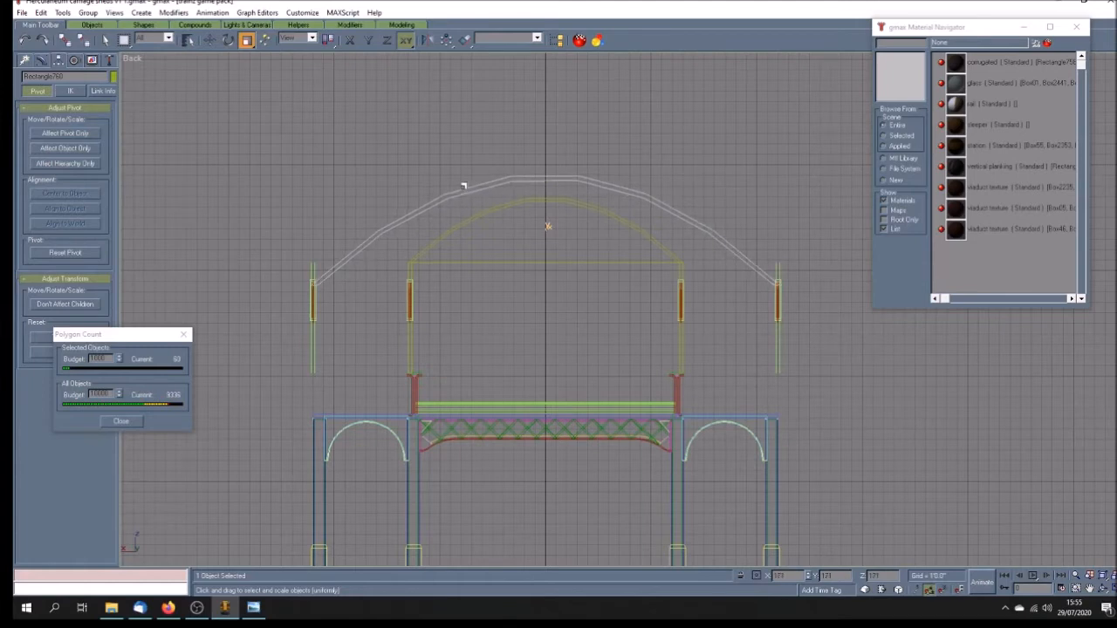
pyautogui.moveTo(464, 186); pyautogui.dragTo(465, 185)
# - Raise the widened roof vertically until its eaves sit on the tops of the outer windowed walls, and check its length overhang
pyautogui.click(210, 40)
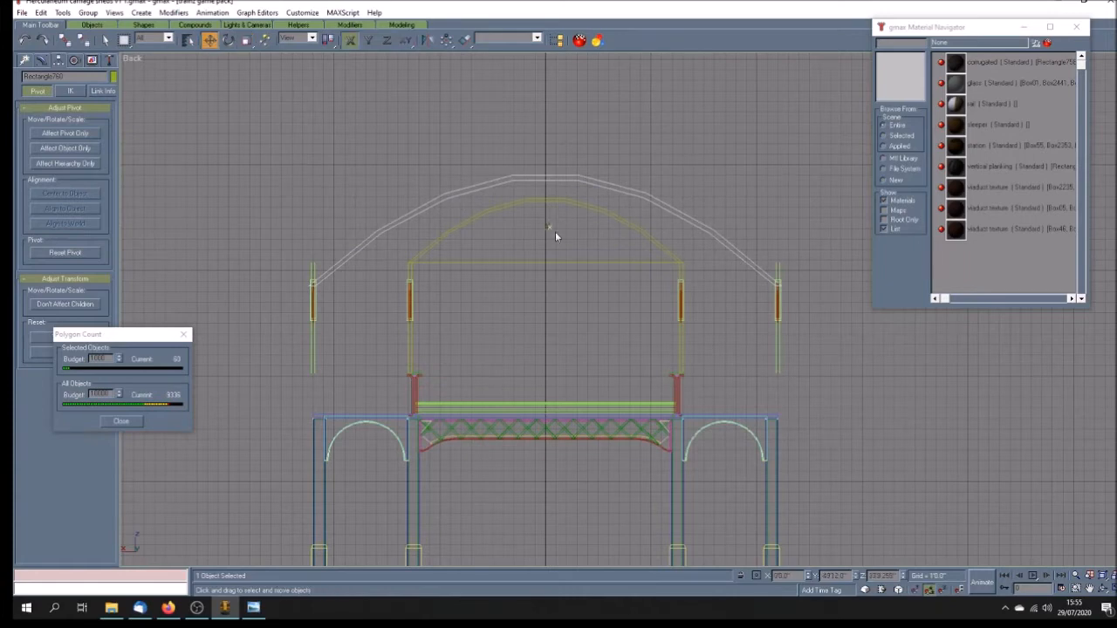
pyautogui.press('F6')
pyautogui.moveTo(546, 227); pyautogui.dragTo(546, 204)
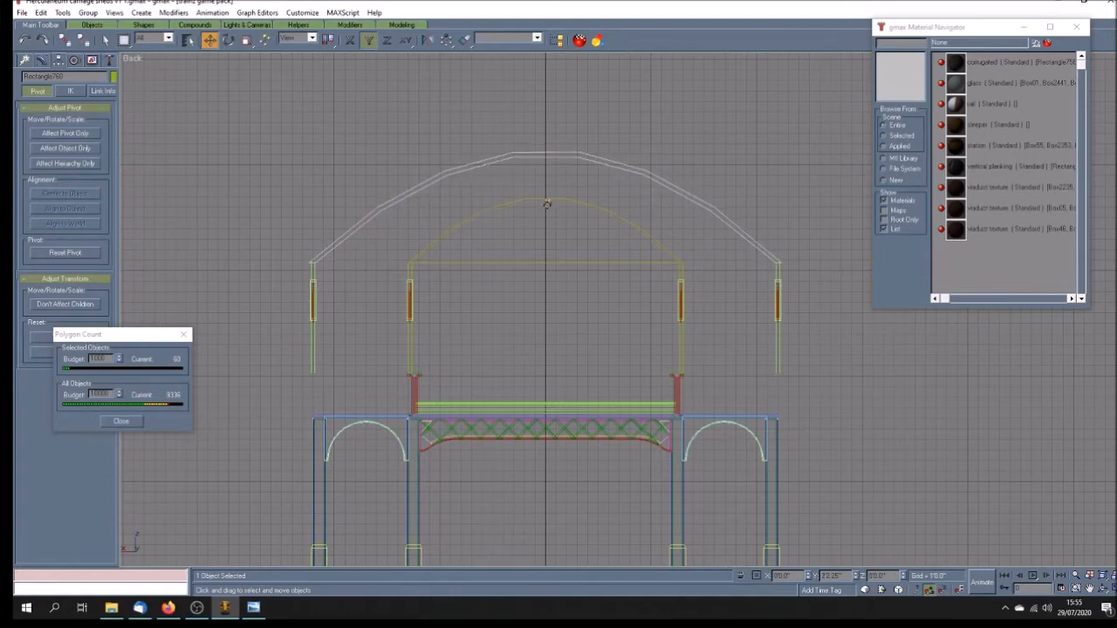
pyautogui.press('w')
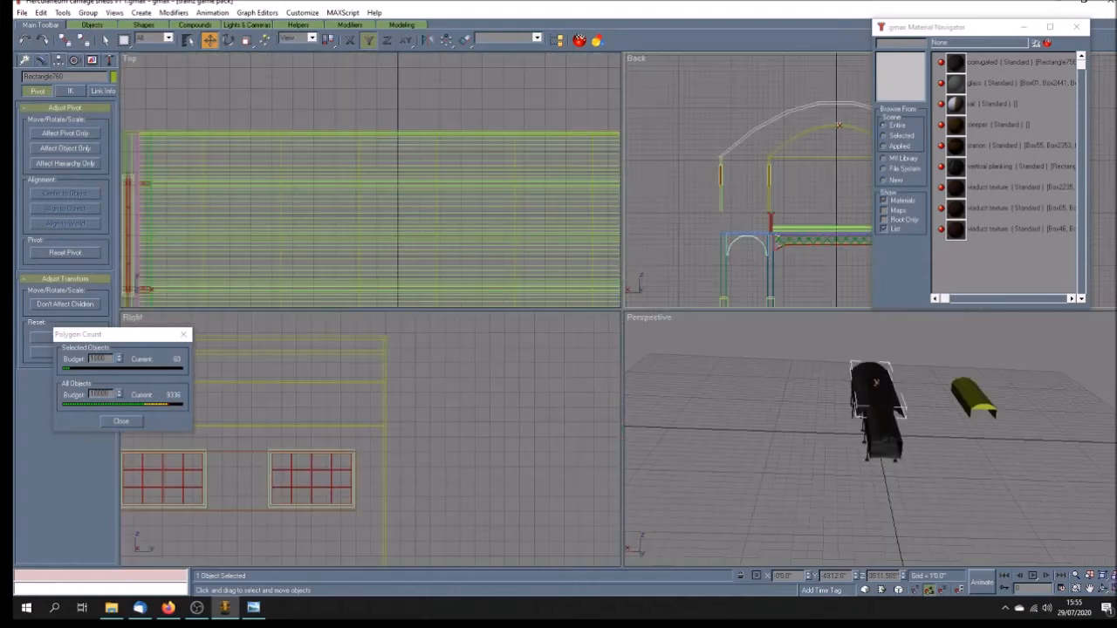
pyautogui.click(1104, 589)
pyautogui.moveTo(894, 464); pyautogui.dragTo(885, 442)
pyautogui.press('w')
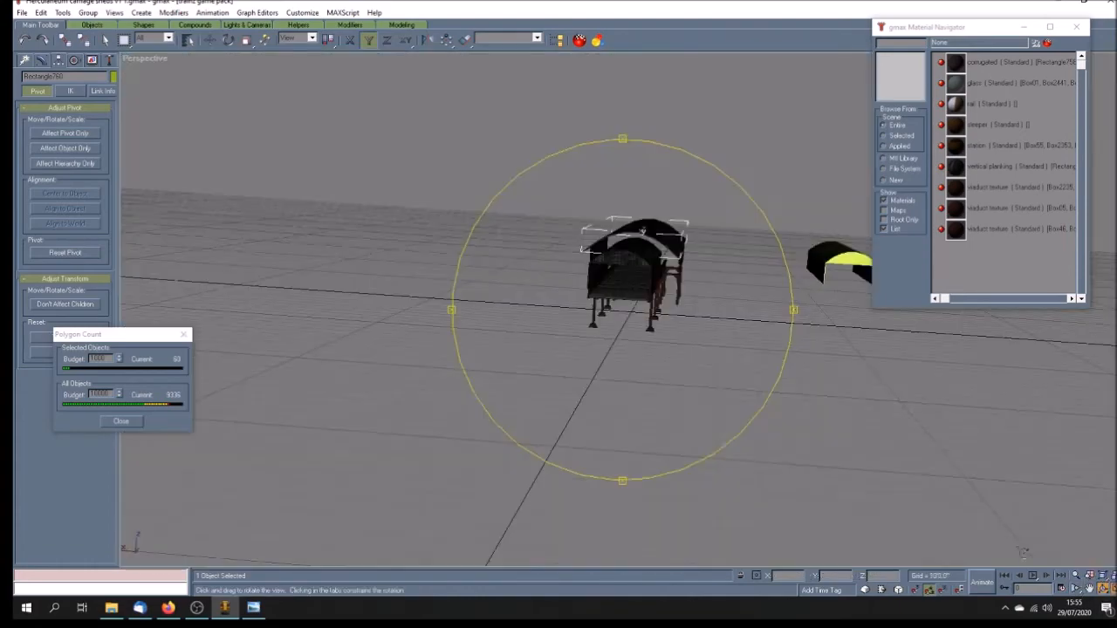
pyautogui.moveTo(680, 373)
pyautogui.mouseDown()
pyautogui.moveTo(649, 351)
pyautogui.moveTo(724, 364)
pyautogui.mouseUp()
pyautogui.moveTo(644, 377)
pyautogui.mouseDown()
pyautogui.moveTo(680, 374)
pyautogui.moveTo(537, 337)
pyautogui.moveTo(611, 371)
pyautogui.moveTo(558, 370)
pyautogui.moveTo(609, 368)
pyautogui.mouseUp()
pyautogui.scroll(-5, 680, 373)
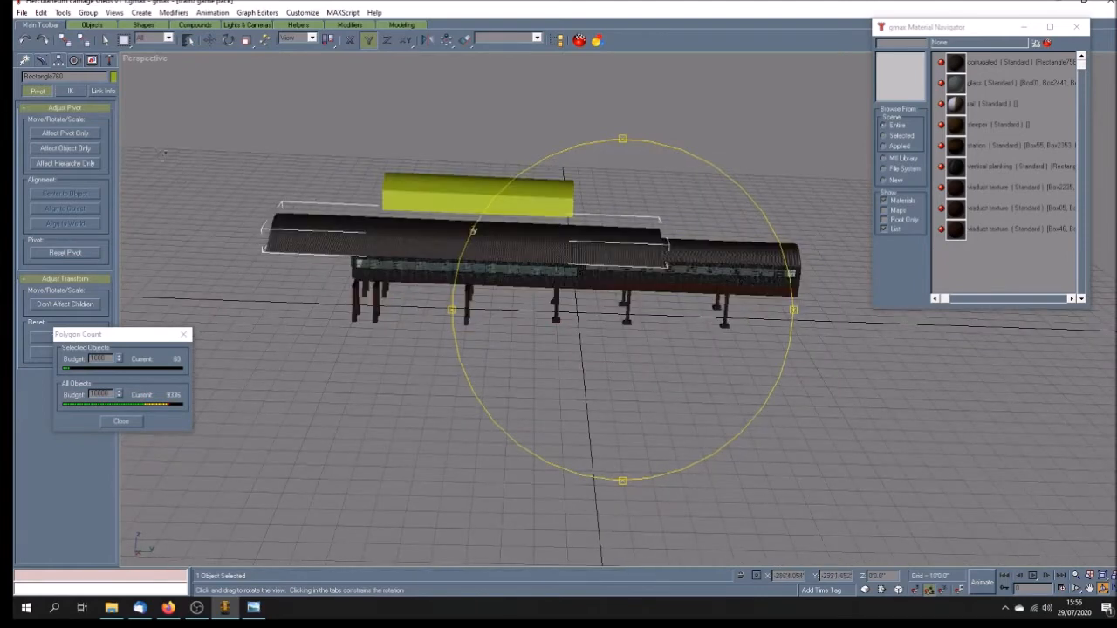
# - Save the scene and clone the widened roof as a single independent copy behind the shed
pyautogui.click(41, 61)
pyautogui.hotkey('ctrl', 's')
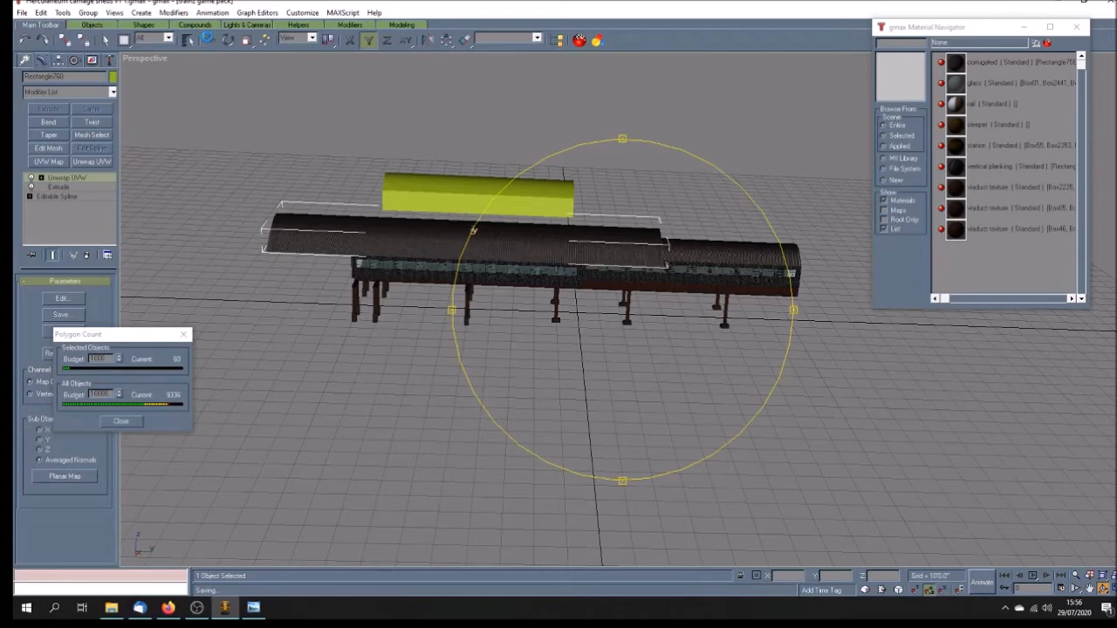
pyautogui.click(209, 40)
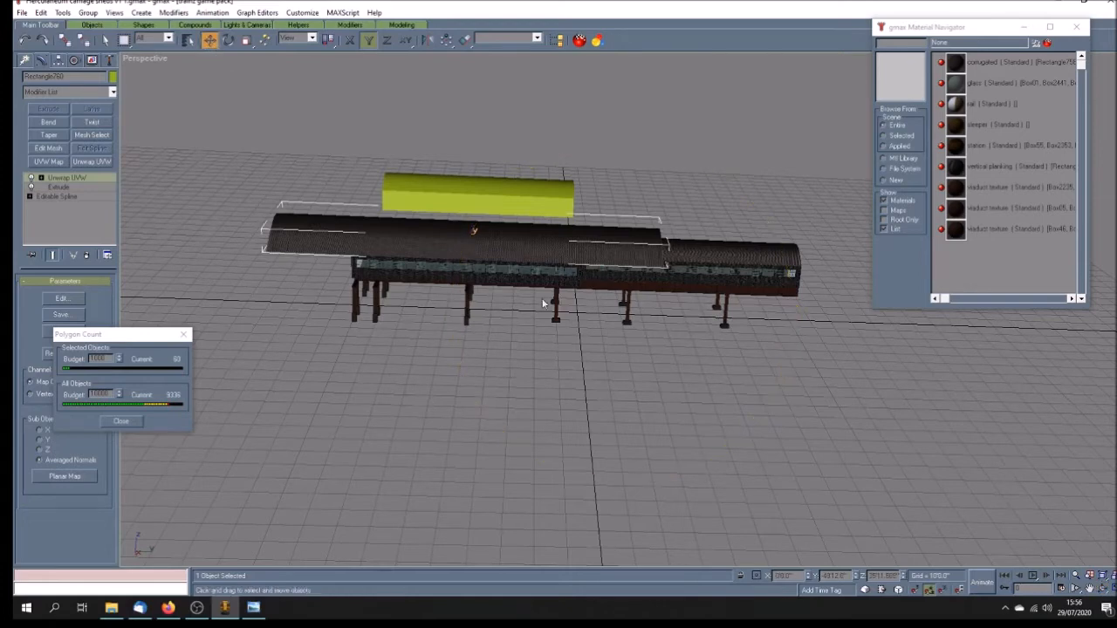
pyautogui.click(350, 39)
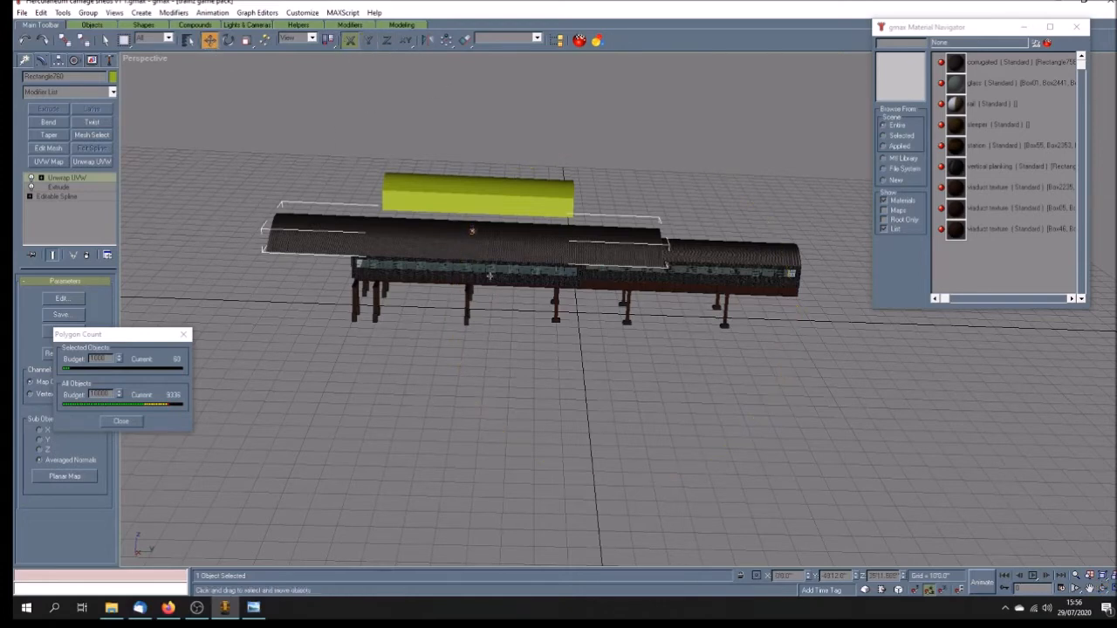
pyautogui.moveTo(439, 238)
pyautogui.mouseDown()
pyautogui.moveTo(485, 124)
pyautogui.moveTo(486, 150)
pyautogui.mouseUp()
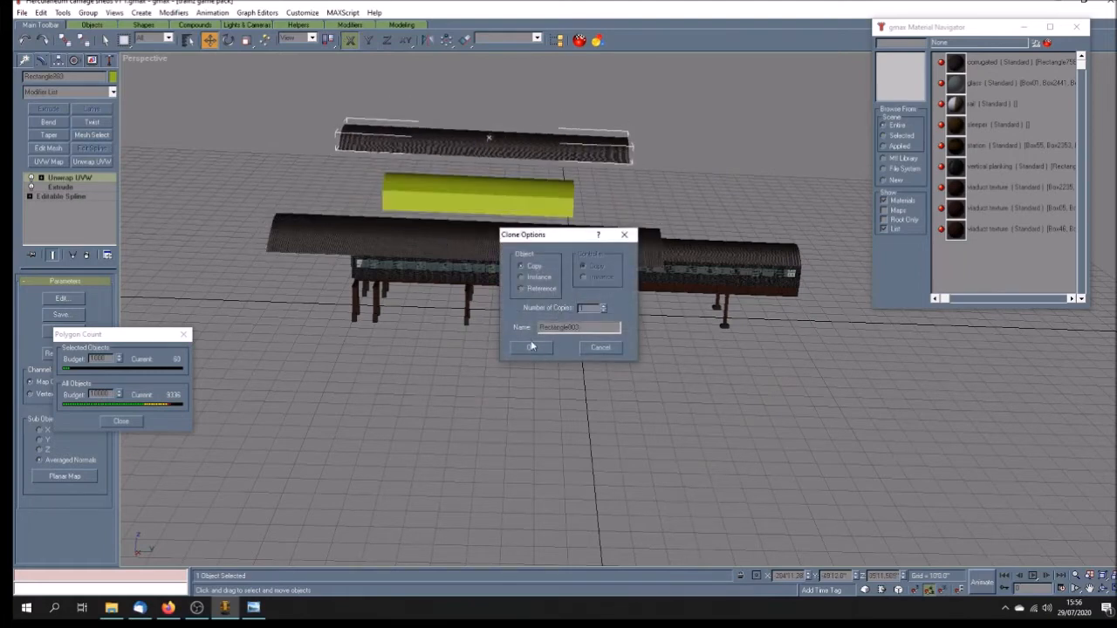
pyautogui.click(529, 348)
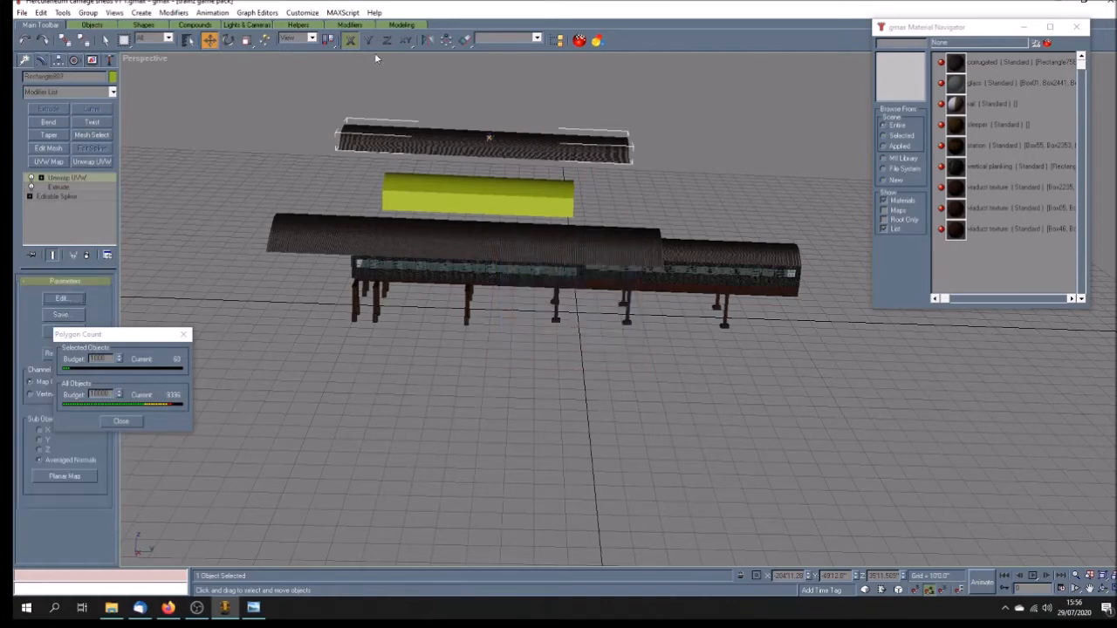
# - Shift the cloned roof and the yellow spare roof block lengthwise, away from the widened section
pyautogui.moveTo(425, 138); pyautogui.dragTo(717, 151)
pyautogui.click(467, 201)
pyautogui.moveTo(467, 202); pyautogui.dragTo(732, 210)
# - Collapse the modifier stack of the widened roof over the shed and convert it to an Editable Poly
pyautogui.click(332, 239)
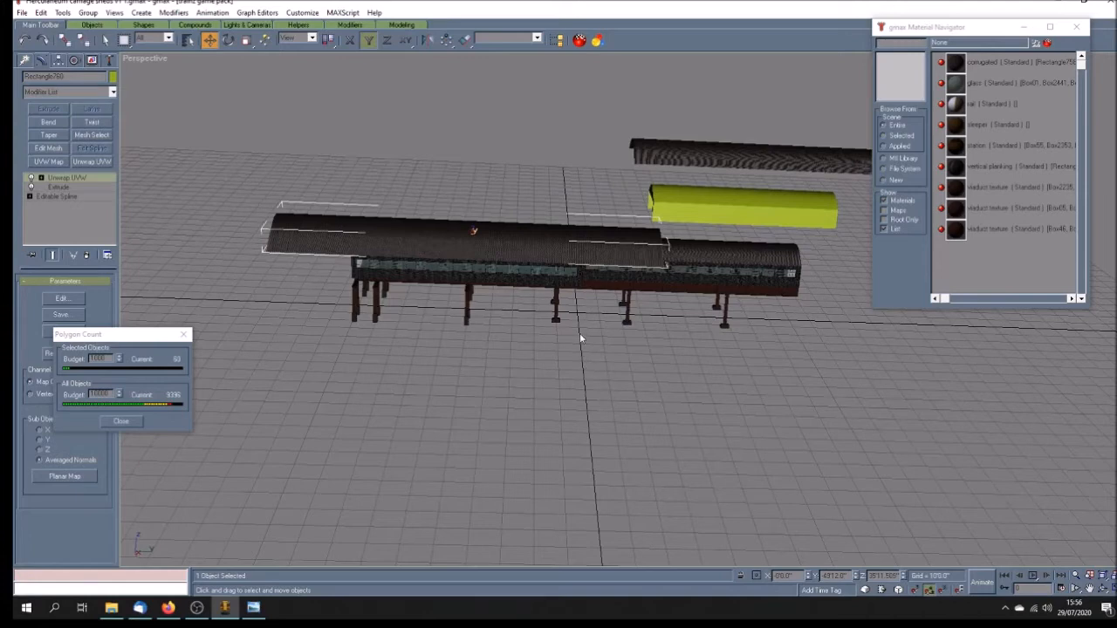
pyautogui.rightClick(76, 179)
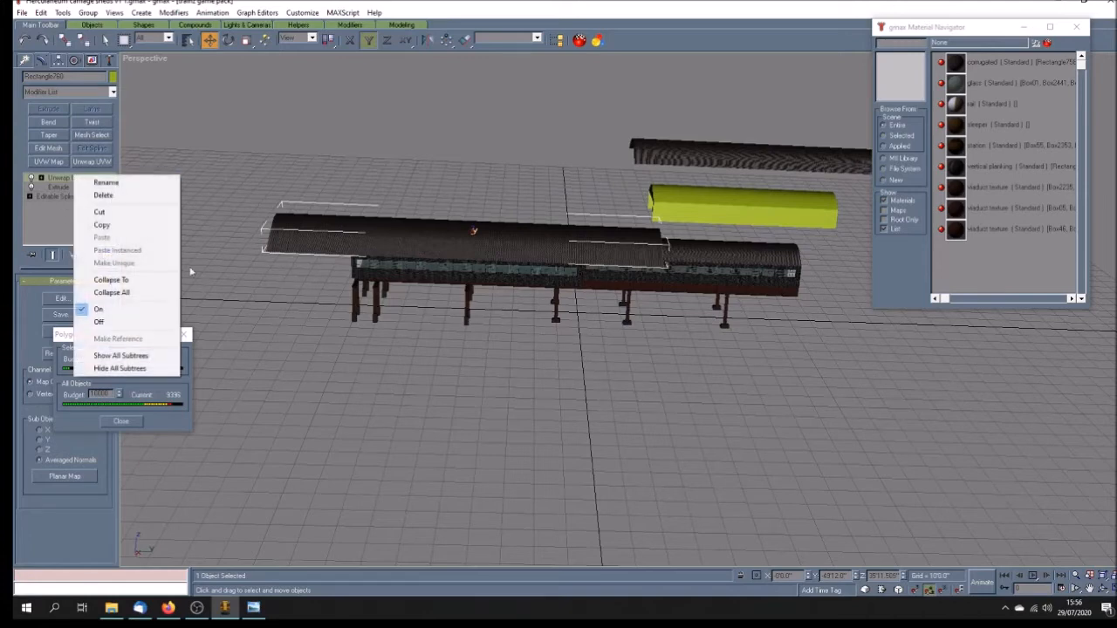
pyautogui.click(155, 294)
pyautogui.rightClick(63, 181)
pyautogui.click(131, 267)
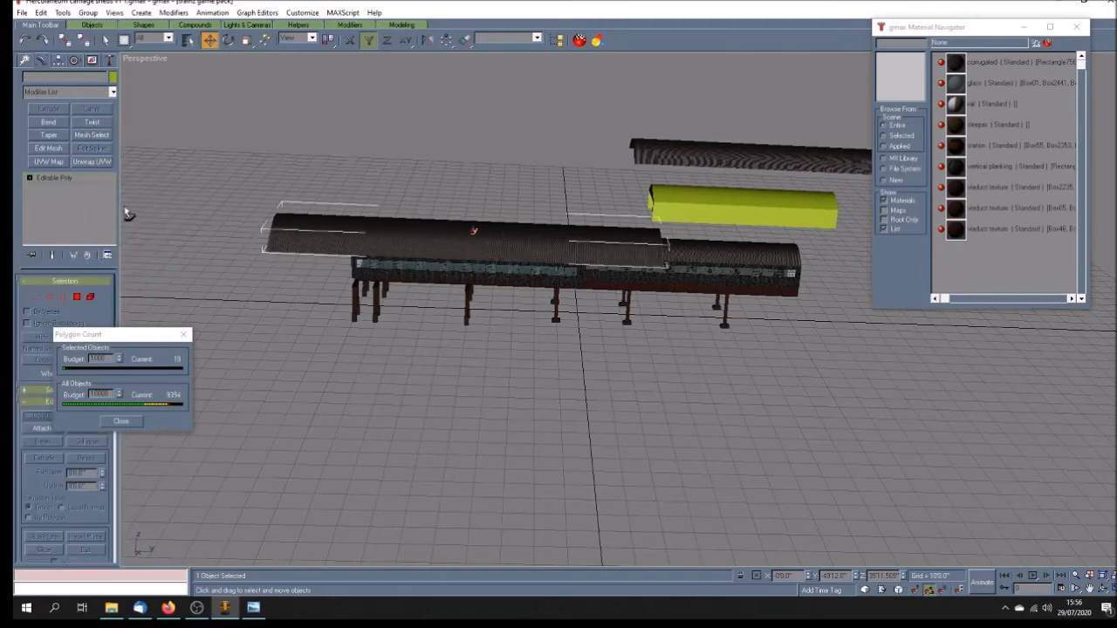
# - Move the vertices at the widened roof's outer end inward along Y to line up with the end of the windowed walls
pyautogui.click(31, 178)
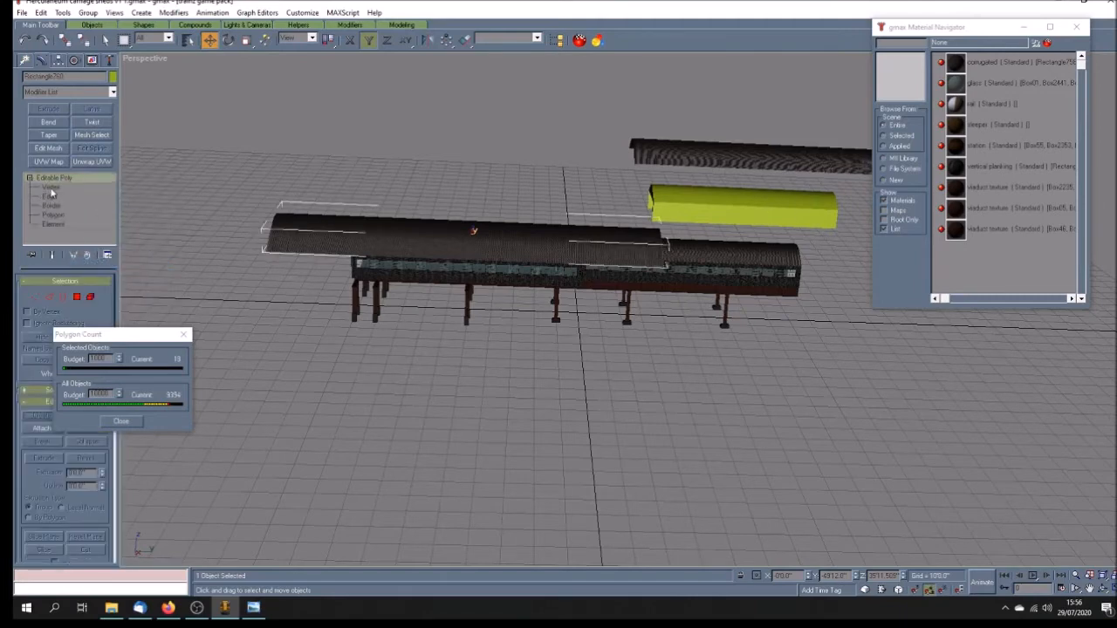
pyautogui.click(64, 187)
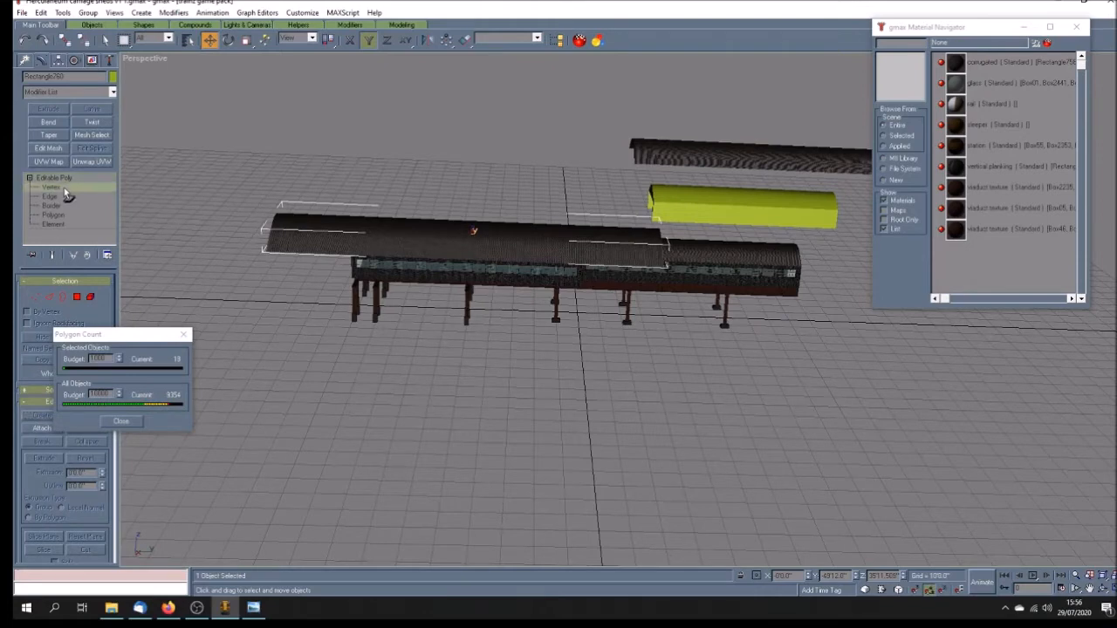
pyautogui.moveTo(213, 137); pyautogui.dragTo(320, 340)
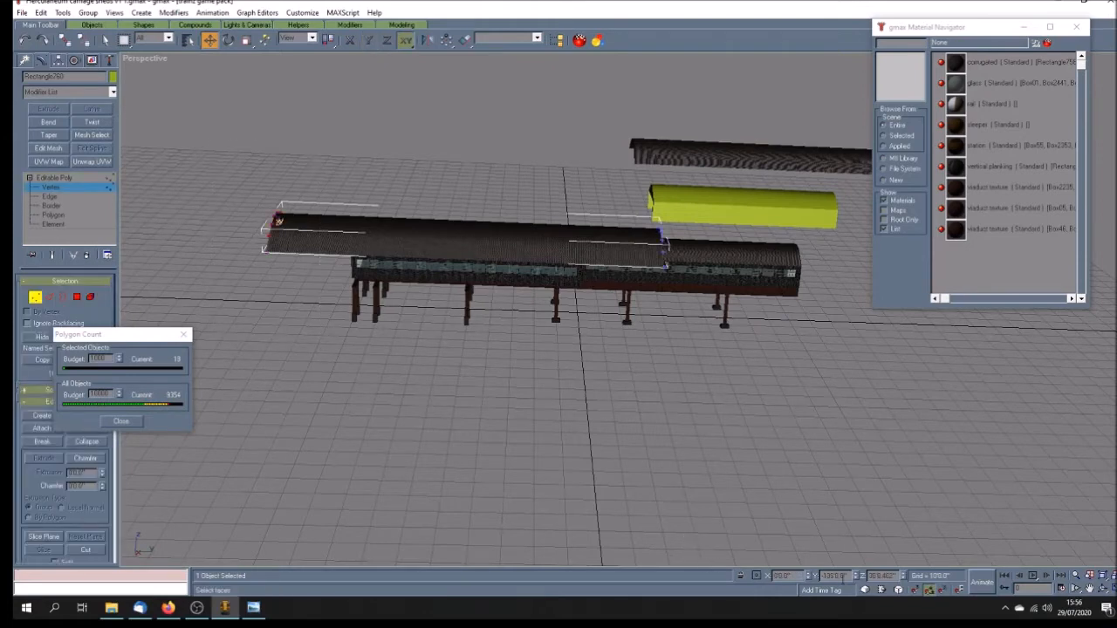
pyautogui.write('-3312')
pyautogui.press('Return')
# - Set the Y position of the vertices at the widened roof's inner end to 0'0.0", at the junction with the narrower section
pyautogui.moveTo(644, 228); pyautogui.dragTo(714, 343)
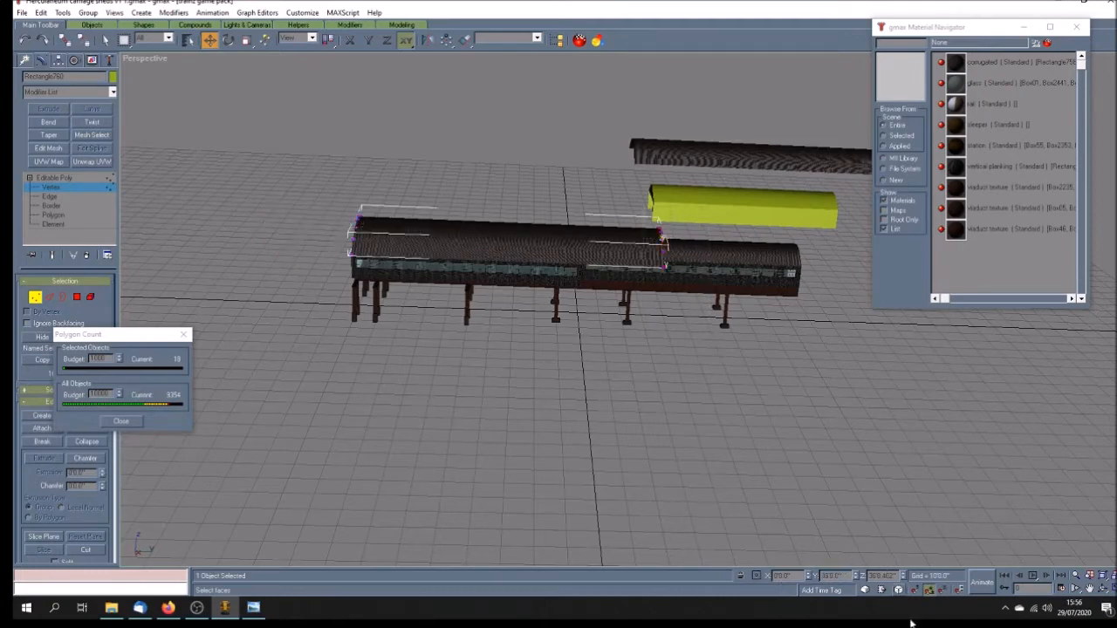
pyautogui.doubleClick(831, 576)
pyautogui.write('3312')
pyautogui.press('Return')
pyautogui.click(55, 177)
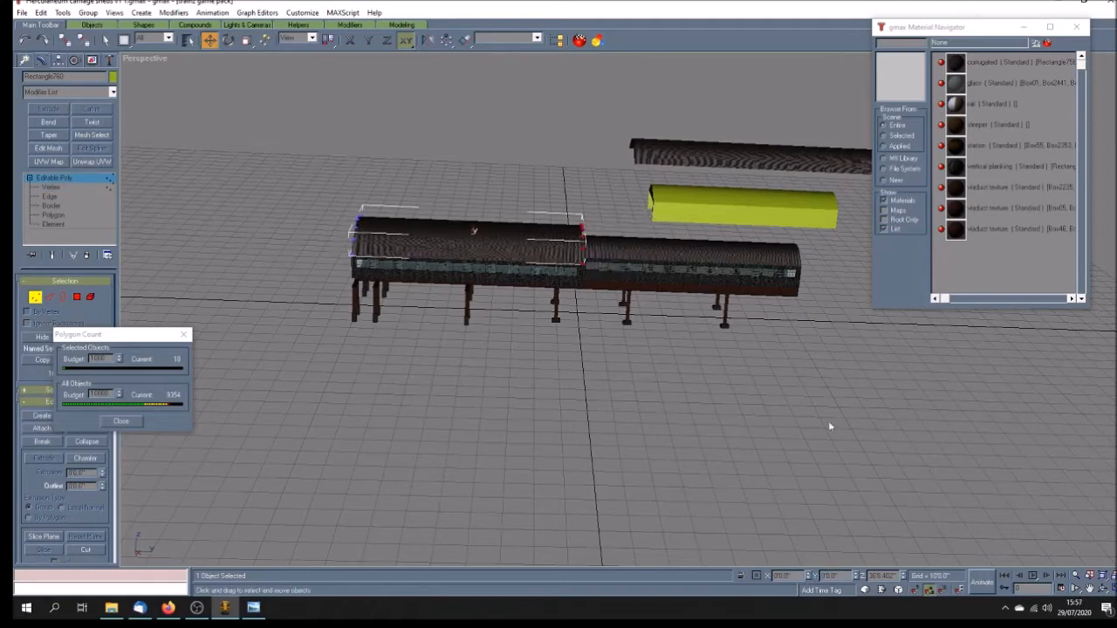
# - Examine the shortened roof in the perspective and back views and compare it with the reference photo Herculaneum dock station6
pyautogui.click(1088, 589)
pyautogui.moveTo(838, 387); pyautogui.dragTo(937, 509)
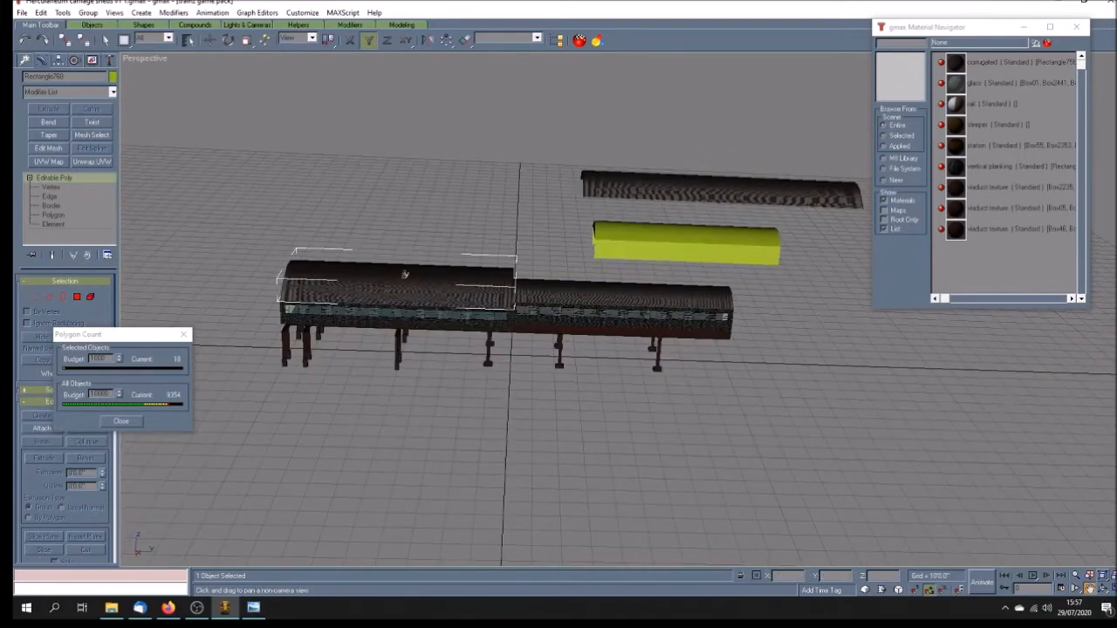
pyautogui.hotkey('alt', 'w')
pyautogui.moveTo(753, 157); pyautogui.dragTo(670, 167)
pyautogui.scroll(-4, 815, 174)
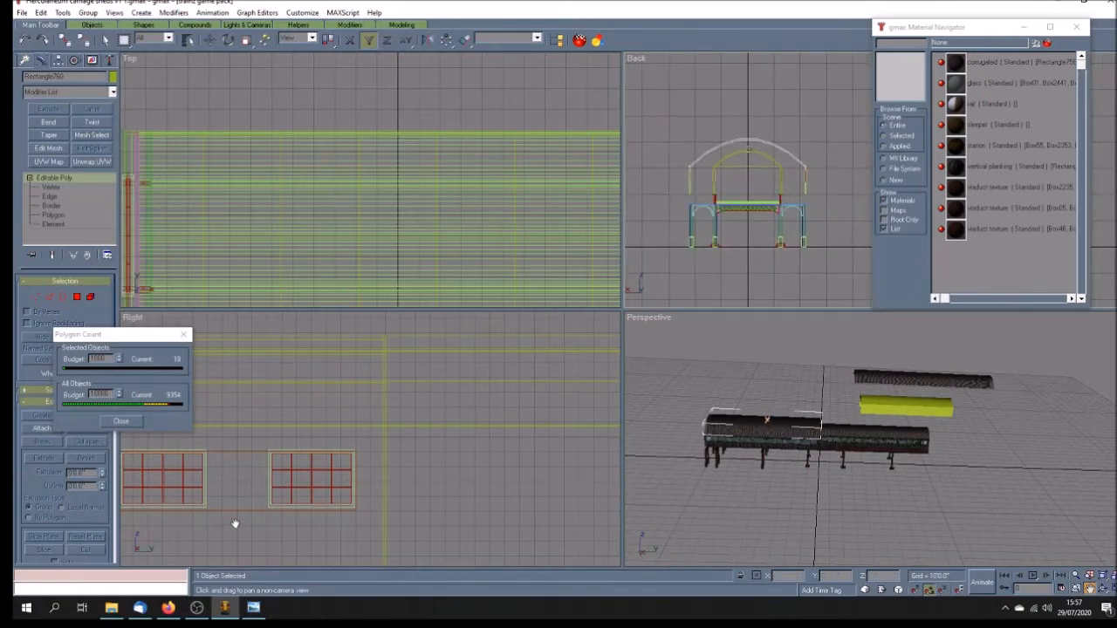
pyautogui.click(253, 607)
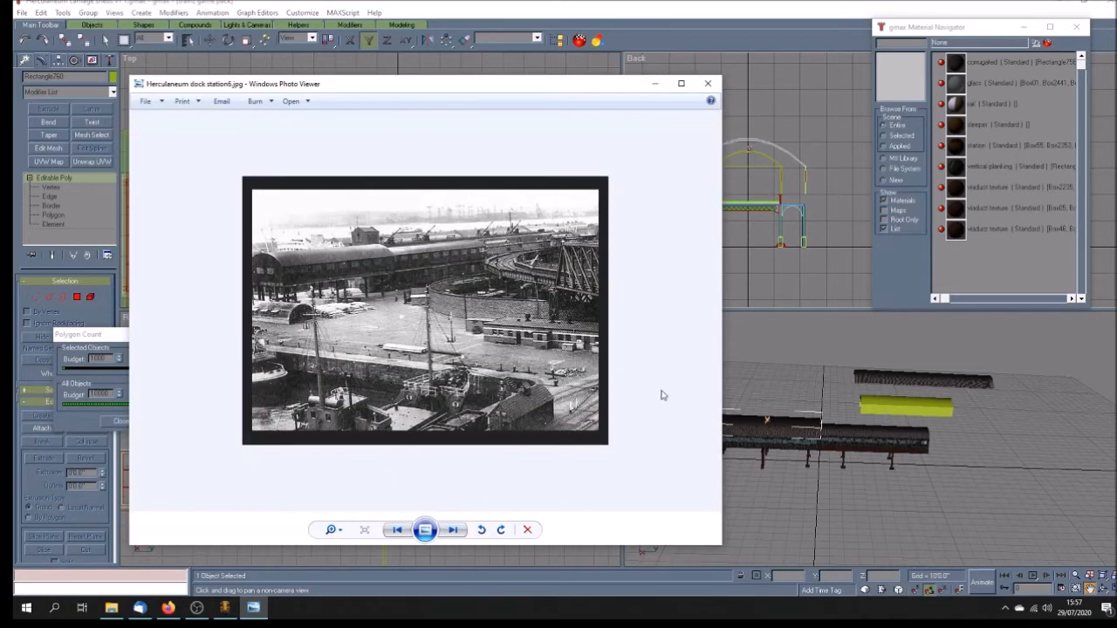
pyautogui.click(1102, 590)
# - Inspect the wider roof and its junction from the shed's outer end in the enlarged perspective view, with nothing selected
pyautogui.click(1102, 590)
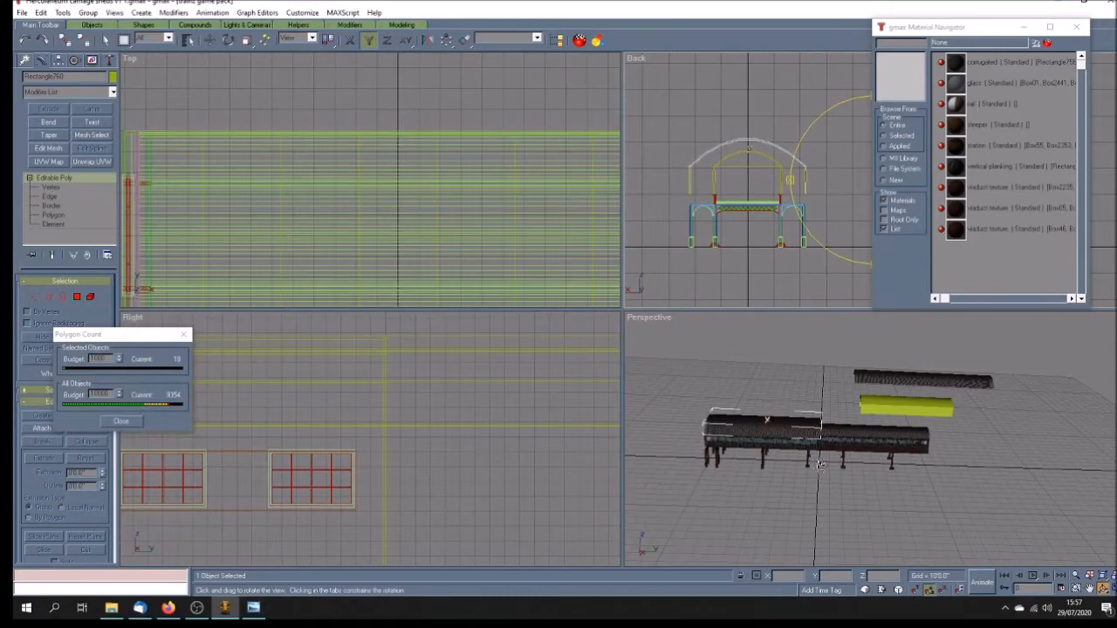
pyautogui.moveTo(843, 466); pyautogui.dragTo(875, 455)
pyautogui.press('F3')
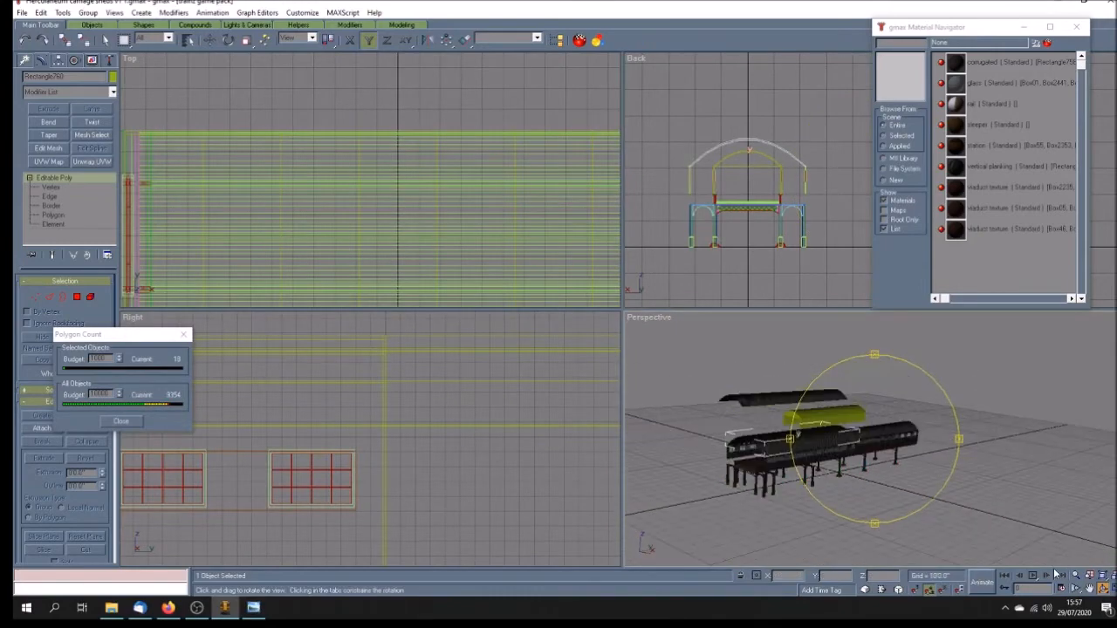
pyautogui.click(1111, 590)
pyautogui.moveTo(669, 395)
pyautogui.mouseDown()
pyautogui.moveTo(672, 410)
pyautogui.moveTo(663, 392)
pyautogui.mouseUp()
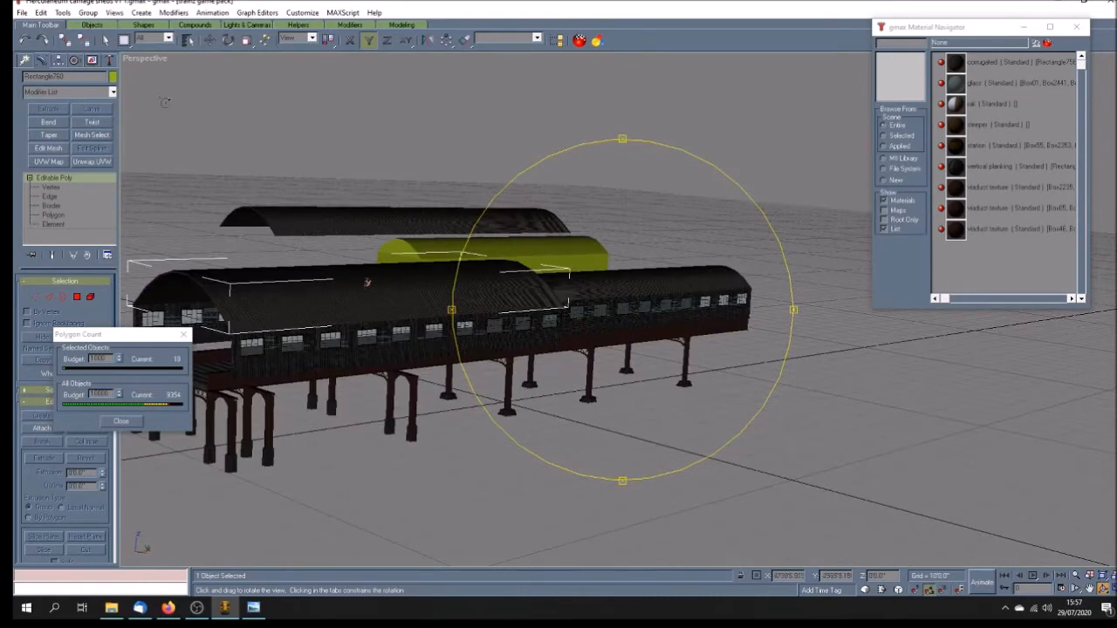
pyautogui.rightClick(731, 419)
pyautogui.click(726, 422)
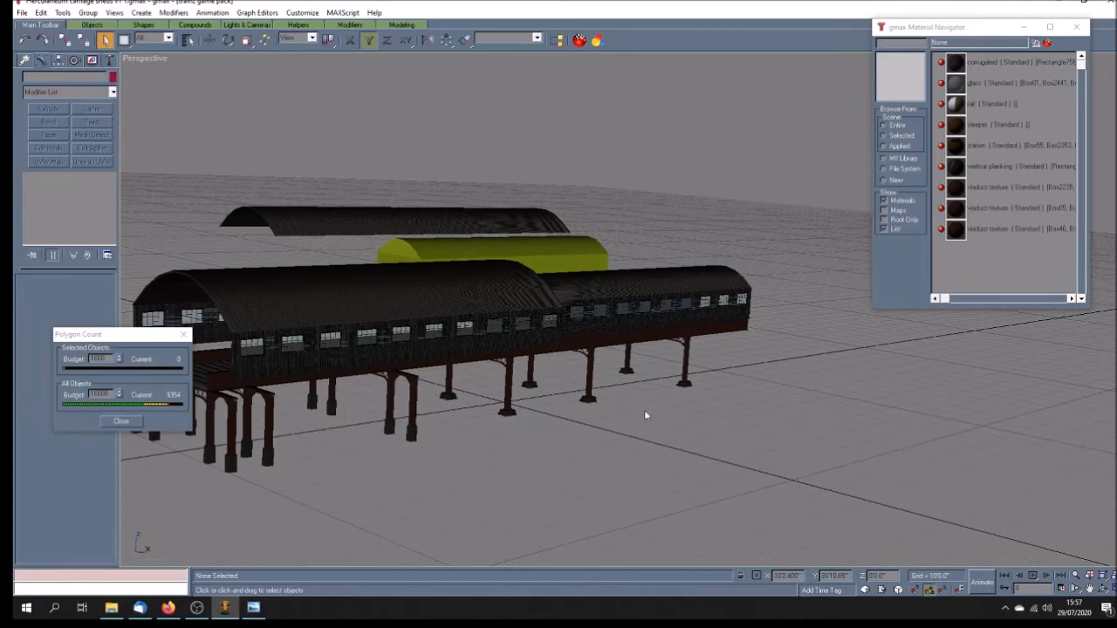
# - Compare the junction of the two roofs in the enlarged Herculaneum dock station6 photo with the model seen from several sides
pyautogui.click(253, 608)
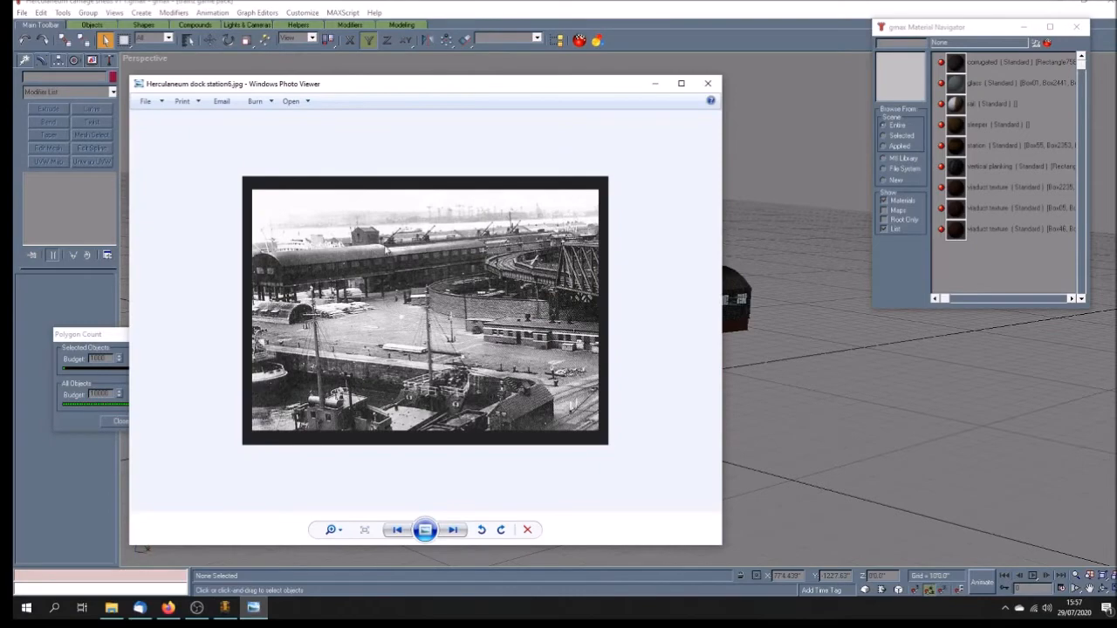
pyautogui.scroll(4, 377, 233)
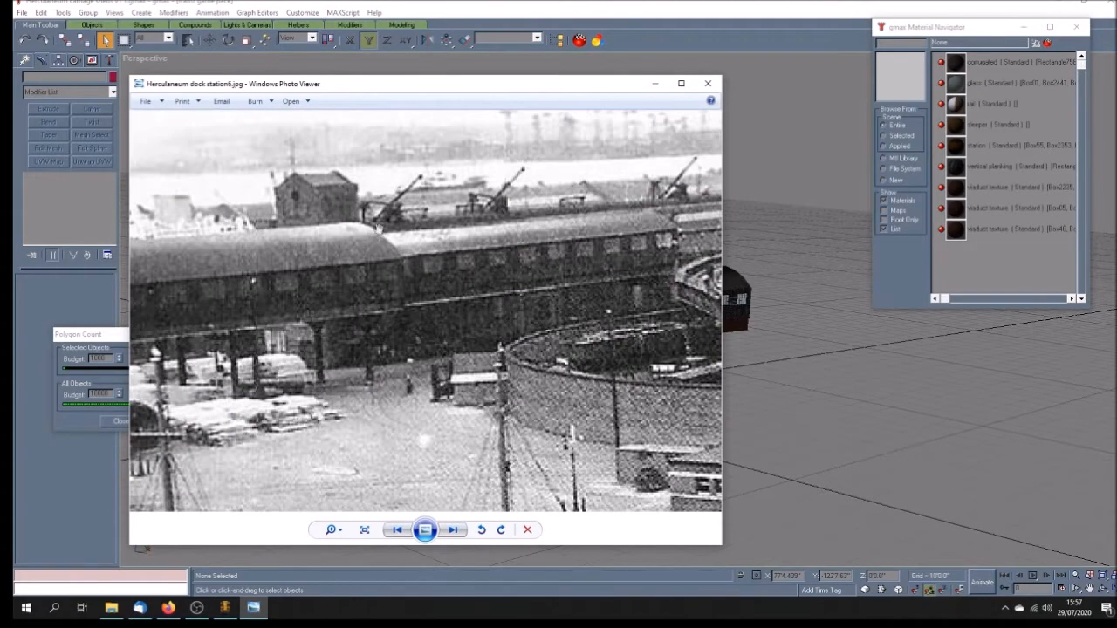
pyautogui.click(225, 608)
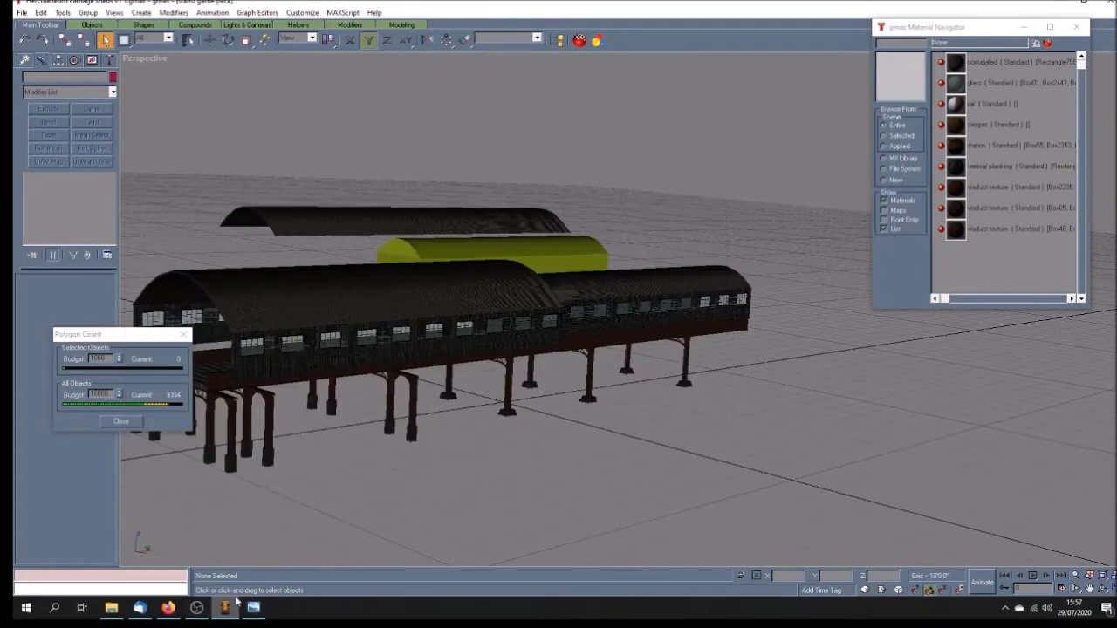
pyautogui.click(1104, 589)
pyautogui.moveTo(590, 423); pyautogui.dragTo(571, 427)
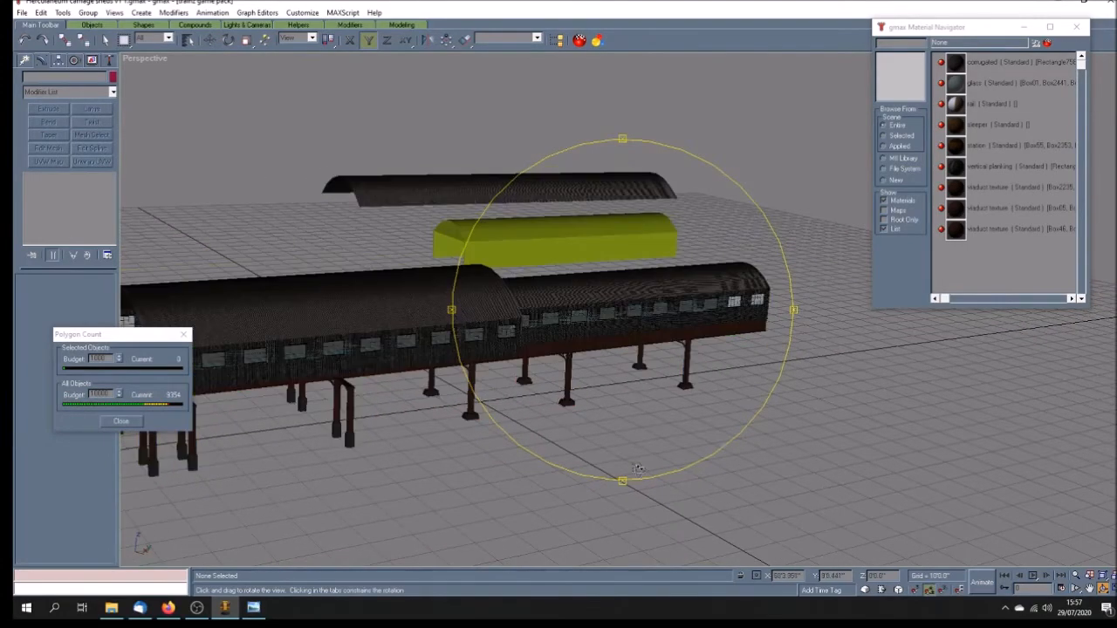
pyautogui.moveTo(633, 467); pyautogui.dragTo(636, 449)
pyautogui.moveTo(543, 433)
pyautogui.mouseDown()
pyautogui.moveTo(537, 447)
pyautogui.moveTo(611, 449)
pyautogui.moveTo(558, 447)
pyautogui.moveTo(609, 451)
pyautogui.moveTo(574, 449)
pyautogui.moveTo(589, 447)
pyautogui.mouseUp()
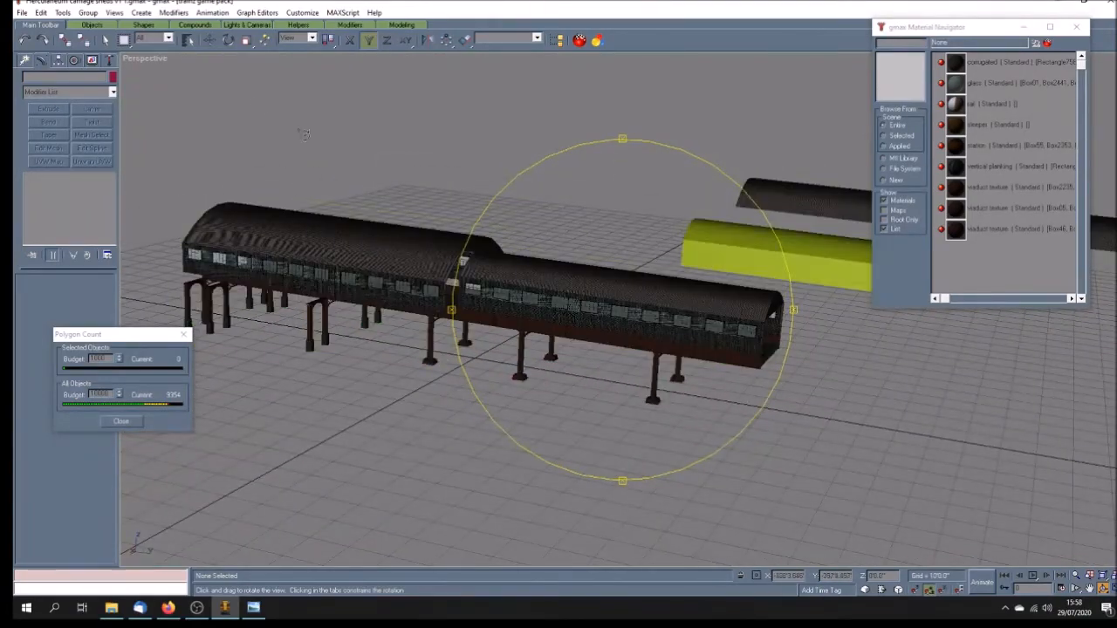
# - Check the scale values of the spare curved roof standing behind the shed
pyautogui.click(104, 40)
pyautogui.click(768, 194)
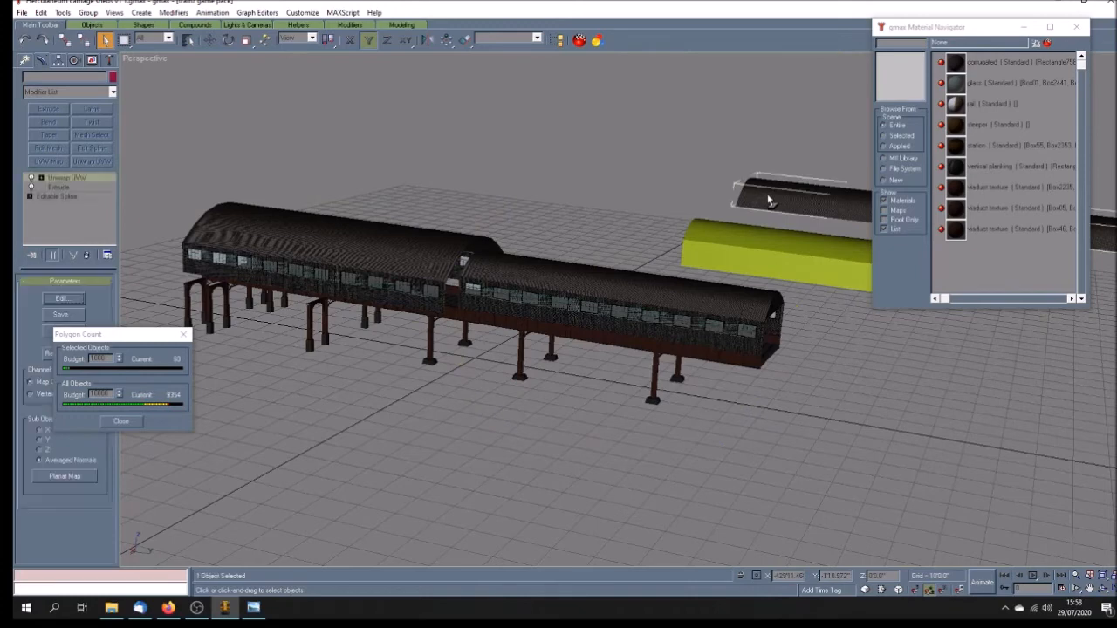
pyautogui.click(246, 41)
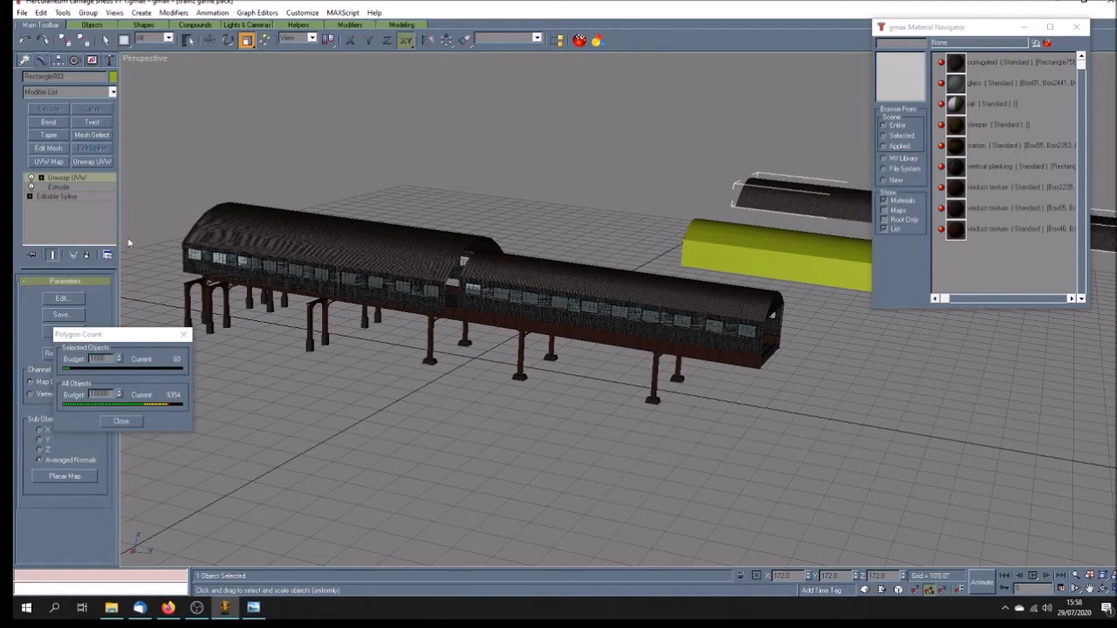
pyautogui.click(404, 433)
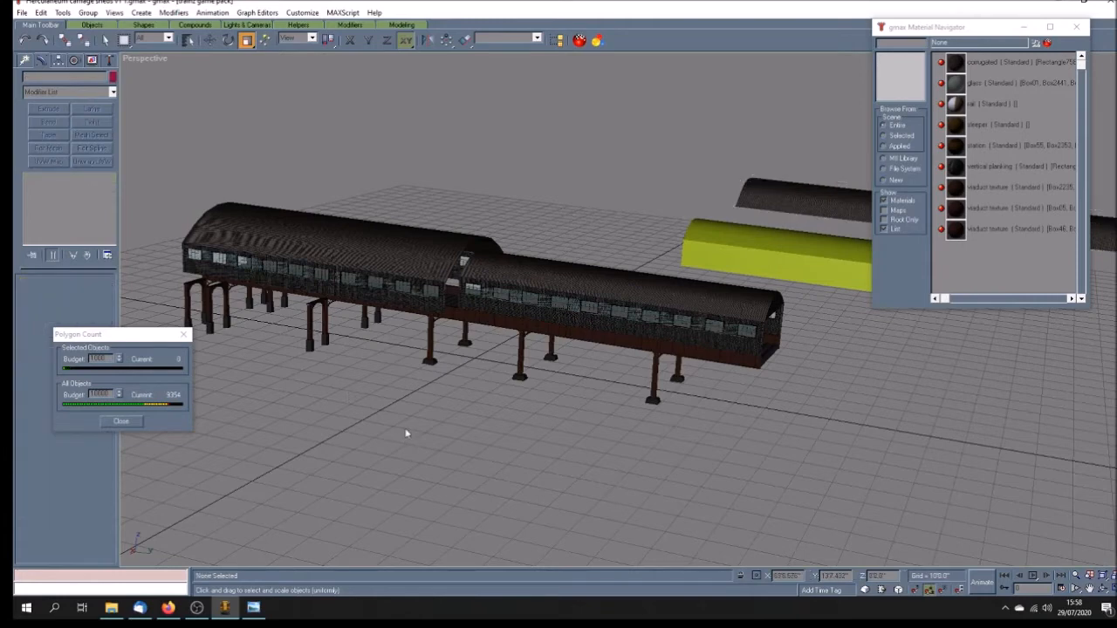
# - Apply Reset XForm to the wider section's roof and collapse its modifier stack to an Editable Poly
pyautogui.click(229, 220)
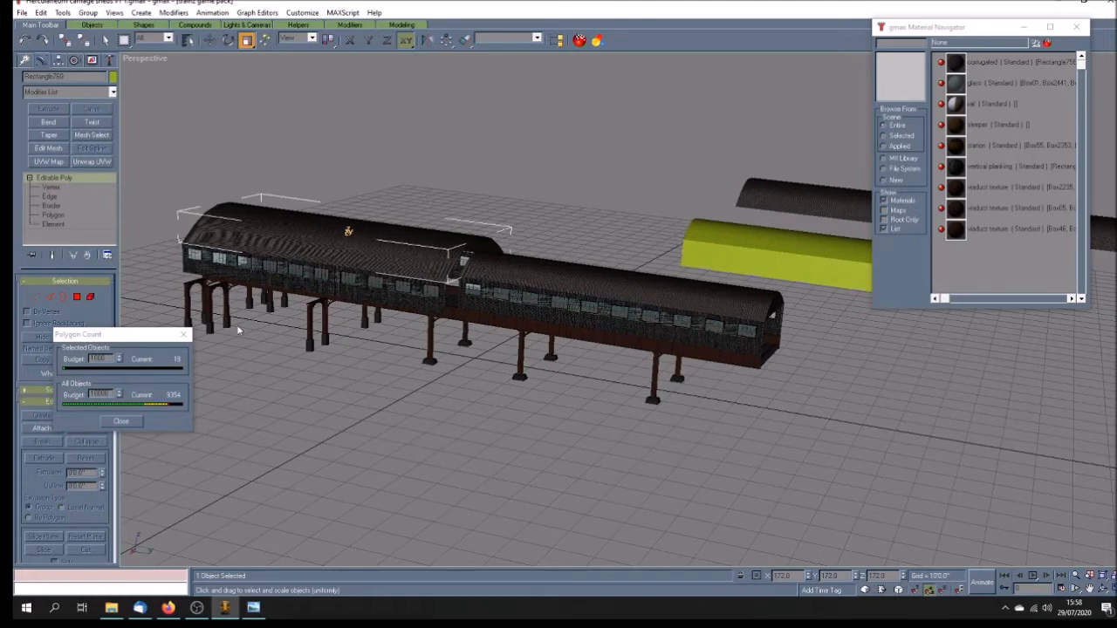
pyautogui.click(110, 61)
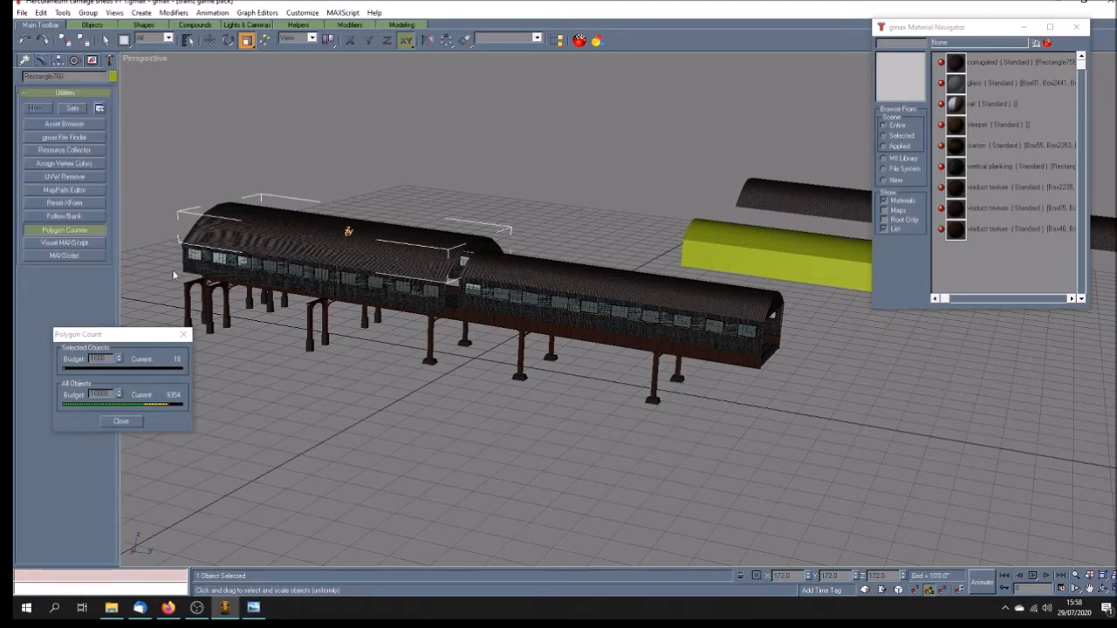
pyautogui.click(65, 203)
pyautogui.click(89, 294)
pyautogui.click(41, 60)
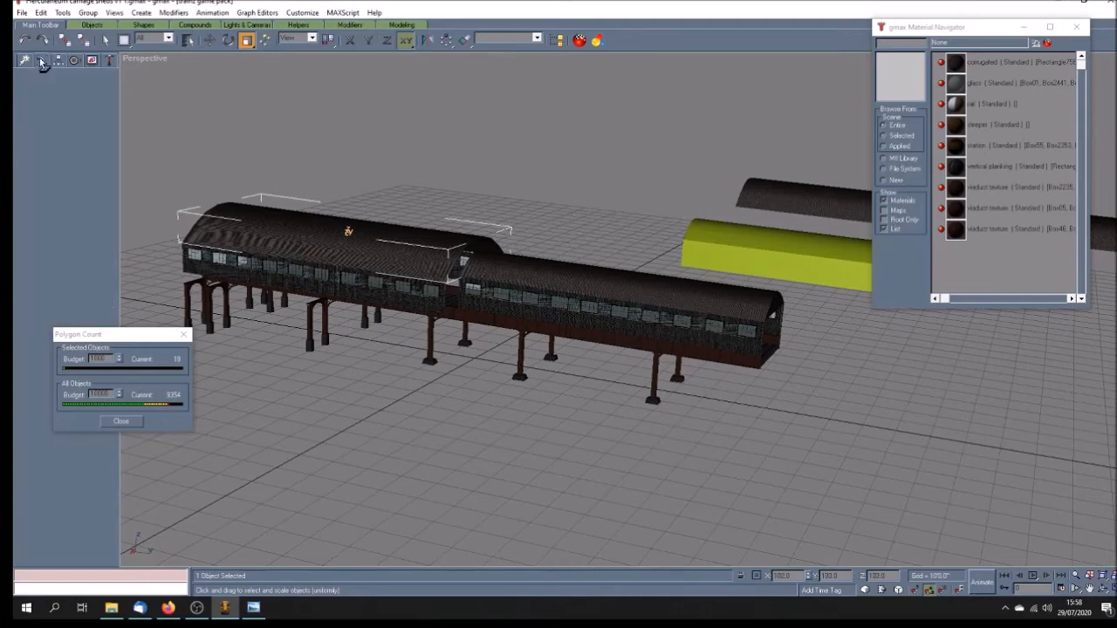
pyautogui.rightClick(64, 181)
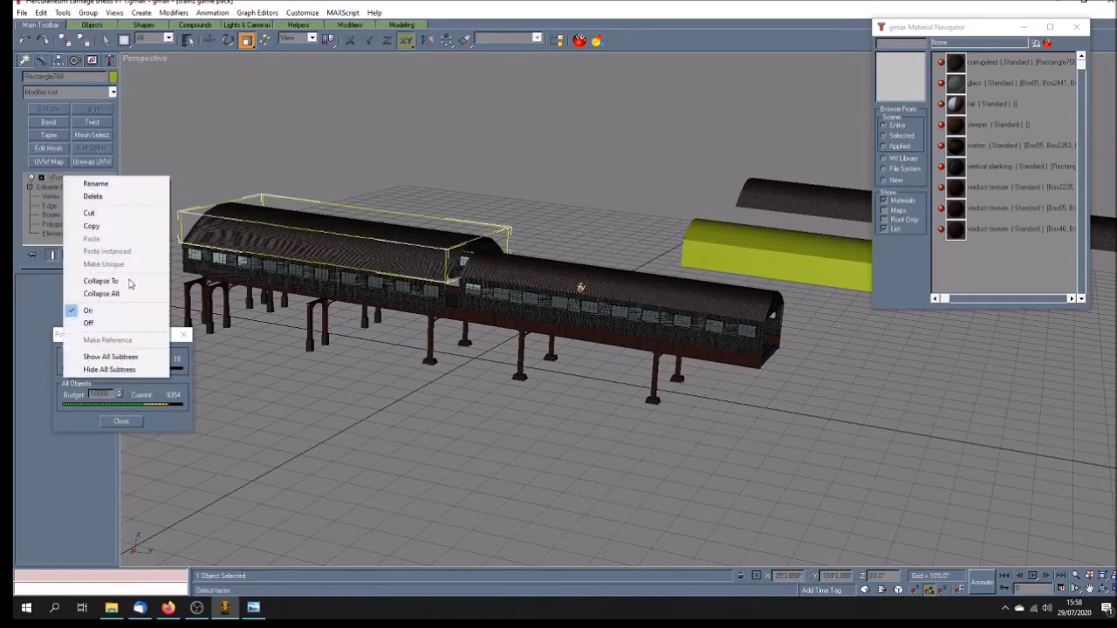
pyautogui.click(88, 294)
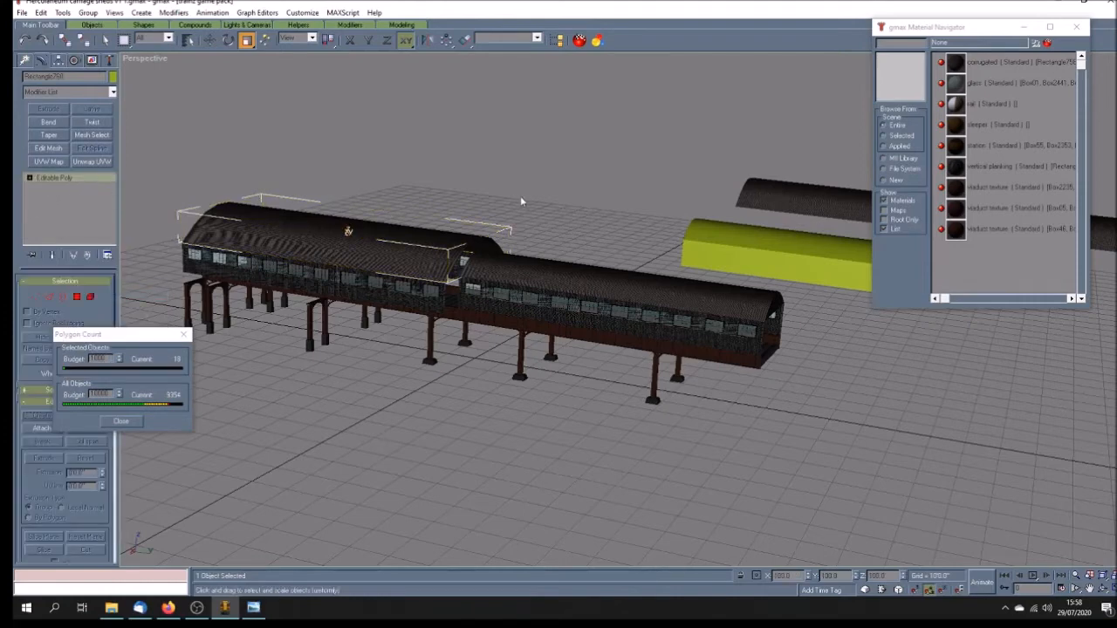
pyautogui.click(788, 491)
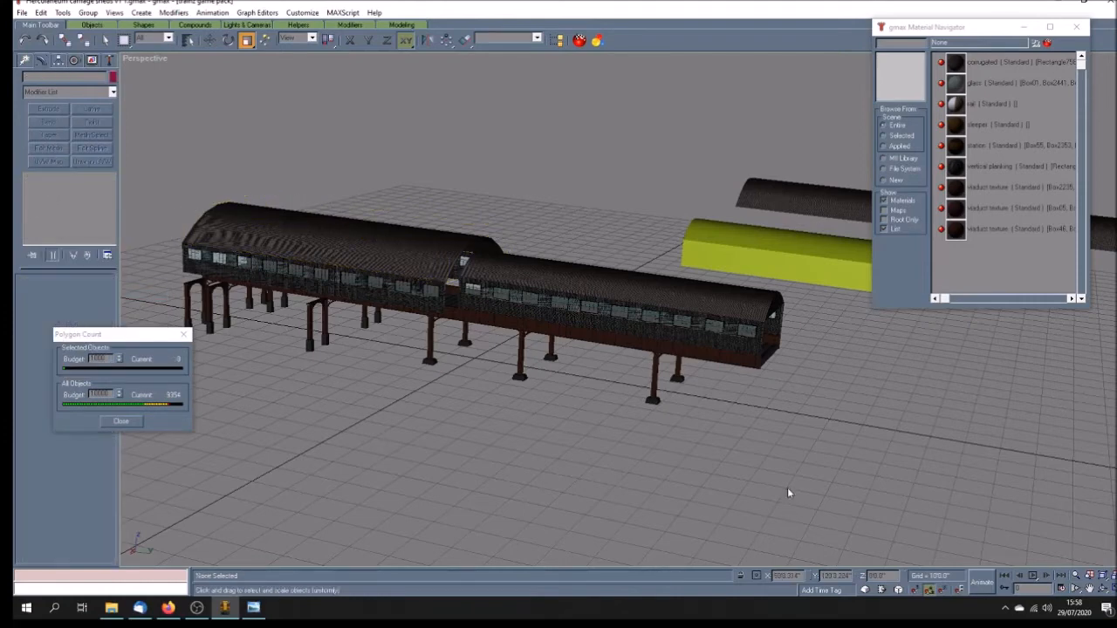
# - Select the end gable of the narrower section and inspect it in wireframe and shaded display from the outer end
pyautogui.click(772, 308)
pyautogui.press('F3')
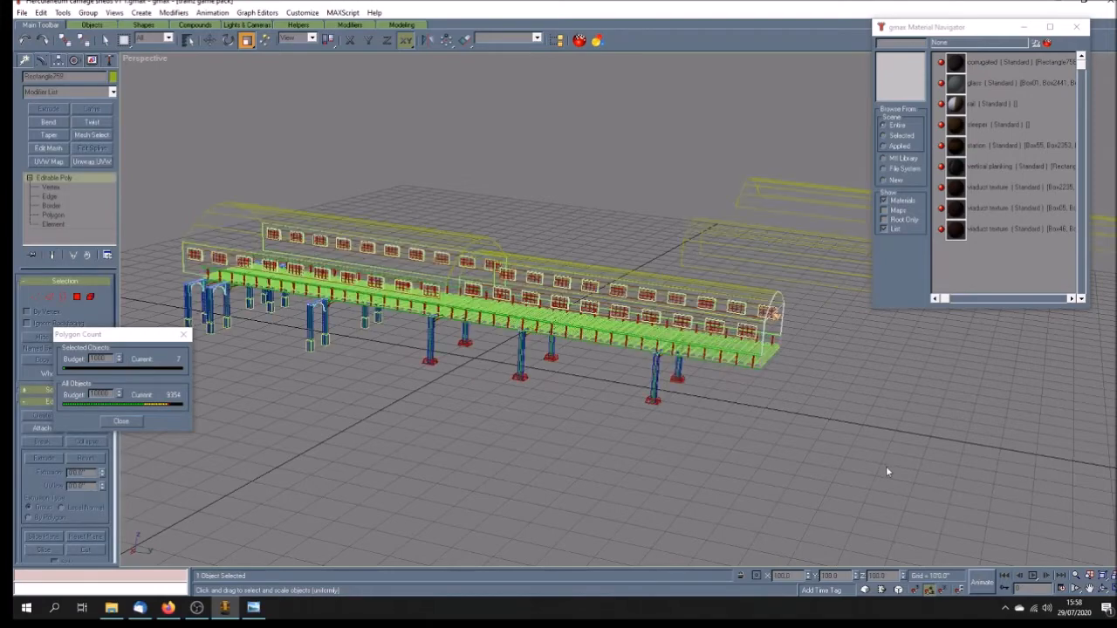
pyautogui.click(1089, 589)
pyautogui.moveTo(581, 345)
pyautogui.mouseDown()
pyautogui.moveTo(582, 356)
pyautogui.moveTo(550, 358)
pyautogui.moveTo(564, 364)
pyautogui.mouseUp()
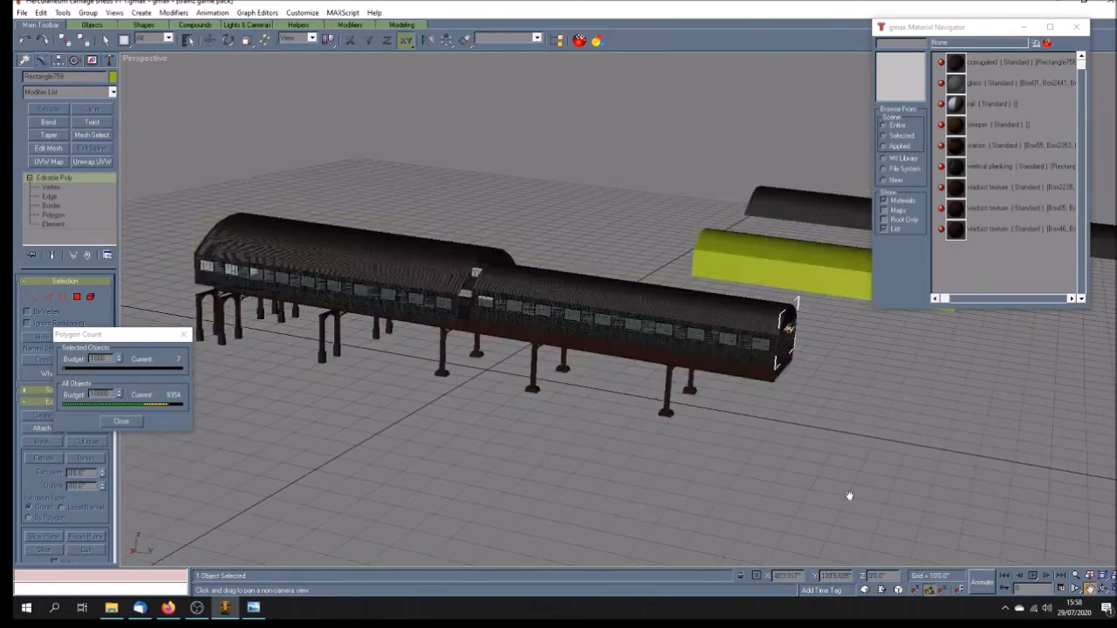
pyautogui.click(1103, 589)
pyautogui.moveTo(665, 380)
pyautogui.mouseDown()
pyautogui.moveTo(688, 426)
pyautogui.moveTo(667, 423)
pyautogui.mouseUp()
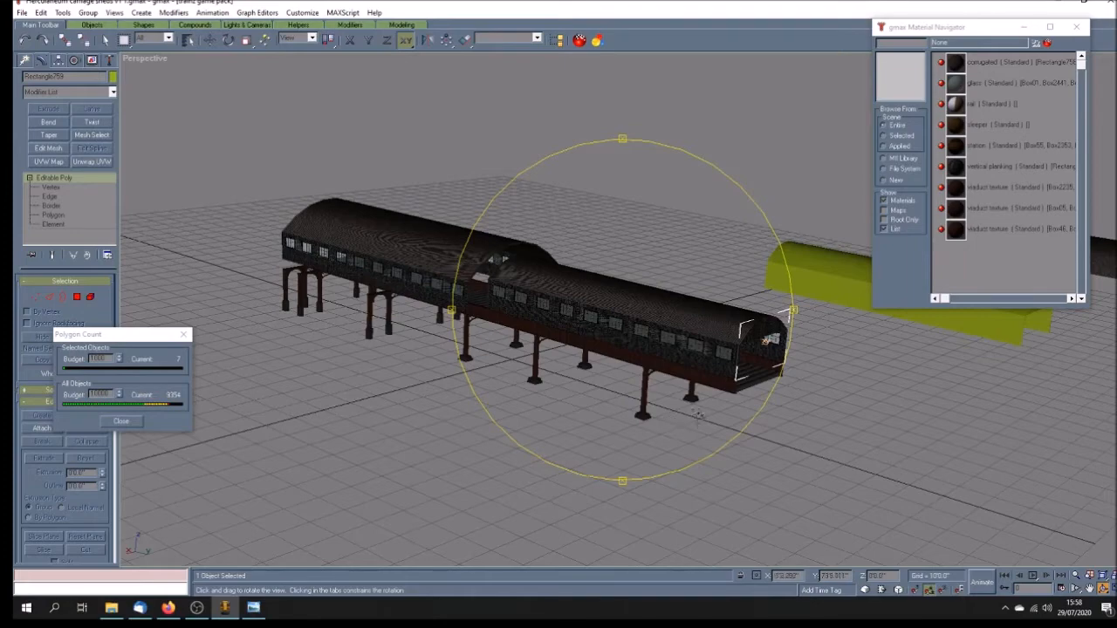
# - Compare the shed ends with the reference photos Herculaneum dock station6 and Herculaneum dock station5
pyautogui.click(253, 607)
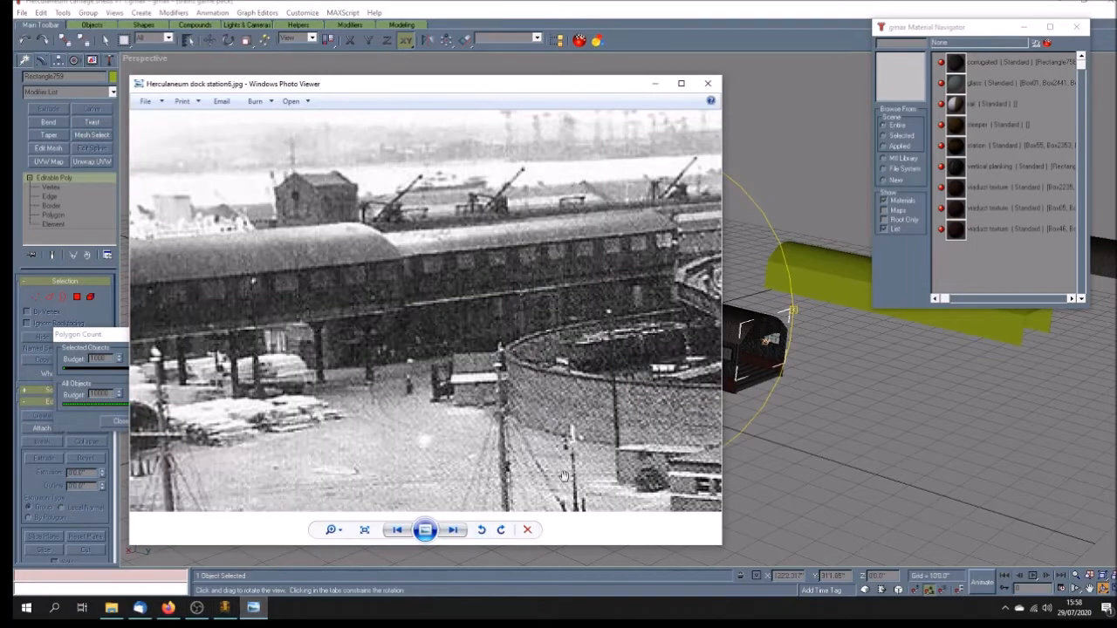
pyautogui.press('Right')
pyautogui.press('Left')
pyautogui.press('Left')
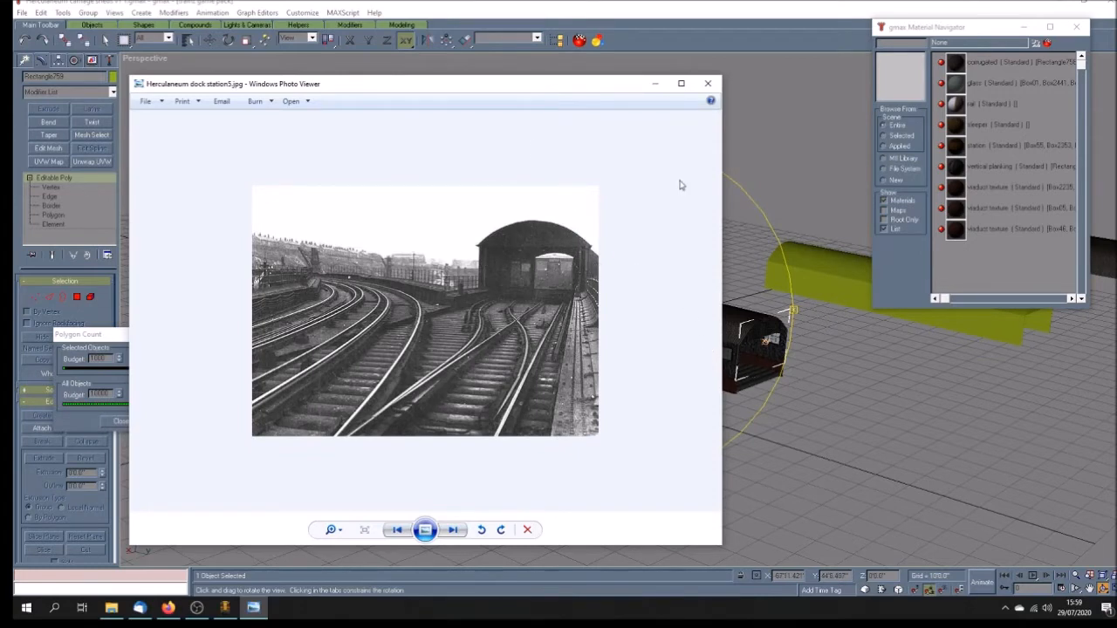
pyautogui.click(738, 135)
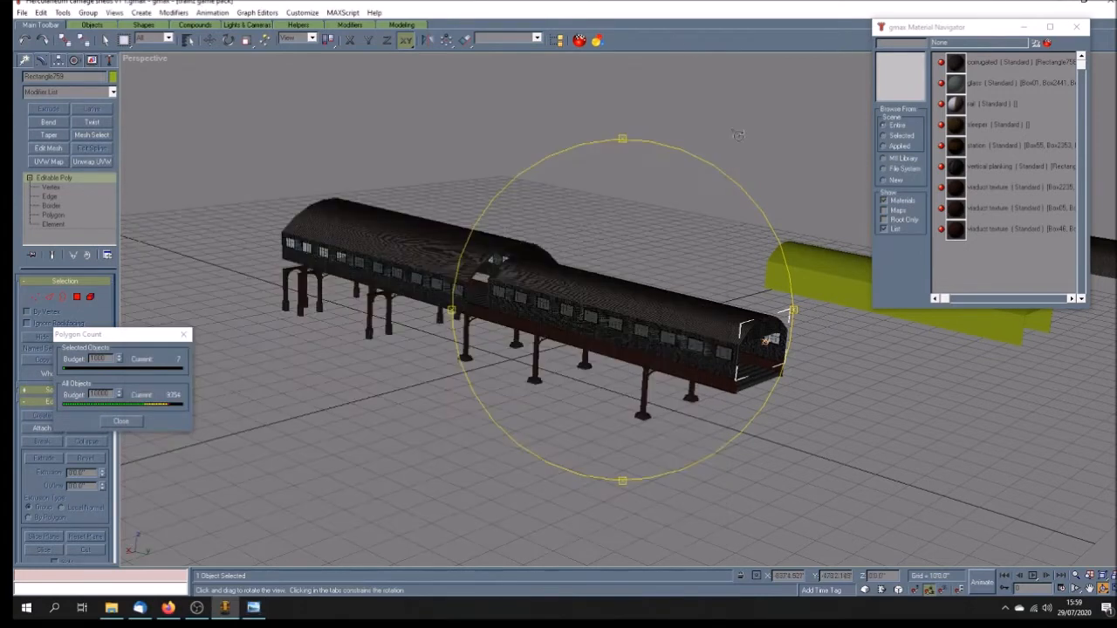
# - Make two copies of the end gable along the X axis, placing one clear of the shed on each side
pyautogui.click(209, 41)
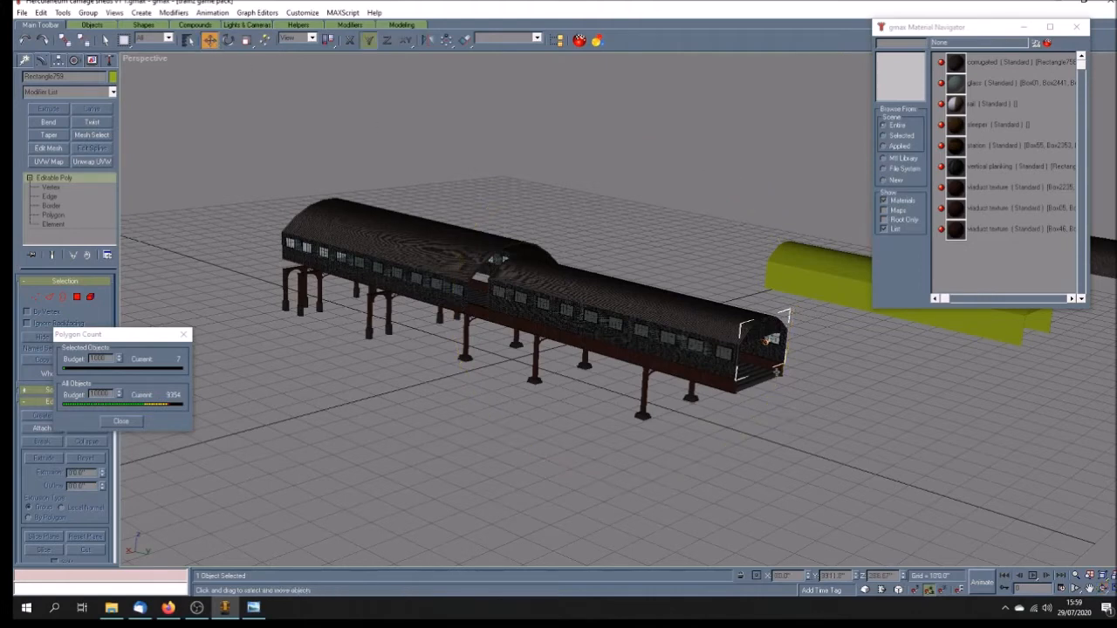
pyautogui.click(351, 41)
pyautogui.keyDown('shift'); pyautogui.moveTo(760, 330); pyautogui.dragTo(493, 406); pyautogui.keyUp('shift')
pyautogui.press('Return')
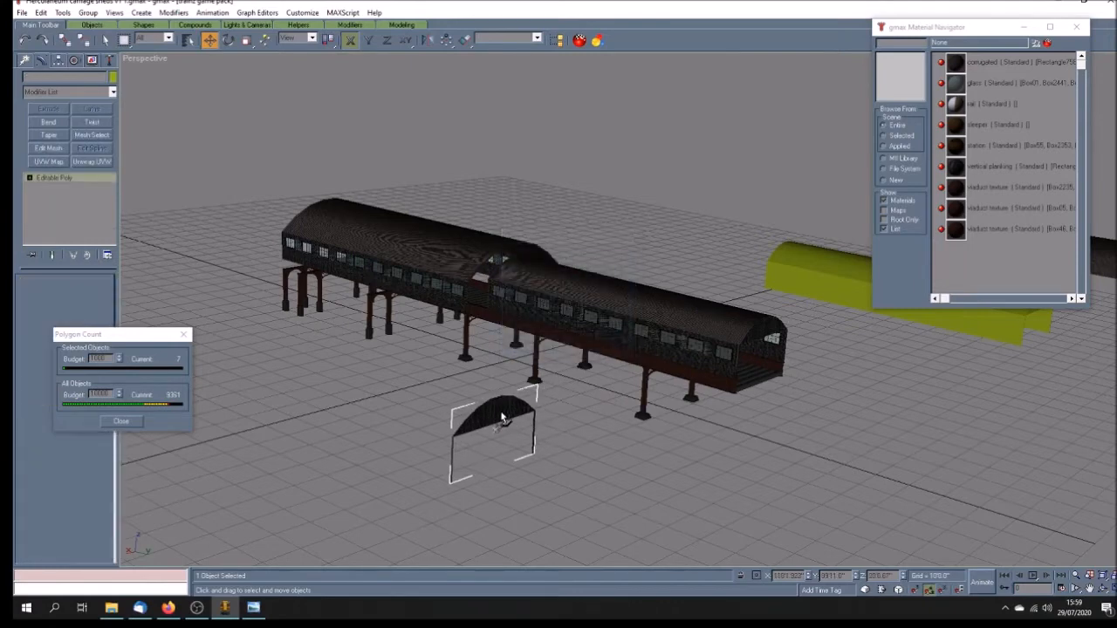
pyautogui.moveTo(500, 411)
pyautogui.keyDown('shift'); pyautogui.mouseDown()
pyautogui.moveTo(696, 349)
pyautogui.moveTo(851, 323)
pyautogui.moveTo(839, 321)
pyautogui.mouseUp(); pyautogui.keyUp('shift')
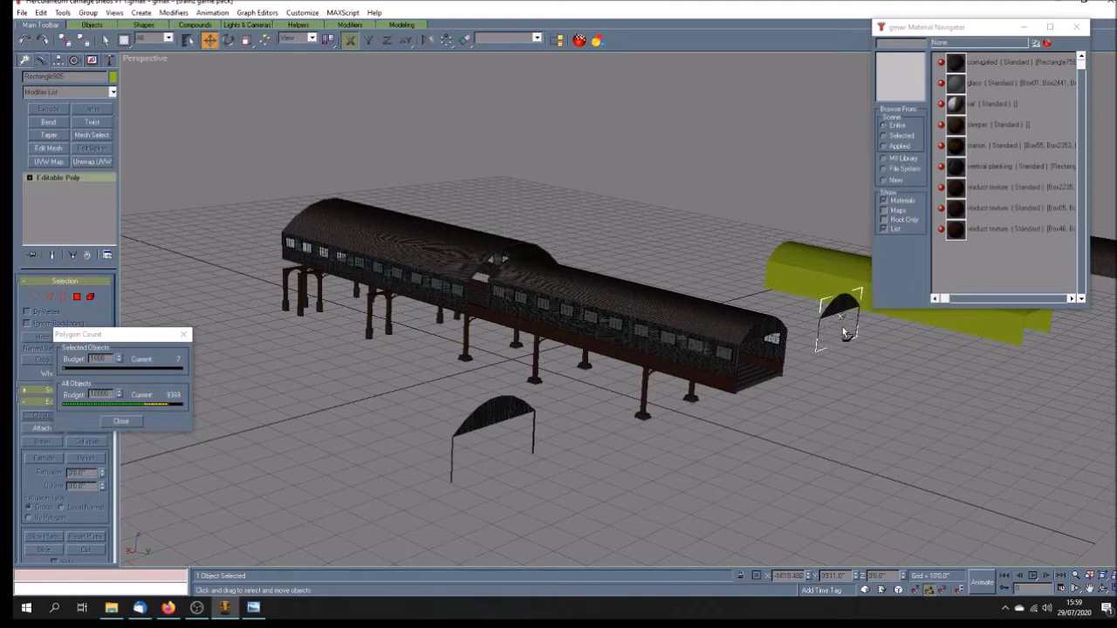
pyautogui.click(531, 347)
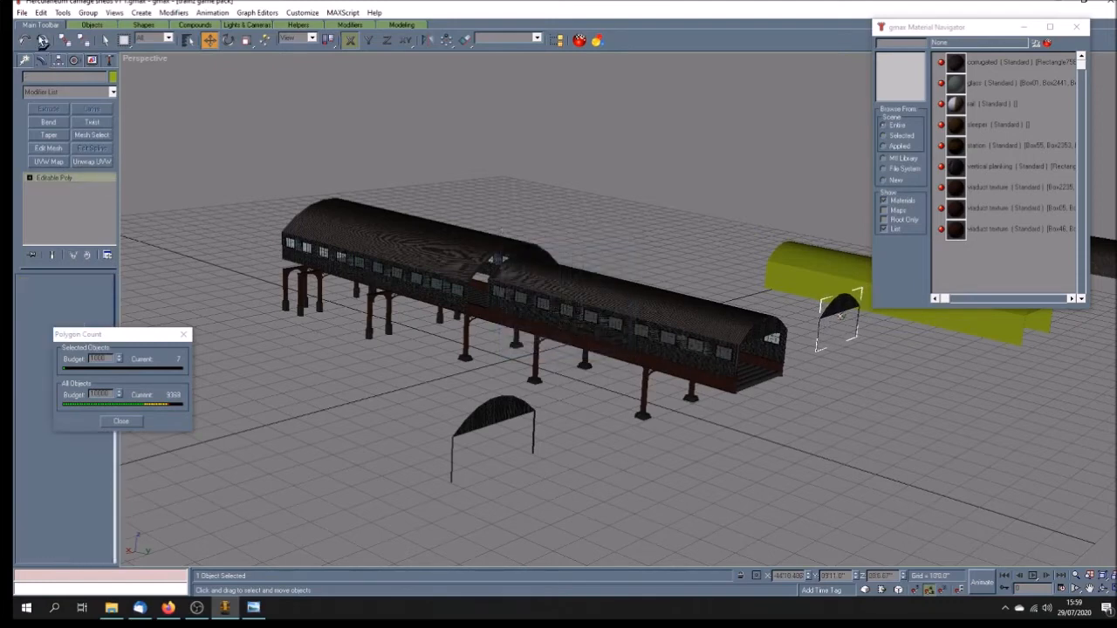
# - Save the scene, and save it again over the existing file Herculaneum carriage sheds v1 2.gmax
pyautogui.click(22, 12)
pyautogui.click(35, 70)
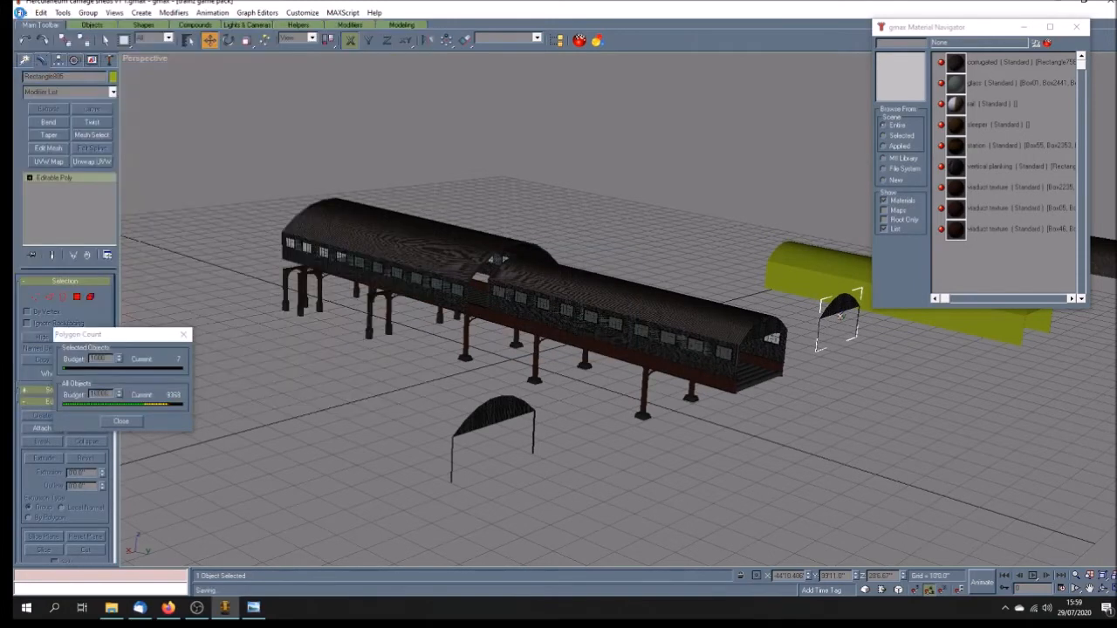
pyautogui.click(21, 13)
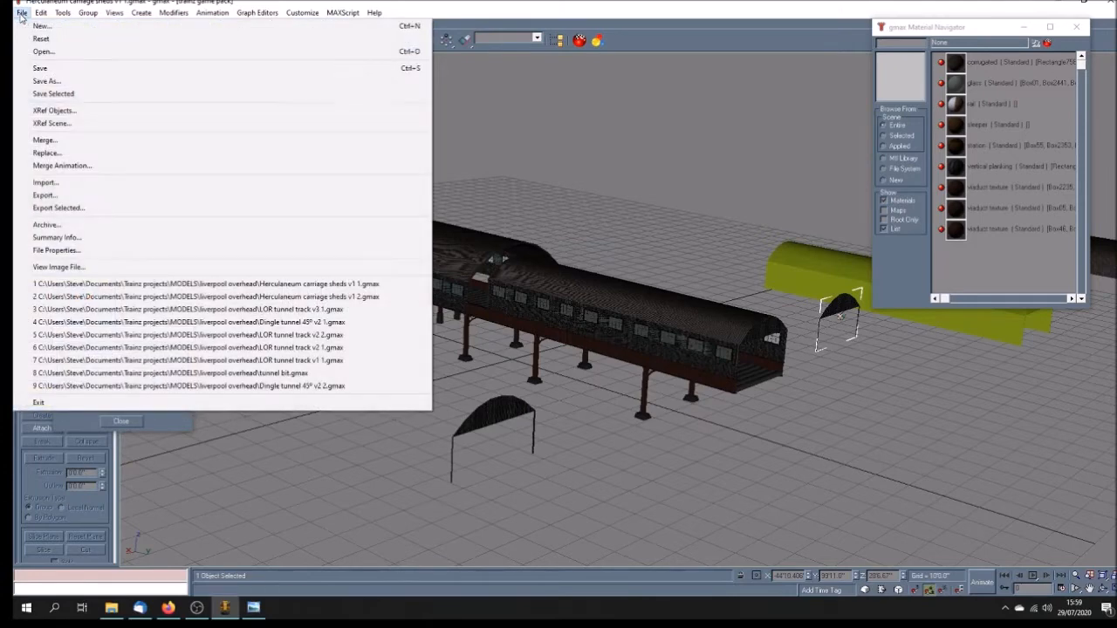
pyautogui.click(32, 82)
pyautogui.moveTo(249, 89)
pyautogui.mouseDown()
pyautogui.moveTo(249, 117)
pyautogui.moveTo(249, 103)
pyautogui.mouseUp()
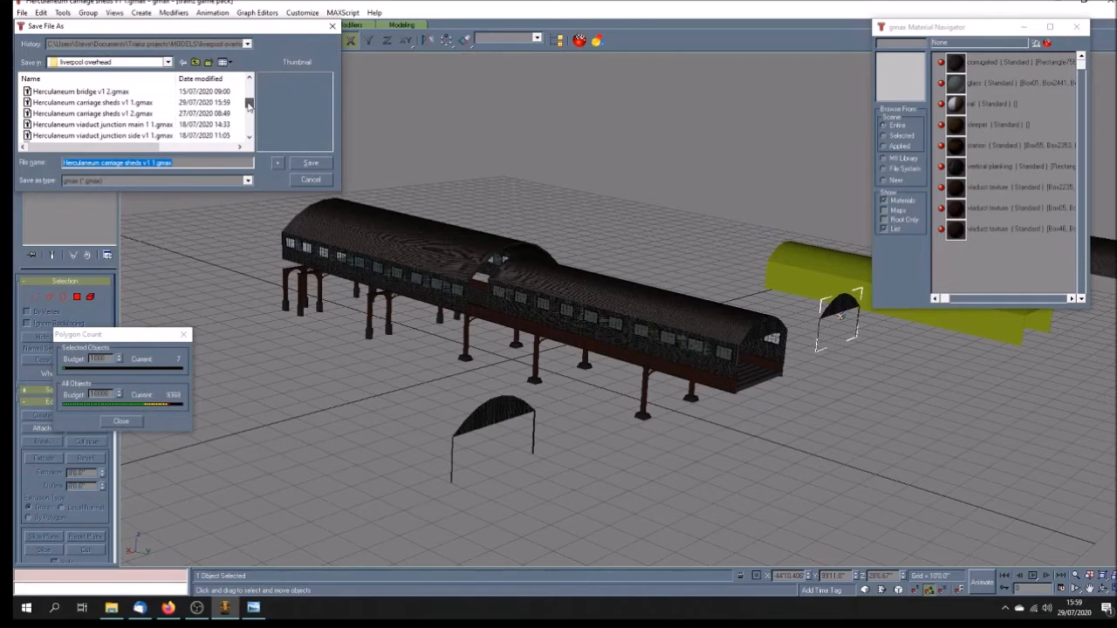
pyautogui.click(149, 115)
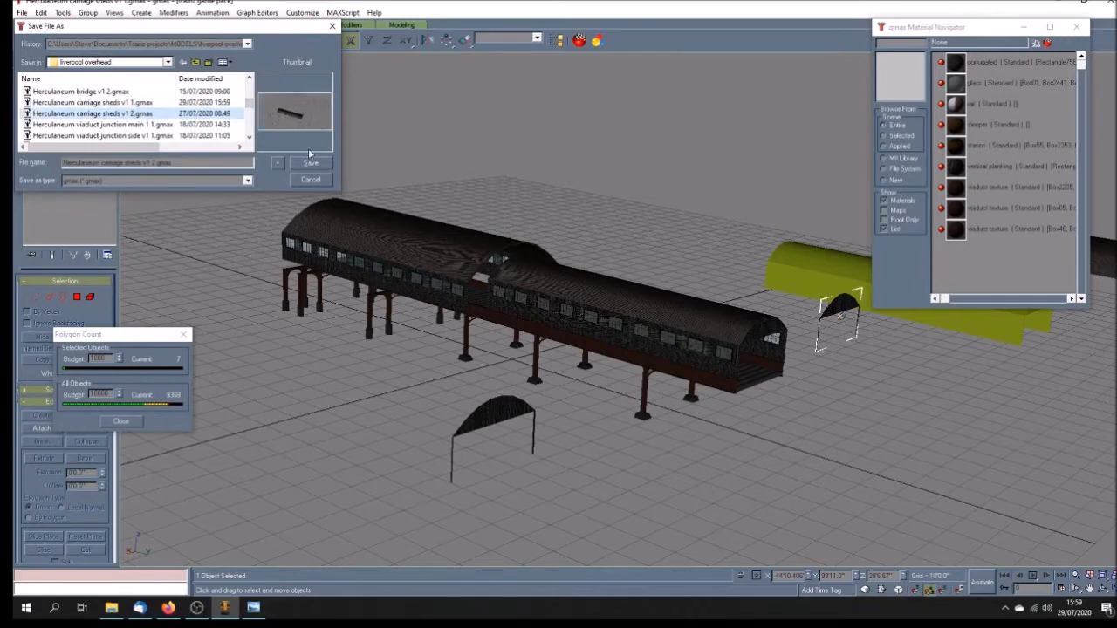
pyautogui.click(312, 165)
pyautogui.click(608, 345)
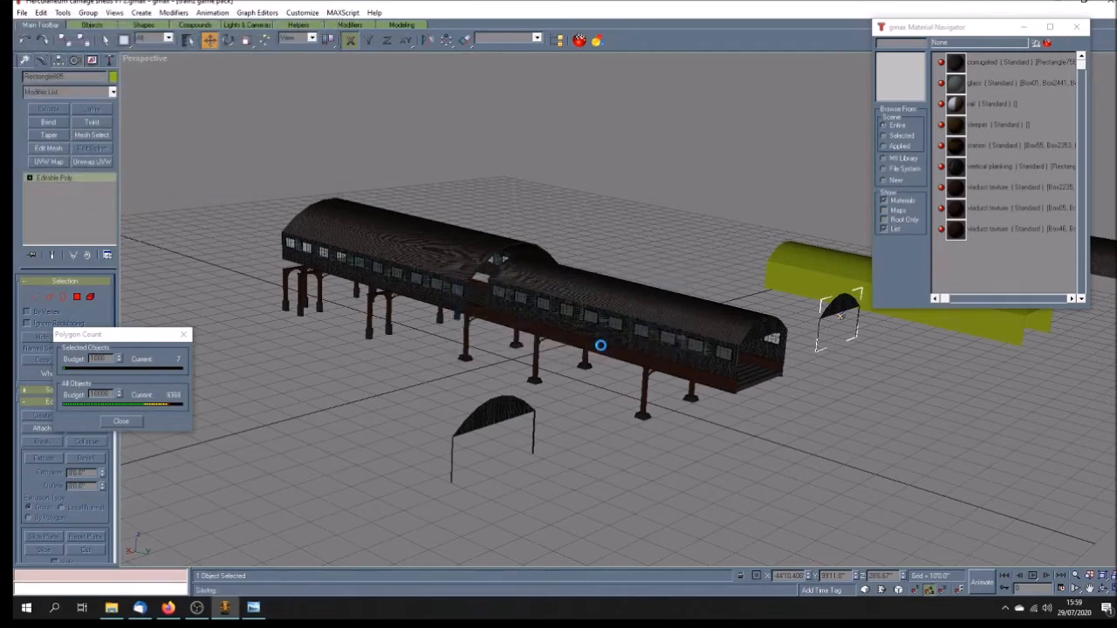
# - Scale the gable copy in front of the shed uniformly to 172%
pyautogui.click(489, 419)
pyautogui.click(243, 43)
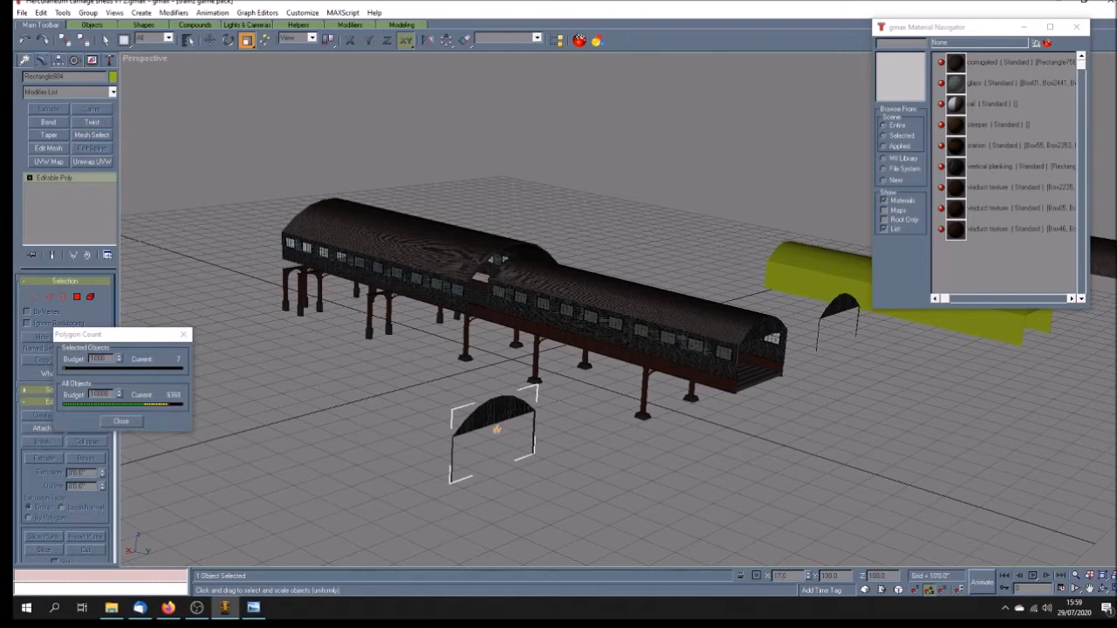
pyautogui.press('Return')
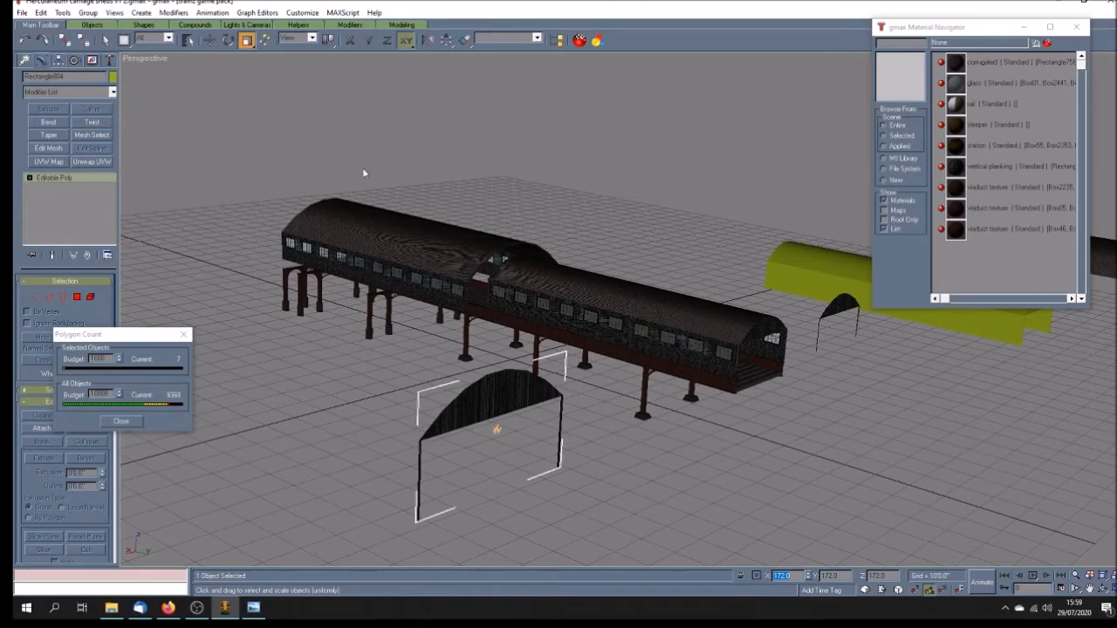
# - Try the enlarged gable copy at X position 0'0.0" and undo the move
pyautogui.click(211, 42)
pyautogui.click(213, 44)
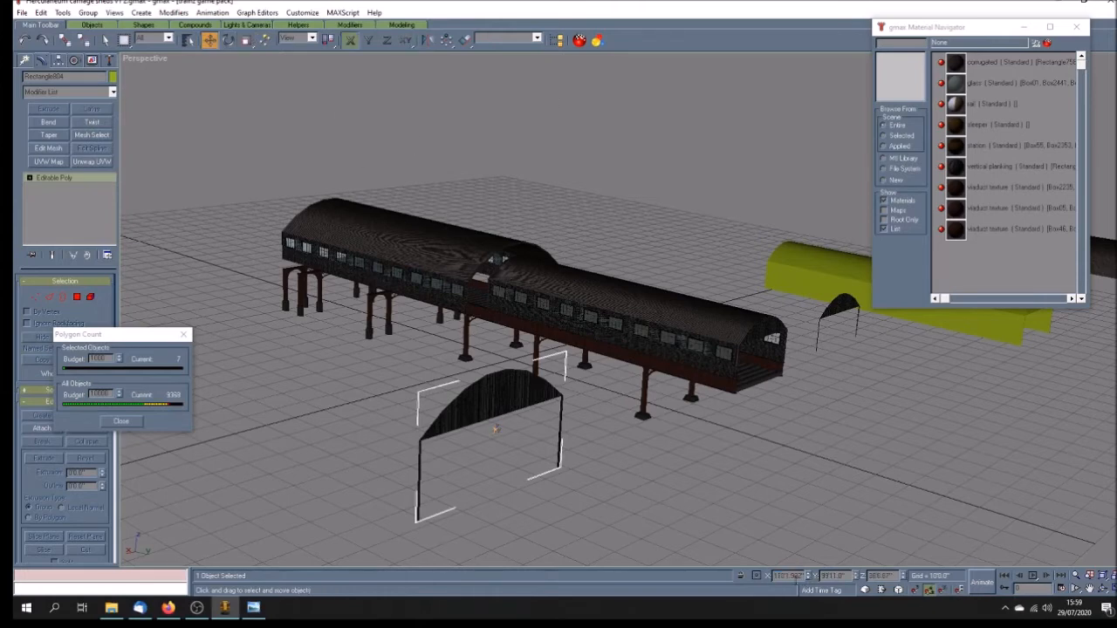
pyautogui.doubleClick(788, 576)
pyautogui.write('30')
pyautogui.press('Return')
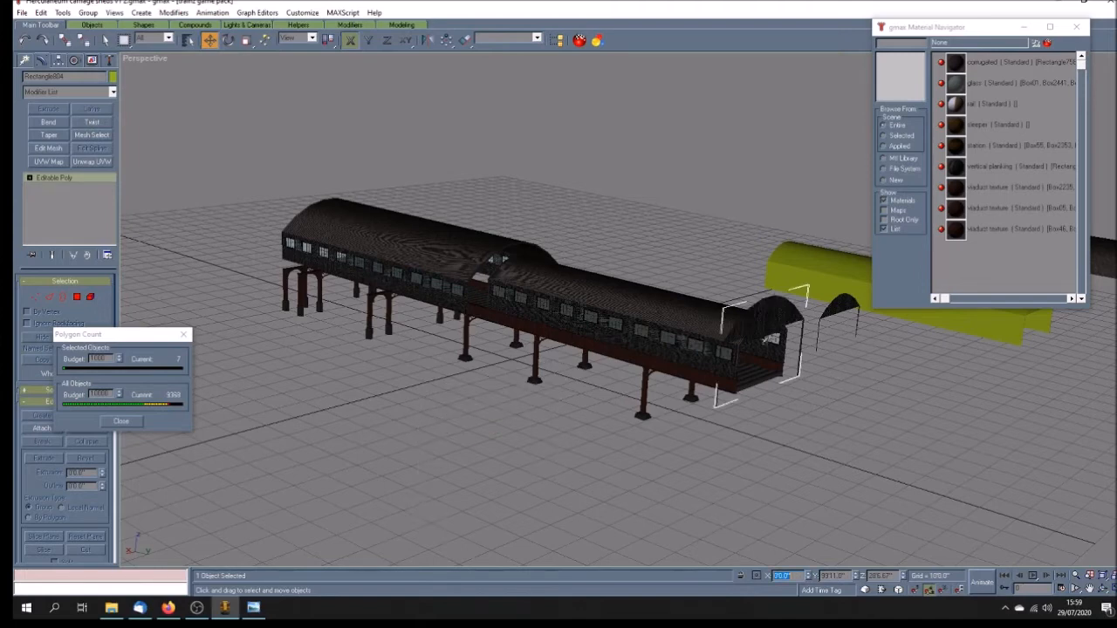
pyautogui.click(25, 40)
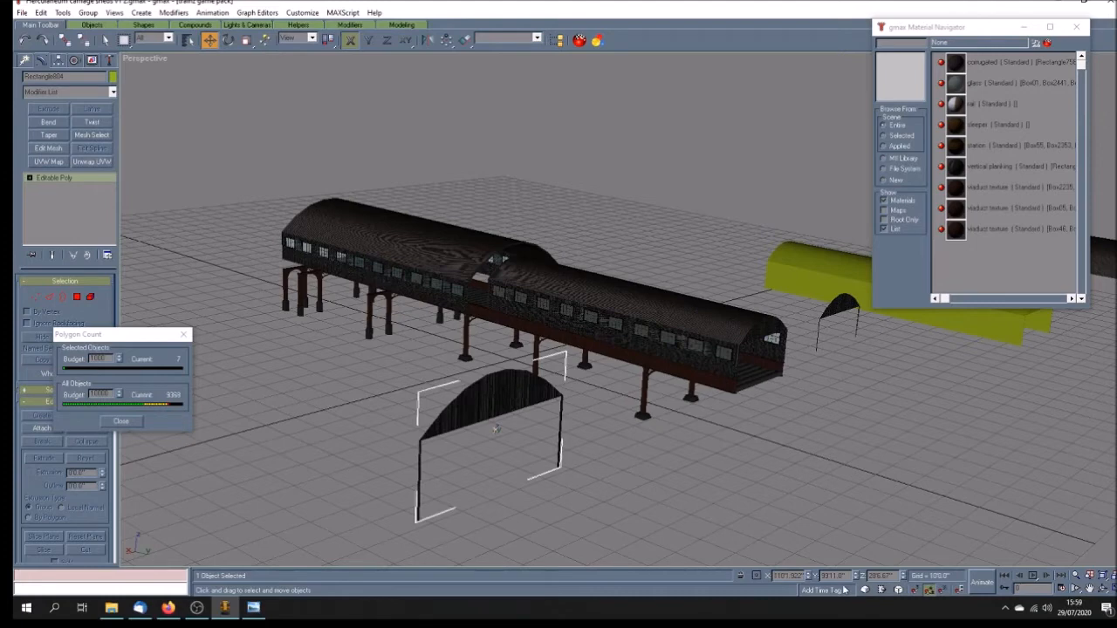
# - Move the enlarged gable copy to the junction of the two sections by setting its Y and X positions to 0'0.0"
pyautogui.press('Tab')
pyautogui.write('30')
pyautogui.press('Return')
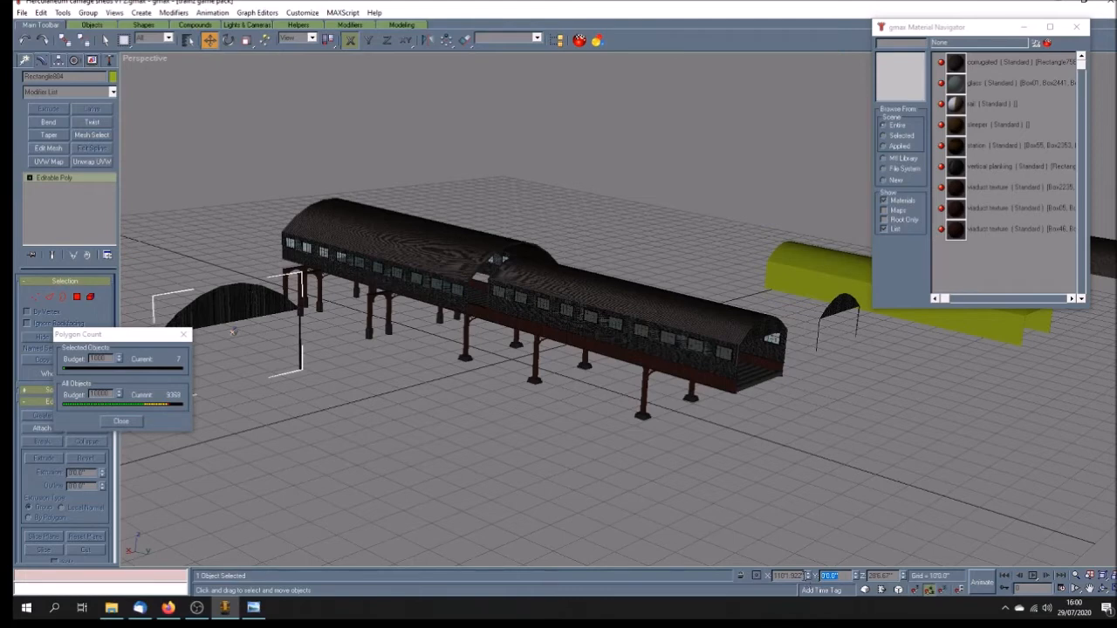
pyautogui.hotkey('shift', 'Tab')
pyautogui.write('20')
pyautogui.press('Return')
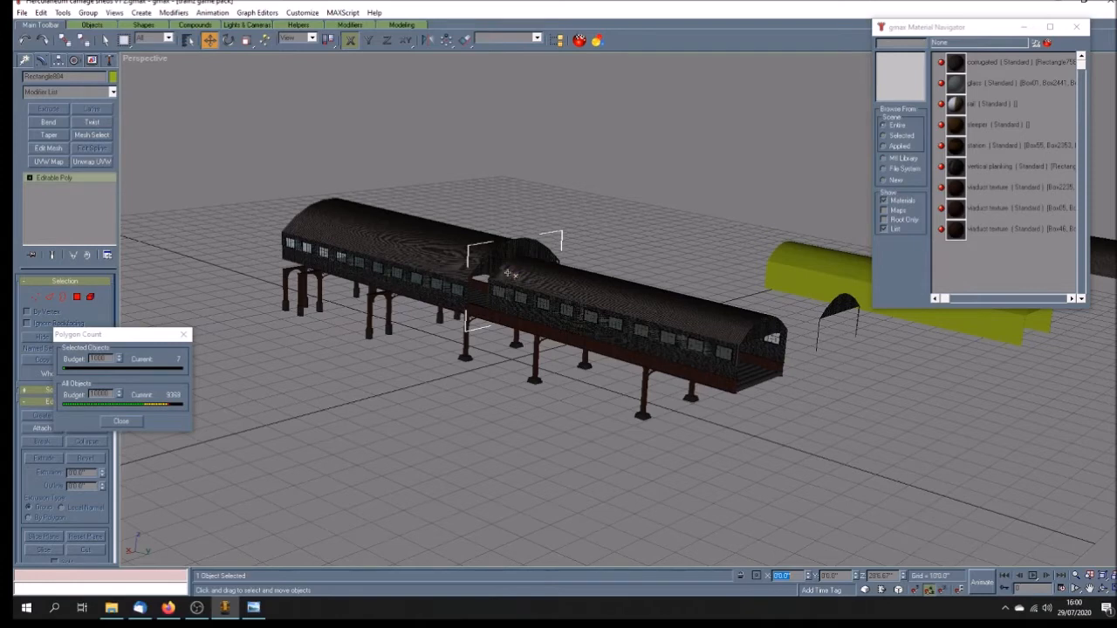
# - Check the enlarged gable against the wider roof at the junction in wireframe and shaded display, and reselect the gable
pyautogui.press('F3')
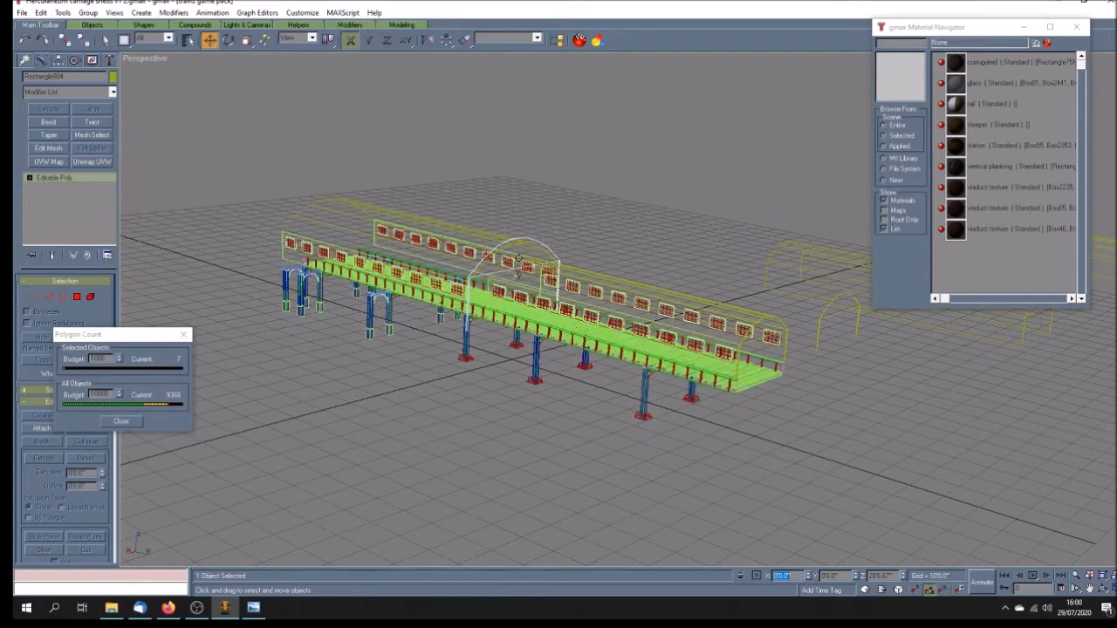
pyautogui.click(531, 392)
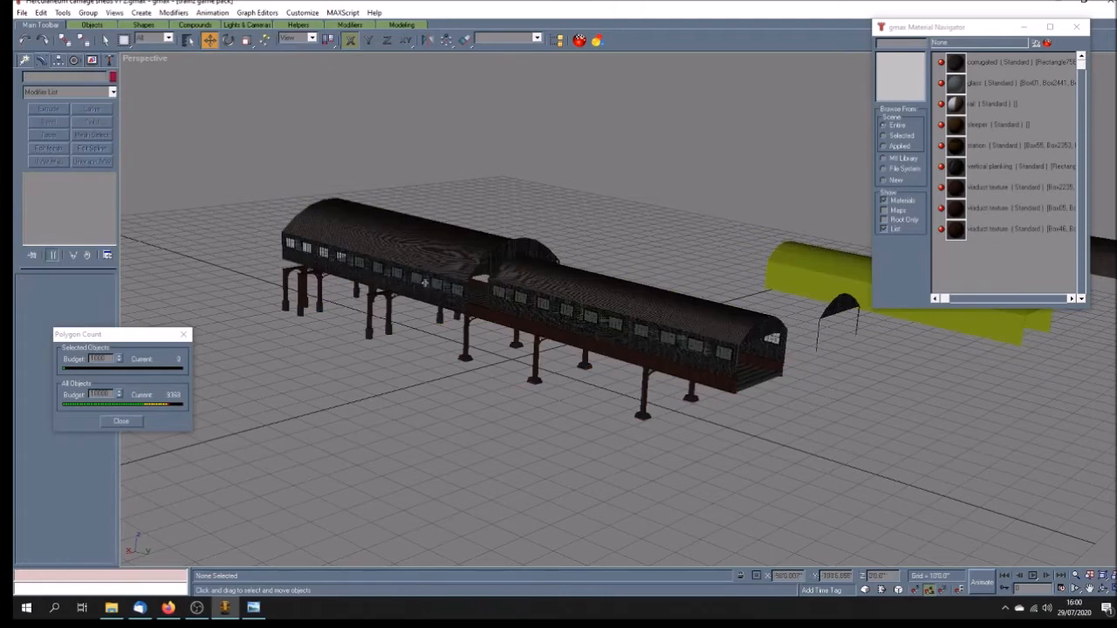
pyautogui.click(394, 235)
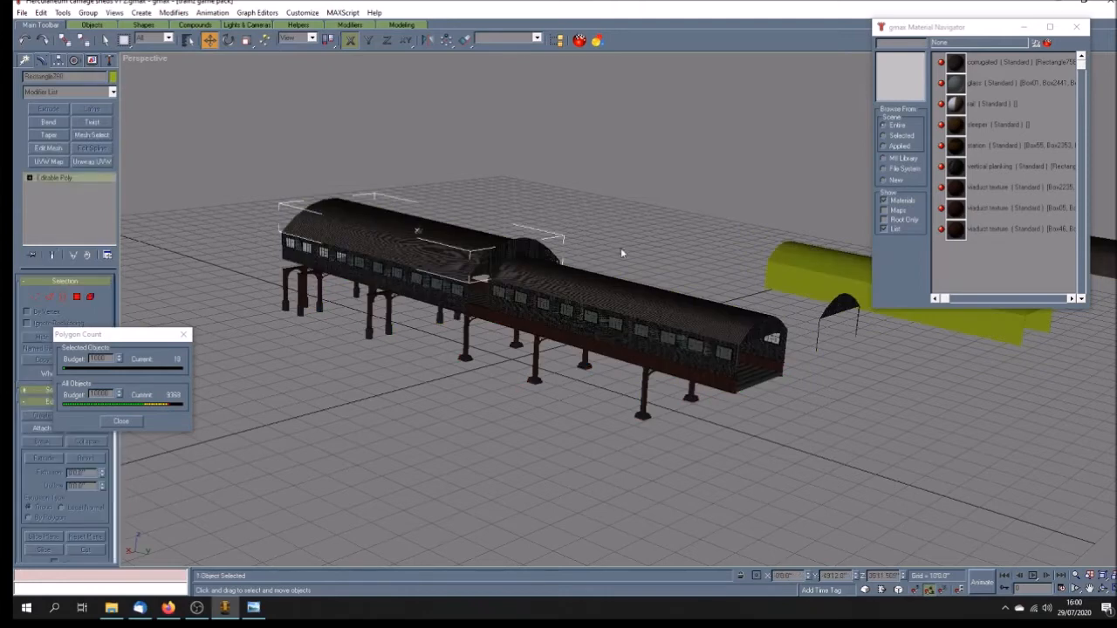
pyautogui.click(540, 259)
pyautogui.click(540, 260)
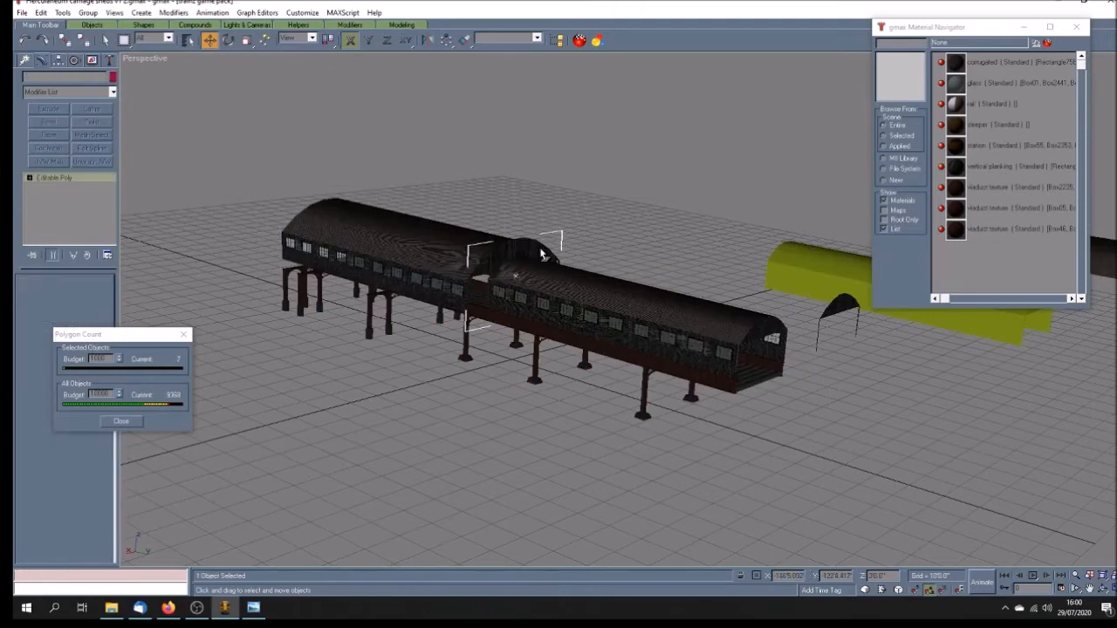
# - Isolate the enlarged gable, the wider roof and the narrower section's side wall by hiding all unselected objects
pyautogui.keyDown('ctrl'); pyautogui.click(399, 238); pyautogui.keyUp('ctrl')
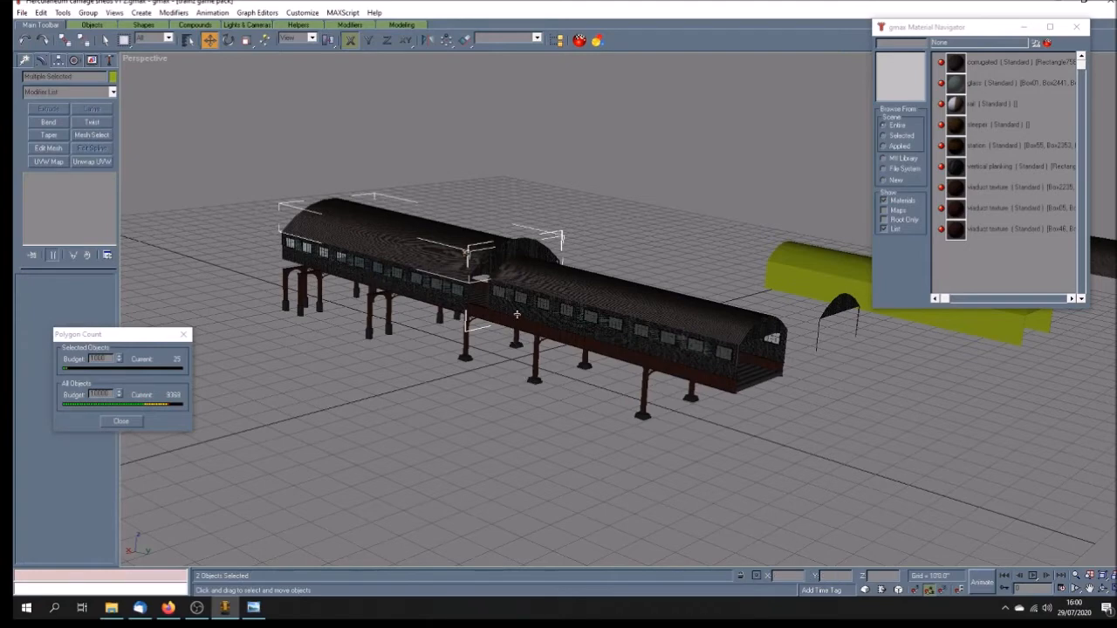
pyautogui.keyDown('ctrl'); pyautogui.click(518, 310); pyautogui.keyUp('ctrl')
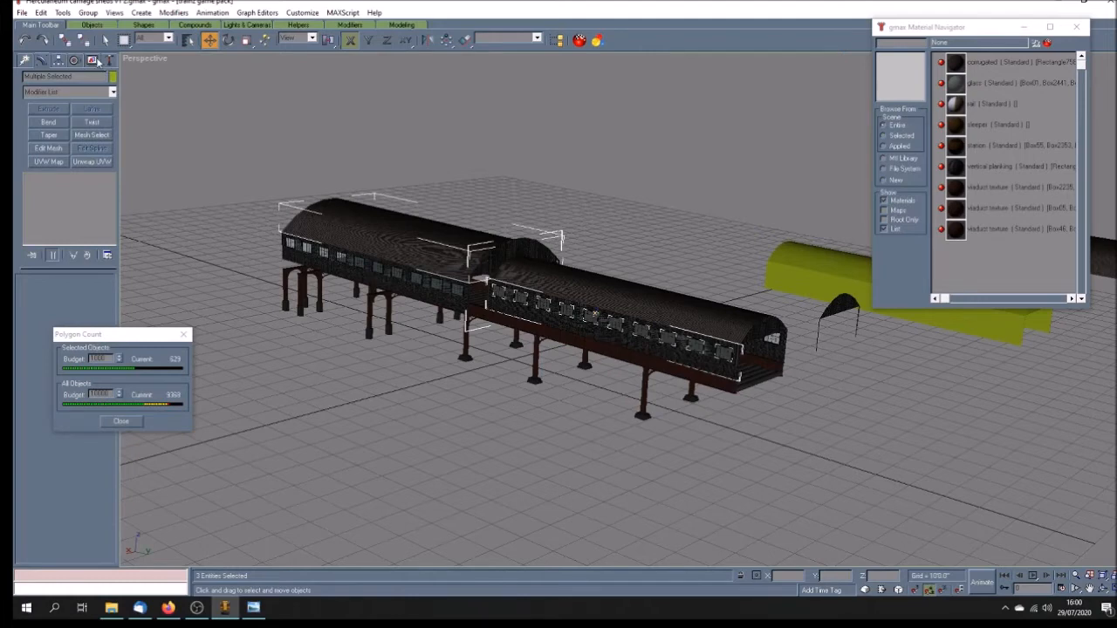
pyautogui.click(94, 60)
pyautogui.click(62, 317)
pyautogui.click(830, 399)
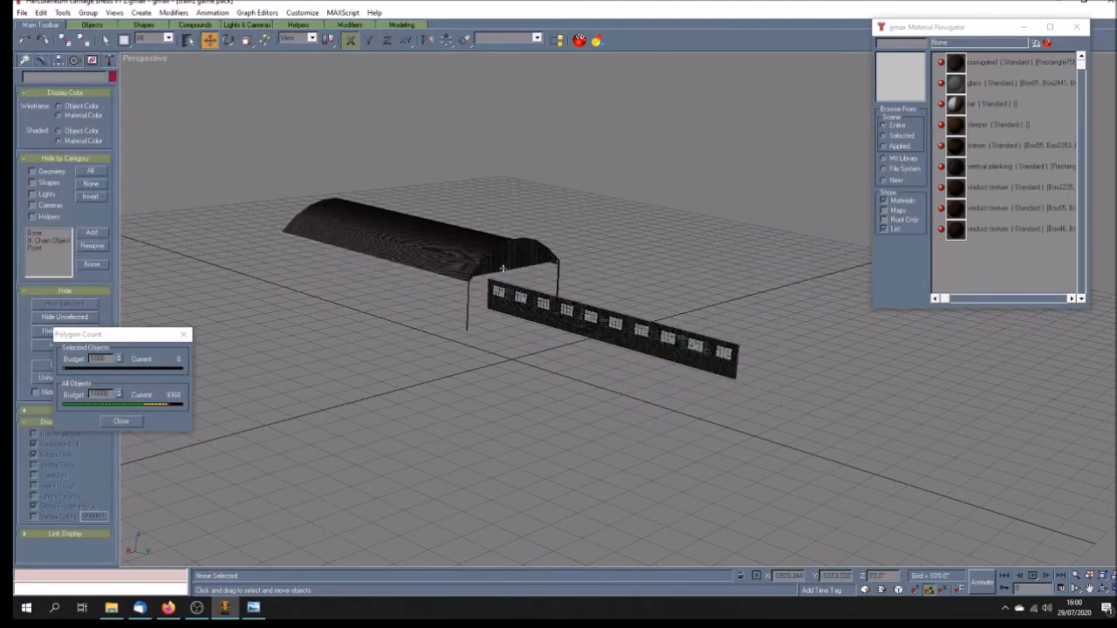
# - Select the enlarged gable in the maximized Back view and nudge it vertically toward the wider roof's profile
pyautogui.click(1112, 590)
pyautogui.click(1089, 589)
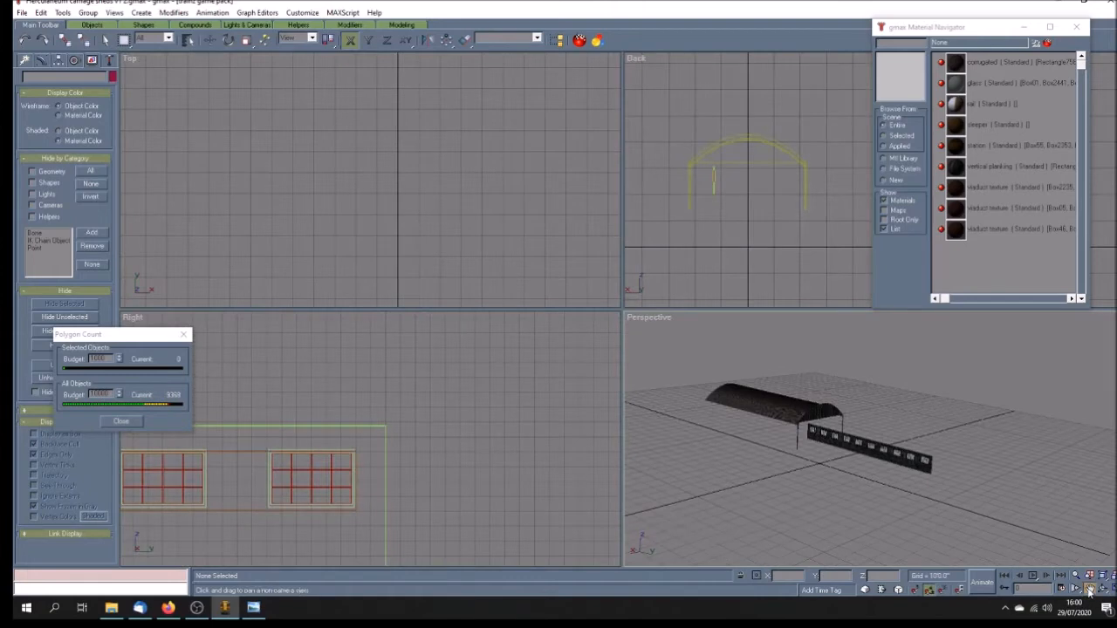
pyautogui.moveTo(748, 225); pyautogui.dragTo(757, 259)
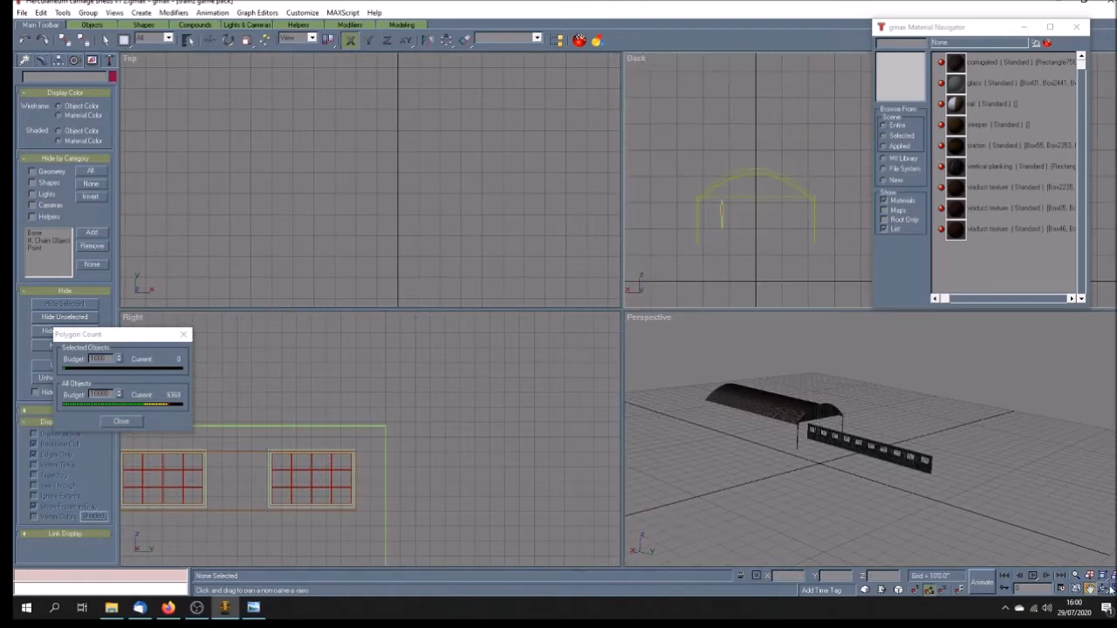
pyautogui.click(1111, 590)
pyautogui.moveTo(443, 350); pyautogui.dragTo(531, 247)
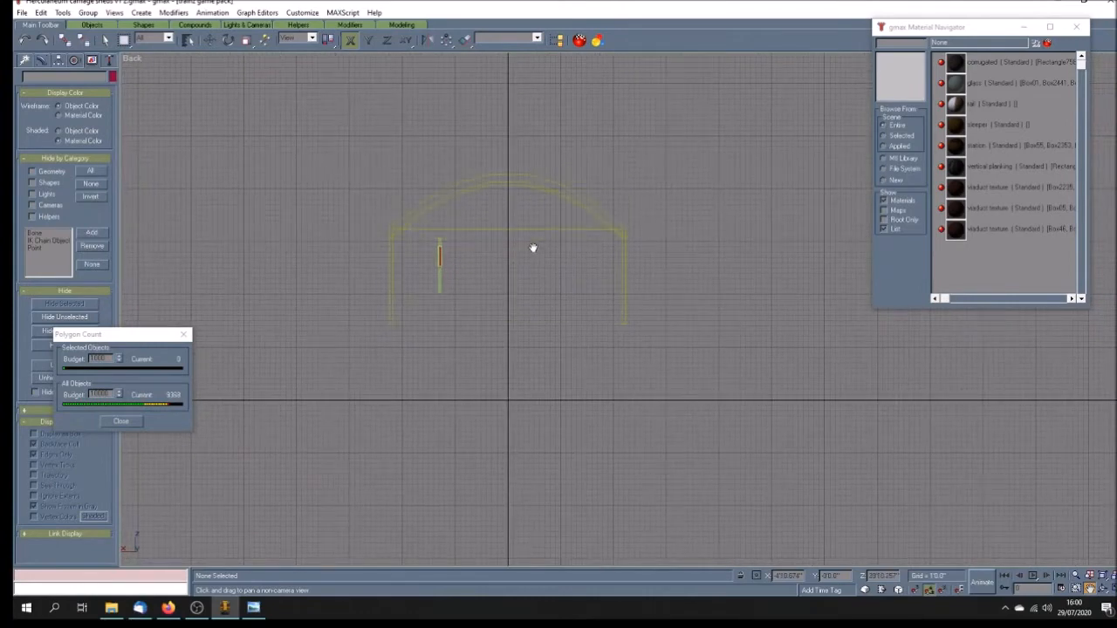
pyautogui.click(210, 40)
pyautogui.click(504, 175)
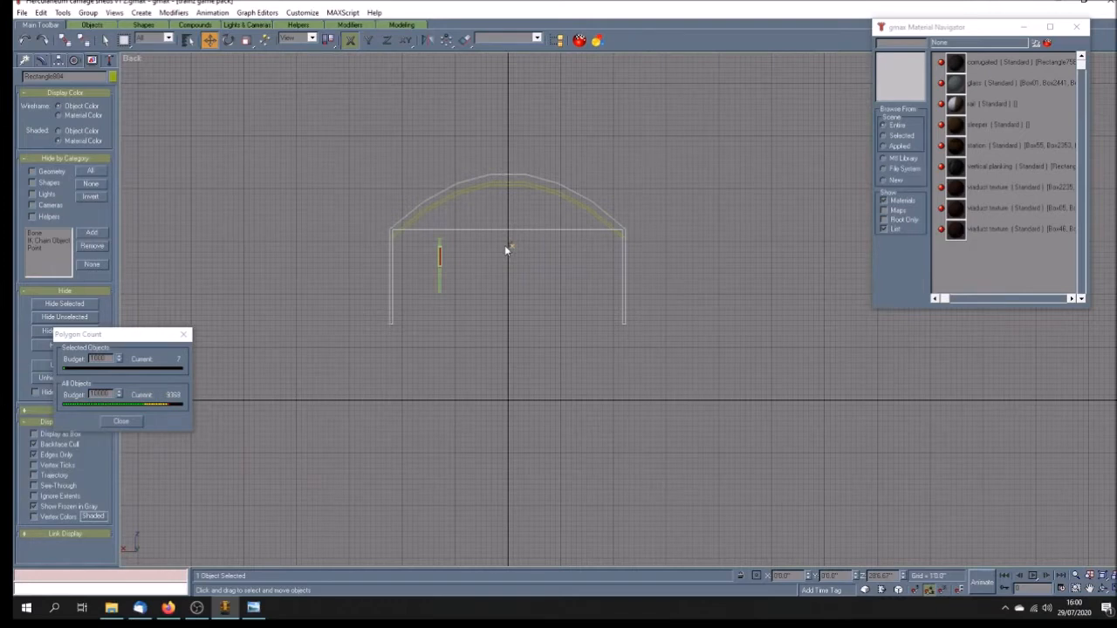
pyautogui.moveTo(509, 246); pyautogui.dragTo(509, 254)
# - Lower the enlarged gable until the top of its arch lines up with the wider roof's top line
pyautogui.scroll(10, 511, 250)
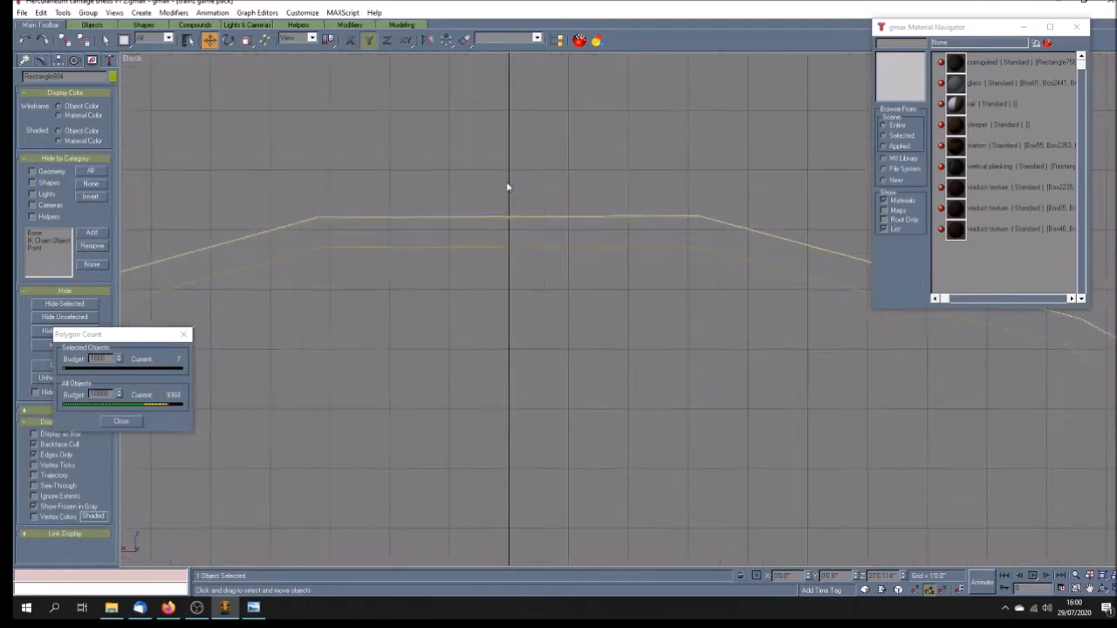
pyautogui.scroll(3, 497, 221)
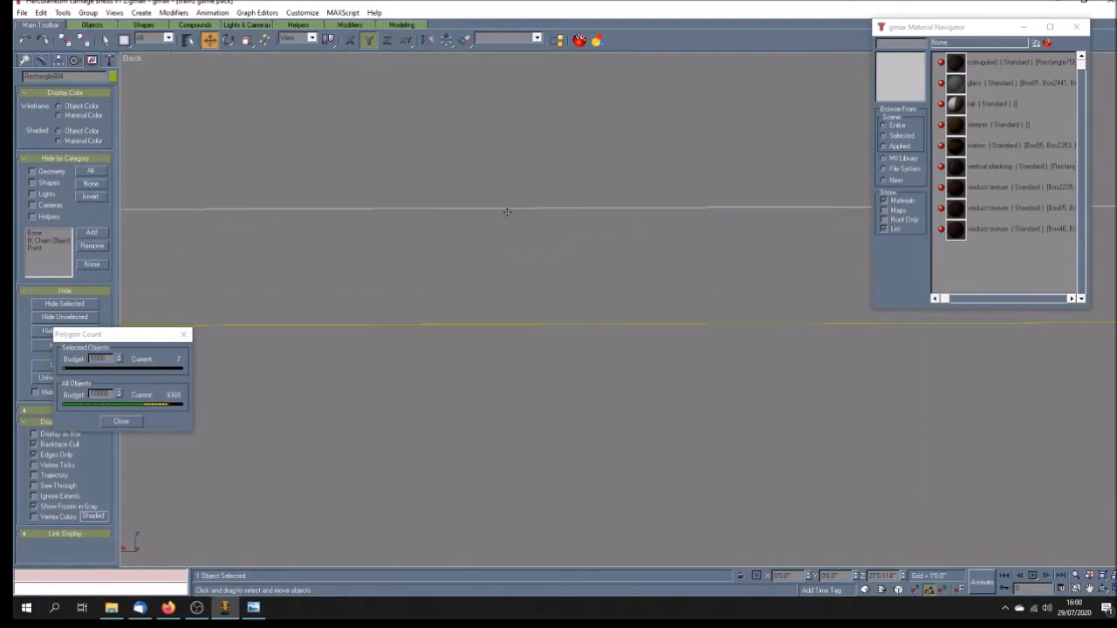
pyautogui.moveTo(507, 210); pyautogui.dragTo(510, 414)
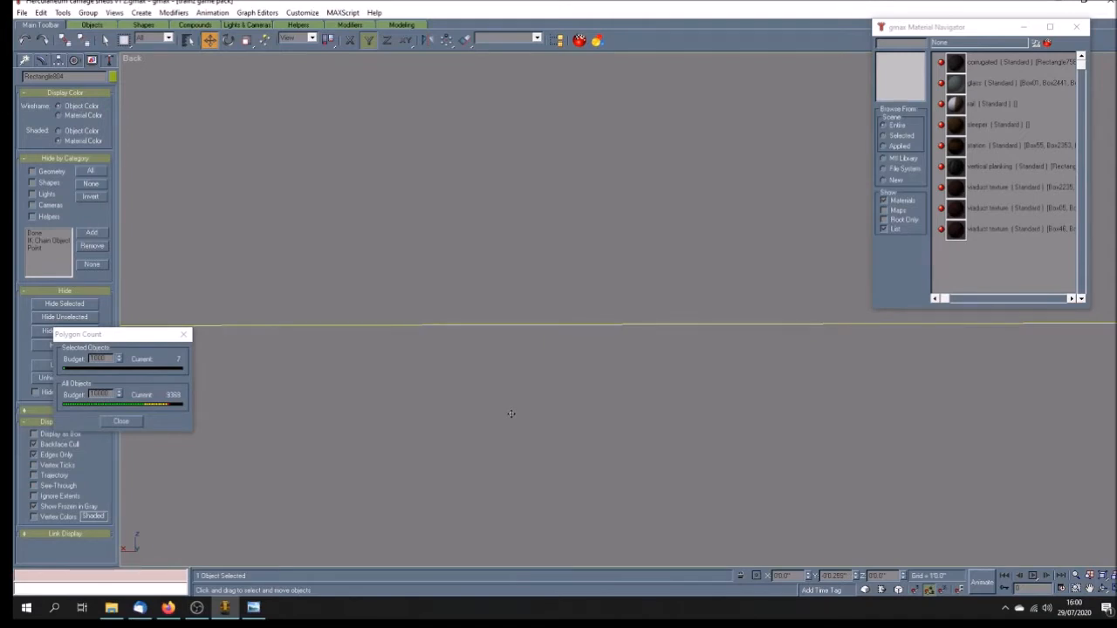
pyautogui.scroll(-6, 477, 350)
pyautogui.scroll(5, 534, 320)
pyautogui.scroll(5, 597, 291)
pyautogui.scroll(-8, 593, 354)
pyautogui.scroll(-3, 569, 343)
pyautogui.scroll(8, 580, 386)
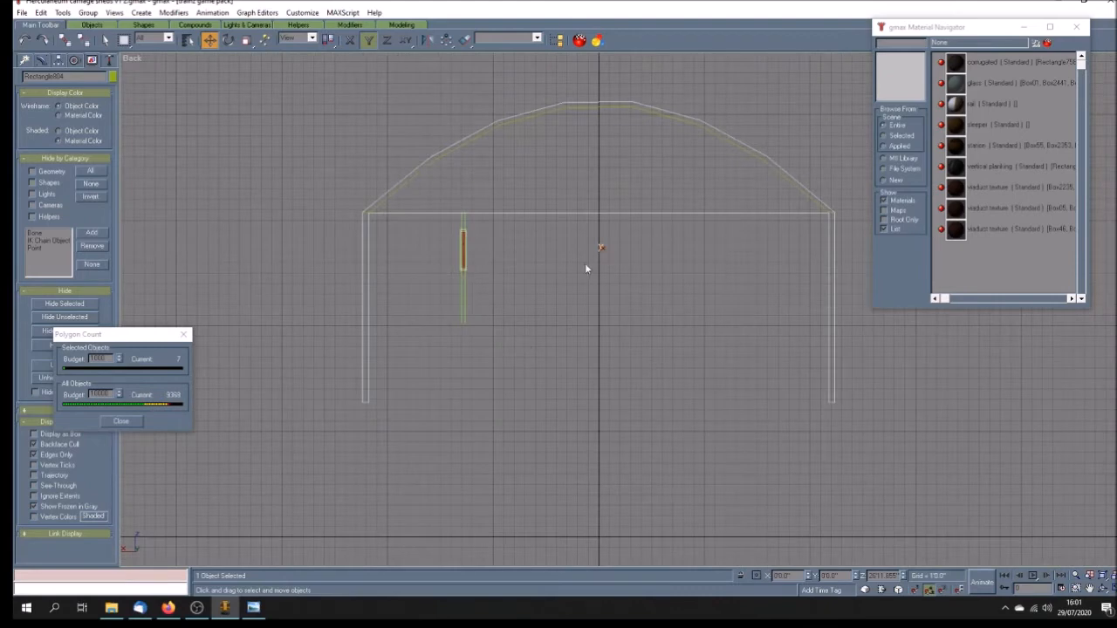
# - Widen the gable's leg beside the side wall by moving its inner vertices horizontally to the wall's outer face
pyautogui.click(41, 61)
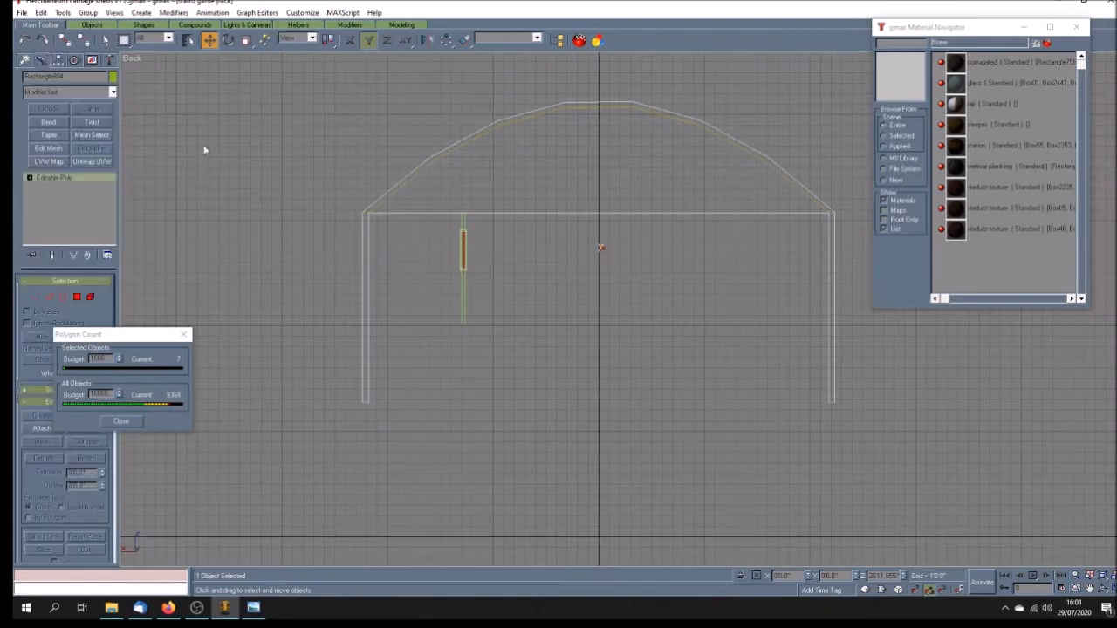
pyautogui.click(29, 178)
pyautogui.click(47, 187)
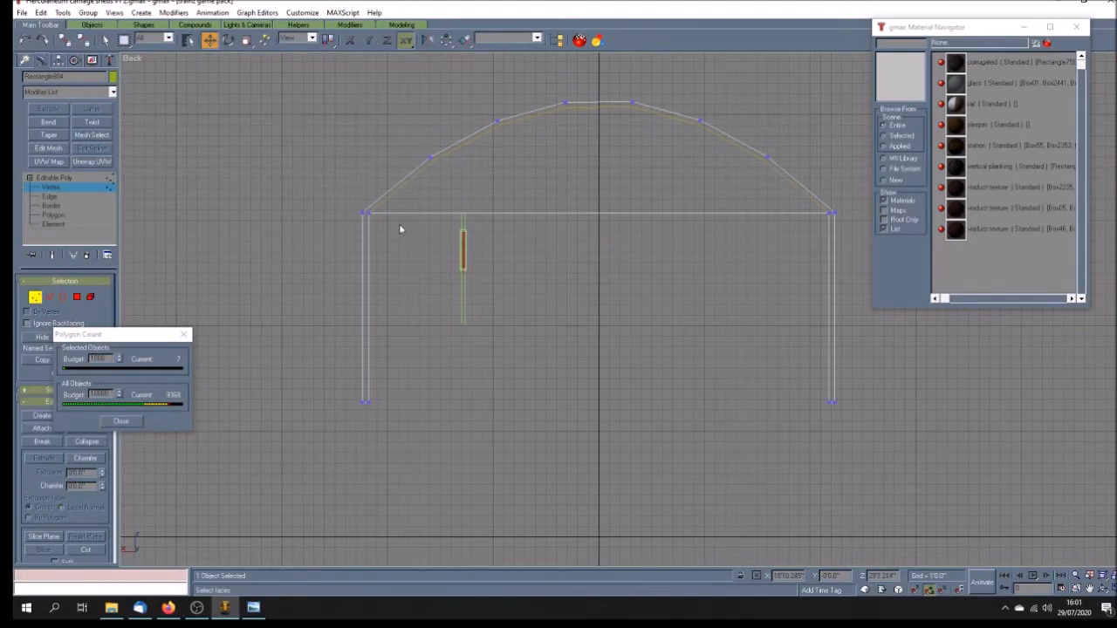
pyautogui.moveTo(397, 193); pyautogui.dragTo(368, 417)
pyautogui.moveTo(368, 417); pyautogui.dragTo(368, 416)
pyautogui.click(350, 40)
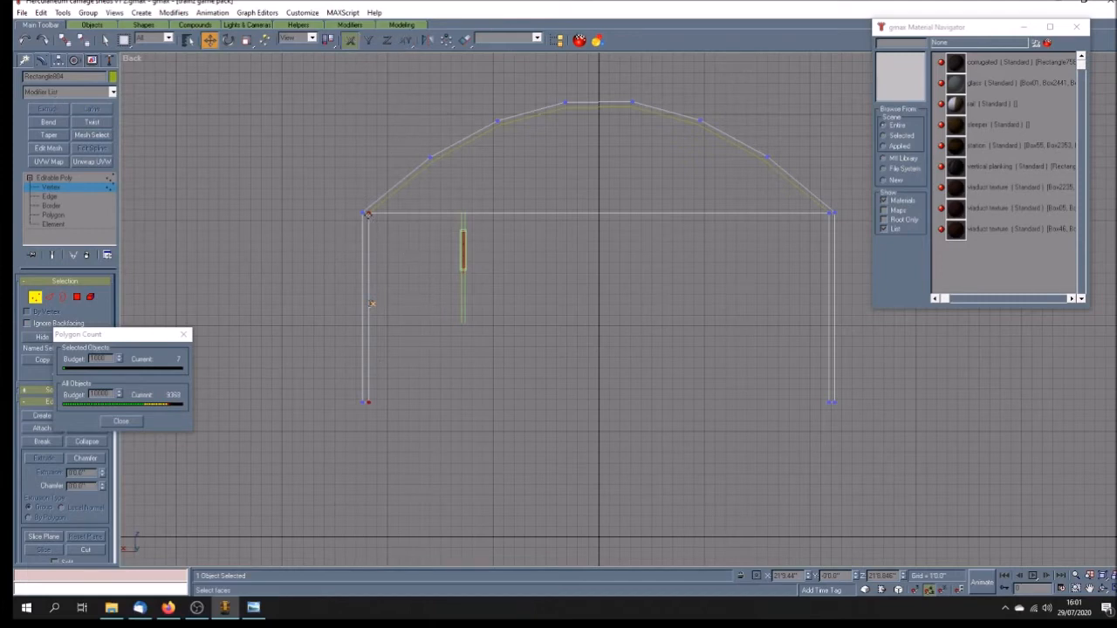
pyautogui.moveTo(369, 215); pyautogui.dragTo(461, 267)
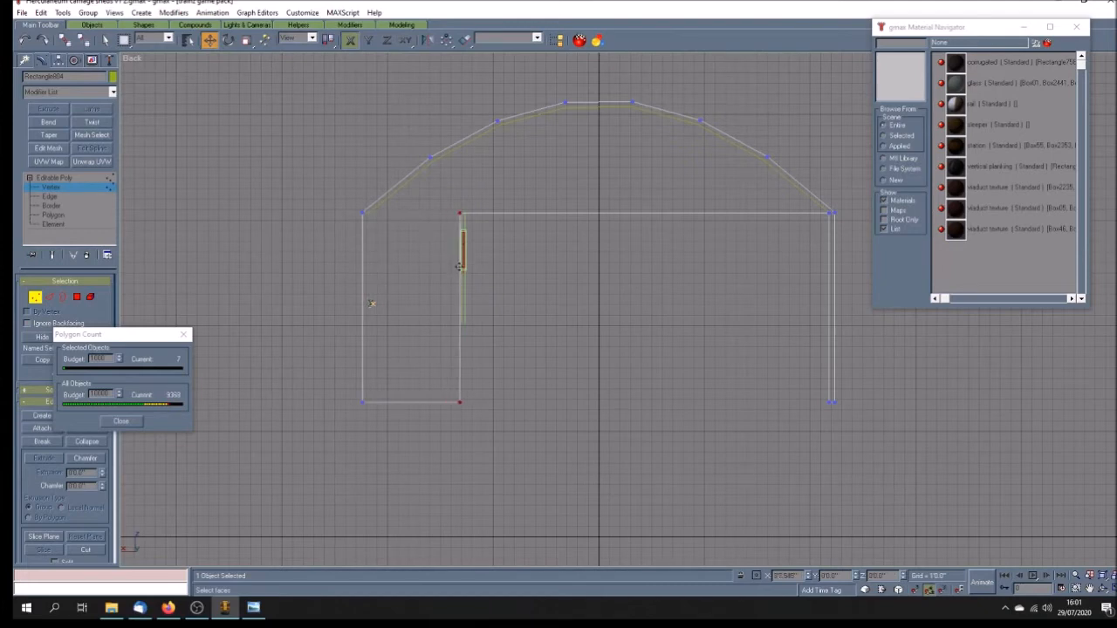
pyautogui.scroll(5, 468, 210)
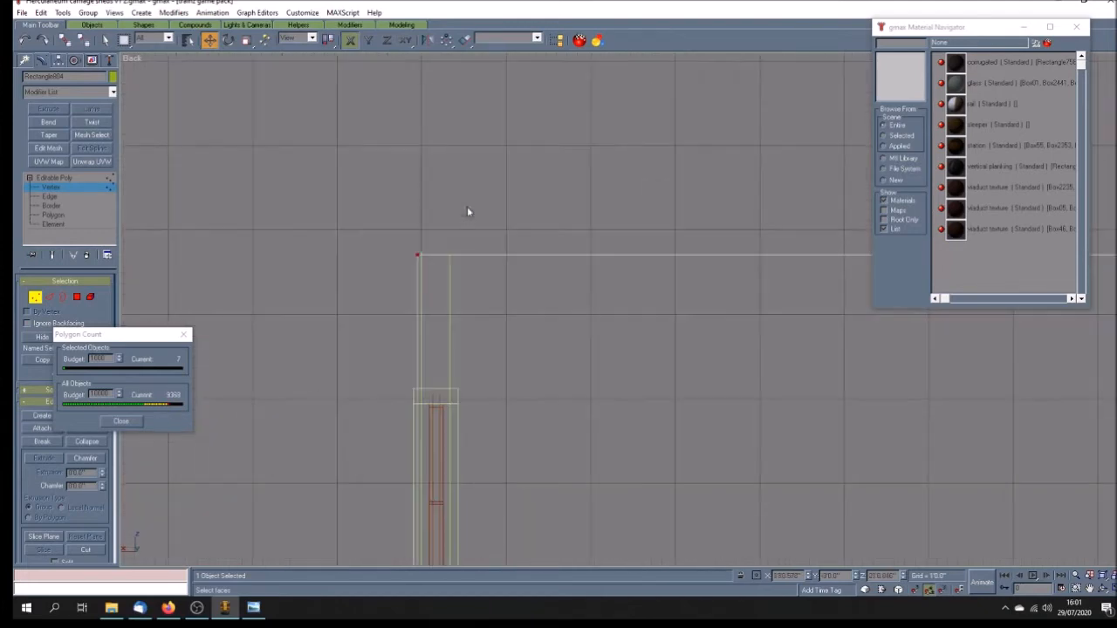
pyautogui.moveTo(398, 235); pyautogui.dragTo(413, 253)
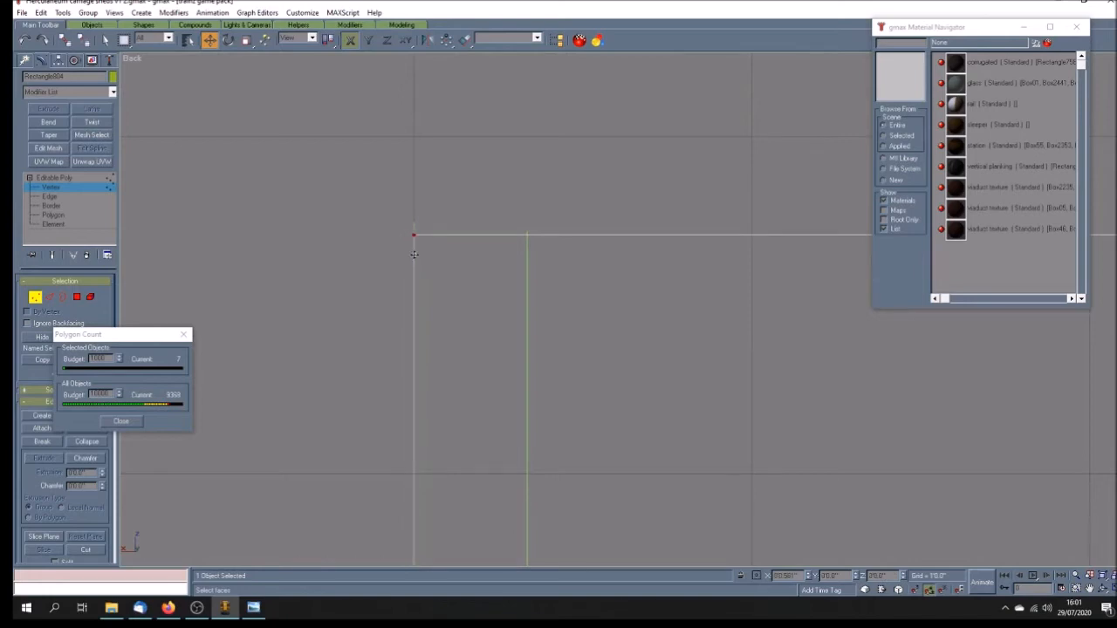
pyautogui.scroll(-5, 345, 251)
# - Widen the gable's opposite leg to match by setting its inner vertices' X position to -12'12.0"
pyautogui.scroll(3, 541, 357)
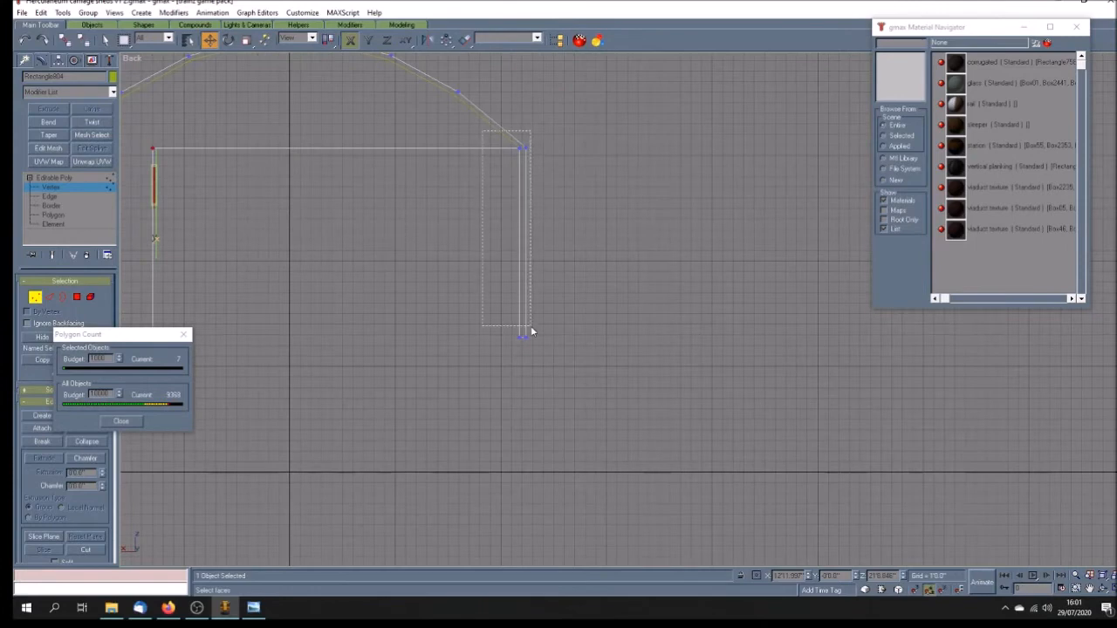
pyautogui.click(368, 289)
pyautogui.click(155, 147)
pyautogui.scroll(-2, 599, 394)
pyautogui.scroll(-2, 598, 397)
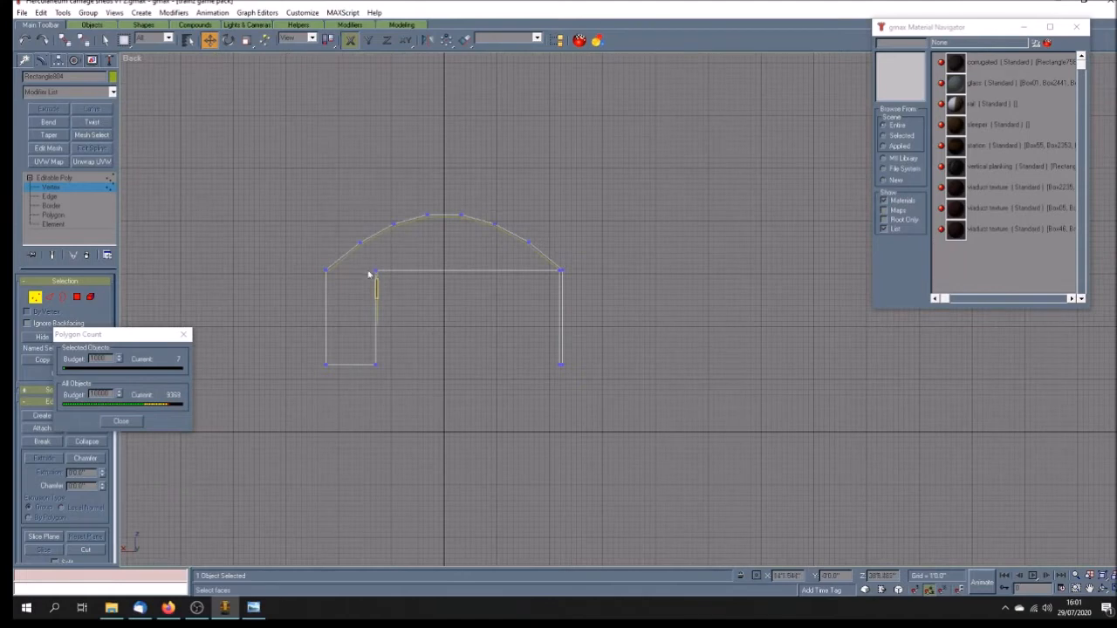
pyautogui.doubleClick(789, 575)
pyautogui.moveTo(537, 266); pyautogui.dragTo(562, 381)
pyautogui.moveTo(793, 576); pyautogui.dragTo(778, 576)
pyautogui.write("12'12")
pyautogui.press('Return')
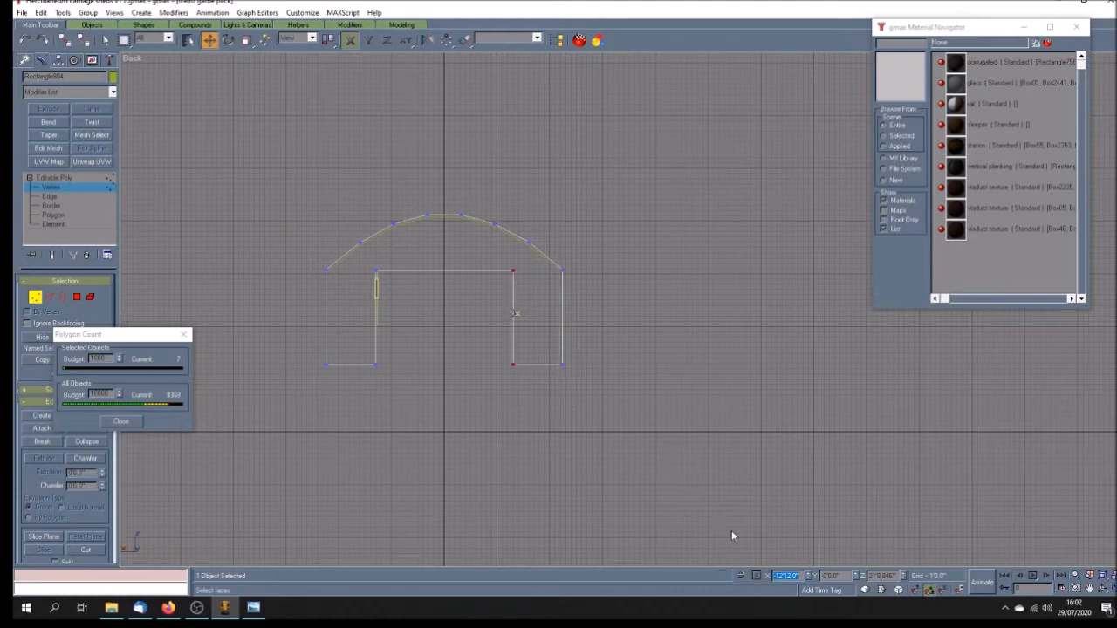
# - Raise the bottom vertices of both gable legs to the lower edge of the narrower section's side wall
pyautogui.click(291, 361)
pyautogui.moveTo(297, 346); pyautogui.dragTo(617, 405)
pyautogui.scroll(5, 376, 324)
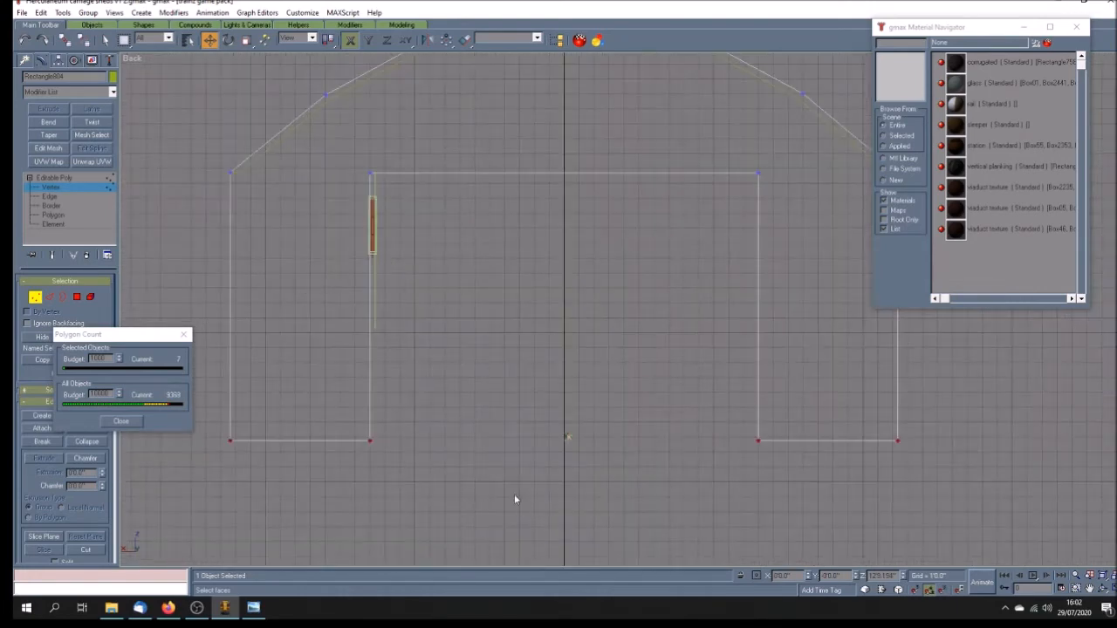
pyautogui.click(368, 40)
pyautogui.moveTo(368, 441); pyautogui.dragTo(359, 330)
pyautogui.scroll(12, 359, 330)
pyautogui.scroll(4, 331, 353)
pyautogui.moveTo(332, 353); pyautogui.dragTo(383, 283, button='middle')
pyautogui.moveTo(449, 226); pyautogui.dragTo(448, 444, button='middle')
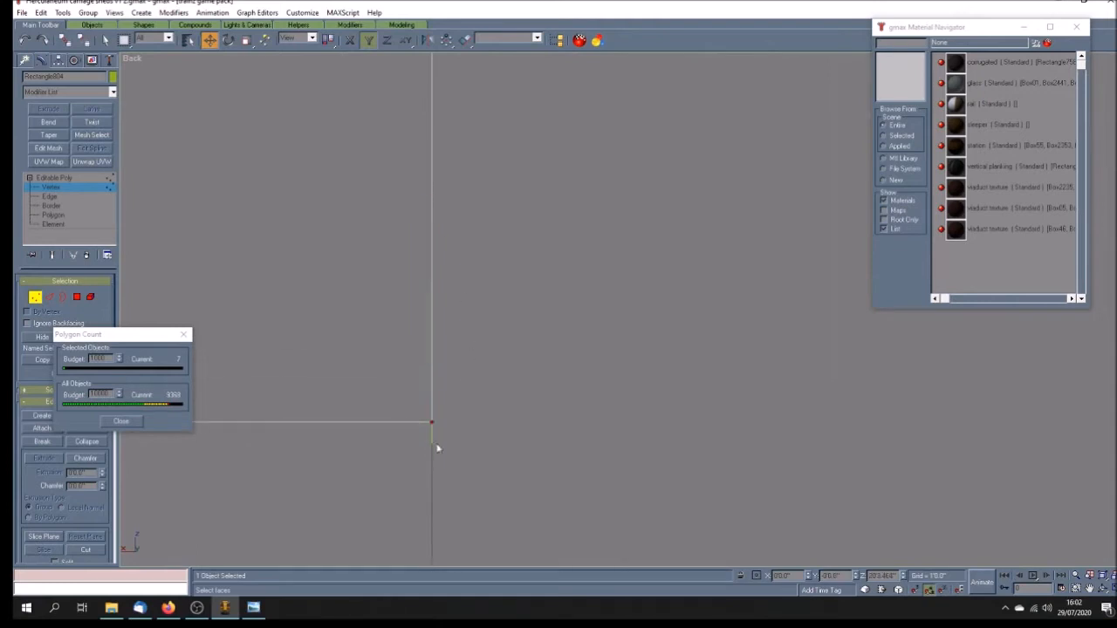
pyautogui.moveTo(433, 423); pyautogui.dragTo(442, 443)
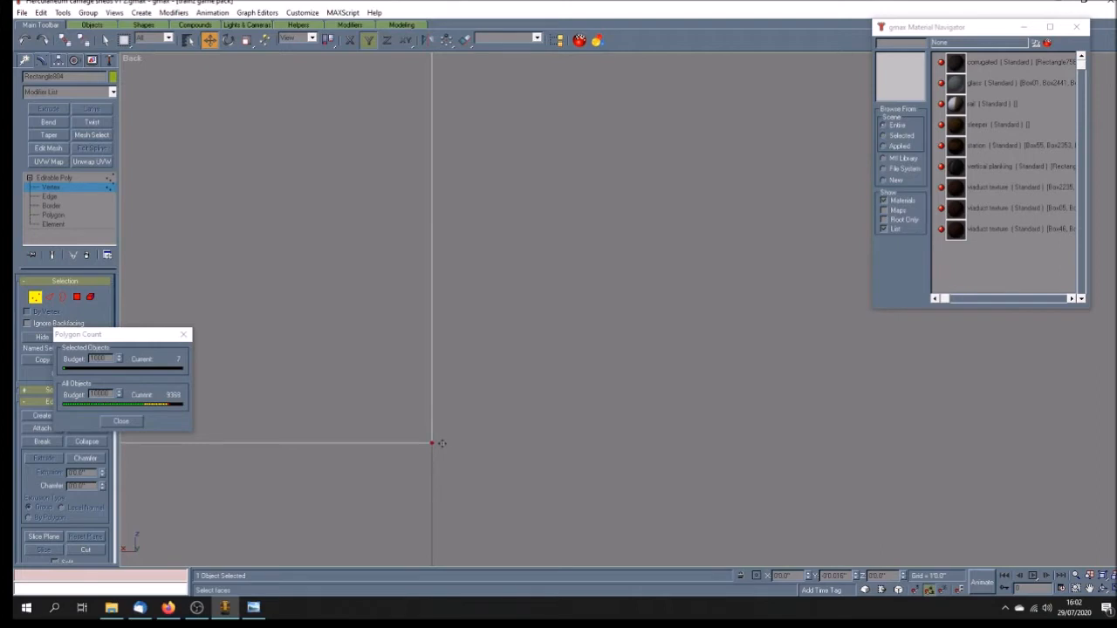
pyautogui.scroll(-15, 457, 416)
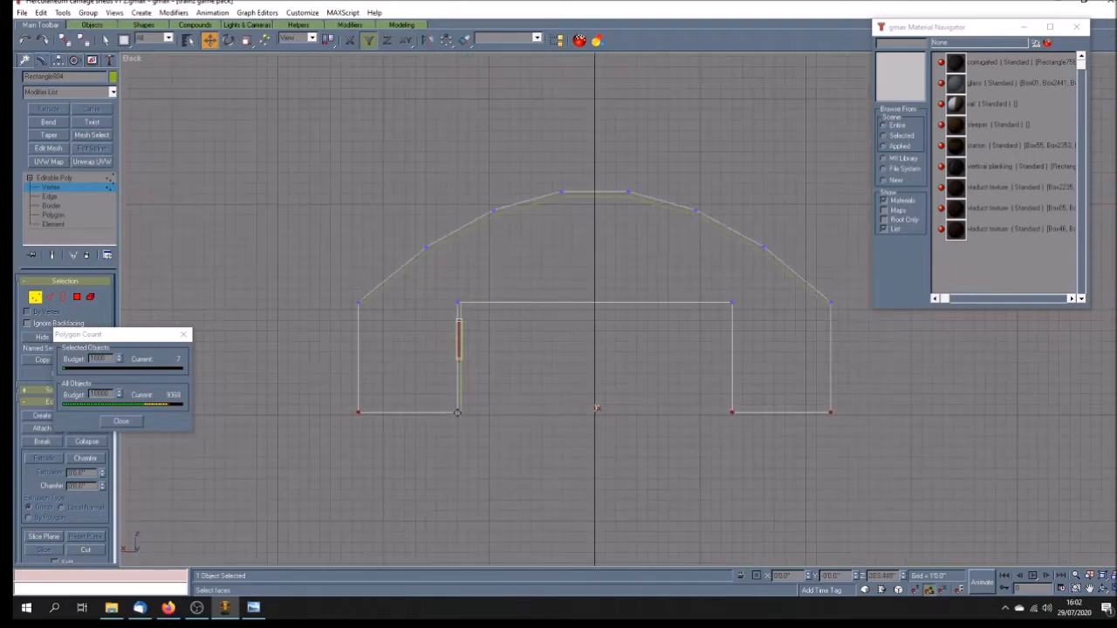
# - Finish the gable's vertex editing, deselect it and unhide all the hidden shed parts
pyautogui.hotkey('alt', 'w')
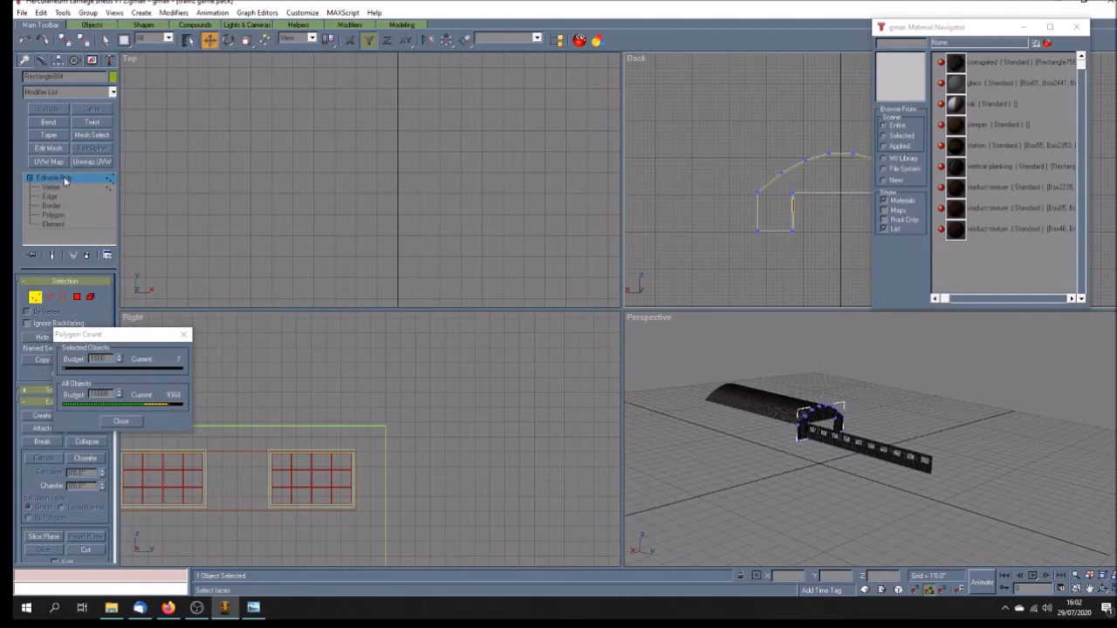
pyautogui.click(685, 479)
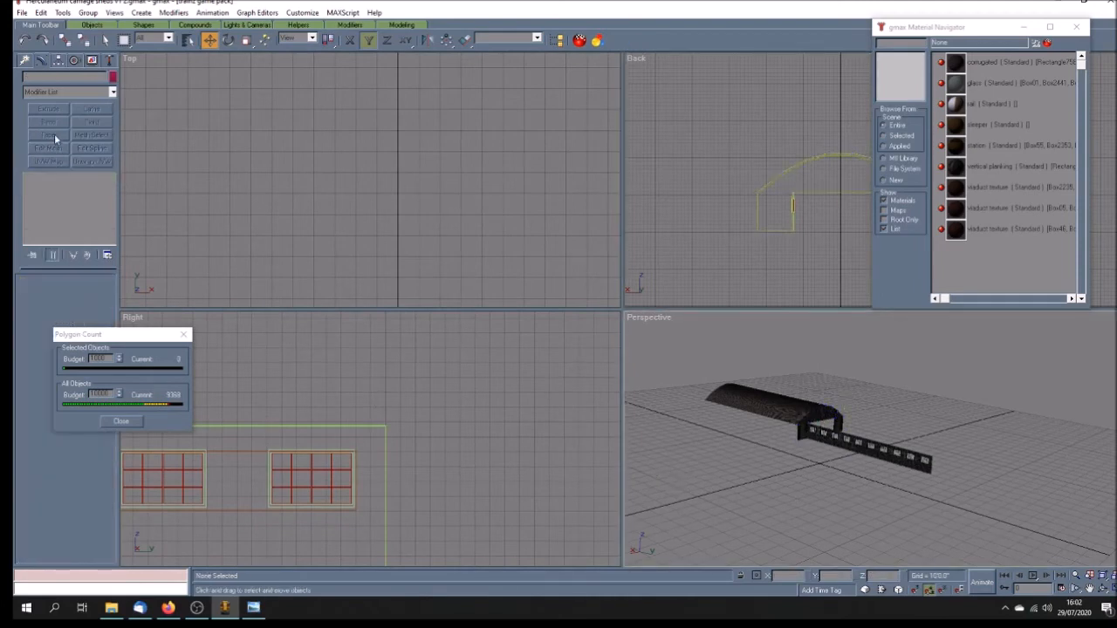
pyautogui.click(92, 63)
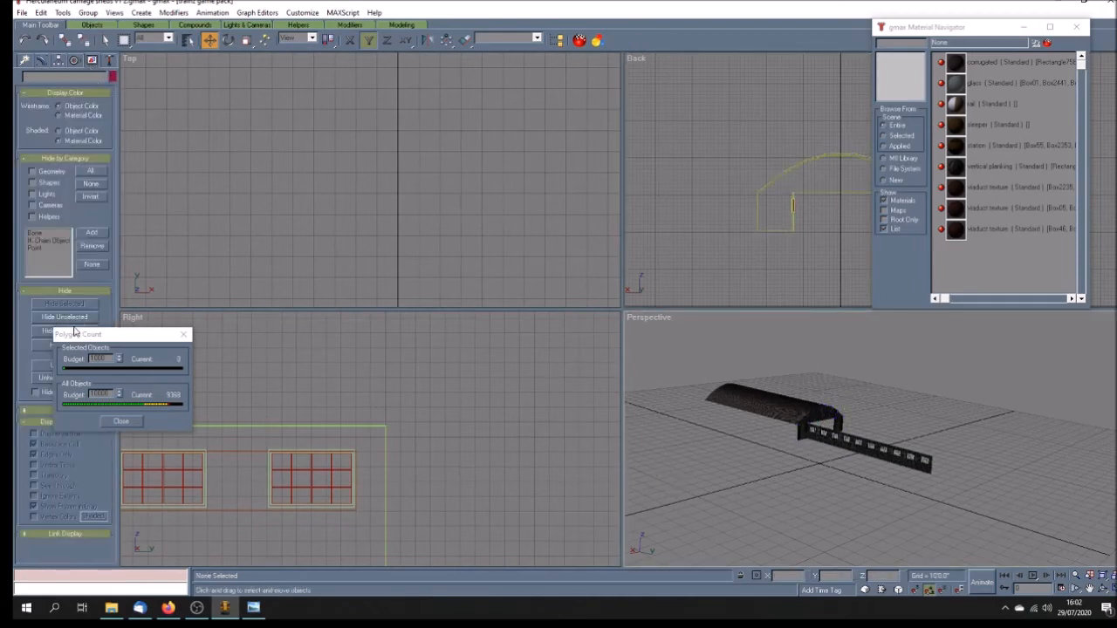
pyautogui.click(40, 375)
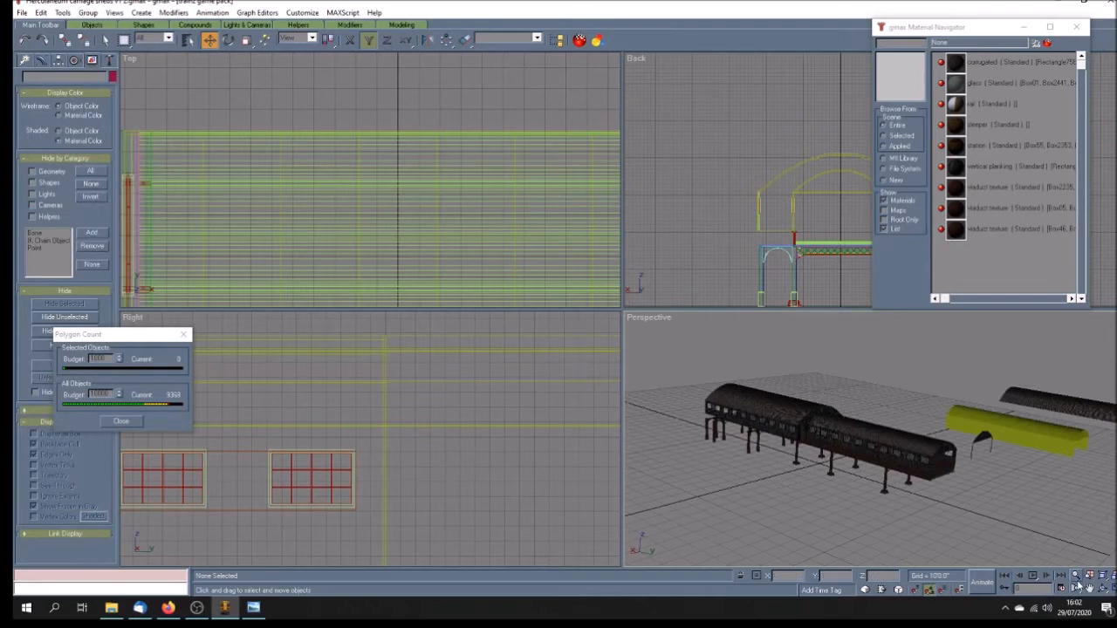
# - Examine the shed junction from the narrow end and compare it with the reference photo Herculaneum dock station5.jpg
pyautogui.click(1103, 590)
pyautogui.moveTo(822, 446)
pyautogui.mouseDown()
pyautogui.moveTo(779, 440)
pyautogui.moveTo(914, 454)
pyautogui.mouseUp()
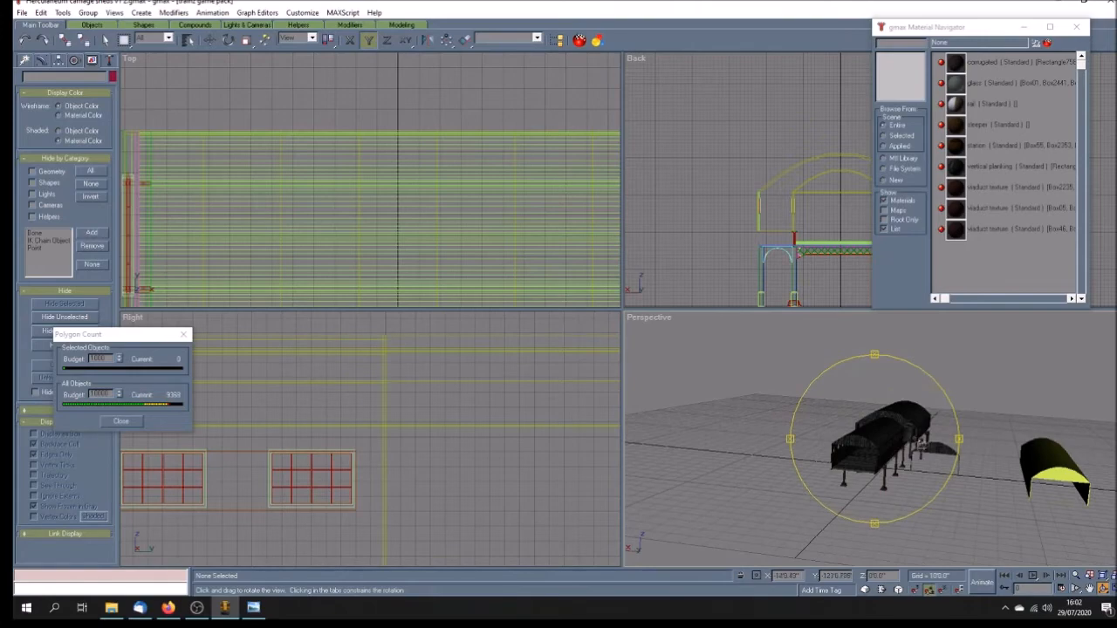
pyautogui.click(1115, 589)
pyautogui.moveTo(611, 361)
pyautogui.mouseDown()
pyautogui.moveTo(661, 376)
pyautogui.moveTo(689, 358)
pyautogui.mouseUp()
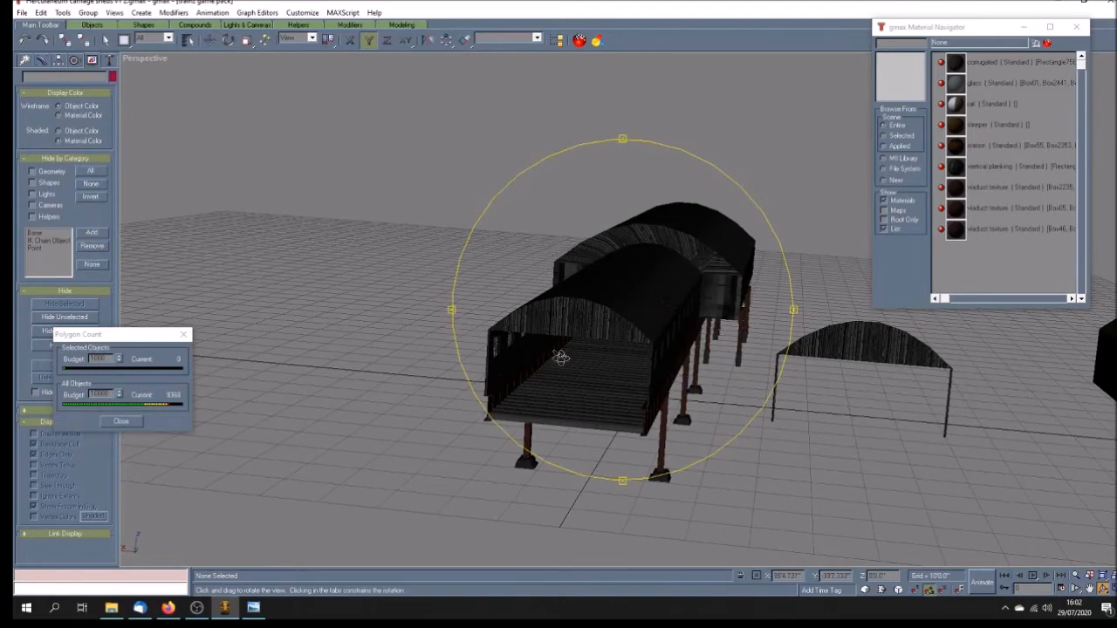
pyautogui.click(254, 607)
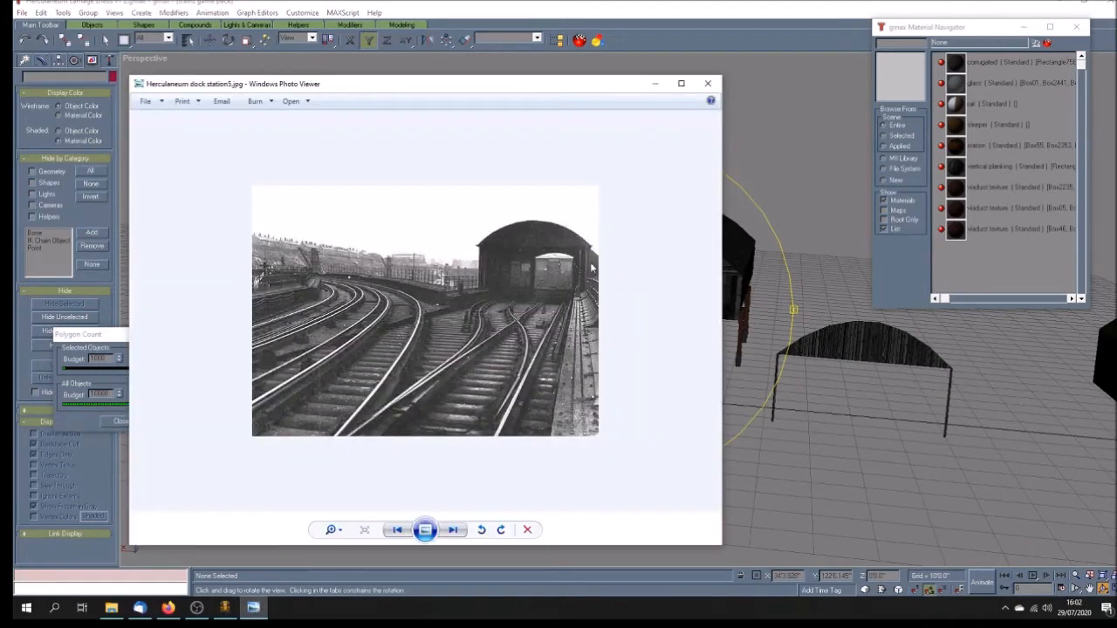
pyautogui.click(654, 84)
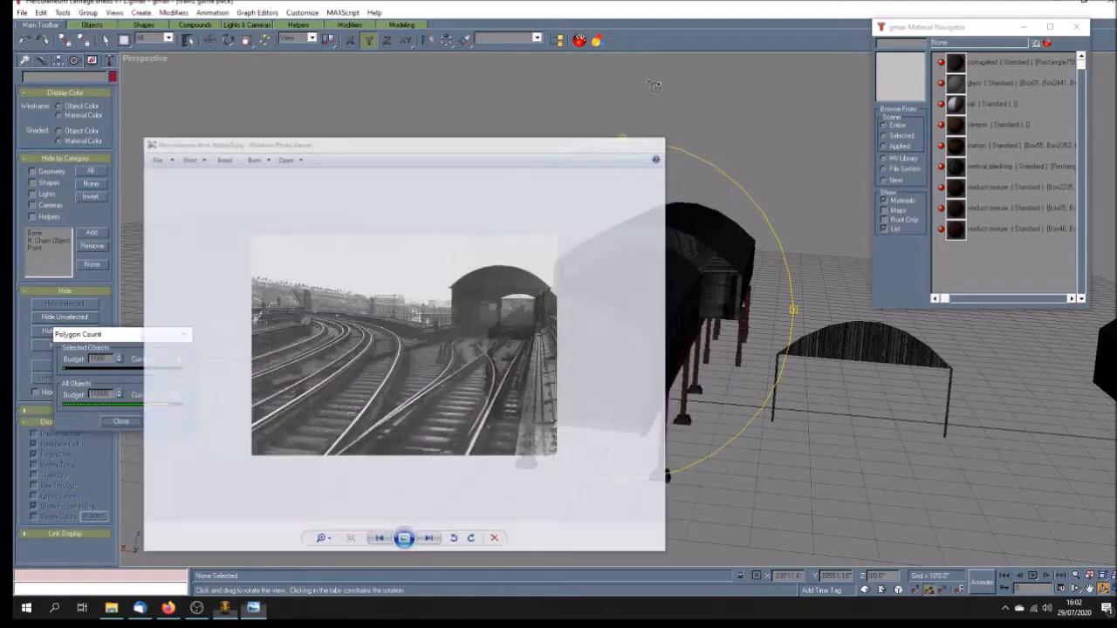
# - Select the enlarged gable at the roof junction and pick its front face within its Unwrap UVW modifier
pyautogui.click(105, 41)
pyautogui.click(620, 237)
pyautogui.click(41, 60)
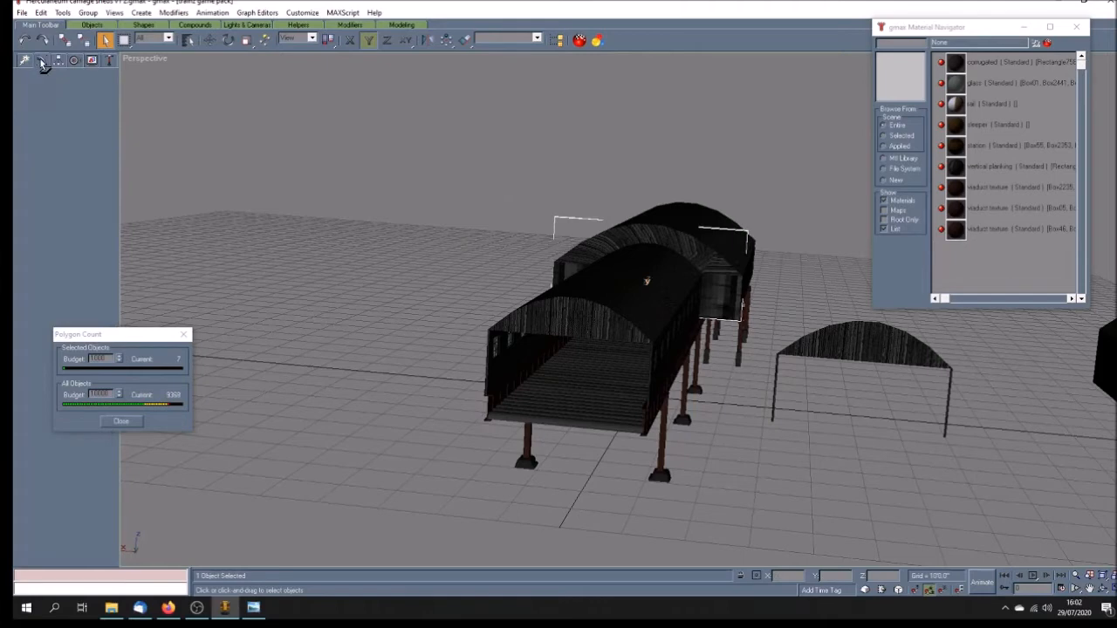
pyautogui.click(103, 163)
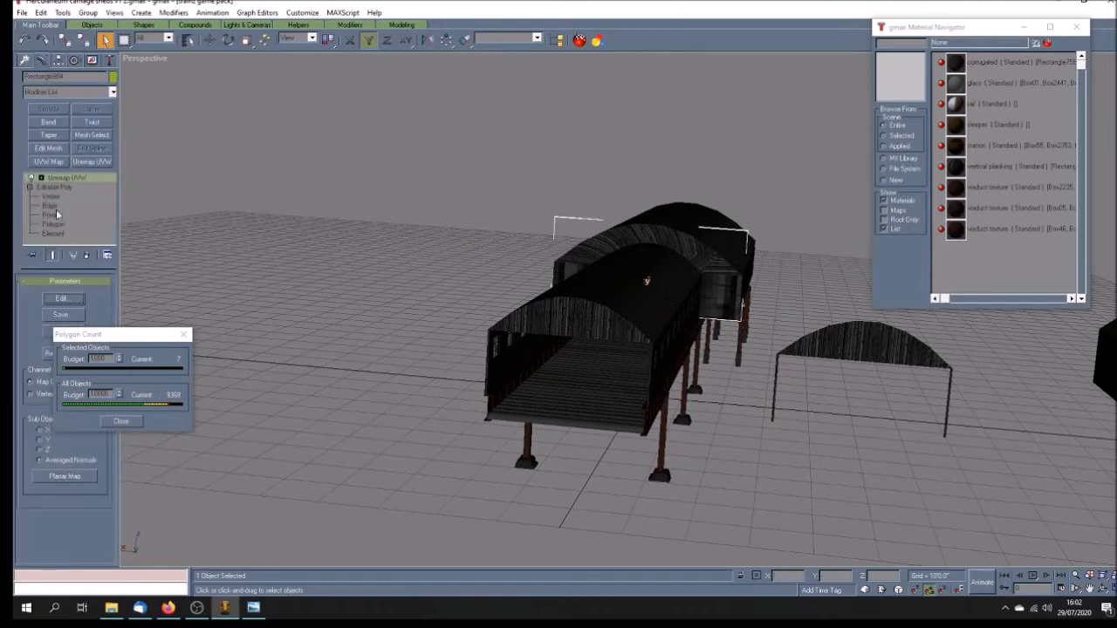
pyautogui.click(41, 178)
pyautogui.click(72, 188)
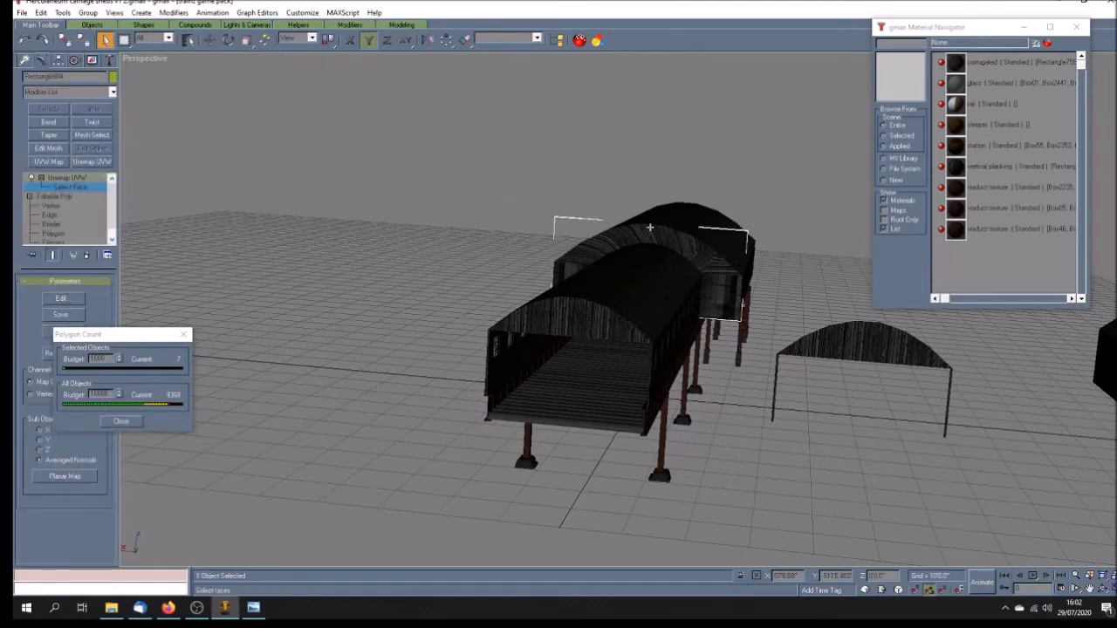
# - Open the gable's UVs for editing, showing only the selected face, and place the UV editor clear of the shed
pyautogui.click(59, 299)
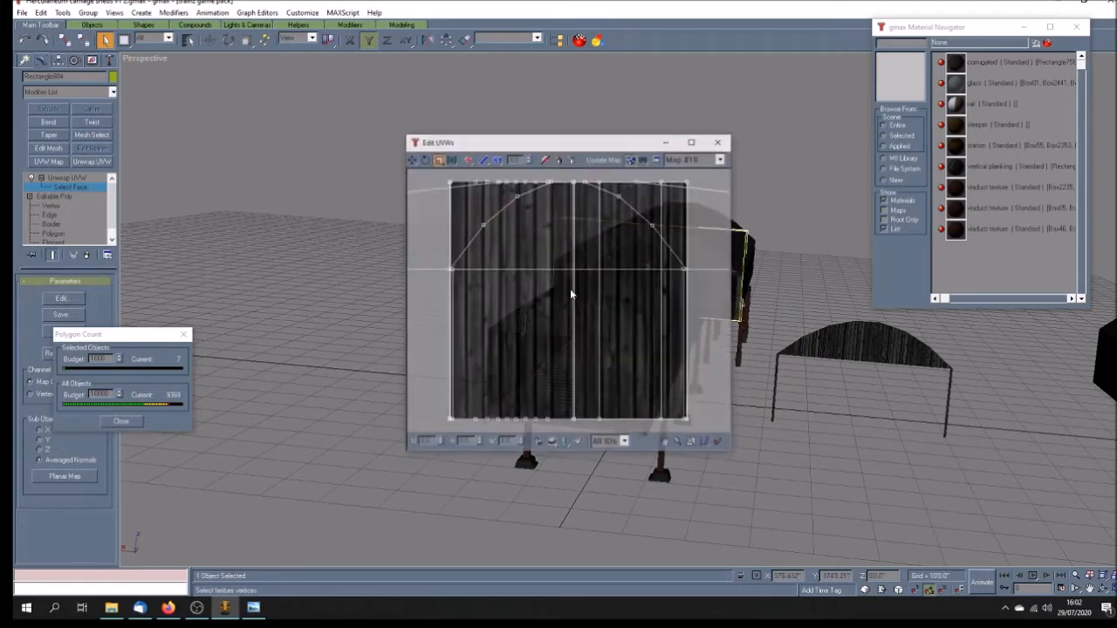
pyautogui.click(578, 443)
pyautogui.scroll(-6, 564, 355)
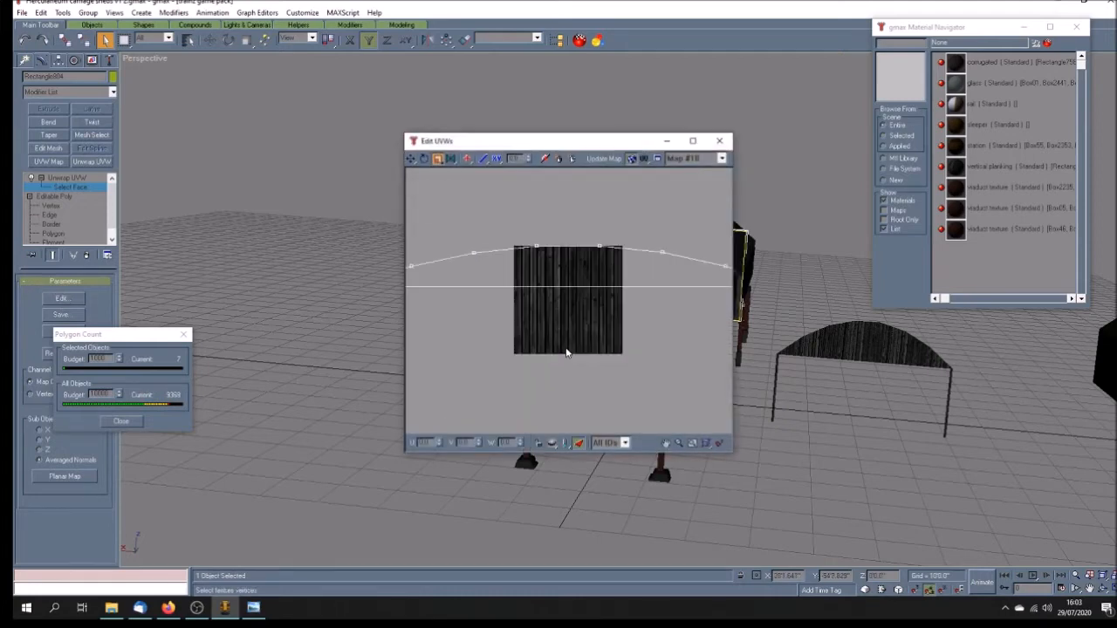
pyautogui.moveTo(544, 142); pyautogui.dragTo(927, 155)
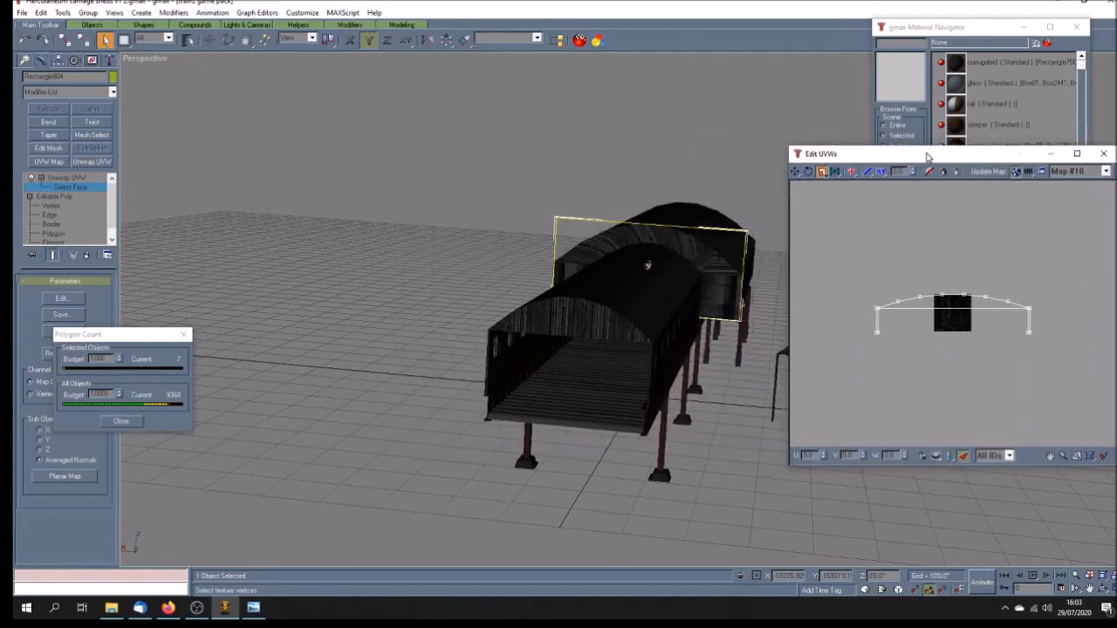
# - Planar-map the gable face and stretch its UVs horizontally to about four times the plank texture's width
pyautogui.click(77, 477)
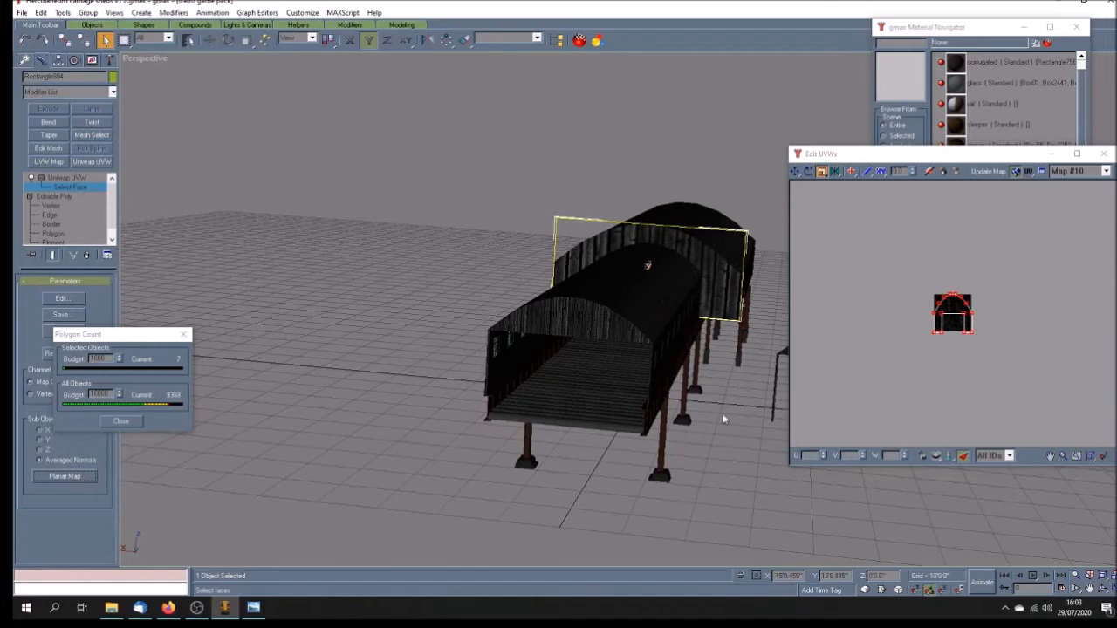
pyautogui.moveTo(822, 173); pyautogui.dragTo(824, 197)
pyautogui.moveTo(932, 315); pyautogui.dragTo(767, 329)
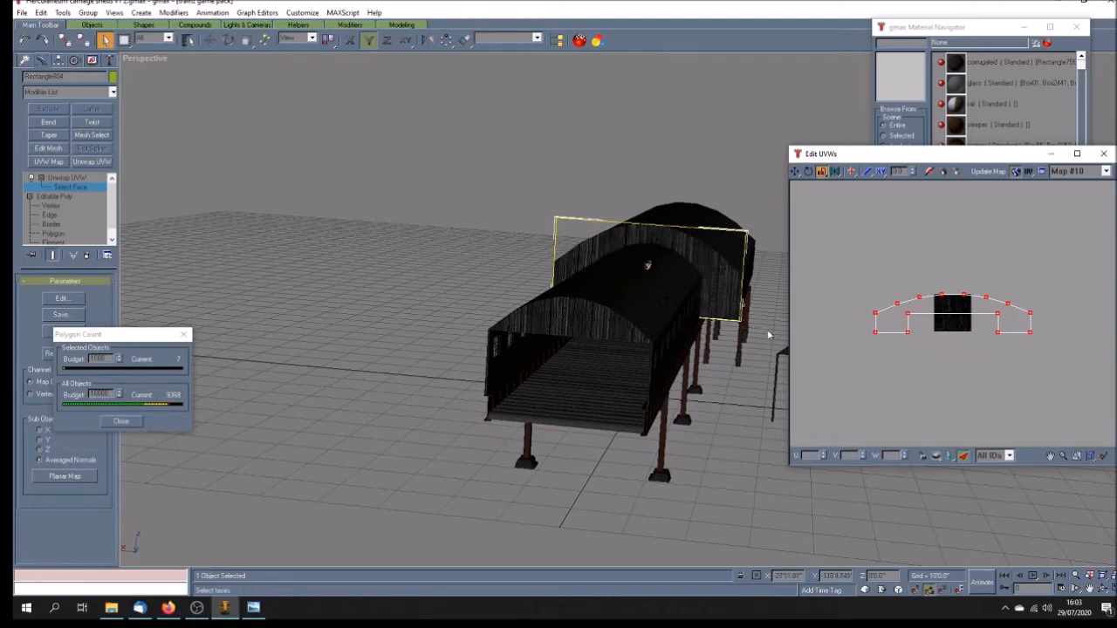
# - Compare the gable's planking with the adjoining side walls and stretch its UVs horizontally to about seven times the texture's width
pyautogui.click(1090, 589)
pyautogui.moveTo(723, 331)
pyautogui.mouseDown()
pyautogui.moveTo(523, 334)
pyautogui.moveTo(424, 367)
pyautogui.moveTo(433, 361)
pyautogui.mouseUp()
pyautogui.scroll(2, 569, 312)
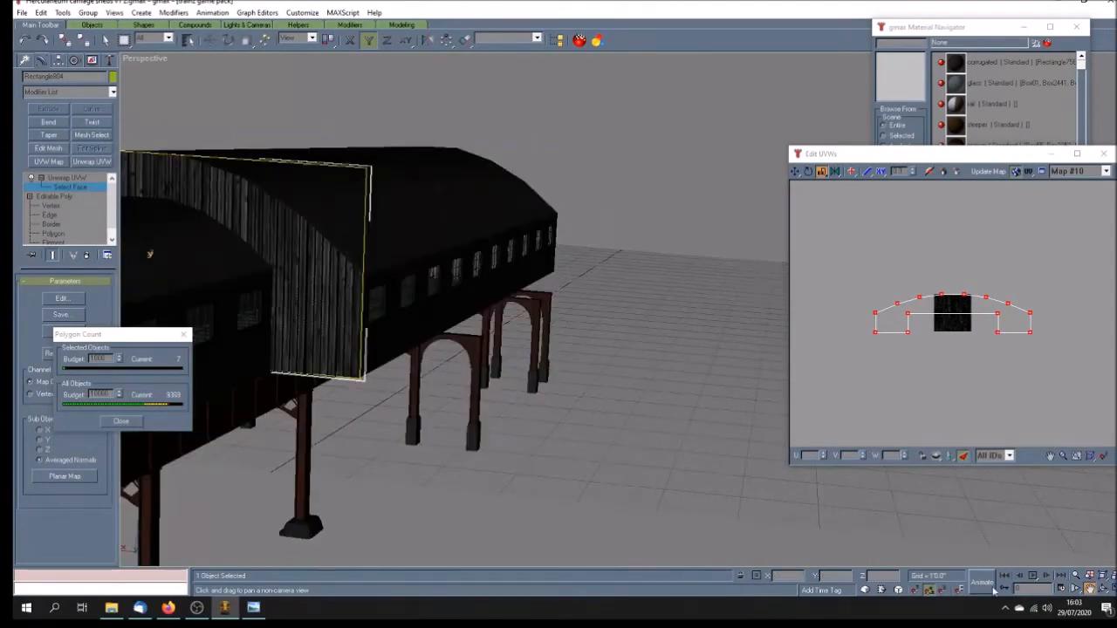
pyautogui.click(1104, 589)
pyautogui.moveTo(498, 322); pyautogui.dragTo(459, 329)
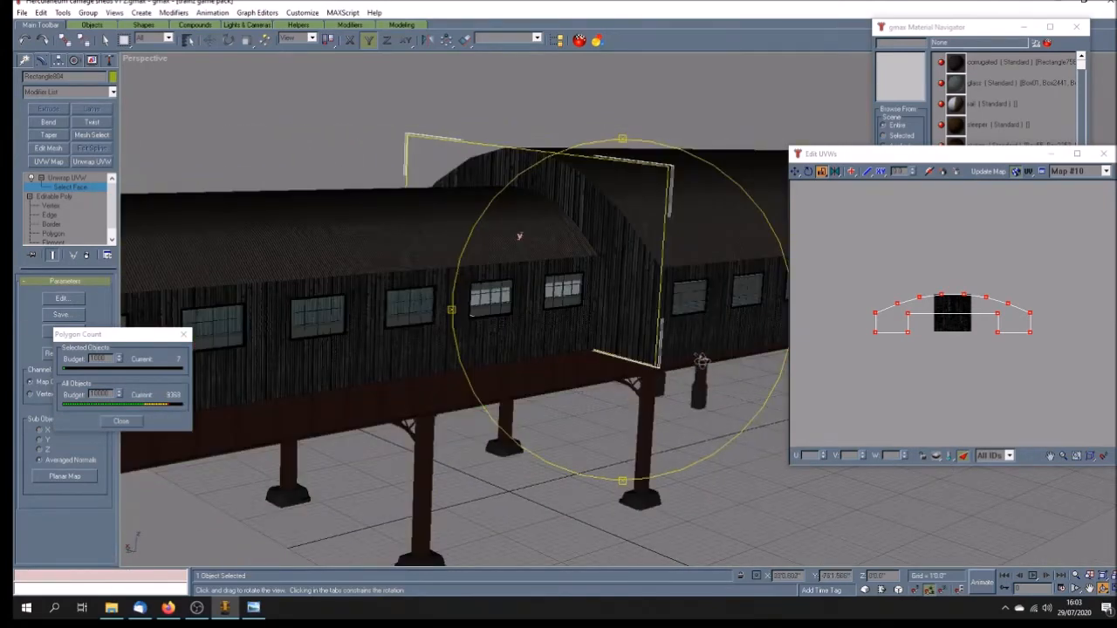
pyautogui.moveTo(673, 349); pyautogui.dragTo(685, 353)
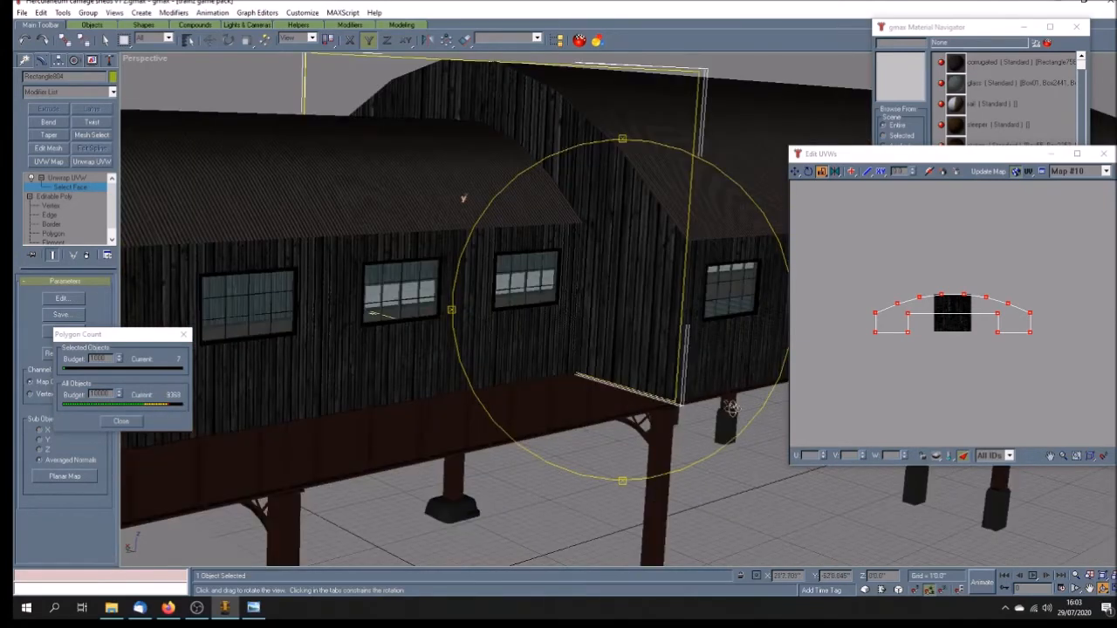
pyautogui.click(823, 173)
pyautogui.moveTo(873, 311); pyautogui.dragTo(836, 315)
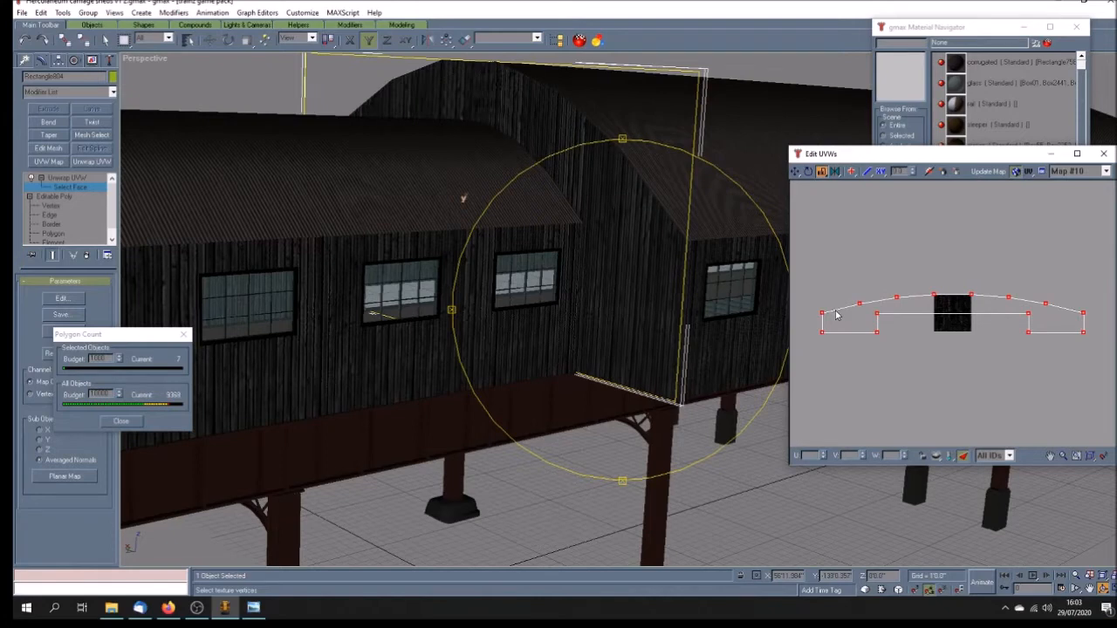
# - Stretch the UVs of the middle gable wall's selected face horizontally over the planking texture and show all of the wall's UVs
pyautogui.moveTo(836, 315); pyautogui.dragTo(862, 314)
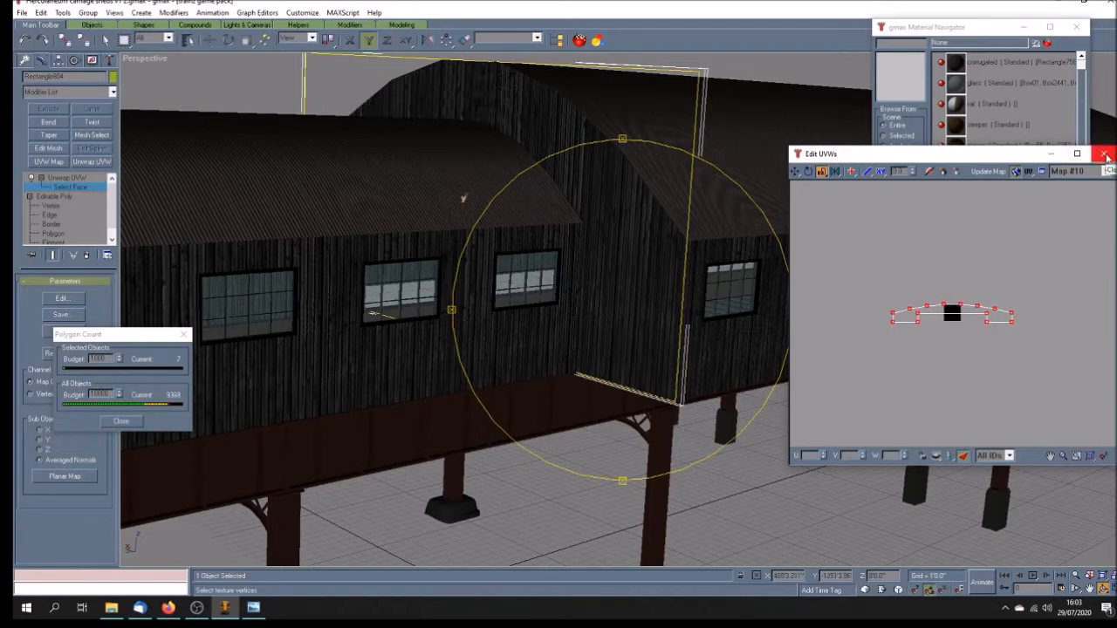
pyautogui.click(963, 456)
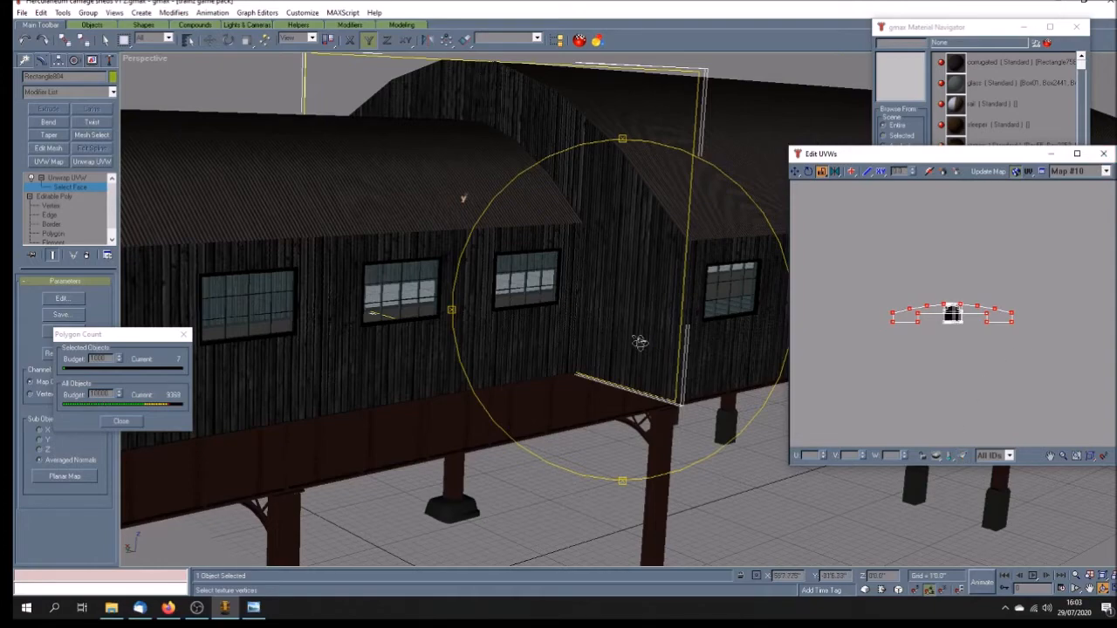
# - Select the opposite face of the middle gable wall, show only its UVs, and apply a planar map to it
pyautogui.press('F3')
pyautogui.press('F3')
pyautogui.scroll(-10, 654, 337)
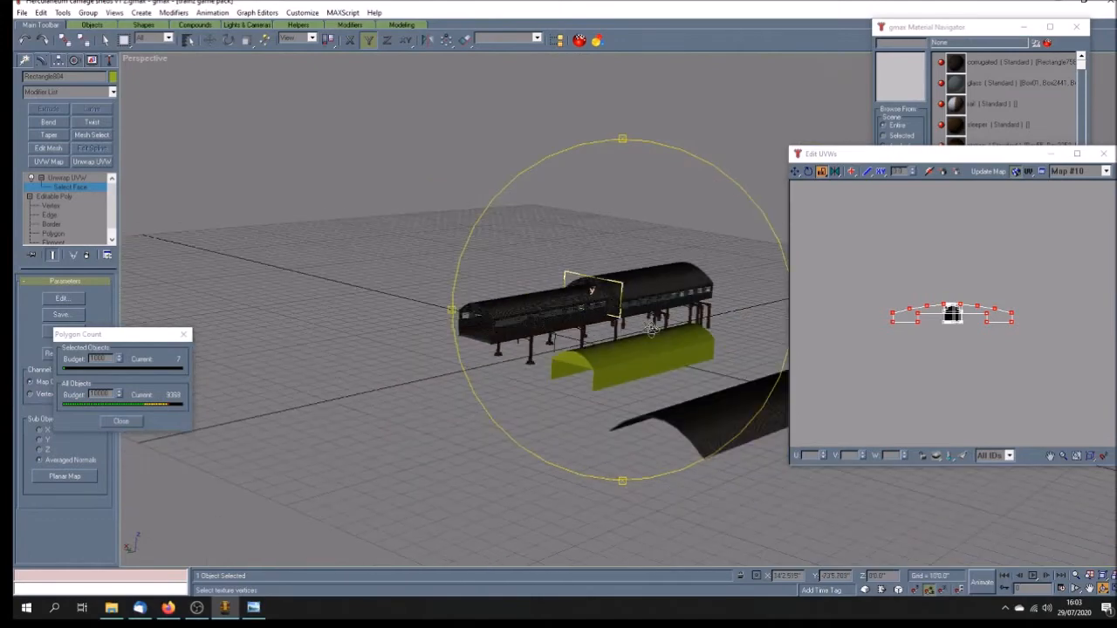
pyautogui.moveTo(546, 339)
pyautogui.mouseDown()
pyautogui.moveTo(558, 353)
pyautogui.moveTo(598, 351)
pyautogui.moveTo(578, 340)
pyautogui.moveTo(640, 382)
pyautogui.moveTo(594, 354)
pyautogui.moveTo(600, 333)
pyautogui.moveTo(600, 354)
pyautogui.mouseUp()
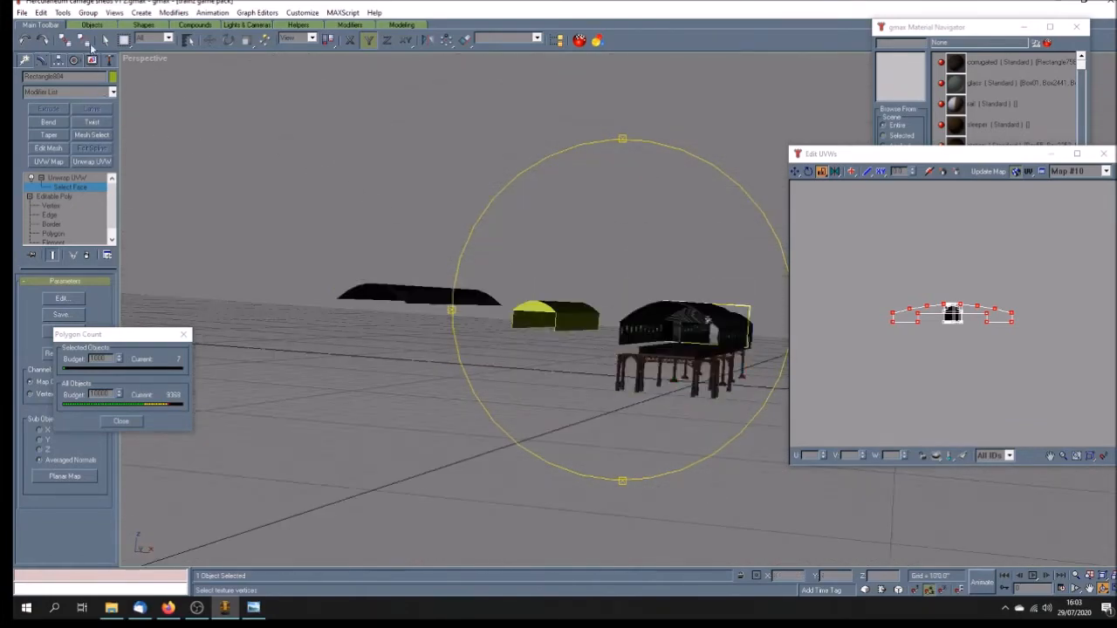
pyautogui.click(104, 40)
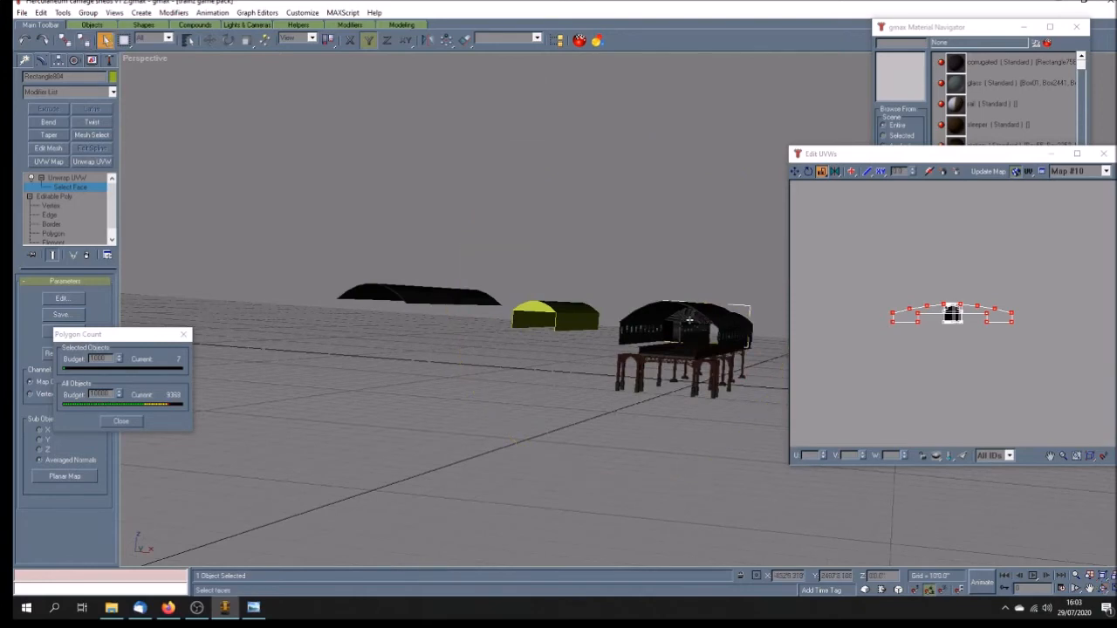
pyautogui.click(690, 316)
pyautogui.click(964, 456)
pyautogui.click(89, 480)
# - Scale the opposite face's UVs horizontally to match the outline of the first face, and close the UV editor
pyautogui.click(820, 173)
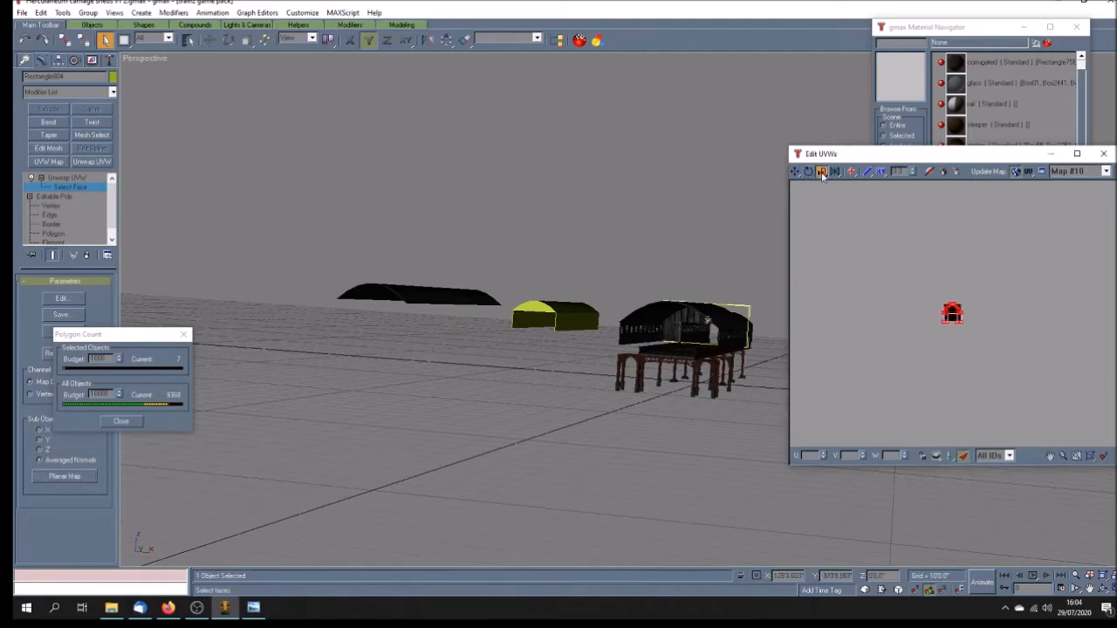
pyautogui.click(963, 457)
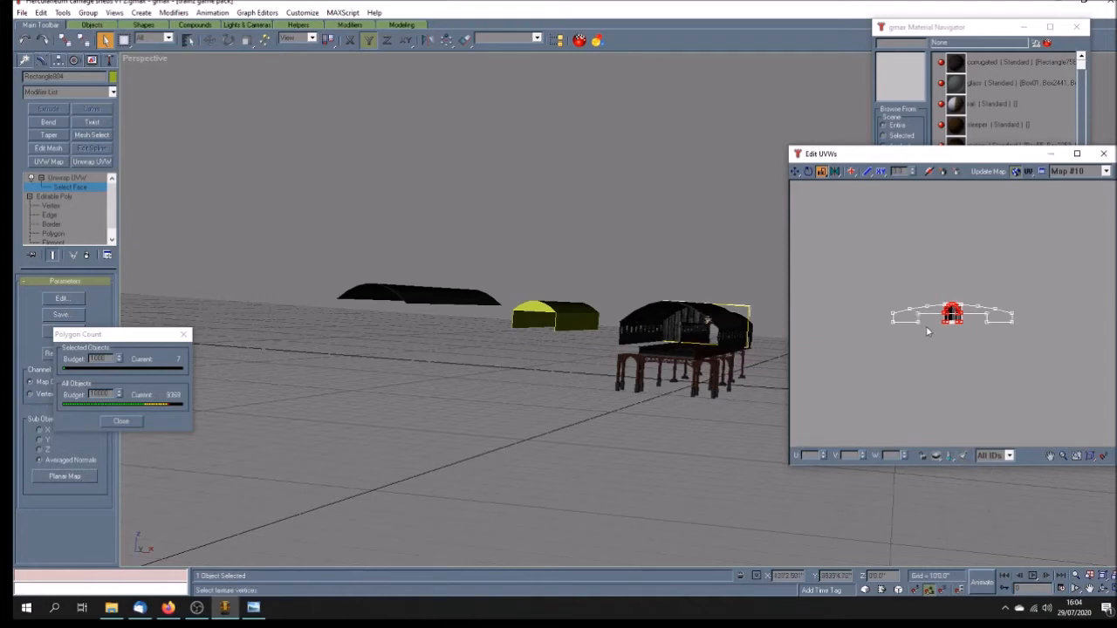
pyautogui.moveTo(942, 314); pyautogui.dragTo(743, 336)
pyautogui.moveTo(911, 323); pyautogui.dragTo(881, 329)
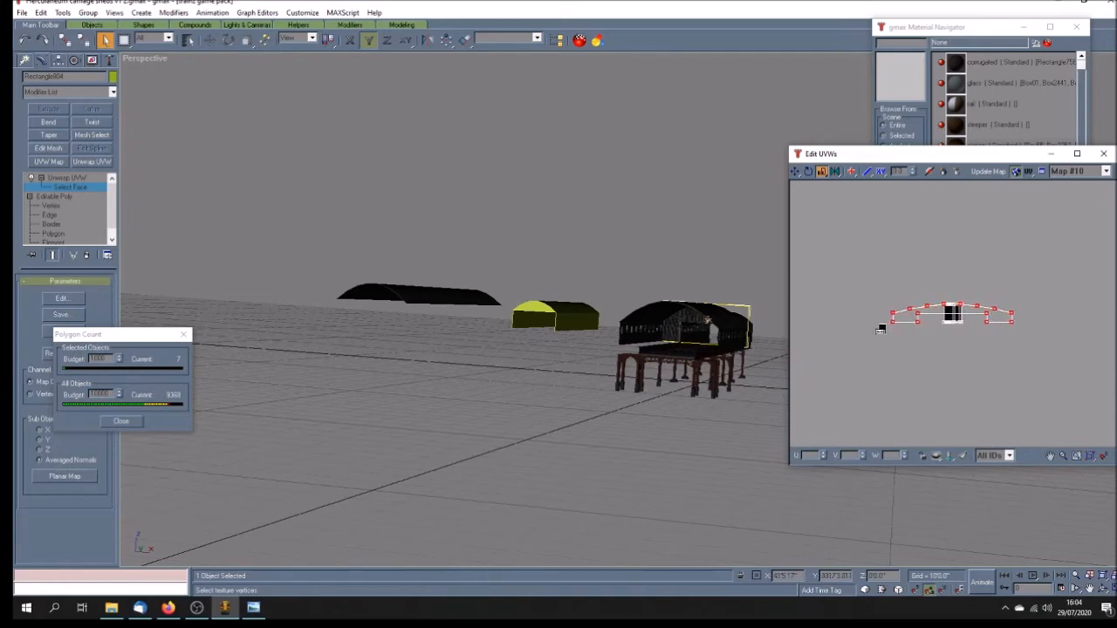
pyautogui.click(1102, 154)
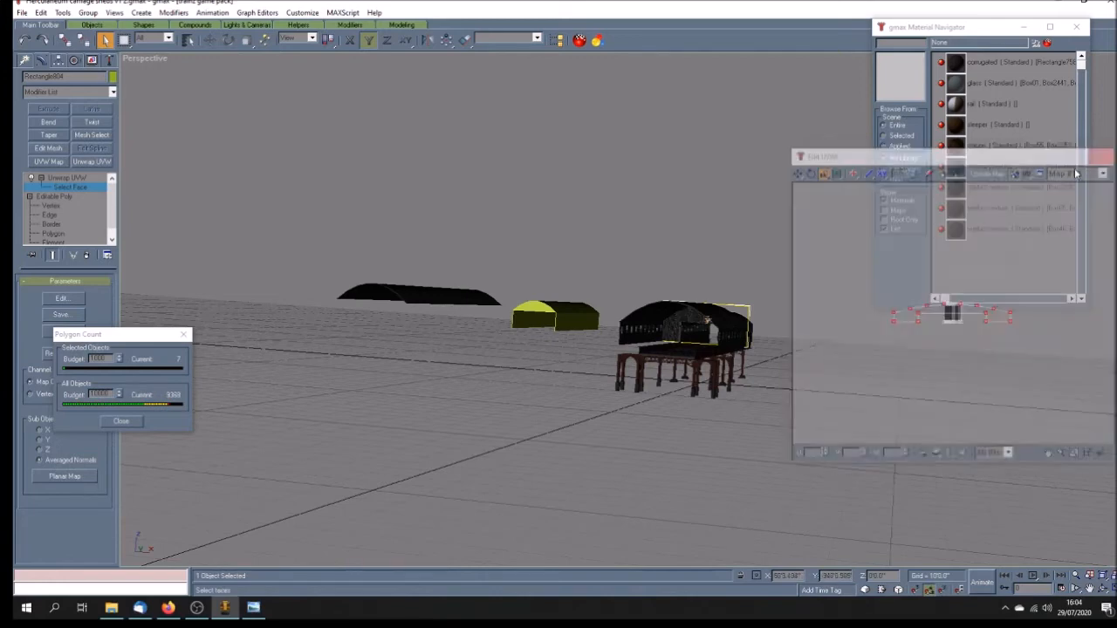
# - Select the gable wall at the outer end of the narrower shed, add an Unwrap UVW modifier, and enter its Select Face level
pyautogui.click(1103, 590)
pyautogui.moveTo(676, 417); pyautogui.dragTo(613, 416)
pyautogui.click(105, 40)
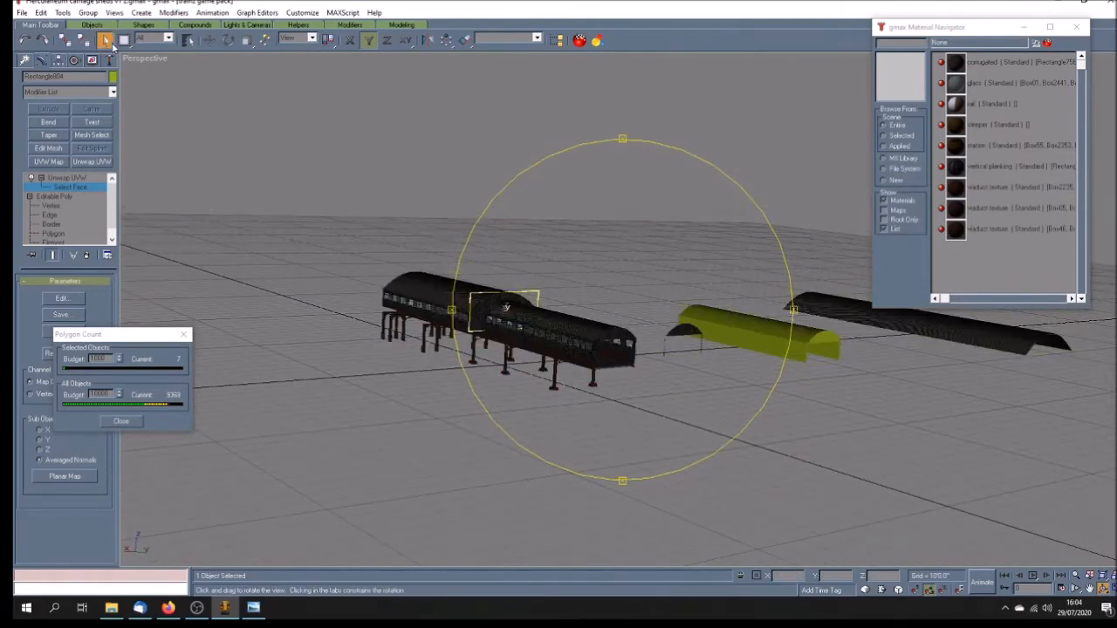
pyautogui.click(320, 191)
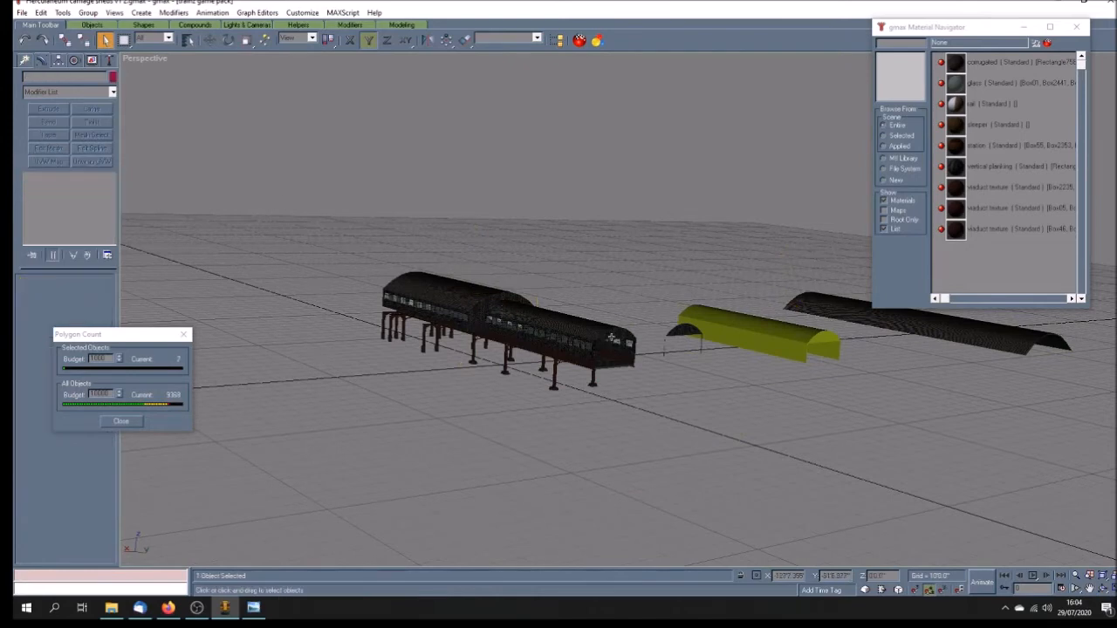
pyautogui.click(617, 340)
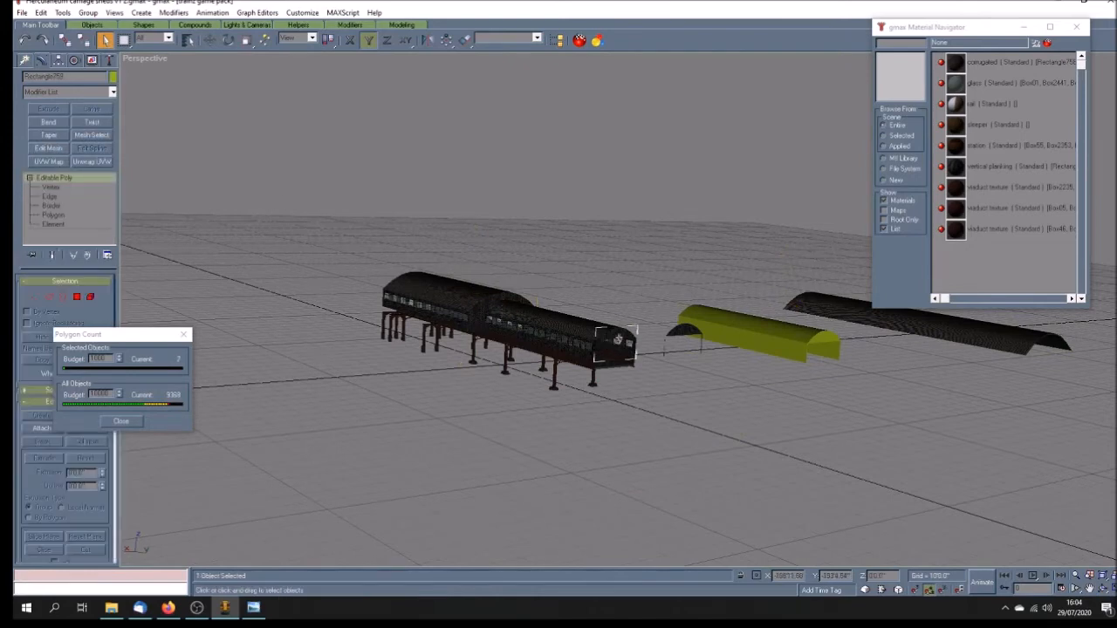
pyautogui.click(82, 163)
pyautogui.click(41, 179)
pyautogui.click(55, 186)
# - Select the inner face of the end gable wall, show only its UVs in the editor, and apply a planar map
pyautogui.press('e')
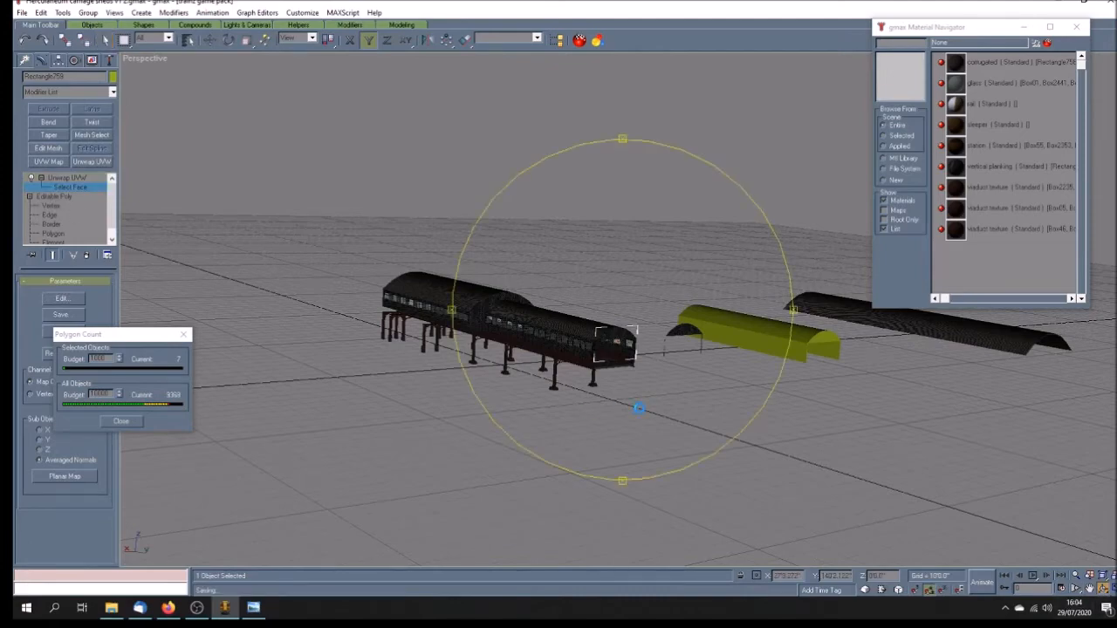
pyautogui.moveTo(639, 408); pyautogui.dragTo(644, 415)
pyautogui.moveTo(575, 389)
pyautogui.mouseDown()
pyautogui.moveTo(692, 376)
pyautogui.moveTo(661, 398)
pyautogui.mouseUp()
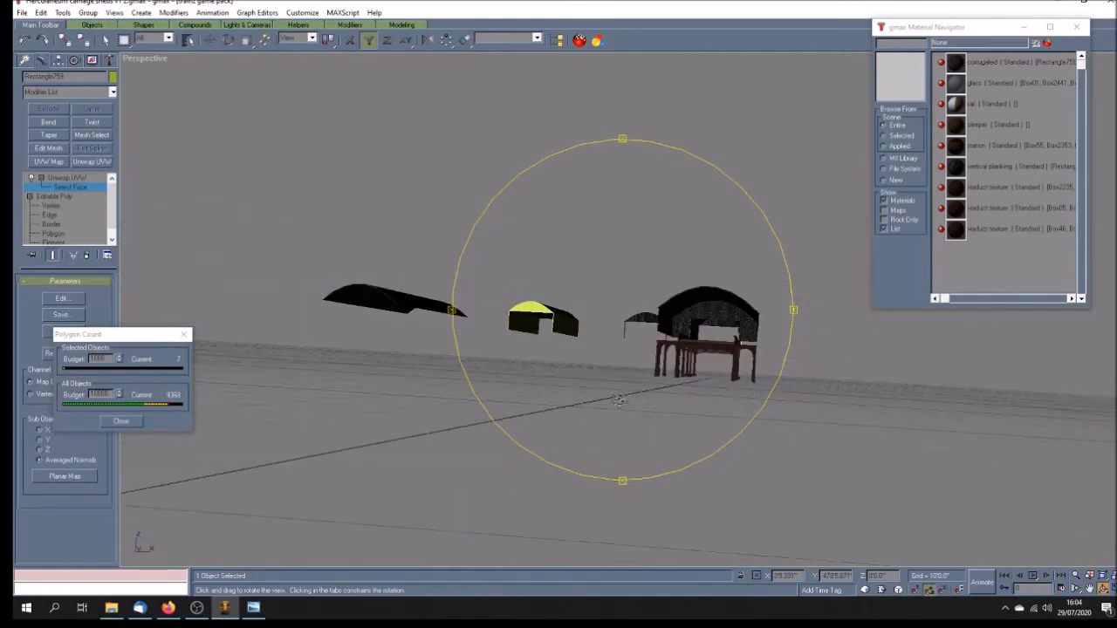
pyautogui.click(106, 40)
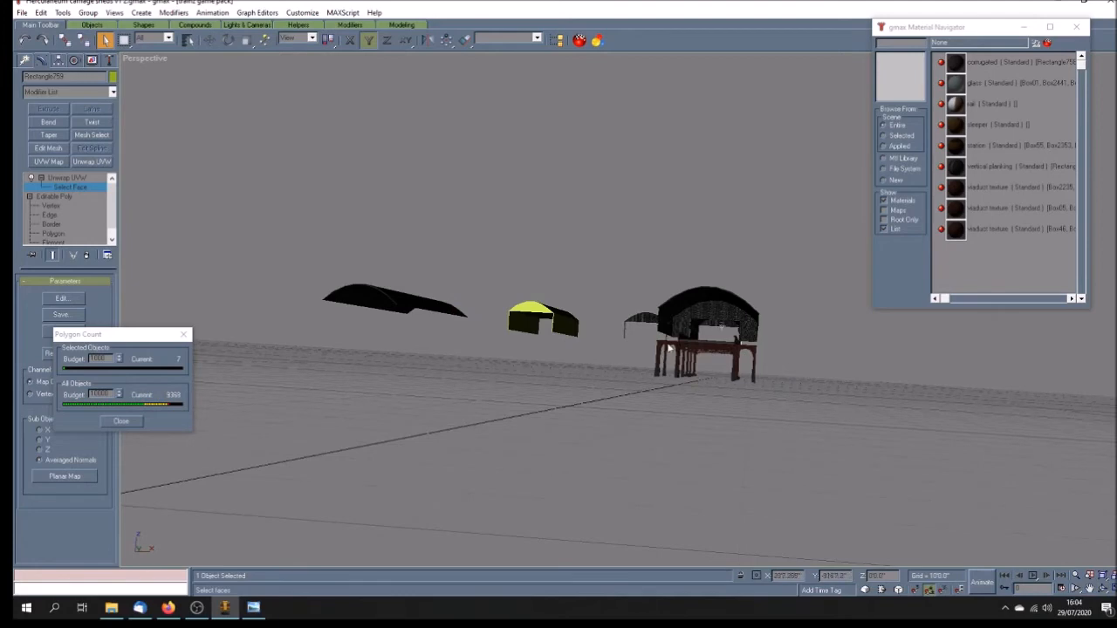
pyautogui.click(62, 298)
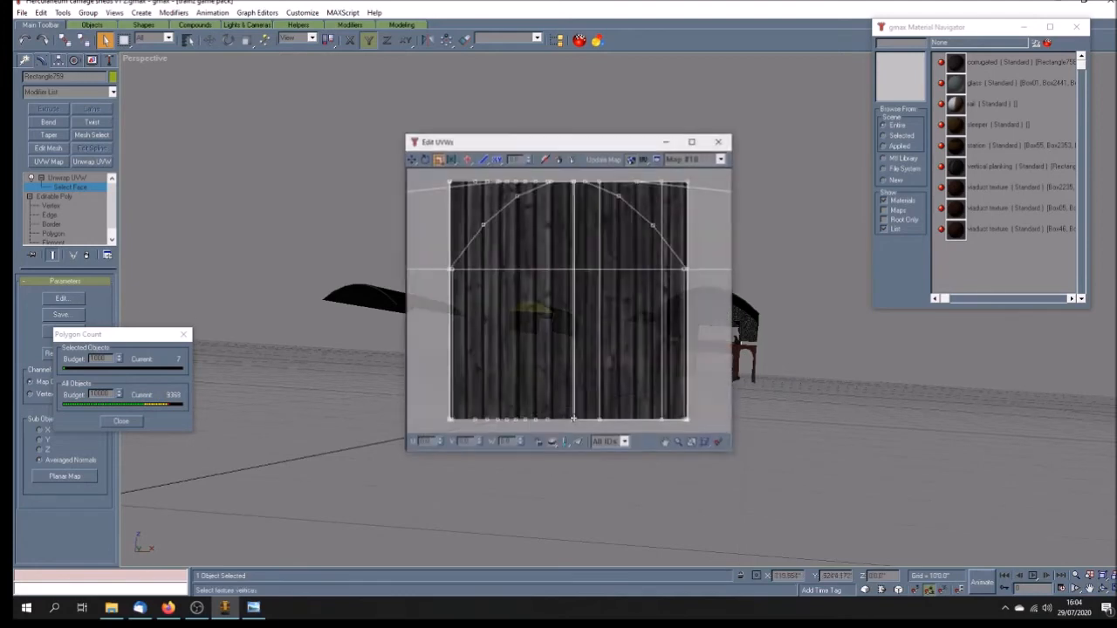
pyautogui.click(578, 443)
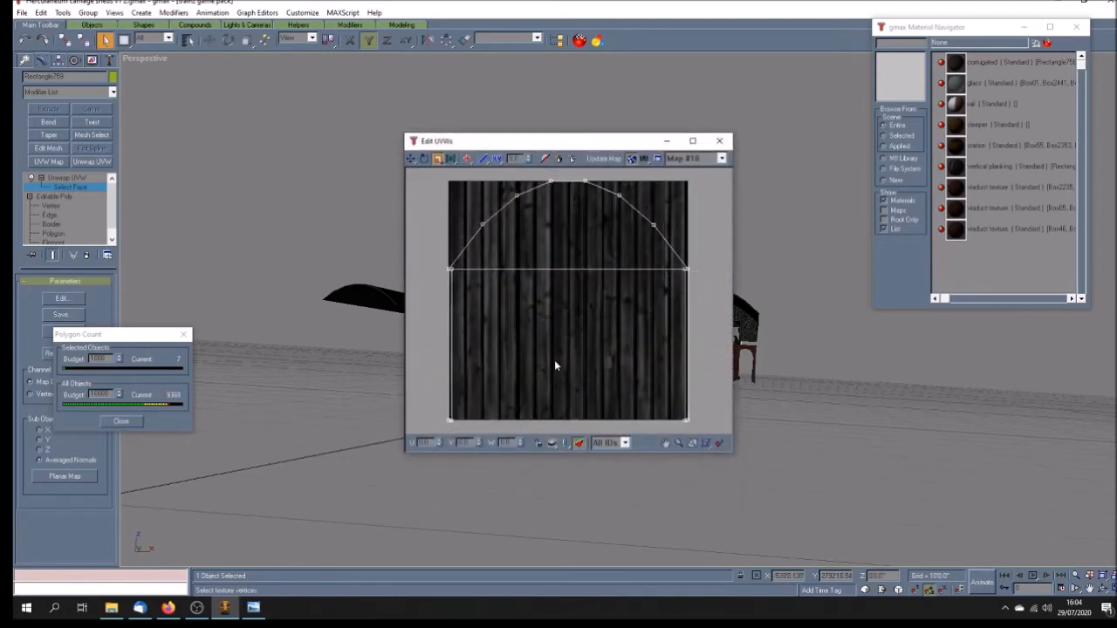
pyautogui.scroll(-10, 561, 359)
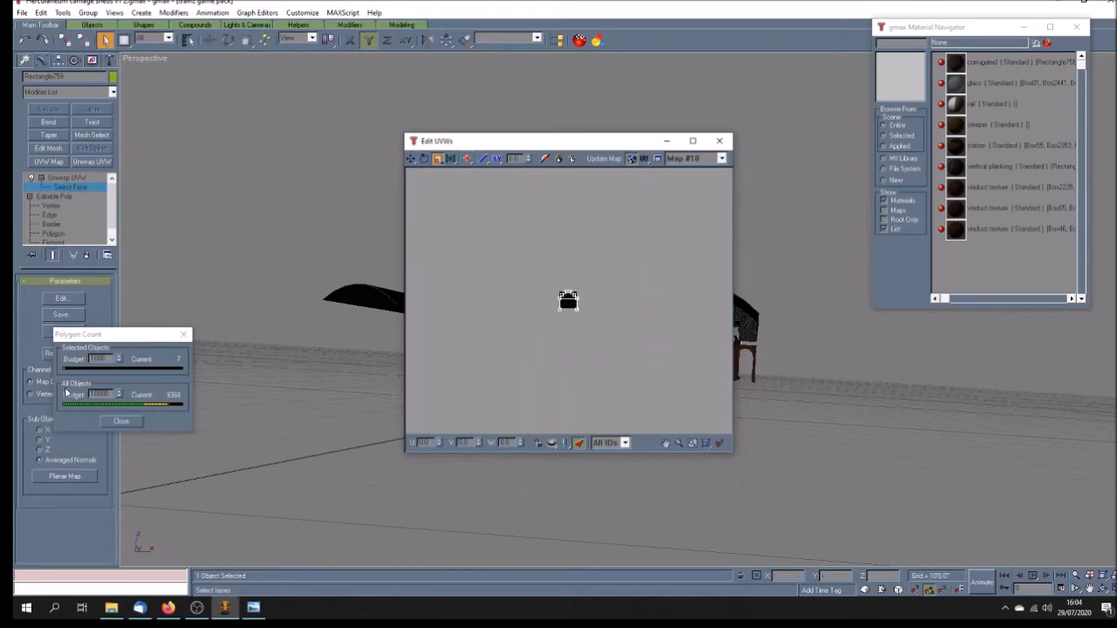
pyautogui.click(64, 476)
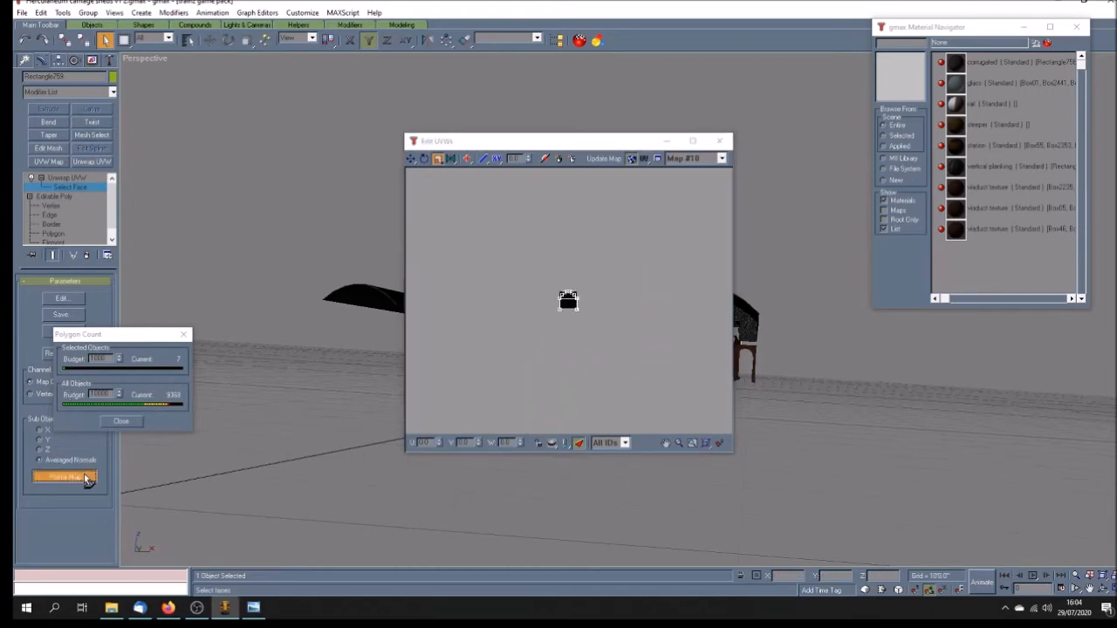
# - Scale the end gable's inner-face UVs horizontally to match the stretched outer face, and leave UV editing and face selection
pyautogui.click(577, 443)
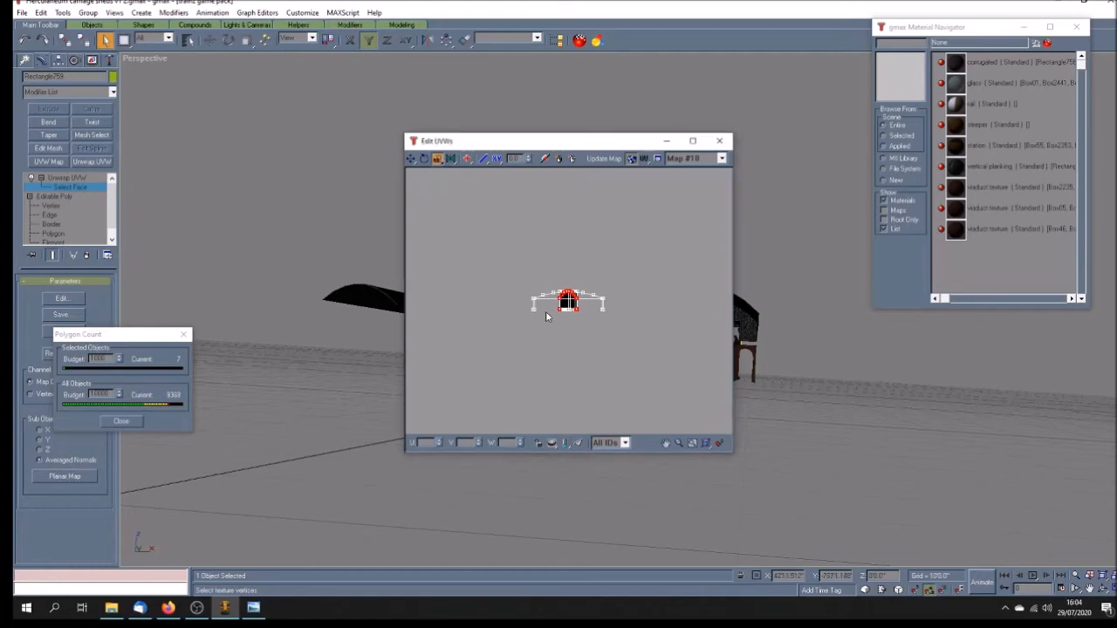
pyautogui.moveTo(559, 301); pyautogui.dragTo(379, 322)
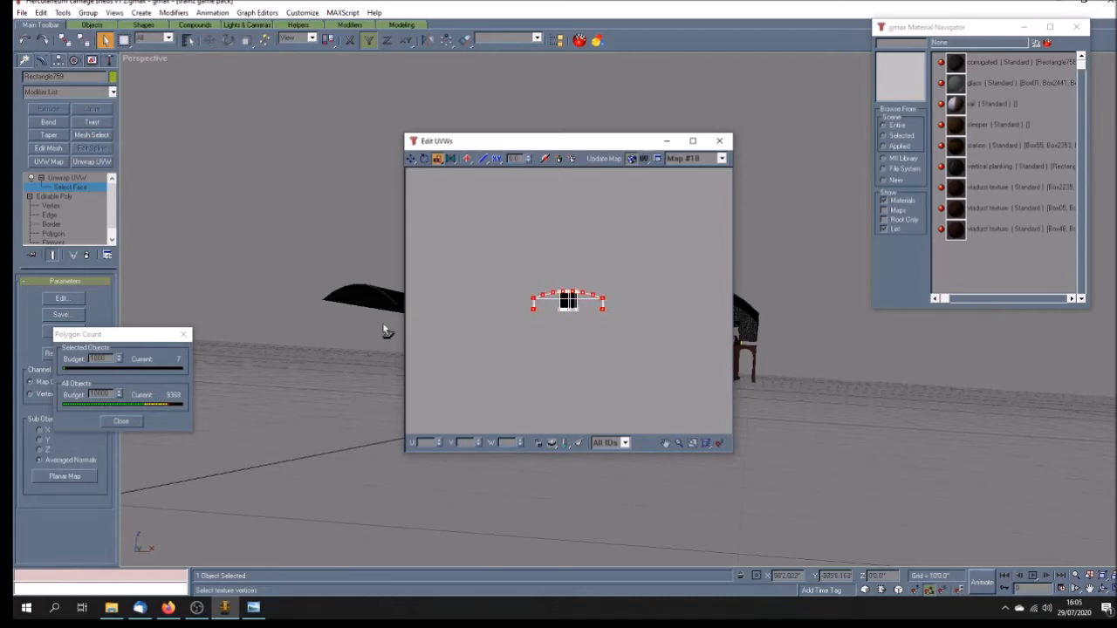
pyautogui.click(719, 141)
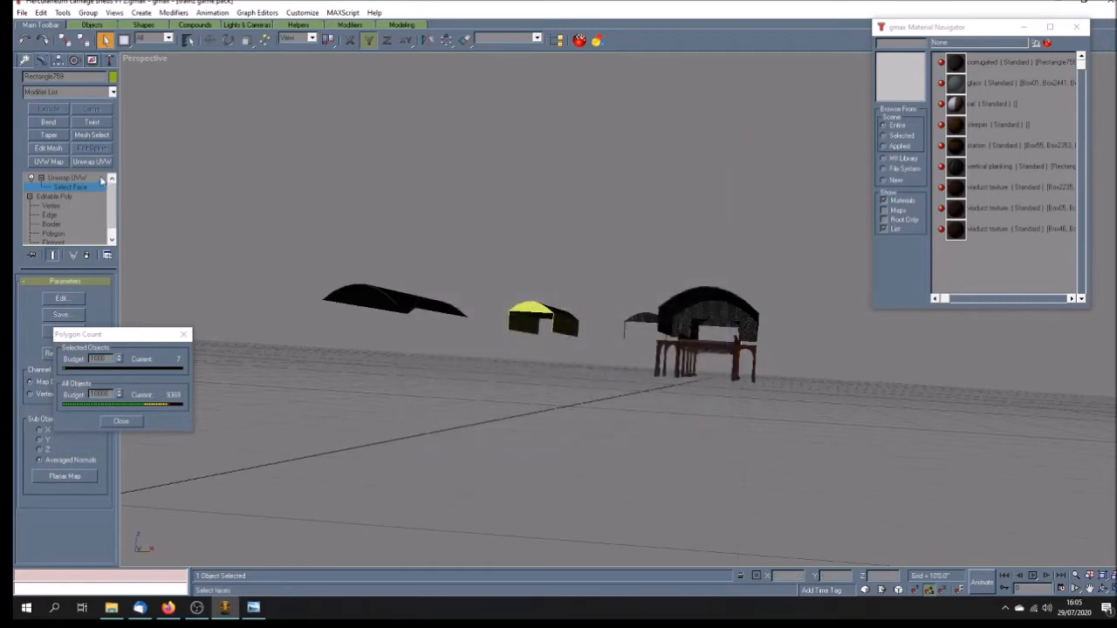
pyautogui.click(67, 177)
# - Clone the middle gable wall as a single copy placed at the far open end of the wider shed
pyautogui.click(1102, 590)
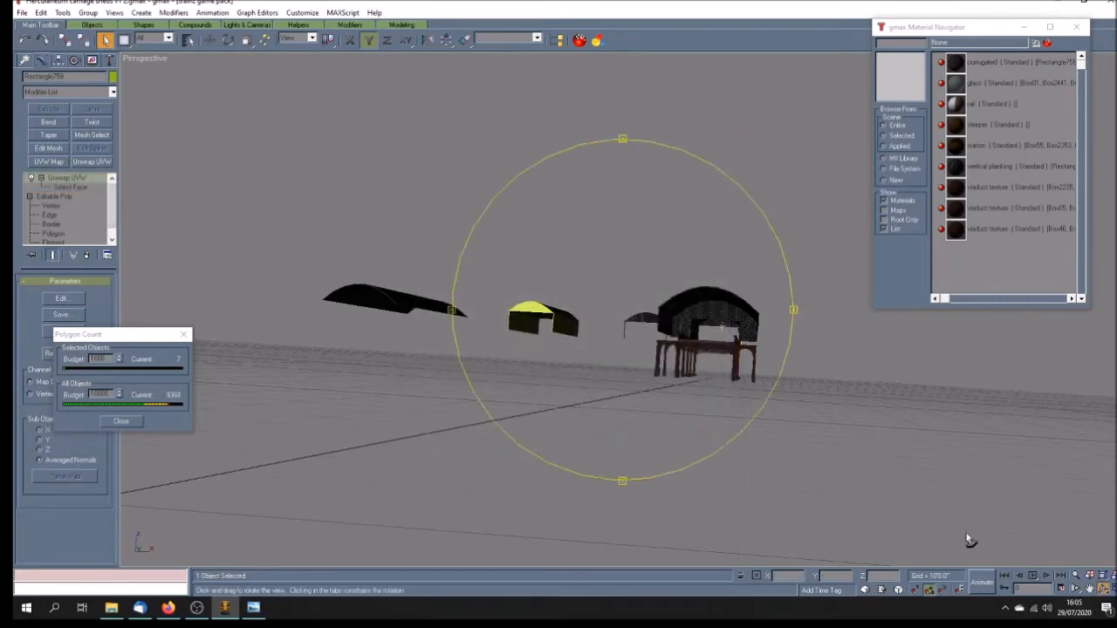
pyautogui.moveTo(708, 403)
pyautogui.mouseDown()
pyautogui.moveTo(587, 424)
pyautogui.moveTo(605, 425)
pyautogui.mouseUp()
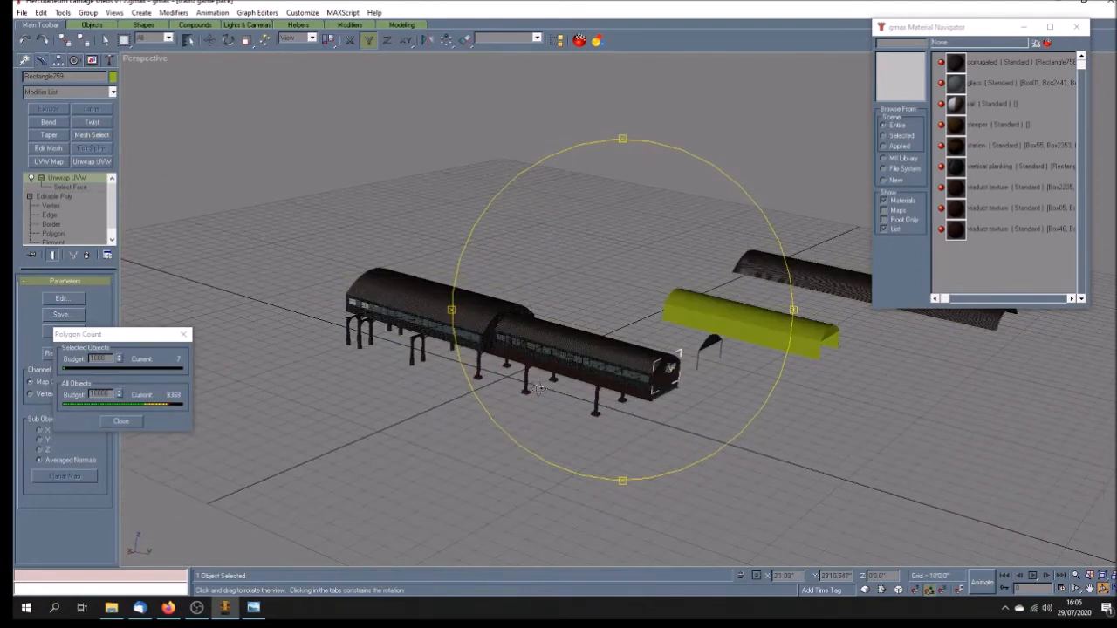
pyautogui.scroll(2, 538, 389)
pyautogui.click(105, 40)
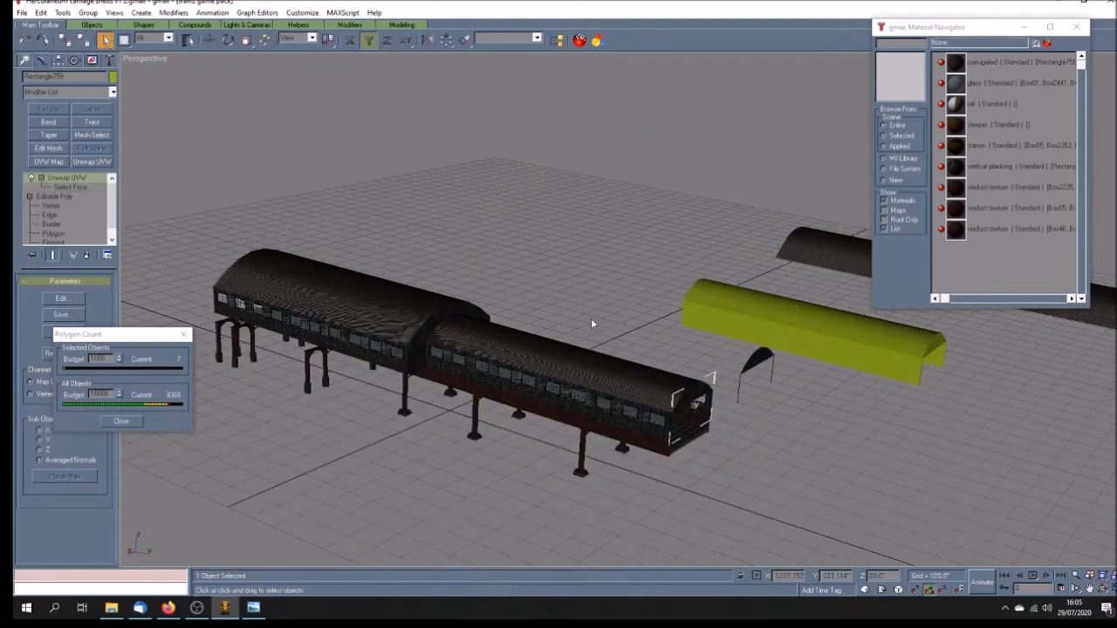
pyautogui.click(565, 271)
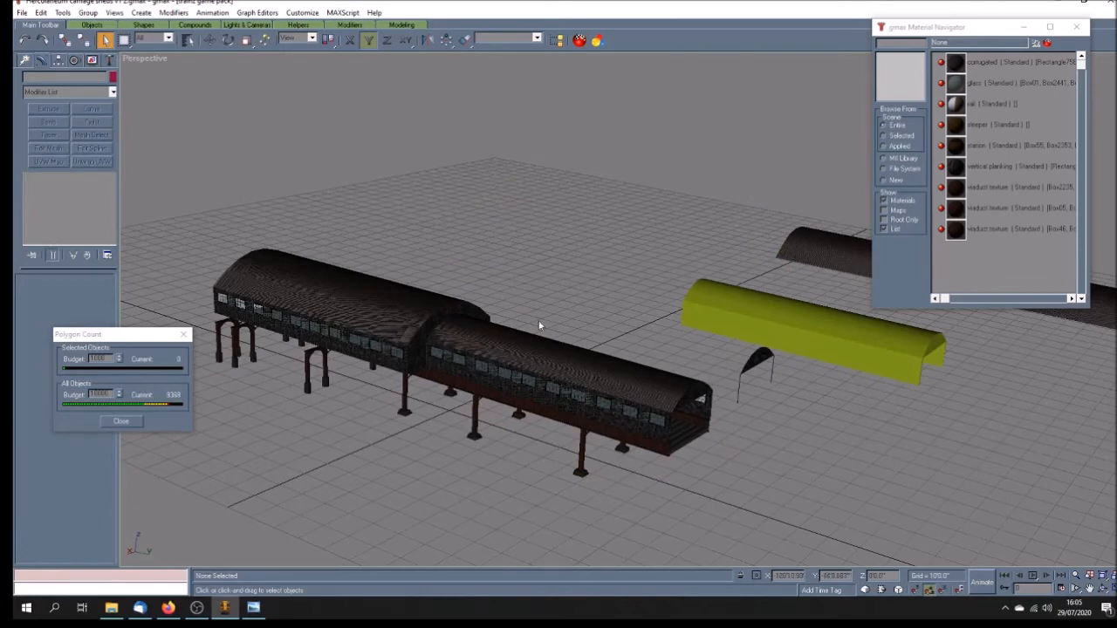
pyautogui.click(417, 340)
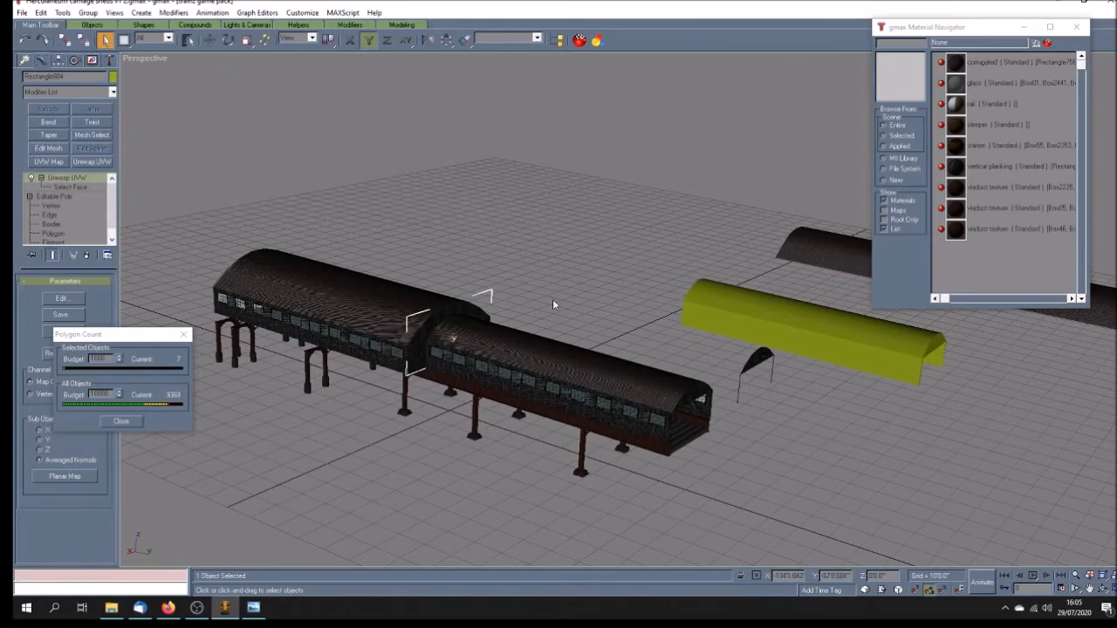
pyautogui.click(755, 354)
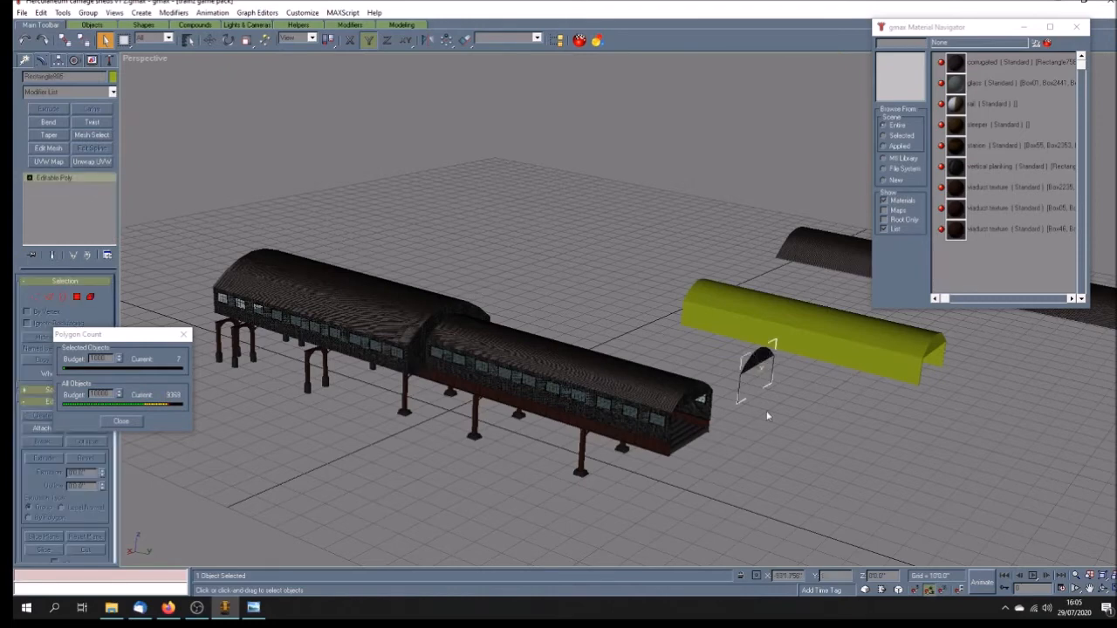
pyautogui.click(440, 314)
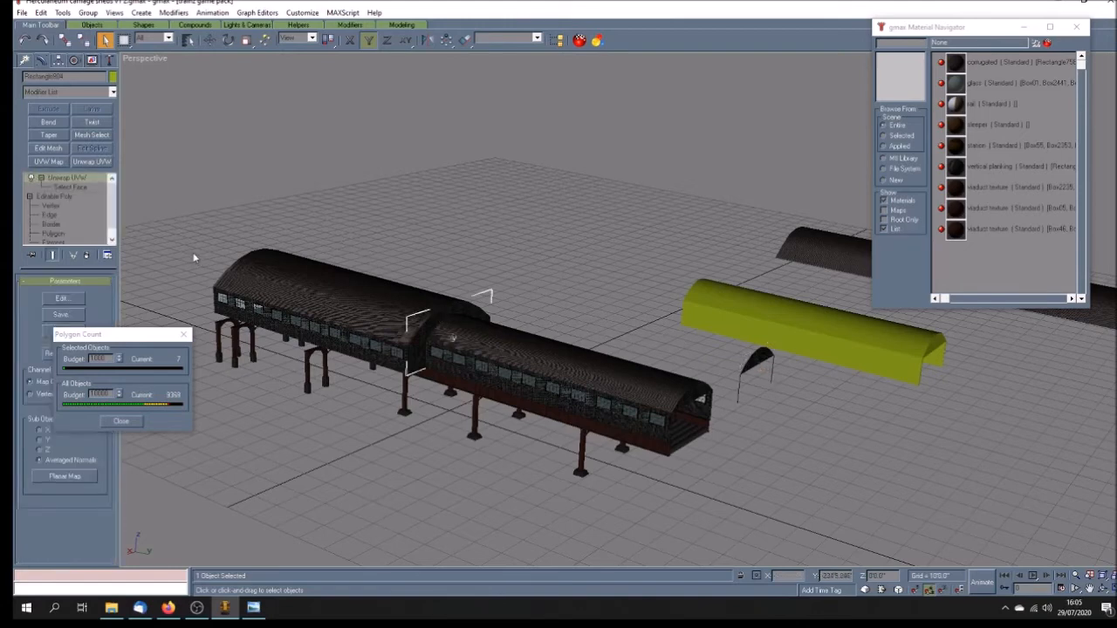
pyautogui.click(210, 39)
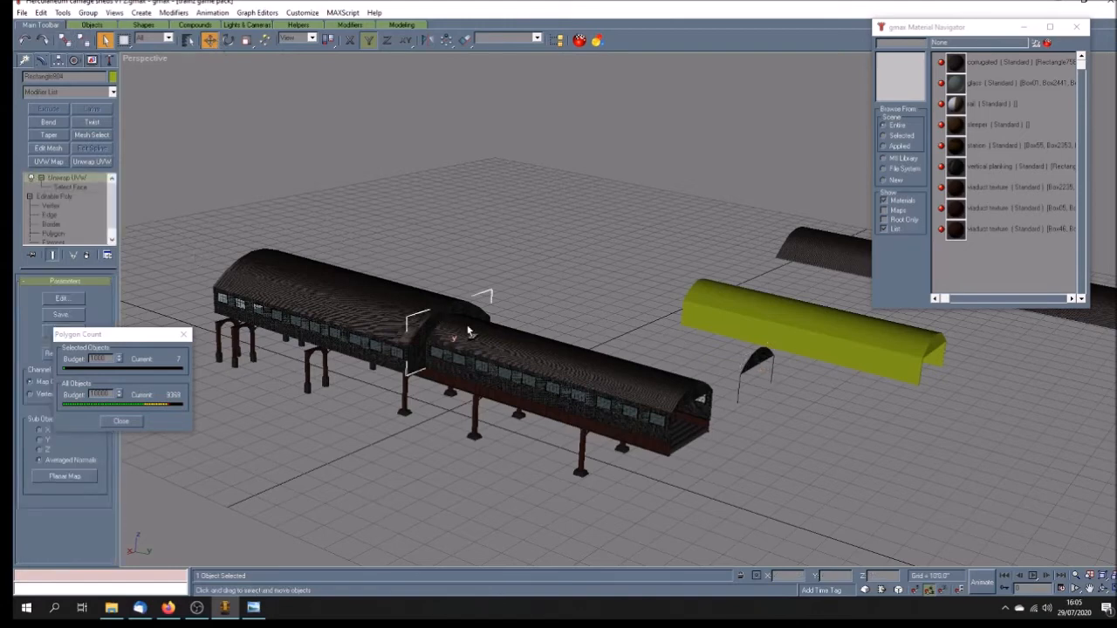
pyautogui.moveTo(421, 337); pyautogui.dragTo(189, 262)
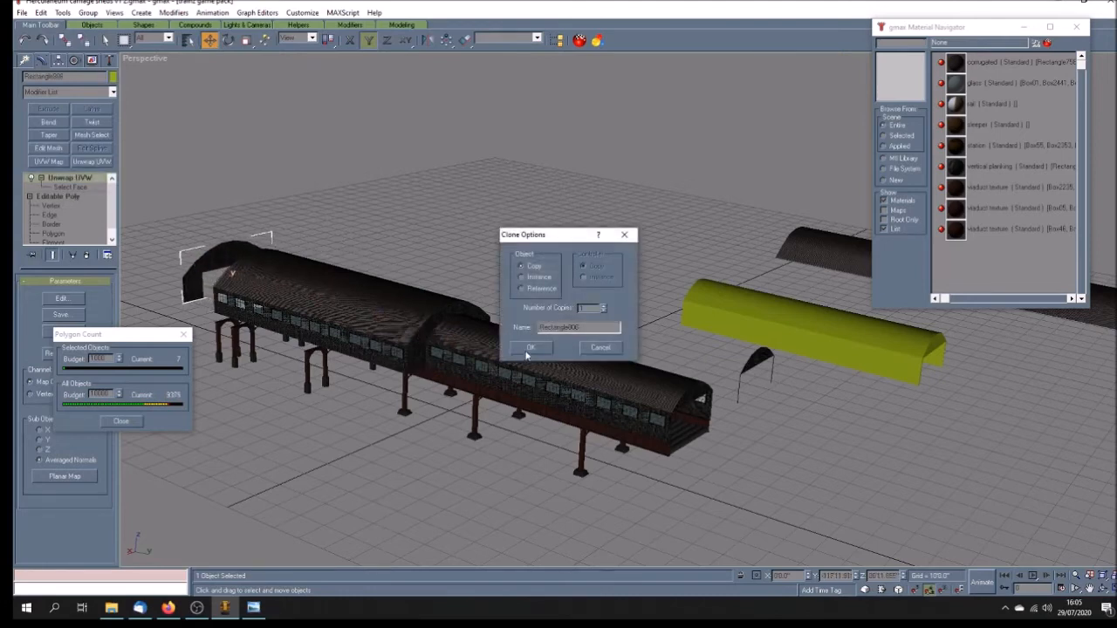
pyautogui.click(527, 350)
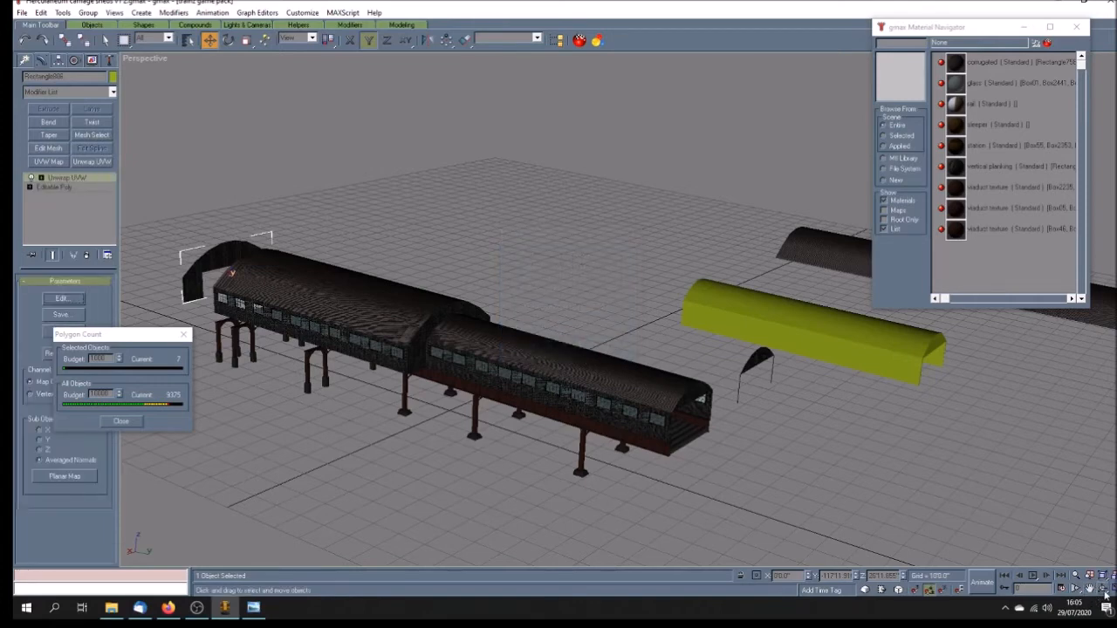
# - Examine the copied gable wall at the shed's far end and open the reference photo Herculaneum dock station5.jpg for comparison
pyautogui.click(1106, 591)
pyautogui.moveTo(533, 345)
pyautogui.mouseDown()
pyautogui.moveTo(659, 345)
pyautogui.moveTo(634, 358)
pyautogui.moveTo(656, 394)
pyautogui.moveTo(687, 393)
pyautogui.moveTo(673, 403)
pyautogui.mouseUp()
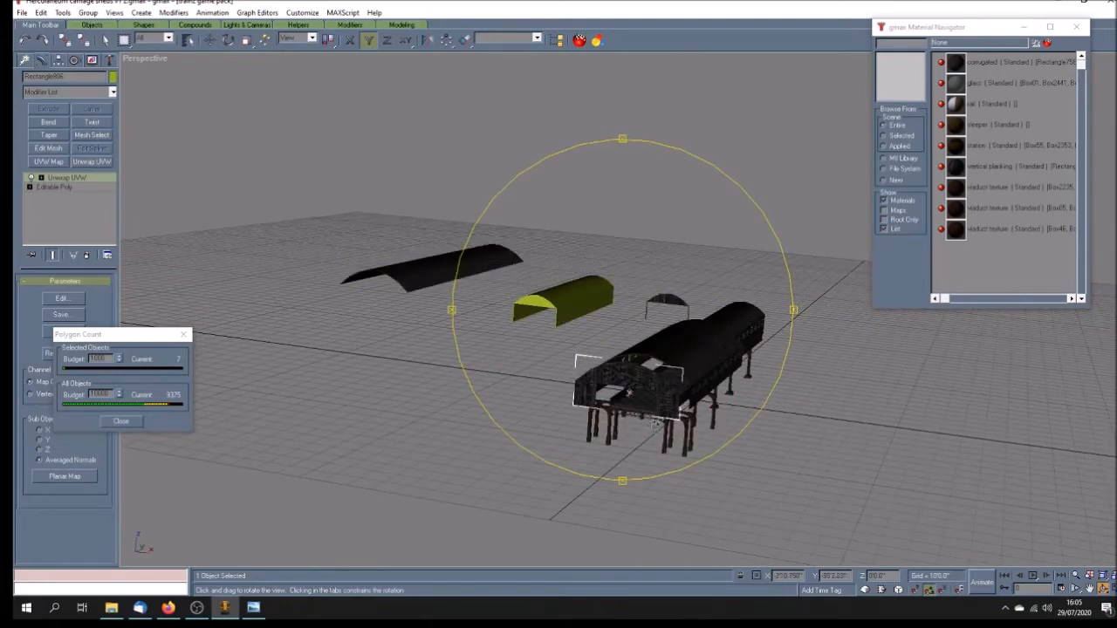
pyautogui.moveTo(631, 394); pyautogui.dragTo(623, 414)
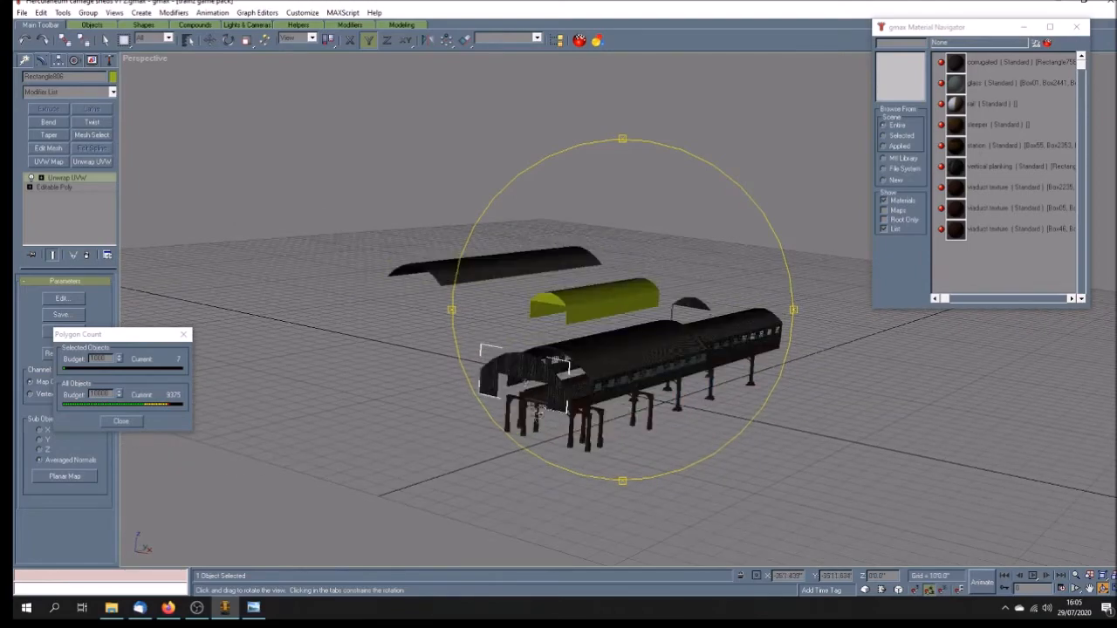
pyautogui.click(253, 607)
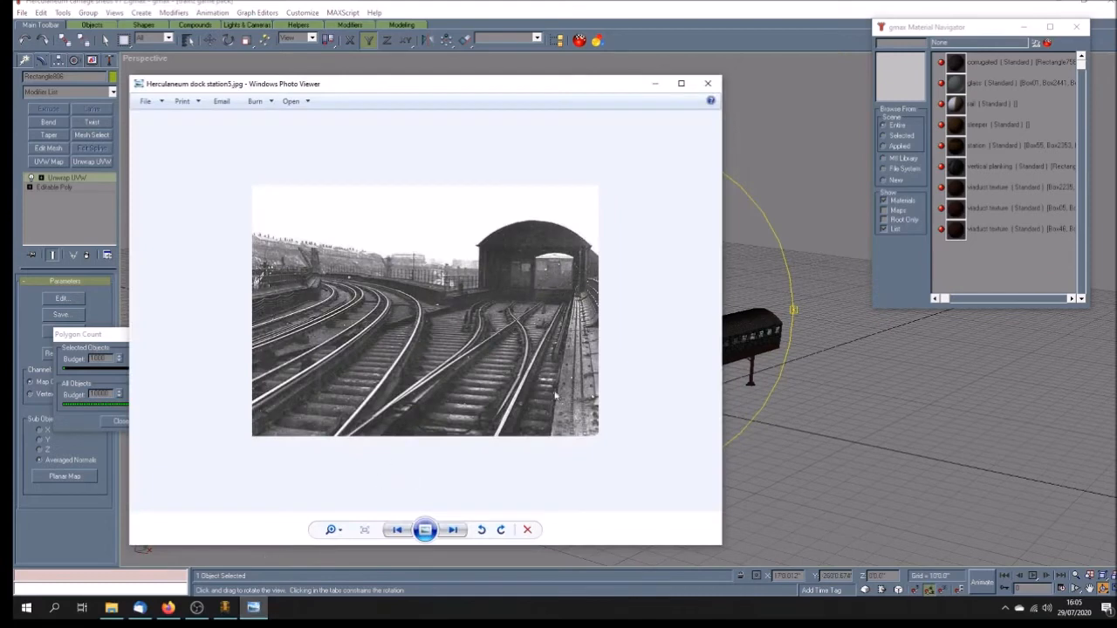
# - Delete the spare small gable and the spare long curved roof standing beside the station model
pyautogui.press('Right')
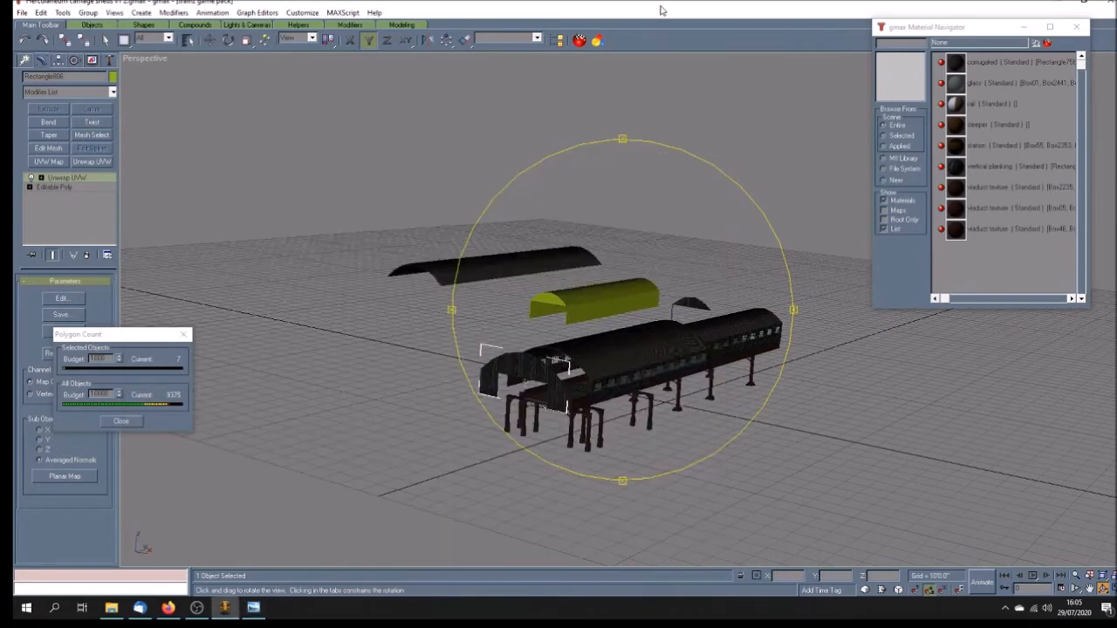
pyautogui.click(663, 9)
pyautogui.moveTo(534, 377); pyautogui.dragTo(518, 416)
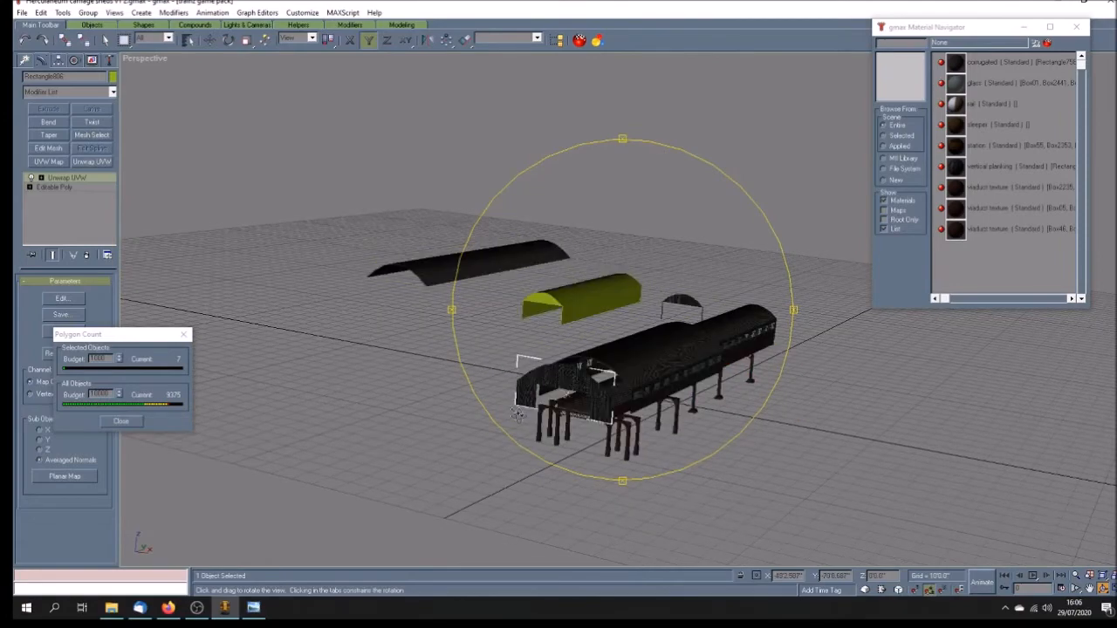
pyautogui.moveTo(604, 417)
pyautogui.mouseDown()
pyautogui.moveTo(563, 408)
pyautogui.moveTo(690, 335)
pyautogui.moveTo(686, 364)
pyautogui.moveTo(700, 370)
pyautogui.mouseUp()
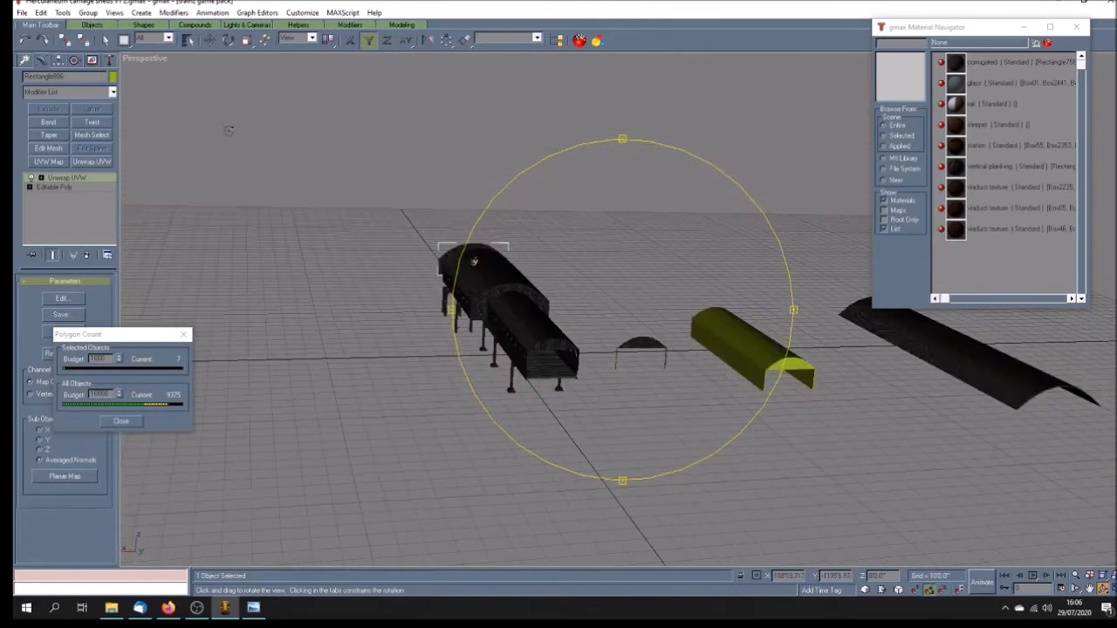
pyautogui.click(735, 347)
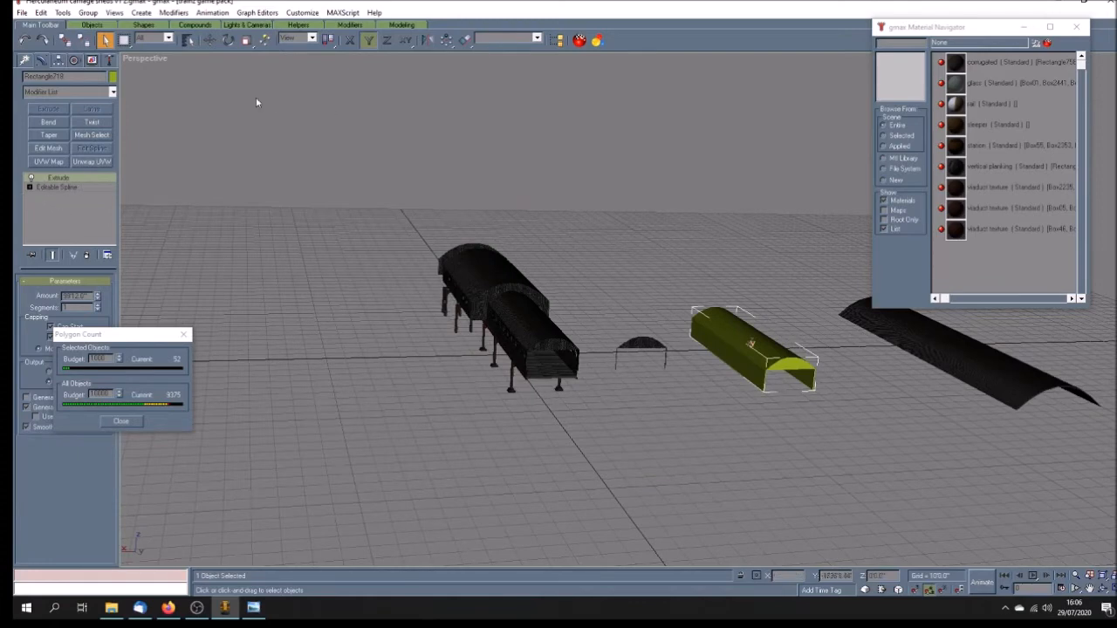
pyautogui.click(210, 39)
pyautogui.click(631, 359)
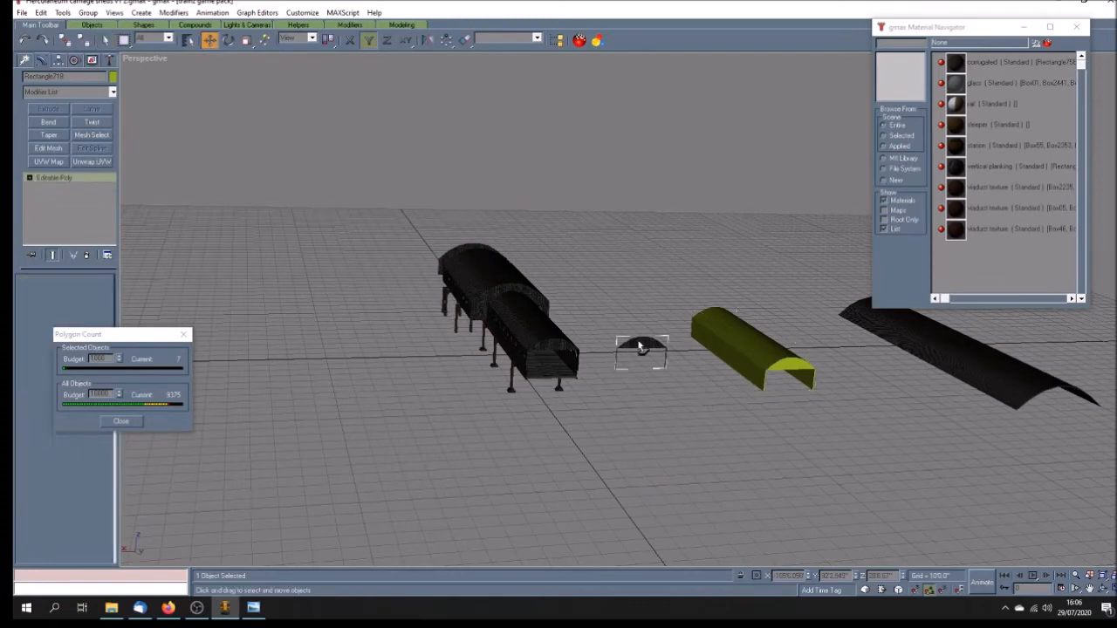
pyautogui.press('Delete')
pyautogui.click(988, 386)
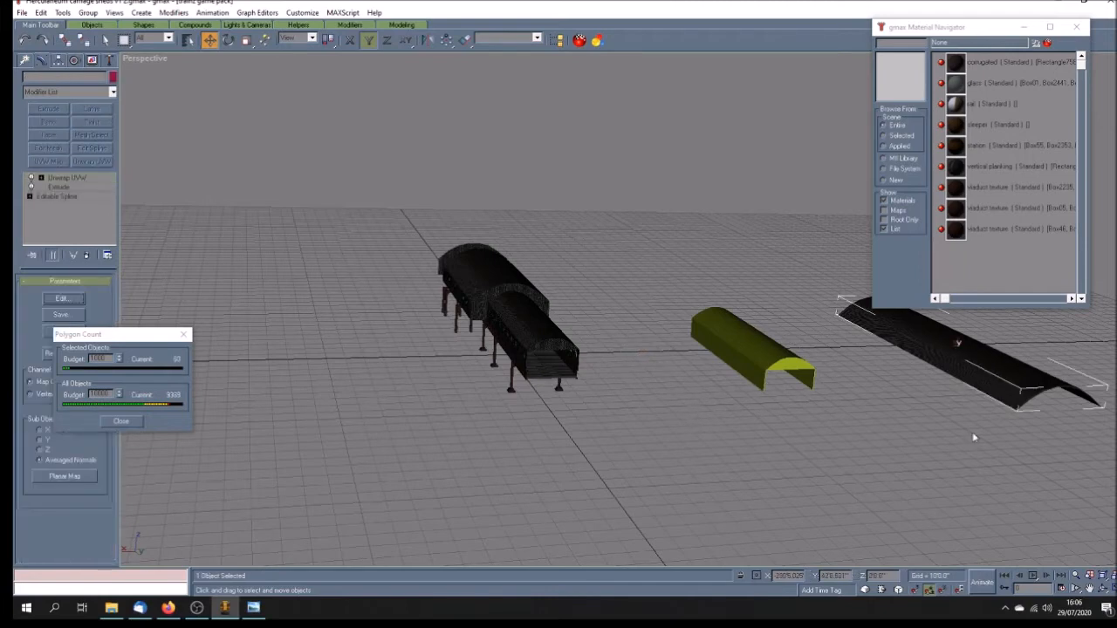
pyautogui.press('Delete')
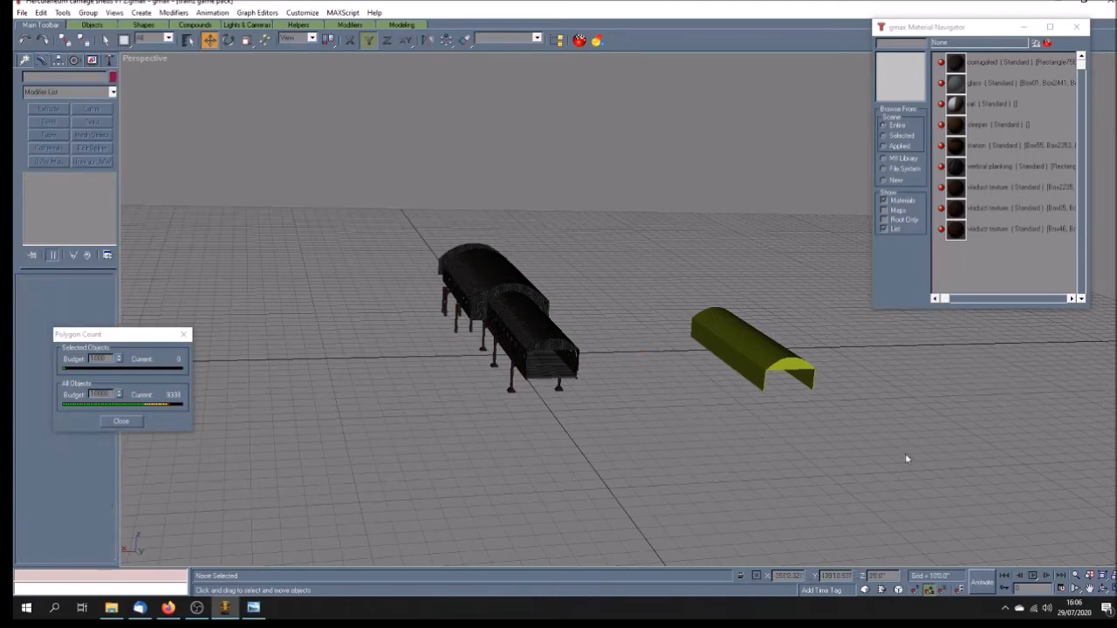
# - Clone the yellow arched shed shell as a single copy placed farther back on the ground plane
pyautogui.click(728, 346)
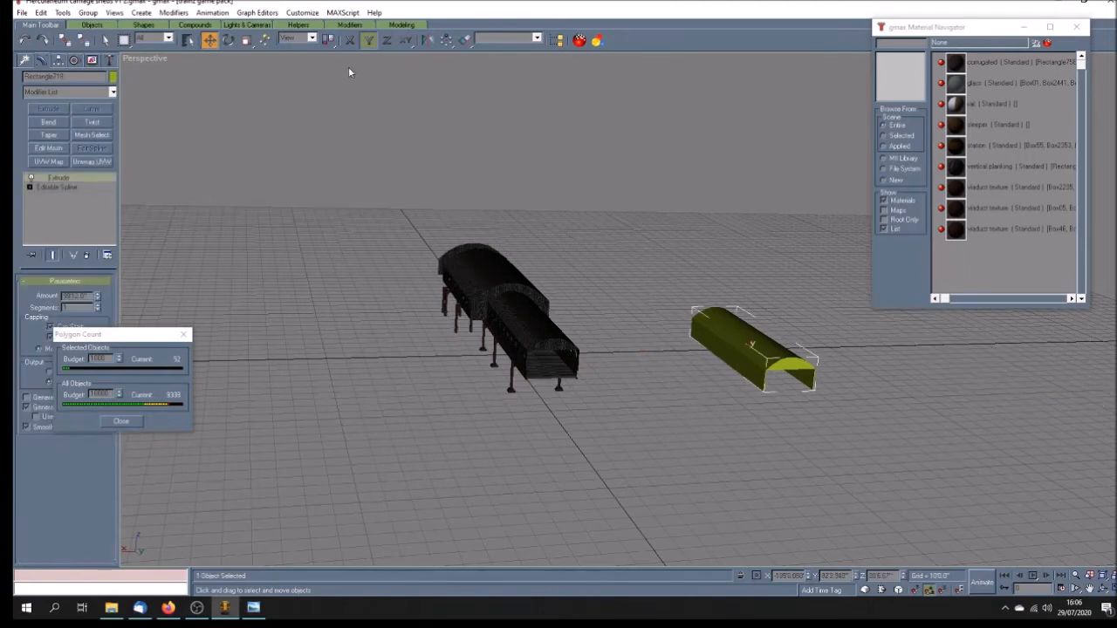
pyautogui.keyDown('shift'); pyautogui.moveTo(698, 375); pyautogui.dragTo(591, 305); pyautogui.keyUp('shift')
pyautogui.click(546, 350)
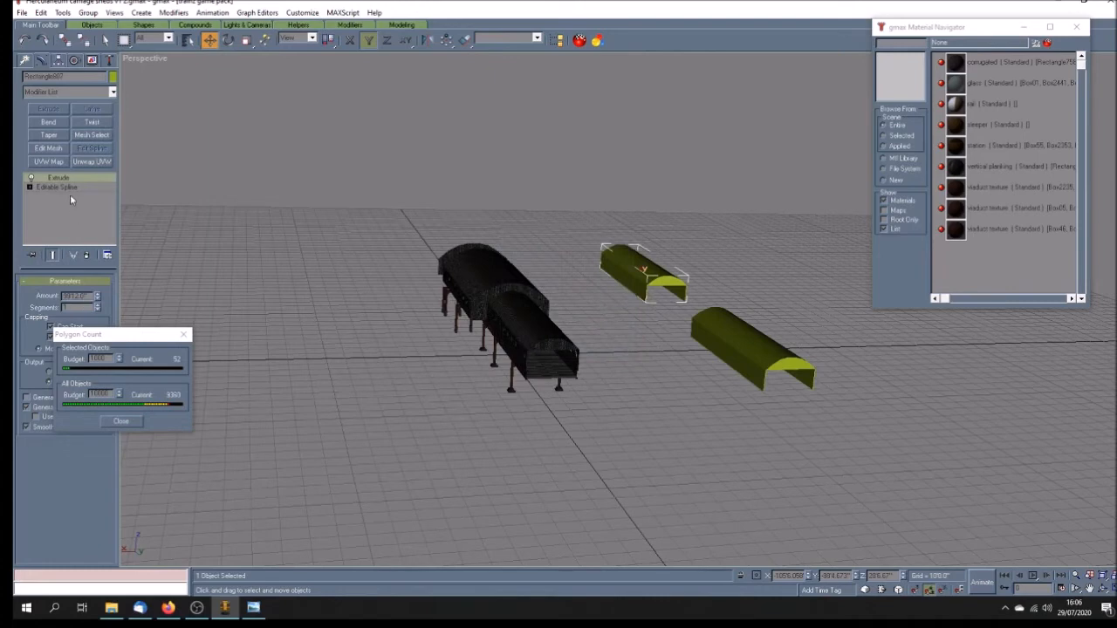
# - Set the copied shell's extrusion amount to 2 inches
pyautogui.doubleClick(76, 296)
pyautogui.write('2')
pyautogui.press('Return')
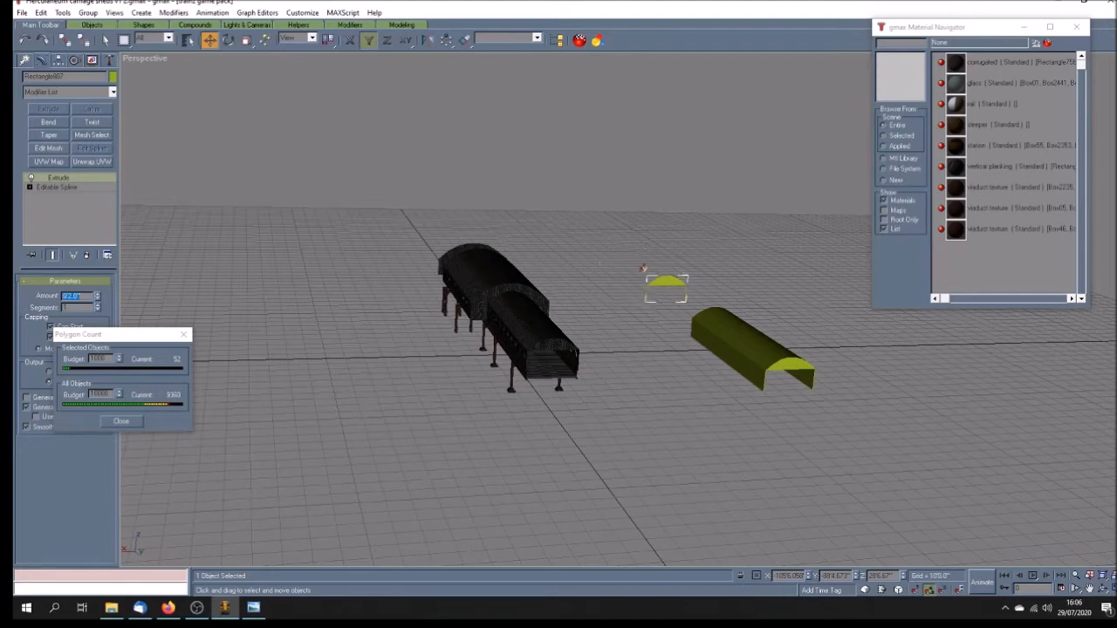
# - Delete the copied shell's Extrude modifier, then centre the remaining outline's pivot on the object and align it to the world
pyautogui.rightClick(71, 182)
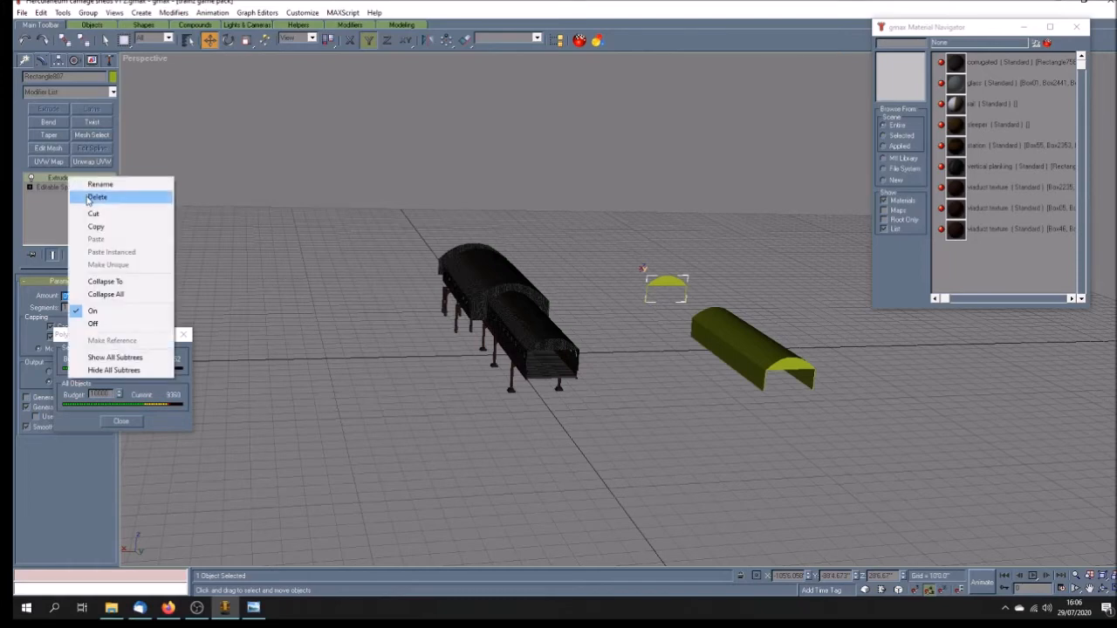
pyautogui.click(96, 197)
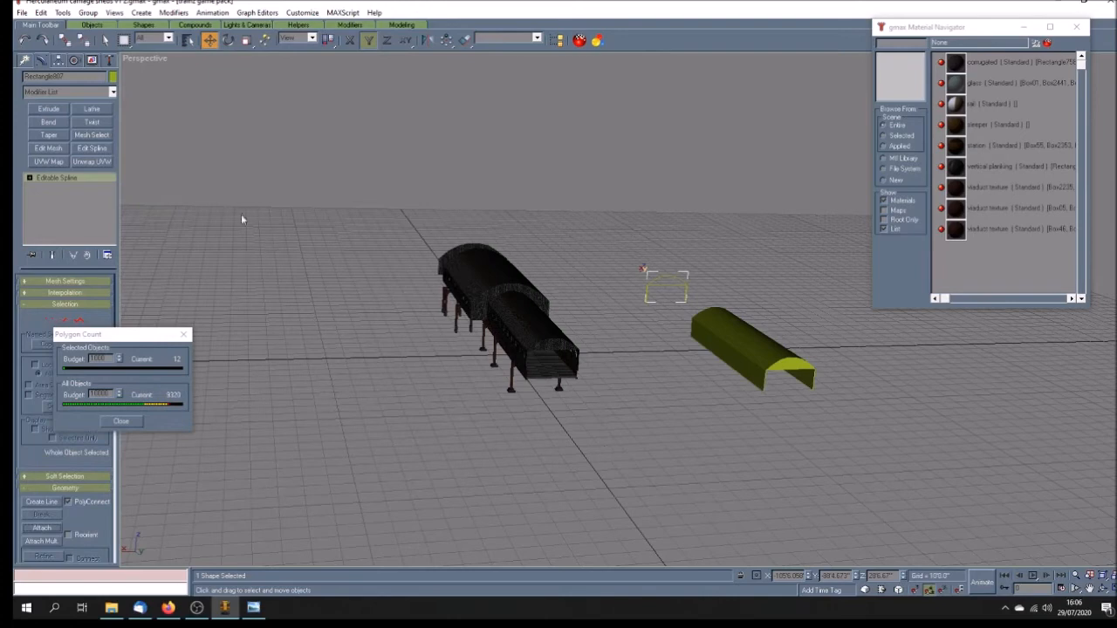
pyautogui.click(58, 60)
pyautogui.click(73, 134)
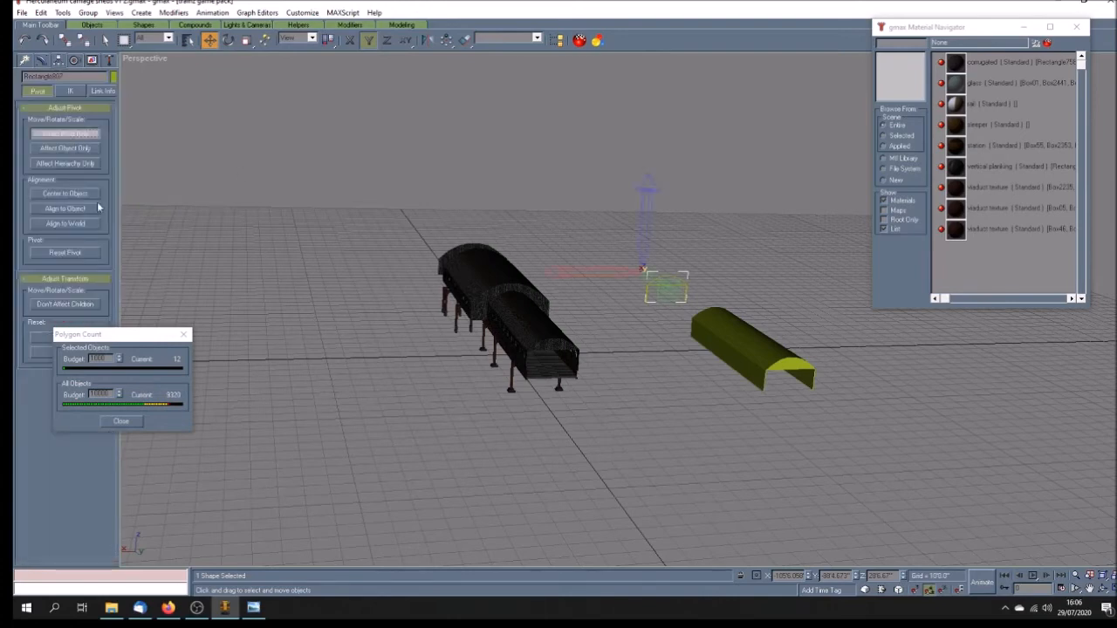
pyautogui.click(90, 194)
pyautogui.click(92, 225)
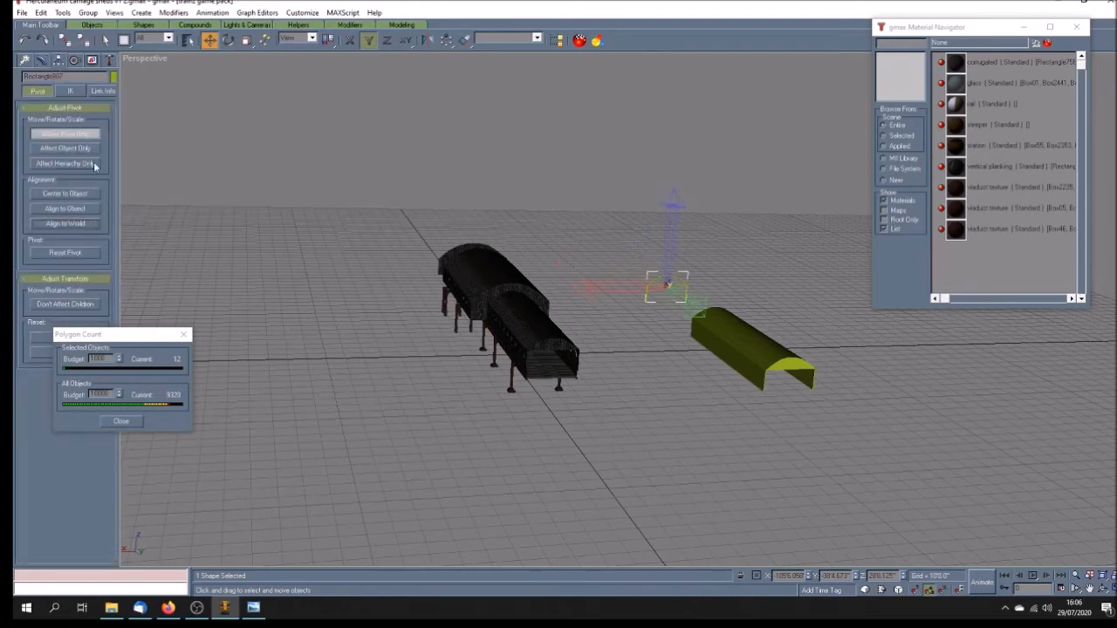
pyautogui.click(92, 137)
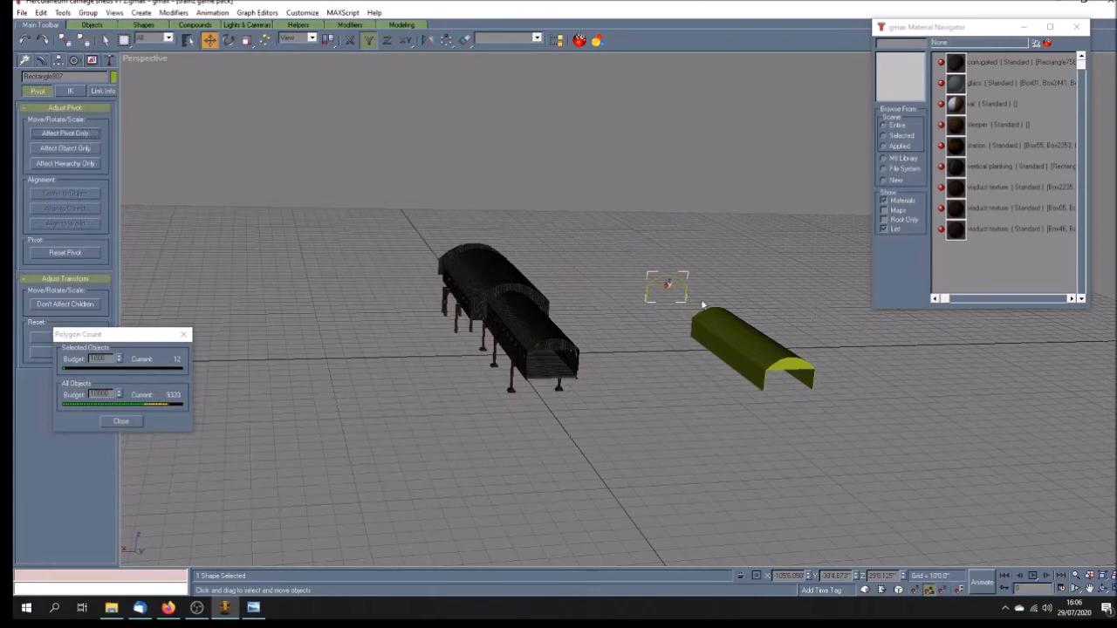
# - Isolate the wider shed's far gable wall and the copied arch outline by hiding everything else, and save the scene
pyautogui.press('F3')
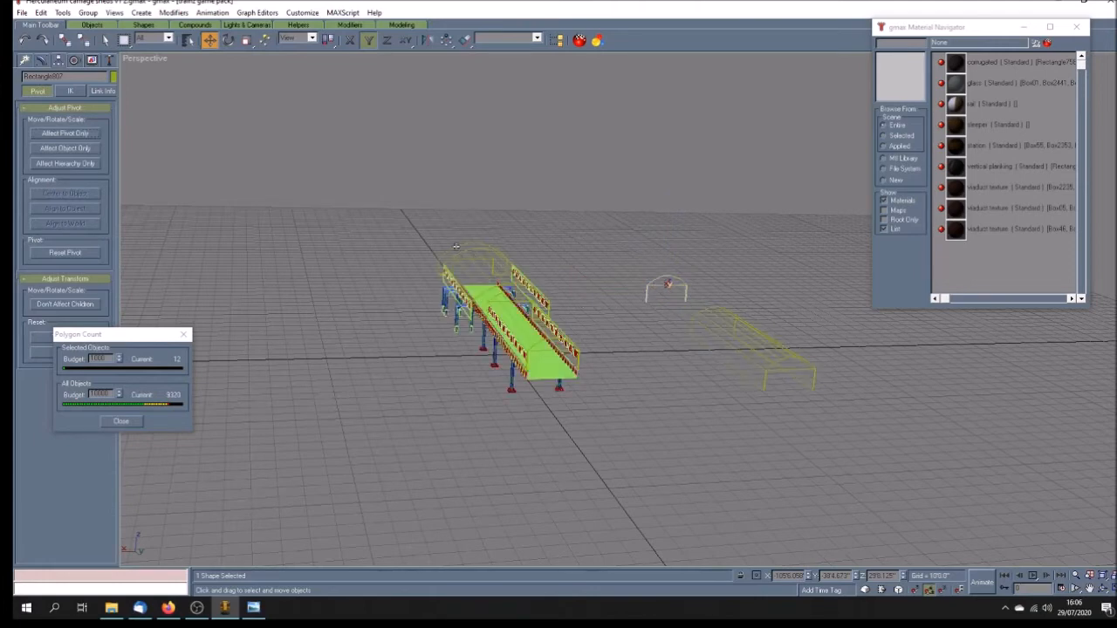
pyautogui.press('F3')
pyautogui.click(567, 215)
pyautogui.click(440, 263)
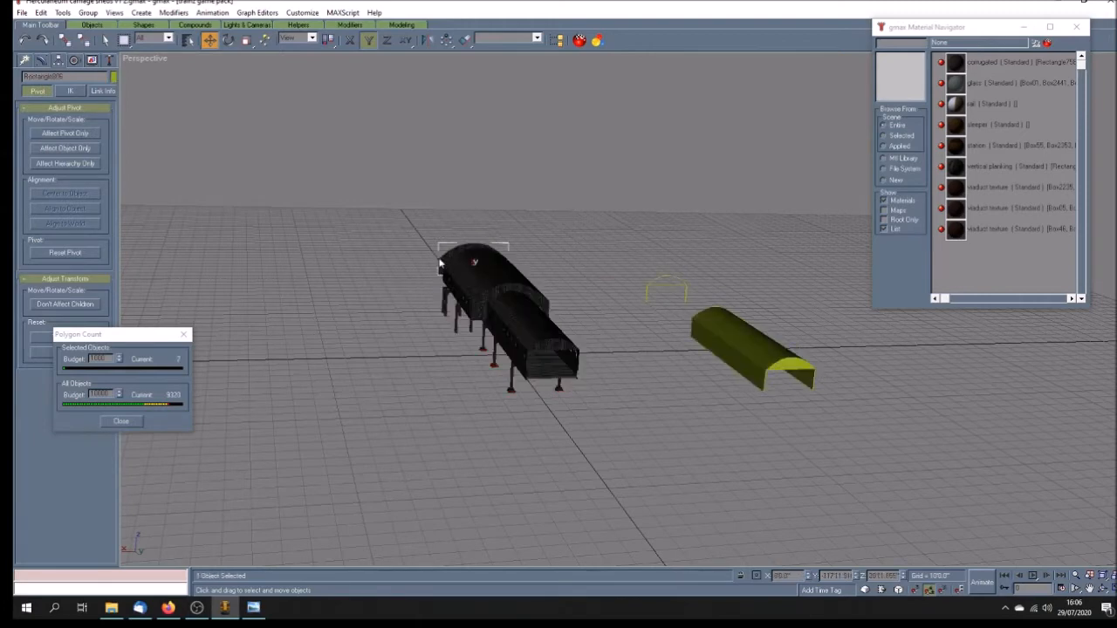
pyautogui.keyDown('ctrl'); pyautogui.click(645, 288); pyautogui.keyUp('ctrl')
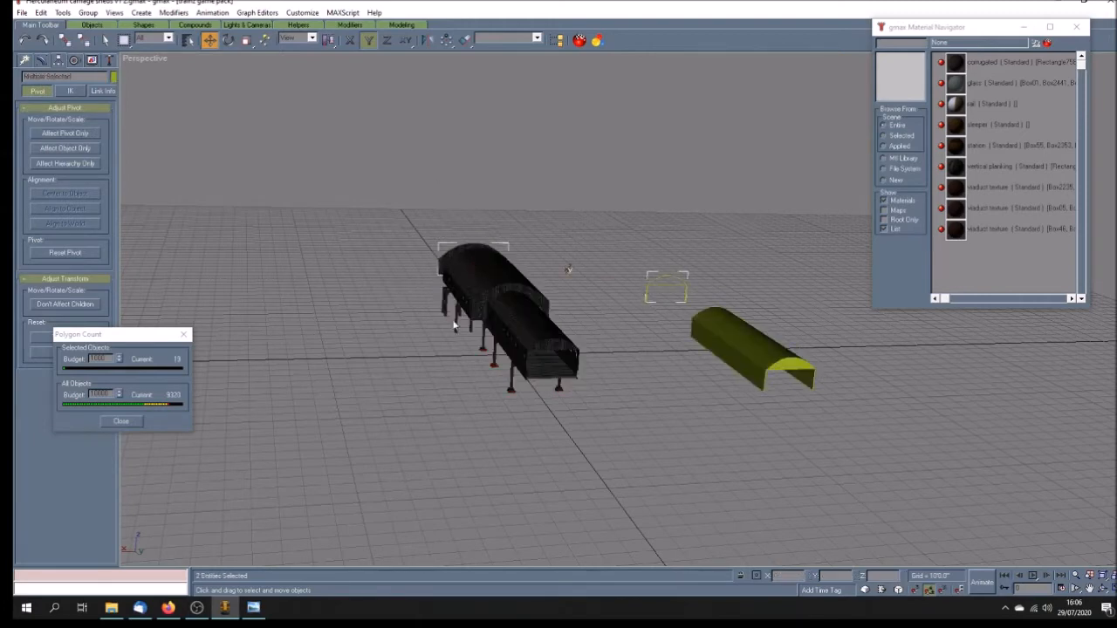
pyautogui.click(92, 61)
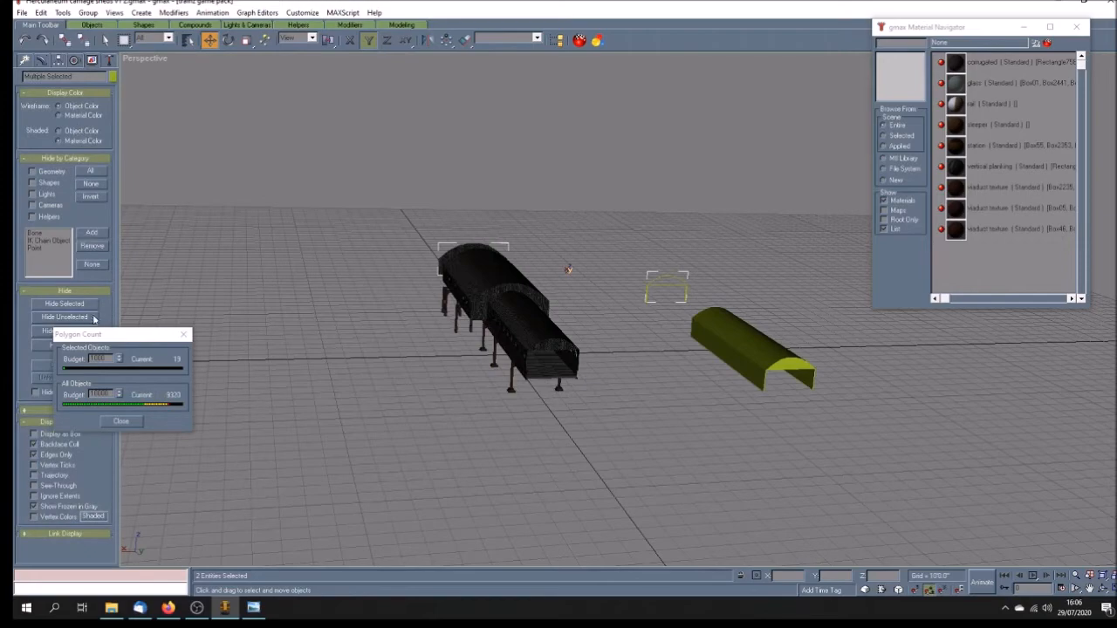
pyautogui.click(73, 318)
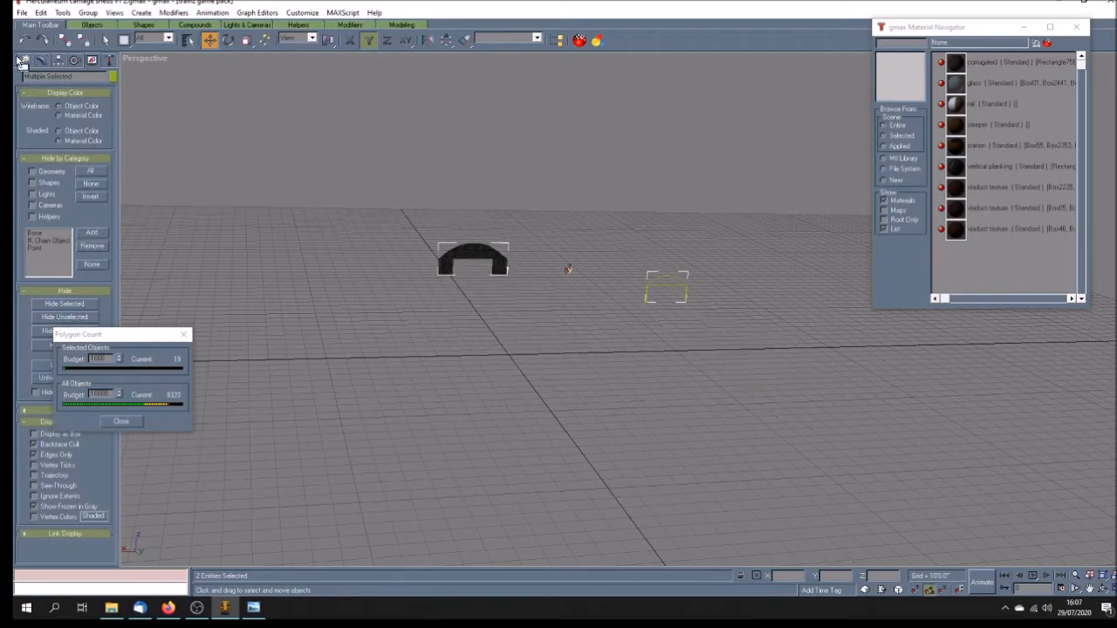
pyautogui.click(21, 12)
pyautogui.click(37, 67)
# - Move the copied arch outline to X 0 and Y 0
pyautogui.click(474, 266)
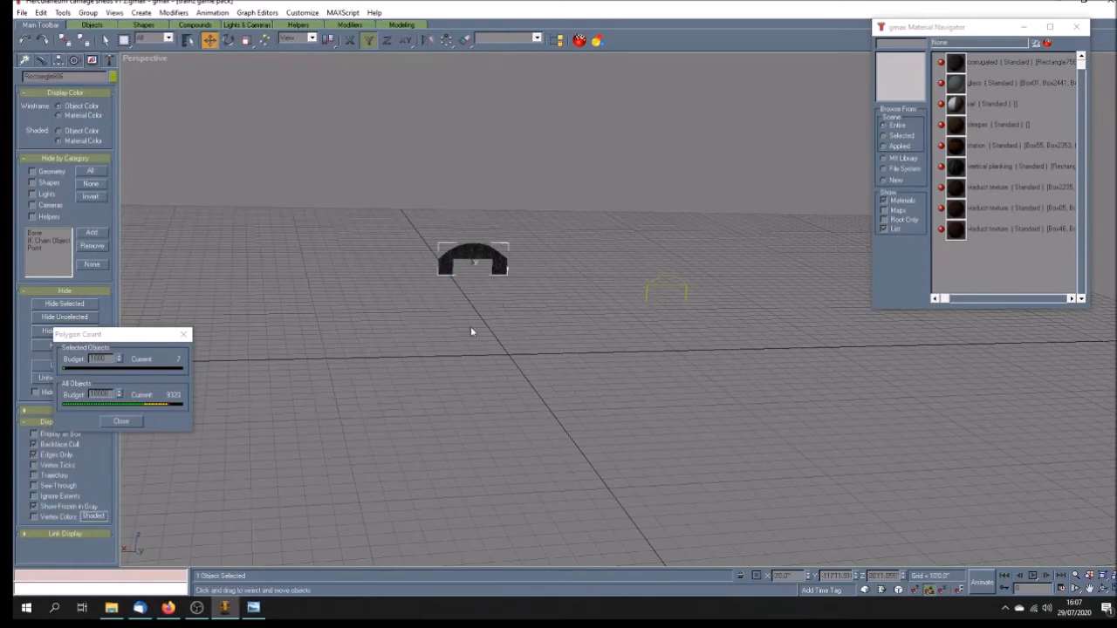
pyautogui.click(651, 284)
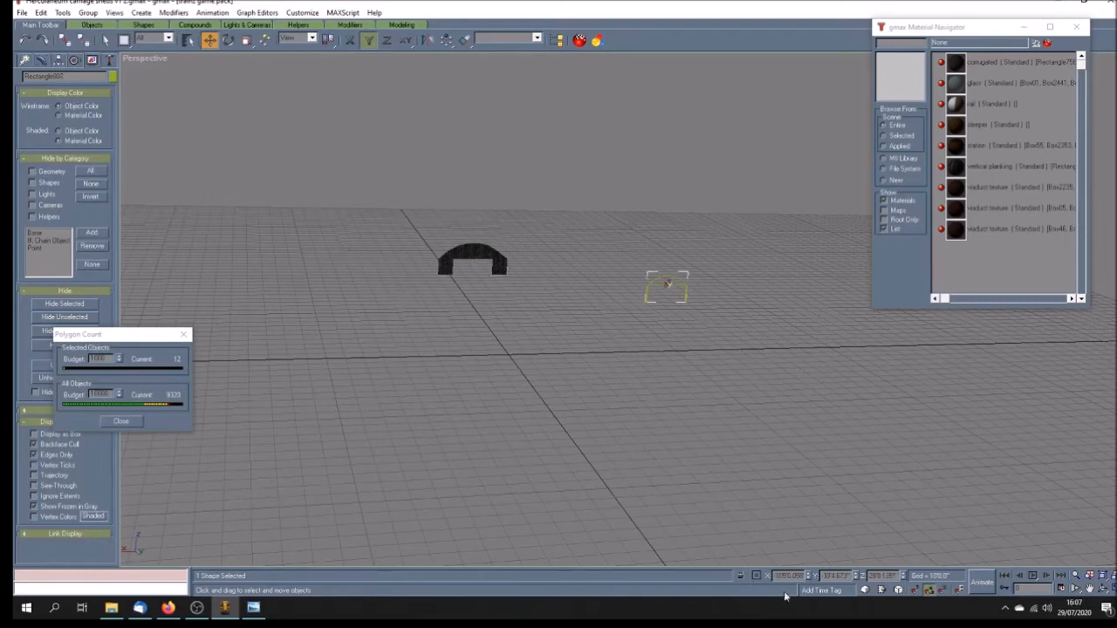
pyautogui.doubleClick(835, 576)
pyautogui.write('36')
pyautogui.press('Return')
pyautogui.doubleClick(781, 576)
pyautogui.write('30')
pyautogui.press('Return')
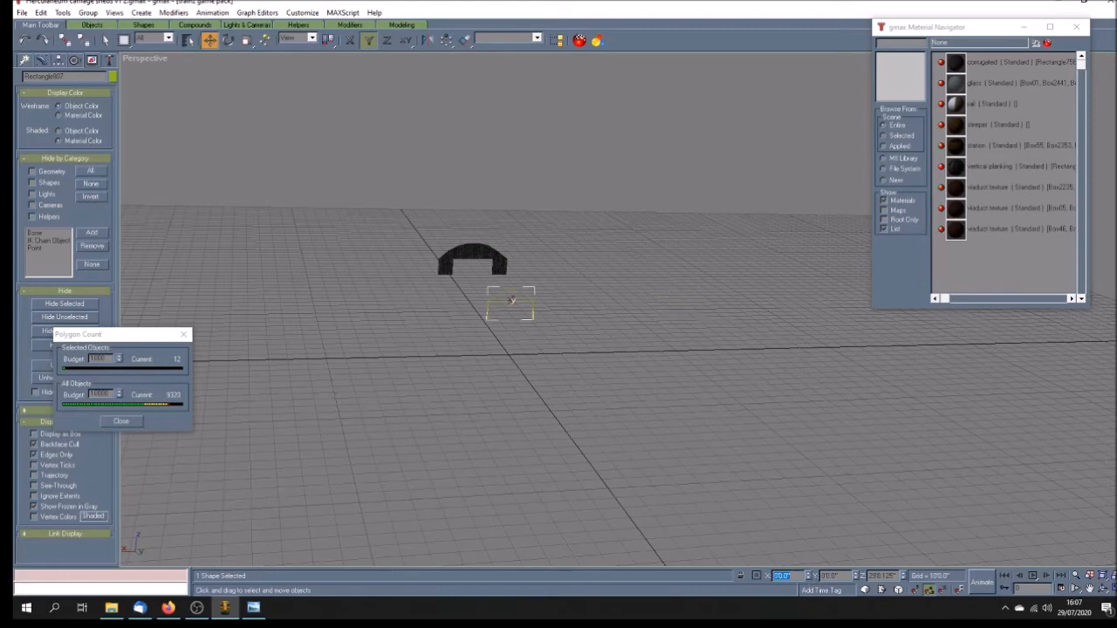
# - Working in the Back view, scale the arch outline uniformly to 172 percent to match the gable wall's width
pyautogui.click(1089, 589)
pyautogui.moveTo(788, 209); pyautogui.dragTo(736, 212)
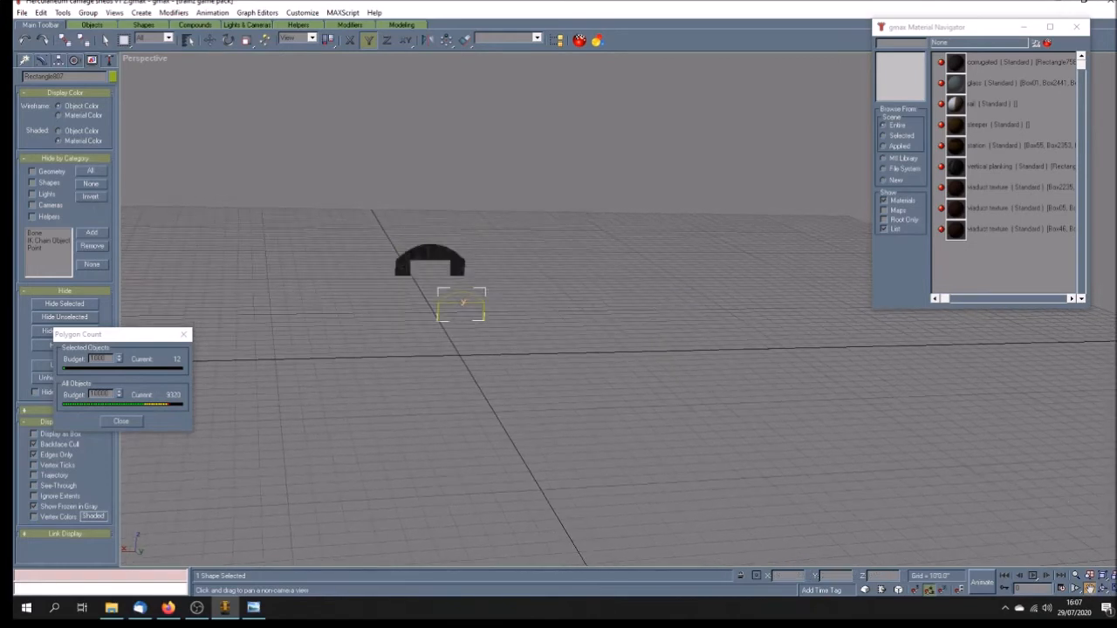
pyautogui.click(1102, 589)
pyautogui.scroll(4, 788, 239)
pyautogui.moveTo(773, 239); pyautogui.dragTo(779, 201)
pyautogui.scroll(-4, 779, 202)
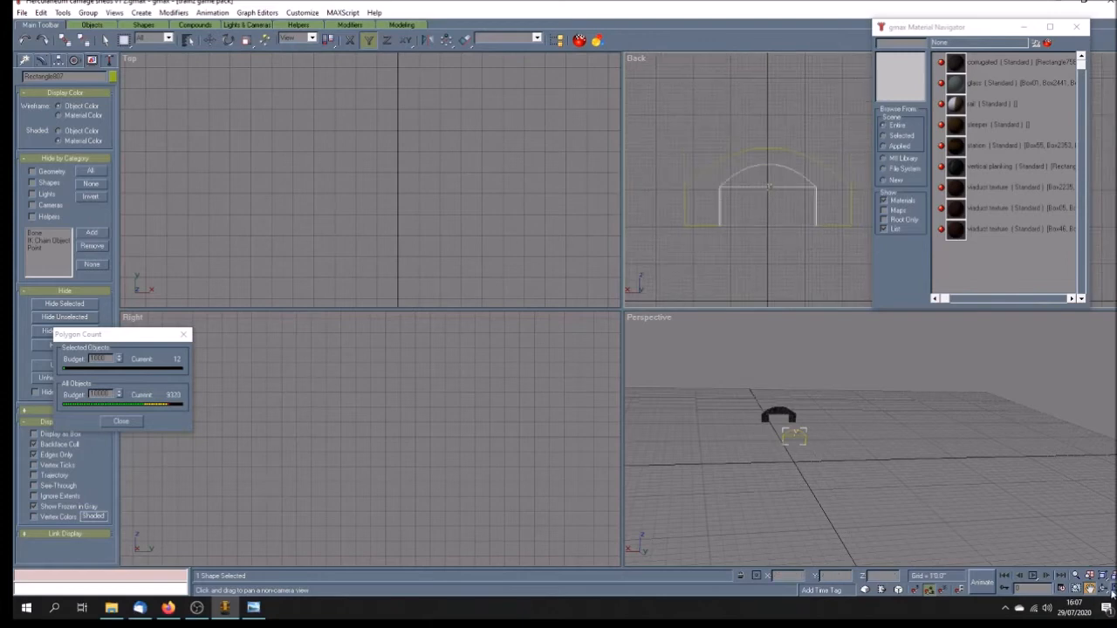
pyautogui.click(1108, 590)
pyautogui.moveTo(377, 306); pyautogui.dragTo(489, 253)
pyautogui.click(41, 63)
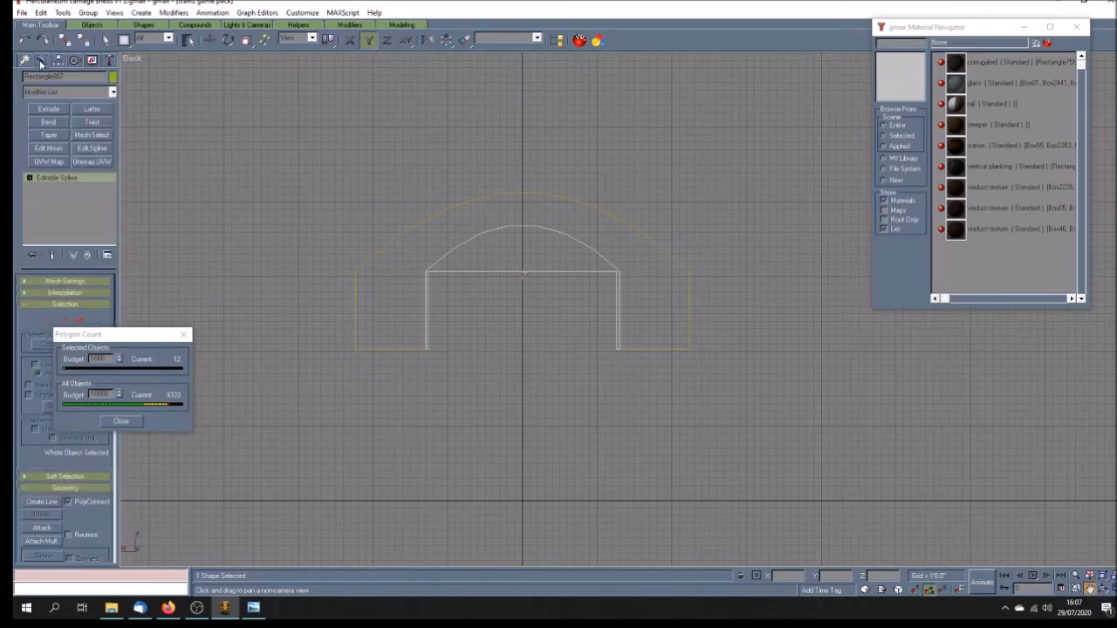
pyautogui.moveTo(533, 309); pyautogui.dragTo(560, 333)
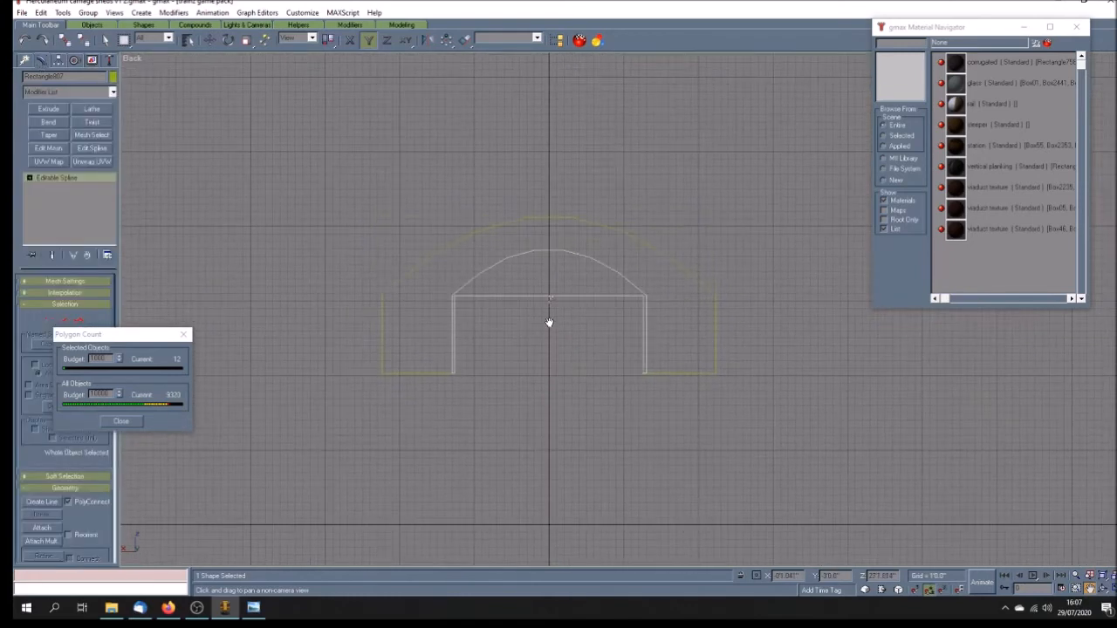
pyautogui.scroll(3, 549, 323)
pyautogui.click(247, 40)
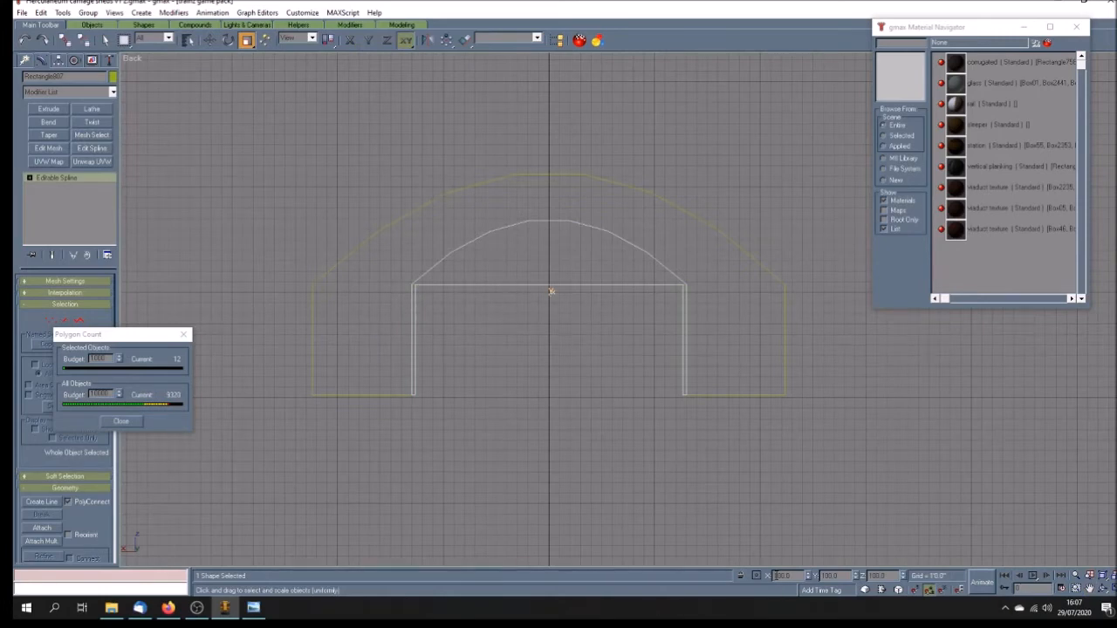
pyautogui.doubleClick(780, 576)
pyautogui.write('172')
pyautogui.press('Return')
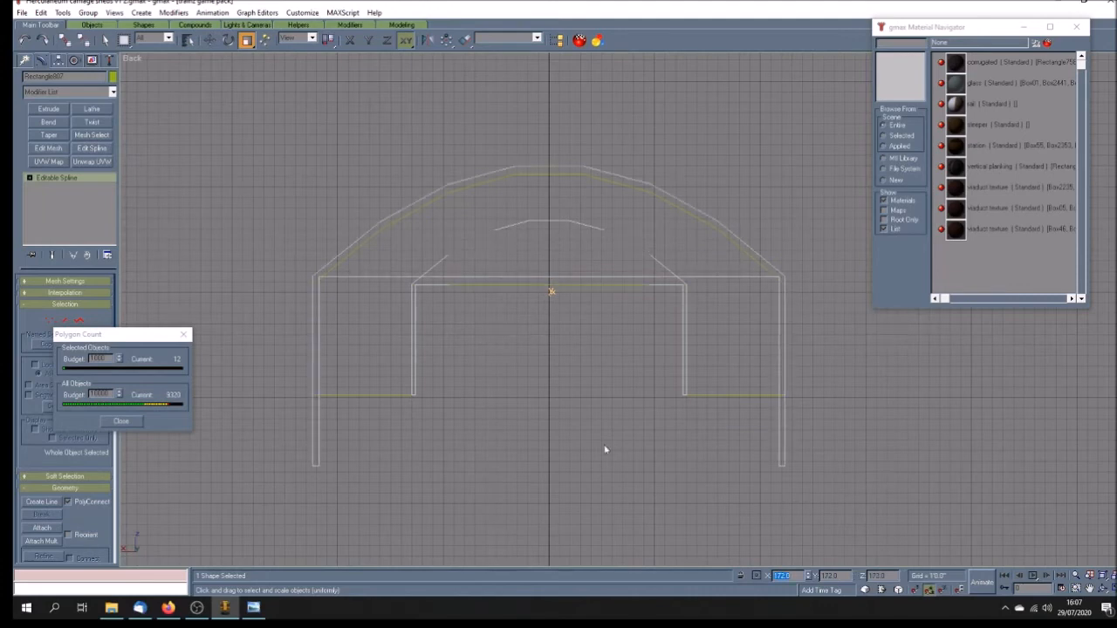
# - Change the scaled arch outline's object colour to red to distinguish it from the gable wall
pyautogui.click(534, 389)
pyautogui.scroll(-3, 580, 432)
pyautogui.scroll(4, 581, 435)
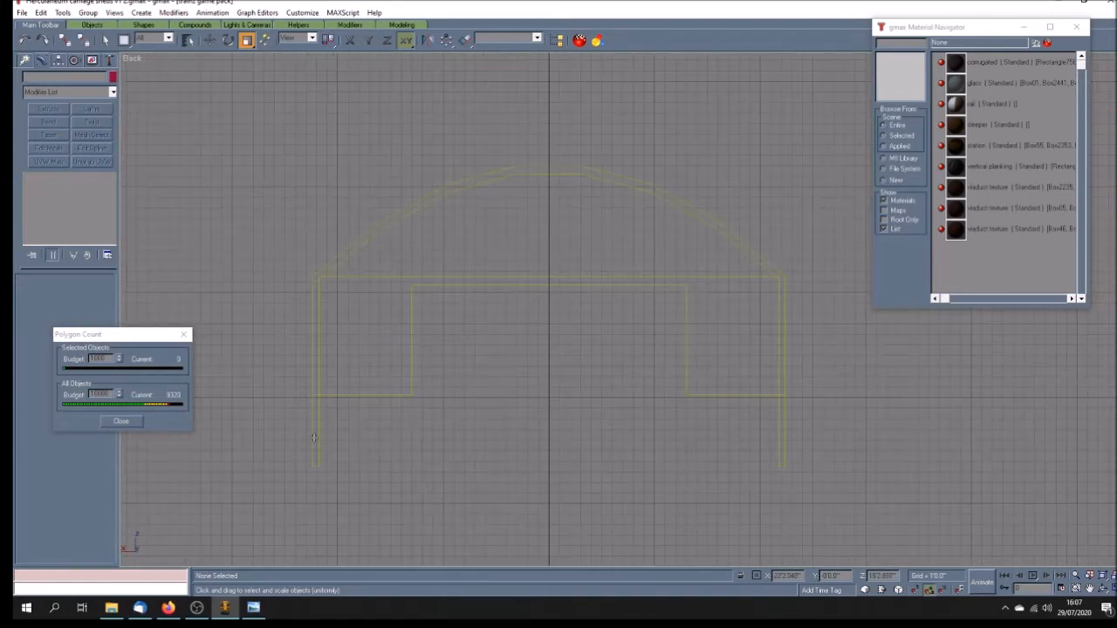
pyautogui.click(315, 439)
pyautogui.click(112, 77)
pyautogui.click(477, 280)
pyautogui.click(627, 363)
pyautogui.click(585, 423)
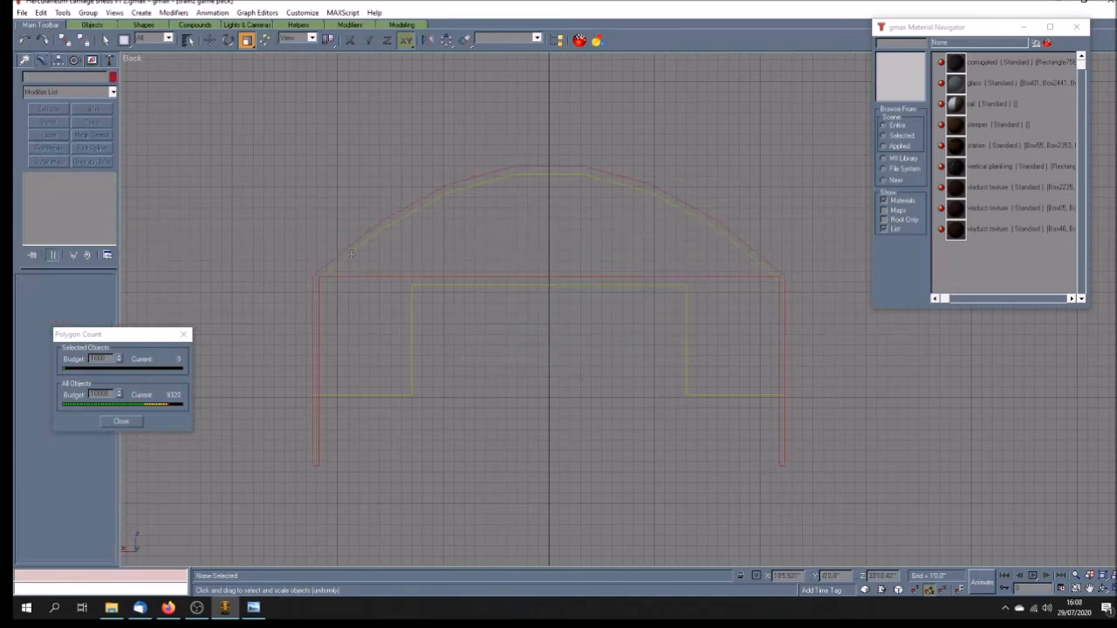
# - Lower the red arch outline until its curved top lines up with the gable wall's arched edge
pyautogui.click(372, 236)
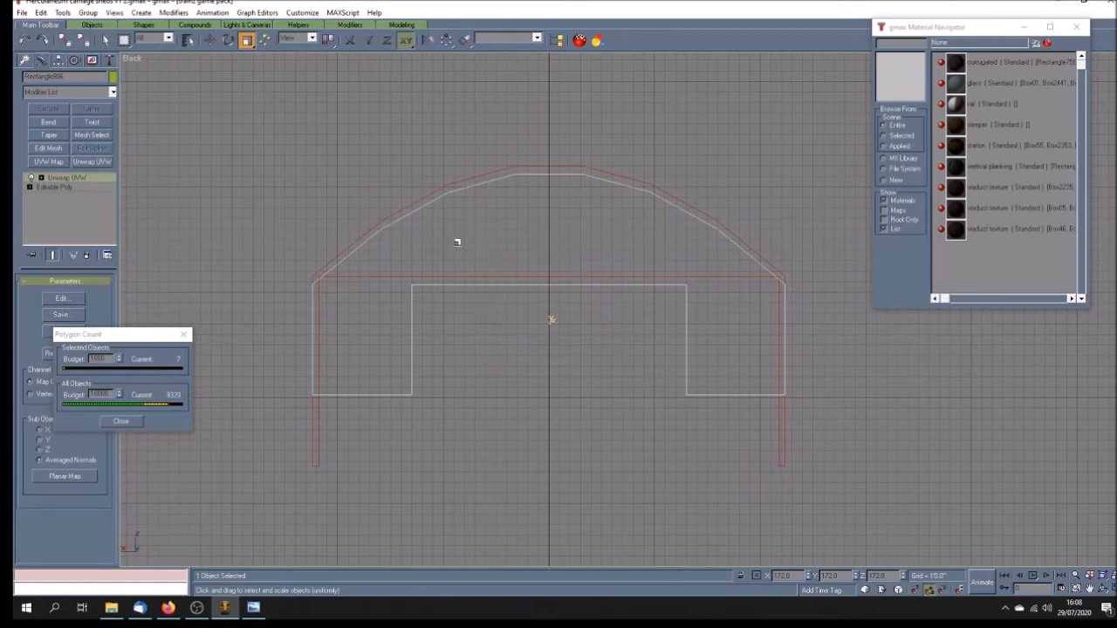
pyautogui.click(209, 39)
pyautogui.click(441, 157)
pyautogui.click(537, 166)
pyautogui.moveTo(537, 165); pyautogui.dragTo(538, 174)
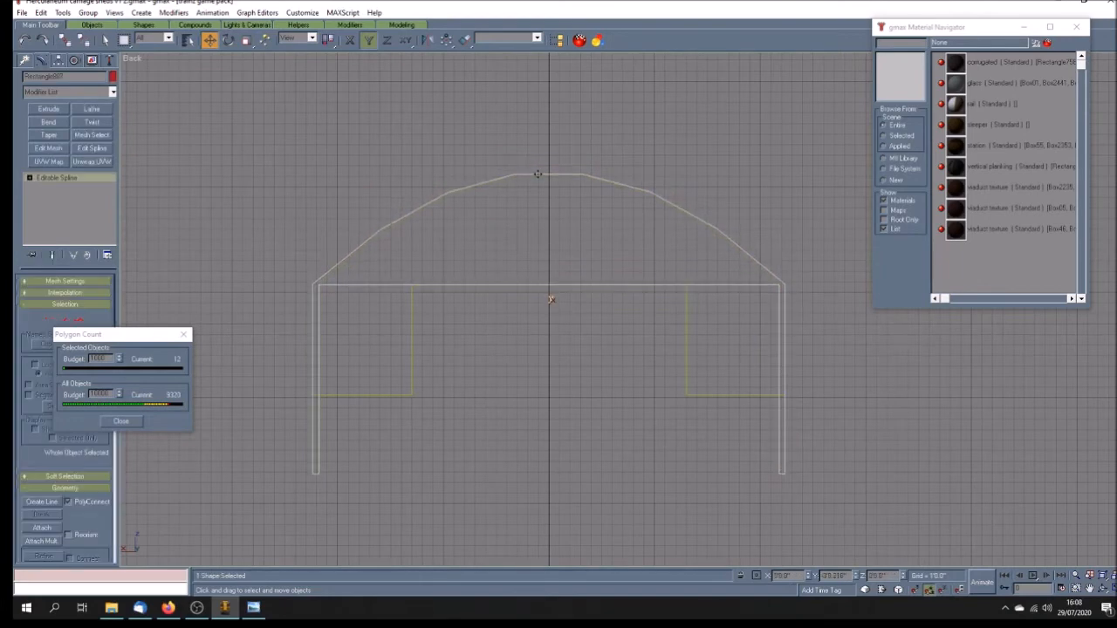
# - Fine-tune the red outline's height at close range so its flat crown coincides with the gable wall's top edge, and deselect it
pyautogui.scroll(5, 518, 175)
pyautogui.scroll(3, 345, 237)
pyautogui.scroll(-4, 372, 239)
pyautogui.click(320, 247)
pyautogui.click(321, 242)
pyautogui.moveTo(321, 242); pyautogui.dragTo(333, 264)
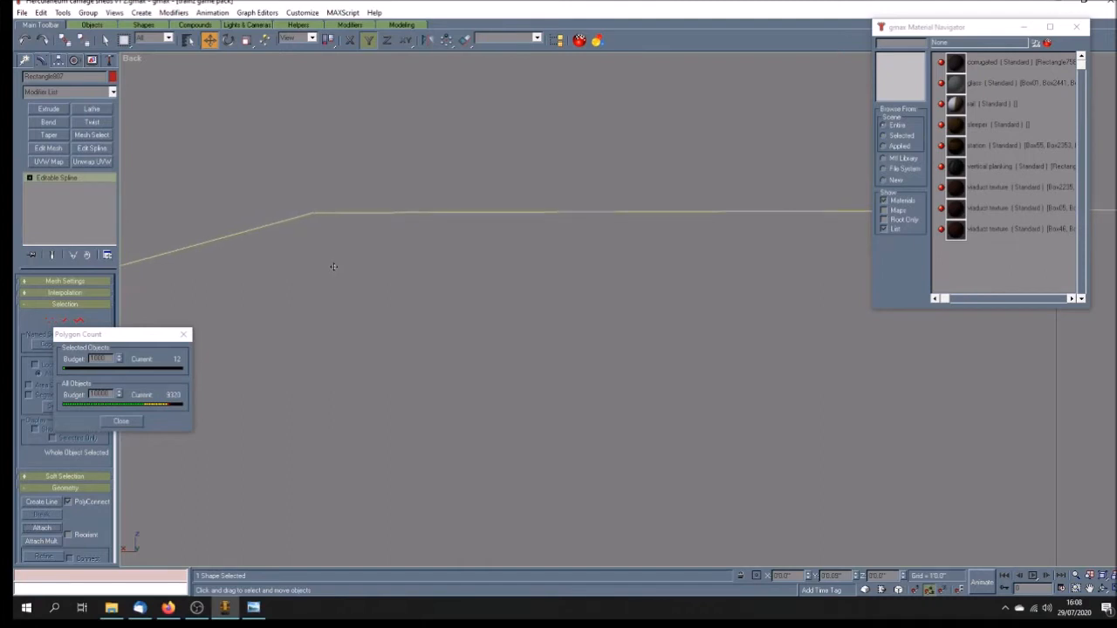
pyautogui.click(426, 259)
pyautogui.scroll(-4, 427, 247)
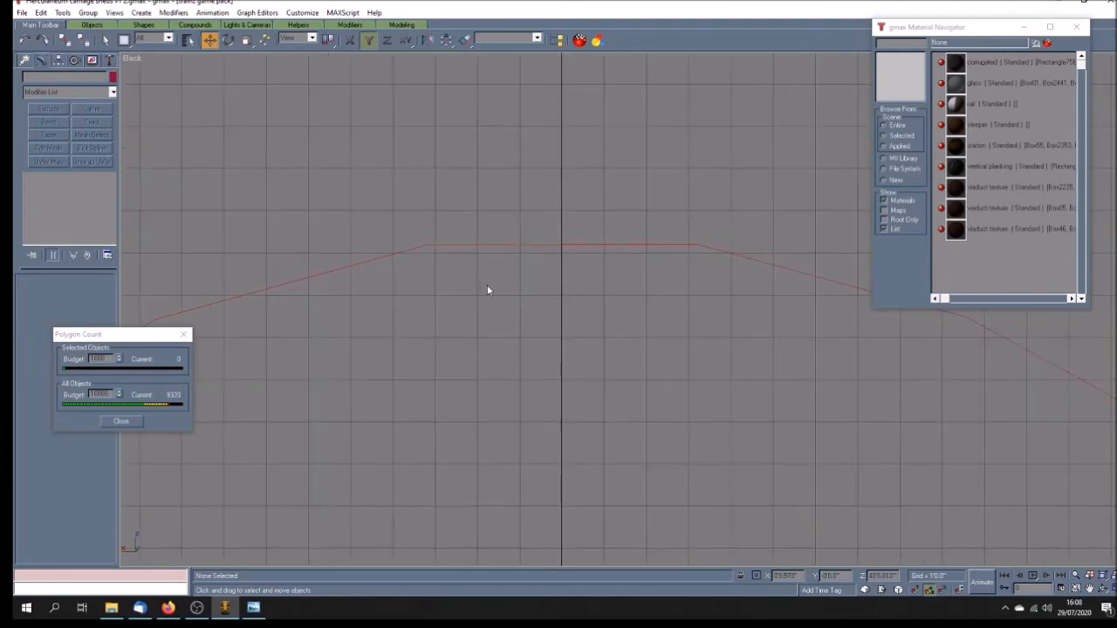
# - Delete the inner upper corner vertex on each leg of the red arch outline, working at vertex level
pyautogui.scroll(-5, 520, 306)
pyautogui.scroll(2, 526, 354)
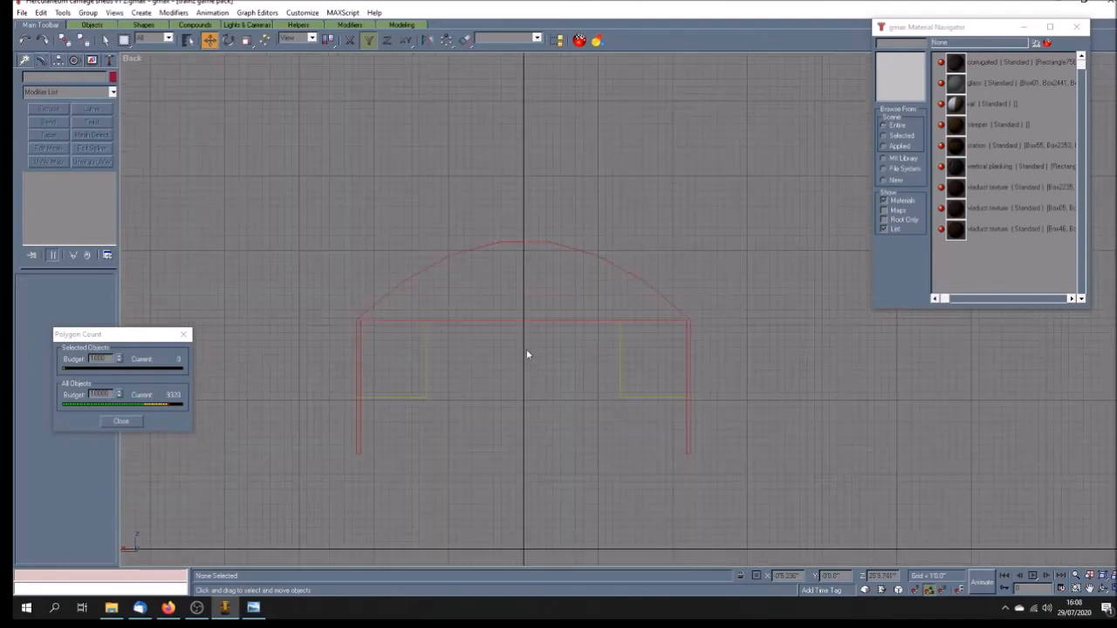
pyautogui.scroll(3, 527, 342)
pyautogui.scroll(-5, 533, 336)
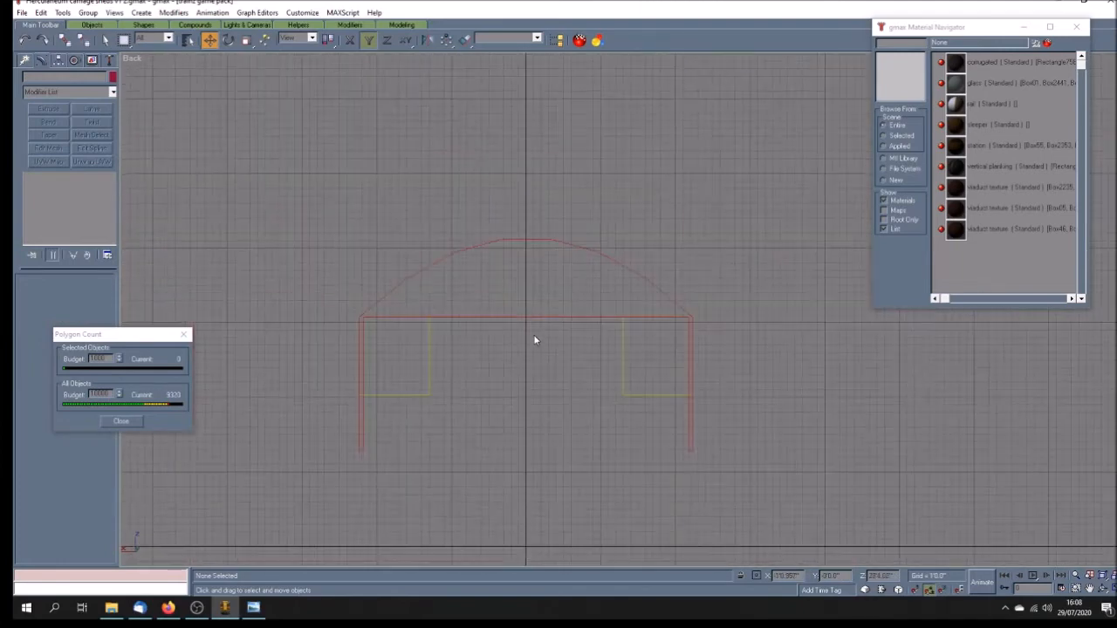
pyautogui.scroll(2, 514, 394)
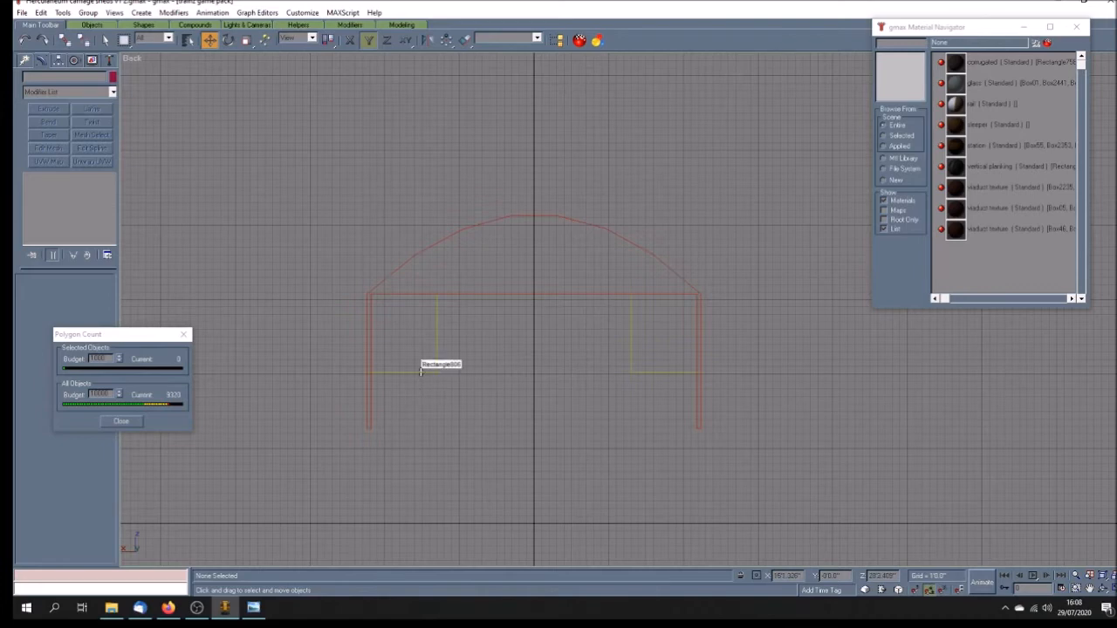
pyautogui.click(402, 295)
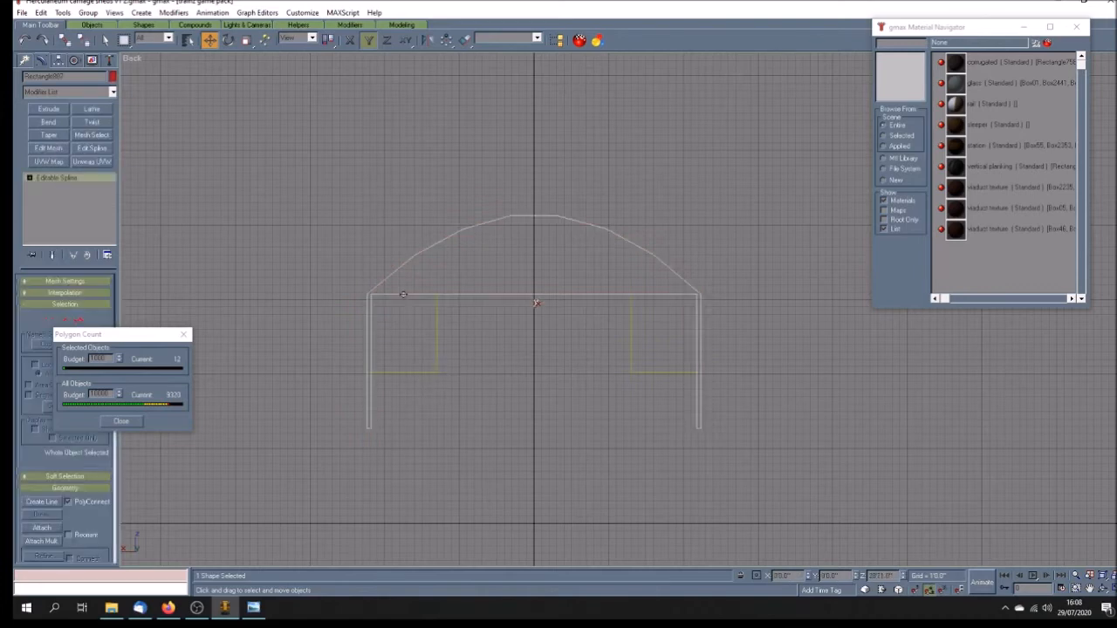
pyautogui.click(30, 178)
pyautogui.click(53, 187)
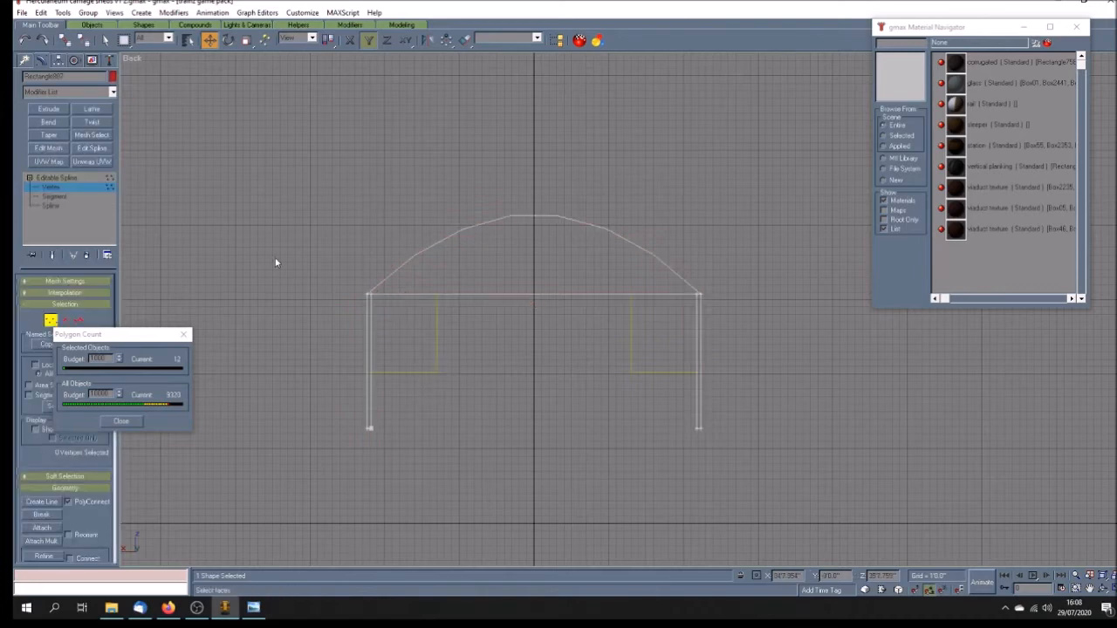
pyautogui.click(698, 296)
pyautogui.press('Delete')
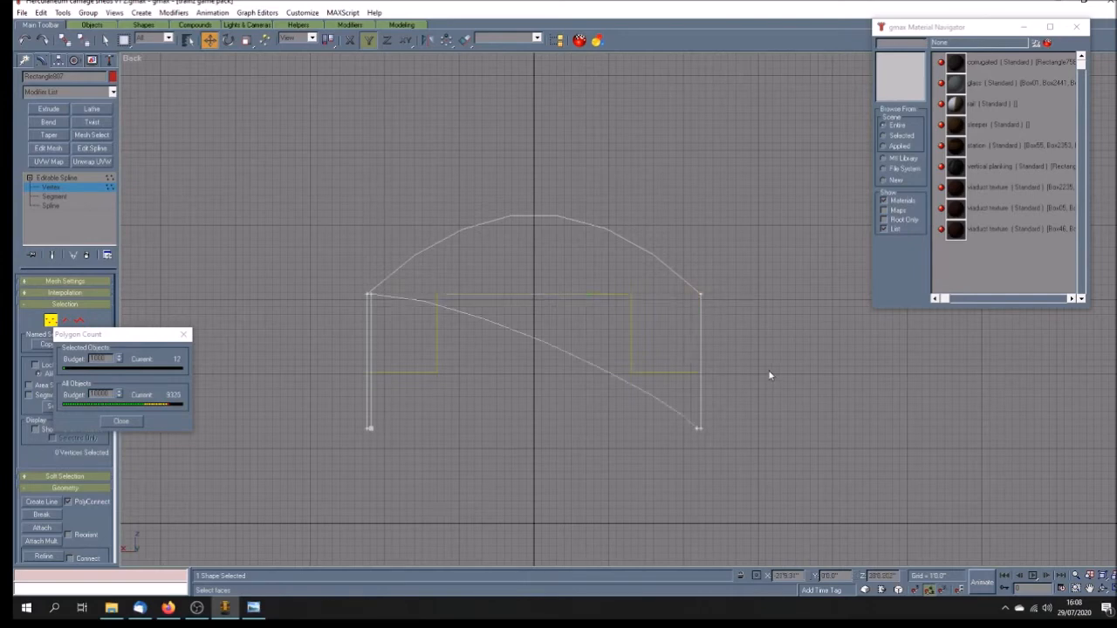
pyautogui.click(371, 295)
pyautogui.press('Delete')
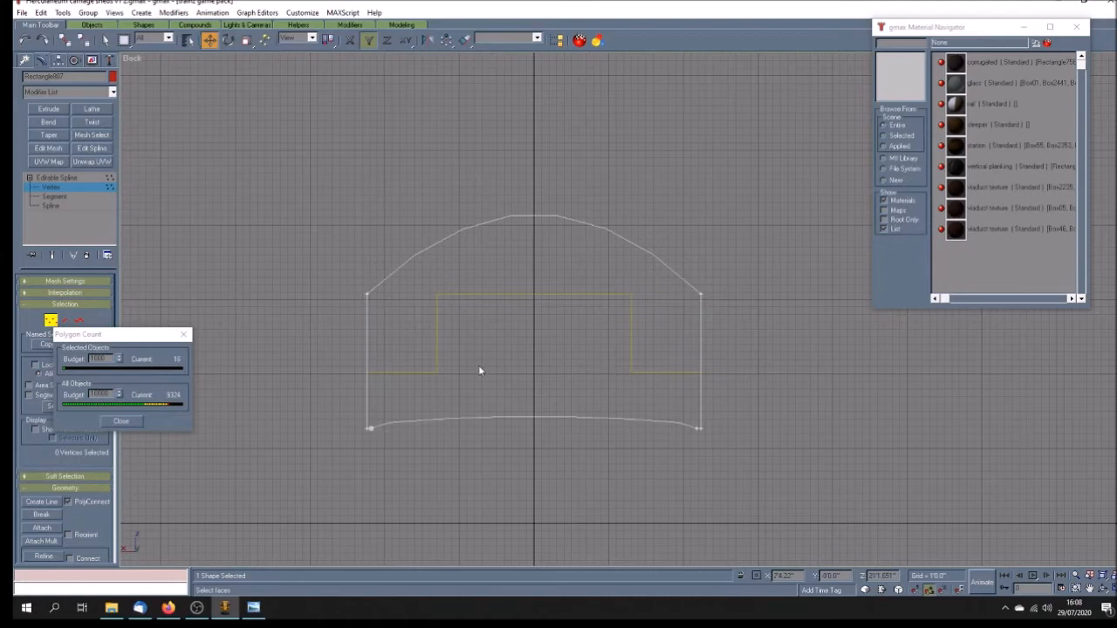
# - Delete the outline's surplus bottom vertices so a single straight edge closes its base, and deselect it
pyautogui.click(698, 431)
pyautogui.press('Delete')
pyautogui.click(368, 428)
pyautogui.press('Delete')
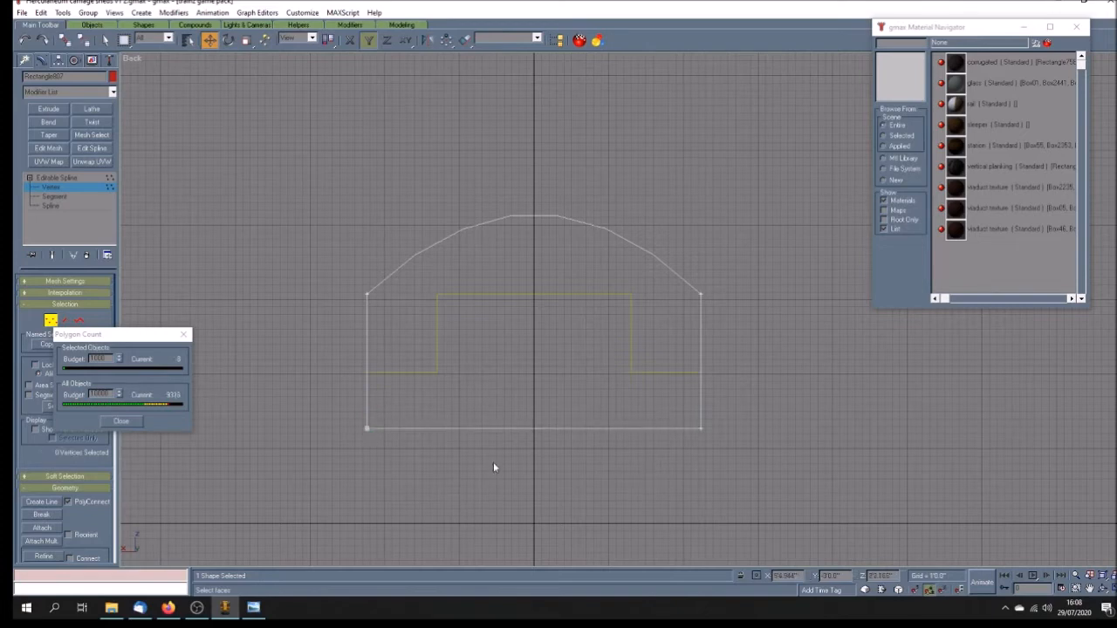
pyautogui.click(55, 187)
pyautogui.click(456, 387)
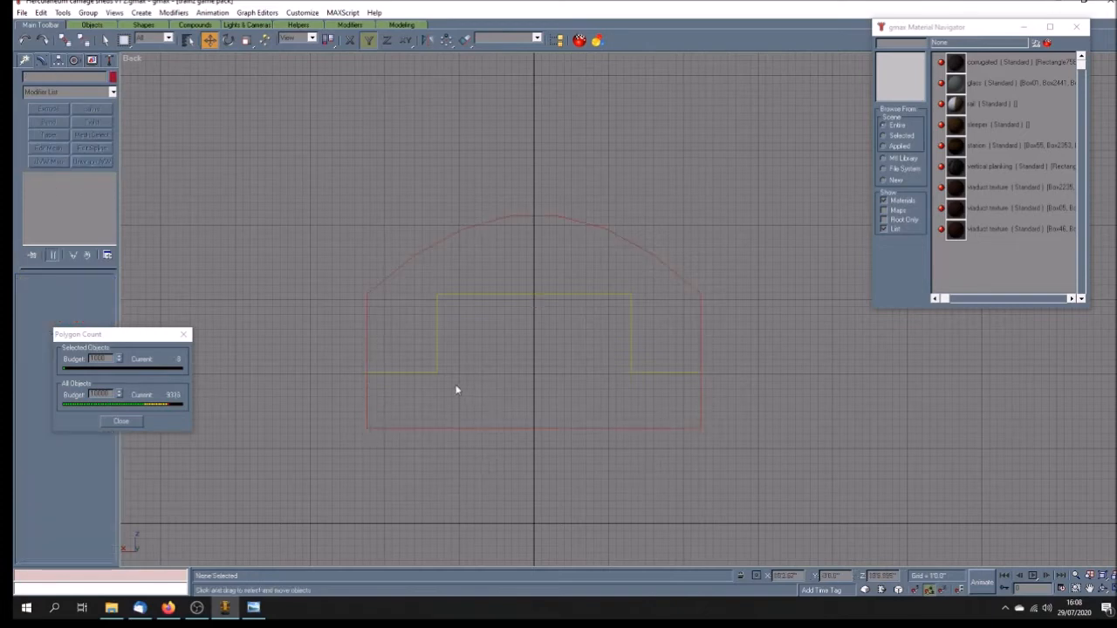
# - Add an Edit Mesh modifier to the gable wall and check the height of a vertex at its leg's base
pyautogui.click(438, 372)
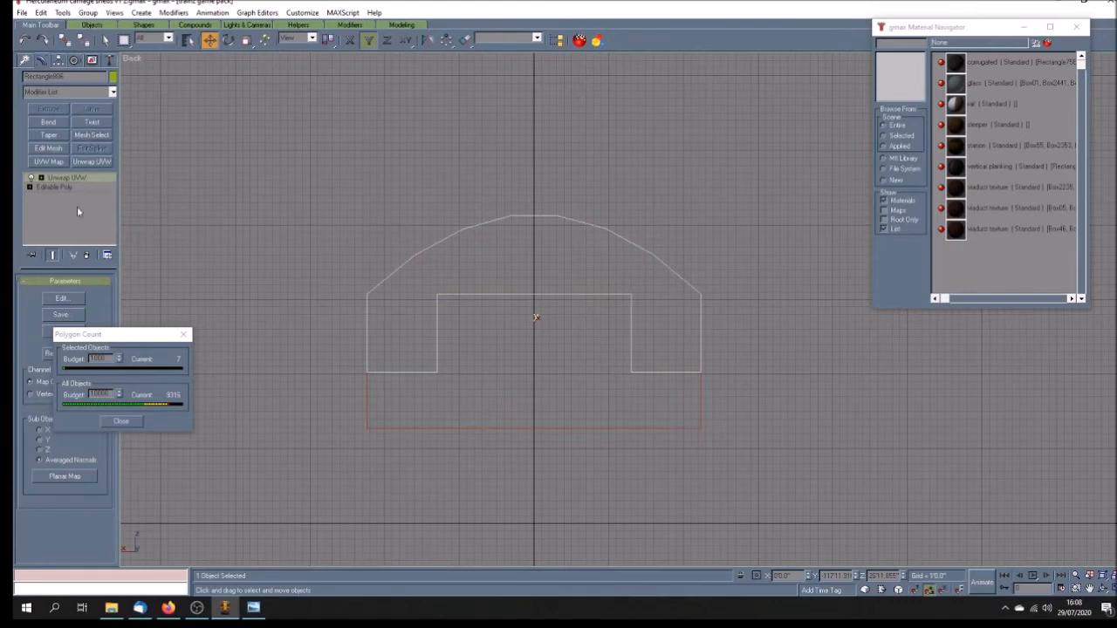
pyautogui.click(49, 147)
pyautogui.click(41, 177)
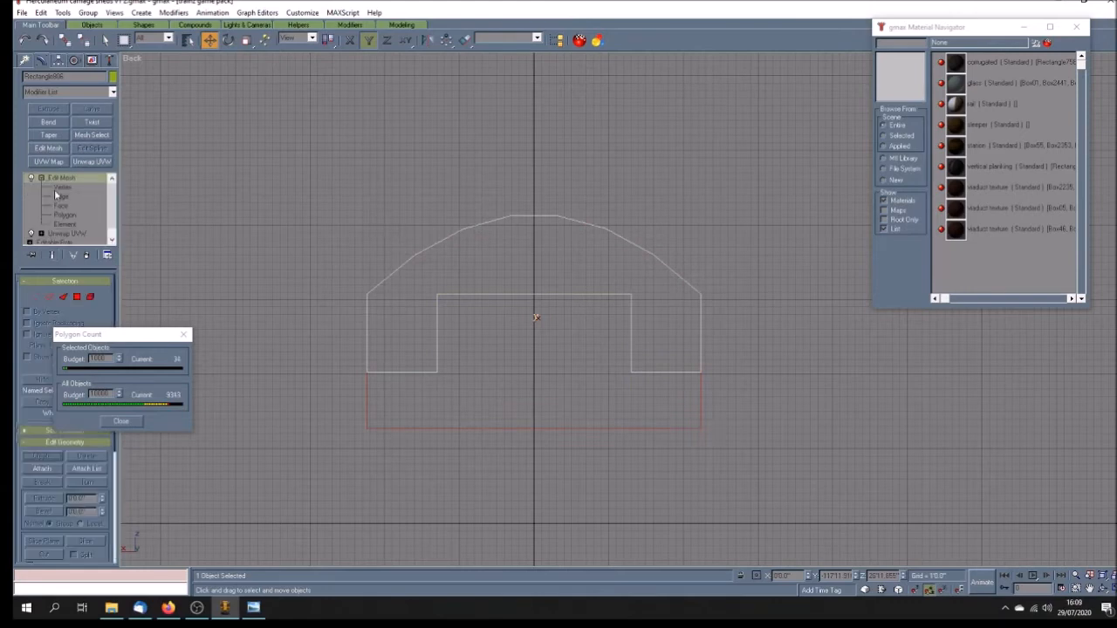
pyautogui.click(61, 187)
pyautogui.moveTo(480, 367); pyautogui.dragTo(411, 386)
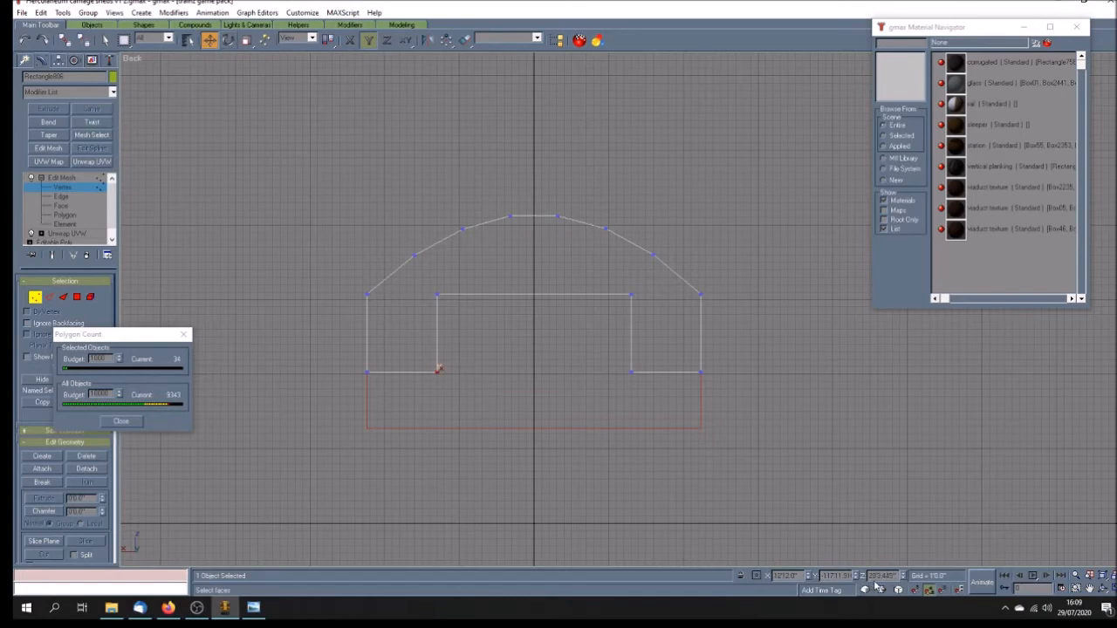
pyautogui.click(93, 180)
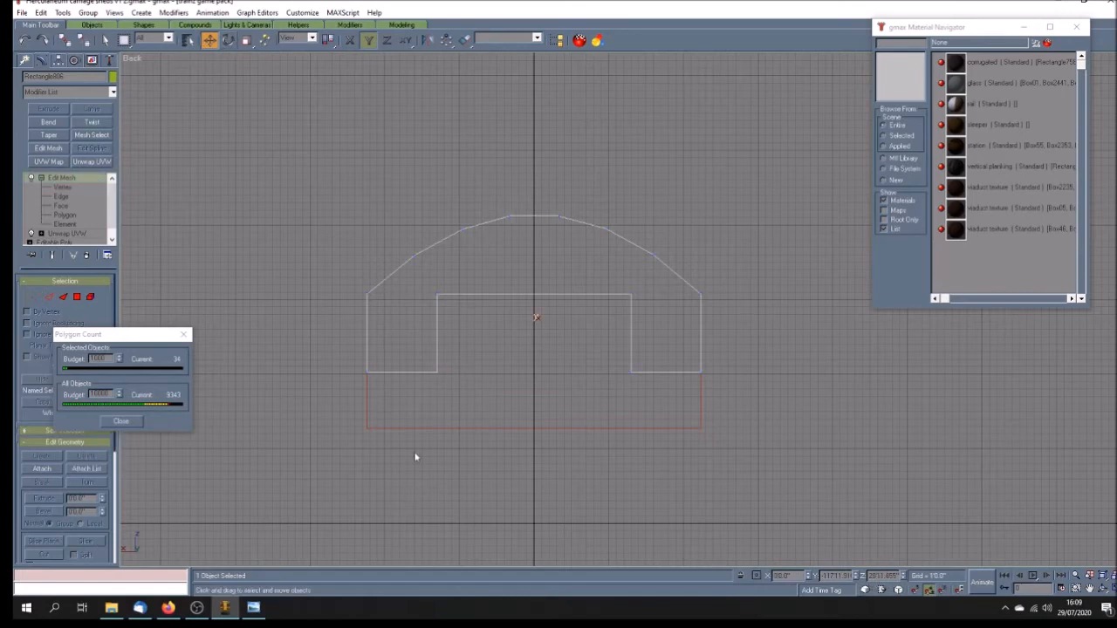
# - Set the Z position of the red outline's bottom-left vertex to 20'3.445" to match the gable wall's base
pyautogui.click(415, 428)
pyautogui.click(52, 187)
pyautogui.click(368, 429)
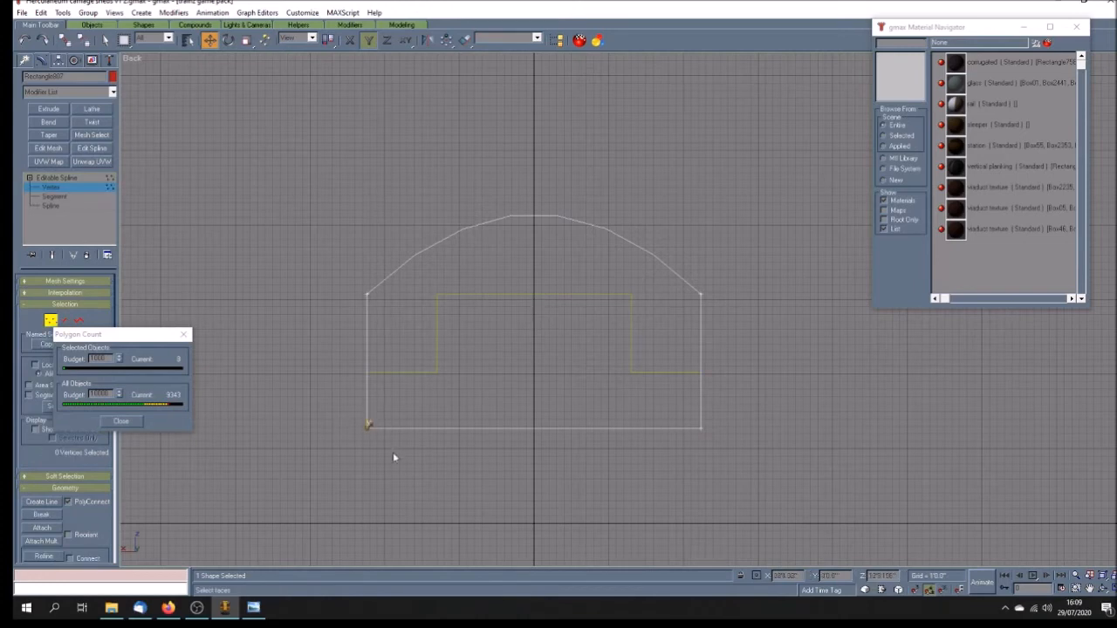
pyautogui.doubleClick(881, 576)
pyautogui.write('203.44')
pyautogui.press('Return')
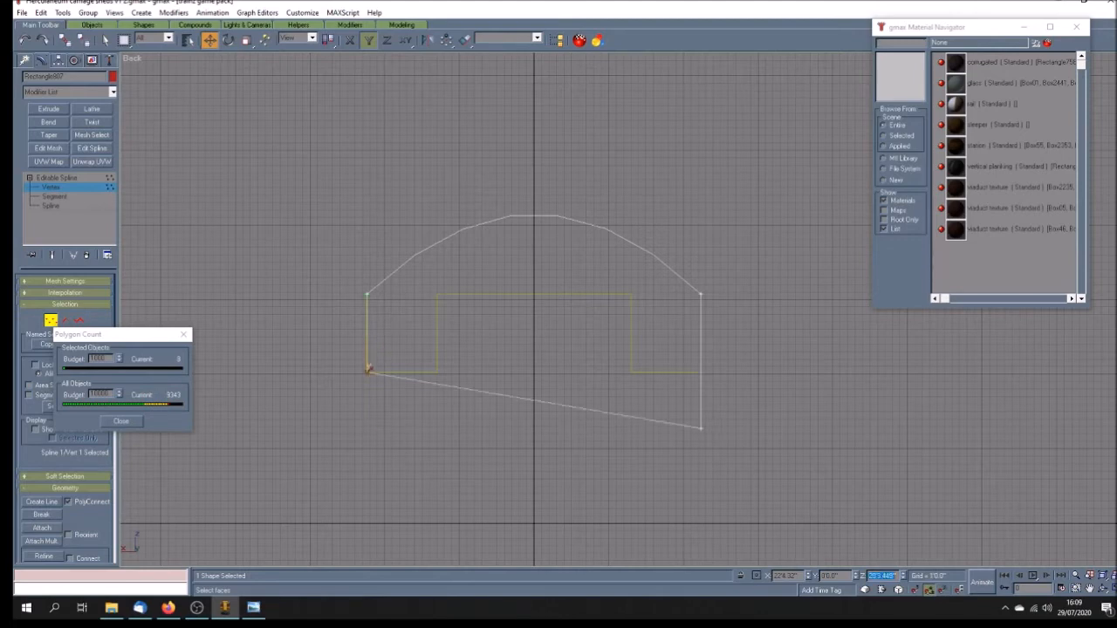
# - Raise the outline's bottom-right vertex to Z 20'3.445" to level the base, and finish vertex editing
pyautogui.click(701, 426)
pyautogui.doubleClick(882, 576)
pyautogui.write('20')
pyautogui.press('Return')
pyautogui.click(79, 179)
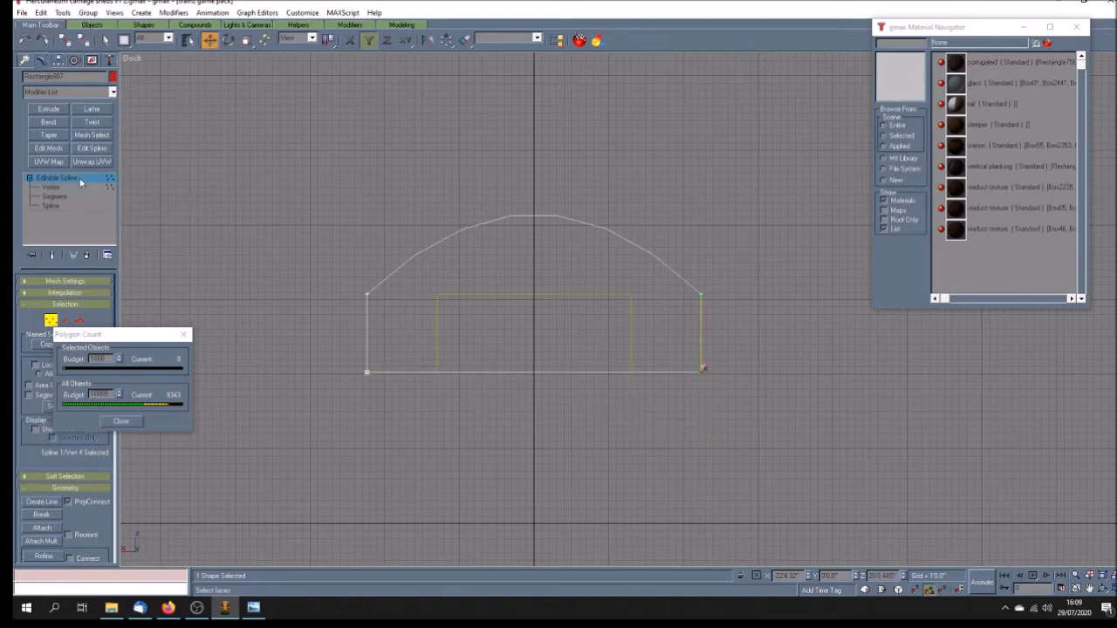
# - In the Perspective view, move the red outline along Y to just beyond the gable wall, and deselect it
pyautogui.click(1103, 589)
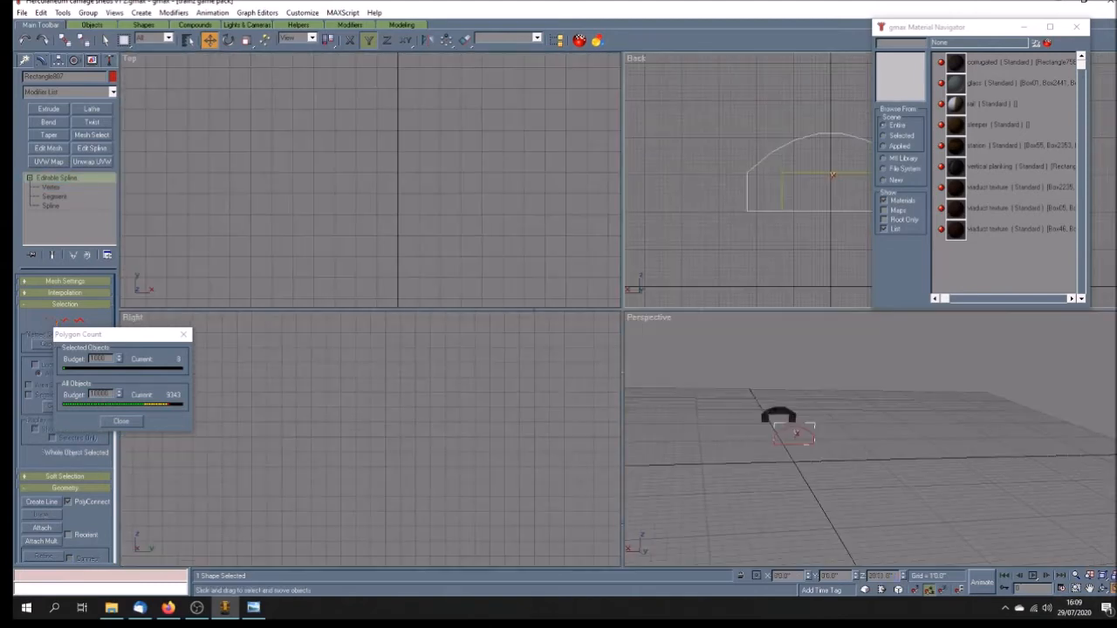
pyautogui.click(1103, 590)
pyautogui.click(817, 477)
pyautogui.moveTo(816, 478); pyautogui.dragTo(878, 487)
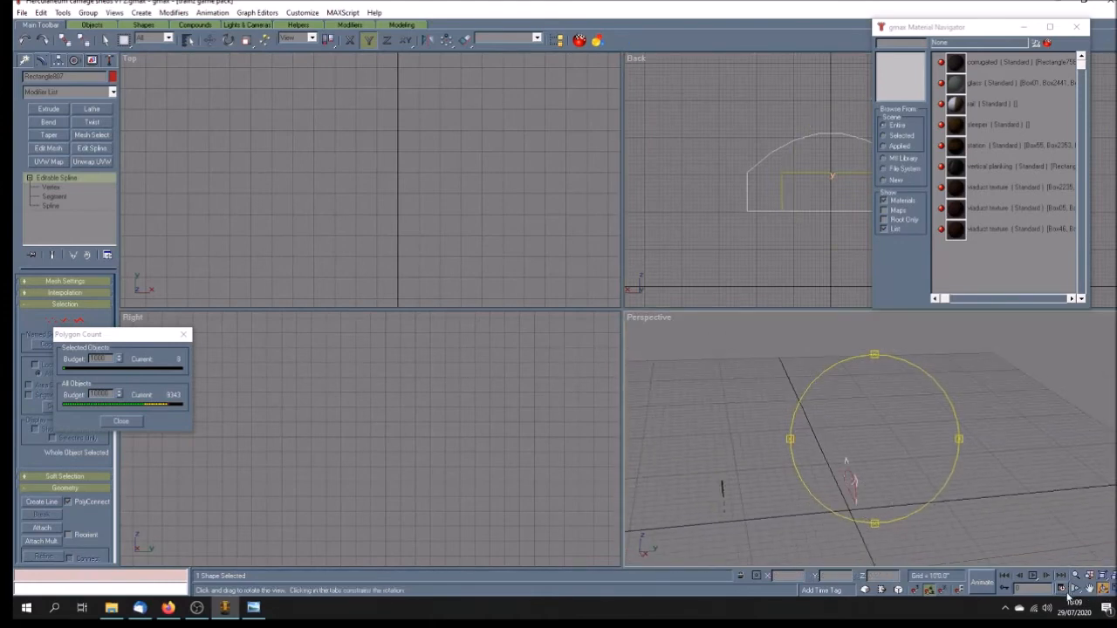
pyautogui.click(1111, 590)
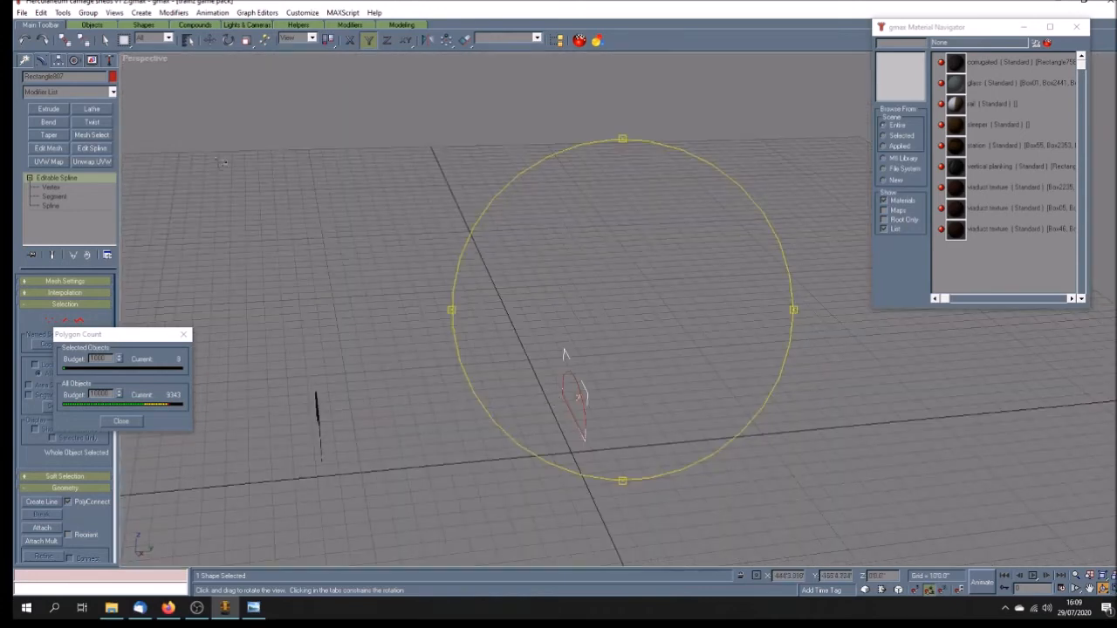
pyautogui.click(210, 40)
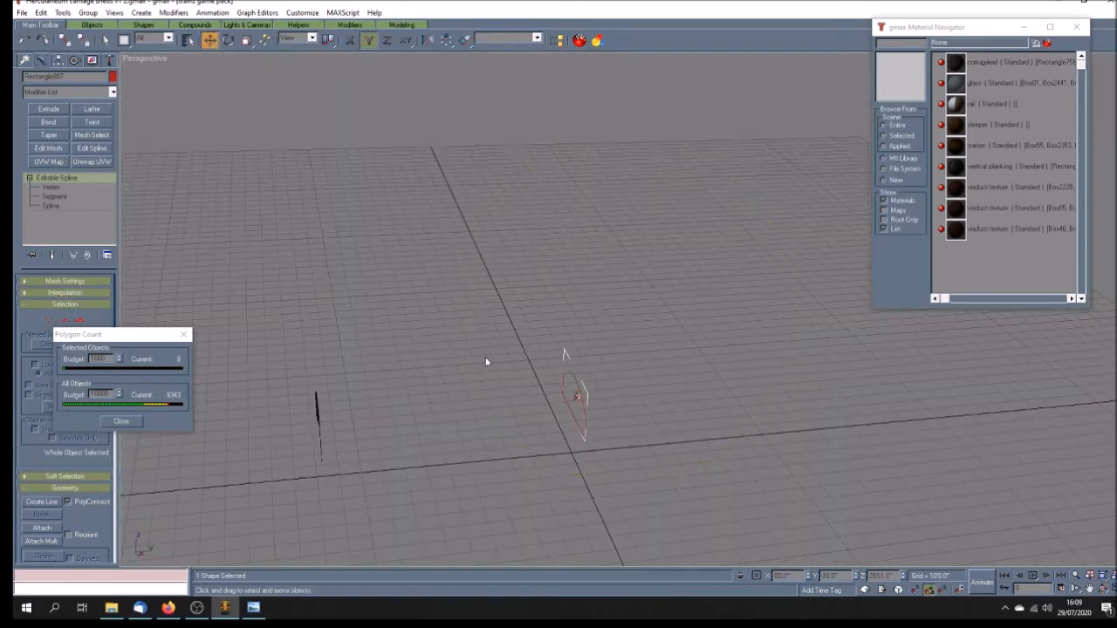
pyautogui.moveTo(580, 411); pyautogui.dragTo(328, 445)
pyautogui.click(392, 445)
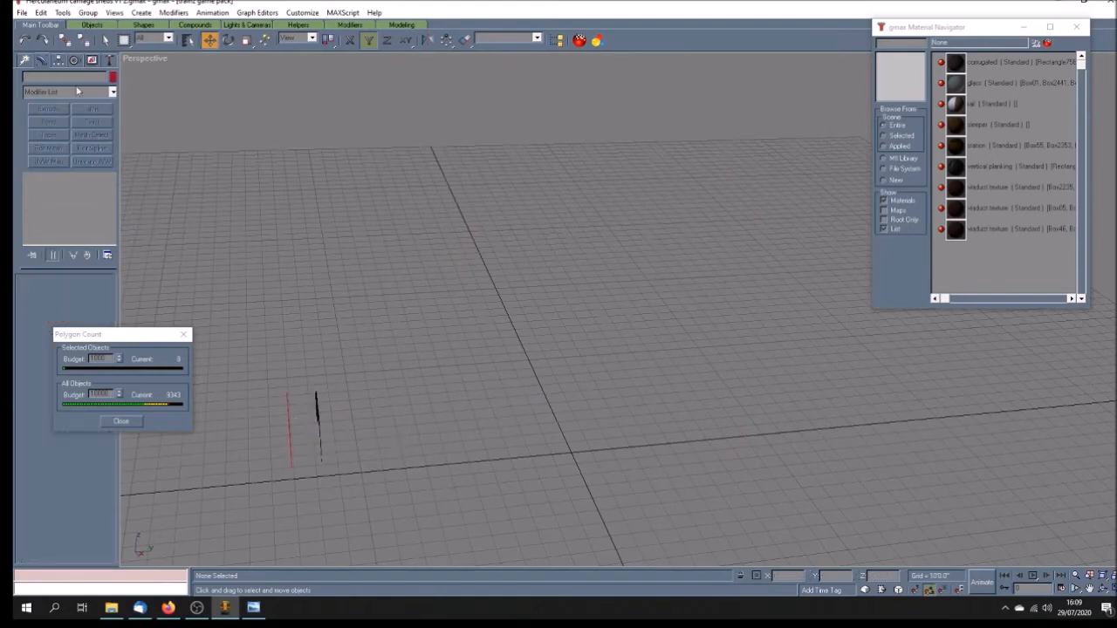
# - Unhide all objects to bring the sheds and roof back around the gable pieces
pyautogui.click(92, 61)
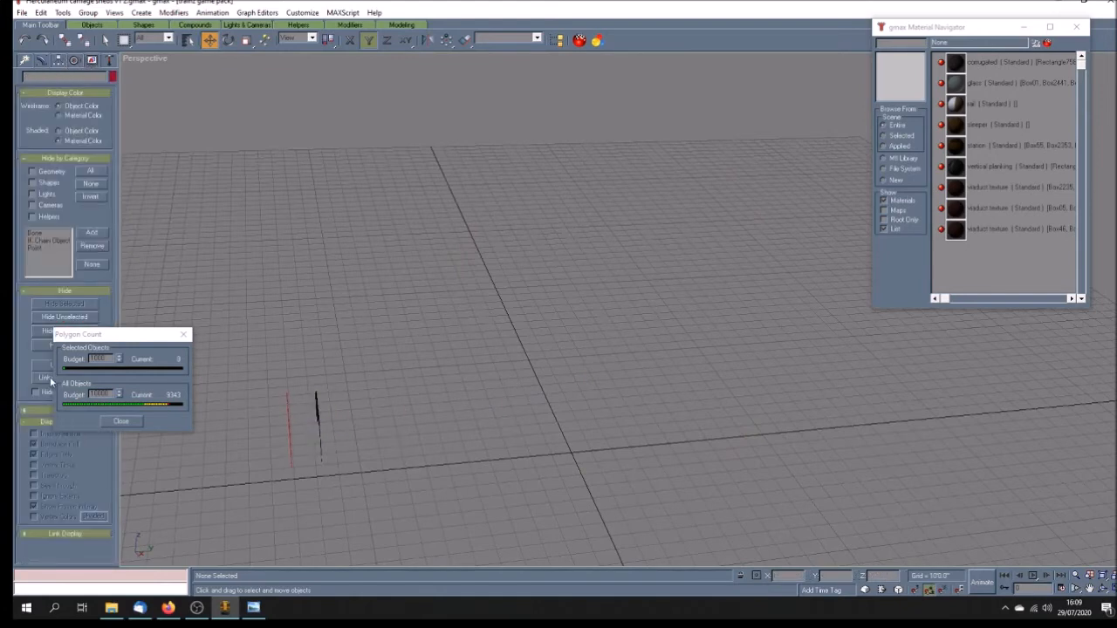
pyautogui.click(47, 373)
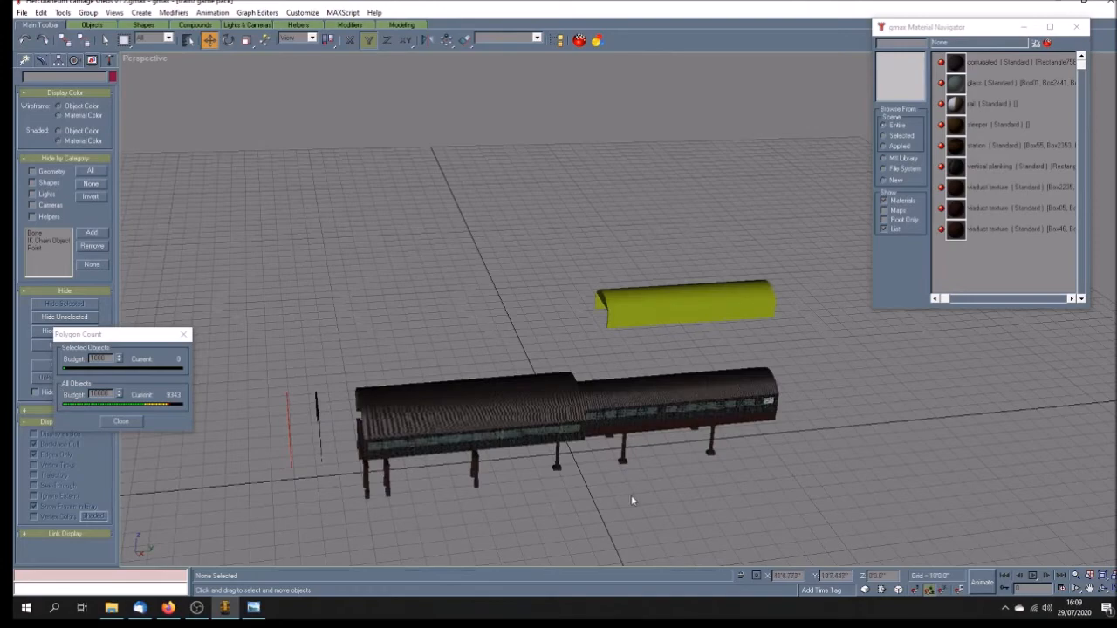
pyautogui.click(1089, 588)
pyautogui.moveTo(646, 466); pyautogui.dragTo(809, 396)
pyautogui.moveTo(606, 392); pyautogui.dragTo(607, 409)
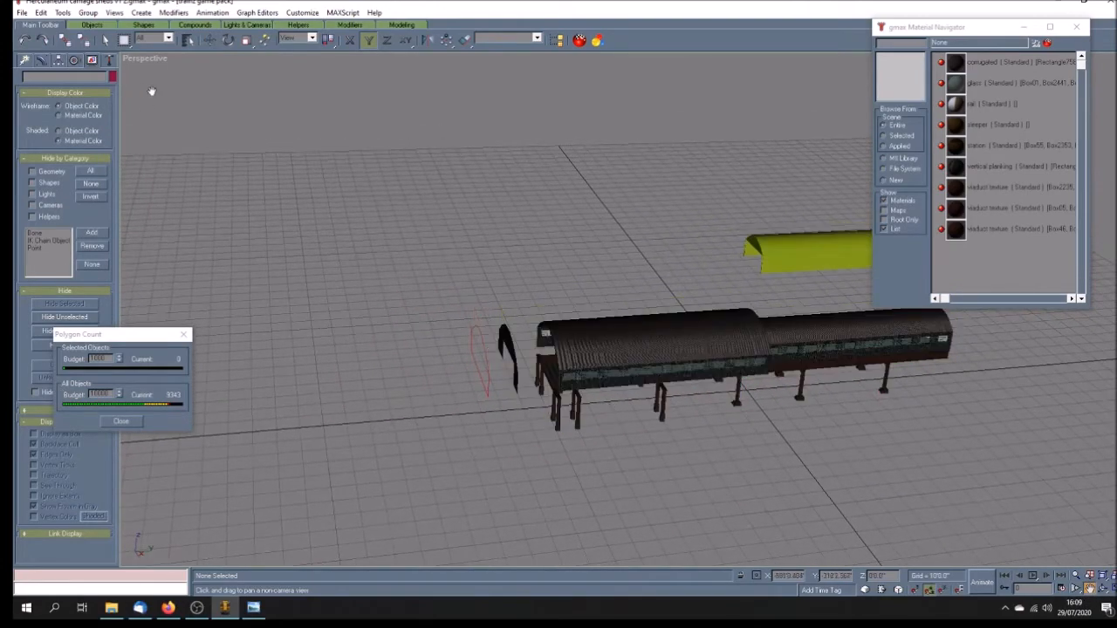
# - Copy the wider shed's windowed side wall group along Y to clear space beyond the red outline
pyautogui.click(104, 40)
pyautogui.click(598, 381)
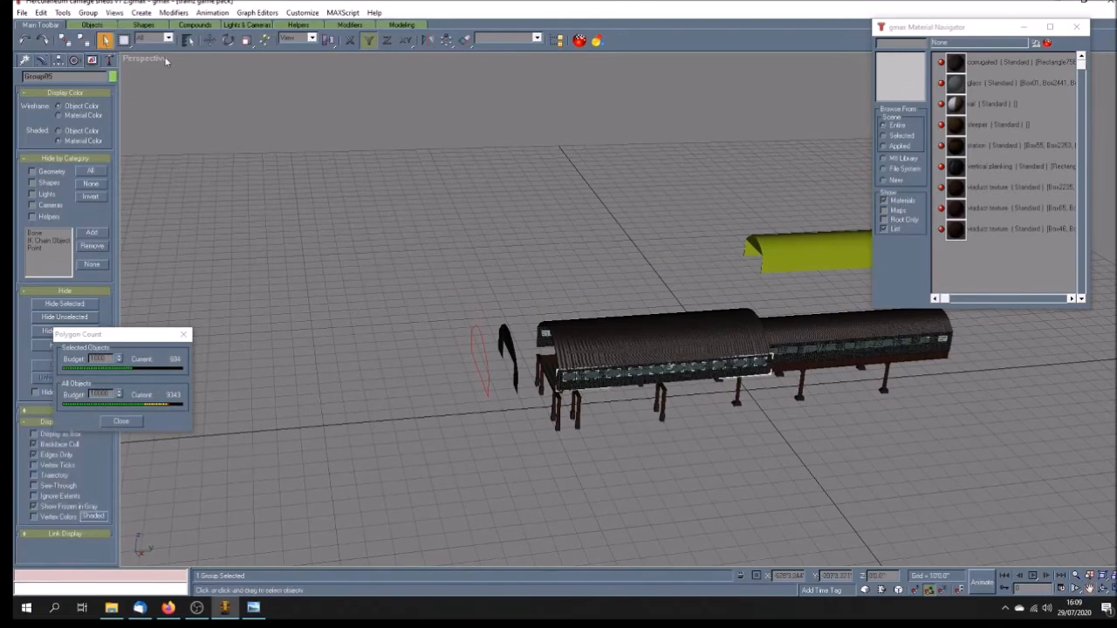
pyautogui.click(209, 40)
pyautogui.keyDown('shift'); pyautogui.moveTo(624, 382); pyautogui.dragTo(289, 382); pyautogui.keyUp('shift')
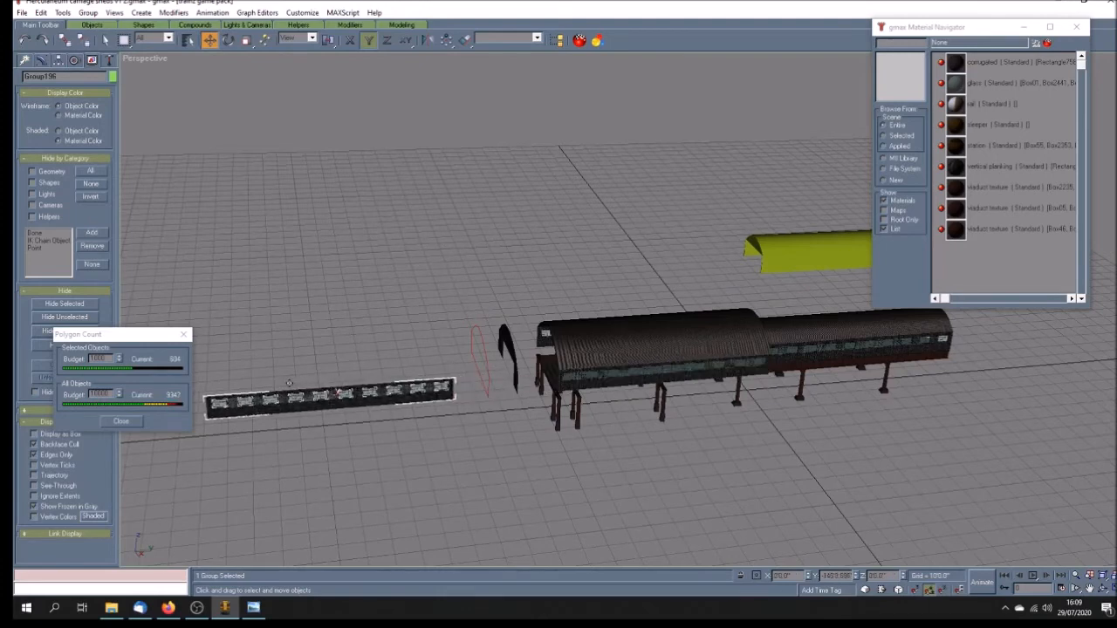
pyautogui.click(573, 350)
# - Ungroup the copied side wall and delete everything except the two windows nearest the red outline
pyautogui.click(89, 12)
pyautogui.click(96, 38)
pyautogui.click(391, 309)
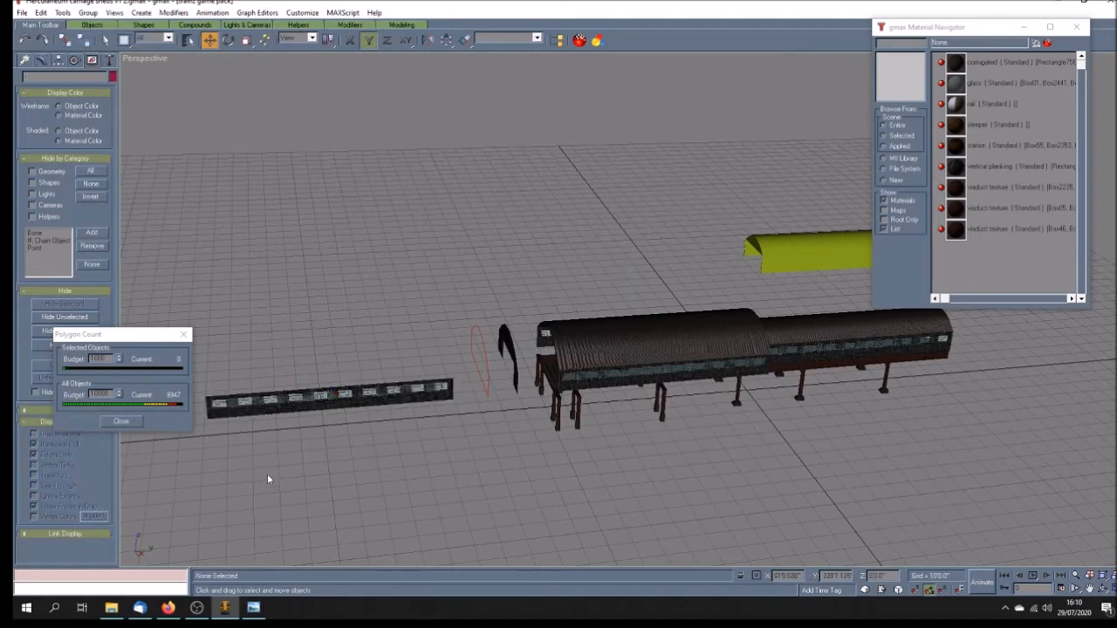
pyautogui.click(310, 409)
pyautogui.press('Delete')
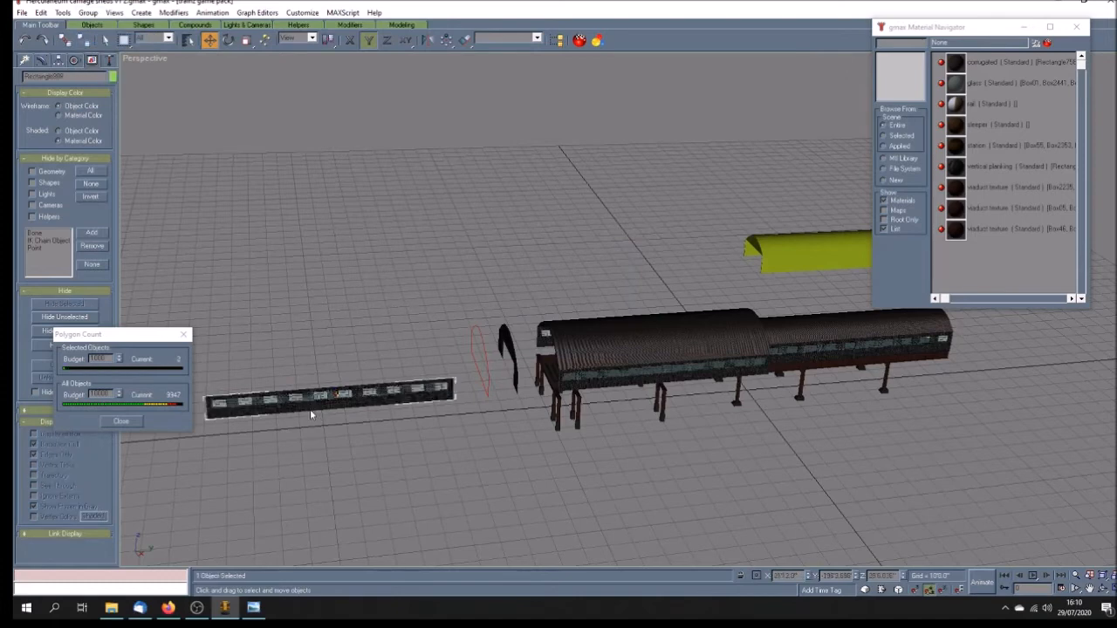
pyautogui.click(305, 397)
pyautogui.click(332, 468)
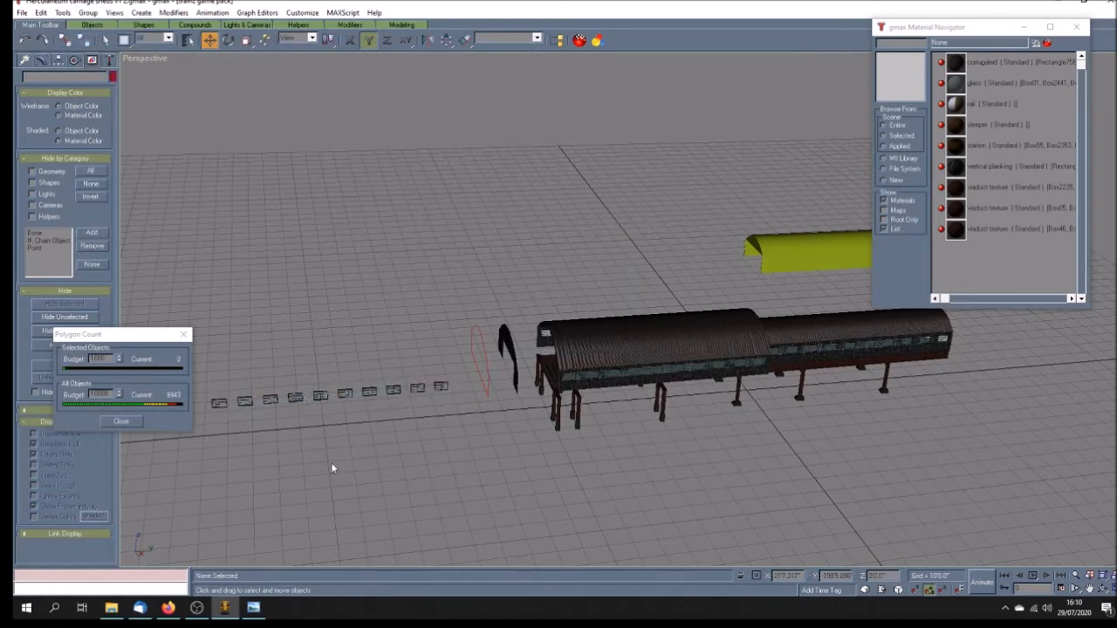
pyautogui.moveTo(401, 378); pyautogui.dragTo(210, 444)
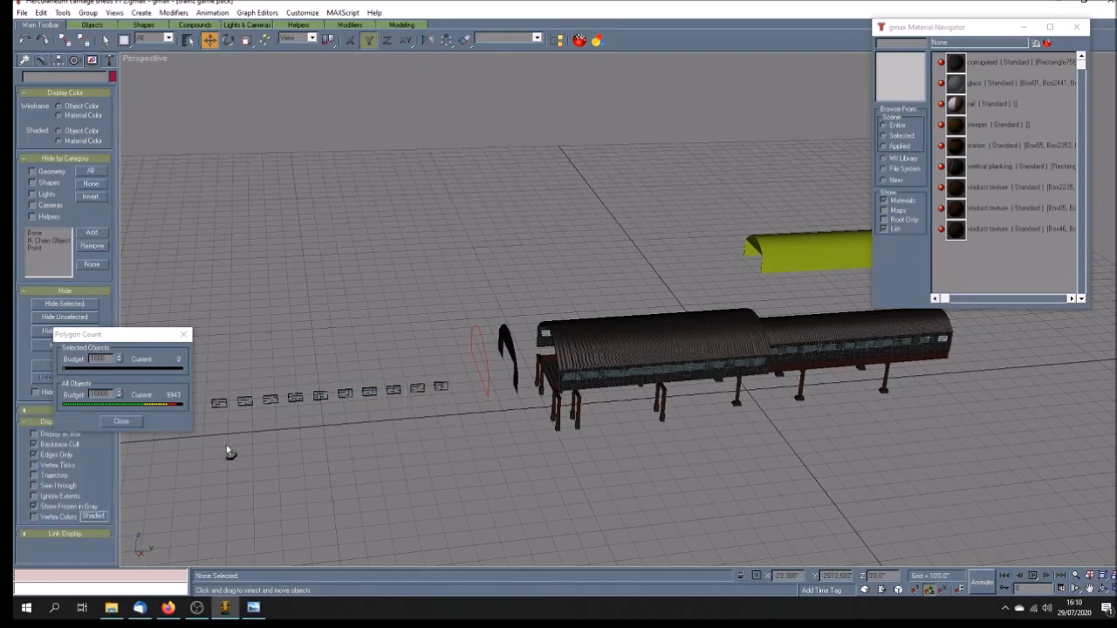
pyautogui.press('Delete')
# - Group the two remaining windows and rotate the group -90 degrees about Z to face along the gable
pyautogui.moveTo(386, 366); pyautogui.dragTo(455, 423)
pyautogui.click(88, 13)
pyautogui.click(94, 27)
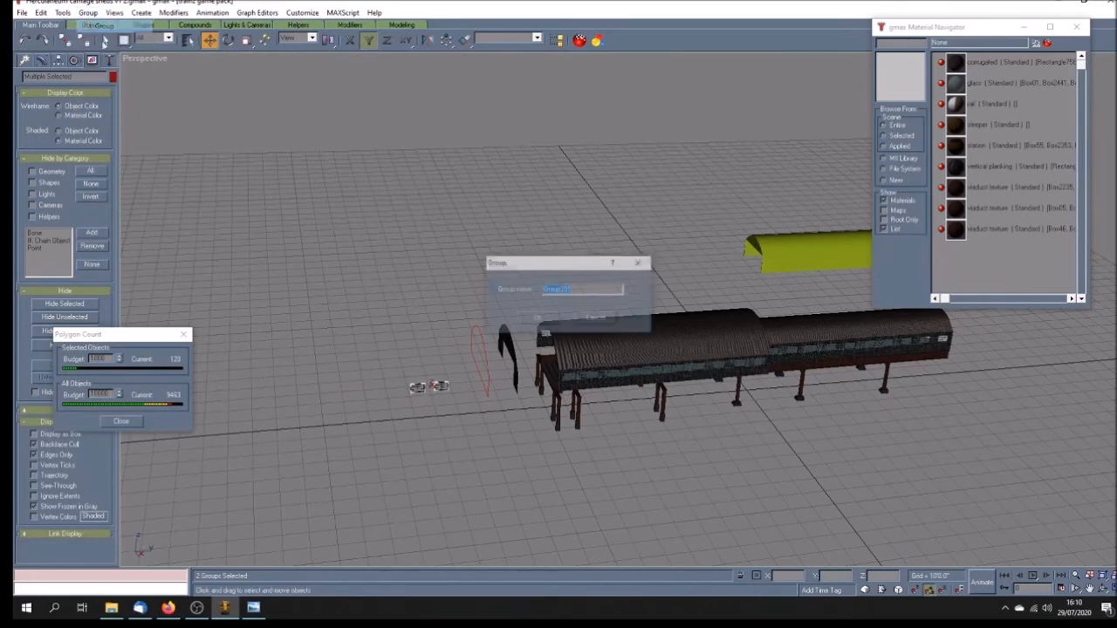
pyautogui.press('Return')
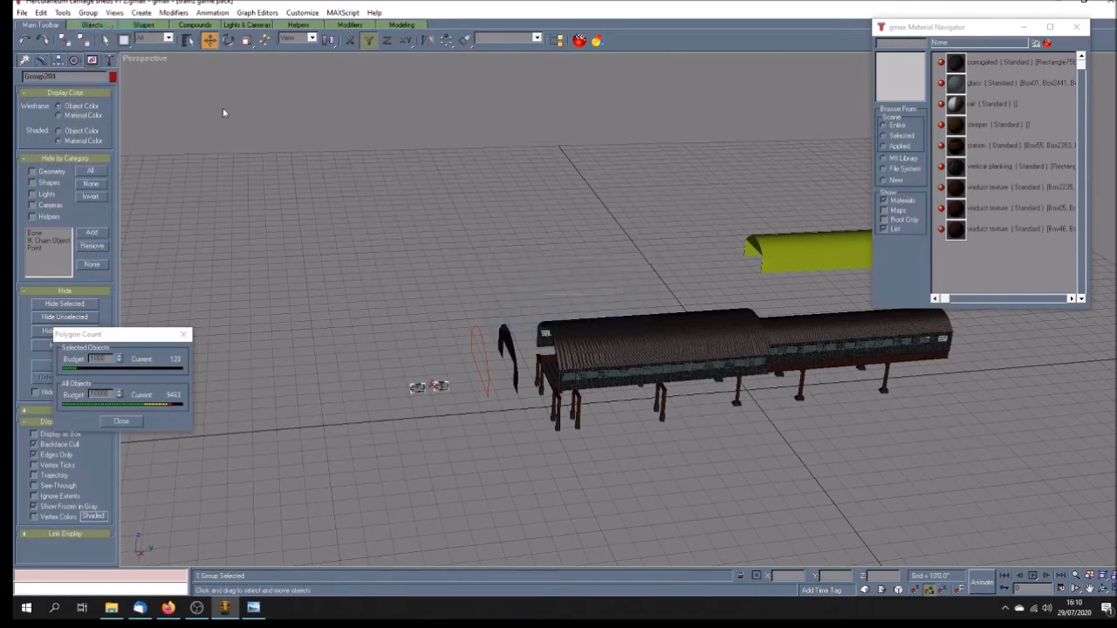
pyautogui.click(228, 40)
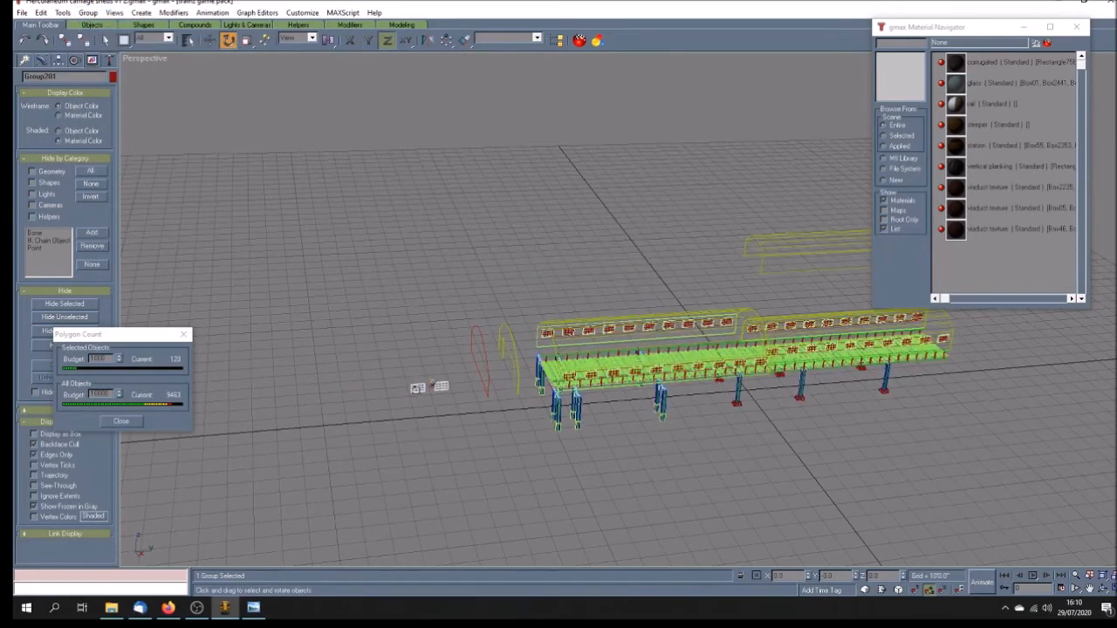
pyautogui.moveTo(419, 386); pyautogui.dragTo(394, 340)
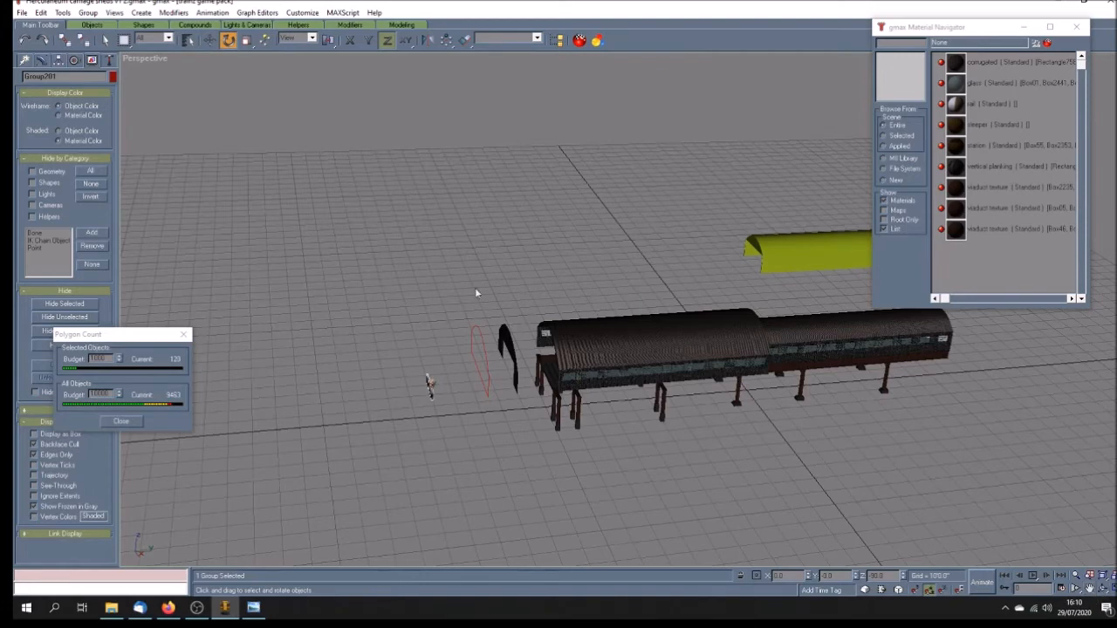
# - Isolate the window pair, the red arch outline and the dark gable by hiding every other object
pyautogui.moveTo(520, 320); pyautogui.dragTo(404, 441)
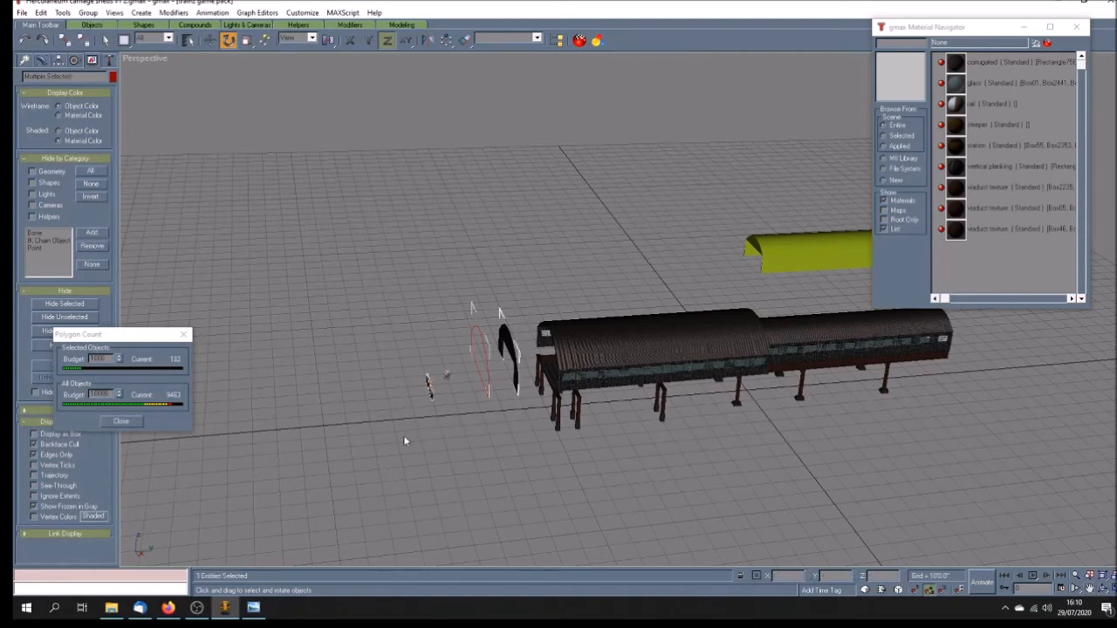
pyautogui.click(94, 318)
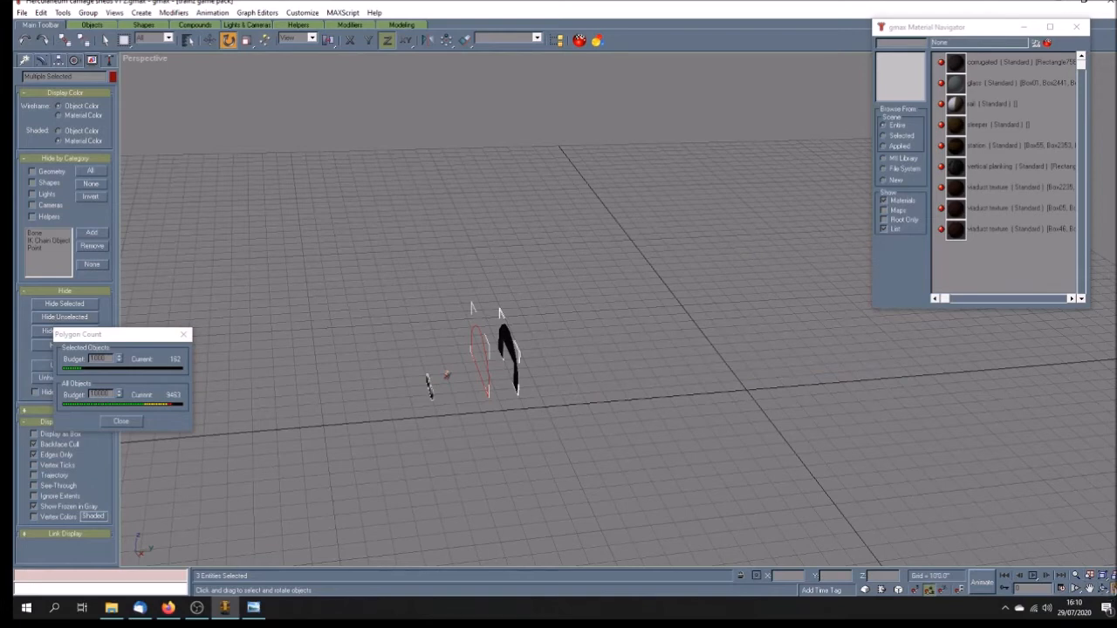
pyautogui.click(1106, 589)
pyautogui.click(1089, 589)
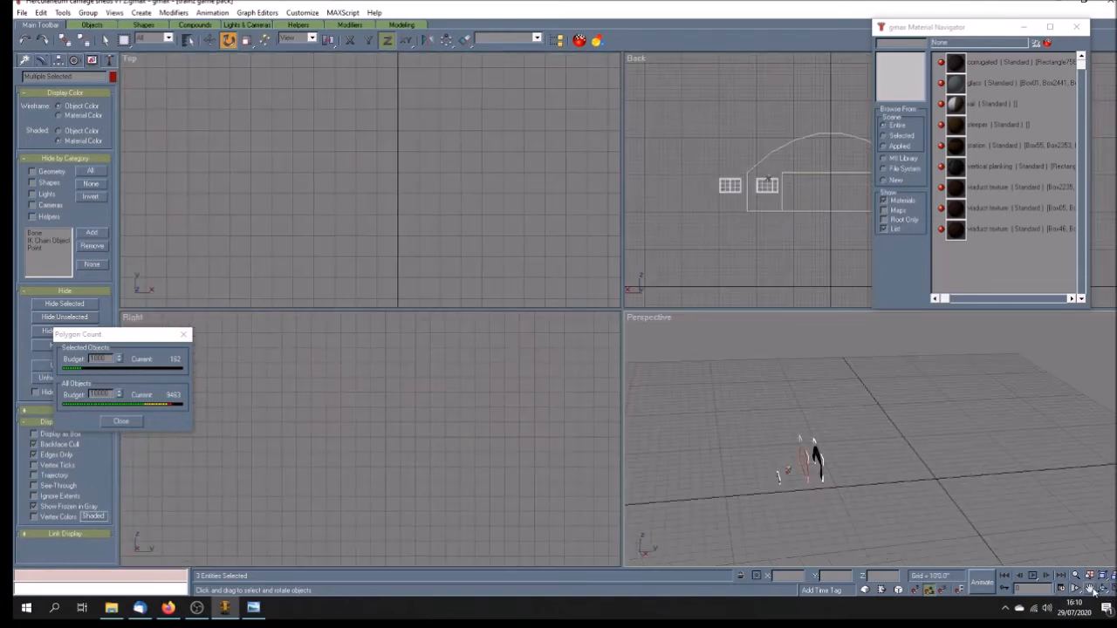
pyautogui.moveTo(767, 260); pyautogui.dragTo(745, 263)
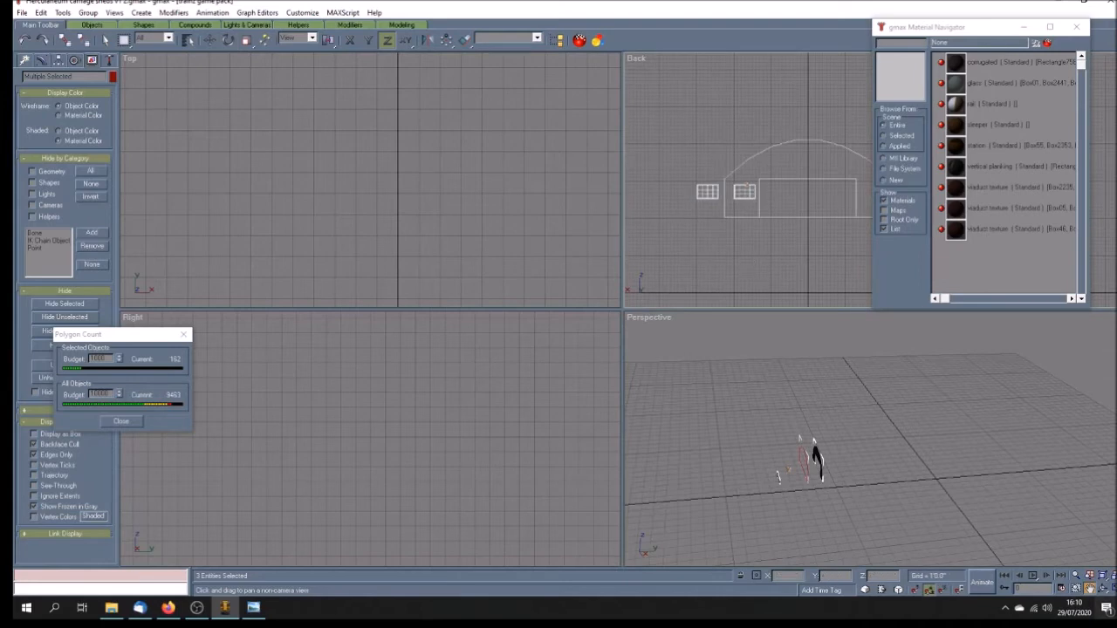
pyautogui.press('w')
pyautogui.moveTo(452, 444); pyautogui.dragTo(437, 424)
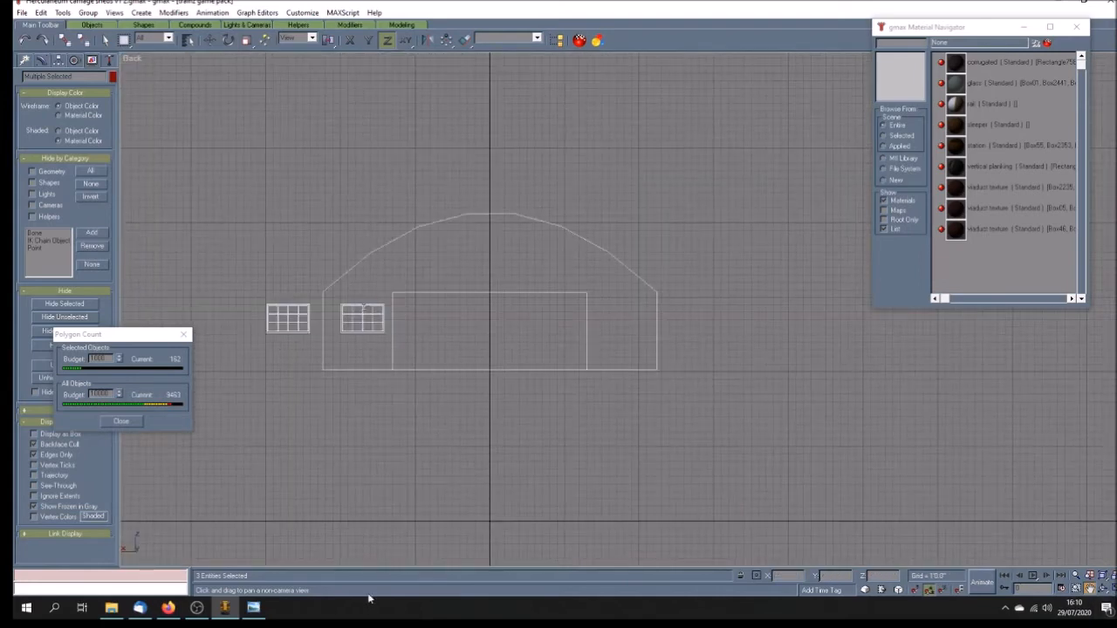
# - Check the station reference photo and centre the window group on the gable at X 0'0.0"
pyautogui.click(253, 608)
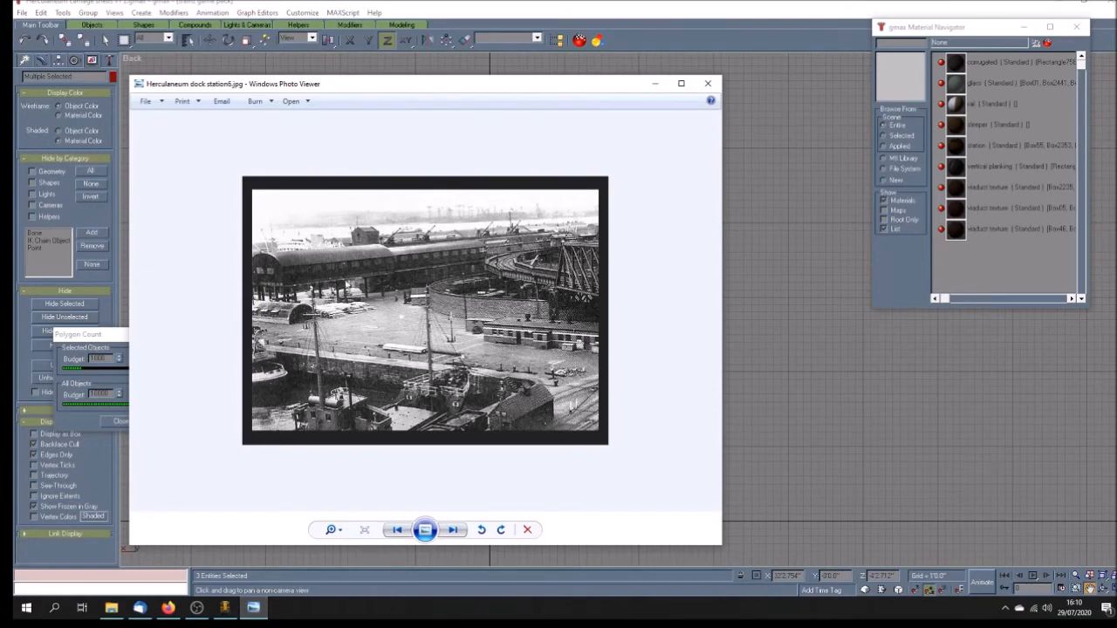
pyautogui.click(495, 14)
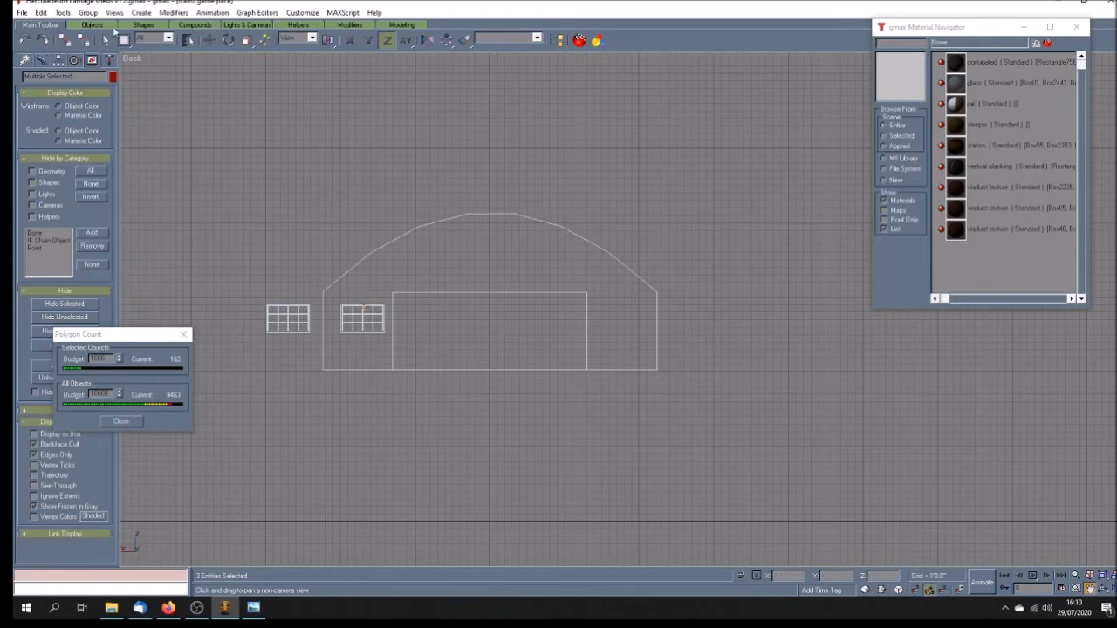
pyautogui.click(209, 40)
pyautogui.click(282, 235)
pyautogui.click(286, 326)
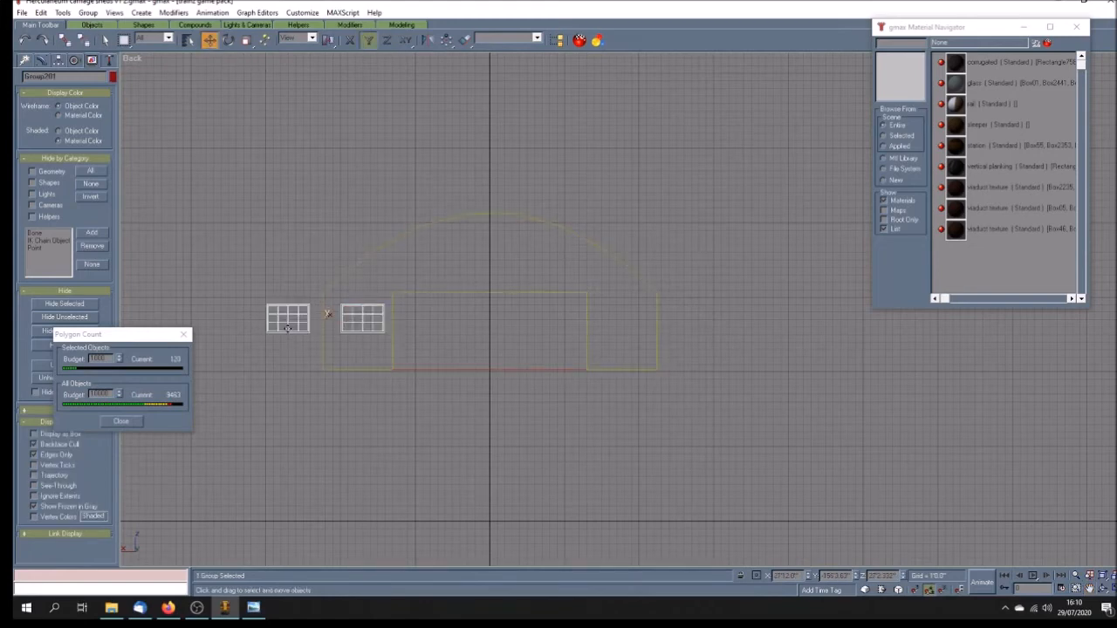
pyautogui.moveTo(330, 326); pyautogui.dragTo(490, 336)
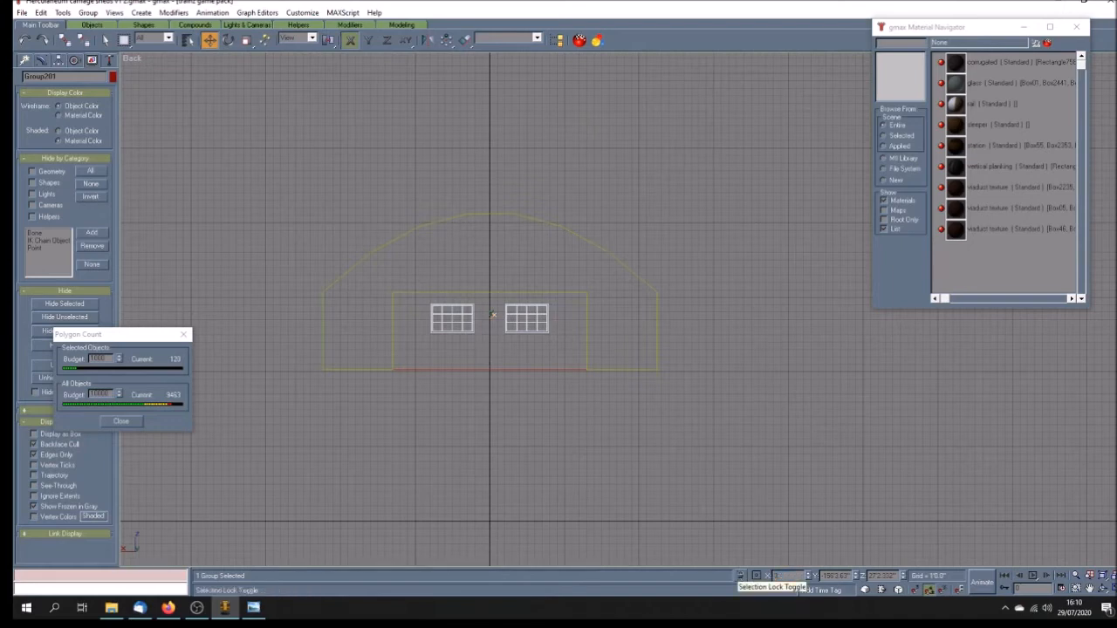
pyautogui.press('Return')
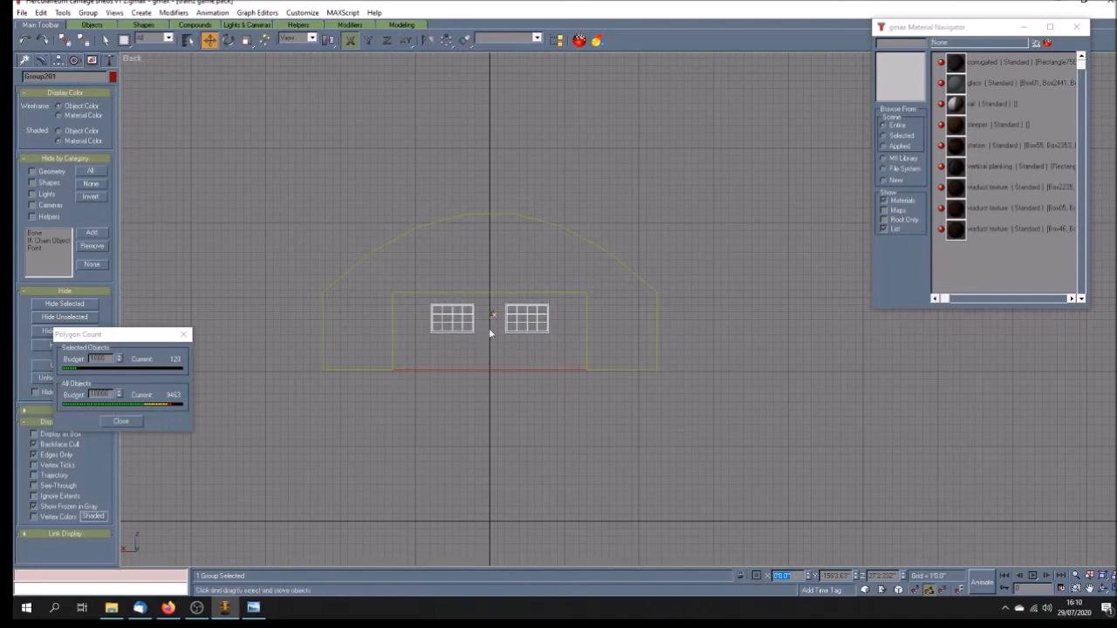
# - Examine the window layout on the shed's end wall in the enlarged station reference photo
pyautogui.click(253, 609)
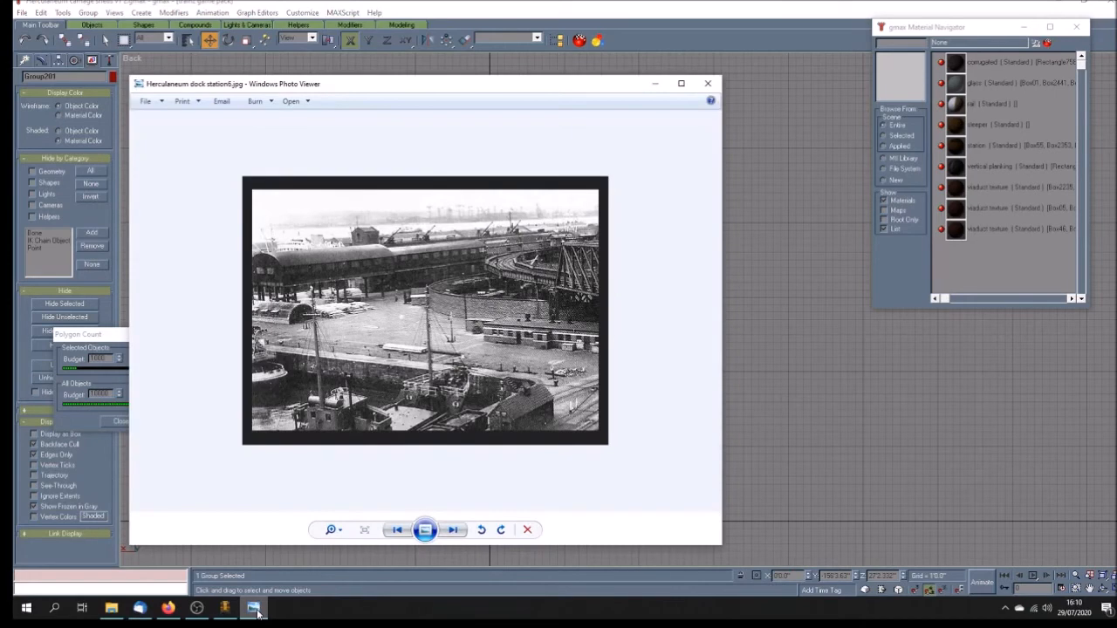
pyautogui.click(255, 609)
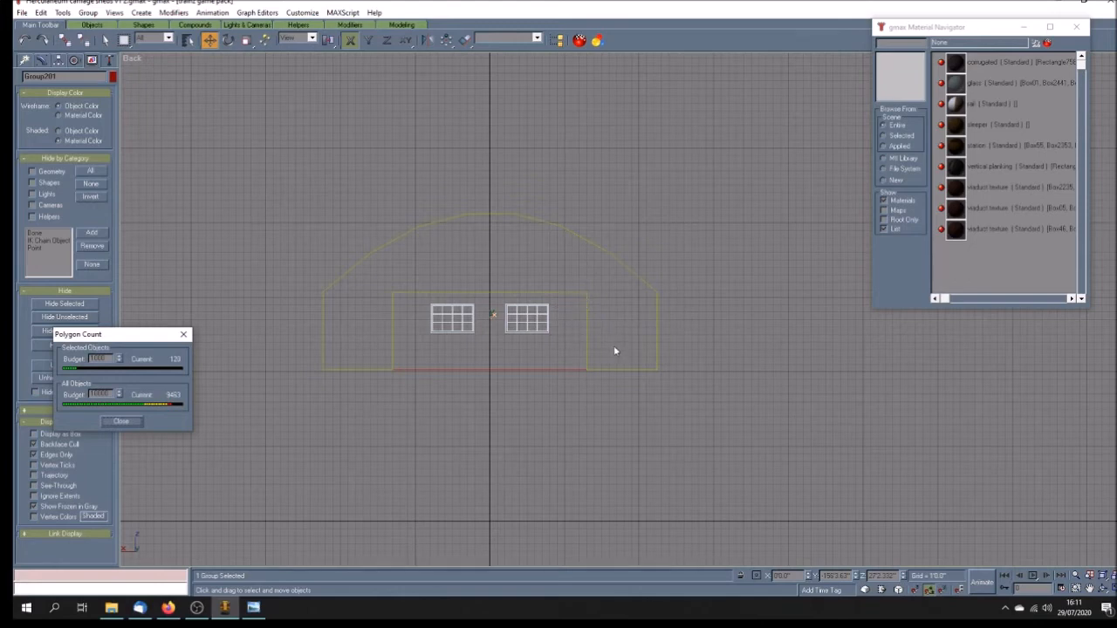
pyautogui.click(253, 607)
pyautogui.scroll(3, 268, 281)
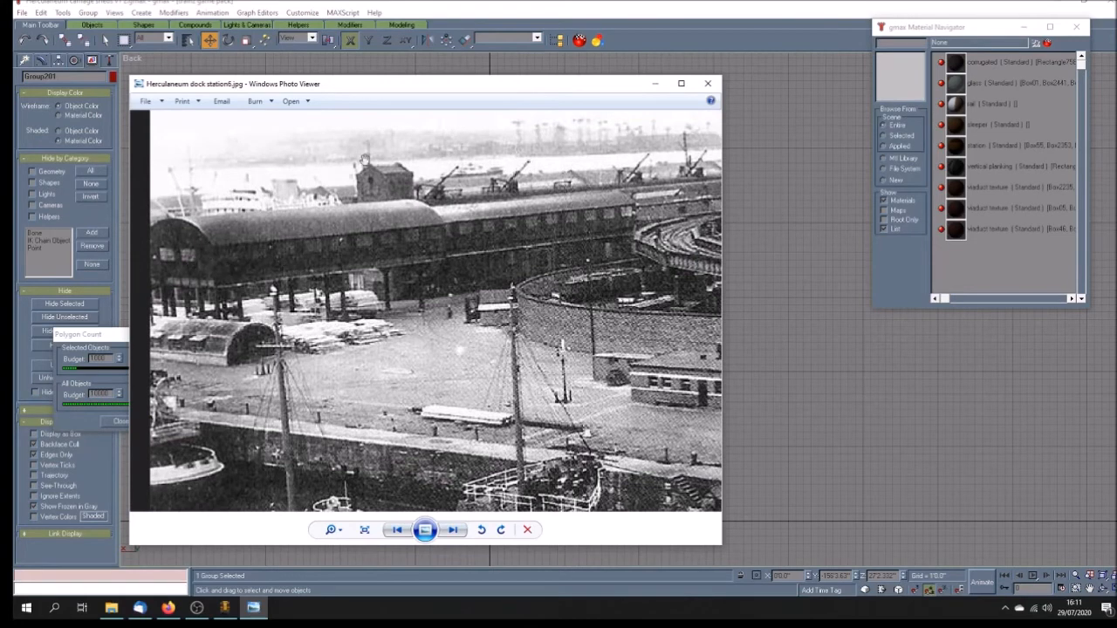
pyautogui.click(624, 18)
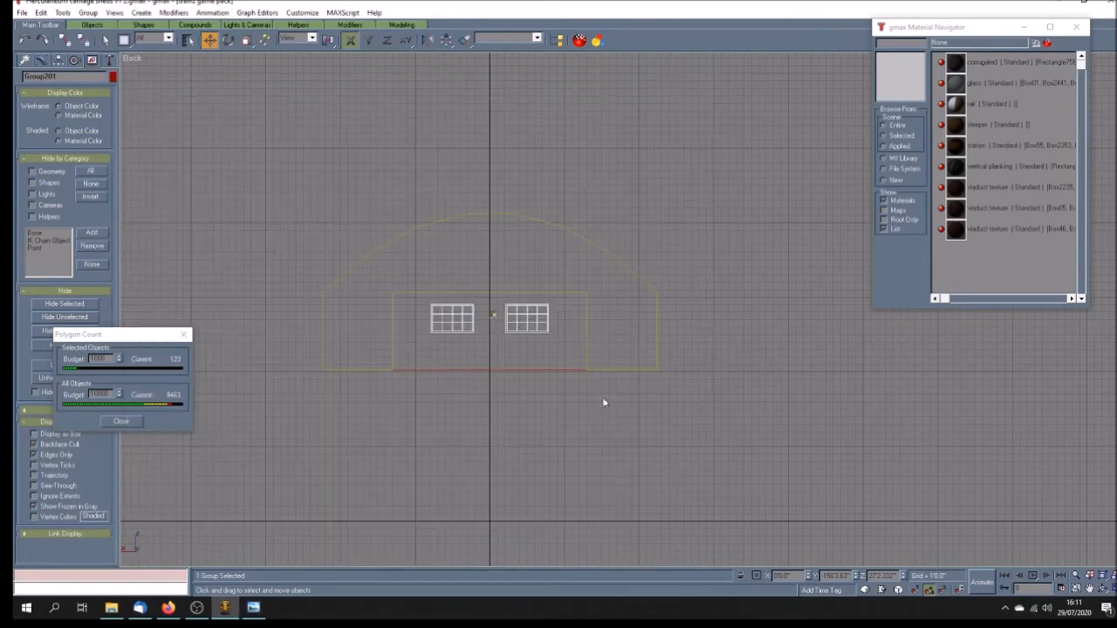
# - Examine how the dark gable, the red arch outline and the window pair sit relative to each other
pyautogui.click(586, 356)
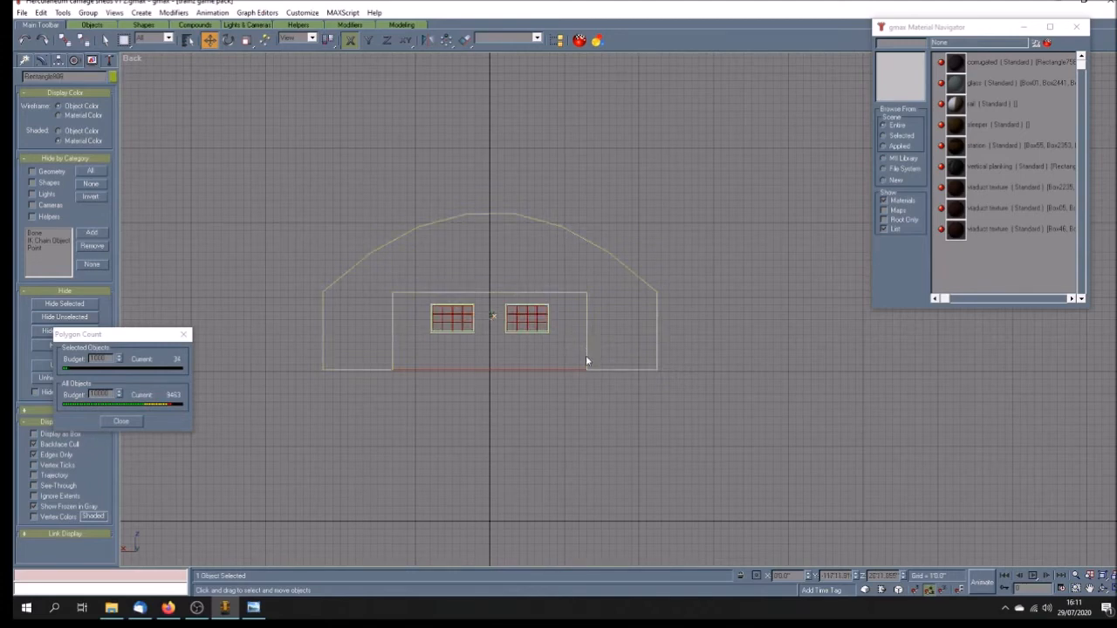
pyautogui.click(1103, 590)
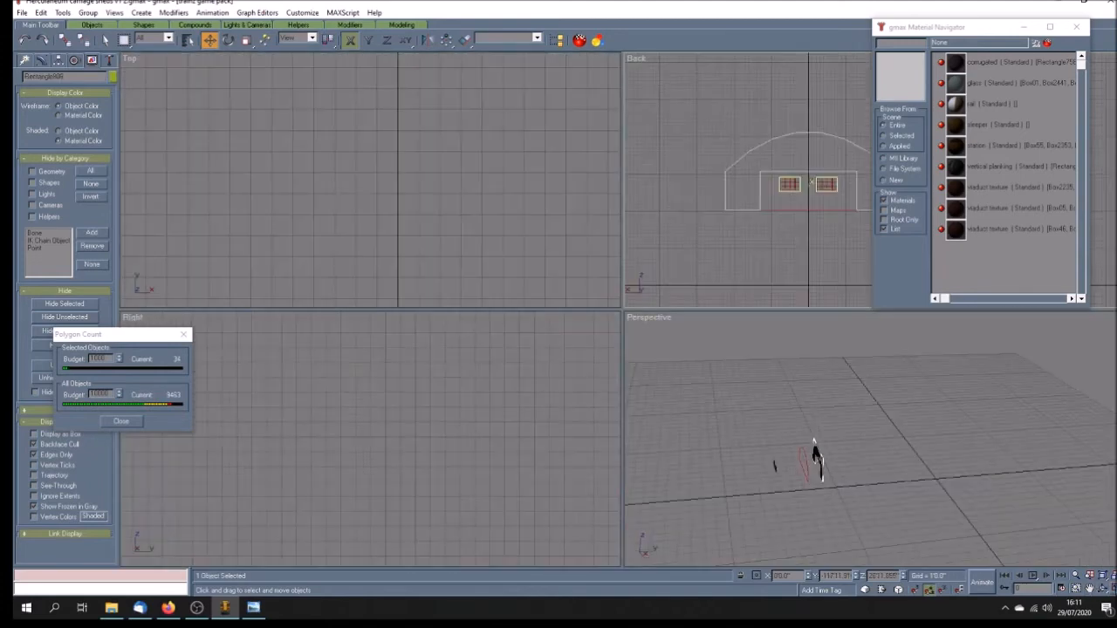
pyautogui.click(1105, 589)
pyautogui.moveTo(861, 472); pyautogui.dragTo(879, 470)
pyautogui.click(1103, 589)
pyautogui.moveTo(708, 403); pyautogui.dragTo(653, 402)
pyautogui.scroll(4, 707, 399)
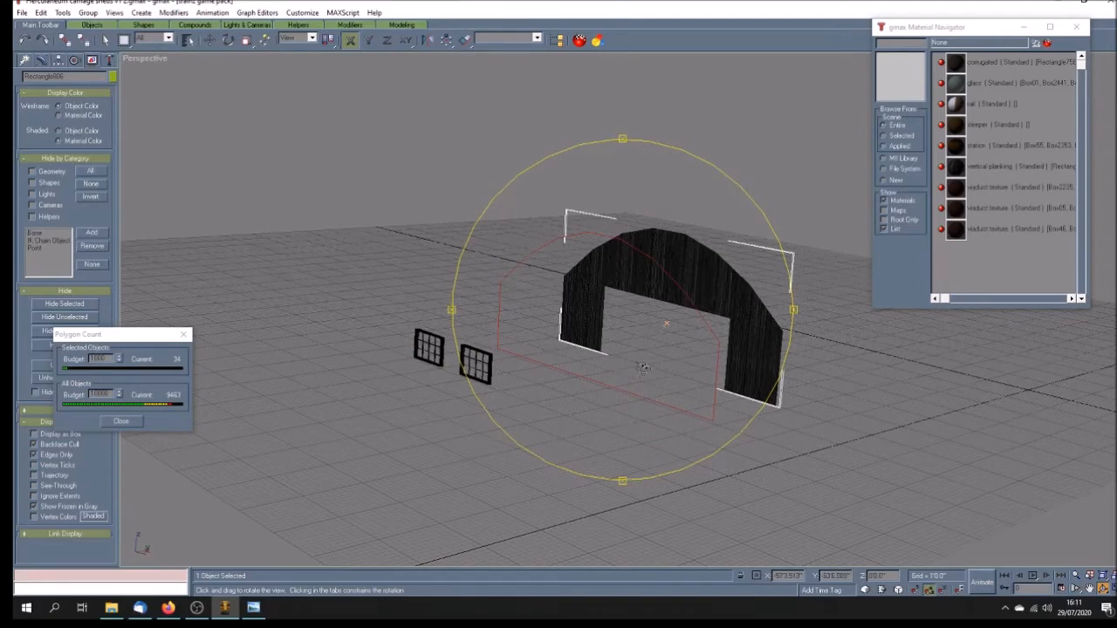
# - Draw a small spline rectangle just below the red arch outline in the Back view
pyautogui.press('w')
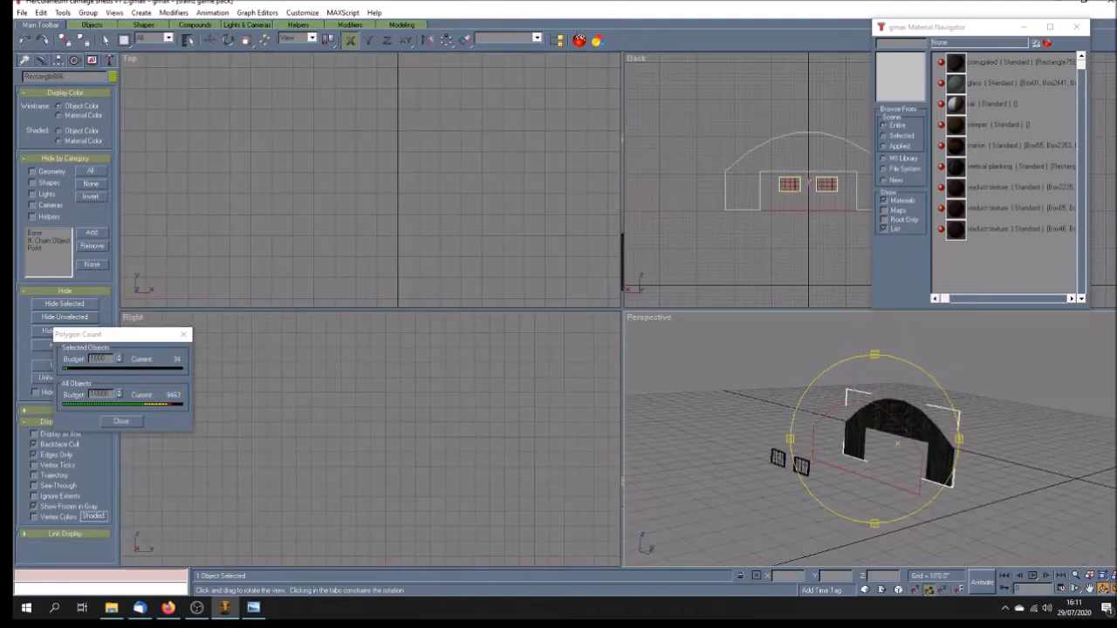
pyautogui.click(1088, 589)
pyautogui.moveTo(803, 272); pyautogui.dragTo(786, 289)
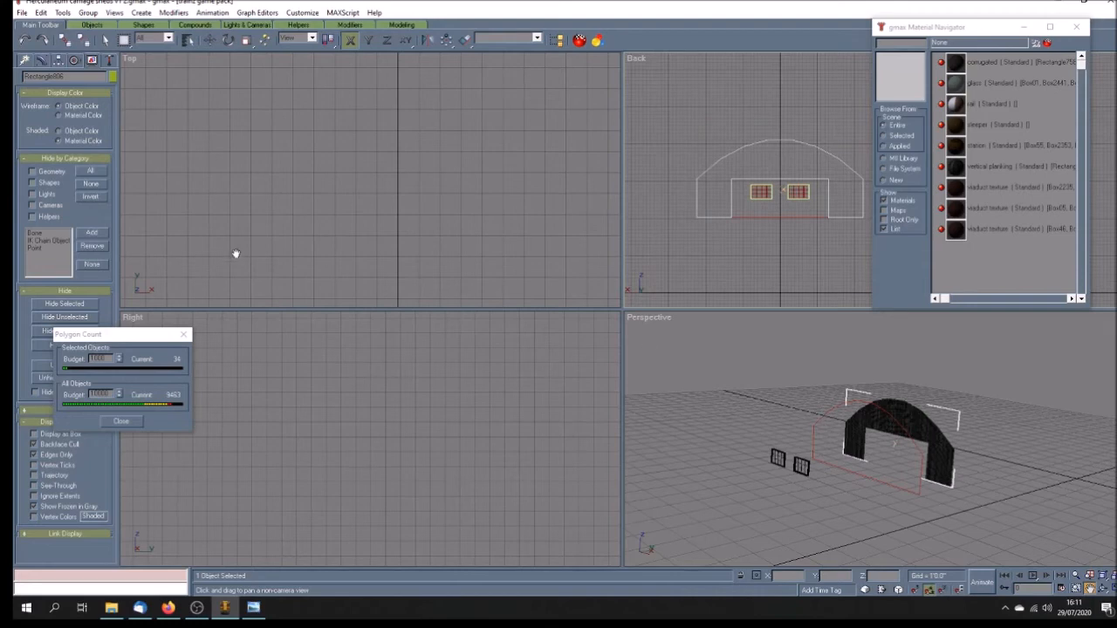
pyautogui.click(104, 40)
pyautogui.click(766, 282)
pyautogui.click(888, 487)
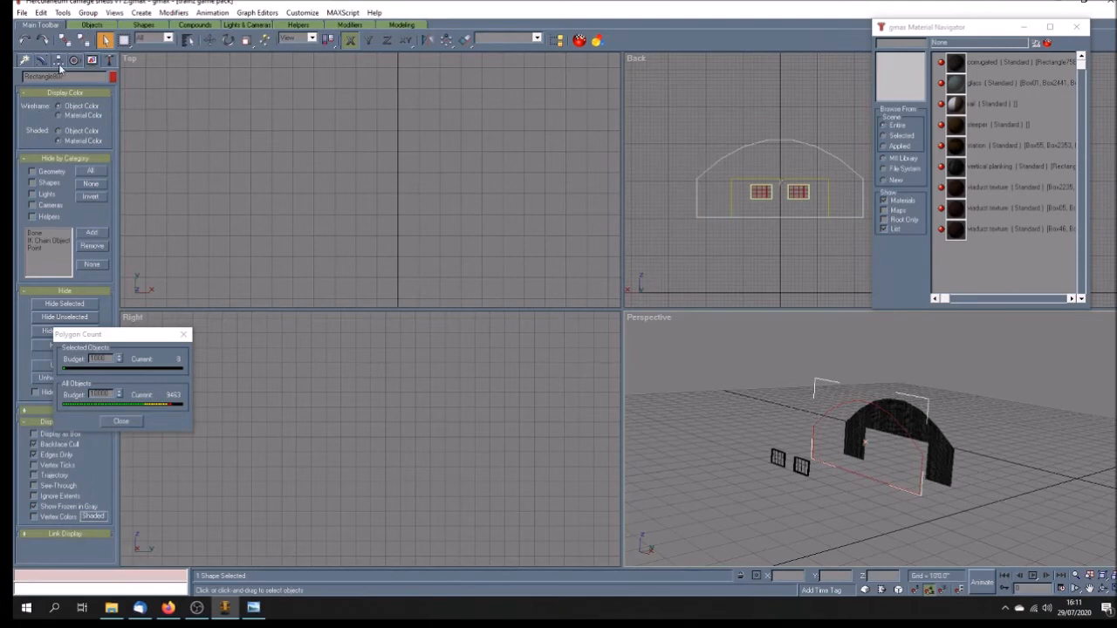
pyautogui.click(26, 61)
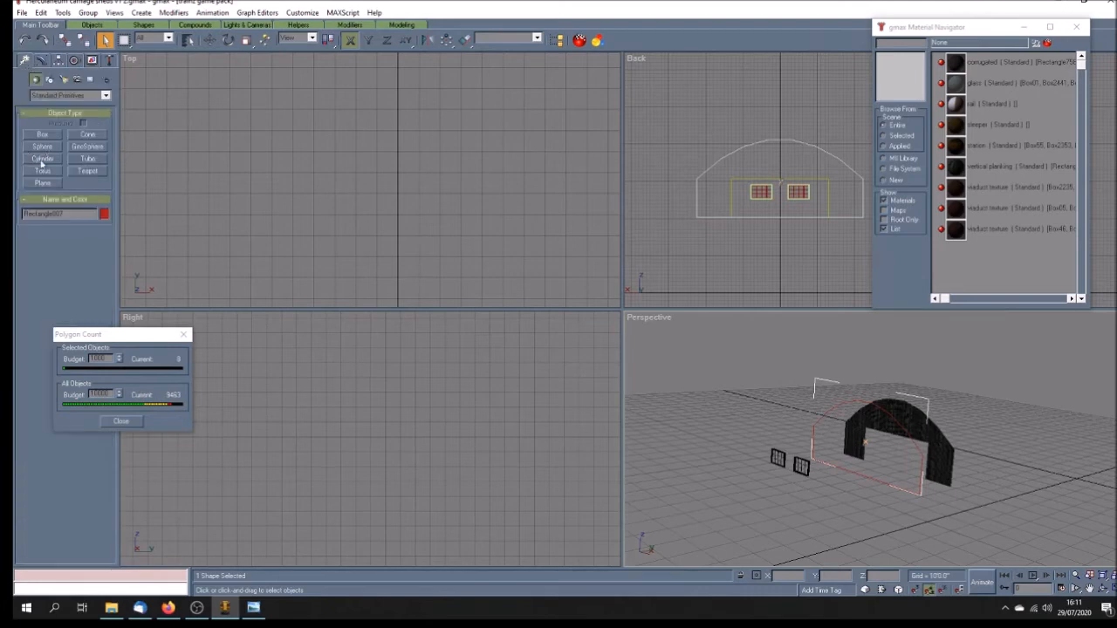
pyautogui.click(49, 78)
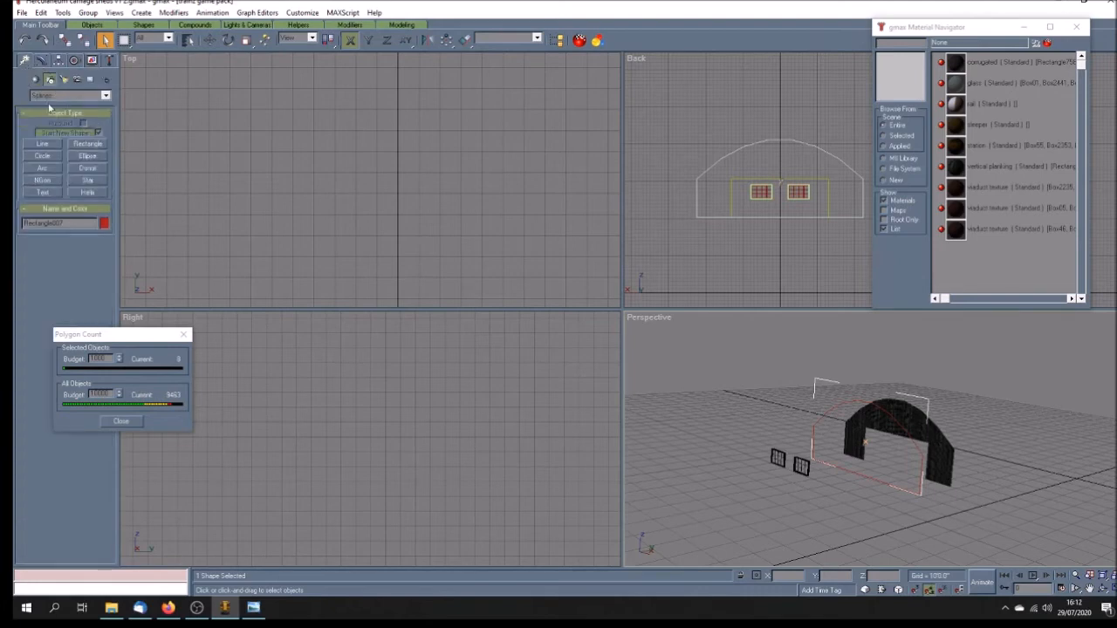
pyautogui.click(86, 144)
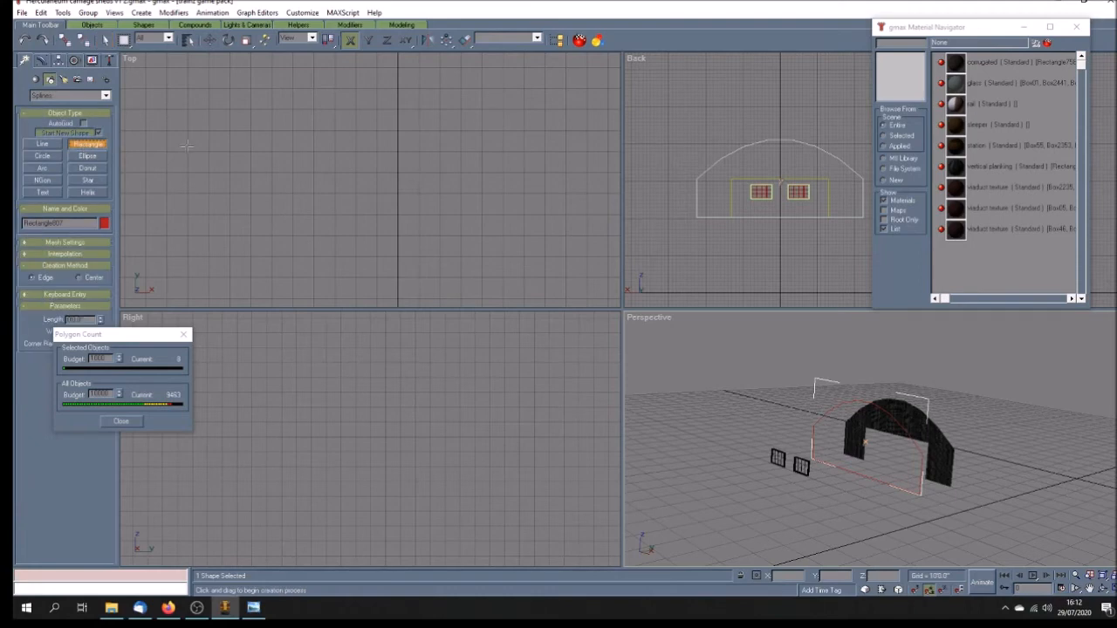
pyautogui.moveTo(751, 231); pyautogui.dragTo(785, 252)
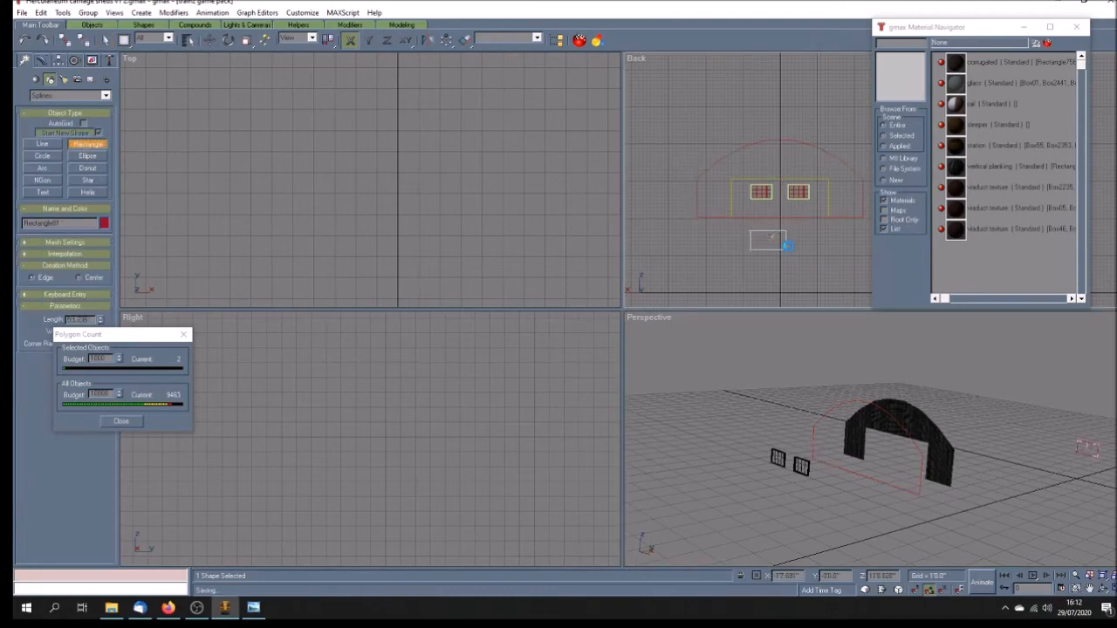
pyautogui.click(463, 40)
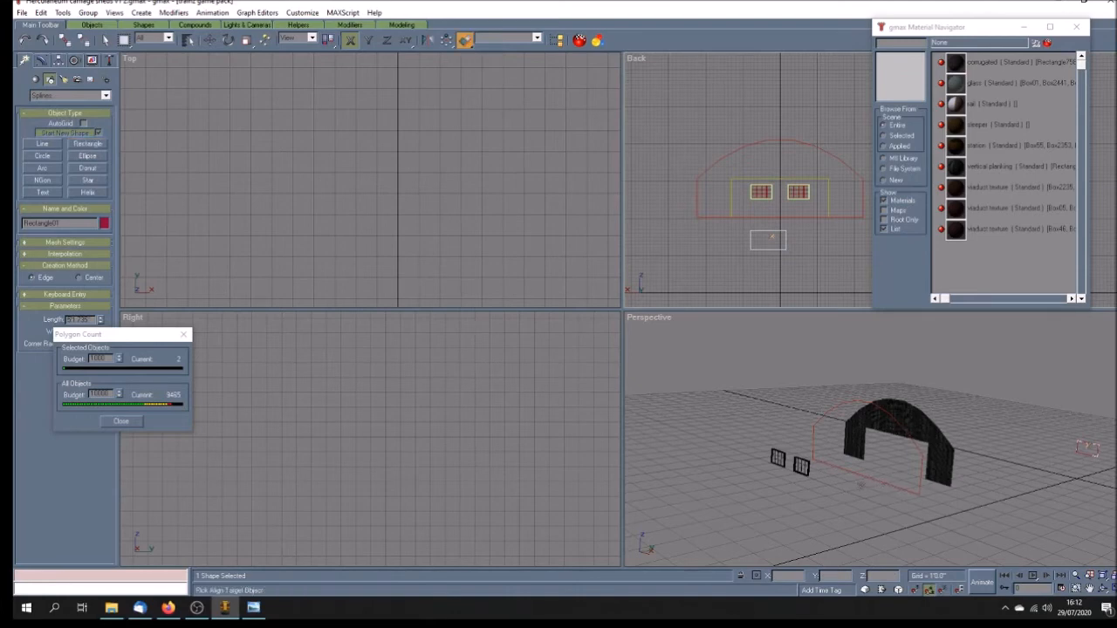
pyautogui.click(868, 475)
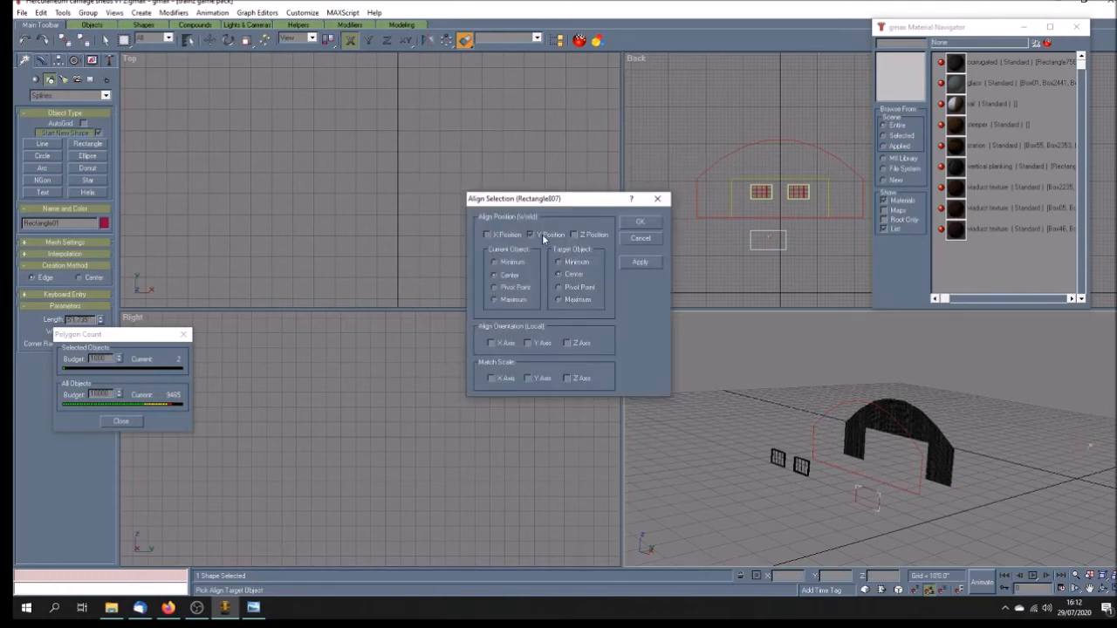
pyautogui.click(511, 236)
pyautogui.click(575, 234)
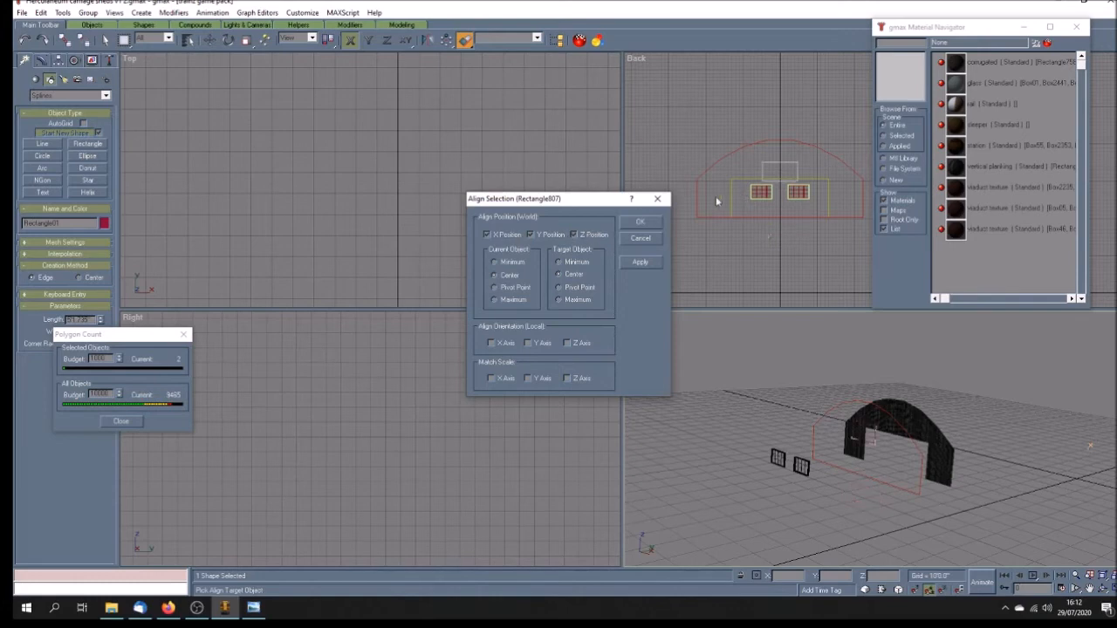
pyautogui.click(657, 199)
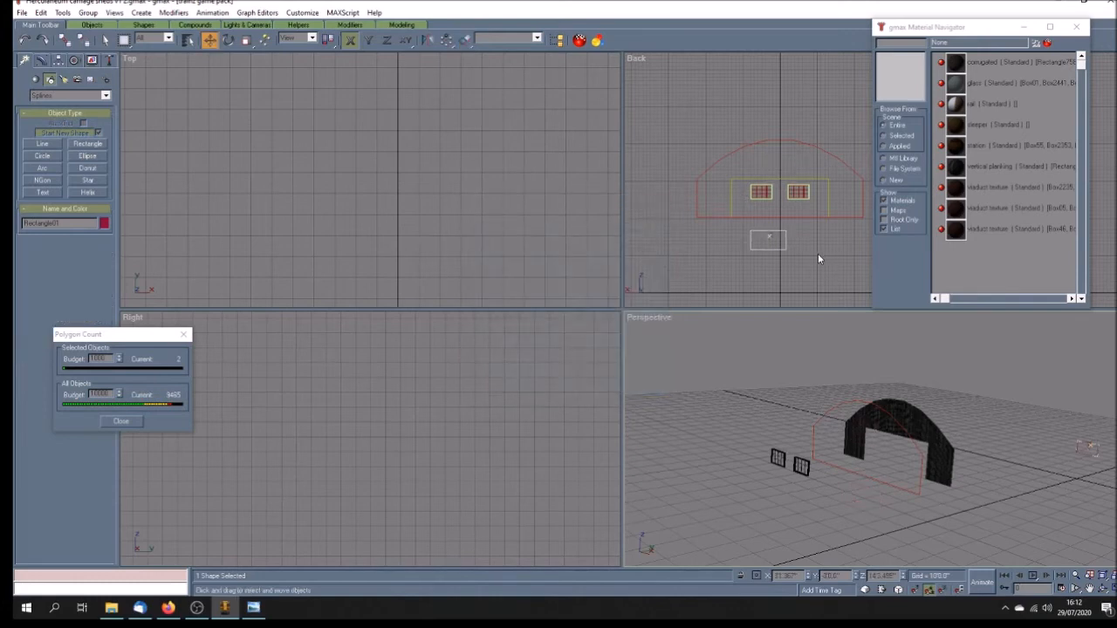
# - Align the new rectangle centre to centre with the red arch outline in X, Y and Z position
pyautogui.click(465, 40)
pyautogui.click(818, 449)
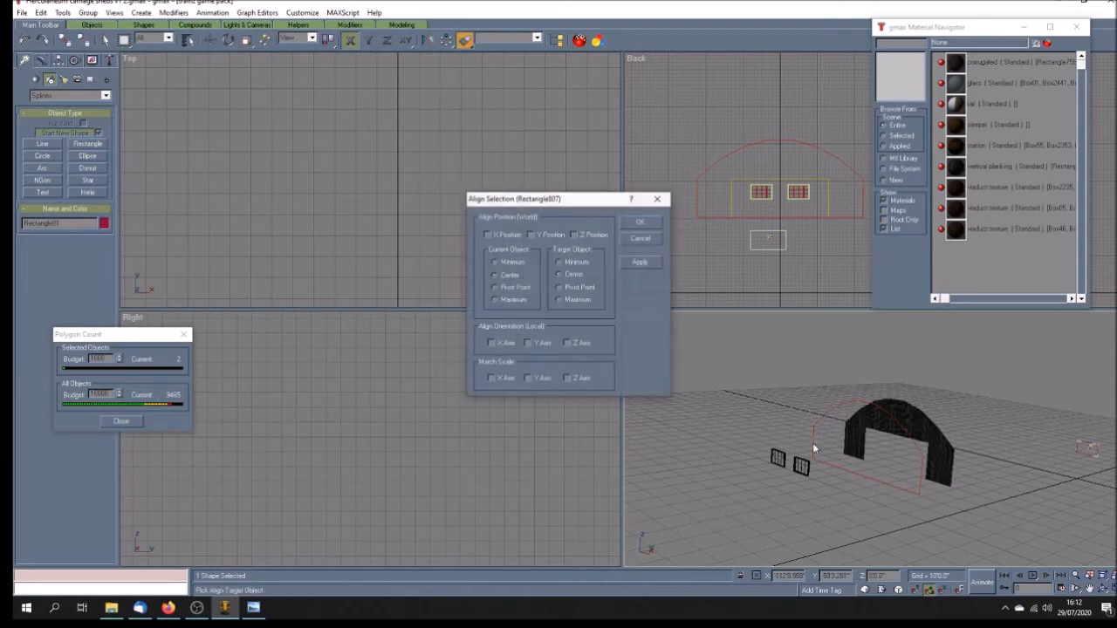
pyautogui.click(590, 236)
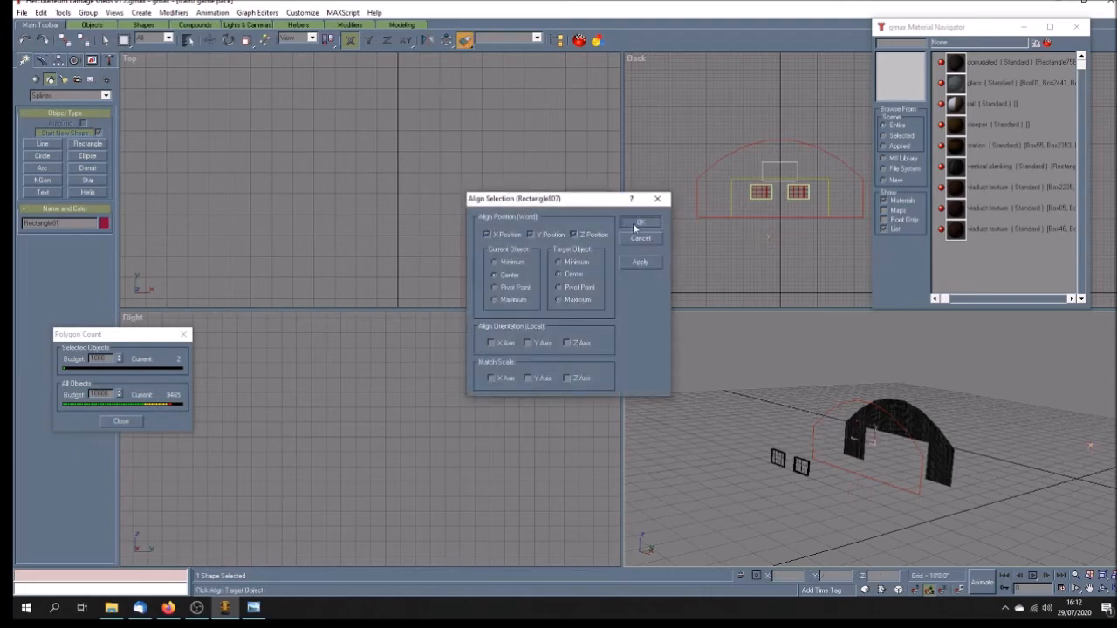
pyautogui.click(638, 223)
# - Ungroup the window pair and select only the left window in the Back view
pyautogui.click(1090, 588)
pyautogui.moveTo(749, 236); pyautogui.dragTo(730, 262)
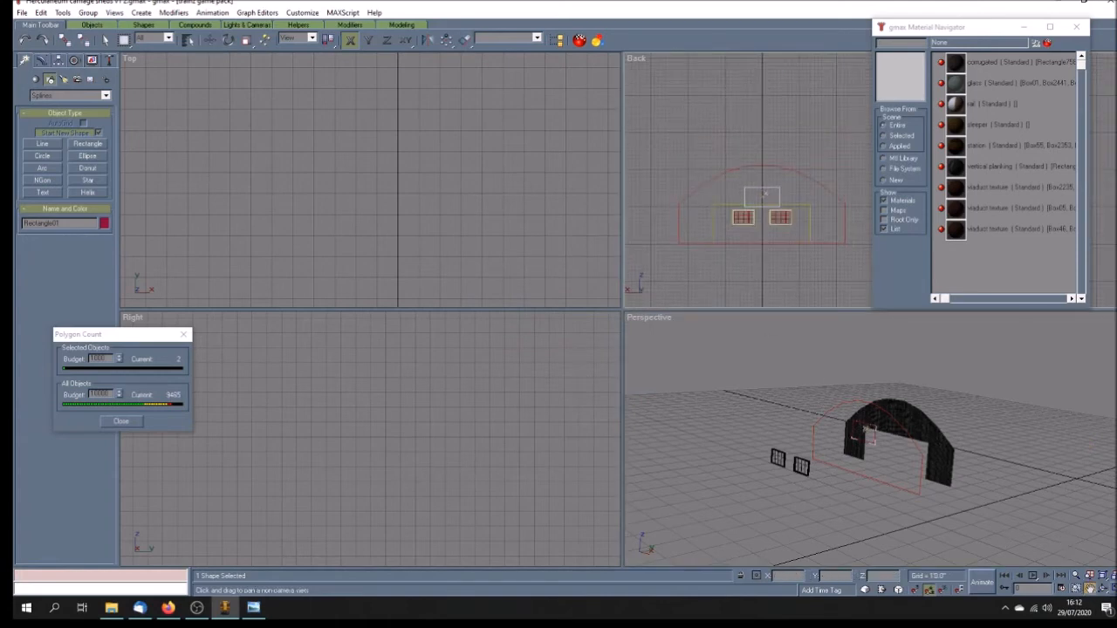
pyautogui.click(1110, 587)
pyautogui.moveTo(406, 372); pyautogui.dragTo(512, 314)
pyautogui.scroll(5, 492, 288)
pyautogui.click(209, 40)
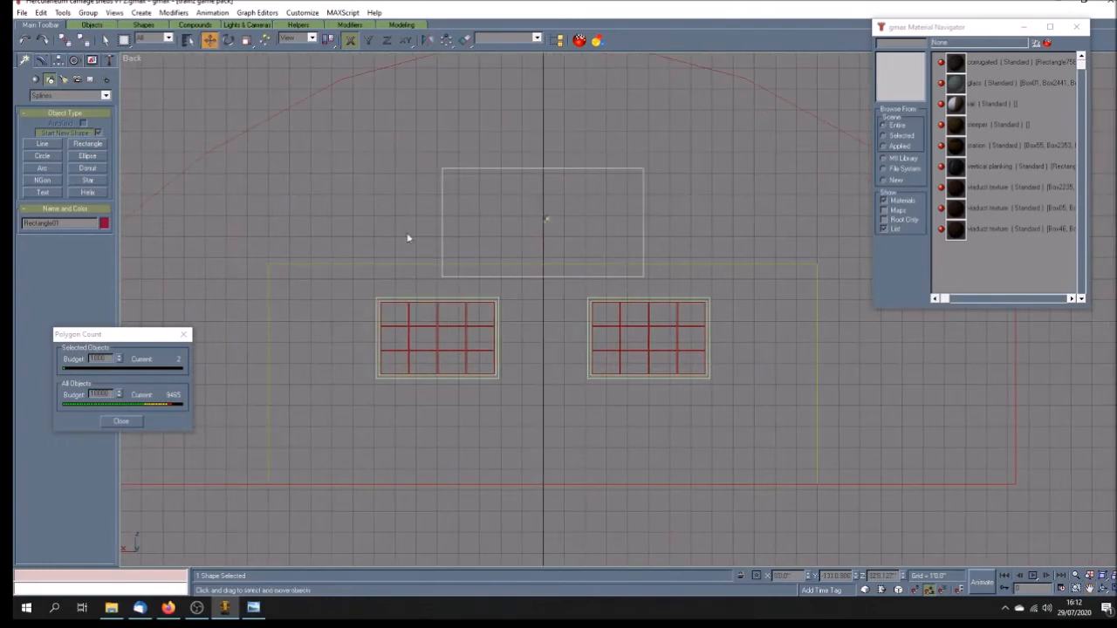
pyautogui.click(590, 334)
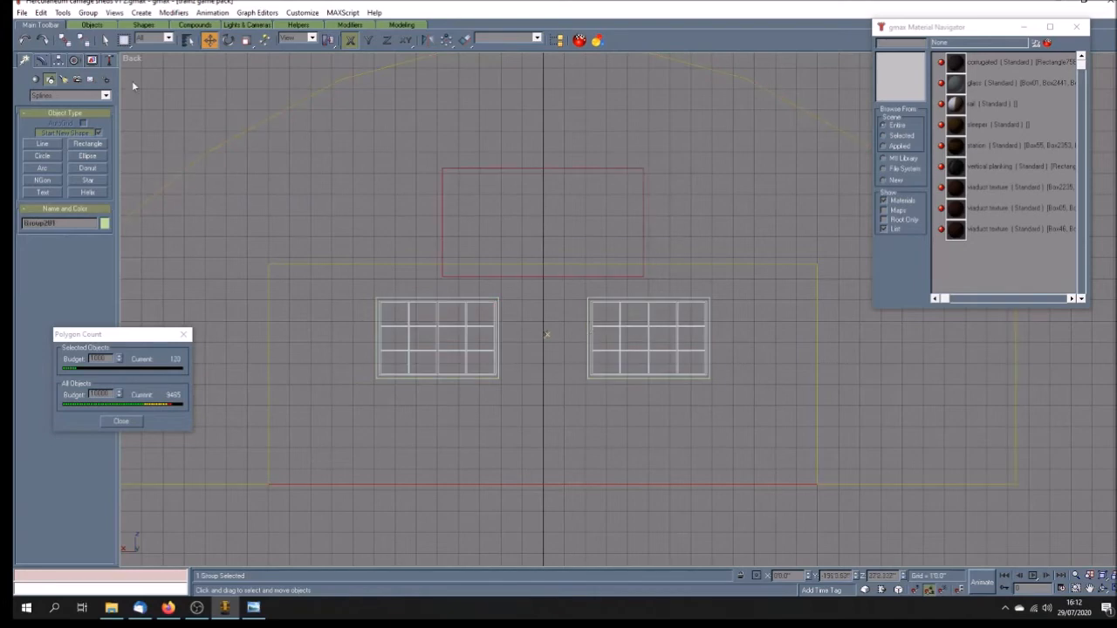
pyautogui.click(87, 12)
pyautogui.click(96, 38)
pyautogui.click(380, 202)
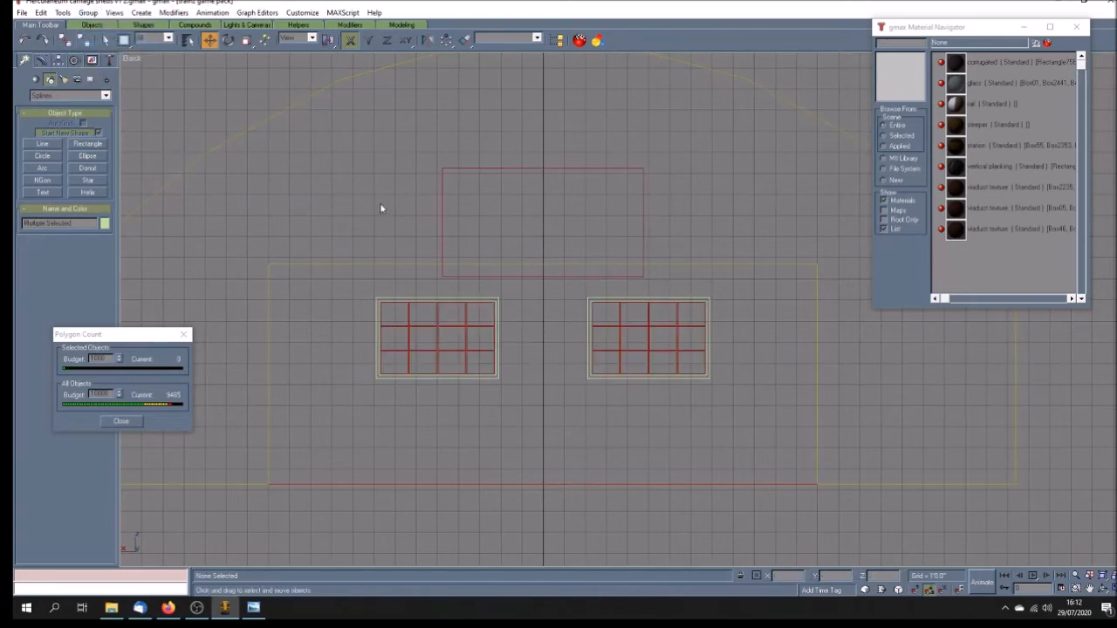
pyautogui.click(437, 328)
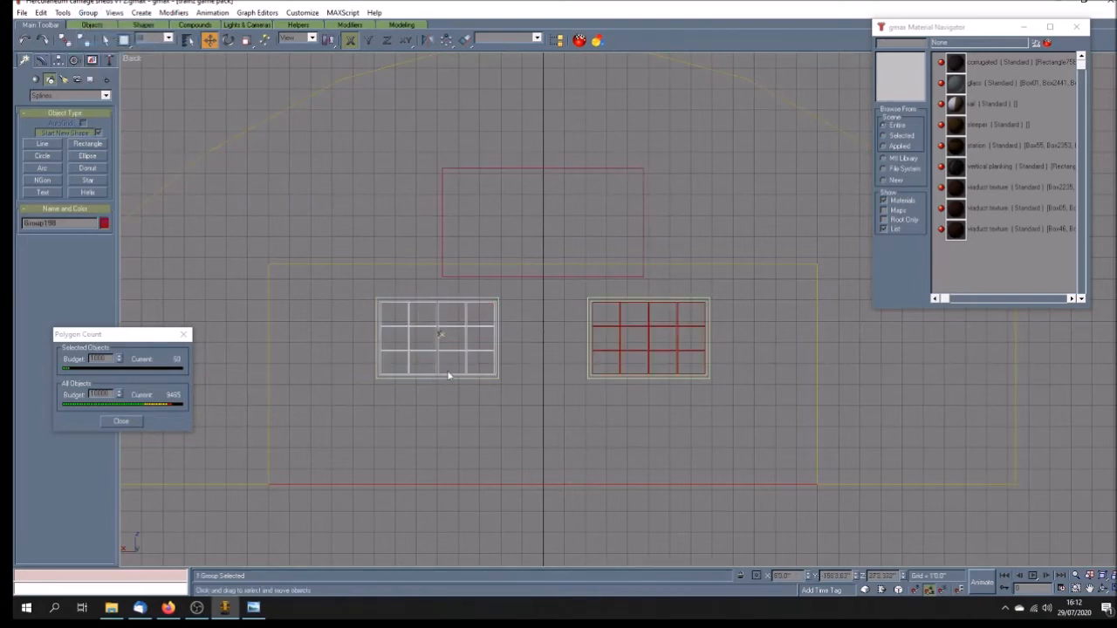
# - Align the spline rectangle centre to centre with the left window's frame in X, Y and Z position
pyautogui.click(445, 226)
pyautogui.click(464, 39)
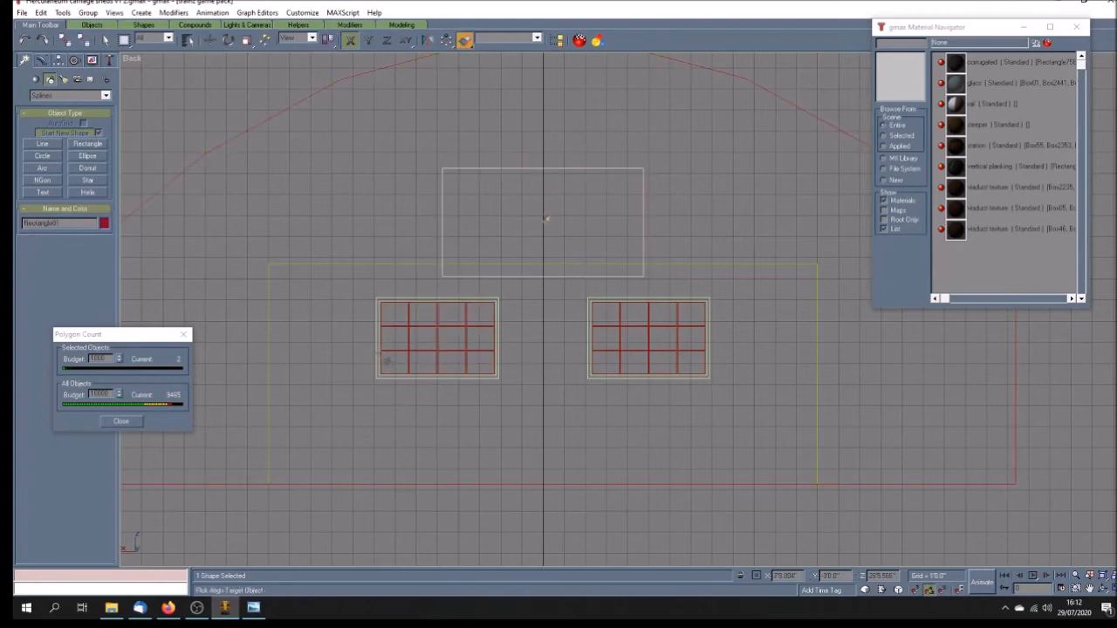
pyautogui.click(380, 358)
pyautogui.click(504, 234)
pyautogui.click(538, 235)
pyautogui.click(597, 235)
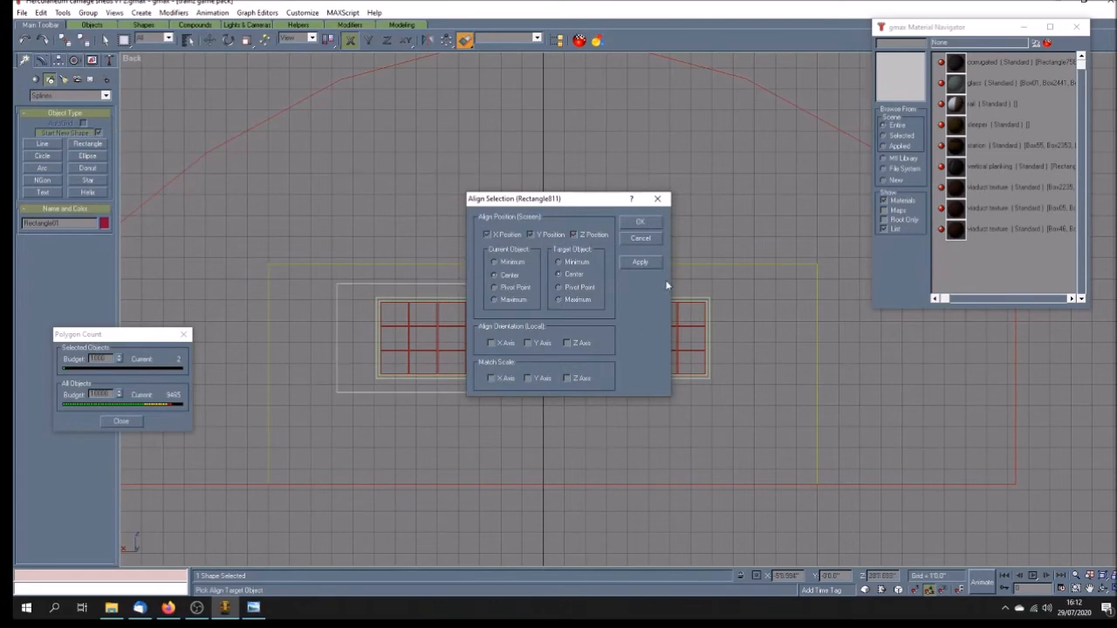
pyautogui.click(641, 224)
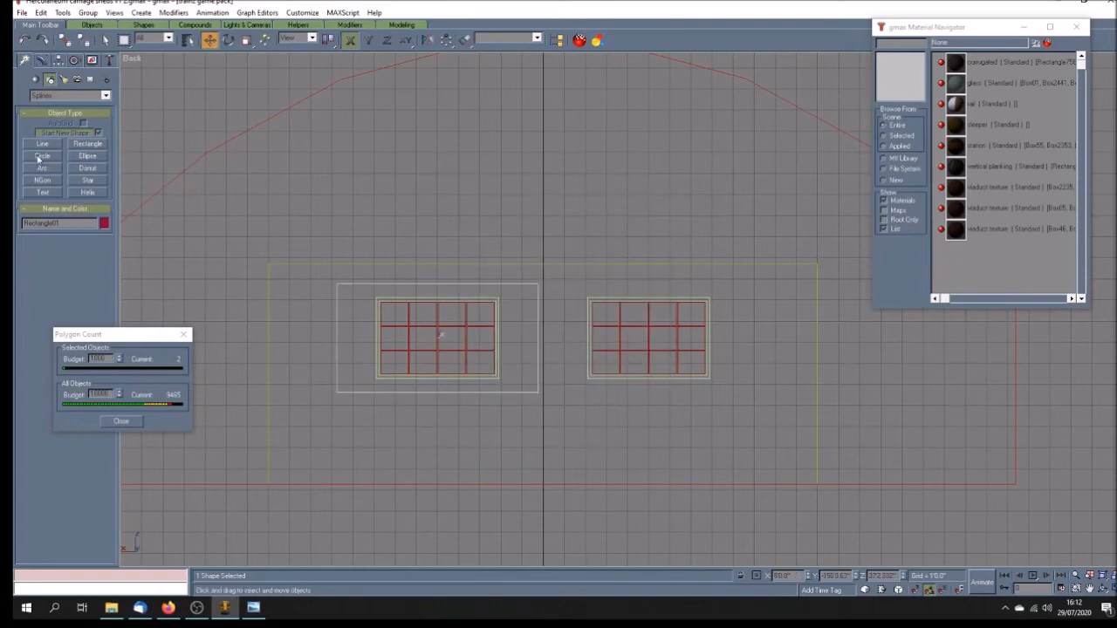
# - Set the rectangle's width to 5'10" as a rough match for the left window's frame
pyautogui.click(42, 60)
pyautogui.moveTo(99, 341); pyautogui.dragTo(81, 415)
pyautogui.moveTo(94, 330); pyautogui.dragTo(19, 325)
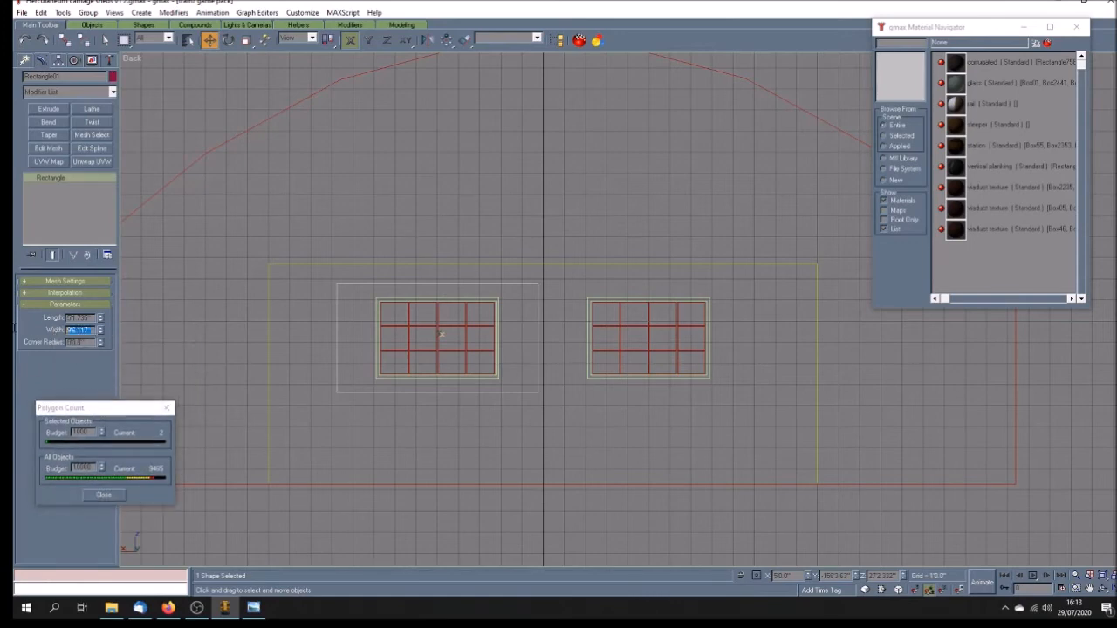
pyautogui.write('6')
pyautogui.press('Return')
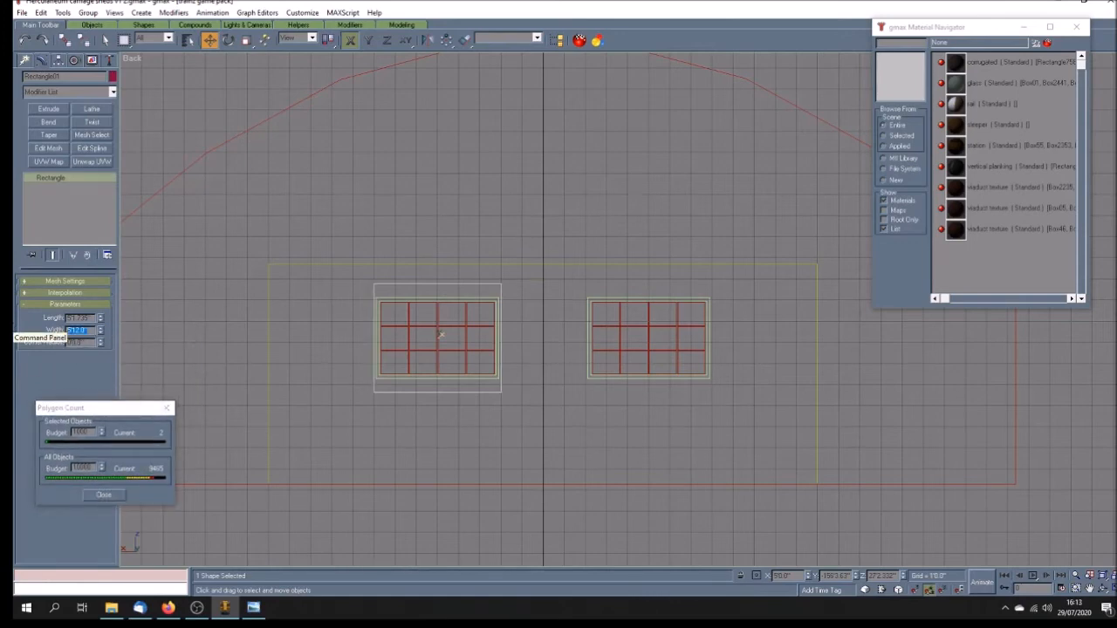
pyautogui.moveTo(89, 330); pyautogui.dragTo(76, 330)
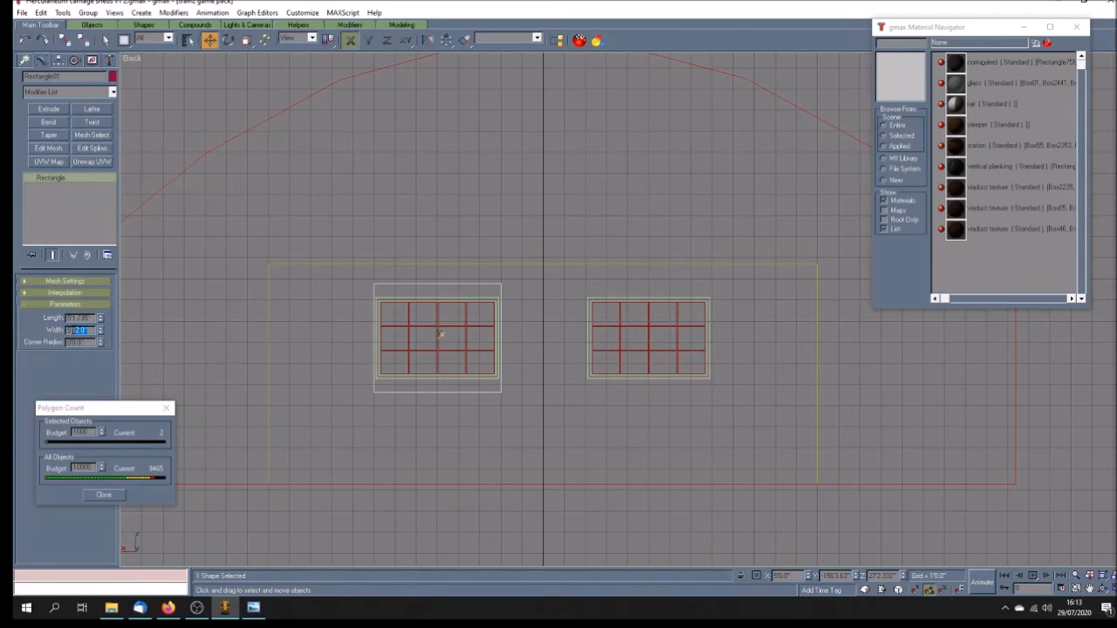
pyautogui.write('8')
pyautogui.press('Return')
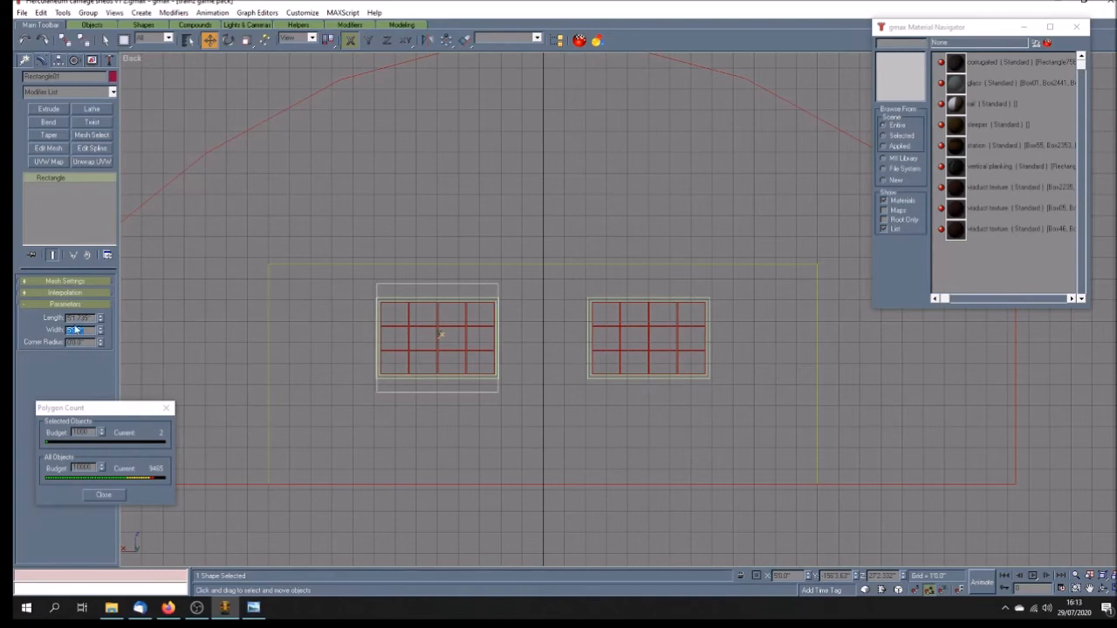
pyautogui.moveTo(72, 330); pyautogui.dragTo(86, 331)
pyautogui.press('Return')
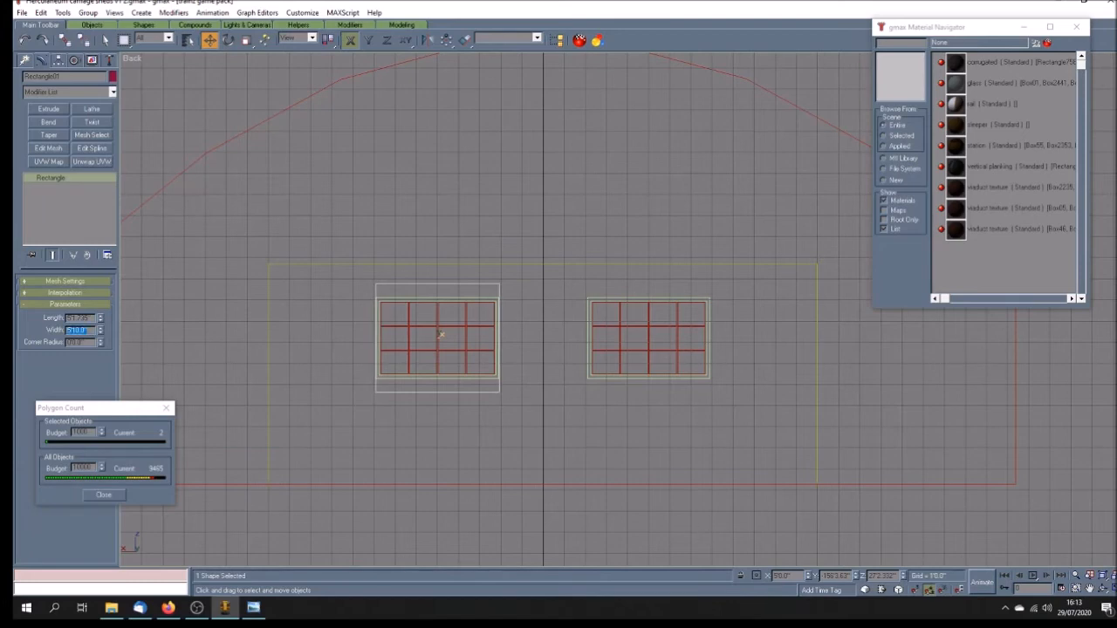
# - Refine the rectangle's width to 5'9.25" so its sides meet the outer edges of the window frame
pyautogui.click(1089, 590)
pyautogui.moveTo(406, 324); pyautogui.dragTo(498, 265)
pyautogui.scroll(5, 519, 267)
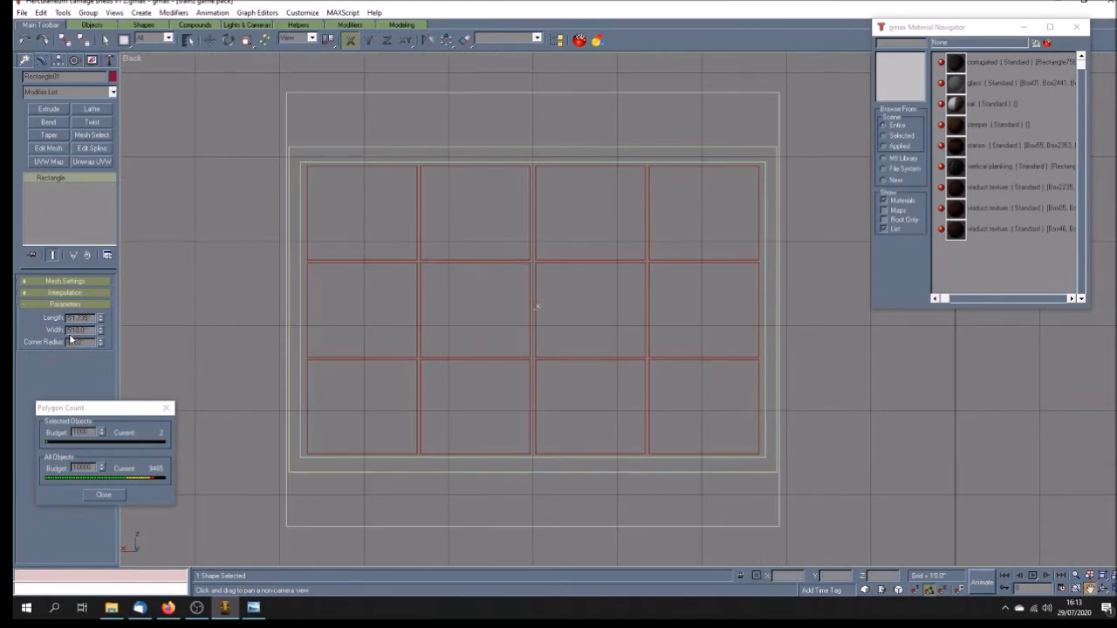
pyautogui.moveTo(70, 332); pyautogui.dragTo(112, 332)
pyautogui.write('25')
pyautogui.press('Return')
pyautogui.moveTo(77, 331); pyautogui.dragTo(97, 335)
pyautogui.write('5')
pyautogui.press('Return')
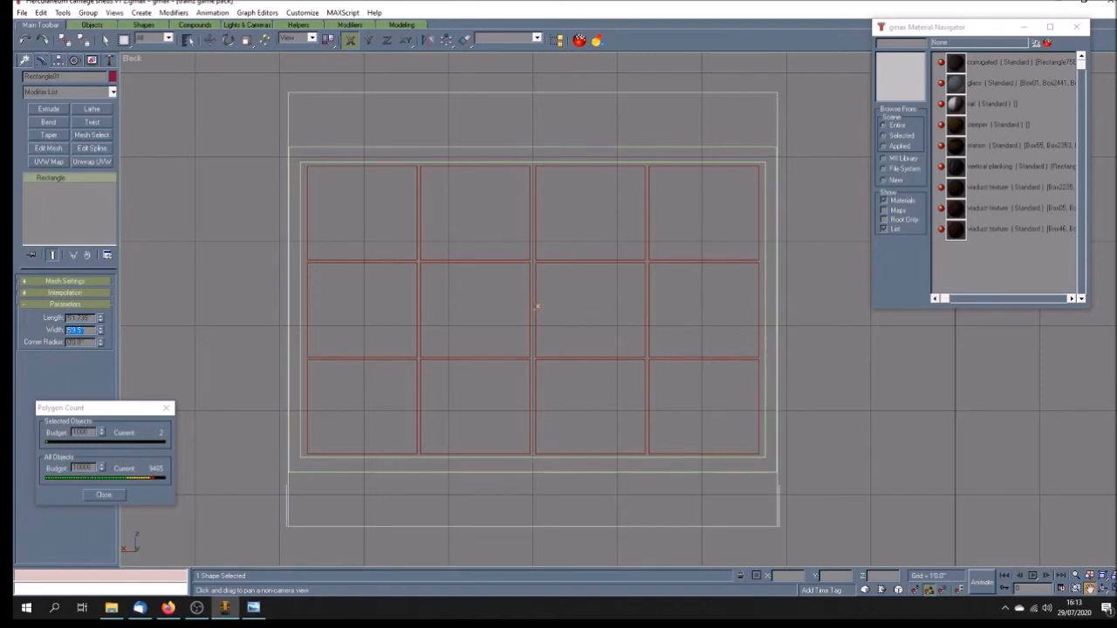
pyautogui.click(79, 331)
pyautogui.press('Return')
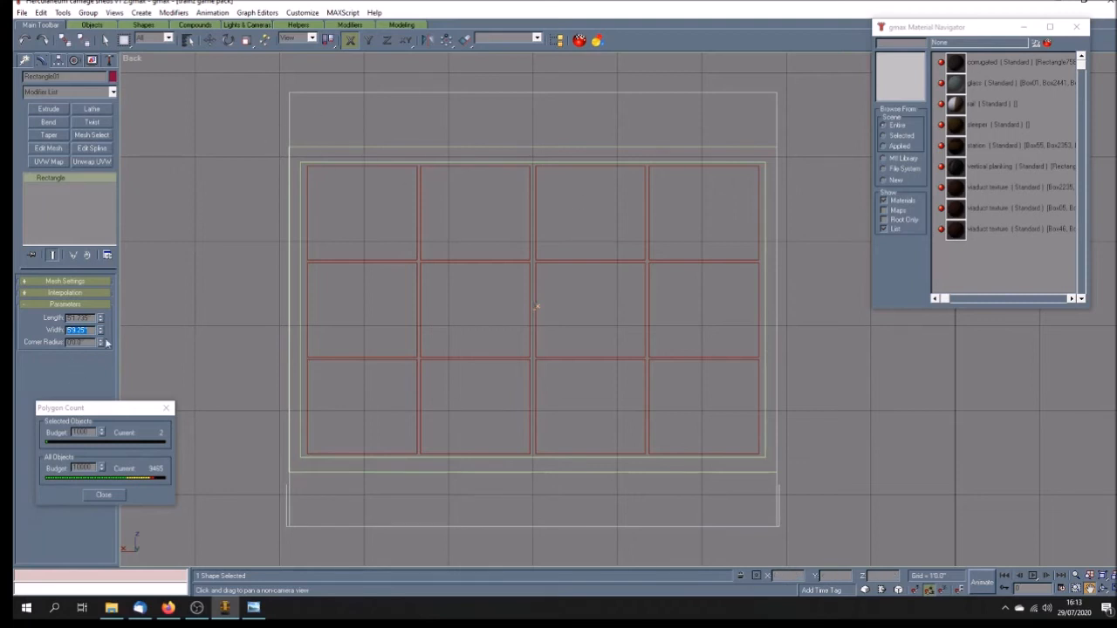
# - Set the rectangle's length to 3'10" to match the height of the window frame
pyautogui.click(91, 318)
pyautogui.write("4'")
pyautogui.press('Return')
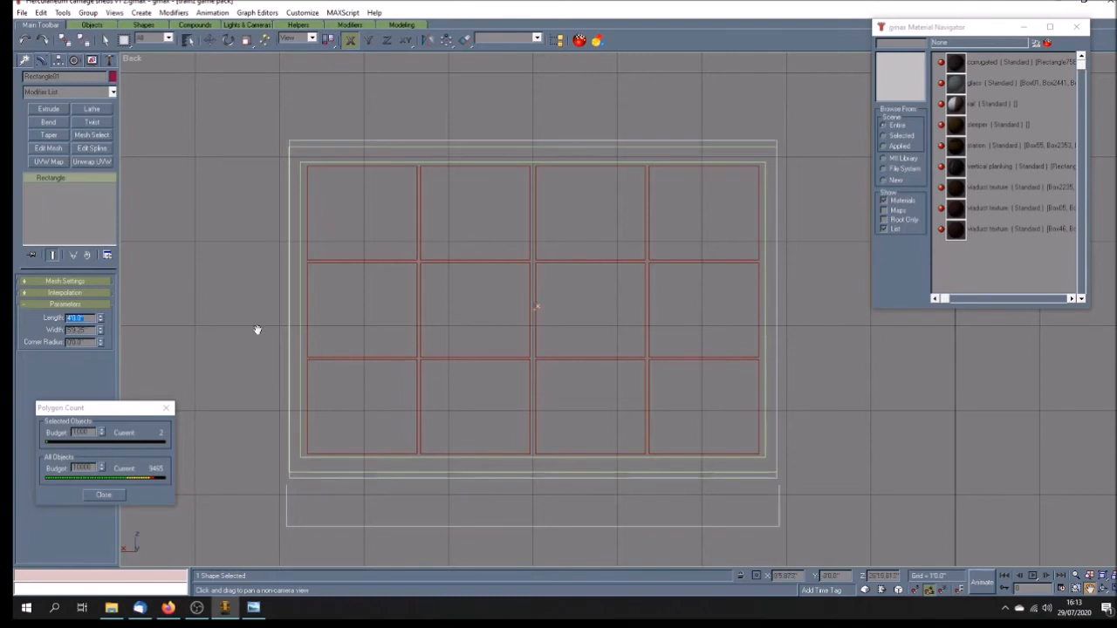
pyautogui.click(77, 318)
pyautogui.write('3')
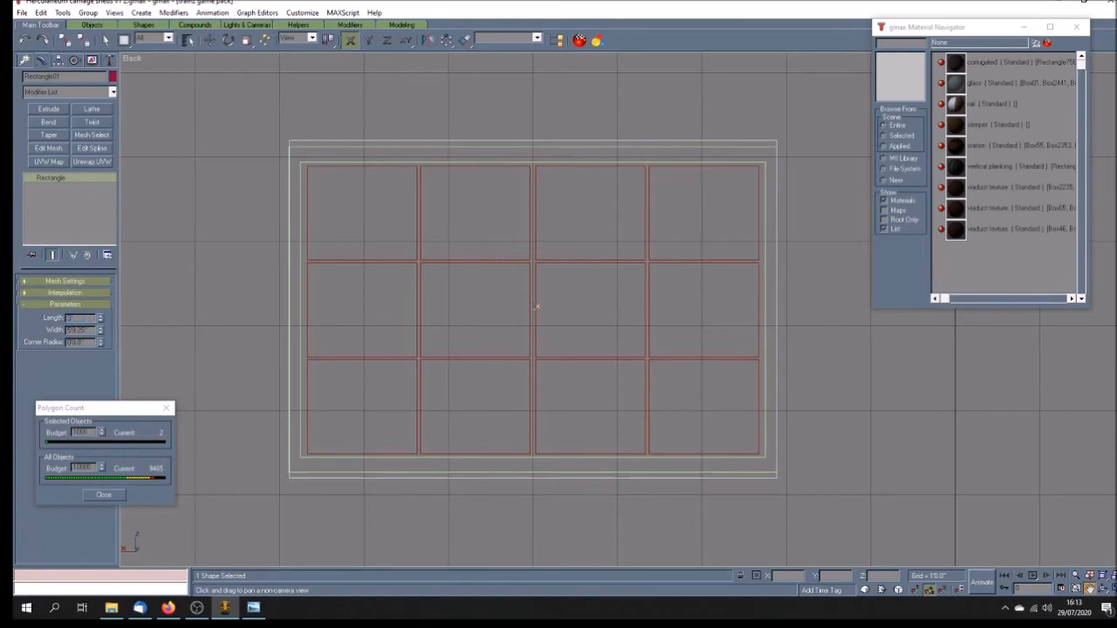
pyautogui.press('Return')
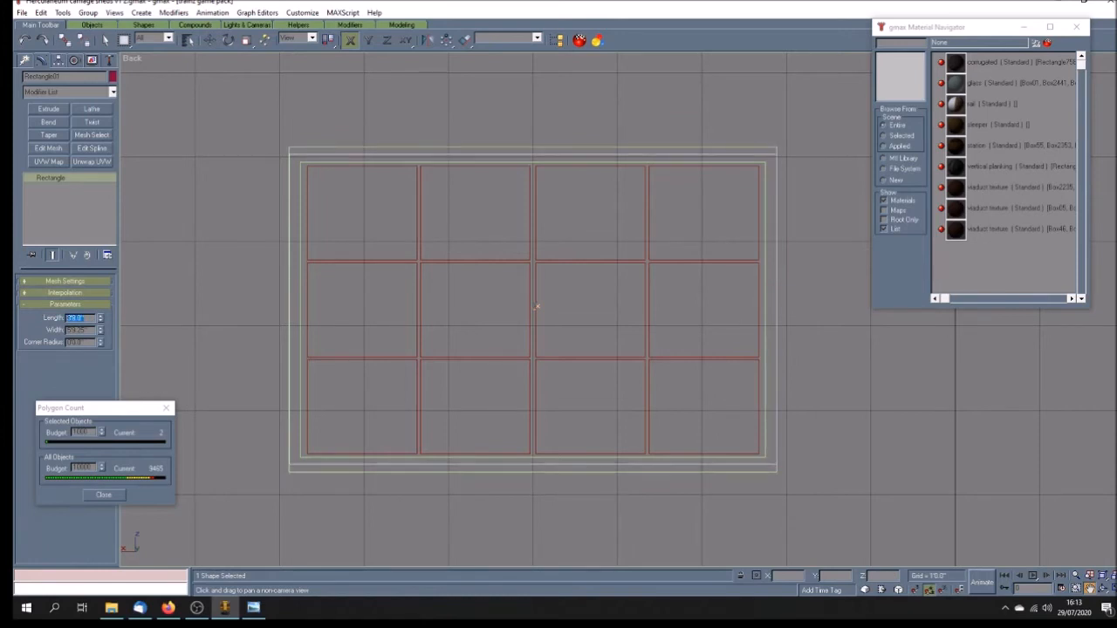
pyautogui.write('9')
pyautogui.press('Return')
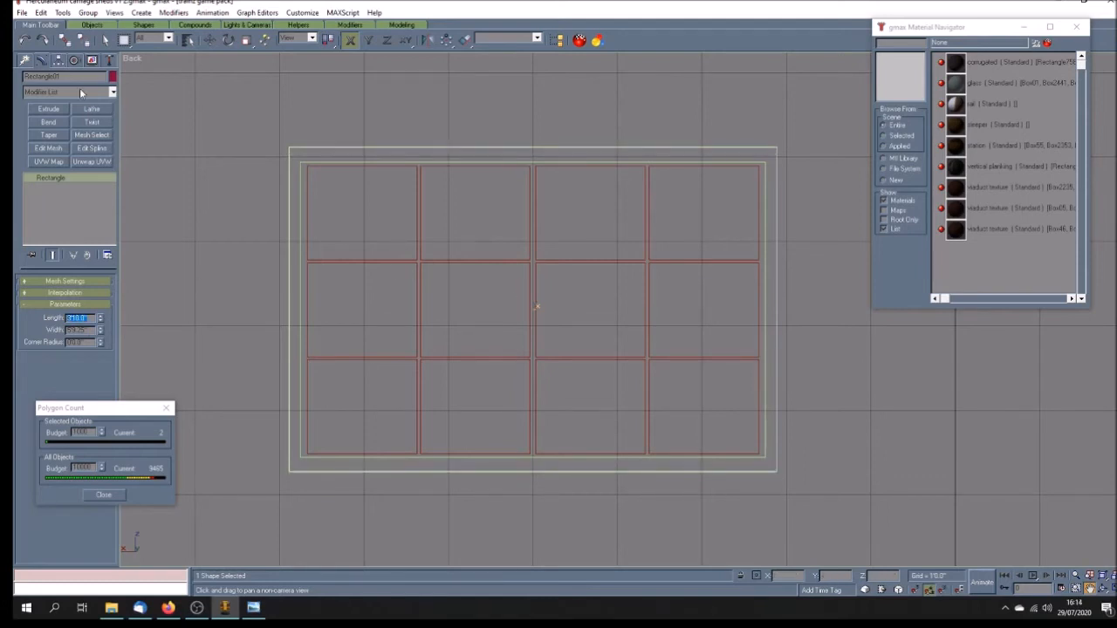
# - Clone the fitted rectangle and place the clone over the right window at X -5'0"
pyautogui.click(58, 60)
pyautogui.click(89, 133)
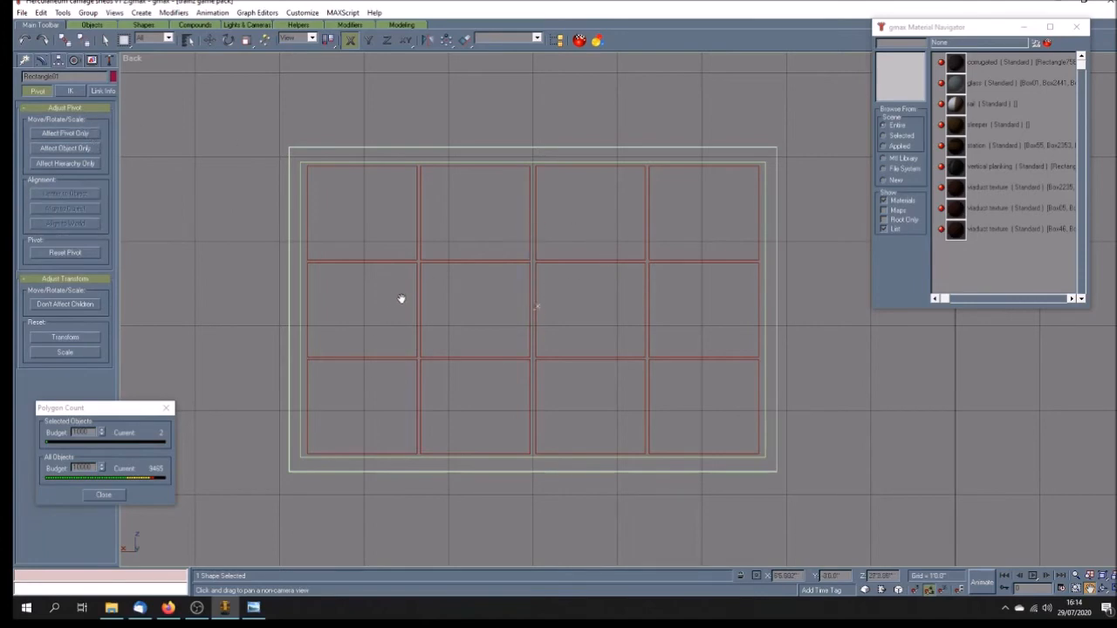
pyautogui.scroll(-5, 391, 293)
pyautogui.click(209, 40)
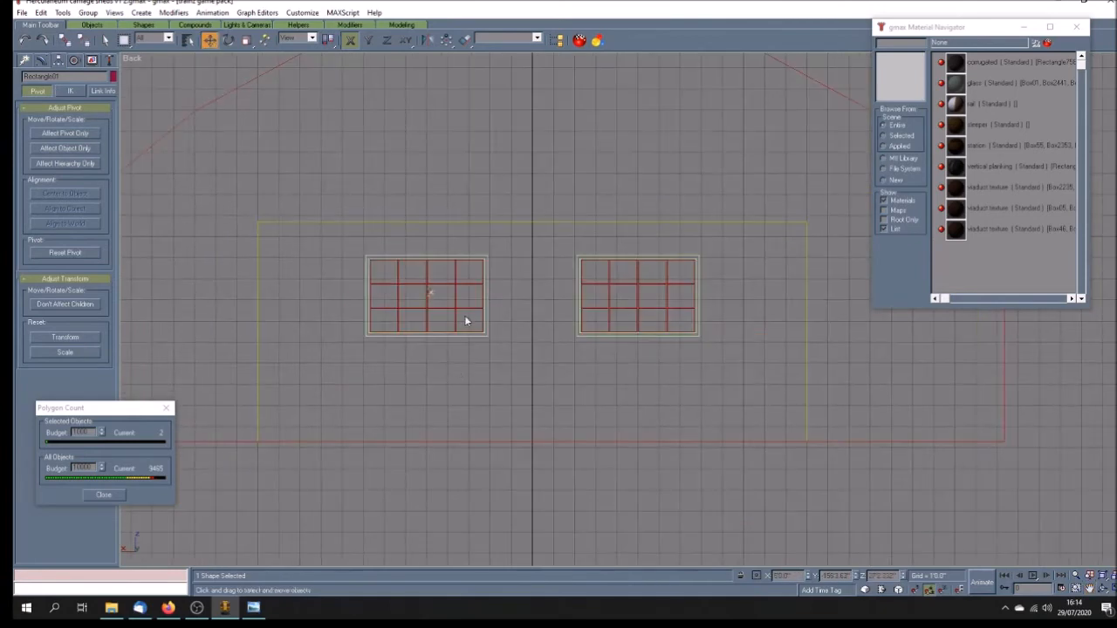
pyautogui.click(41, 12)
pyautogui.click(90, 101)
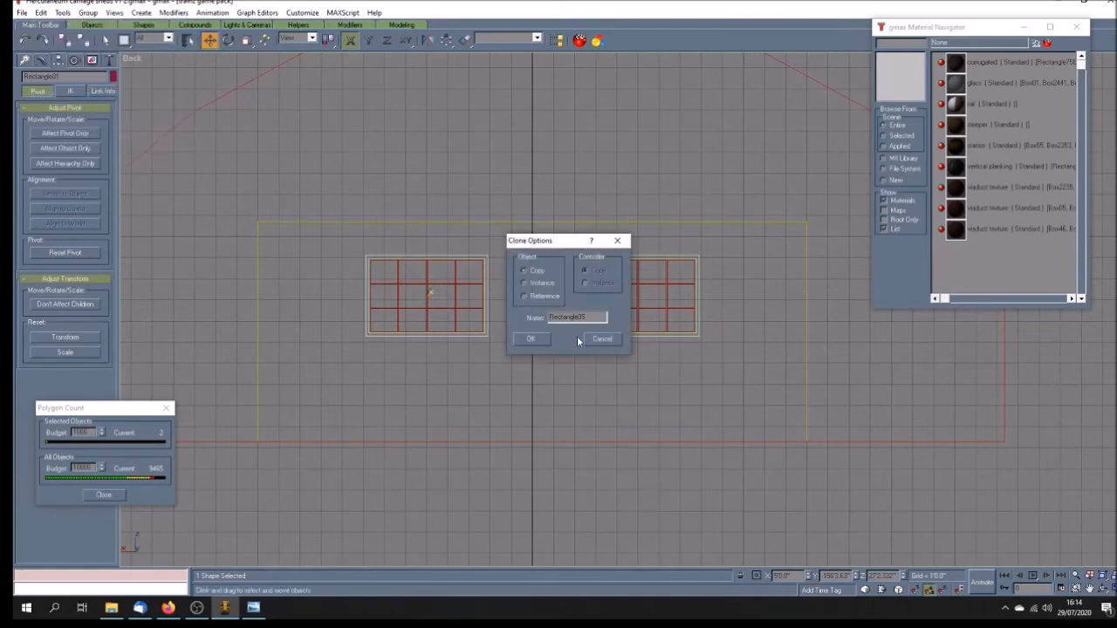
pyautogui.click(532, 340)
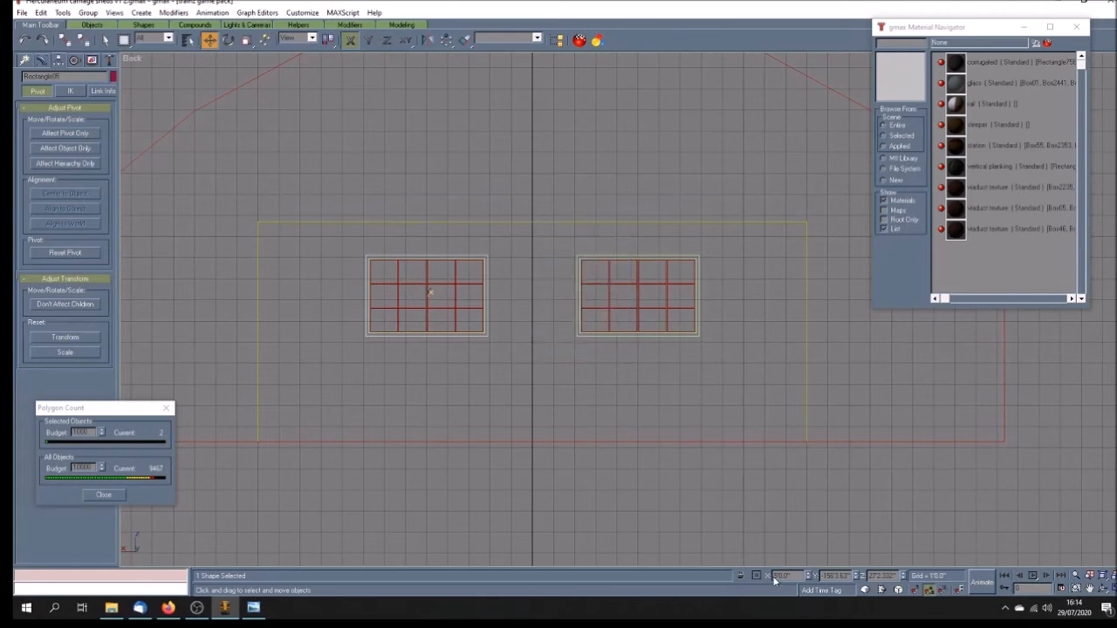
pyautogui.write('-')
pyautogui.press('Return')
# - In the Perspective view, align the cloned rectangle centre to centre with the red arch outline in Y position only
pyautogui.click(1110, 588)
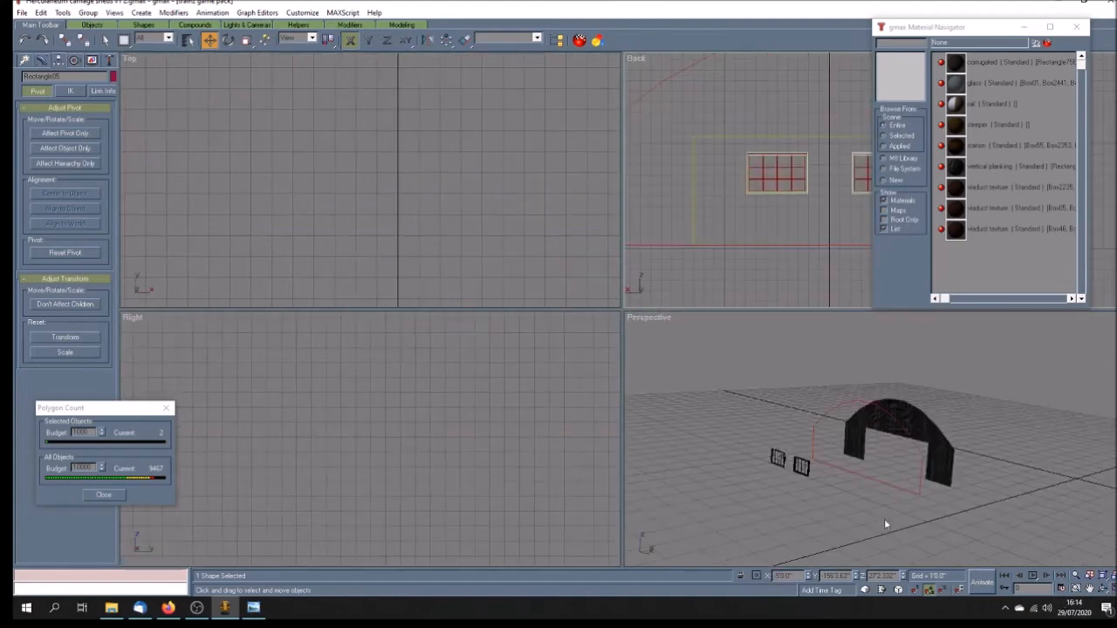
pyautogui.click(1090, 589)
pyautogui.moveTo(825, 485); pyautogui.dragTo(801, 479)
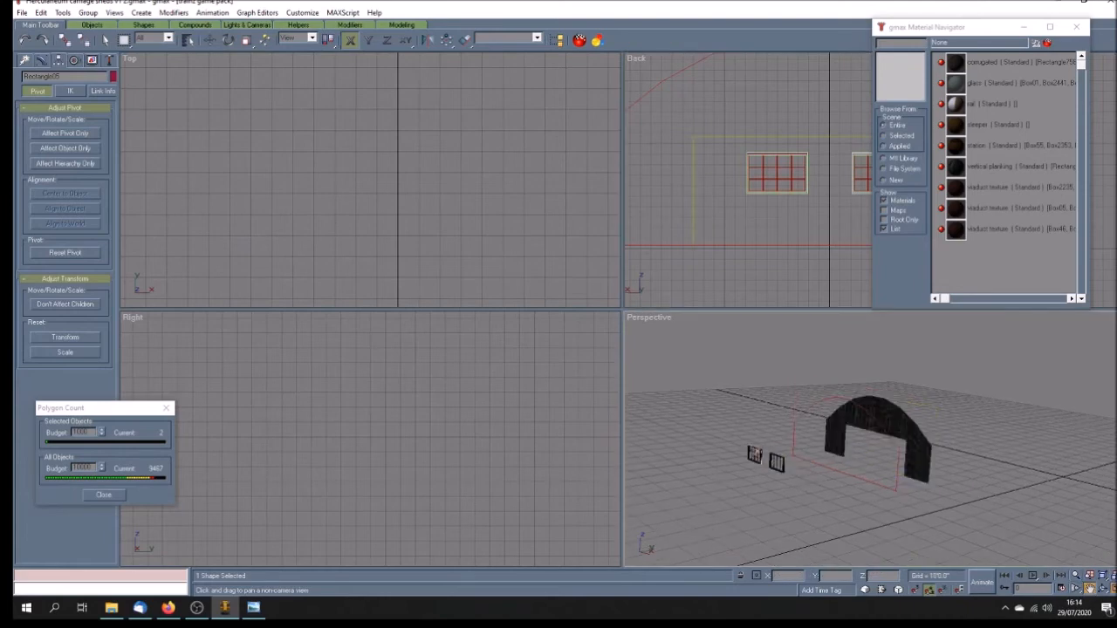
pyautogui.click(1110, 588)
pyautogui.moveTo(655, 439); pyautogui.dragTo(603, 439)
pyautogui.moveTo(425, 375); pyautogui.dragTo(400, 378)
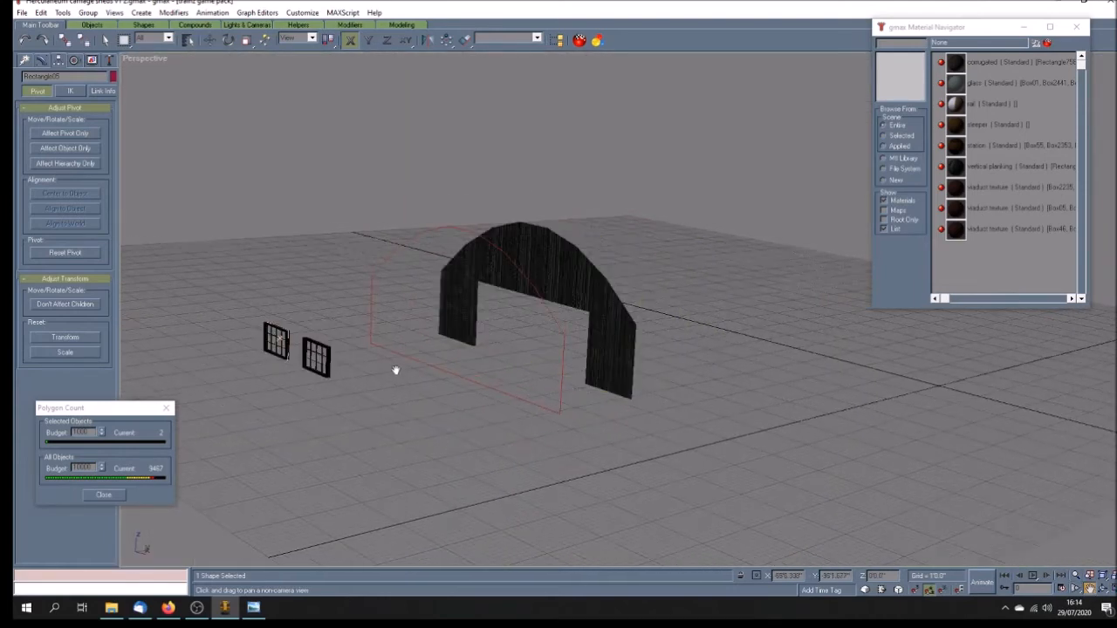
pyautogui.click(464, 40)
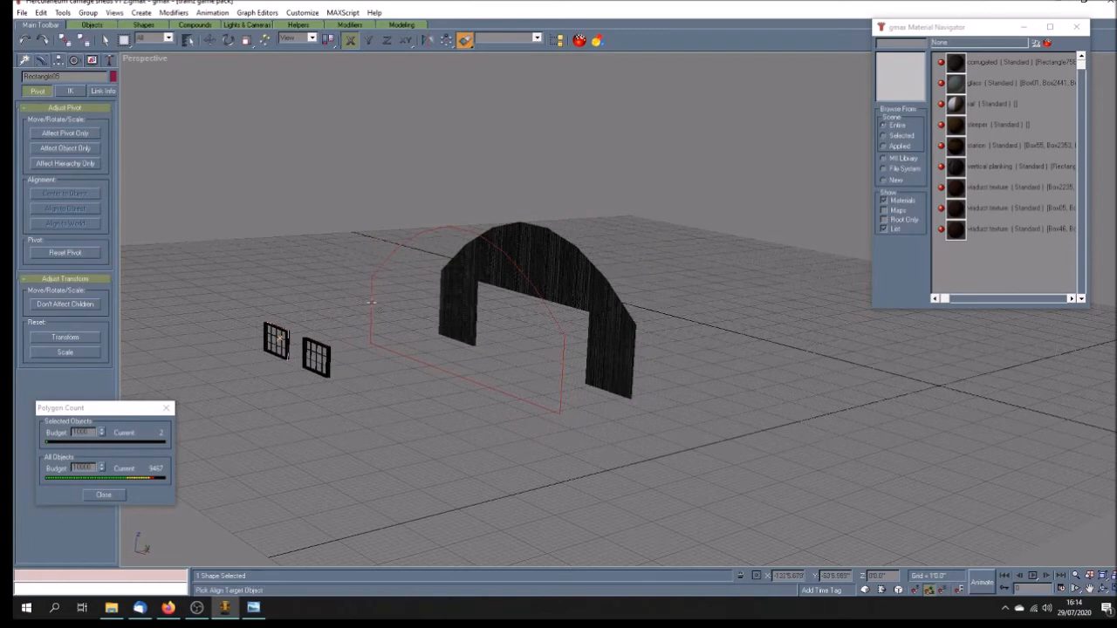
pyautogui.click(372, 306)
pyautogui.moveTo(567, 198); pyautogui.dragTo(774, 203)
pyautogui.click(756, 239)
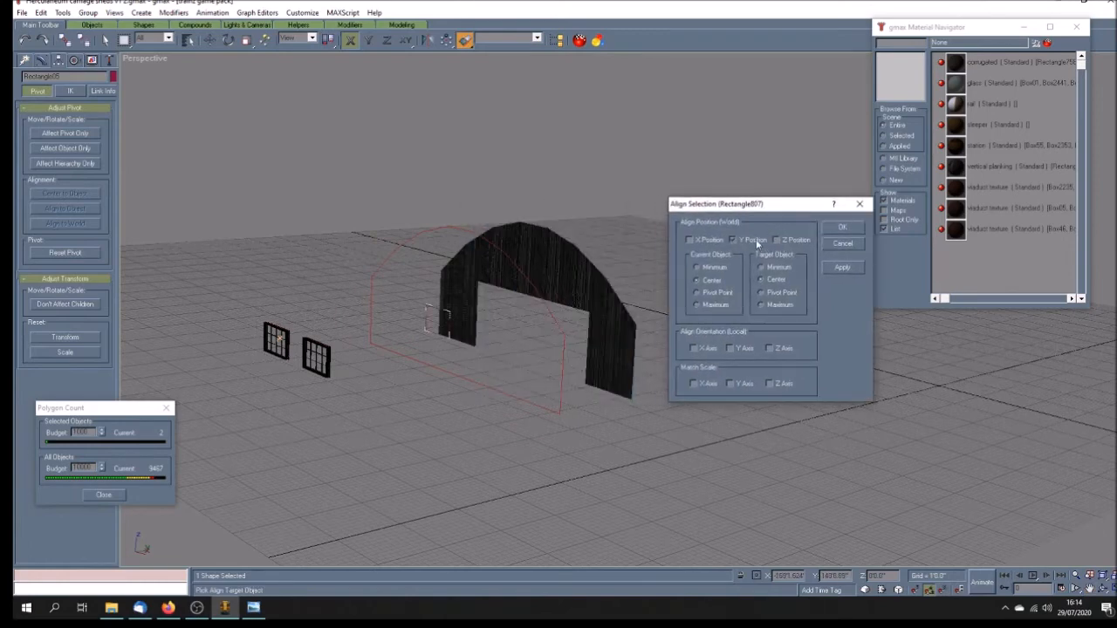
pyautogui.click(842, 229)
# - Align the original rectangle around the other window with the red arch outline in Y position only
pyautogui.click(329, 356)
pyautogui.click(465, 40)
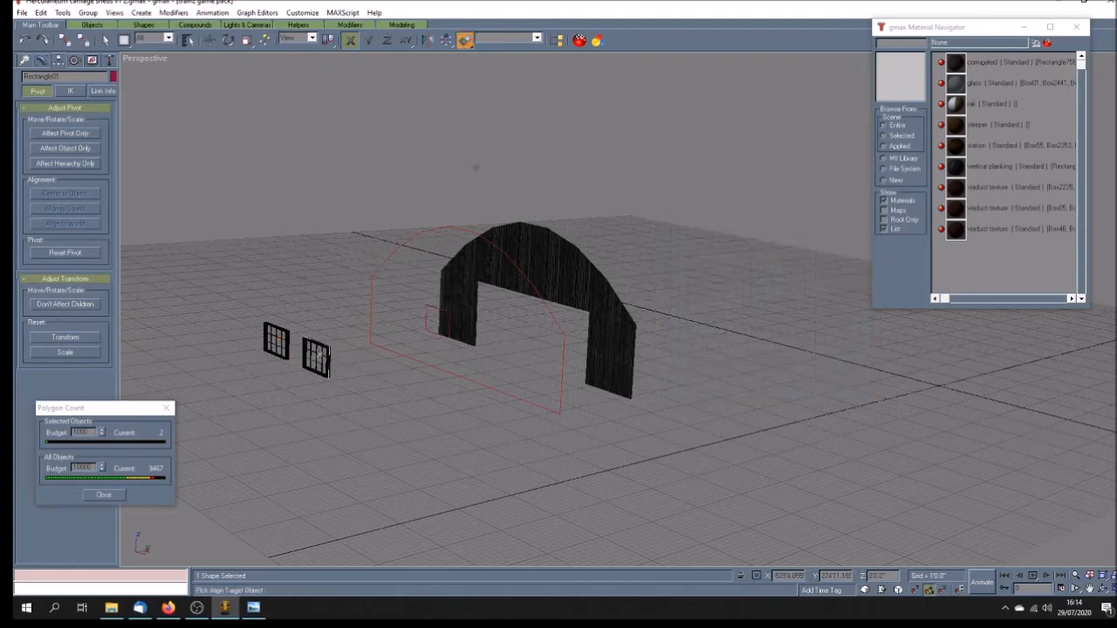
pyautogui.click(491, 387)
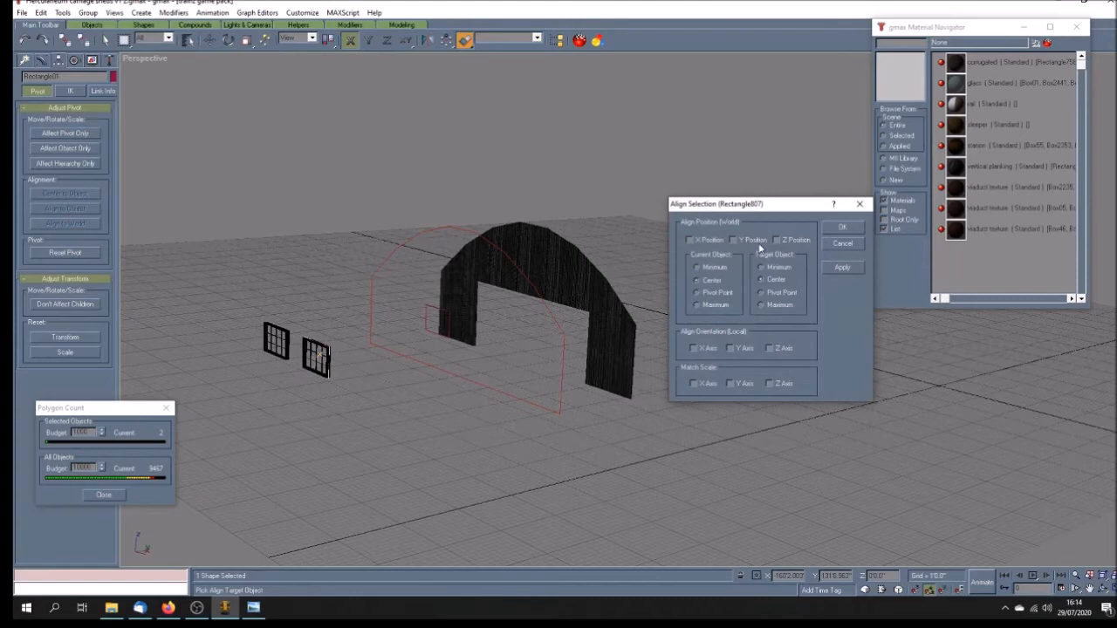
pyautogui.click(842, 228)
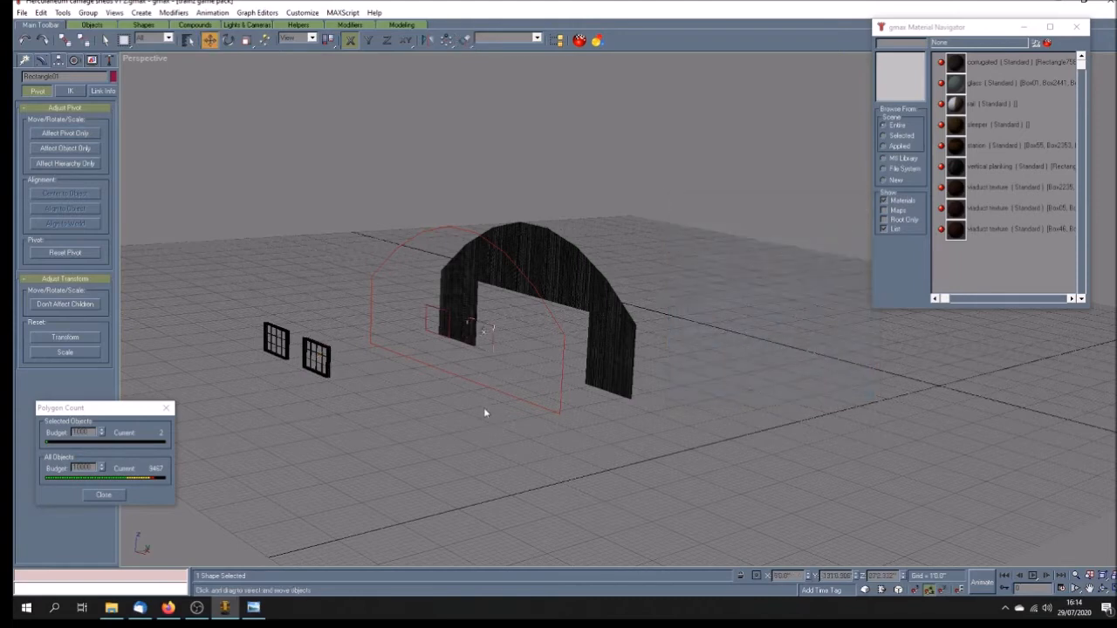
# - Change the arch outline's object colour from the palette to dark blue
pyautogui.click(432, 366)
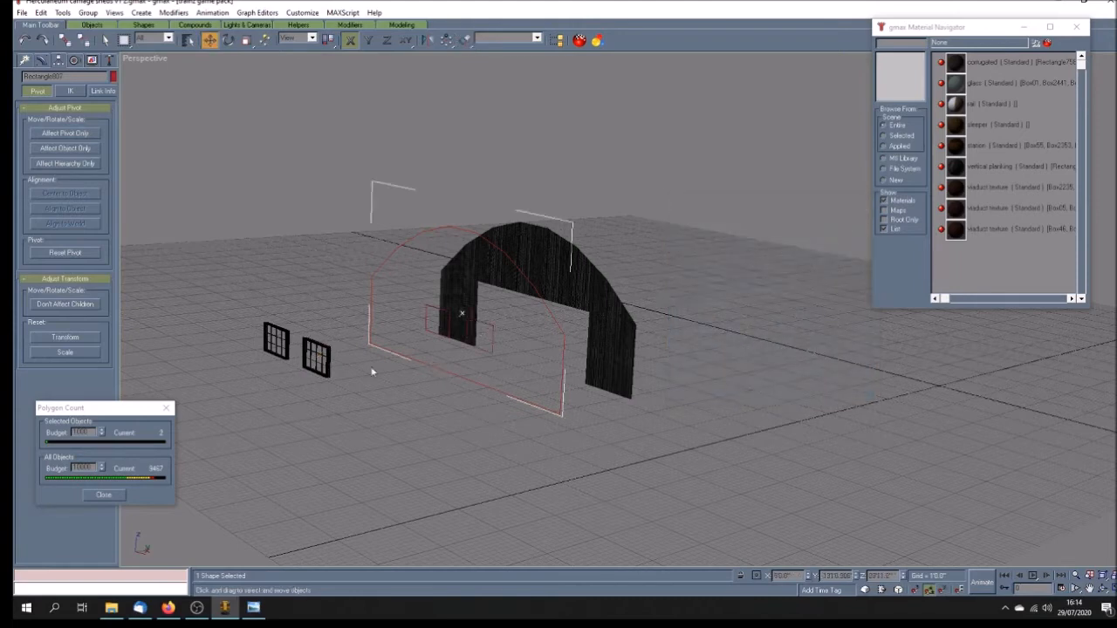
pyautogui.click(113, 78)
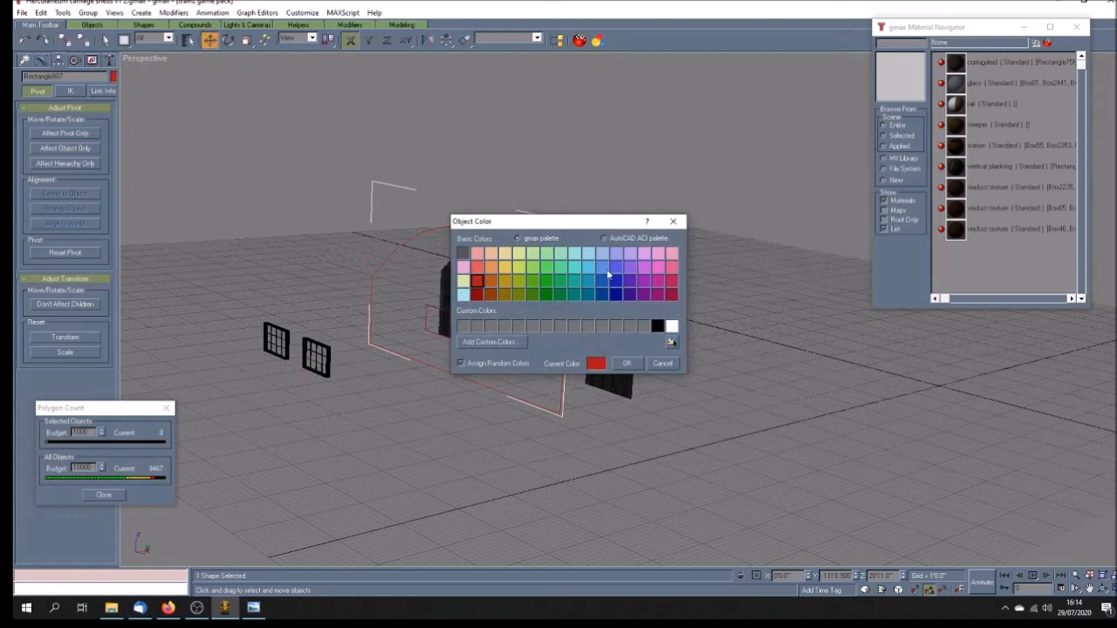
pyautogui.click(603, 294)
pyautogui.click(673, 221)
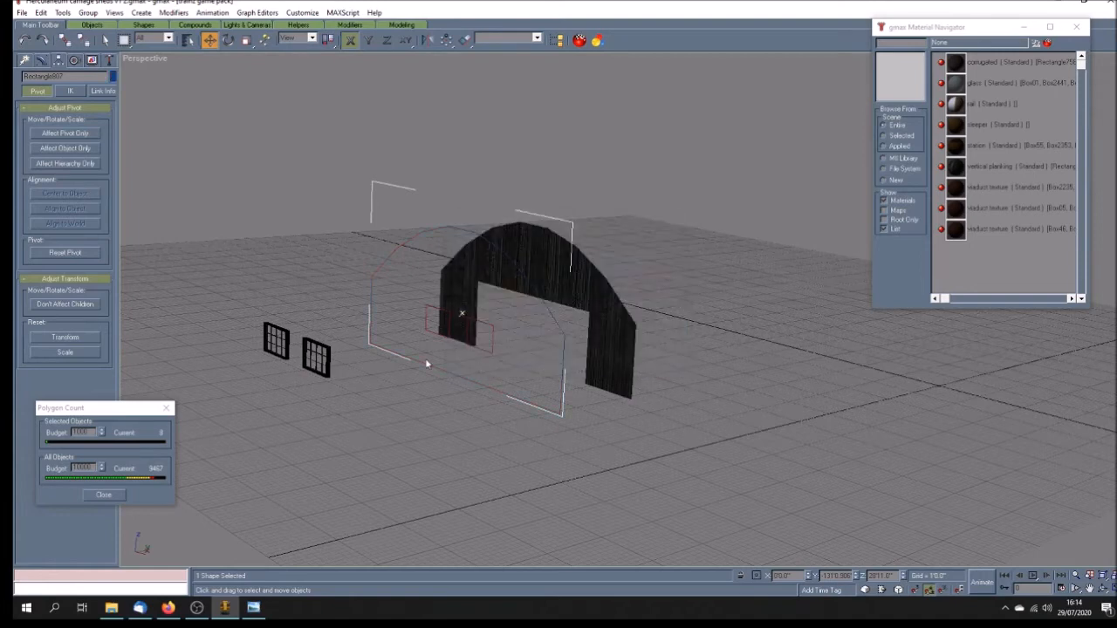
# - Attach both window rectangles to the arch outline and extrude the combined spline into an end wall with two openings
pyautogui.click(26, 61)
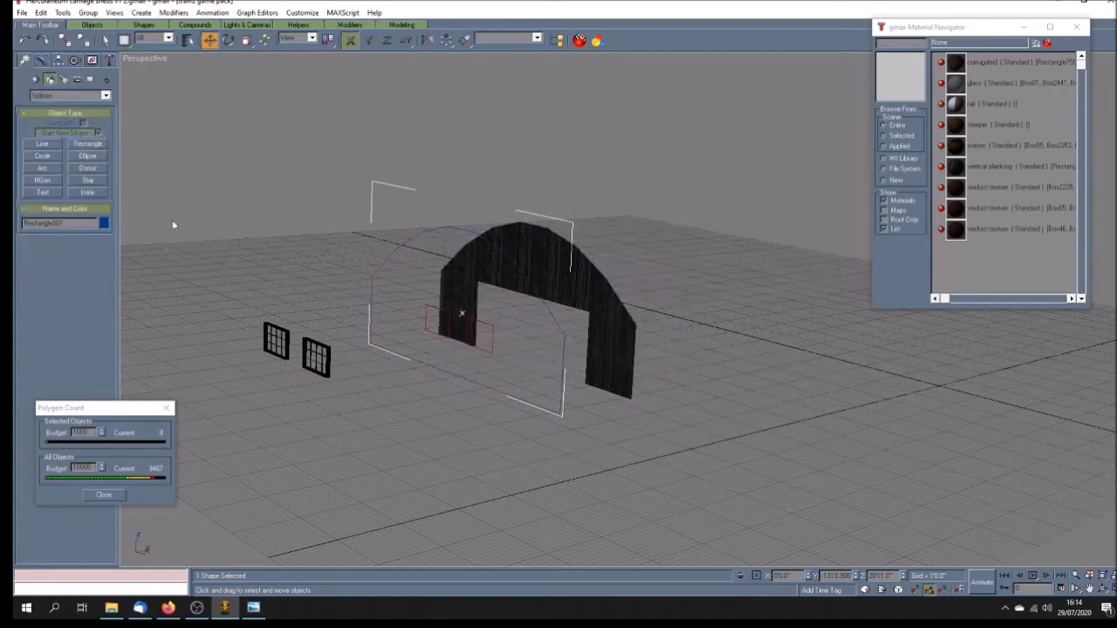
pyautogui.click(41, 60)
pyautogui.moveTo(90, 410); pyautogui.dragTo(116, 417)
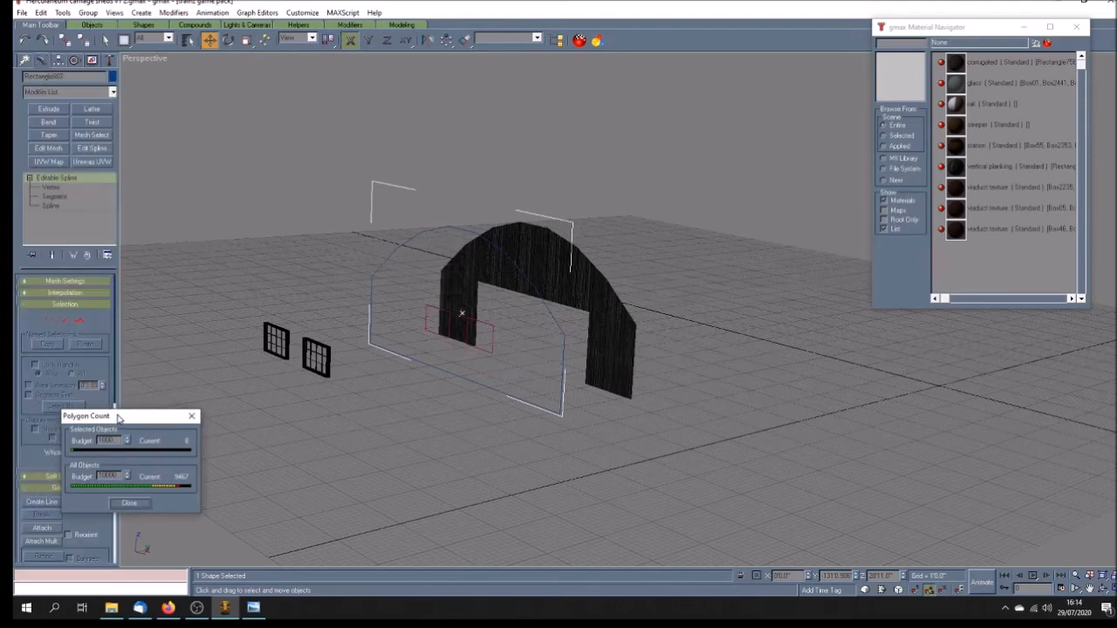
pyautogui.click(40, 529)
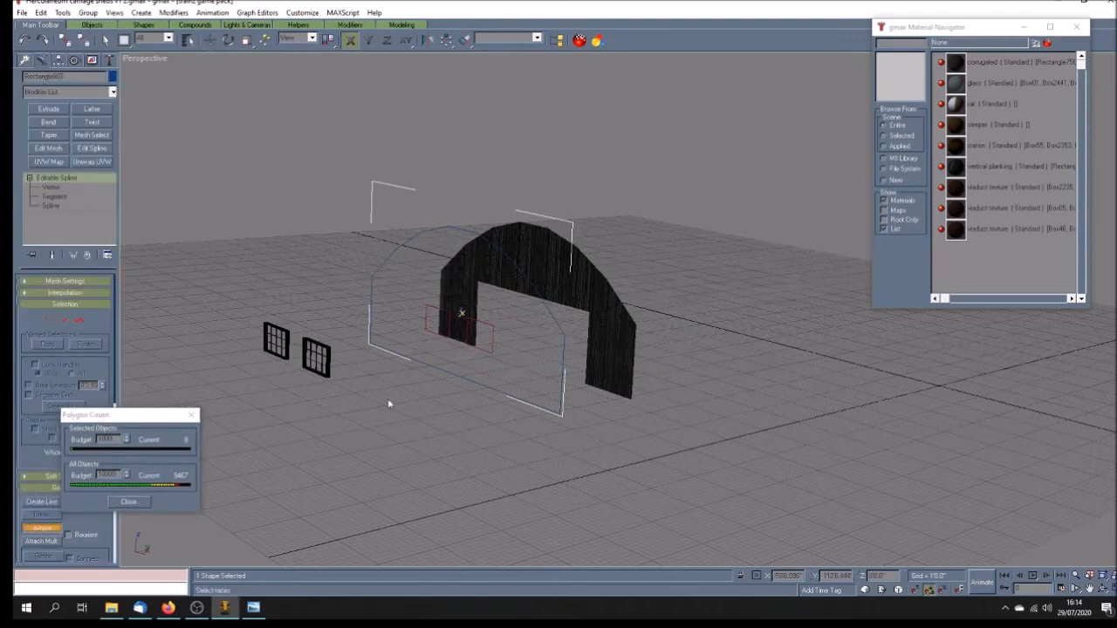
pyautogui.click(493, 342)
pyautogui.click(58, 531)
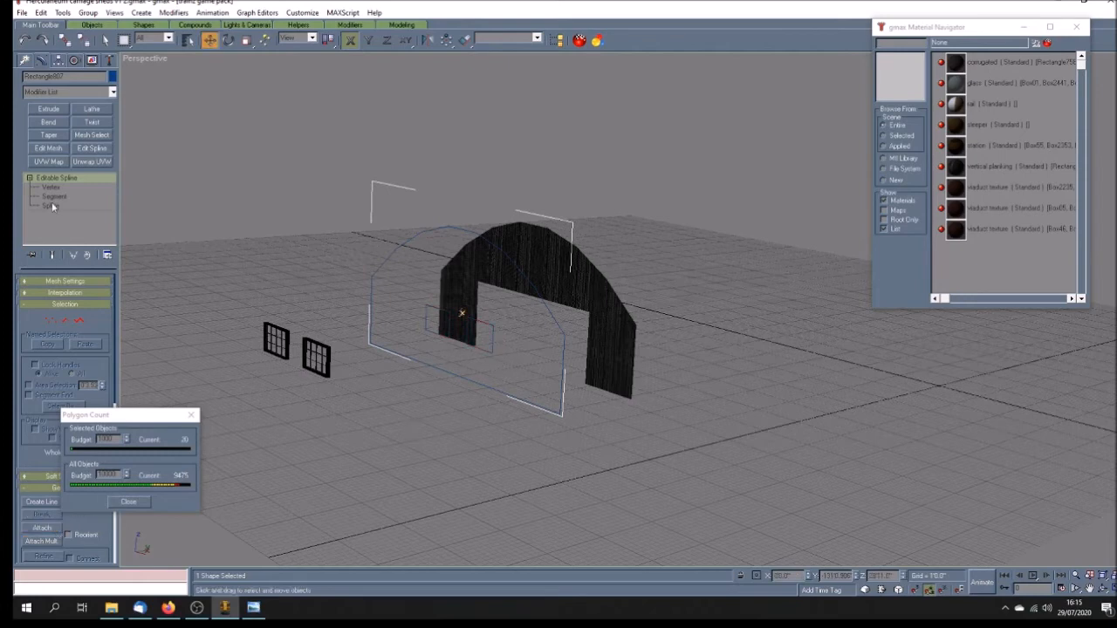
pyautogui.click(60, 111)
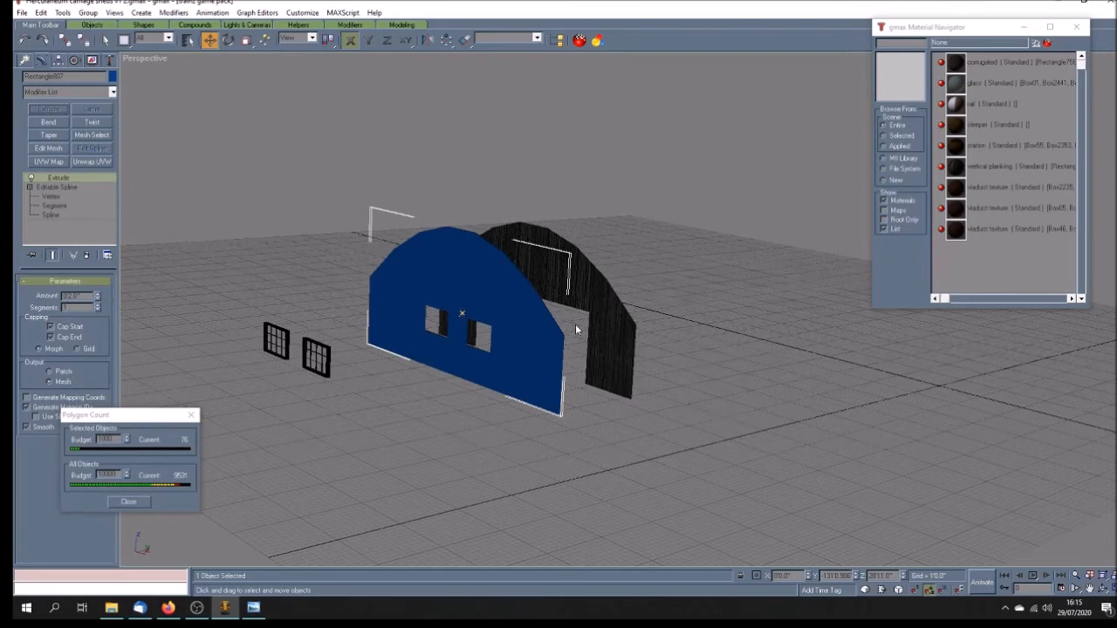
# - Move the dark-blue end wall along Y up to the planked archway gable
pyautogui.click(610, 365)
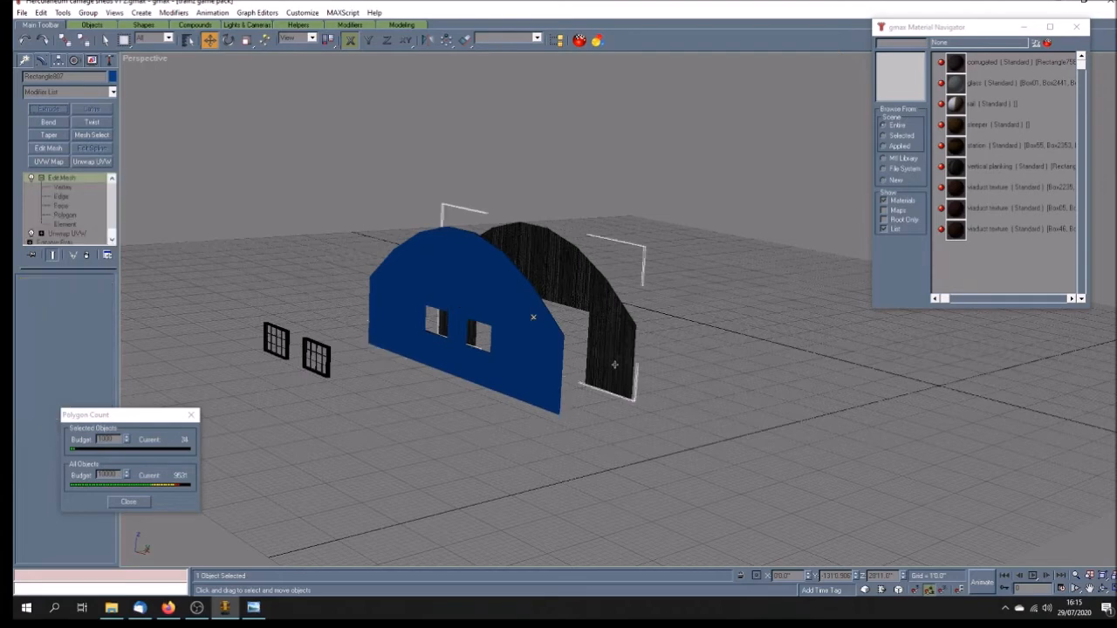
pyautogui.click(112, 239)
pyautogui.click(112, 195)
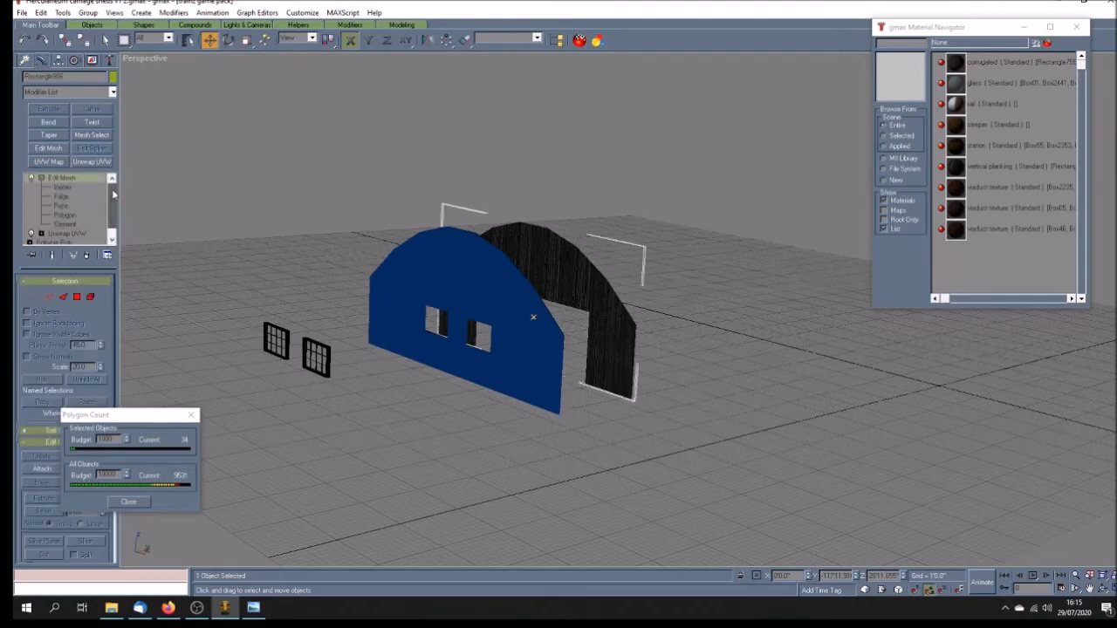
pyautogui.click(677, 390)
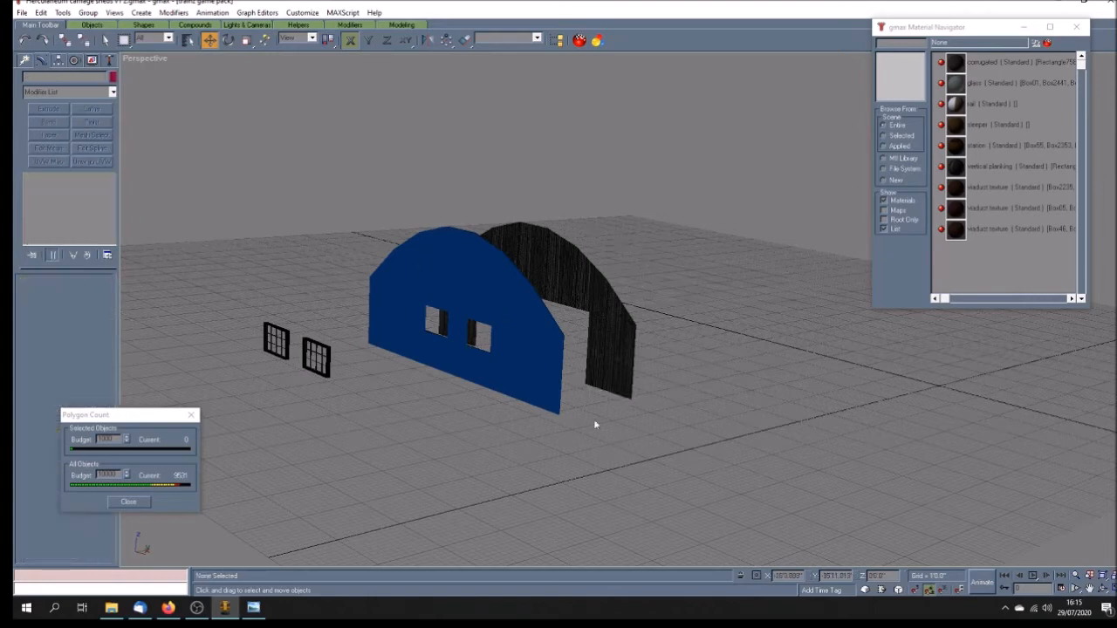
pyautogui.click(540, 385)
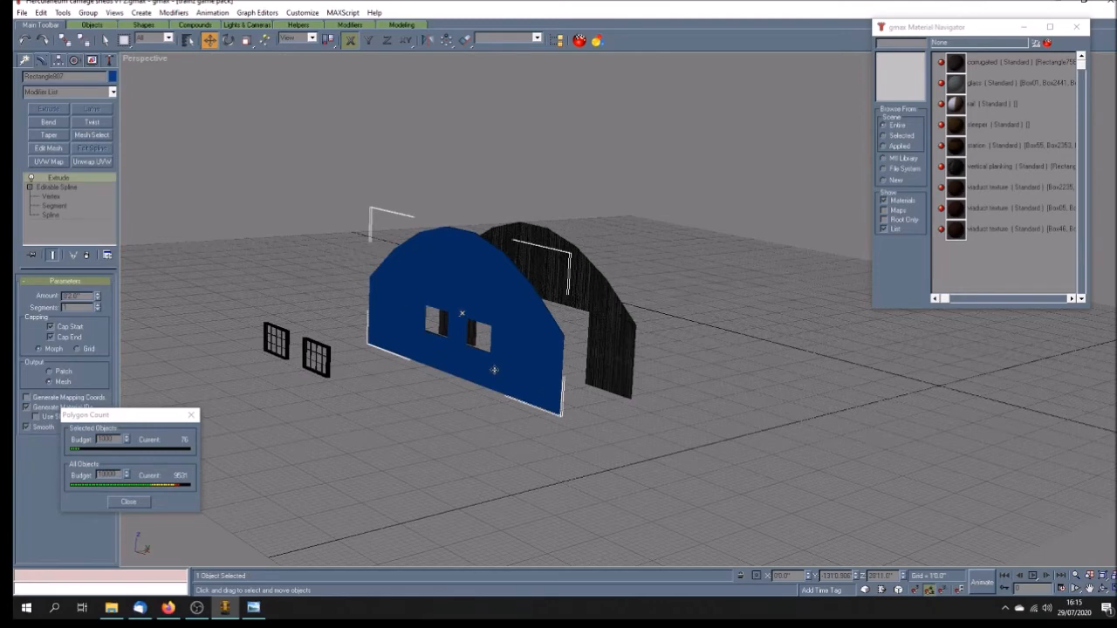
pyautogui.press('F3')
pyautogui.keyDown('alt'); pyautogui.moveTo(459, 344); pyautogui.dragTo(522, 336, button='middle'); pyautogui.keyUp('alt')
pyautogui.press('F3')
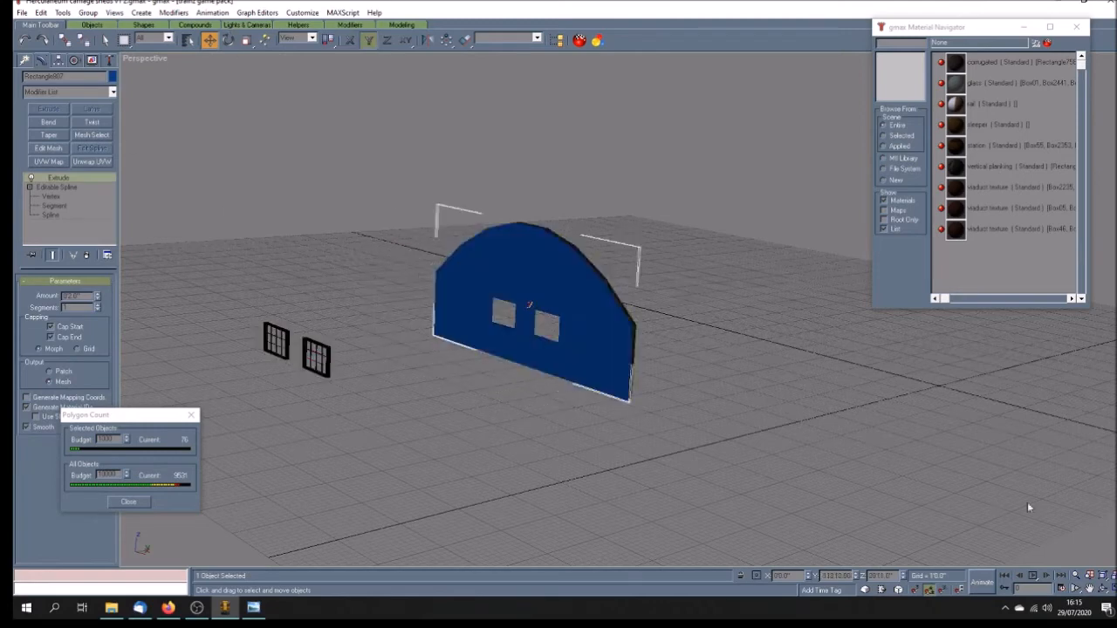
# - Examine the end wall's alignment and spacing relative to the archway gable edge-on in the Right view
pyautogui.click(1113, 588)
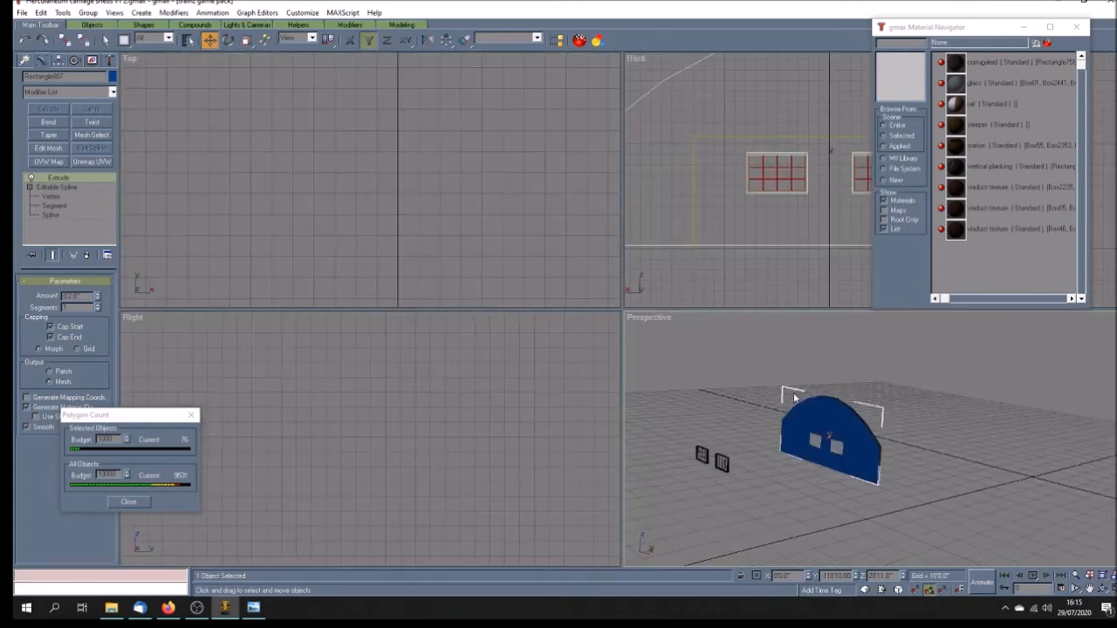
pyautogui.click(1089, 589)
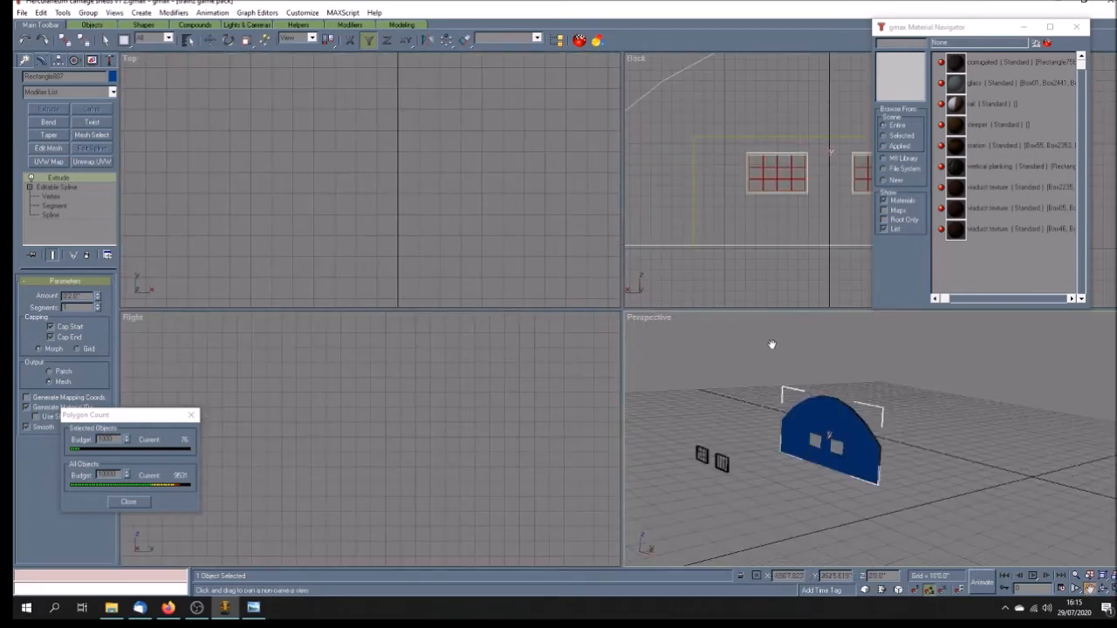
pyautogui.moveTo(726, 213); pyautogui.dragTo(743, 210)
pyautogui.moveTo(448, 386); pyautogui.dragTo(394, 404)
pyautogui.scroll(-5, 412, 384)
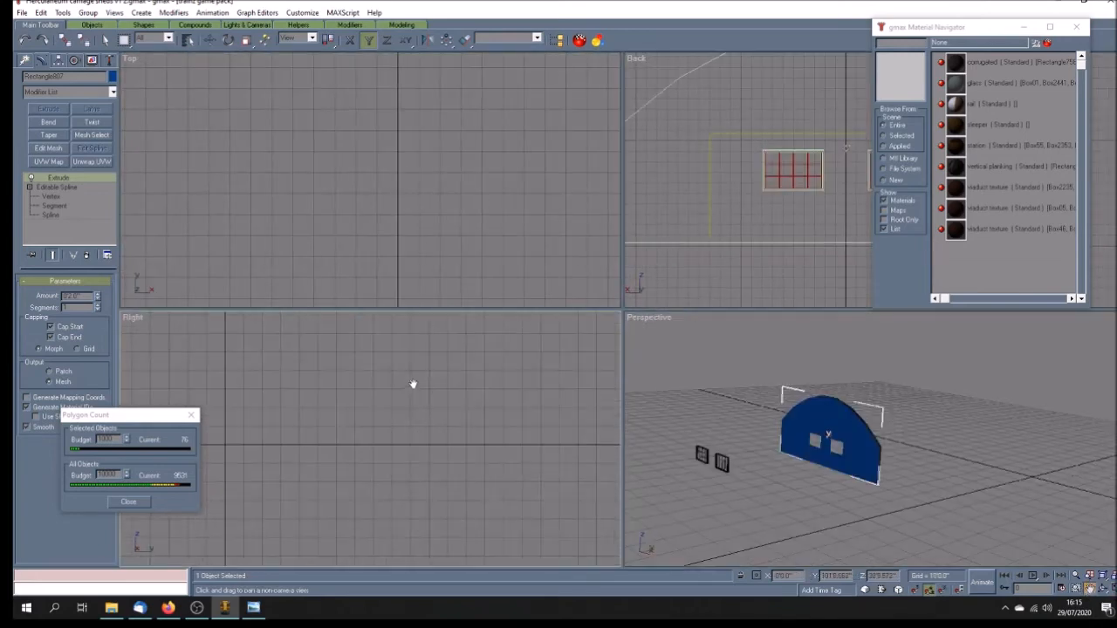
pyautogui.scroll(6, 373, 382)
pyautogui.scroll(7, 564, 373)
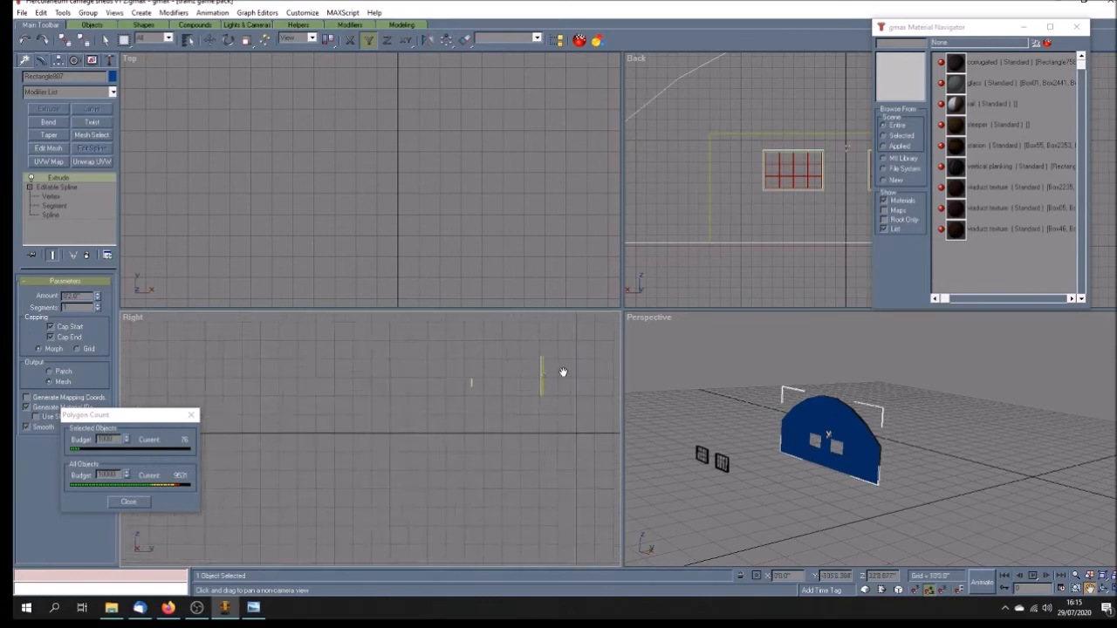
pyautogui.scroll(3, 546, 369)
pyautogui.scroll(-5, 474, 381)
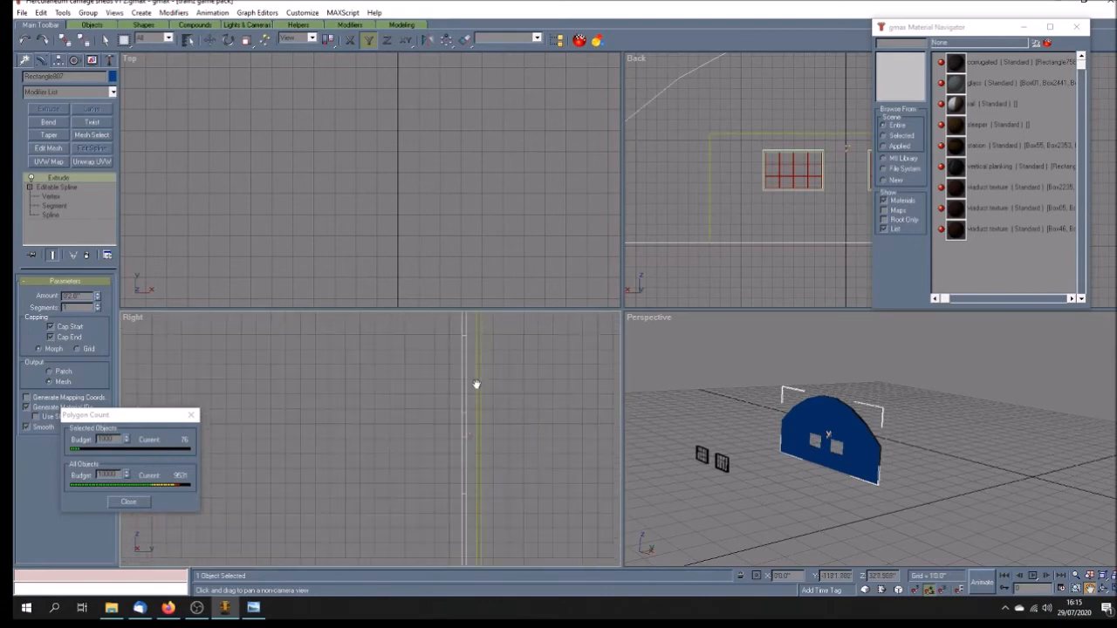
pyautogui.scroll(4, 475, 384)
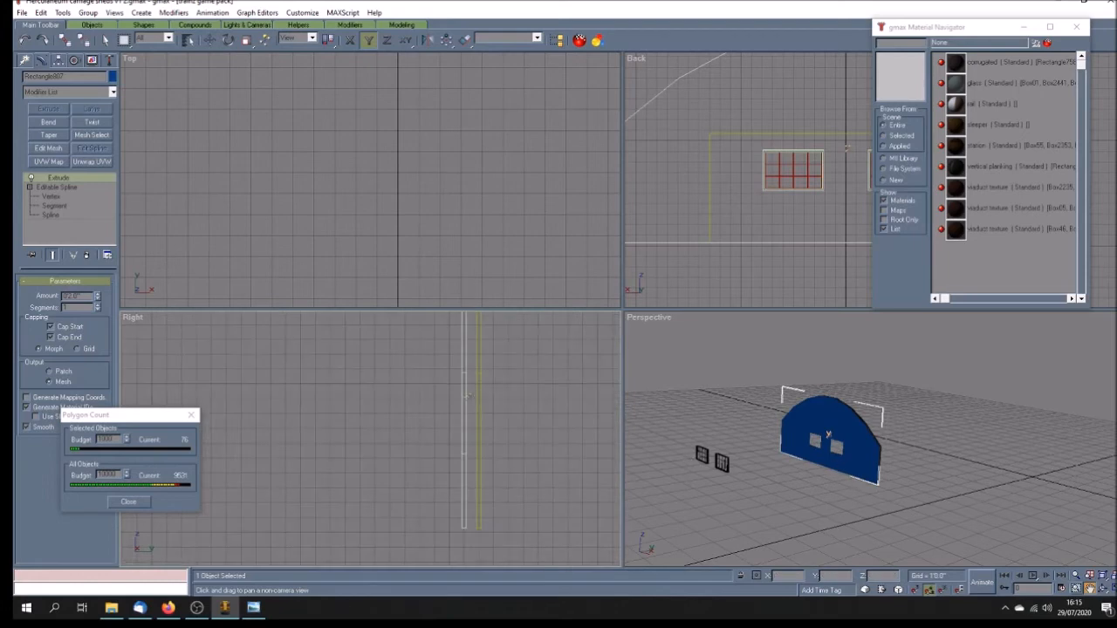
pyautogui.click(1087, 590)
# - Move the end wall along Y away from the archway gable and apply the vertical planking material to it
pyautogui.click(210, 41)
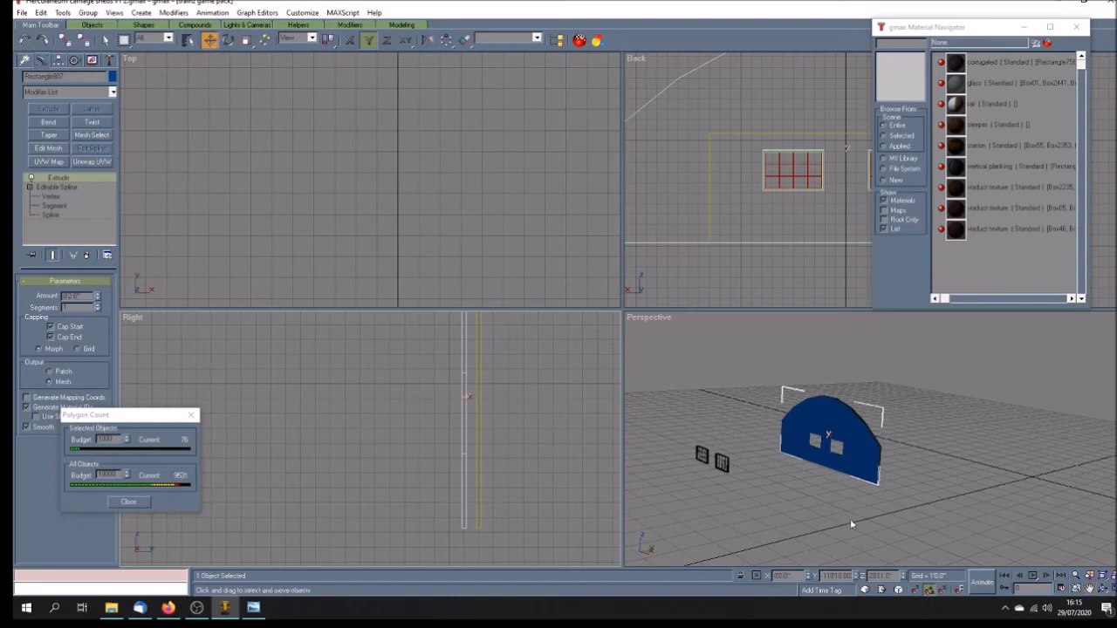
pyautogui.moveTo(835, 466); pyautogui.dragTo(787, 473)
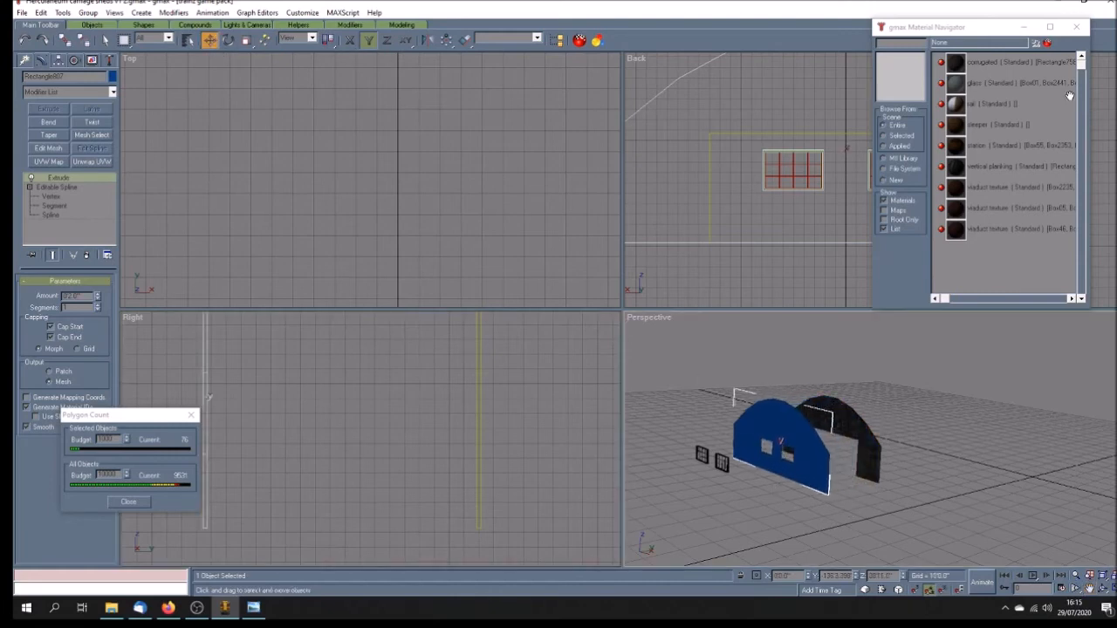
pyautogui.click(994, 169)
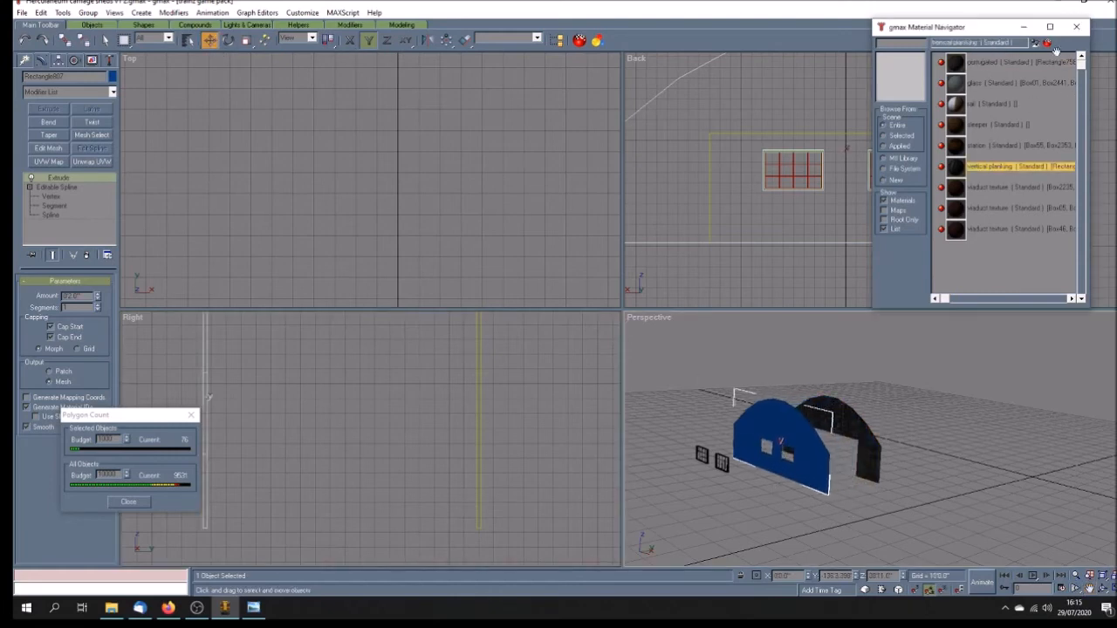
pyautogui.click(1033, 42)
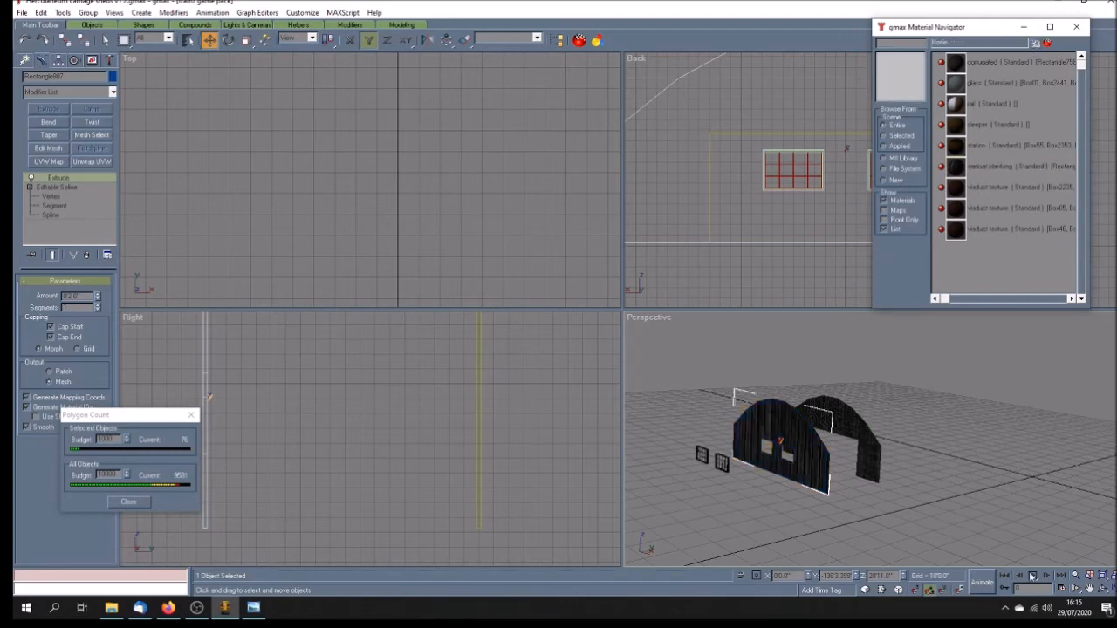
# - Add an Unwrap UVW modifier to the planked end wall
pyautogui.press('w')
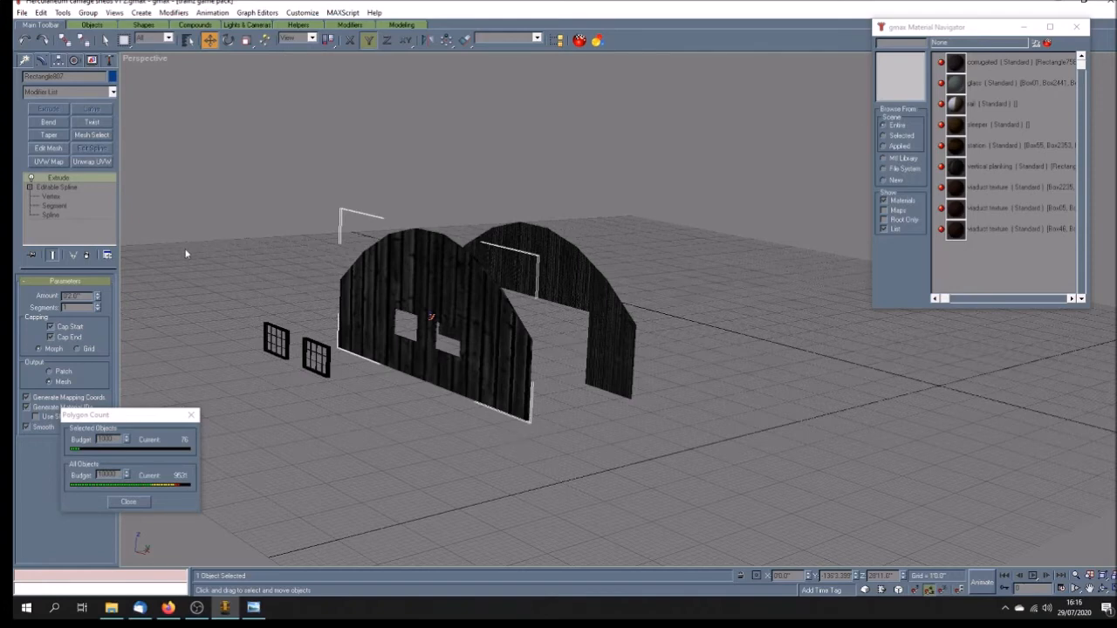
pyautogui.click(87, 162)
pyautogui.click(41, 177)
pyautogui.click(66, 186)
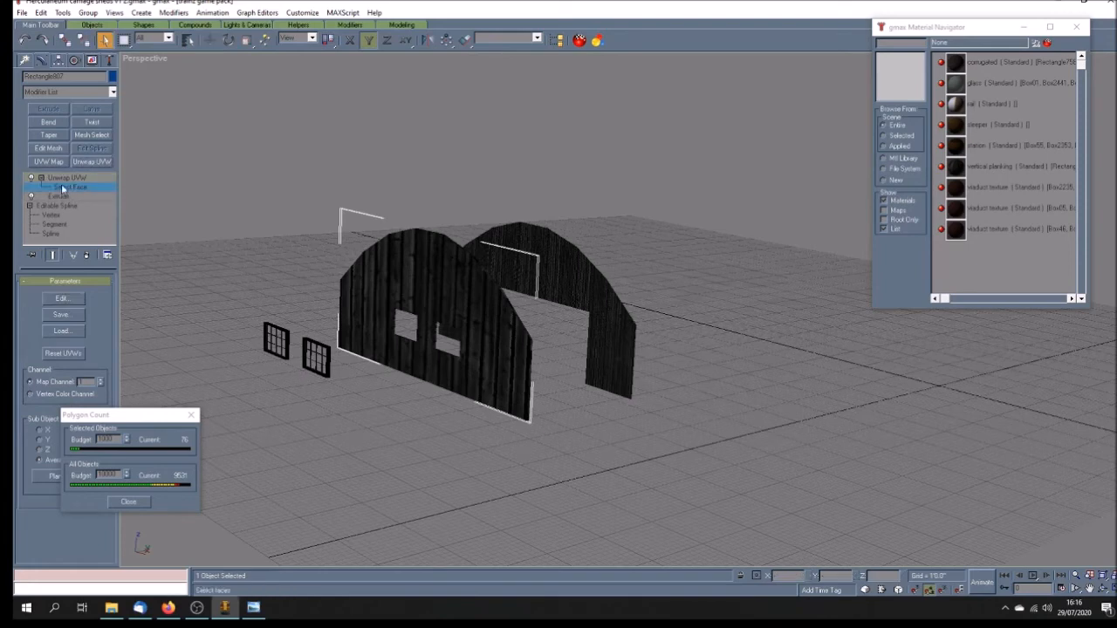
pyautogui.click(428, 299)
pyautogui.click(70, 177)
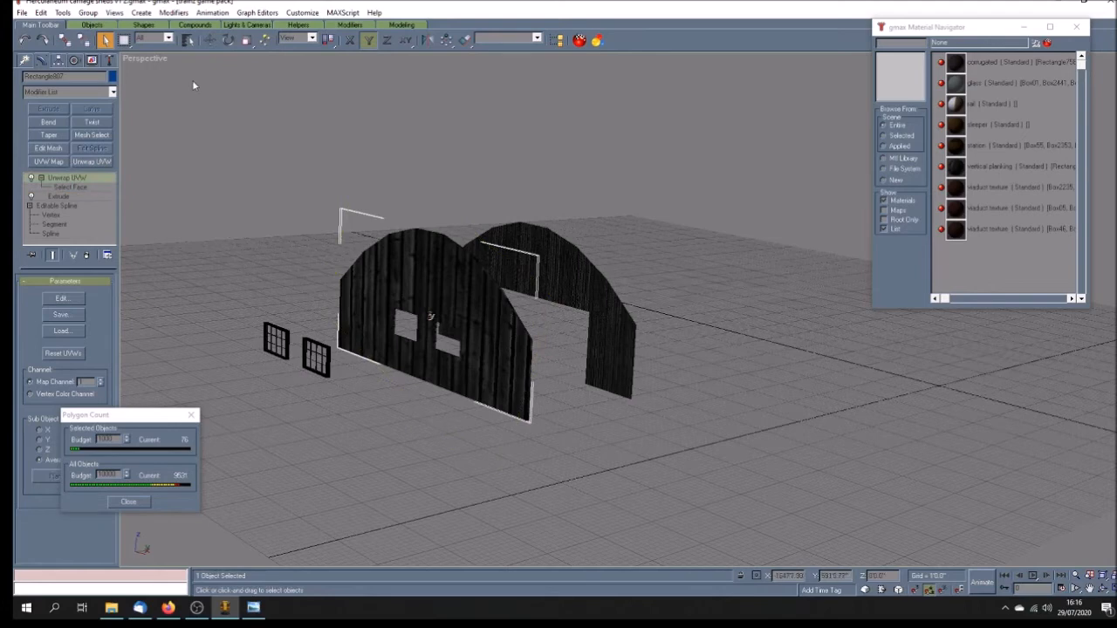
# - Clone the planked end wall along X, placing the copy clear of the original behind the two window frames
pyautogui.click(210, 40)
pyautogui.click(353, 40)
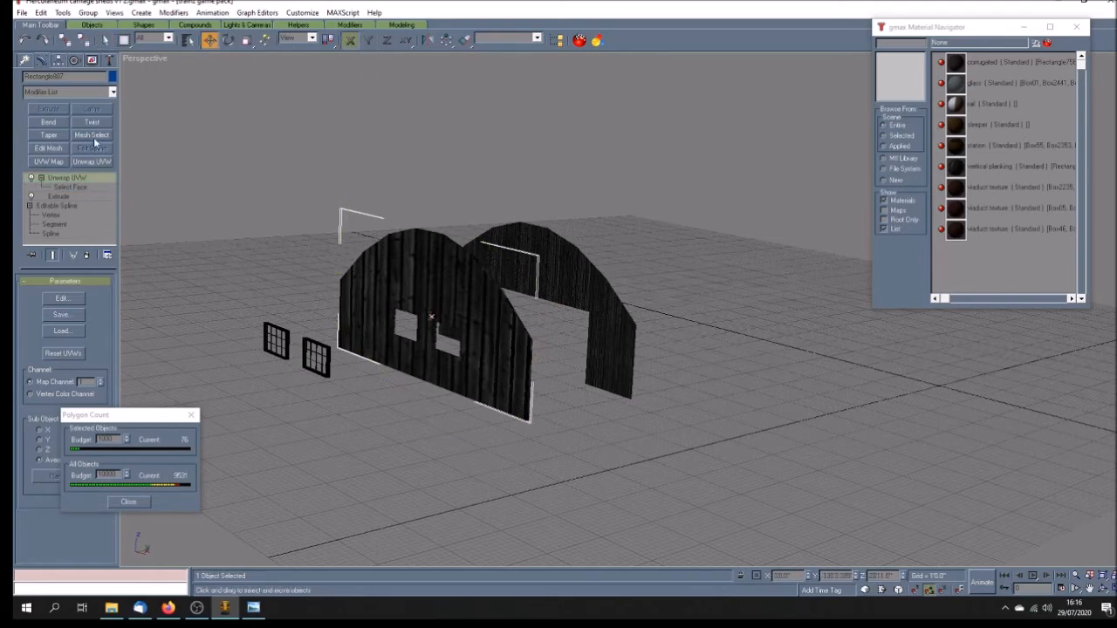
pyautogui.press('F3')
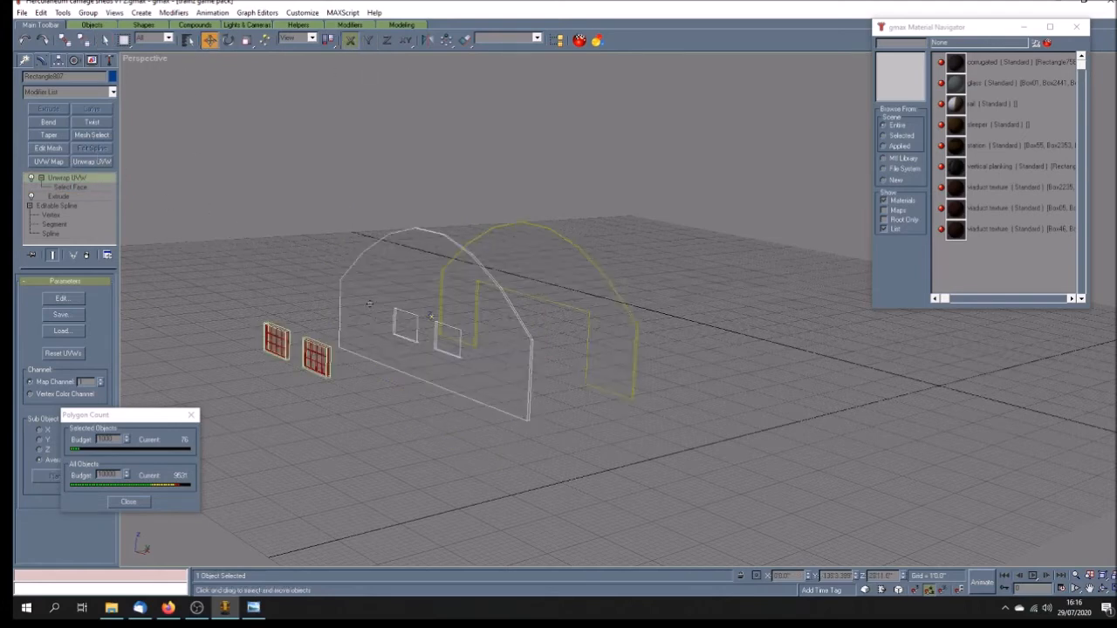
pyautogui.press('F3')
pyautogui.keyDown('shift'); pyautogui.moveTo(431, 316); pyautogui.dragTo(291, 263); pyautogui.keyUp('shift')
pyautogui.click(530, 347)
pyautogui.click(370, 336)
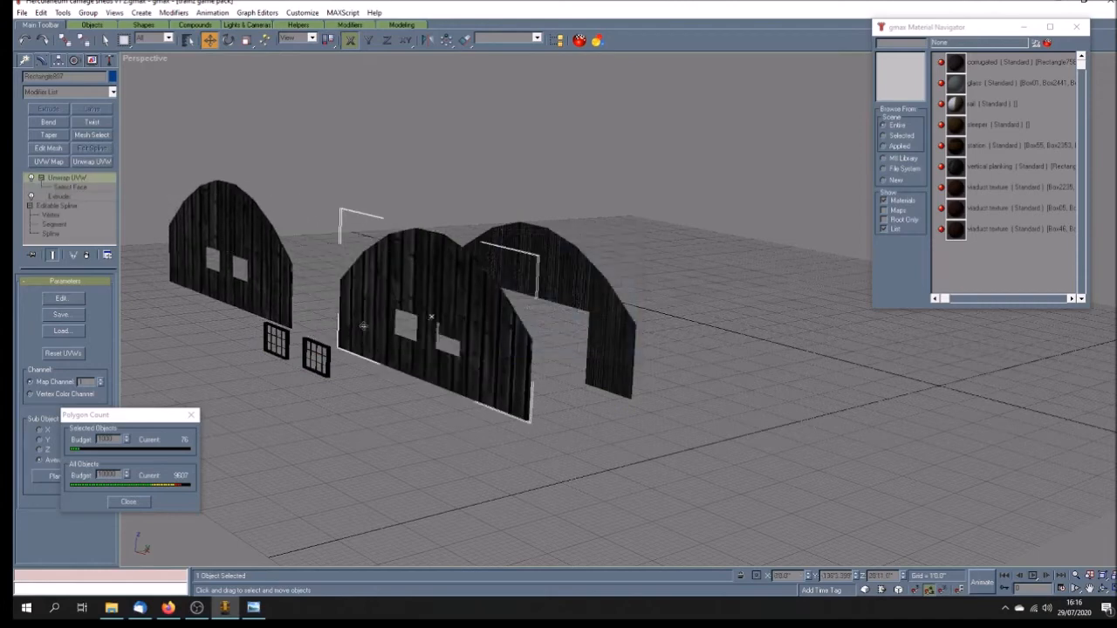
# - Collapse the original end wall's whole modifier stack into an editable mesh
pyautogui.click(111, 60)
pyautogui.click(79, 295)
pyautogui.click(41, 60)
pyautogui.rightClick(70, 177)
pyautogui.click(104, 295)
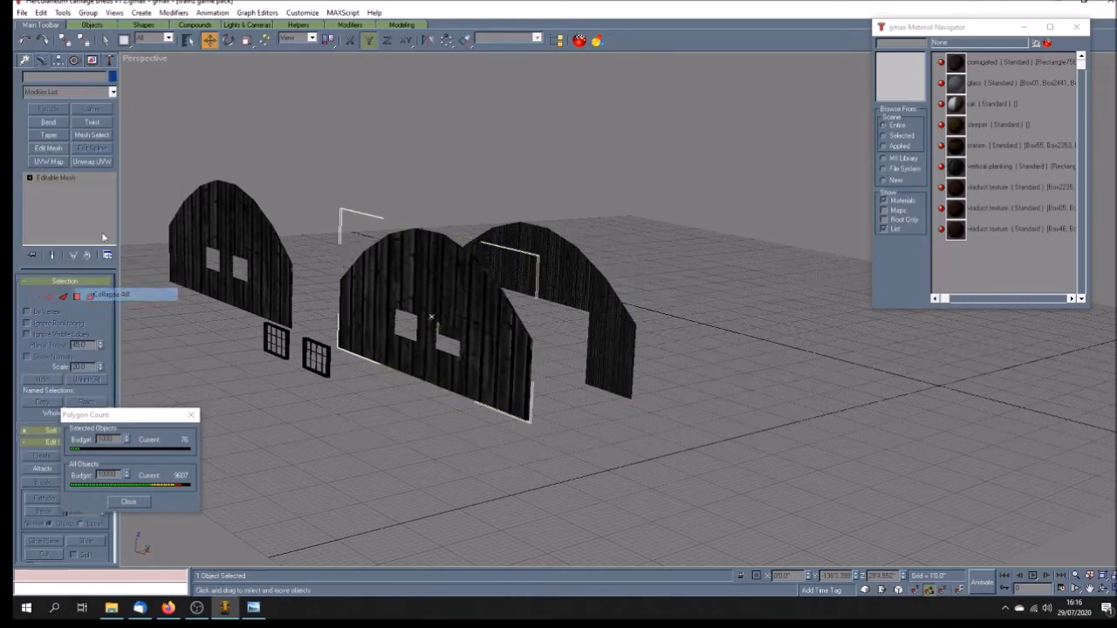
# - Add a new Unwrap UVW modifier to the original end wall and planar-map its front face in the UV editor
pyautogui.click(93, 164)
pyautogui.click(41, 179)
pyautogui.click(69, 188)
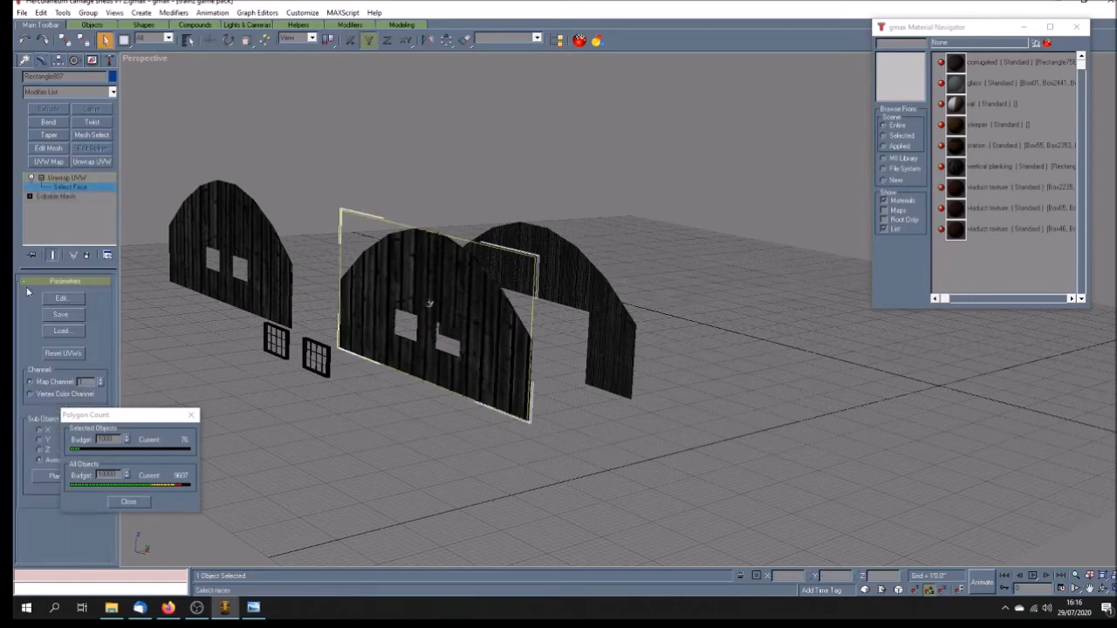
pyautogui.click(60, 298)
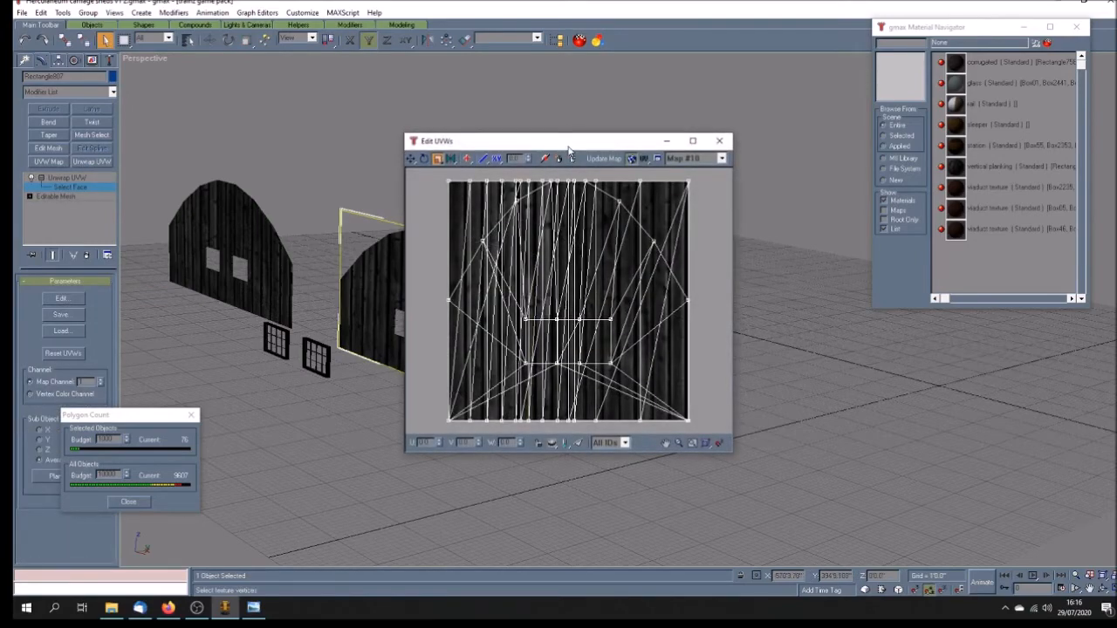
pyautogui.moveTo(564, 147); pyautogui.dragTo(919, 147)
pyautogui.click(929, 440)
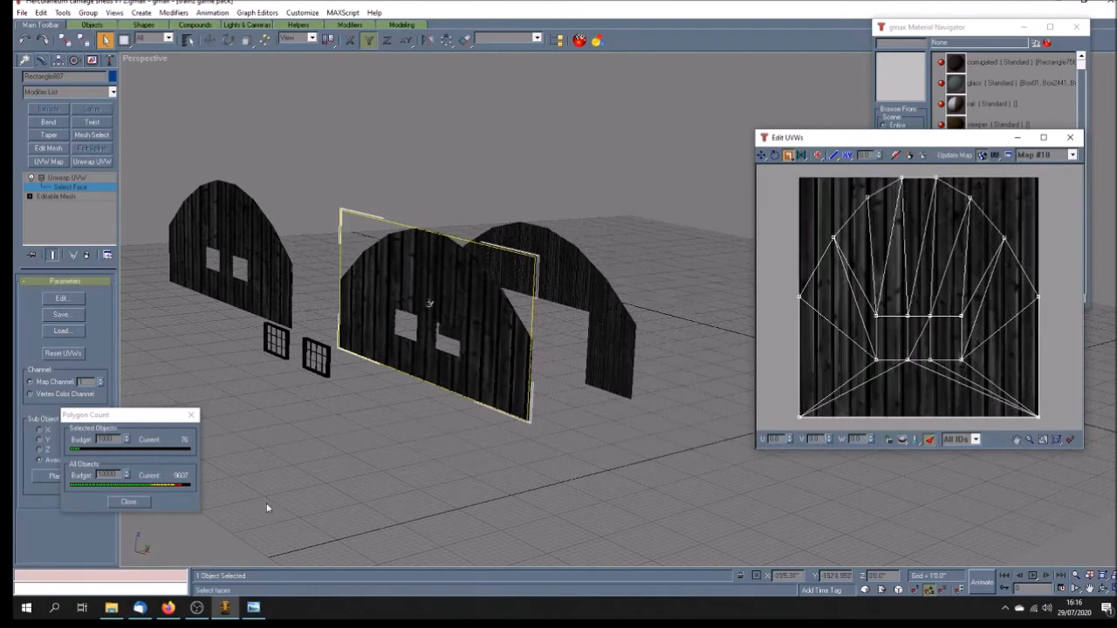
pyautogui.click(50, 478)
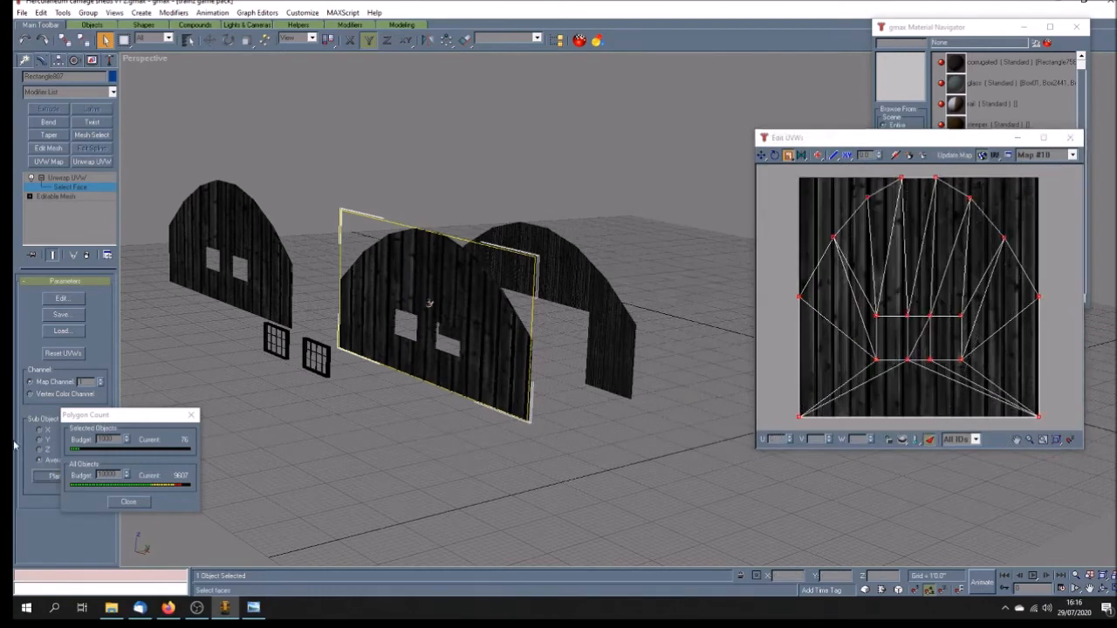
# - Scale the front face's UVs horizontally to about five times the texture's width for narrower planks
pyautogui.click(1018, 441)
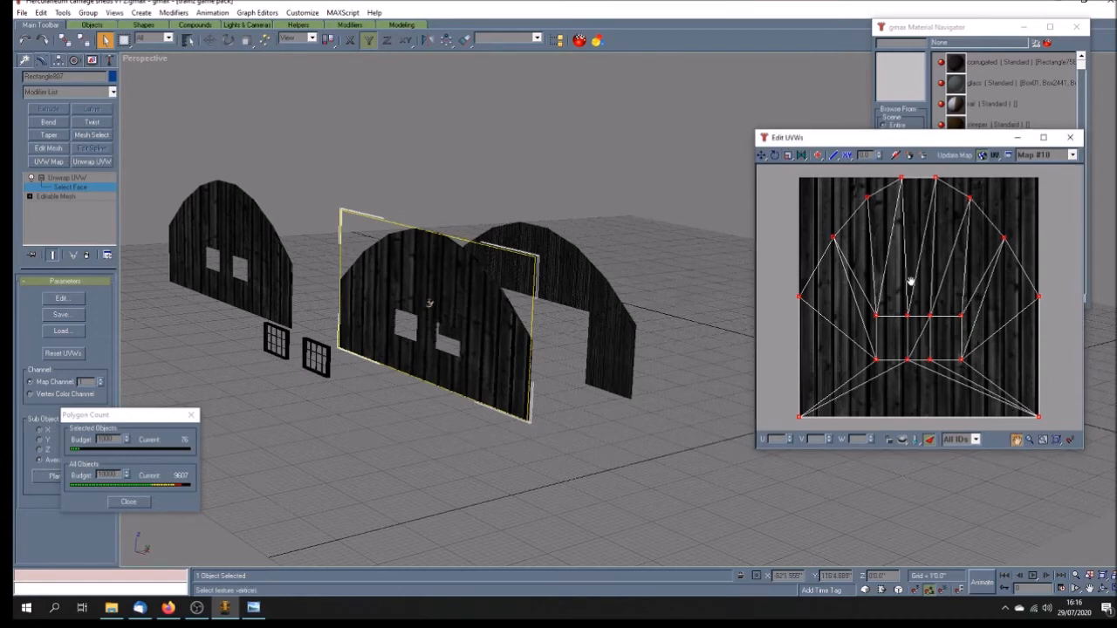
pyautogui.scroll(-5, 873, 261)
pyautogui.click(788, 155)
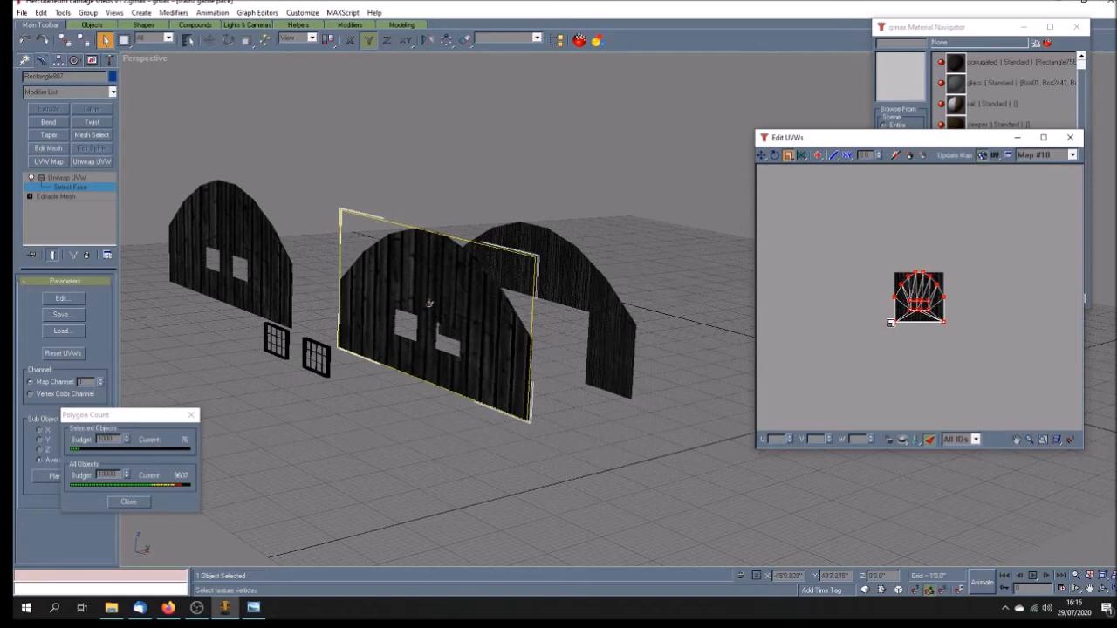
pyautogui.moveTo(788, 157); pyautogui.dragTo(788, 178)
pyautogui.moveTo(894, 326); pyautogui.dragTo(656, 343)
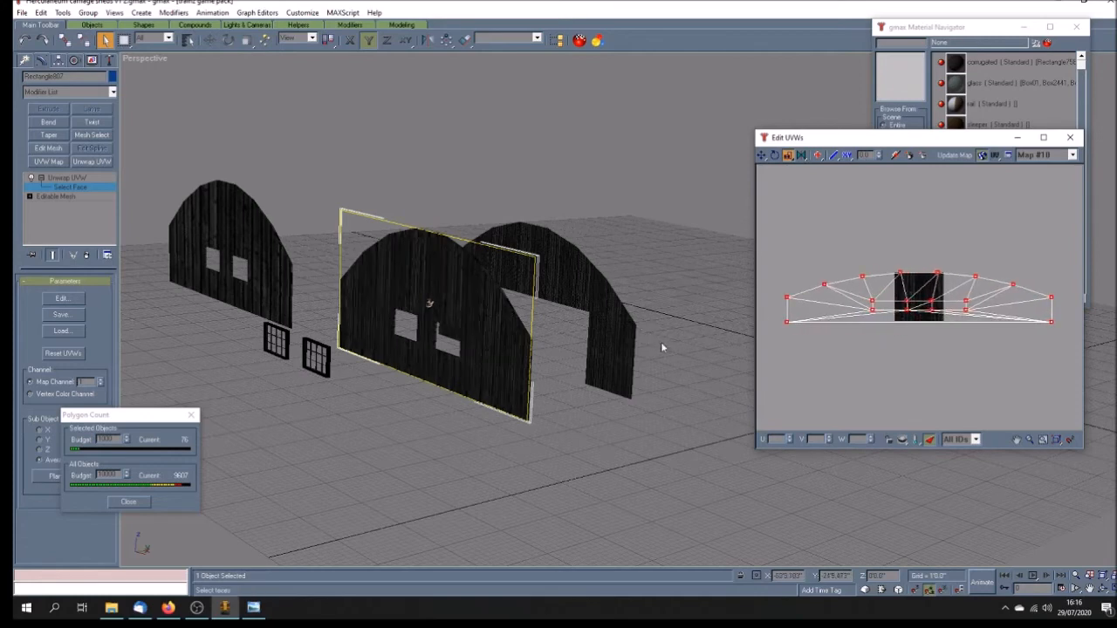
# - Select the end wall's opposite face from behind and planar-map it in the UV editor
pyautogui.click(1089, 590)
pyautogui.moveTo(515, 398); pyautogui.dragTo(609, 392)
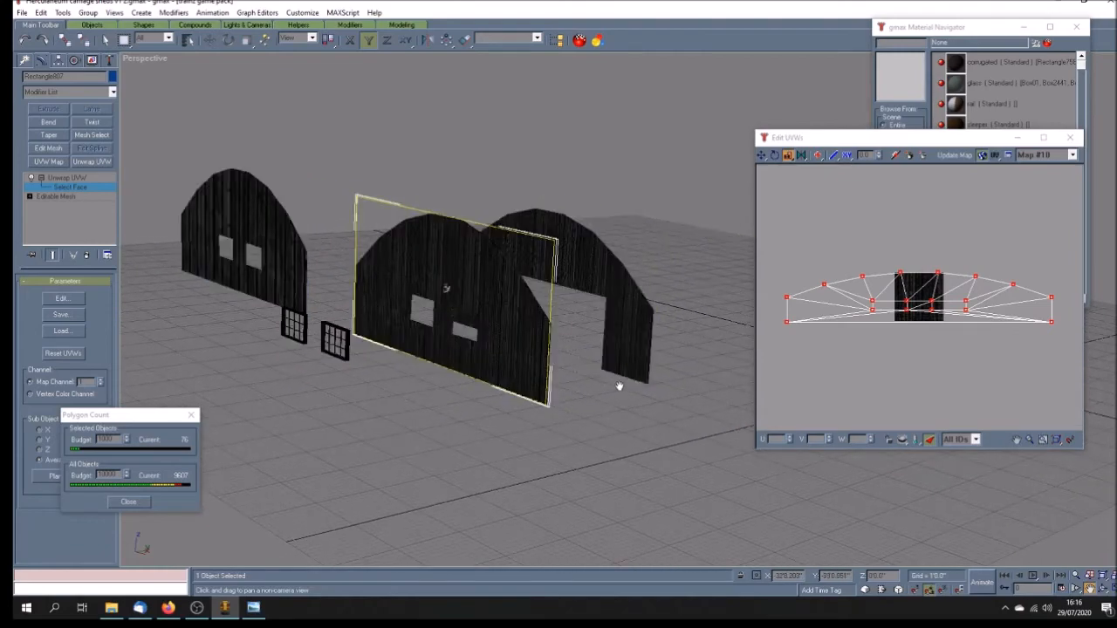
pyautogui.scroll(3, 618, 386)
pyautogui.scroll(-5, 592, 414)
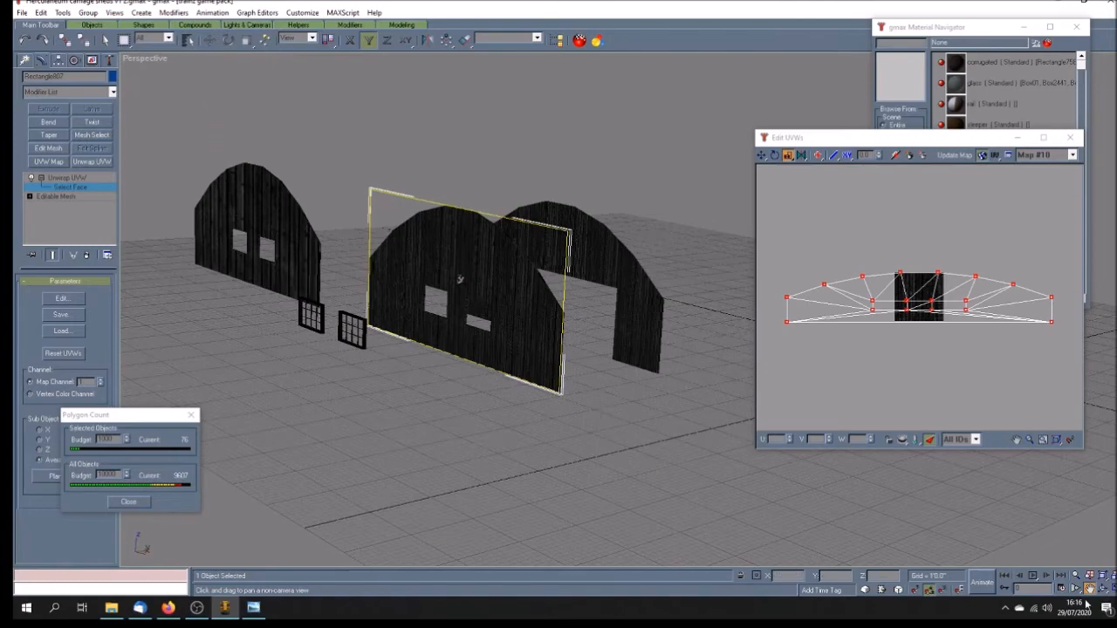
pyautogui.hotkey('ctrl', 'r')
pyautogui.moveTo(595, 339); pyautogui.dragTo(506, 344)
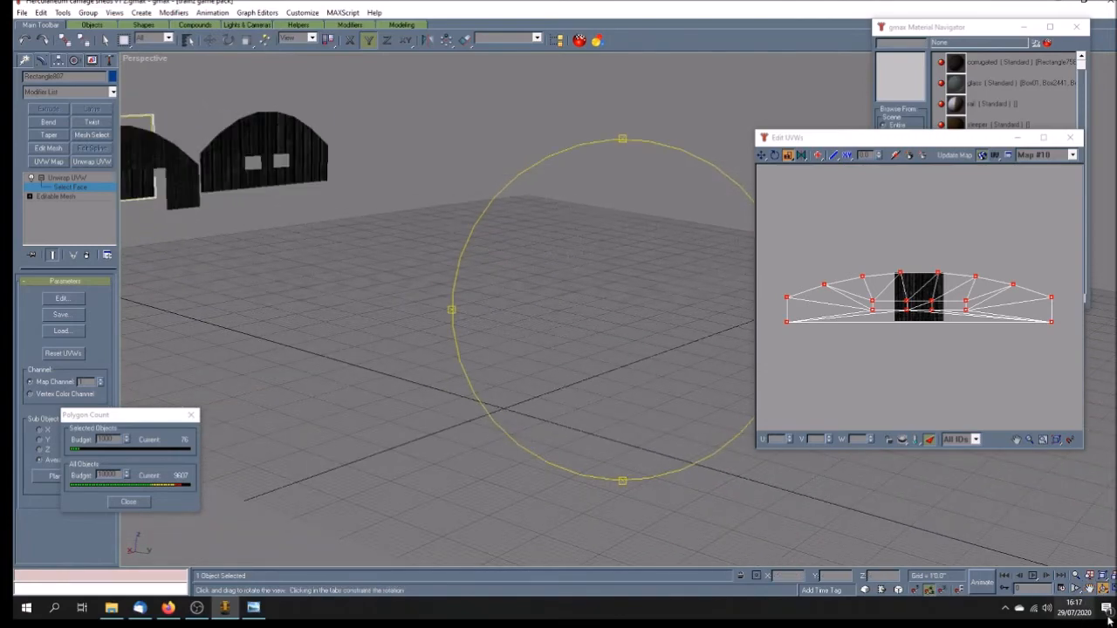
pyautogui.click(1088, 587)
pyautogui.moveTo(245, 312); pyautogui.dragTo(510, 420)
pyautogui.click(105, 40)
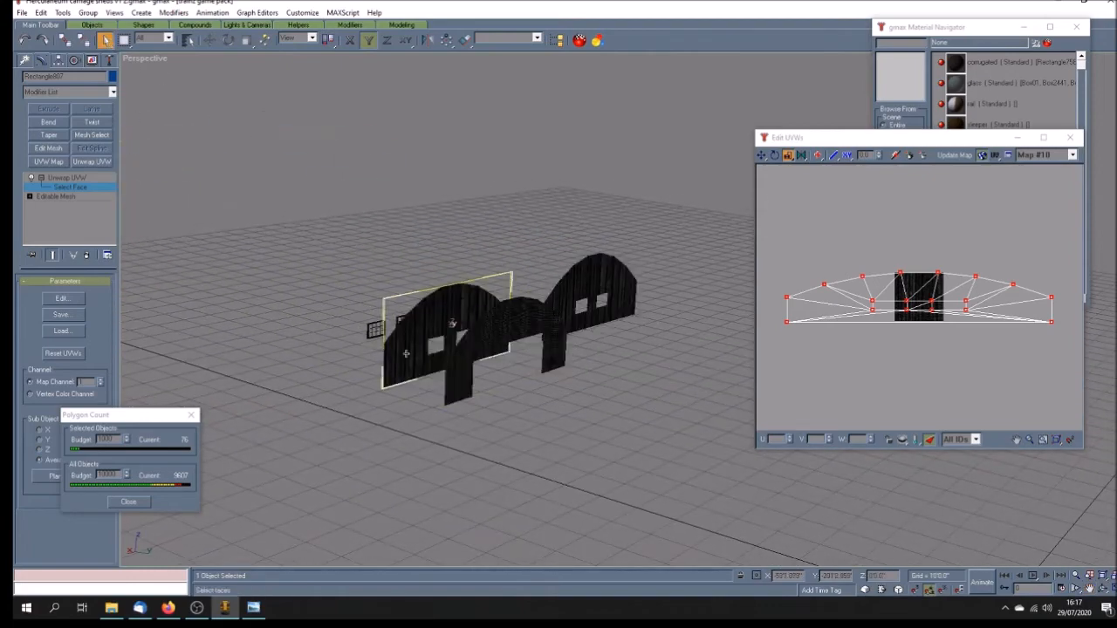
pyautogui.click(405, 353)
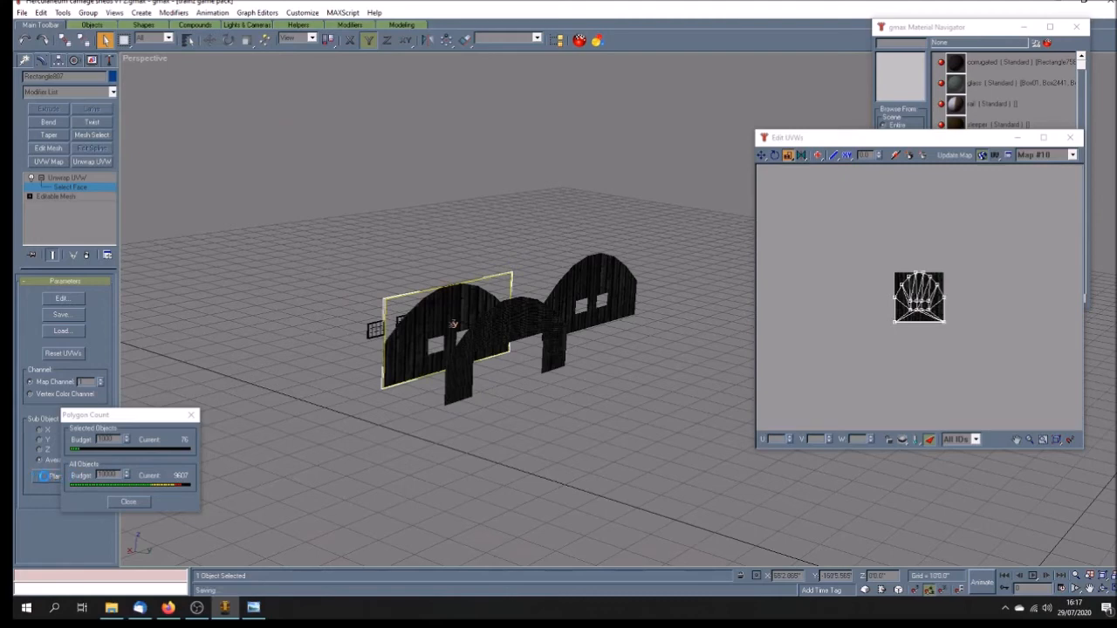
pyautogui.click(43, 476)
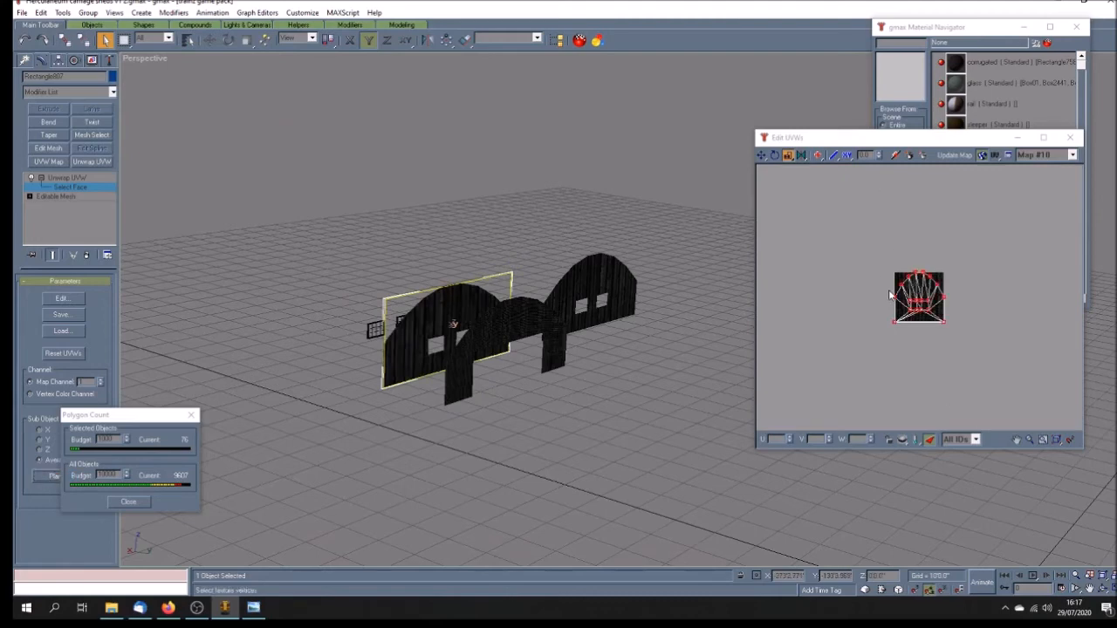
# - Scale the opposite face's UVs horizontally to match the front face's width, and close the UV editor
pyautogui.click(929, 440)
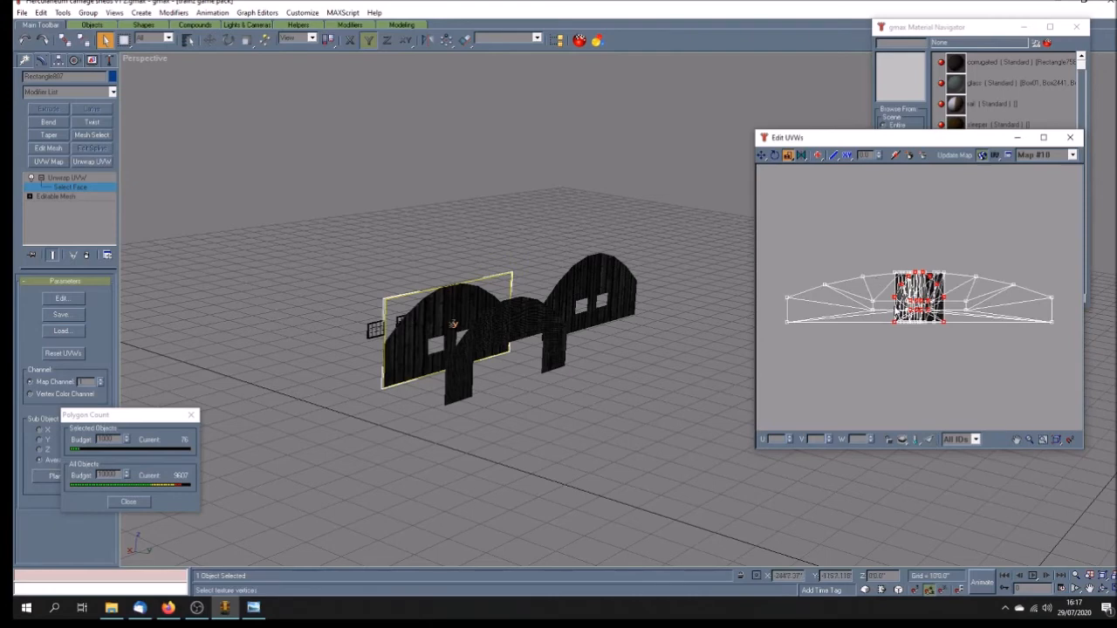
pyautogui.moveTo(895, 303); pyautogui.dragTo(643, 311)
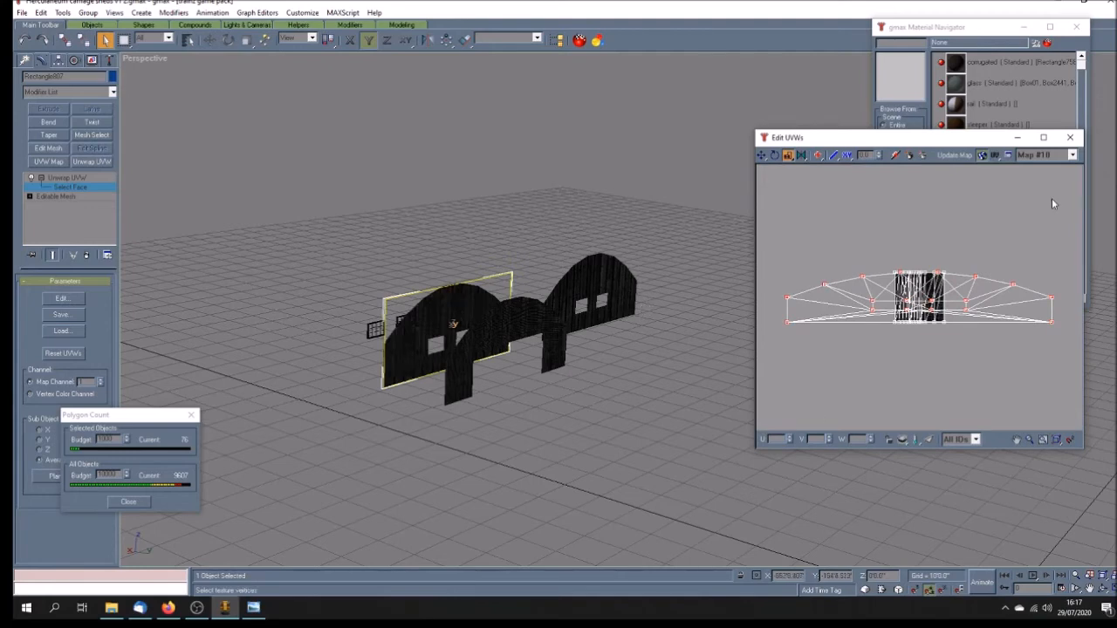
pyautogui.click(1070, 137)
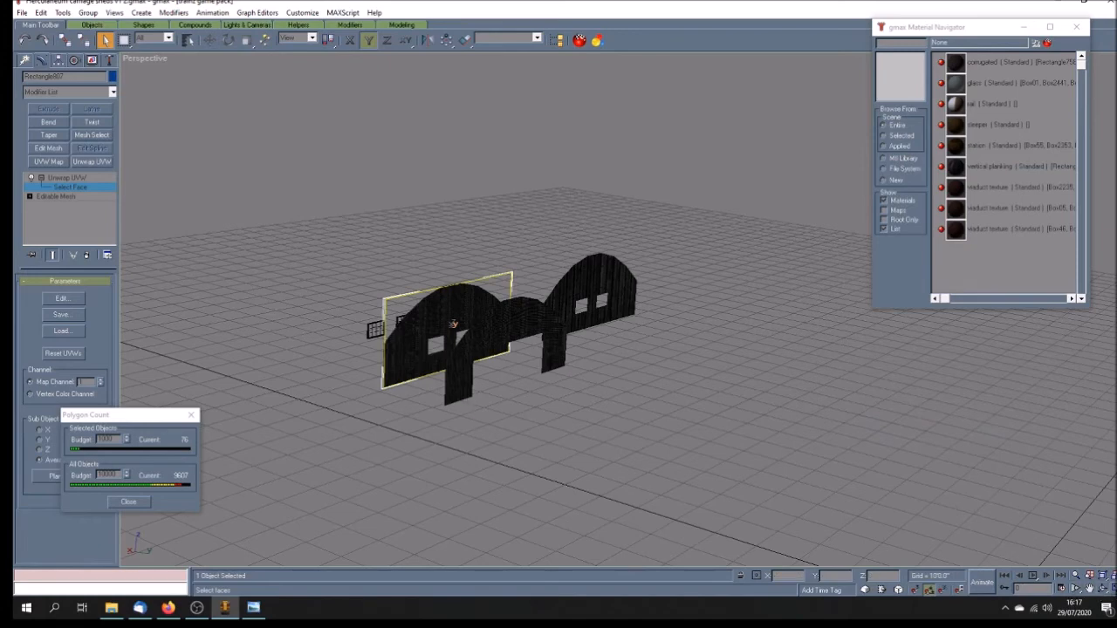
# - Leave the end wall's face selection and display the perspective view as wireframe
pyautogui.click(1102, 589)
pyautogui.moveTo(623, 432); pyautogui.dragTo(564, 356)
pyautogui.click(90, 177)
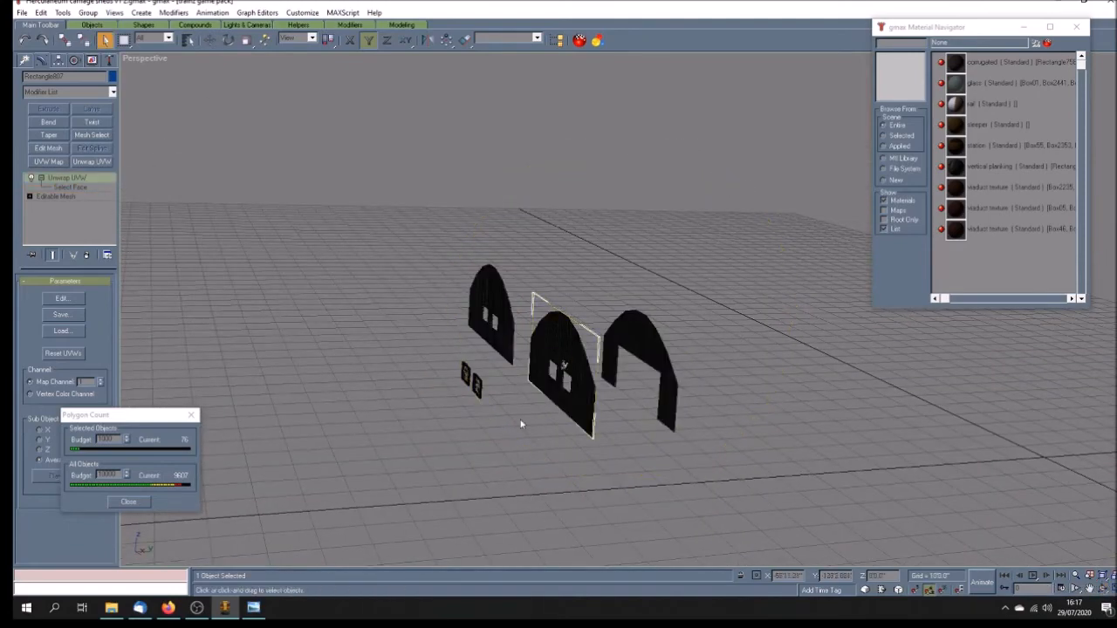
pyautogui.rightClick(154, 58)
pyautogui.click(185, 77)
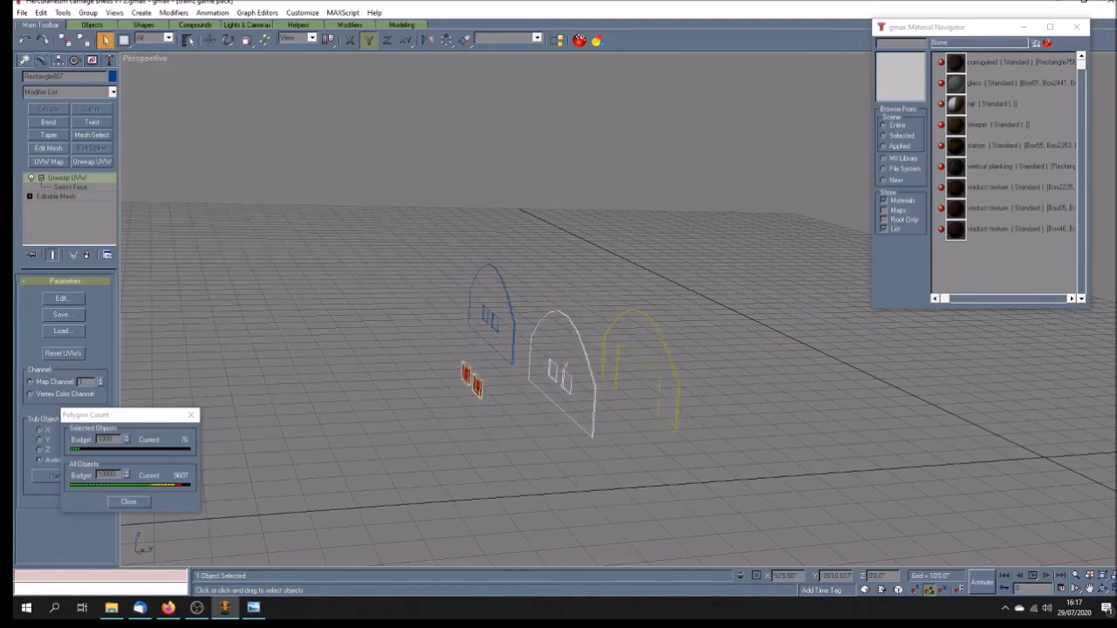
# - Collapse the end wall's modifier stack and convert the wall to an editable poly
pyautogui.click(1089, 589)
pyautogui.moveTo(569, 372); pyautogui.dragTo(532, 324)
pyautogui.scroll(4, 533, 324)
pyautogui.scroll(3, 514, 328)
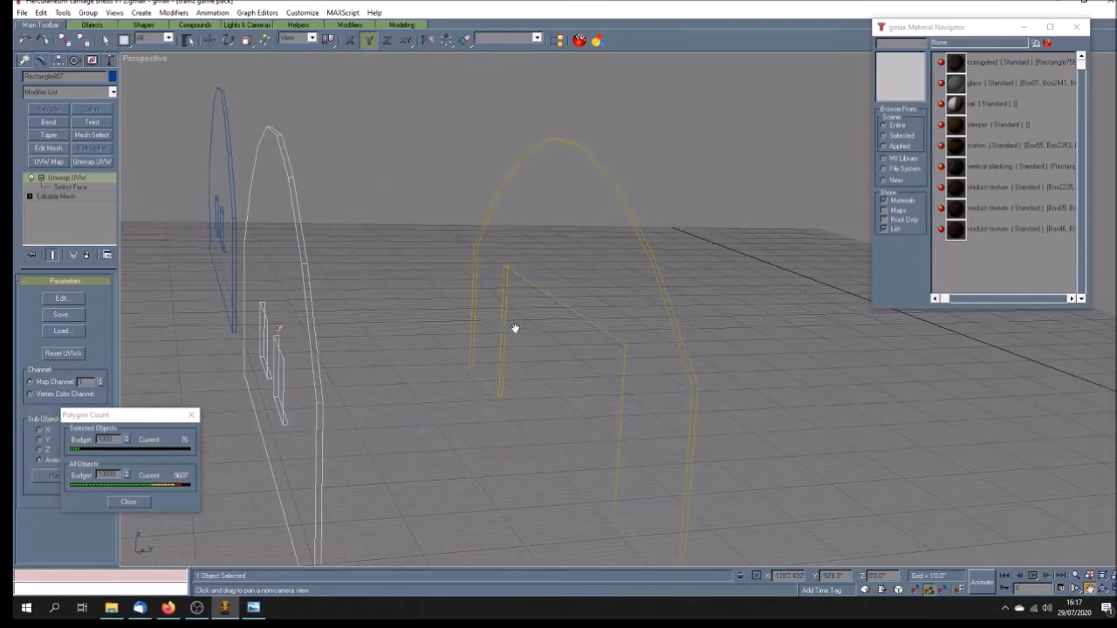
pyautogui.moveTo(435, 347); pyautogui.dragTo(537, 326)
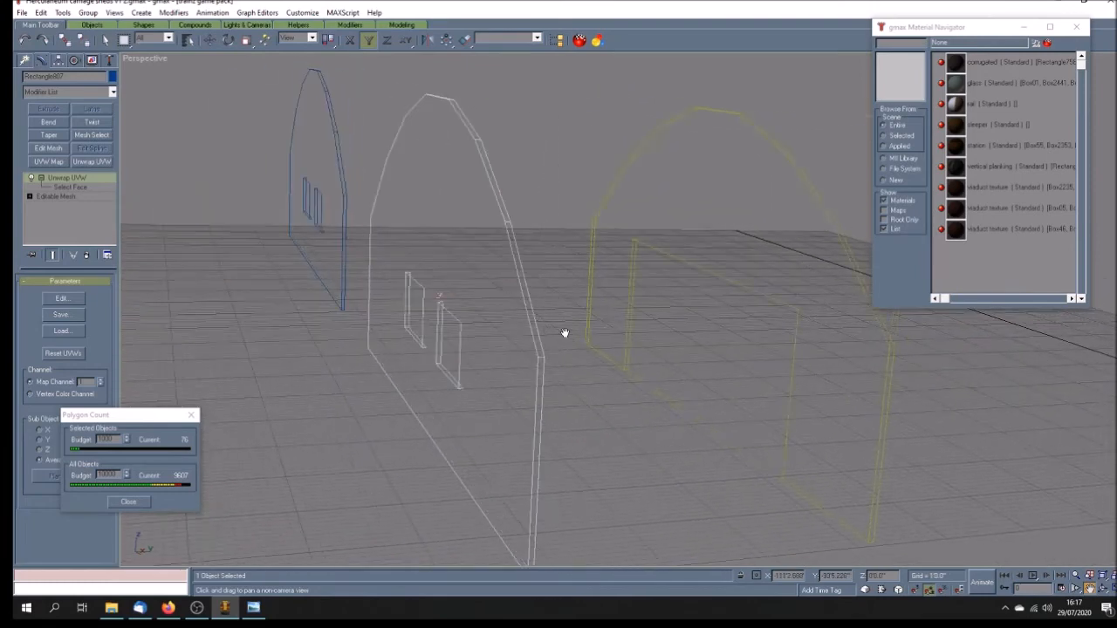
pyautogui.click(104, 40)
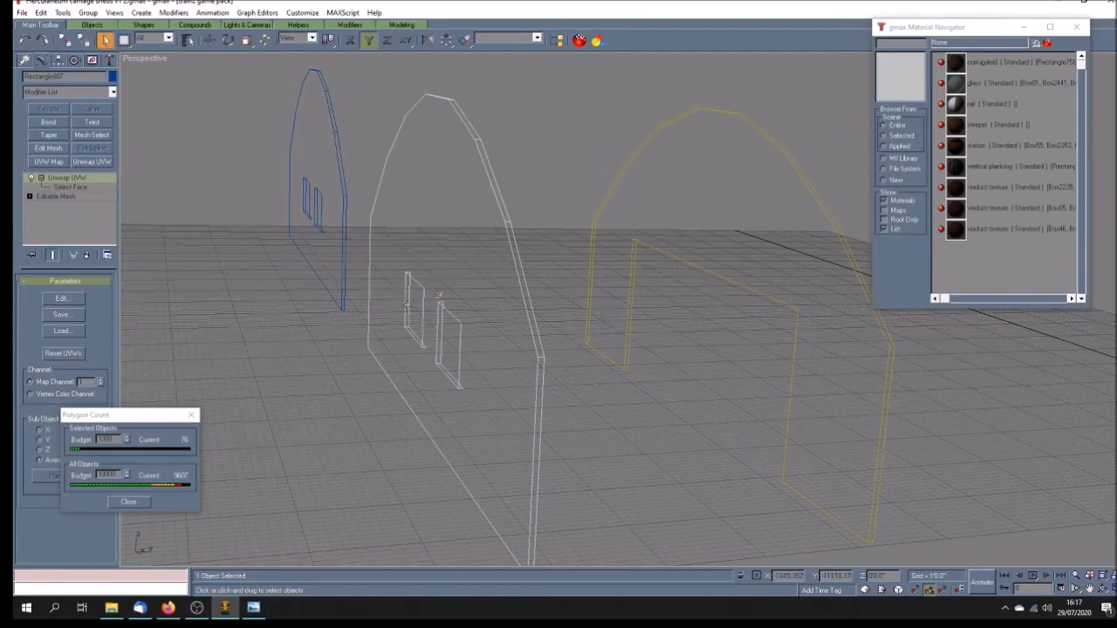
pyautogui.rightClick(58, 184)
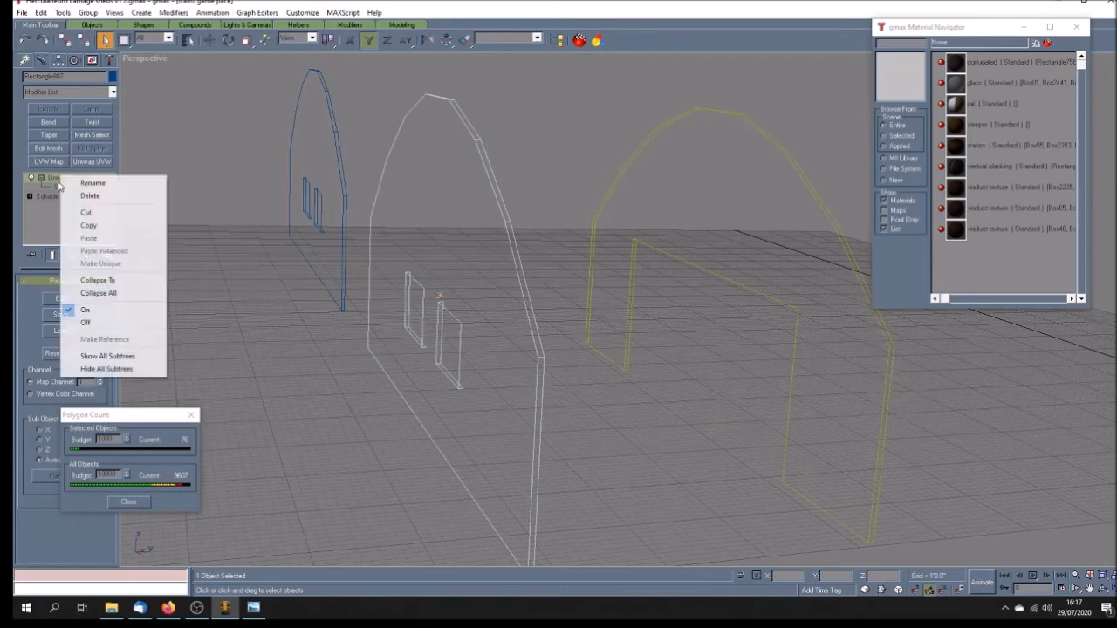
pyautogui.click(87, 291)
pyautogui.rightClick(66, 185)
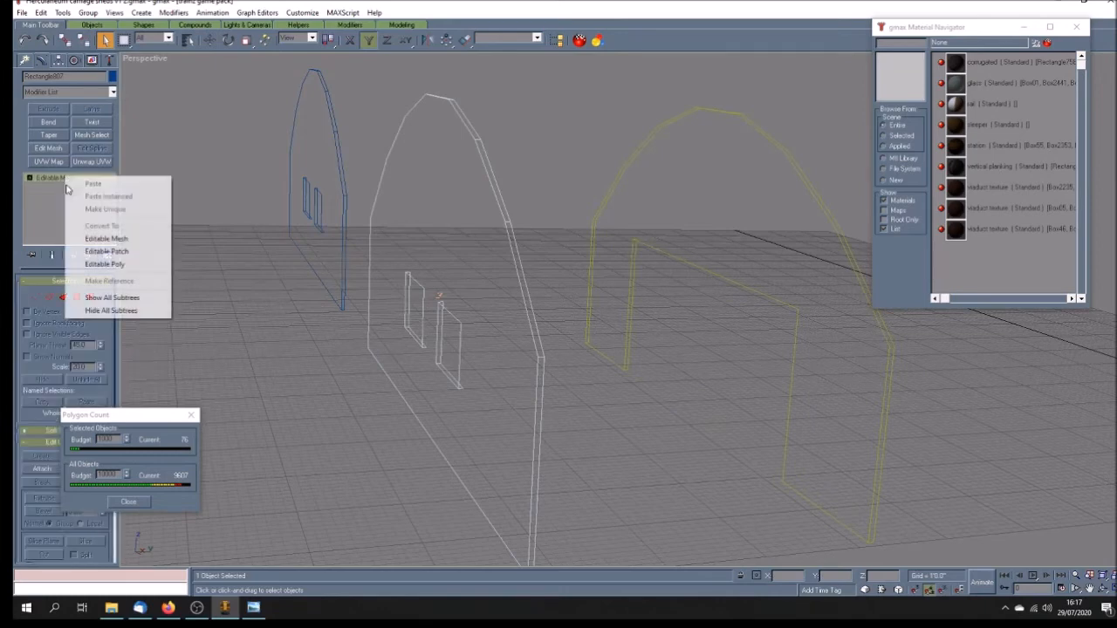
pyautogui.click(92, 263)
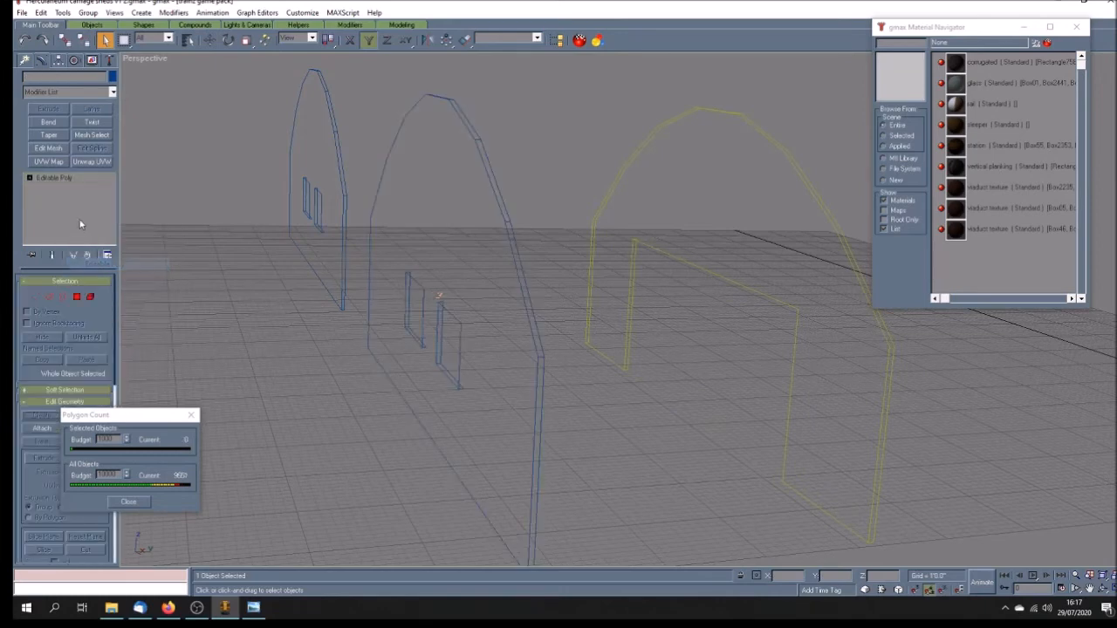
# - Delete the thin reveal polygons facing the view inside the end wall's two window openings
pyautogui.click(30, 178)
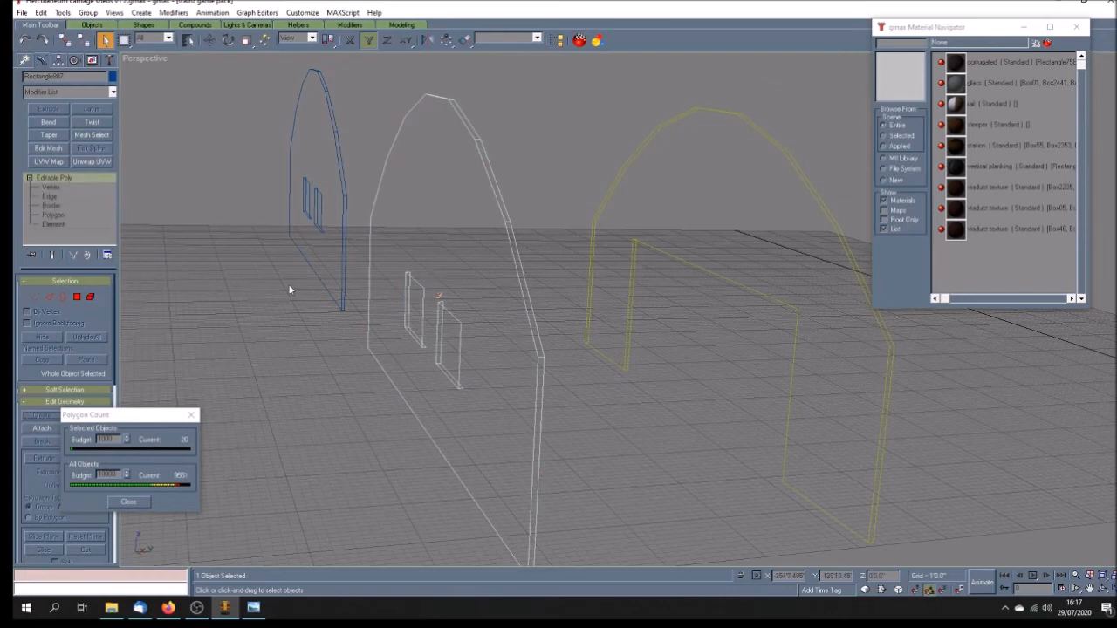
pyautogui.click(60, 186)
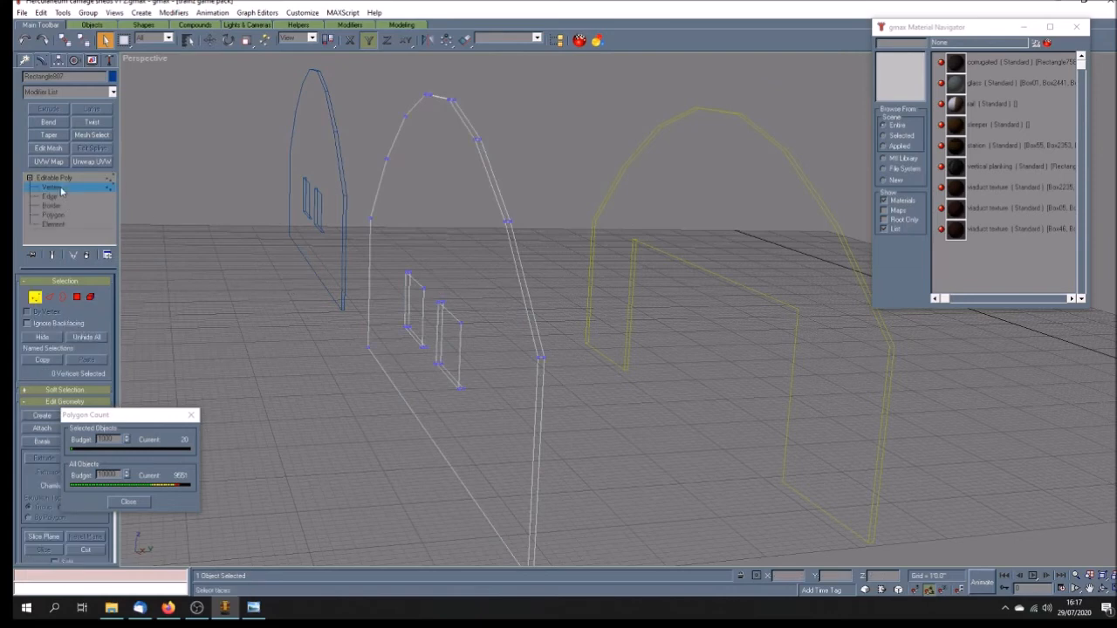
pyautogui.click(54, 215)
pyautogui.press('w')
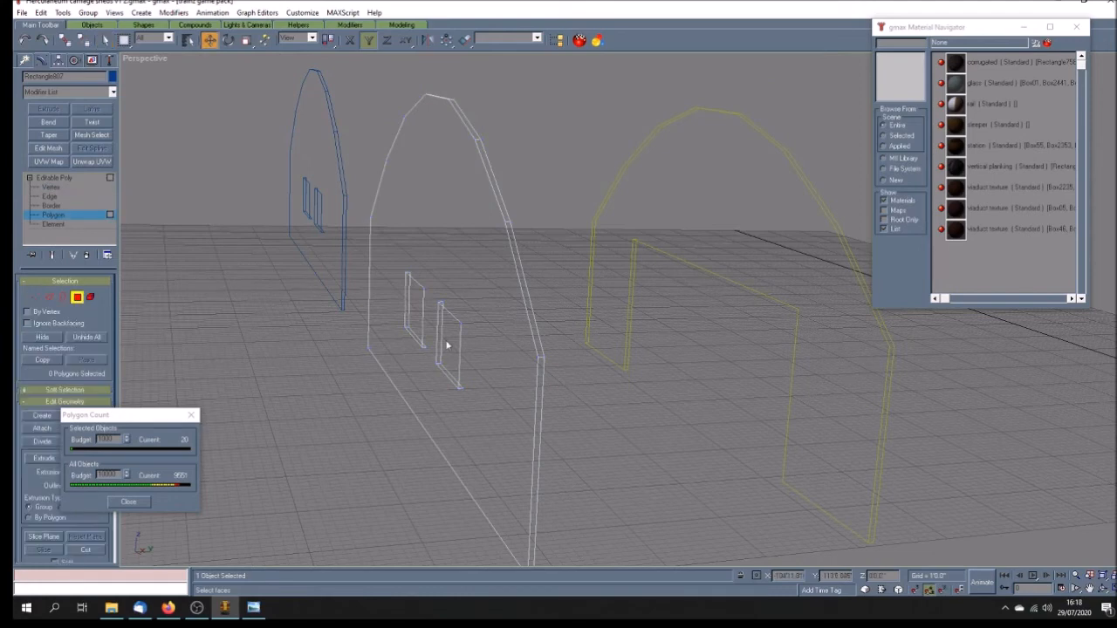
pyautogui.click(407, 314)
pyautogui.press('Delete')
pyautogui.click(438, 351)
pyautogui.press('Delete')
pyautogui.click(449, 375)
pyautogui.press('Delete')
# - Delete the thin edge polygons along the end wall's near vertical side and the adjoining part of its arch
pyautogui.click(537, 407)
pyautogui.press('Delete')
pyautogui.click(528, 312)
pyautogui.press('Delete')
pyautogui.click(492, 184)
pyautogui.press('Delete')
pyautogui.click(471, 127)
pyautogui.press('Delete')
# - From below, delete the end wall's thin bottom edge polygon and further reveal polygons in both window openings
pyautogui.click(1103, 590)
pyautogui.moveTo(552, 421); pyautogui.dragTo(581, 399)
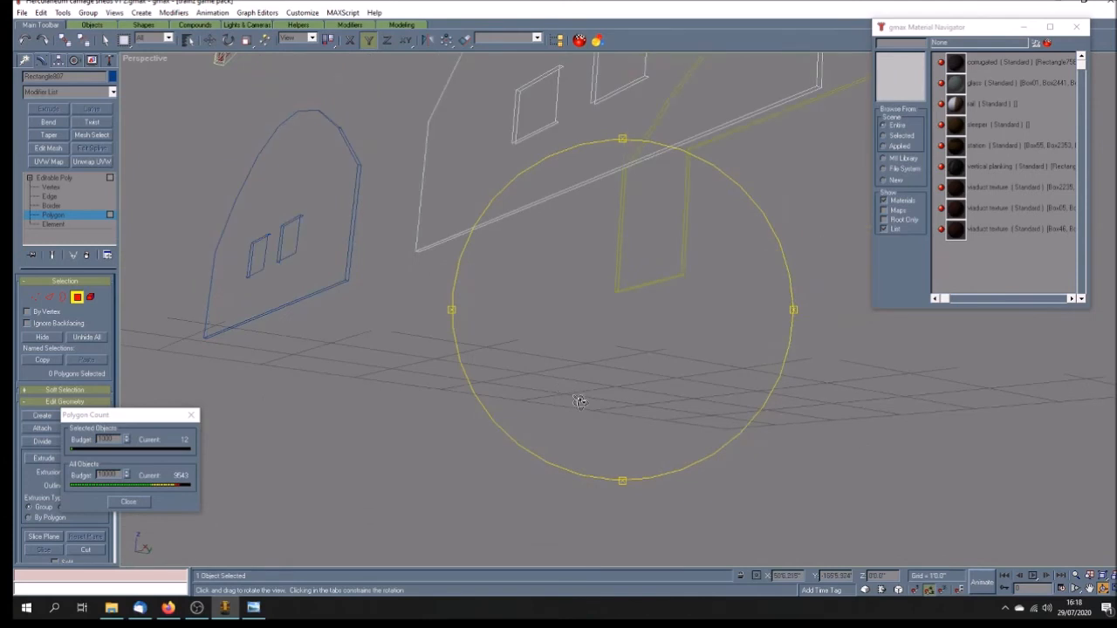
pyautogui.click(104, 41)
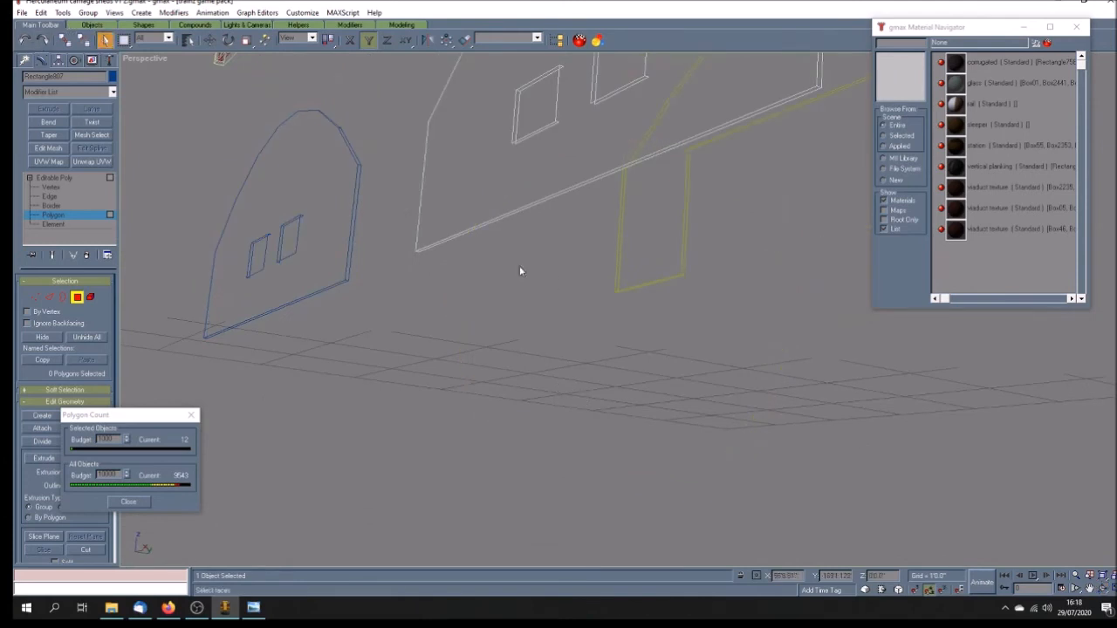
pyautogui.click(460, 233)
pyautogui.press('Delete')
pyautogui.click(537, 79)
pyautogui.press('Delete')
pyautogui.scroll(-5, 515, 231)
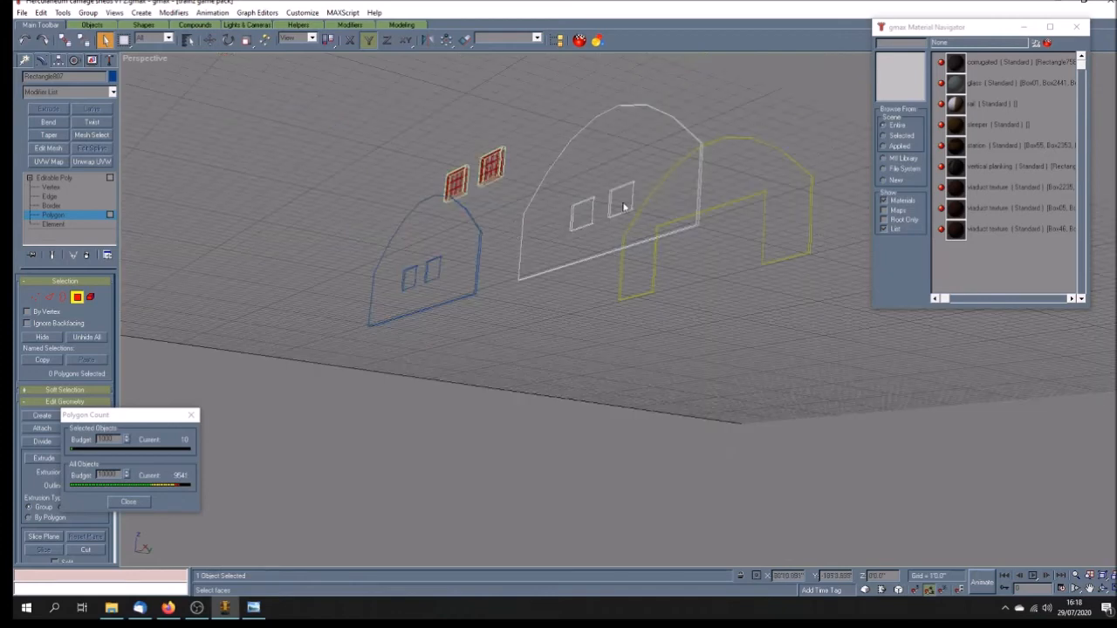
pyautogui.scroll(4, 669, 197)
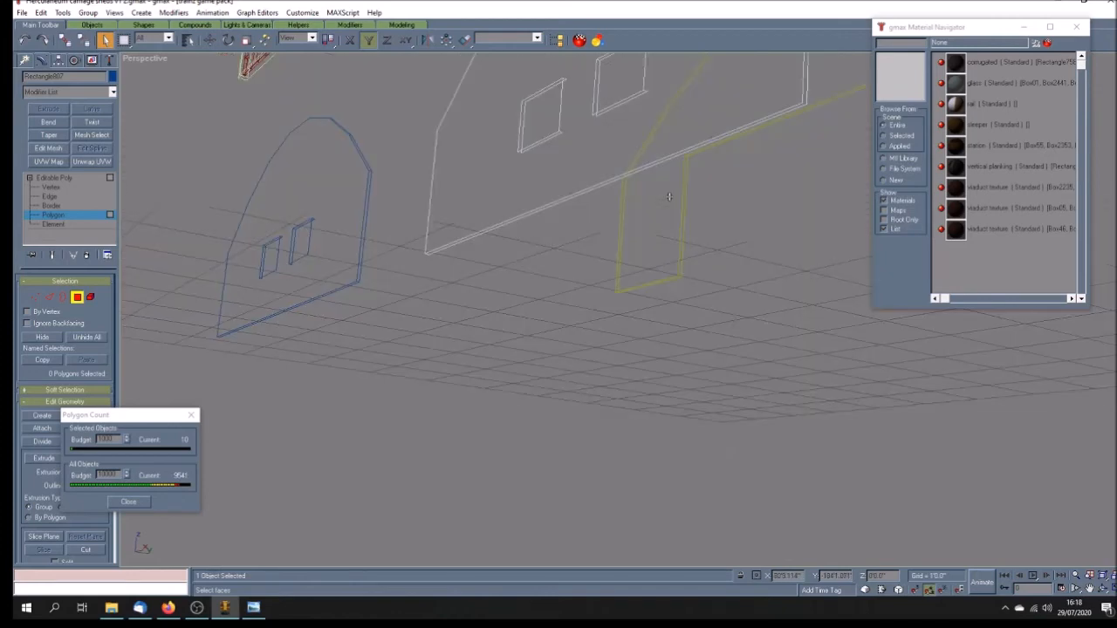
pyautogui.click(602, 56)
pyautogui.press('Delete')
# - Delete the remaining thin edge polygons along the end wall's arch and its other vertical side
pyautogui.click(1103, 589)
pyautogui.moveTo(446, 369); pyautogui.dragTo(576, 387)
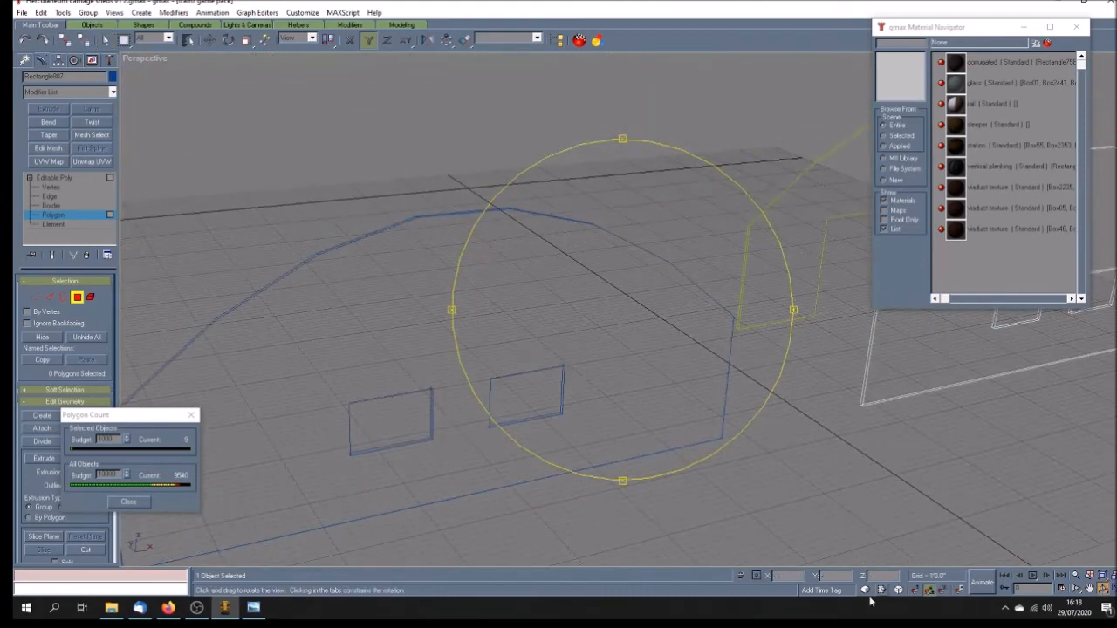
pyautogui.click(1091, 590)
pyautogui.moveTo(791, 301); pyautogui.dragTo(388, 377)
pyautogui.moveTo(698, 412); pyautogui.dragTo(665, 380)
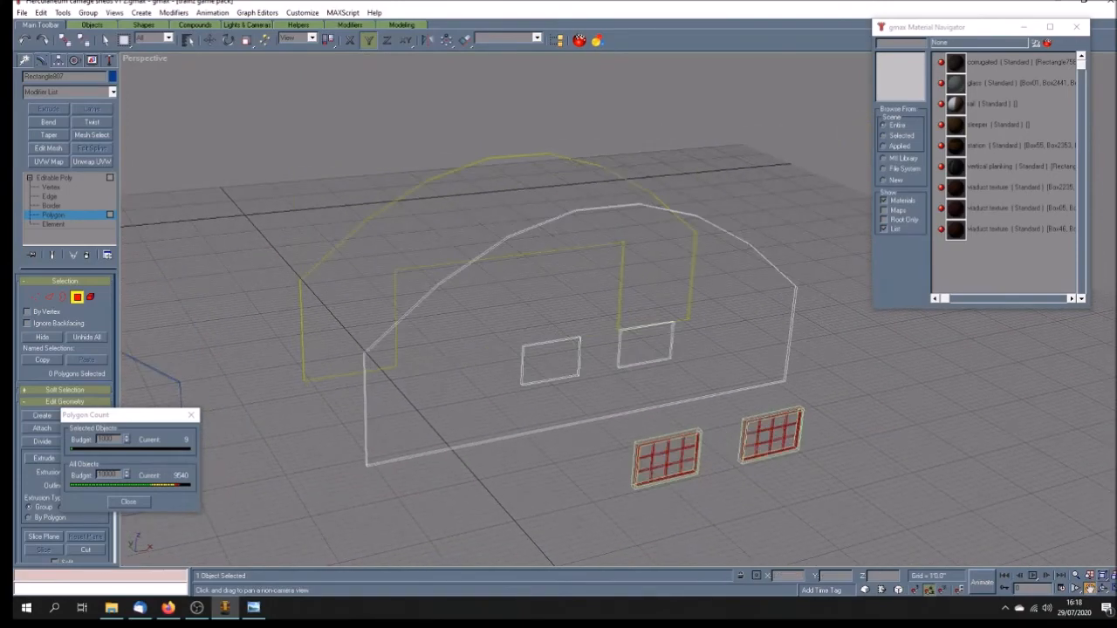
pyautogui.click(1103, 589)
pyautogui.moveTo(563, 340); pyautogui.dragTo(613, 349)
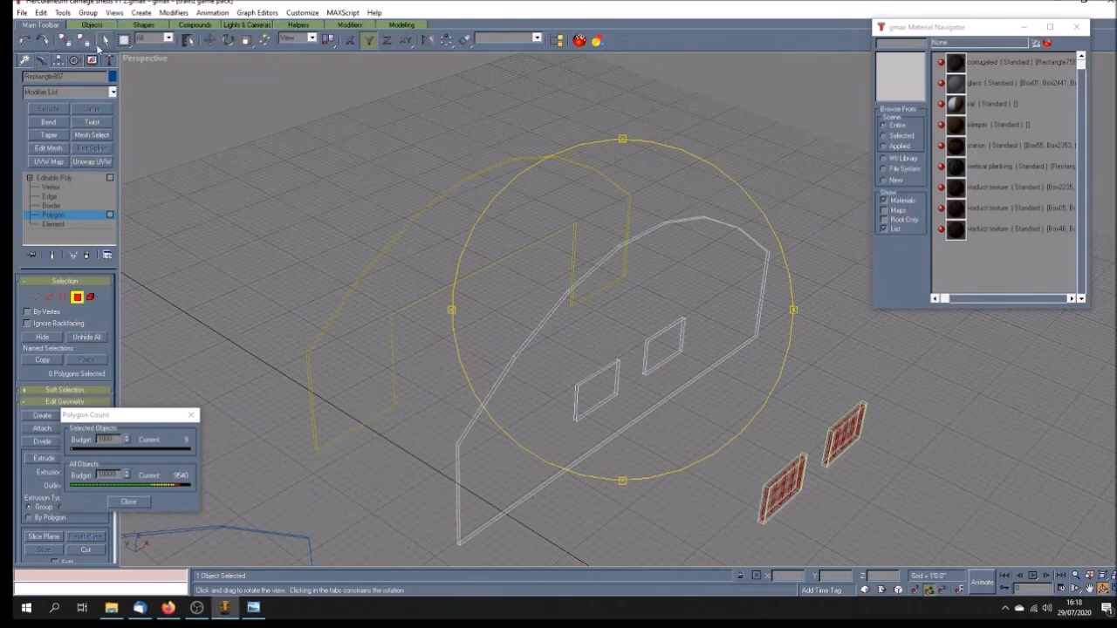
pyautogui.click(105, 40)
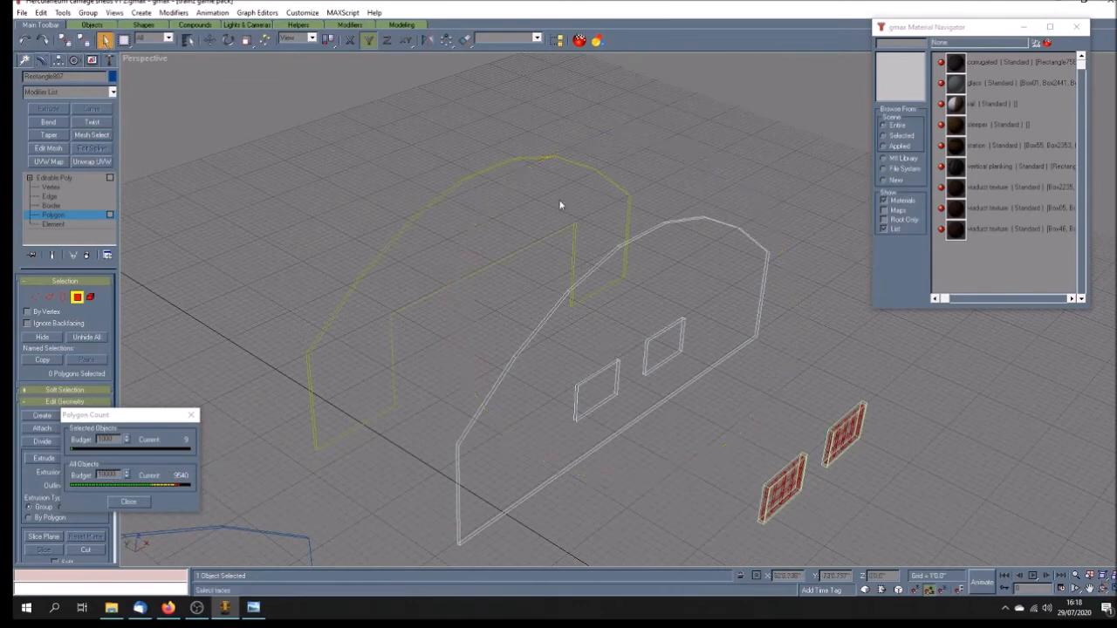
pyautogui.click(640, 233)
pyautogui.click(595, 272)
pyautogui.click(592, 271)
pyautogui.press('Delete')
pyautogui.click(555, 309)
pyautogui.press('Delete')
pyautogui.click(506, 370)
pyautogui.press('Delete')
pyautogui.click(456, 452)
pyautogui.press('Delete')
# - Delete the last reveal polygons in the two window openings, leave polygon editing and deselect the end wall
pyautogui.click(615, 384)
pyautogui.press('Delete')
pyautogui.click(681, 340)
pyautogui.click(54, 177)
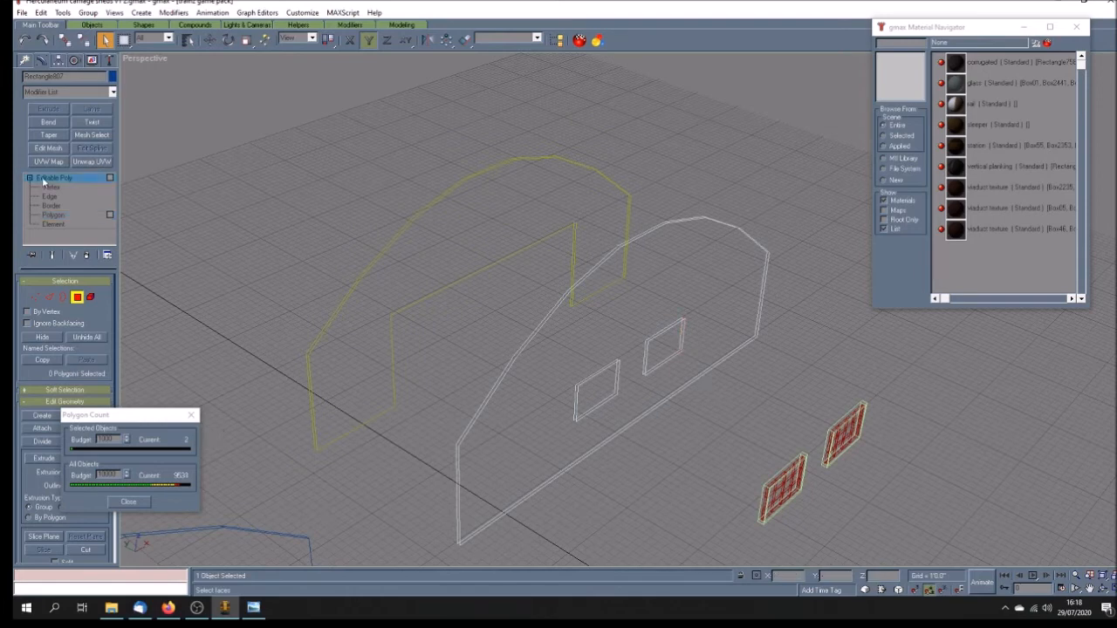
pyautogui.click(482, 339)
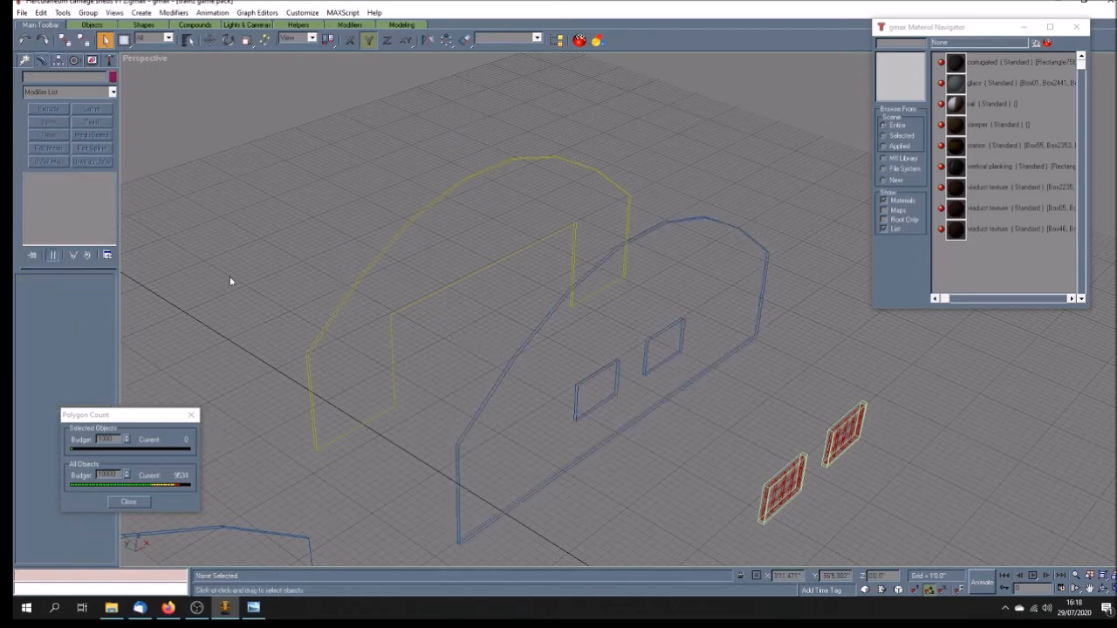
# - Switch the perspective view to Smooth + Highlights shading and delete the archway gable and the spare end wall
pyautogui.rightClick(141, 59)
pyautogui.click(179, 63)
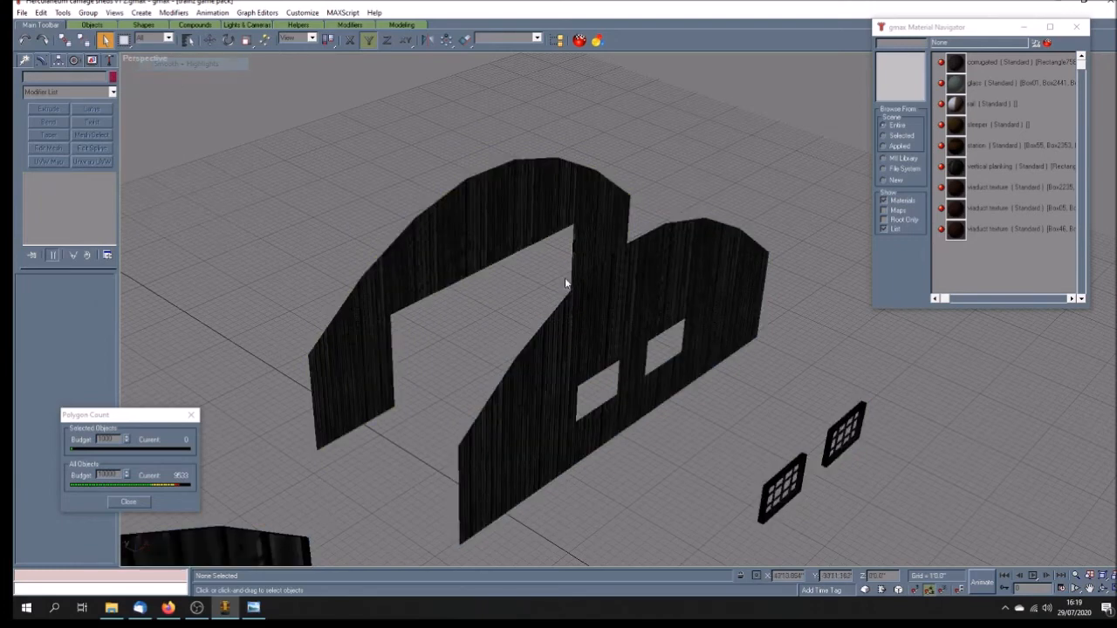
pyautogui.click(426, 354)
pyautogui.press('Delete')
pyautogui.scroll(-5, 444, 317)
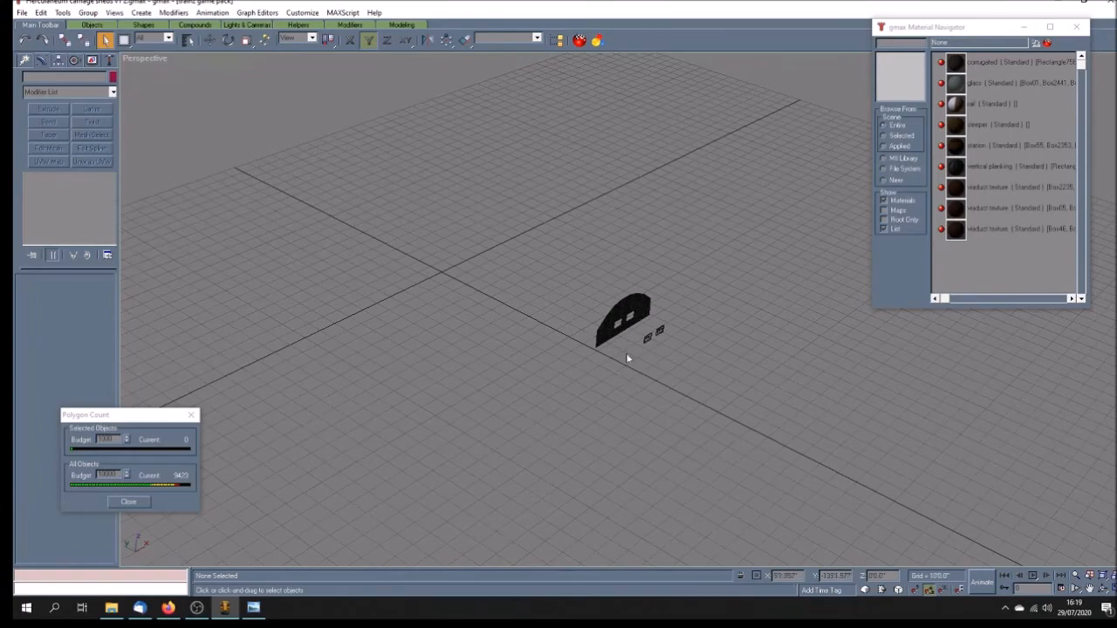
pyautogui.scroll(4, 626, 353)
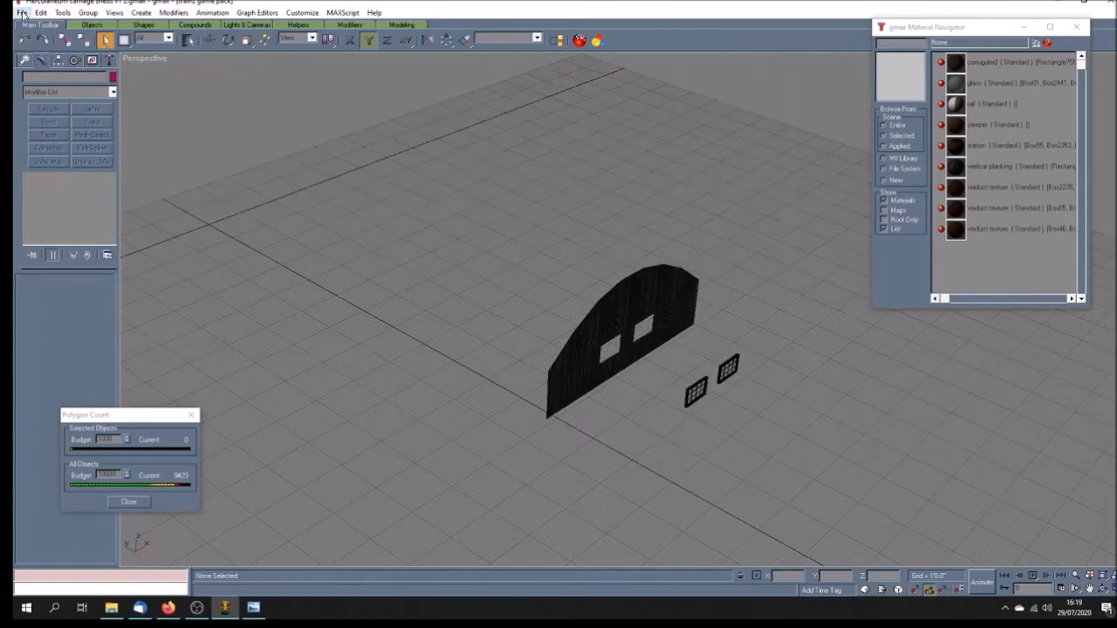
# - Save the scene, and save it again as Herculaneum carriage sheds v1 1.gmax, replacing the existing file
pyautogui.click(22, 12)
pyautogui.click(28, 66)
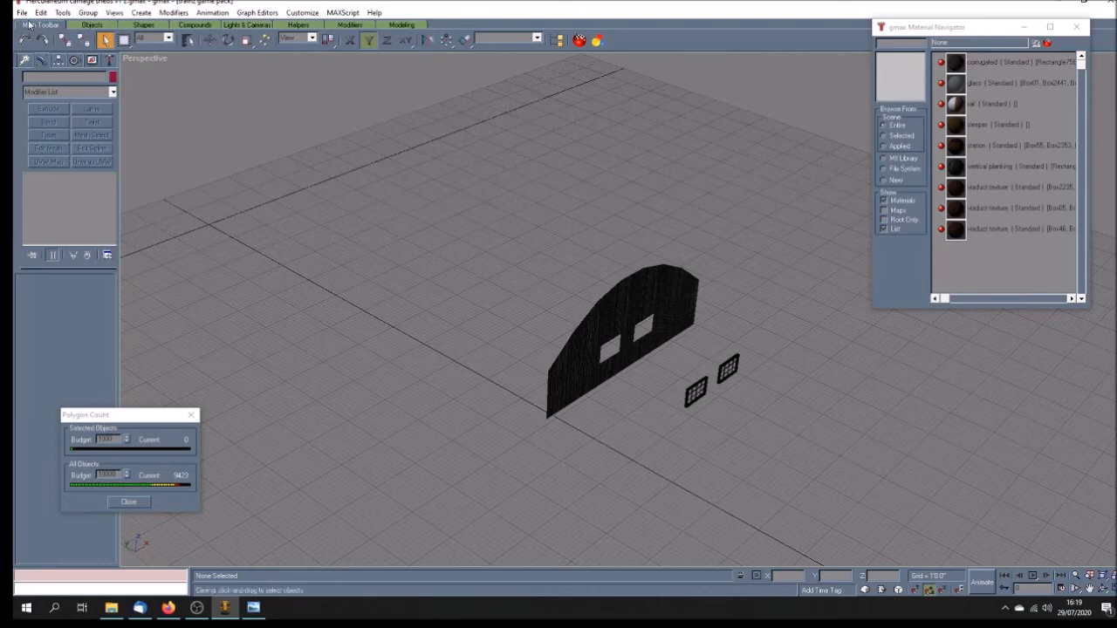
pyautogui.click(21, 12)
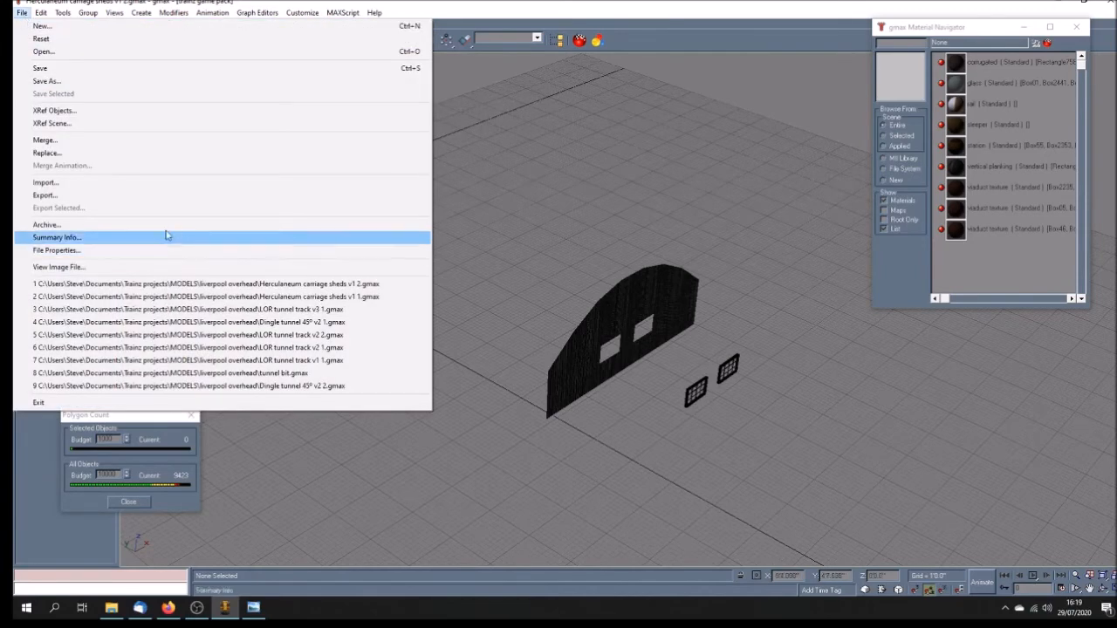
pyautogui.click(174, 80)
pyautogui.moveTo(249, 85); pyautogui.dragTo(251, 104)
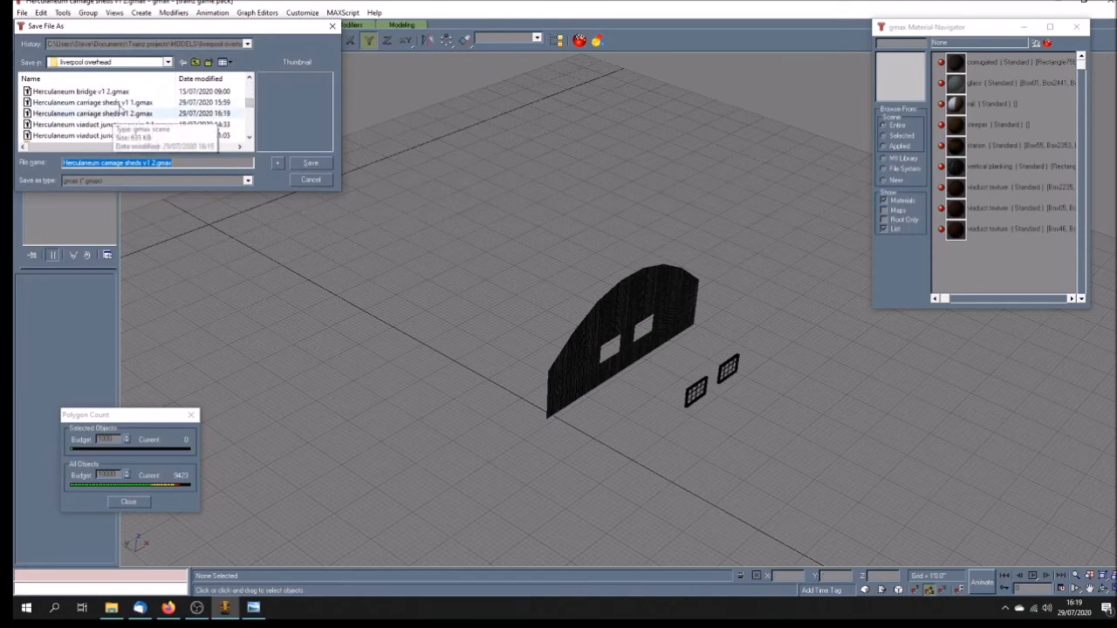
pyautogui.click(134, 104)
pyautogui.click(311, 164)
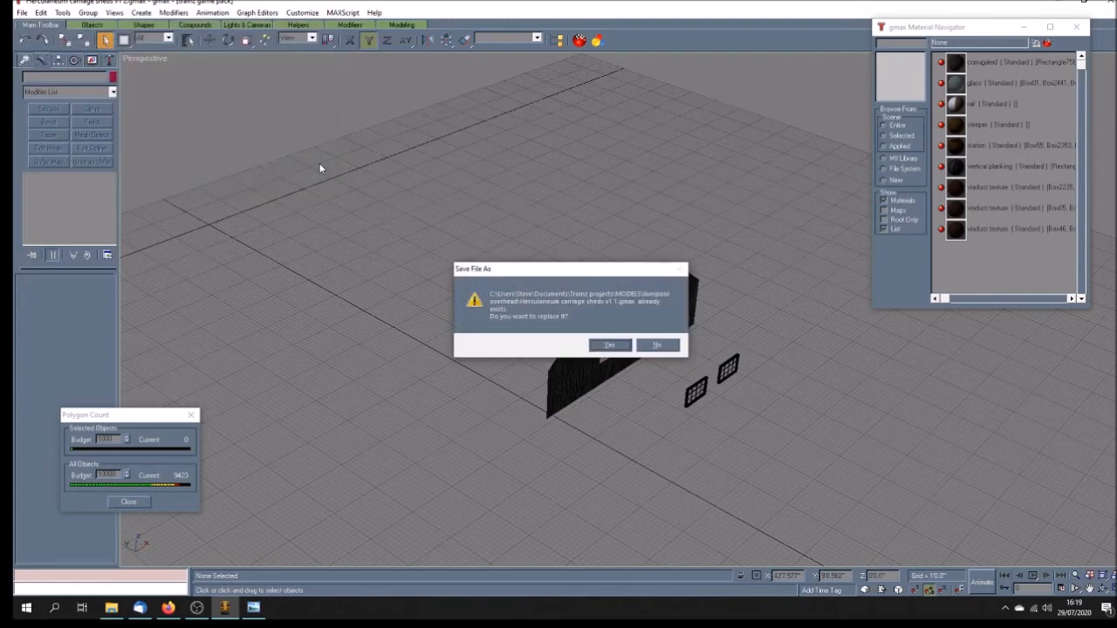
pyautogui.click(611, 345)
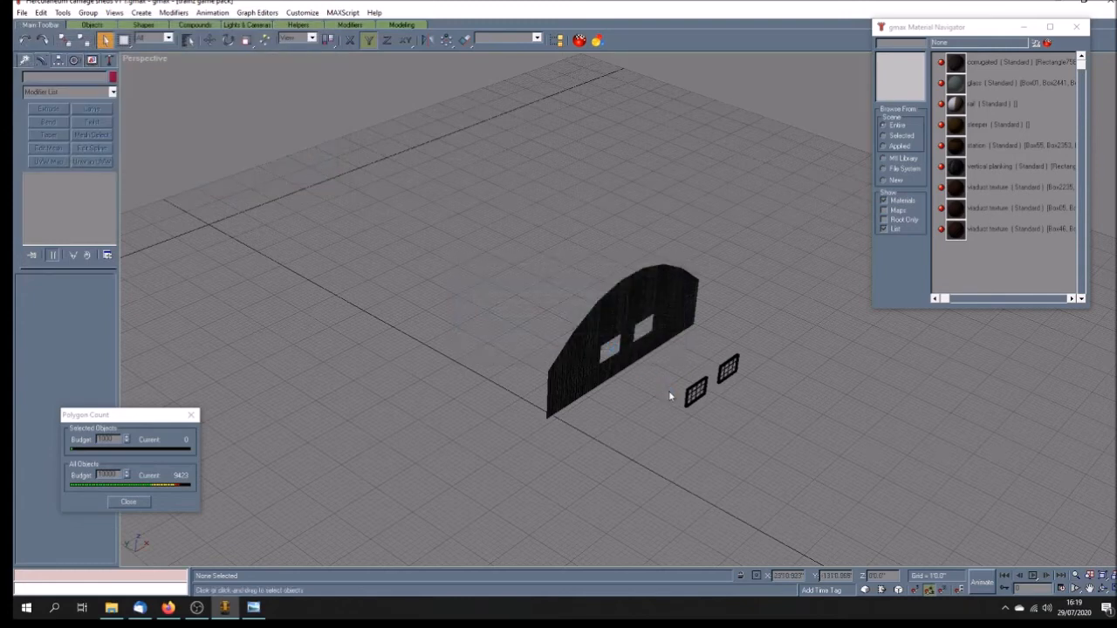
# - Centre the end wall's pivot to the object using Affect Pivot Only
pyautogui.click(608, 368)
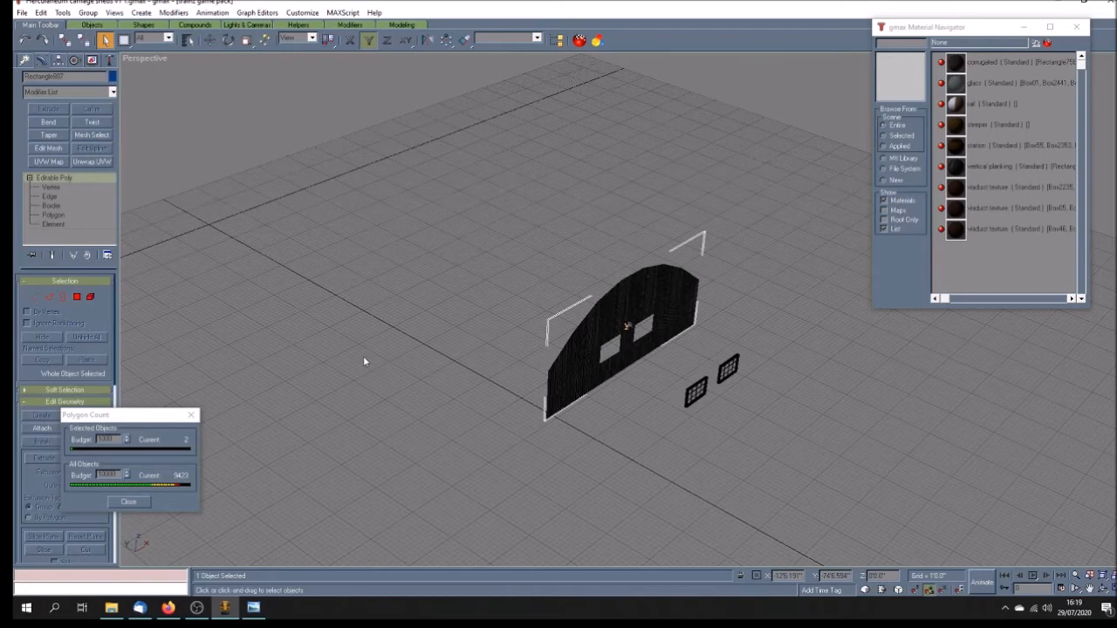
pyautogui.click(58, 61)
pyautogui.click(65, 133)
pyautogui.click(80, 197)
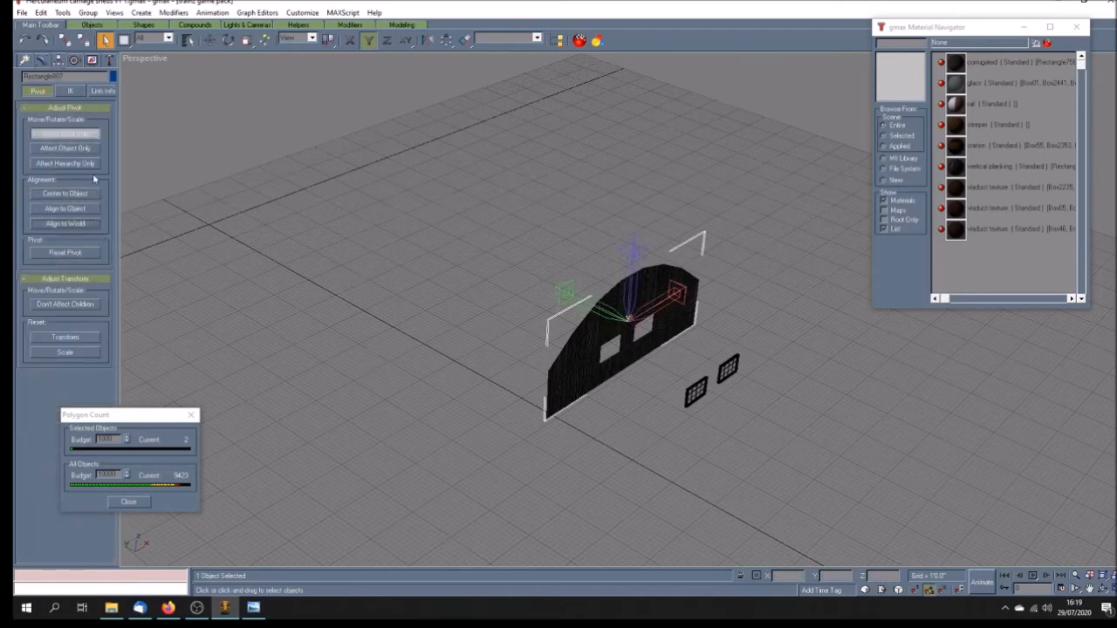
pyautogui.click(81, 135)
# - Align the window frame nearer the end wall's front corner with the wall so it sits in its opening
pyautogui.click(683, 407)
pyautogui.click(686, 399)
pyautogui.click(464, 41)
pyautogui.click(584, 339)
pyautogui.click(756, 240)
pyautogui.click(843, 228)
# - Align the remaining window frame with the end wall in Y position, centre to centre, so it fits its opening
pyautogui.click(727, 366)
pyautogui.click(462, 40)
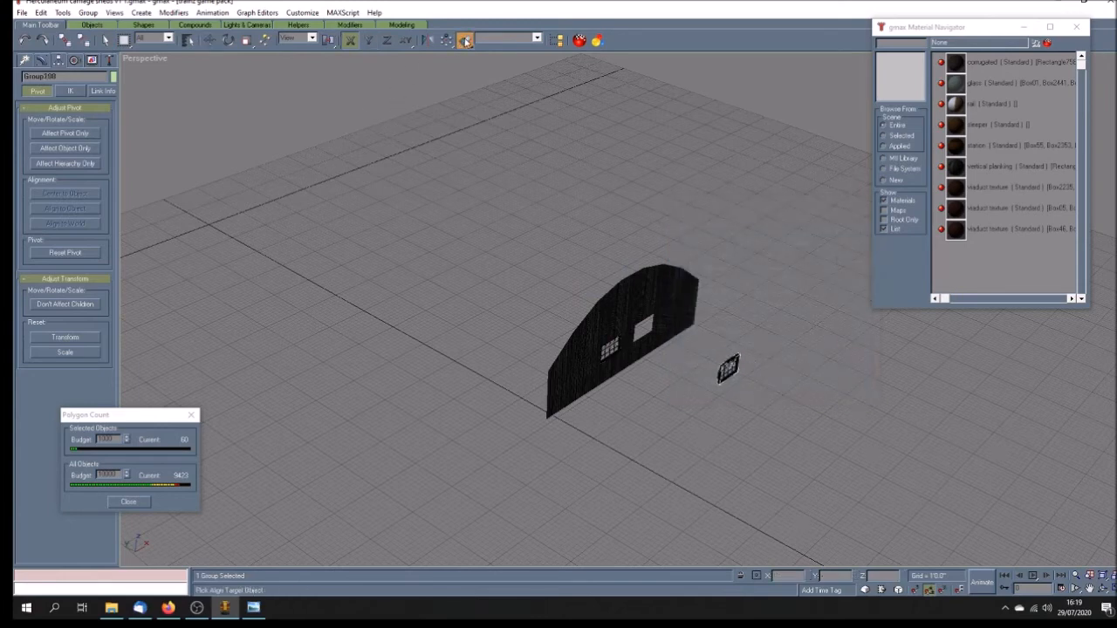
pyautogui.click(659, 286)
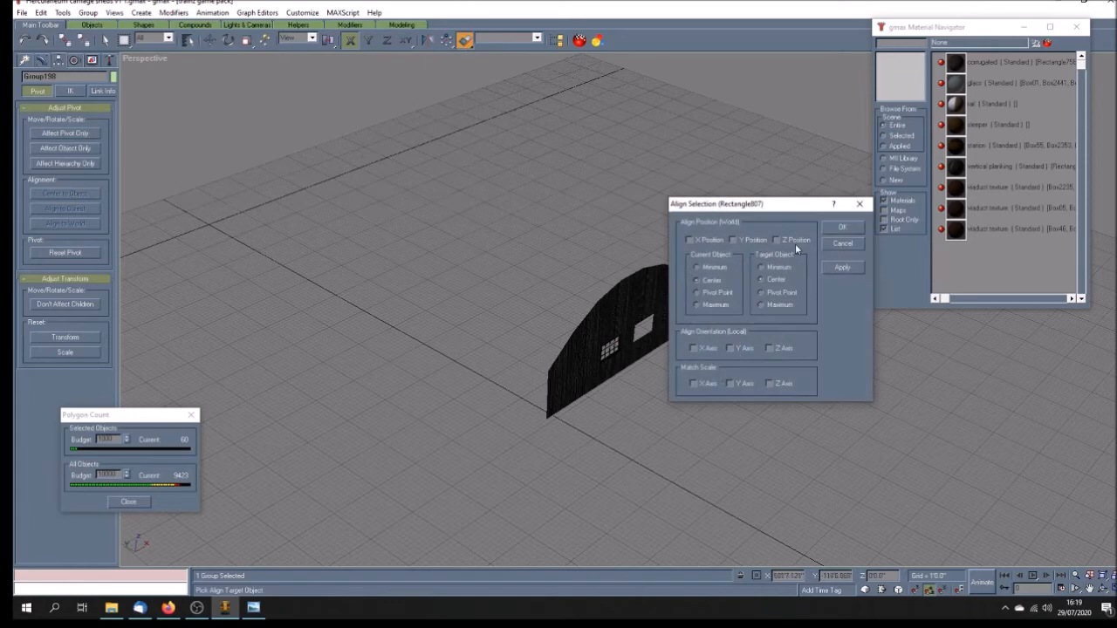
pyautogui.click(761, 242)
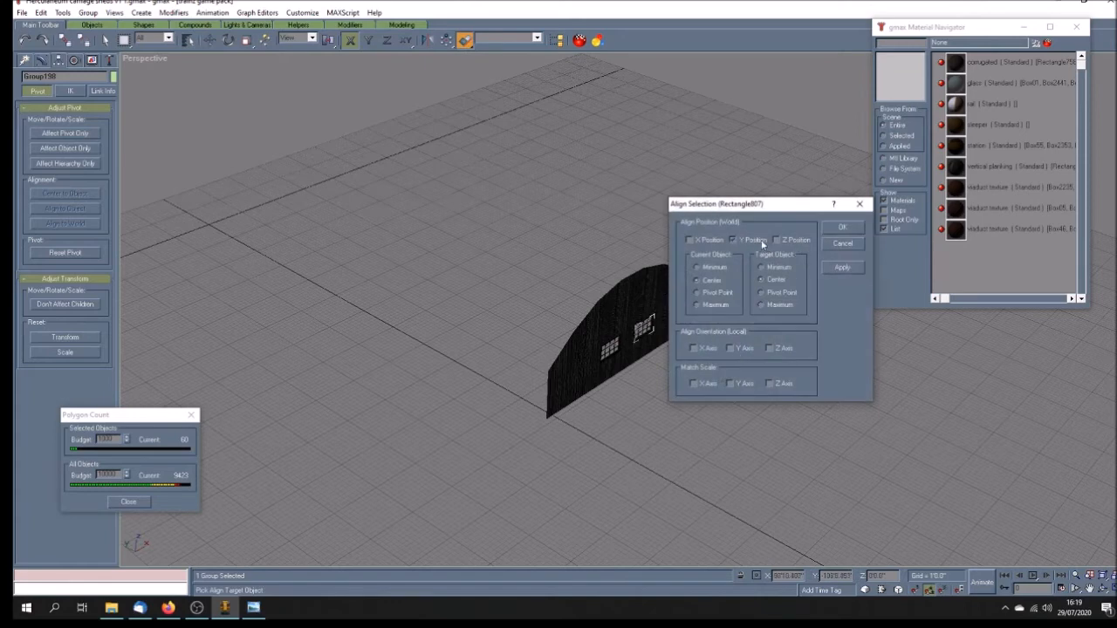
pyautogui.click(843, 229)
pyautogui.click(601, 266)
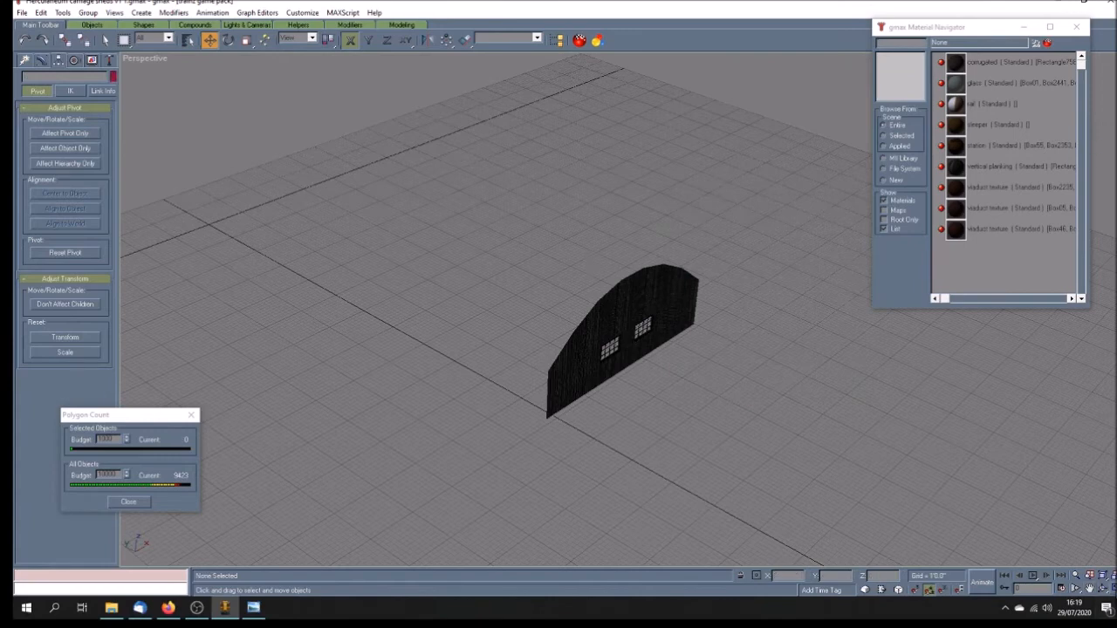
# - Draw a thin box in the Back view enclosing both window frames of the end wall
pyautogui.click(1104, 588)
pyautogui.click(1089, 588)
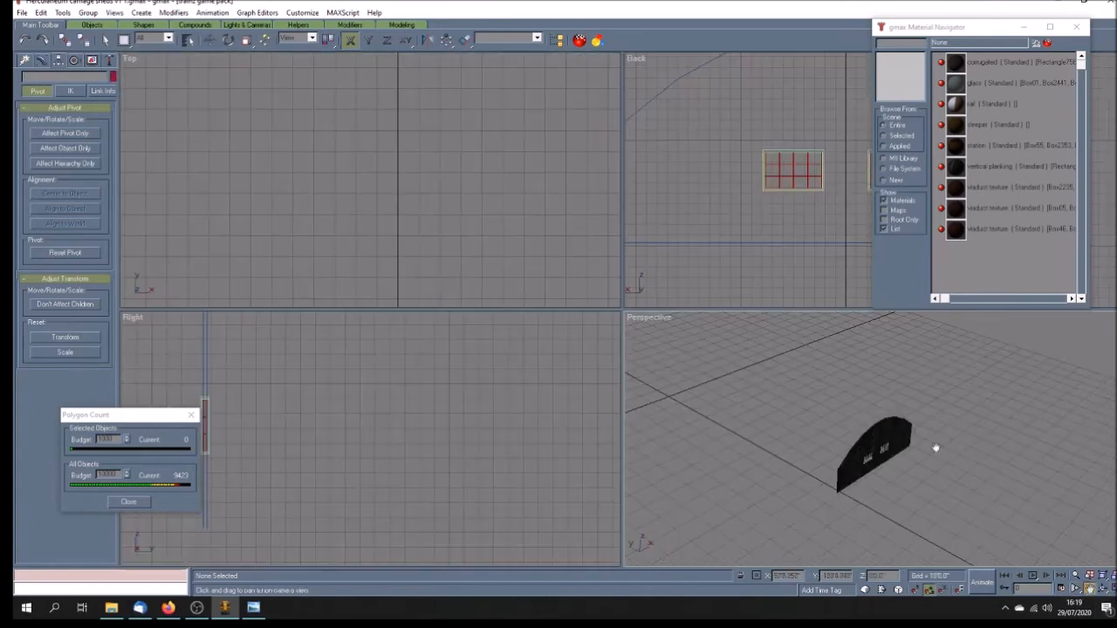
pyautogui.moveTo(820, 239); pyautogui.dragTo(678, 209)
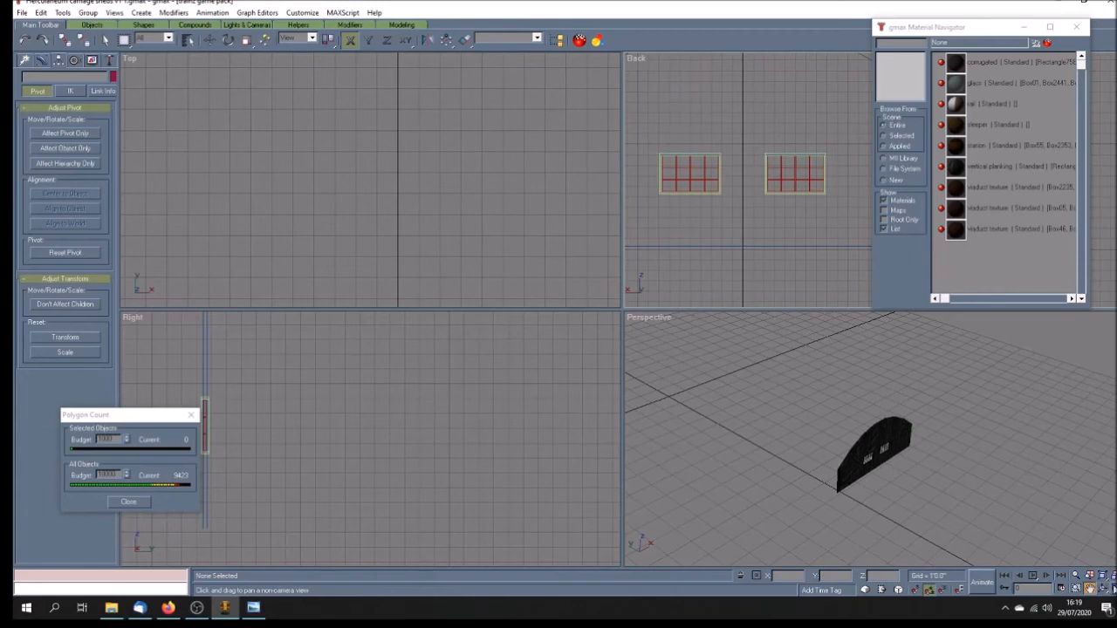
pyautogui.click(1103, 588)
pyautogui.moveTo(428, 326); pyautogui.dragTo(503, 282)
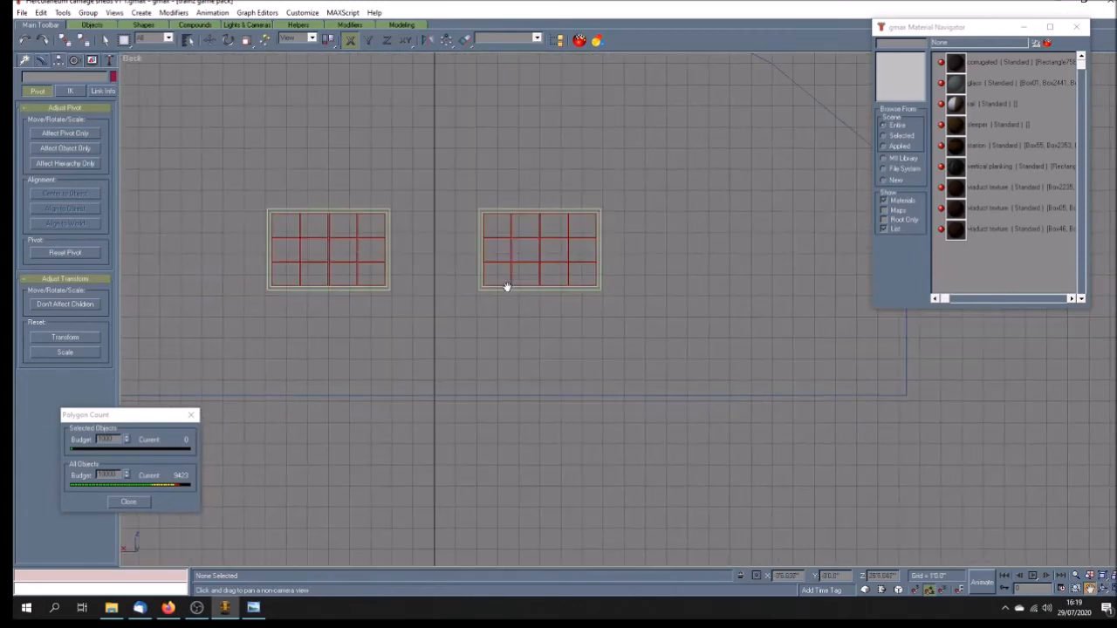
pyautogui.click(27, 61)
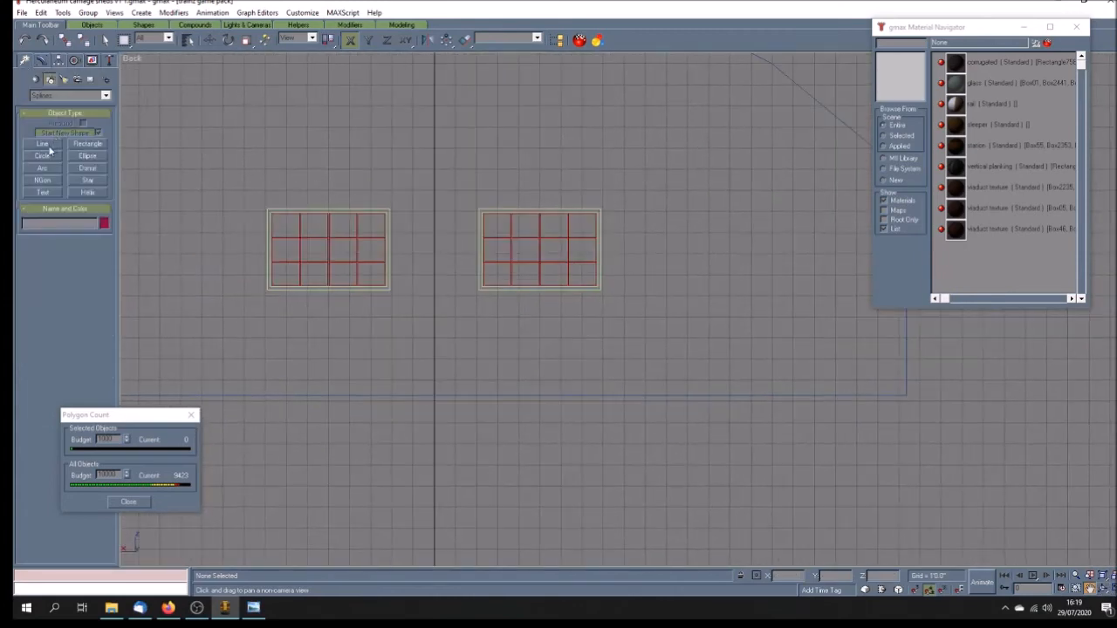
pyautogui.click(35, 80)
pyautogui.click(41, 135)
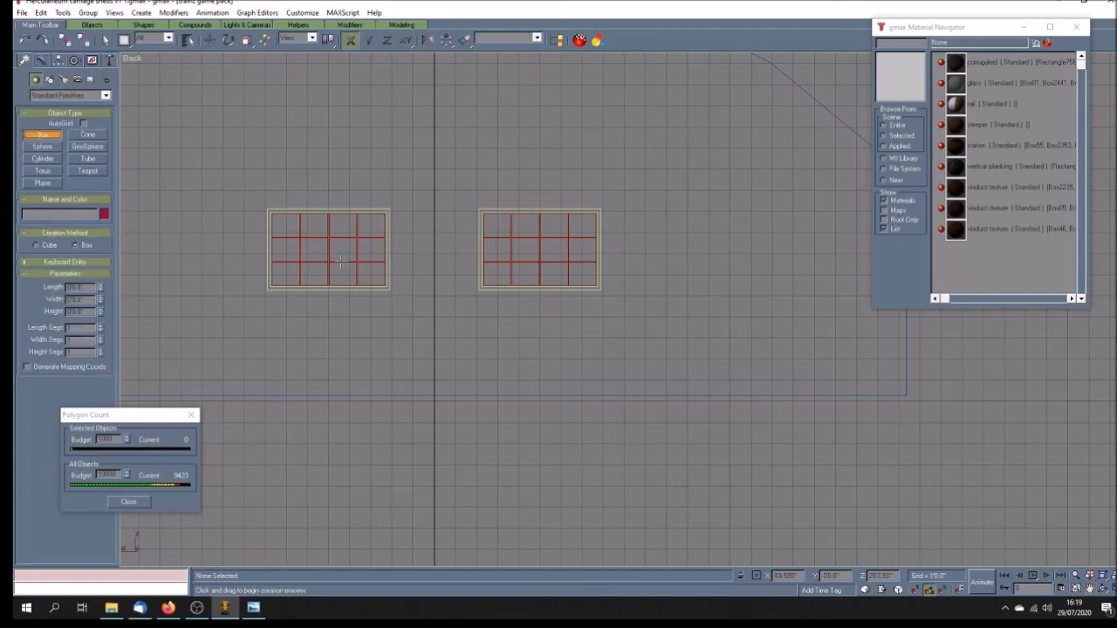
pyautogui.moveTo(263, 202); pyautogui.dragTo(604, 296)
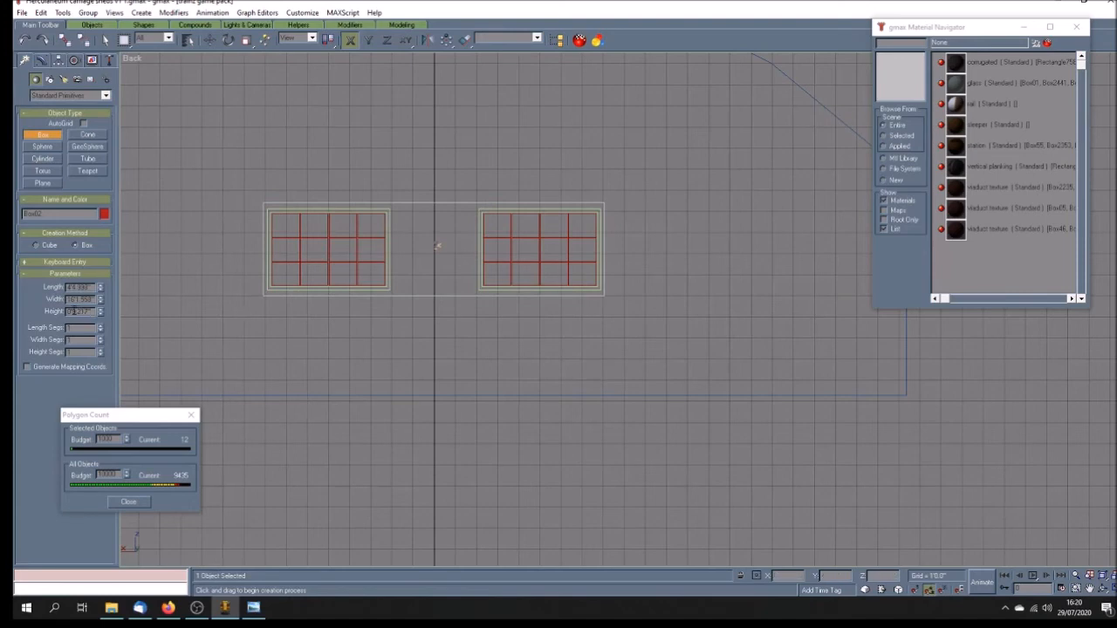
# - Set the new box's height to 0'1.0", width to 16'0.0" and length to 4'4.0"
pyautogui.moveTo(82, 311); pyautogui.dragTo(106, 310)
pyautogui.write('0.1')
pyautogui.click(80, 299)
pyautogui.write('160')
pyautogui.press('Return')
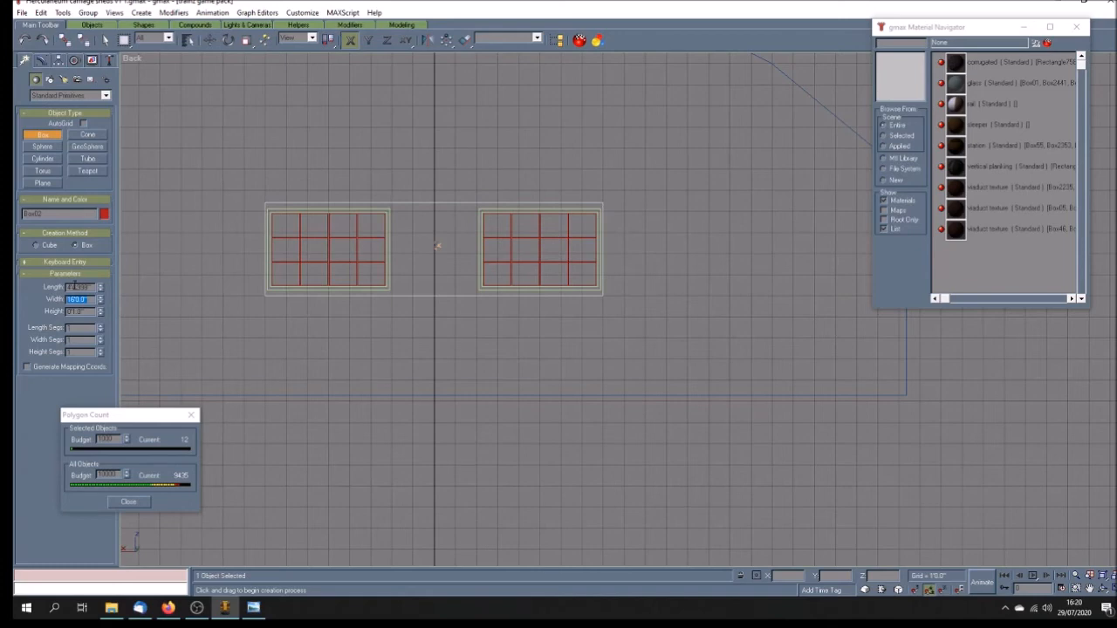
pyautogui.moveTo(75, 286); pyautogui.dragTo(92, 284)
pyautogui.press('Return')
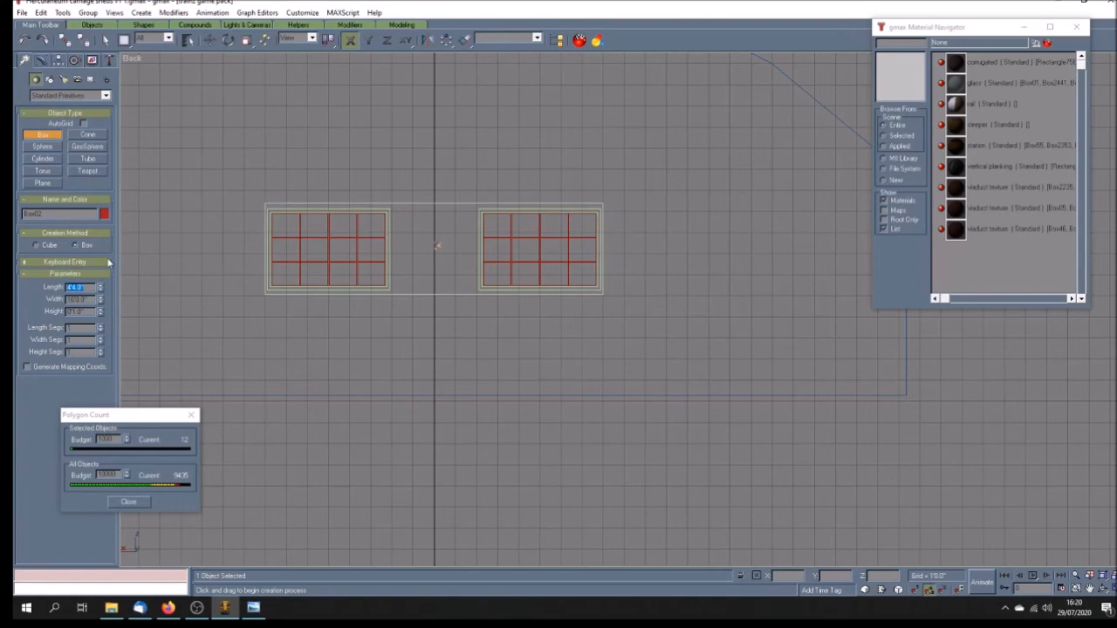
# - Centre the box's pivot to the object and align it to the world using Affect Pivot Only
pyautogui.click(58, 59)
pyautogui.click(80, 132)
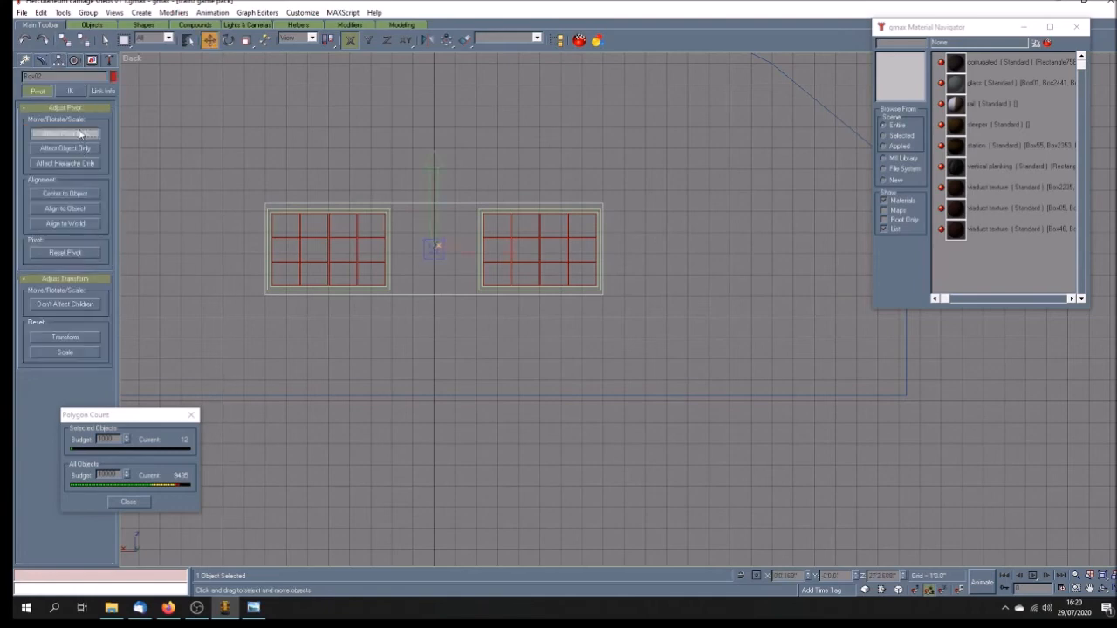
pyautogui.click(89, 193)
pyautogui.click(86, 221)
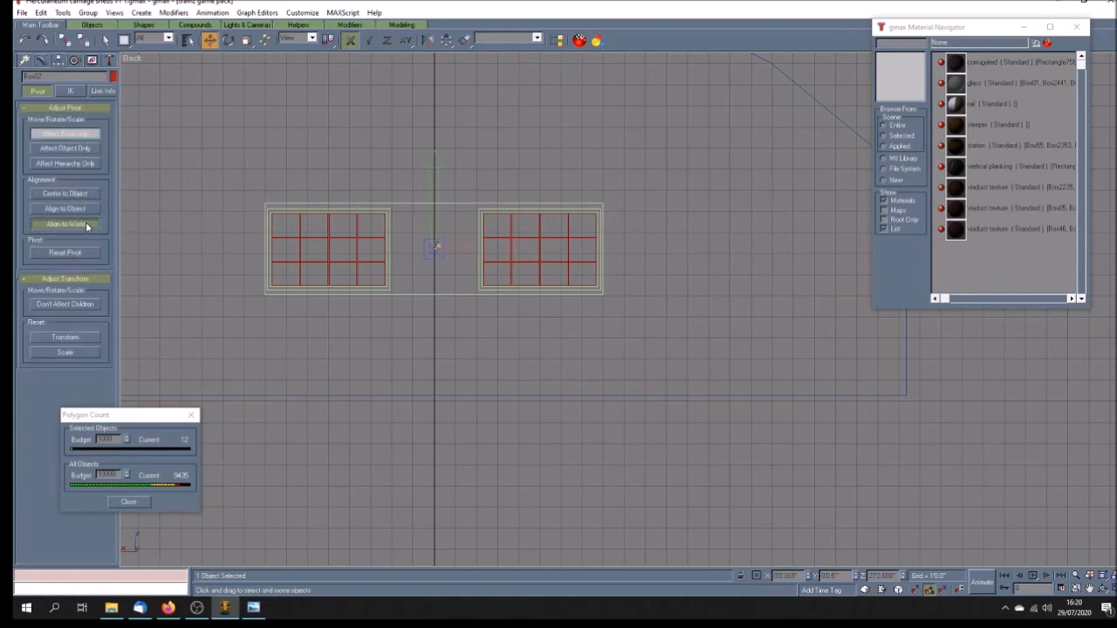
pyautogui.click(94, 134)
# - Convert the box to an Editable Poly and enter Polygon sub-object level in the perspective view
pyautogui.click(1106, 589)
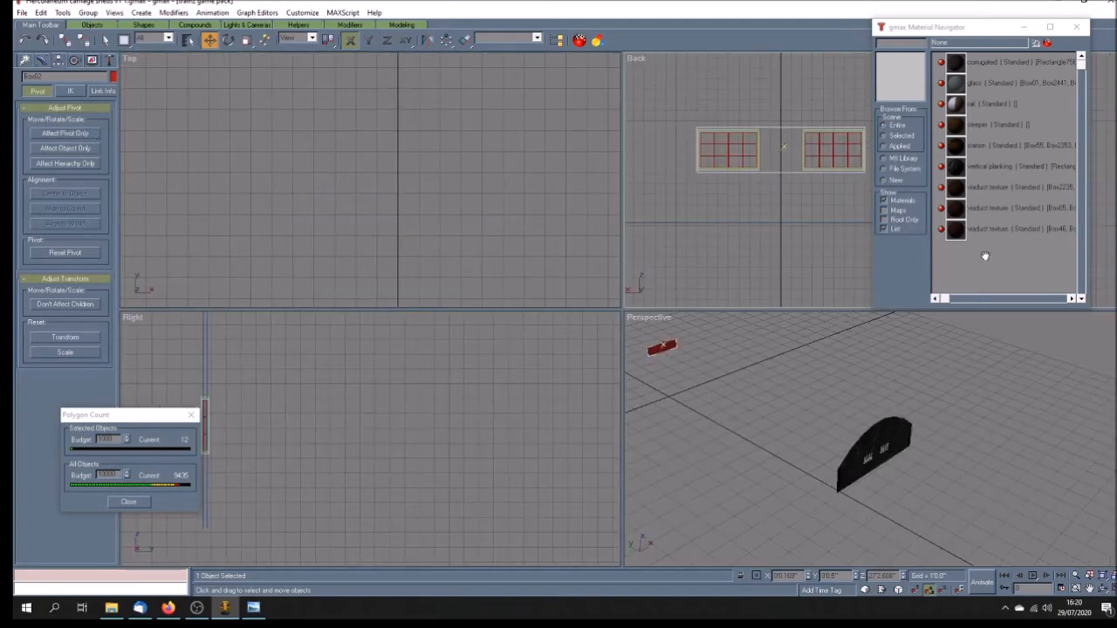
pyautogui.click(1089, 589)
pyautogui.moveTo(972, 524); pyautogui.dragTo(968, 519)
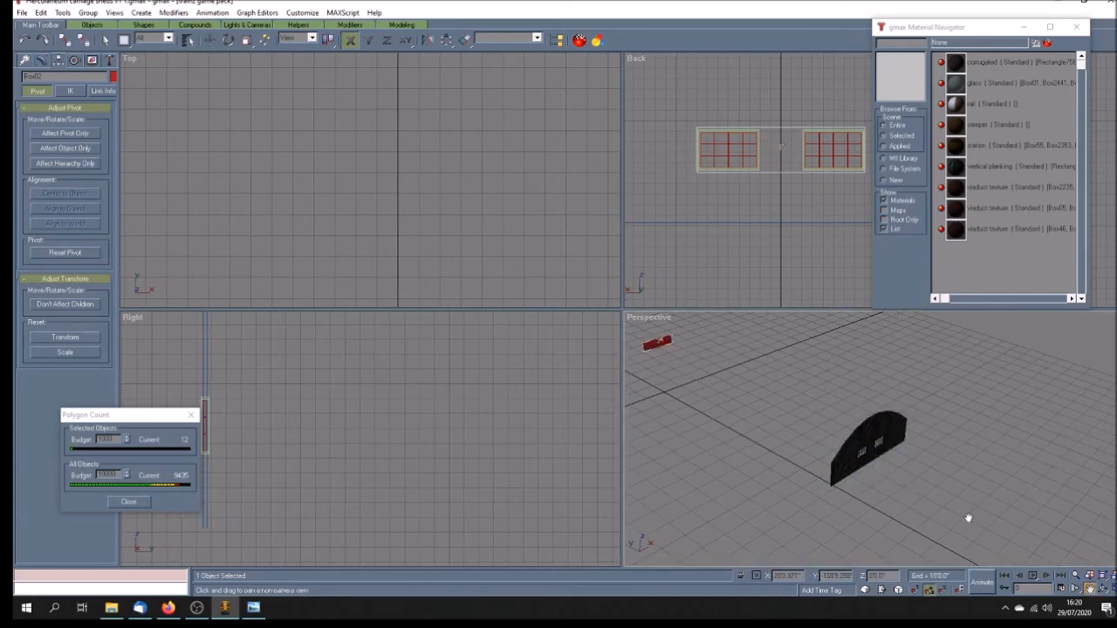
pyautogui.click(1106, 590)
pyautogui.moveTo(693, 394); pyautogui.dragTo(770, 434)
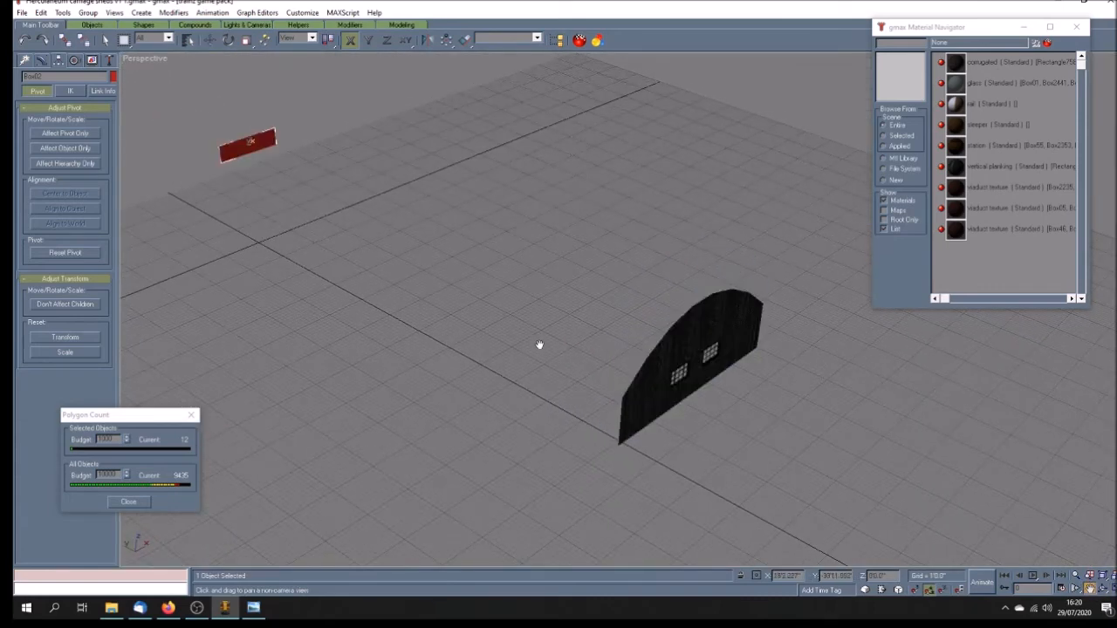
pyautogui.moveTo(273, 219)
pyautogui.mouseDown()
pyautogui.moveTo(811, 428)
pyautogui.moveTo(634, 369)
pyautogui.moveTo(577, 313)
pyautogui.moveTo(444, 277)
pyautogui.moveTo(591, 366)
pyautogui.mouseUp()
pyautogui.scroll(3, 590, 360)
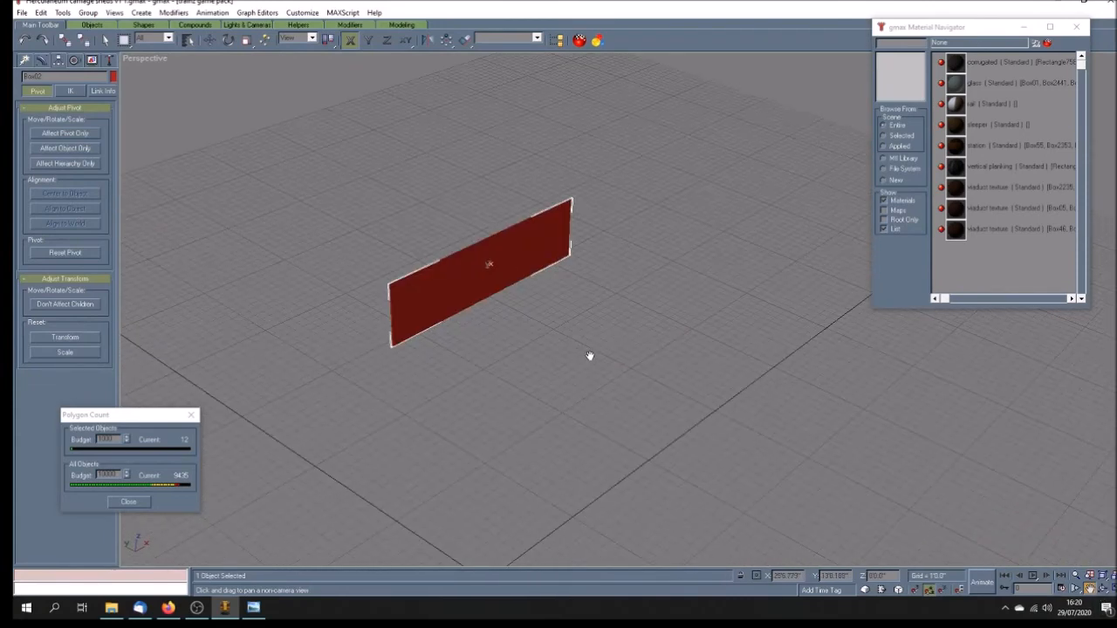
pyautogui.click(41, 60)
pyautogui.rightClick(66, 180)
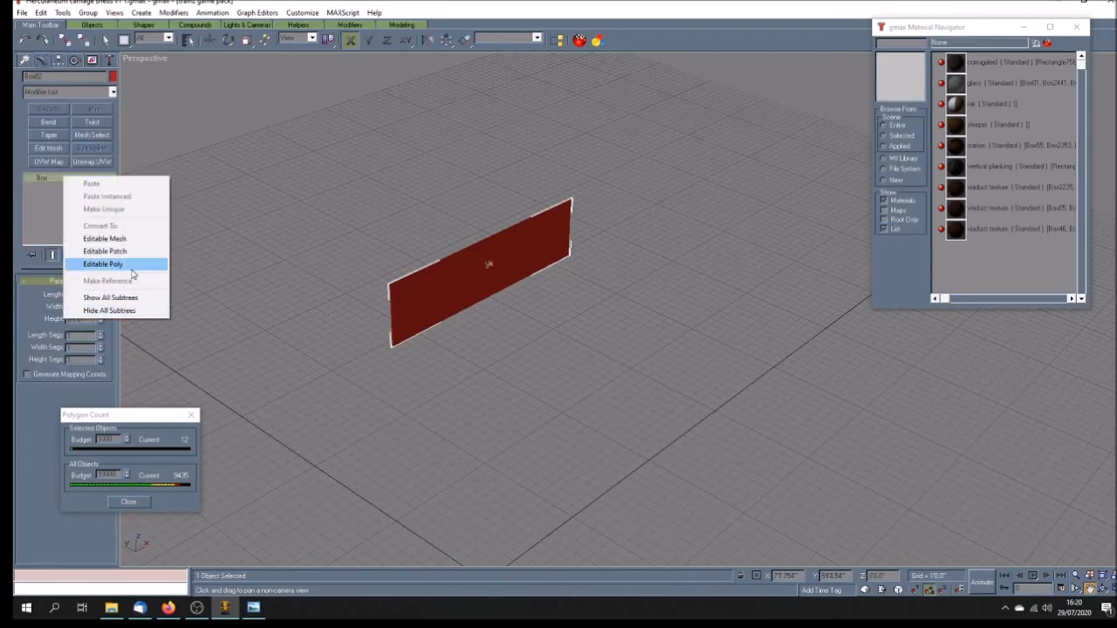
pyautogui.click(103, 264)
pyautogui.click(30, 178)
pyautogui.click(54, 214)
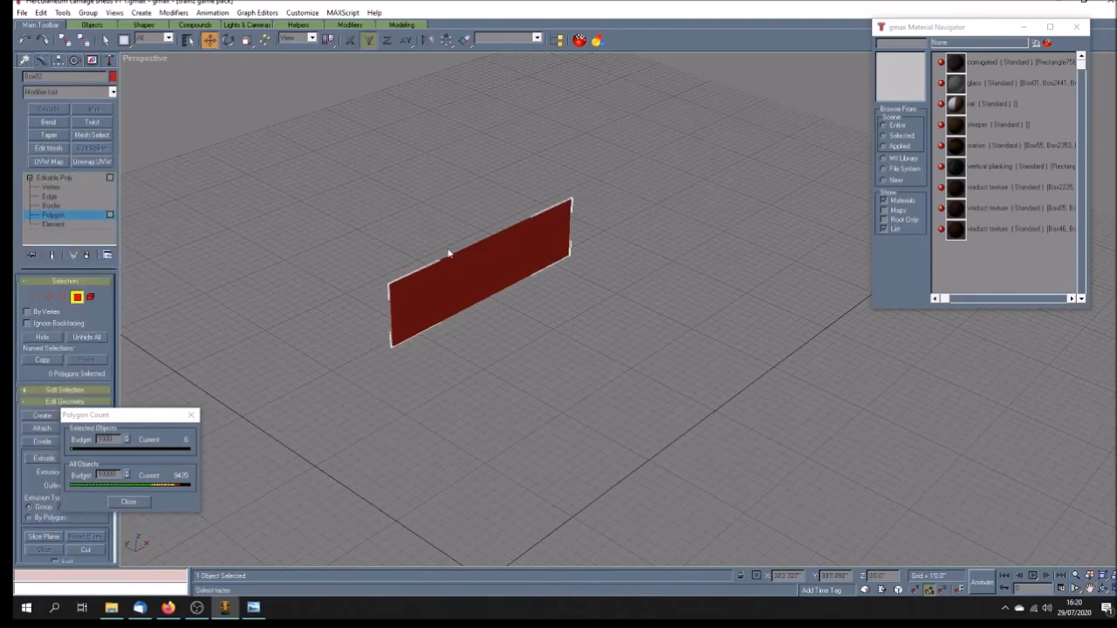
# - Switch the perspective view to Wireframe and delete the box's narrow top polygon and one narrow end polygon
pyautogui.rightClick(149, 59)
pyautogui.click(152, 77)
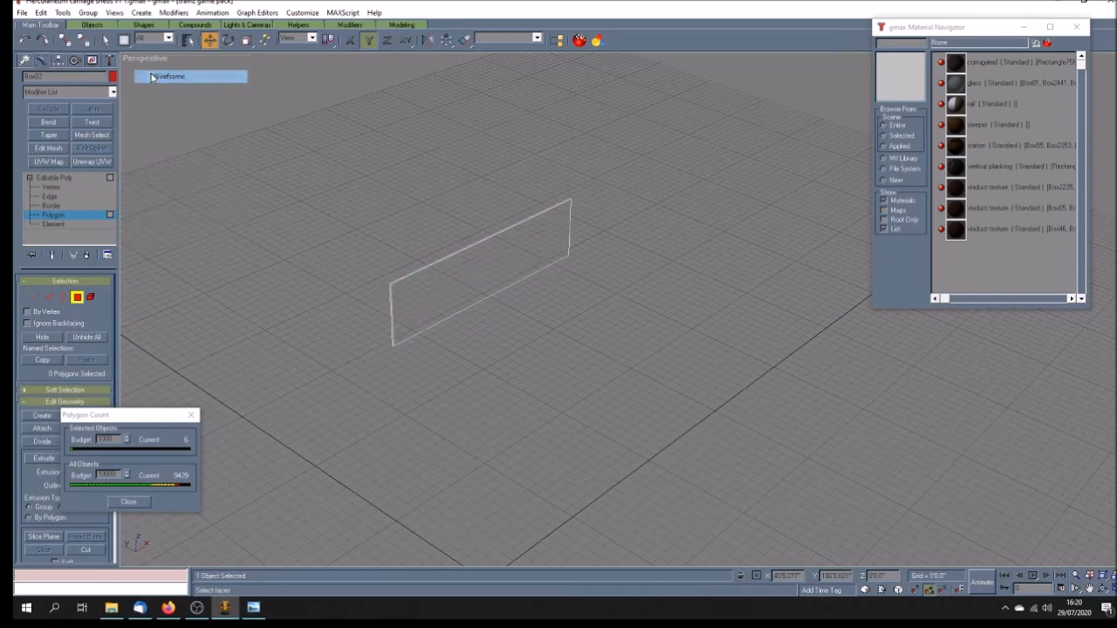
pyautogui.click(395, 280)
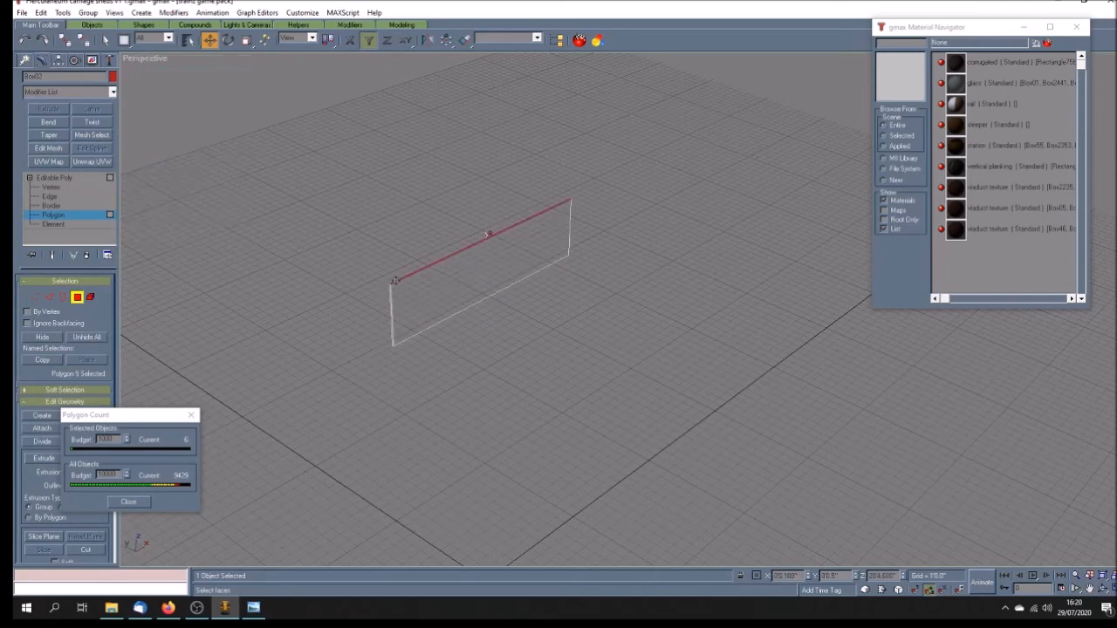
pyautogui.click(393, 315)
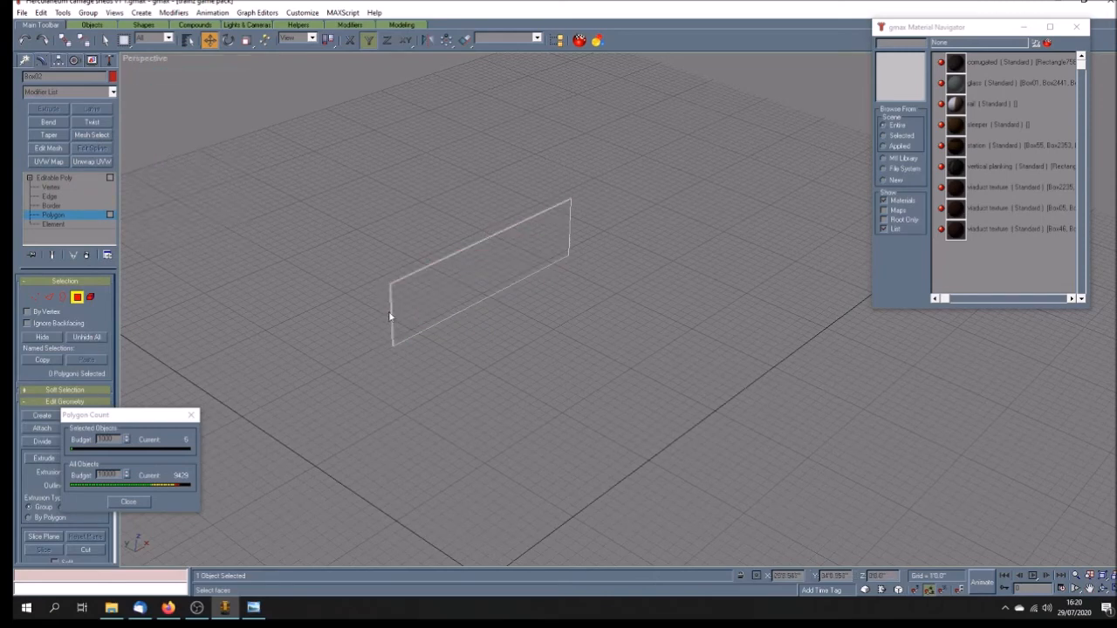
pyautogui.click(390, 312)
pyautogui.press('Delete')
# - Delete the box's two remaining narrow edge polygons, keeping only the two large faces, and leave Polygon level
pyautogui.click(1103, 590)
pyautogui.moveTo(596, 316); pyautogui.dragTo(556, 312)
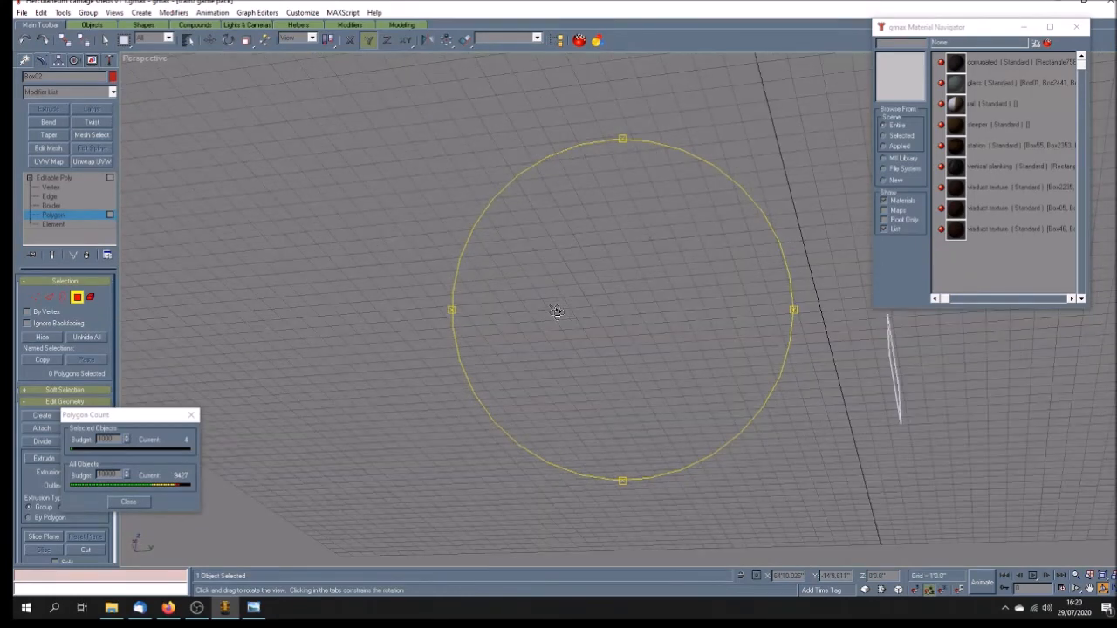
pyautogui.click(1089, 589)
pyautogui.moveTo(1091, 472); pyautogui.dragTo(598, 309)
pyautogui.scroll(4, 574, 299)
pyautogui.click(105, 41)
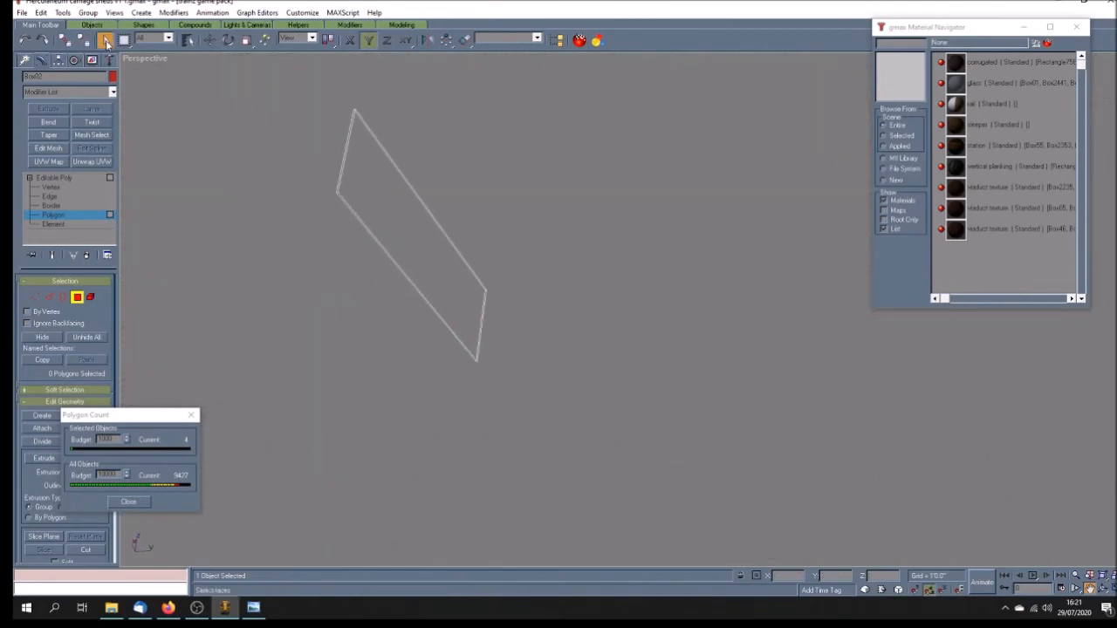
pyautogui.click(340, 169)
pyautogui.press('Delete')
pyautogui.click(380, 244)
pyautogui.press('Delete')
pyautogui.click(63, 178)
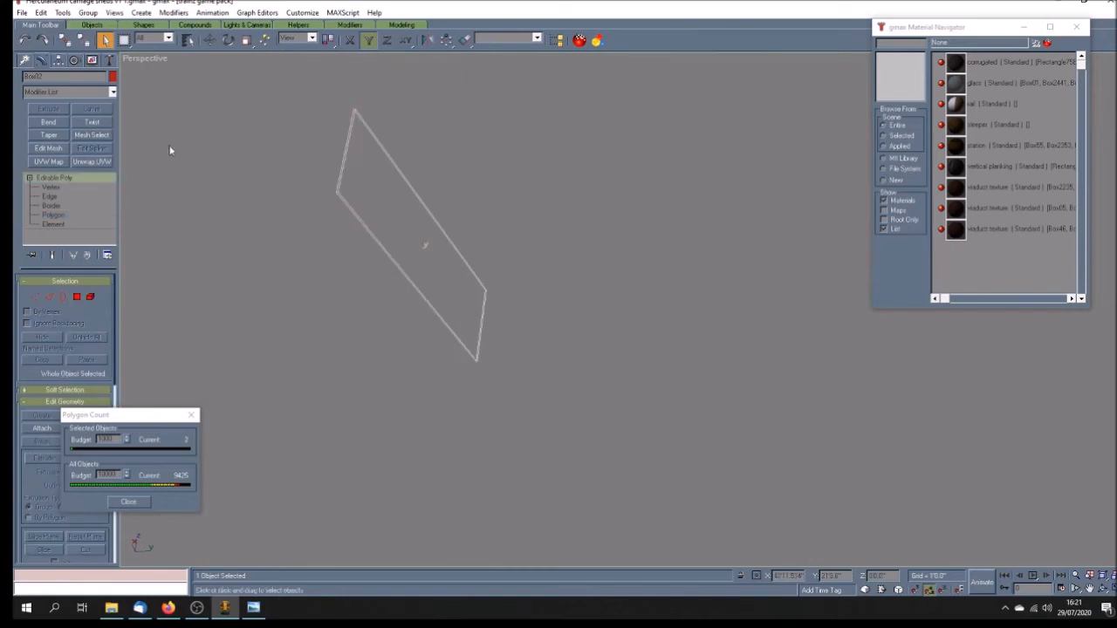
# - Switch the perspective view to Smooth + Highlights shading and apply the glass material to the box
pyautogui.rightClick(133, 61)
pyautogui.click(165, 67)
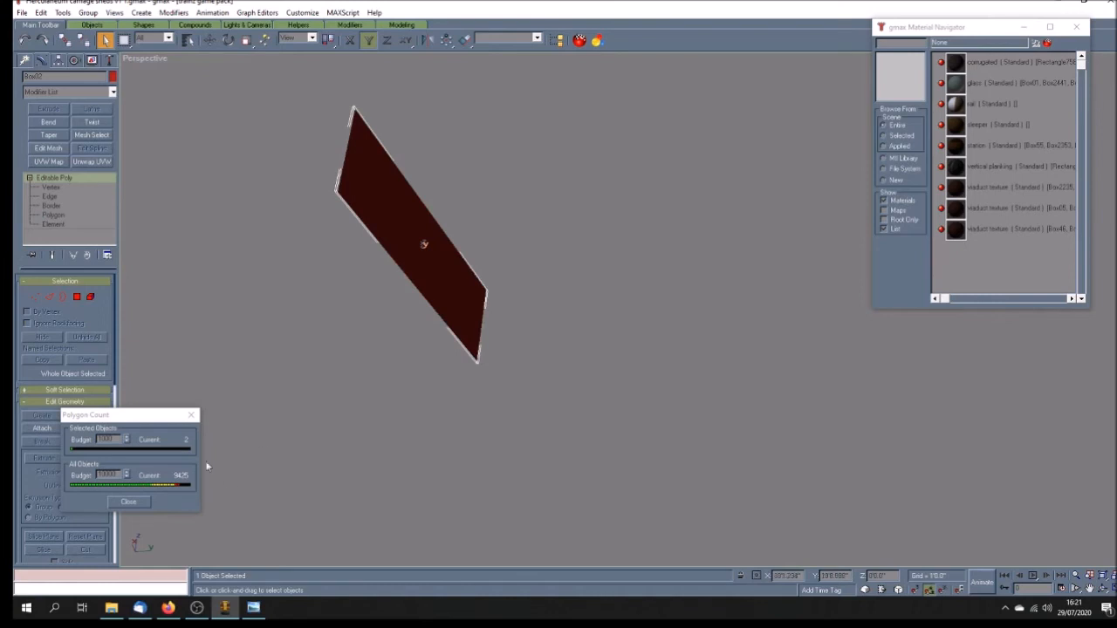
pyautogui.click(979, 84)
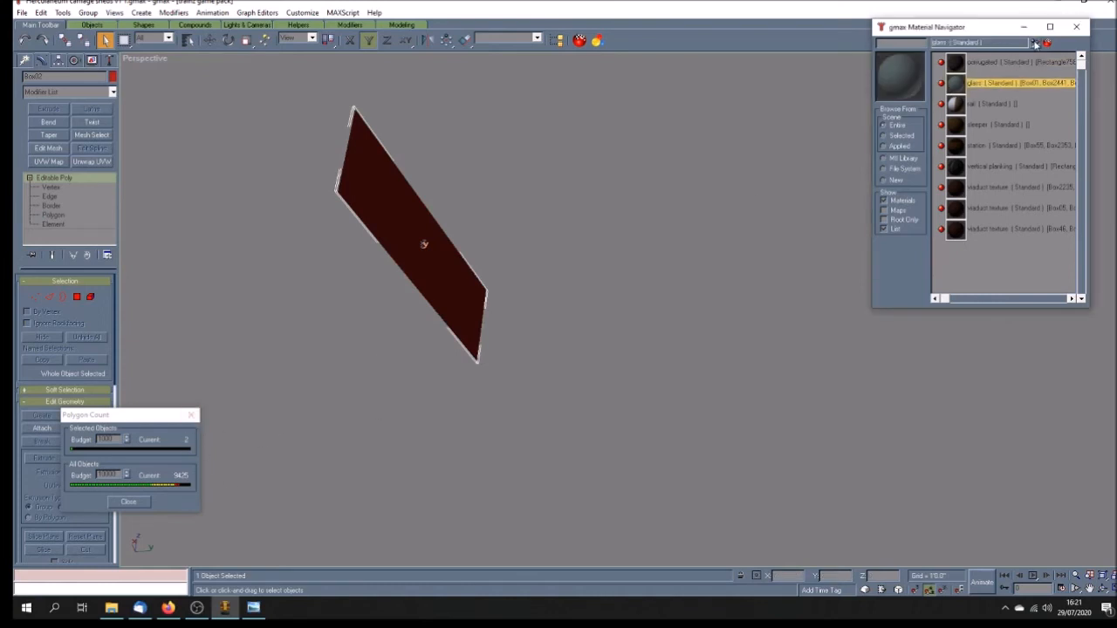
pyautogui.click(1036, 42)
# - Add an Unwrap UVW modifier to the glass pane and scale its mapping vertices in the Edit UVWs window
pyautogui.click(91, 162)
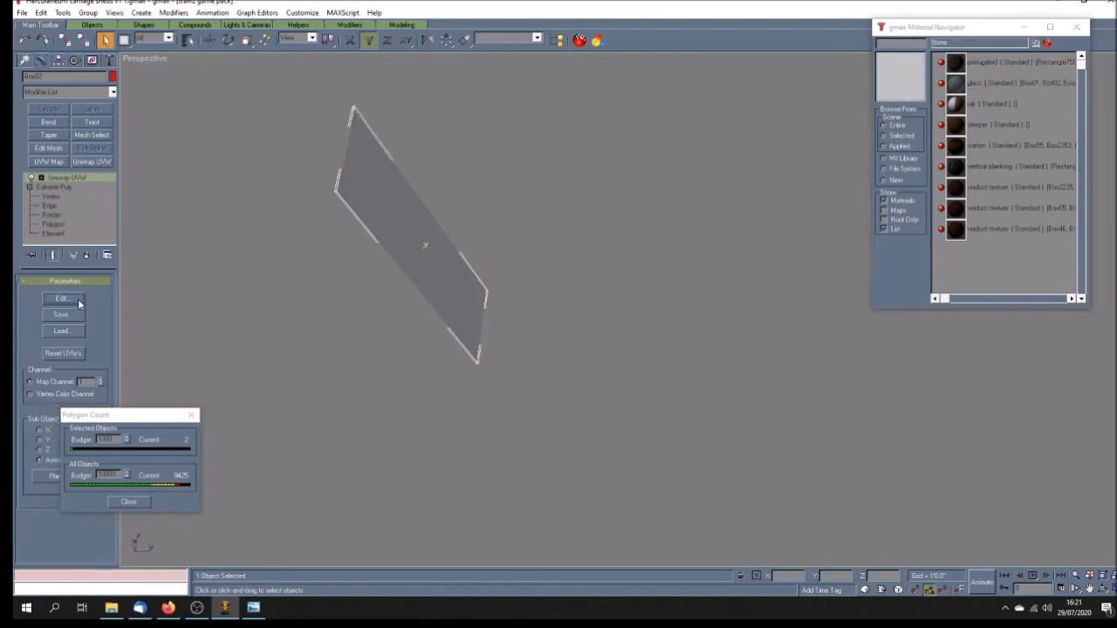
pyautogui.click(61, 298)
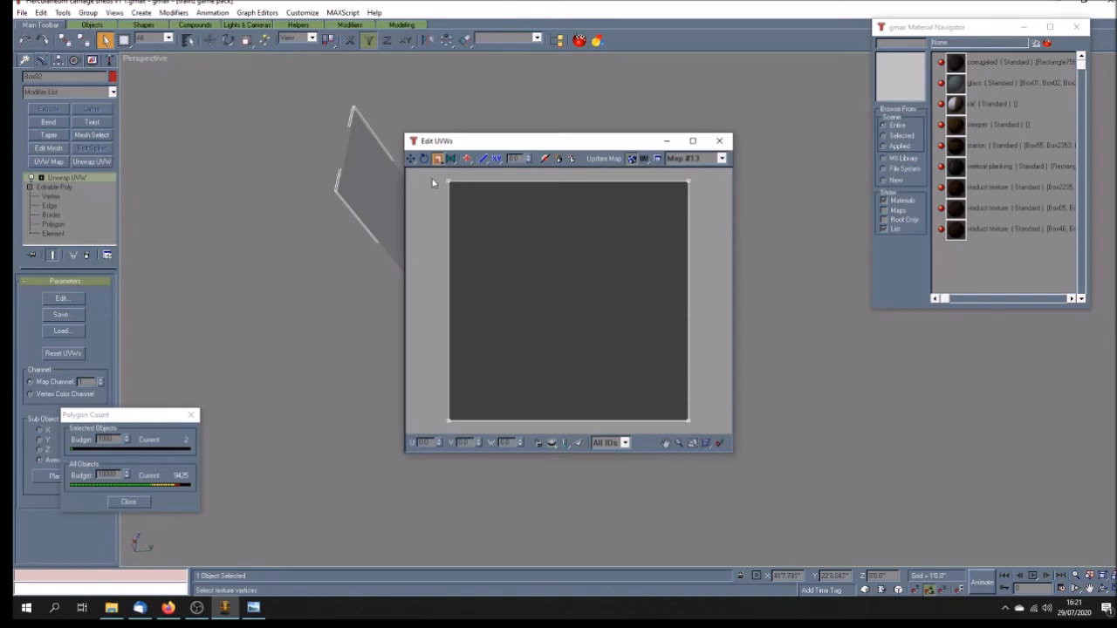
pyautogui.moveTo(639, 319); pyautogui.dragTo(708, 432)
pyautogui.moveTo(453, 186); pyautogui.dragTo(478, 205)
pyautogui.click(719, 140)
pyautogui.click(792, 371)
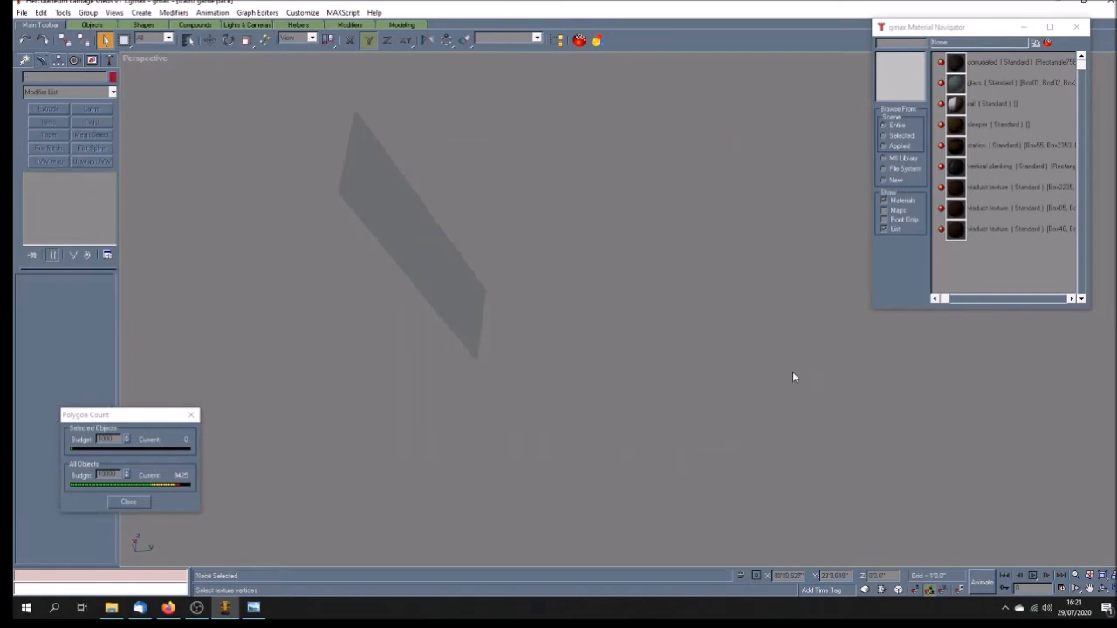
# - Align the glass pane with the two-window end wall by Y Position only, centre to centre
pyautogui.hotkey('ctrl', 'r')
pyautogui.moveTo(560, 306); pyautogui.dragTo(721, 350)
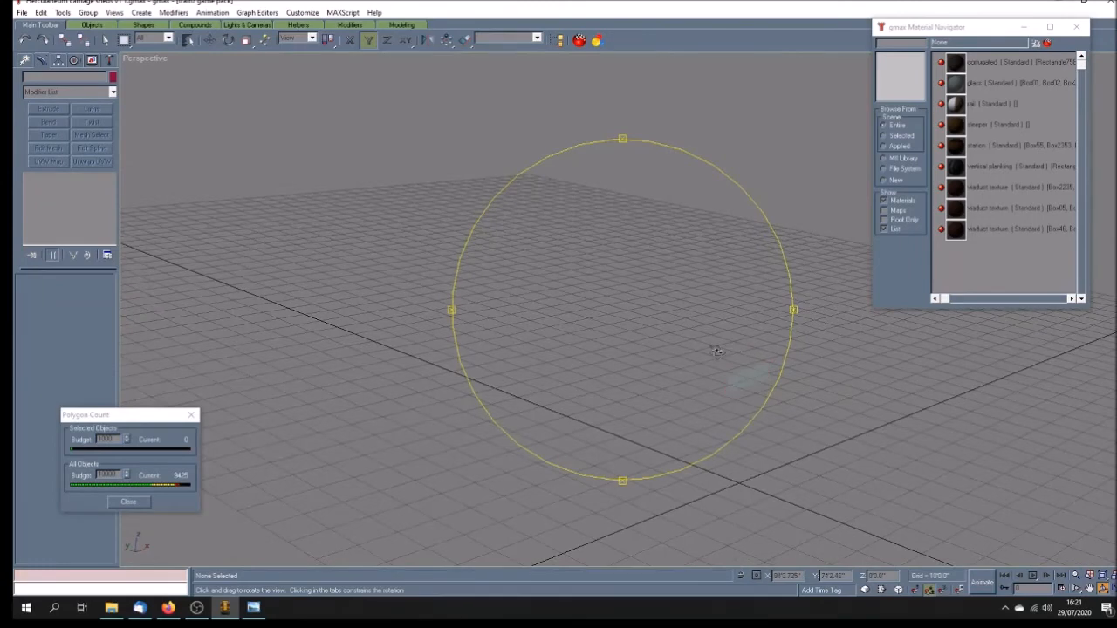
pyautogui.click(1090, 589)
pyautogui.moveTo(984, 531)
pyautogui.mouseDown()
pyautogui.moveTo(843, 449)
pyautogui.moveTo(536, 356)
pyautogui.moveTo(514, 378)
pyautogui.moveTo(474, 381)
pyautogui.mouseUp()
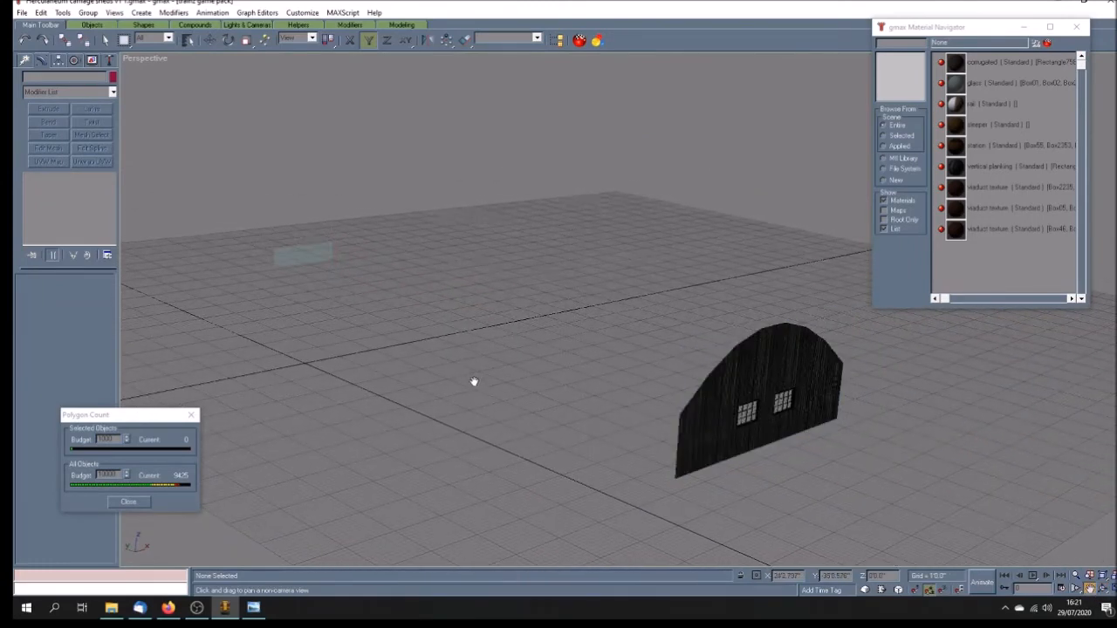
pyautogui.click(466, 40)
pyautogui.click(597, 340)
pyautogui.click(105, 40)
pyautogui.click(301, 254)
pyautogui.click(466, 41)
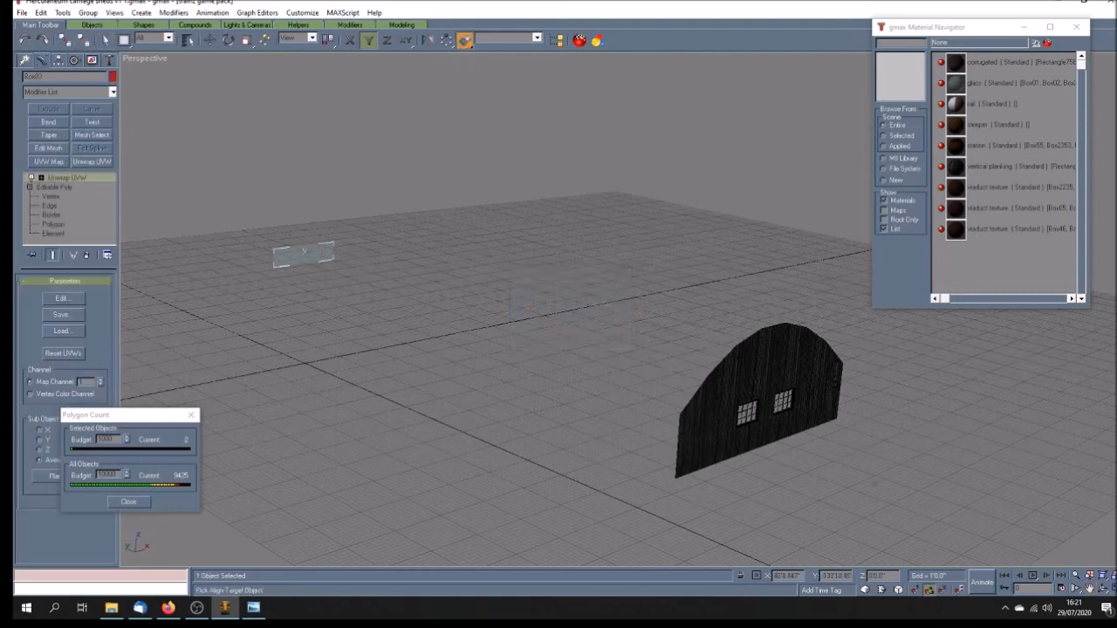
pyautogui.click(720, 432)
pyautogui.click(751, 243)
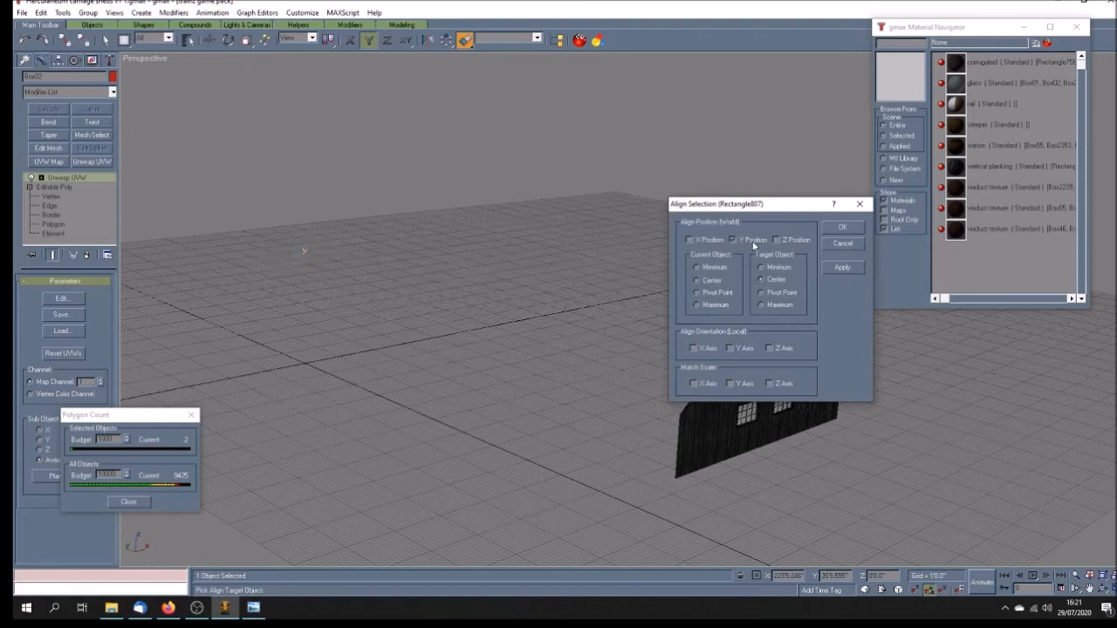
pyautogui.click(847, 229)
pyautogui.click(794, 443)
# - Group the end wall, its two window frames and the glass pane under the default group name
pyautogui.click(1103, 589)
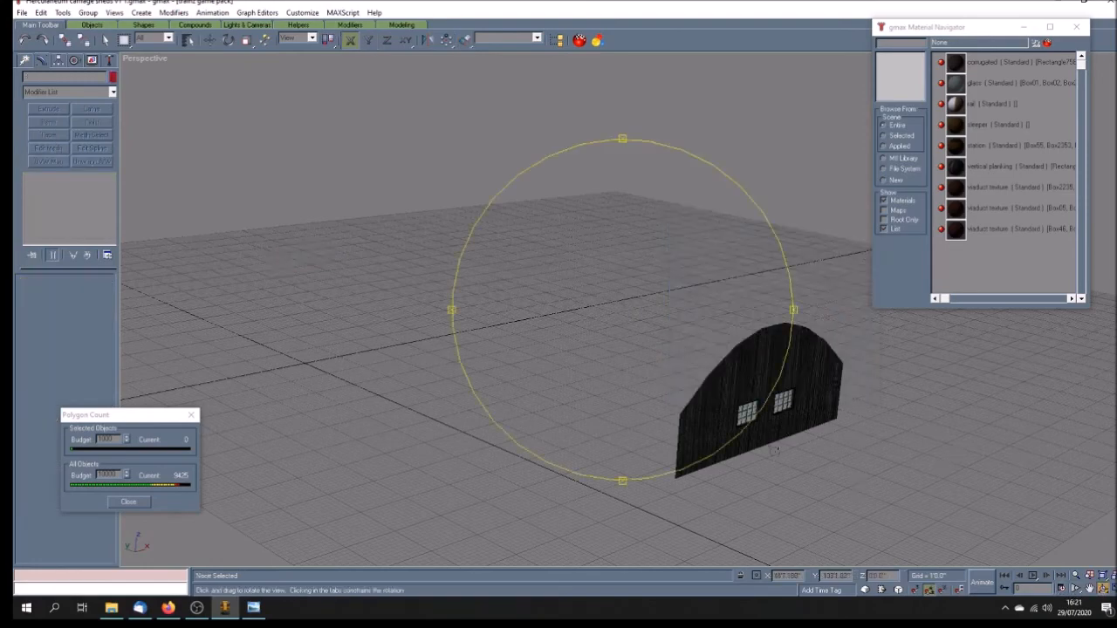
pyautogui.moveTo(704, 403)
pyautogui.mouseDown()
pyautogui.moveTo(680, 403)
pyautogui.moveTo(690, 404)
pyautogui.mouseUp()
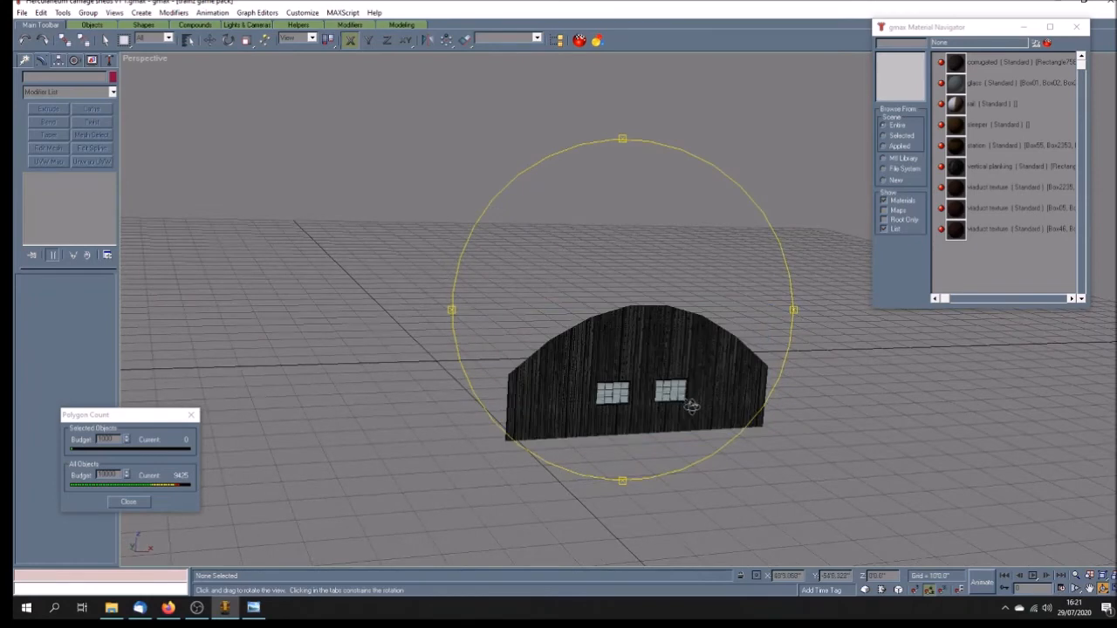
pyautogui.scroll(4, 690, 404)
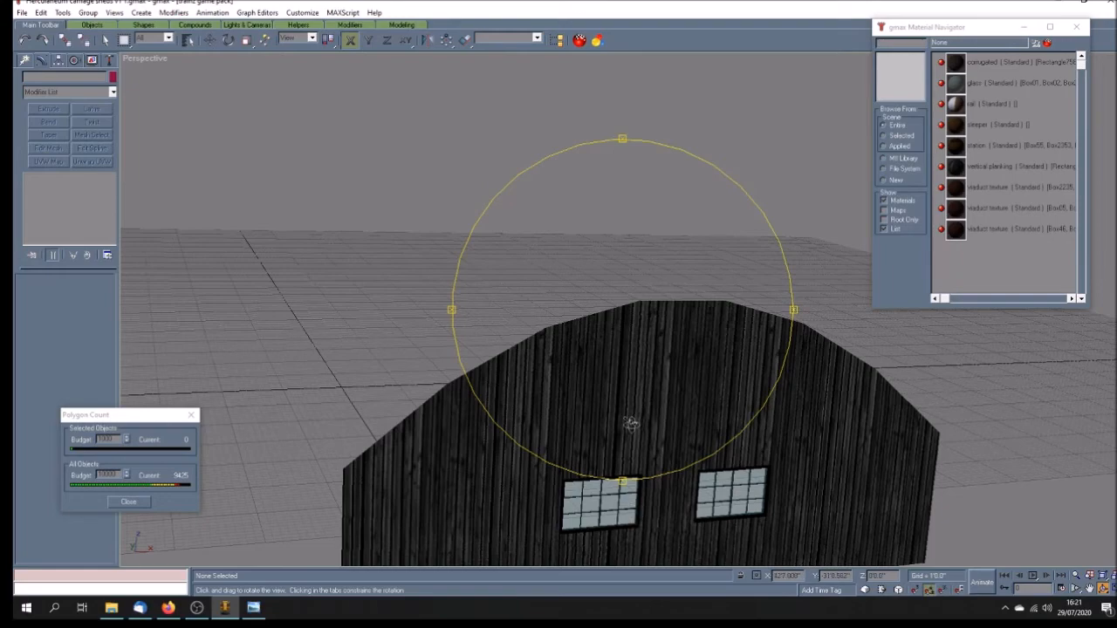
pyautogui.scroll(-3, 630, 426)
pyautogui.moveTo(631, 424); pyautogui.dragTo(628, 411)
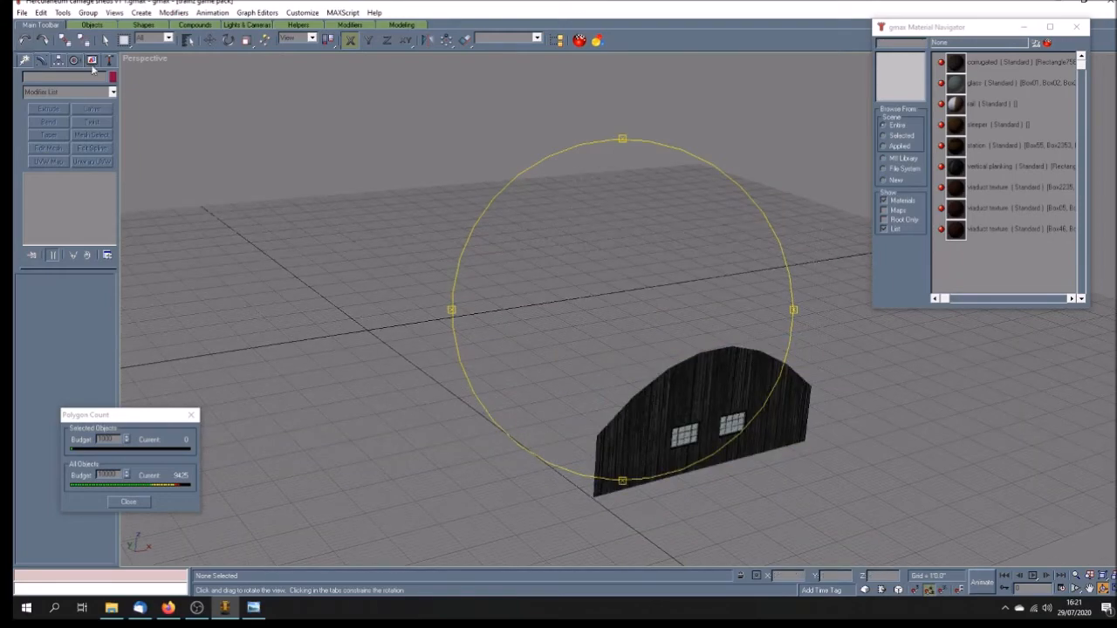
pyautogui.click(105, 40)
pyautogui.moveTo(522, 267); pyautogui.dragTo(870, 531)
pyautogui.click(88, 13)
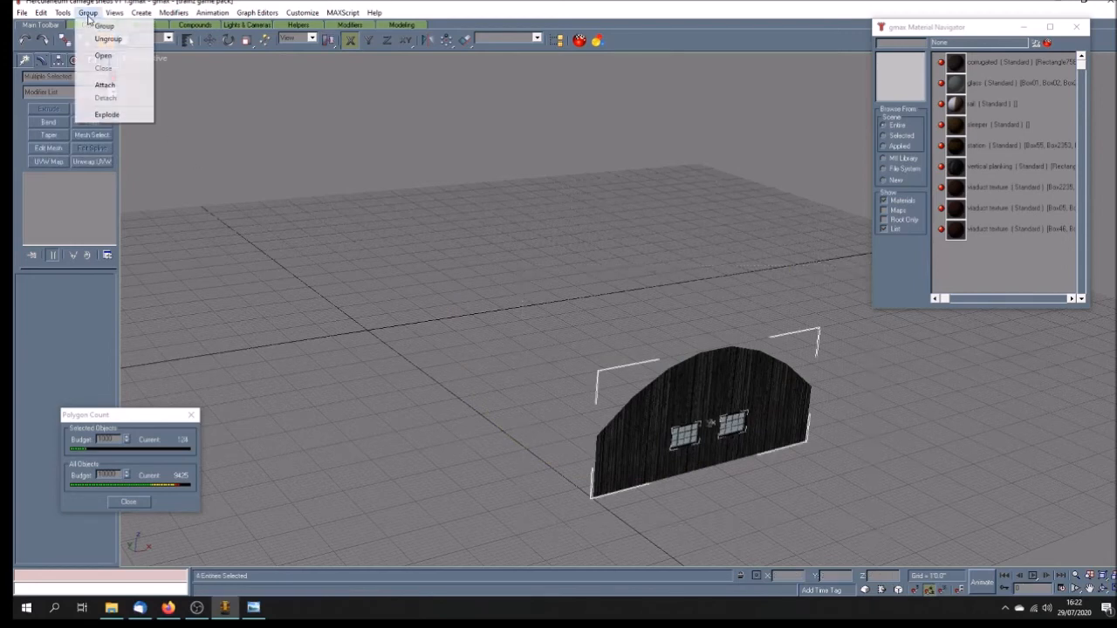
pyautogui.click(104, 26)
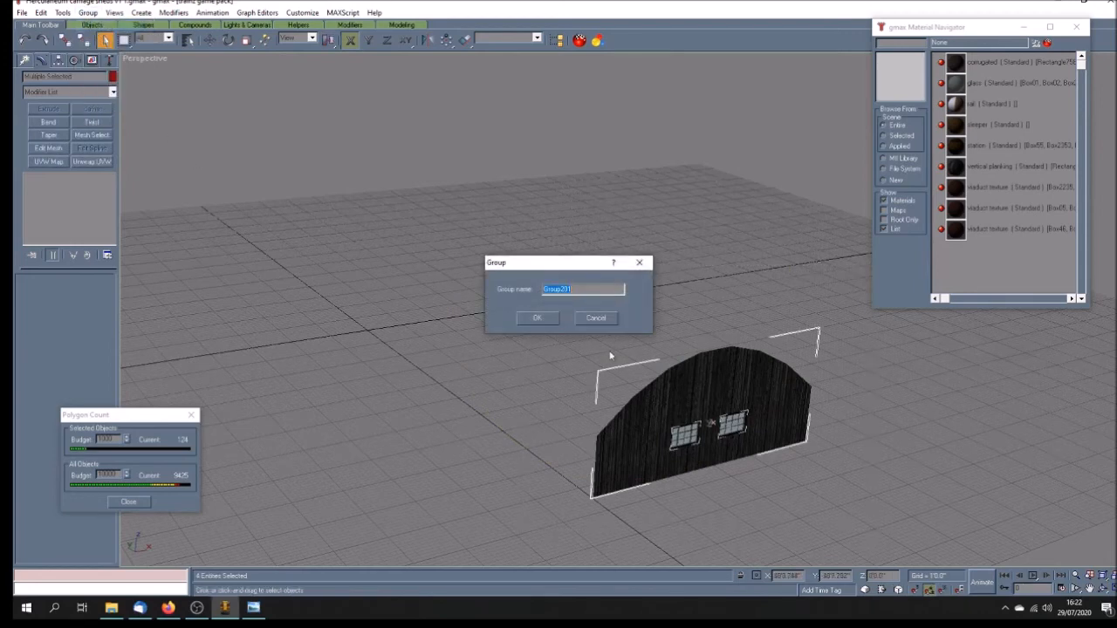
pyautogui.click(536, 319)
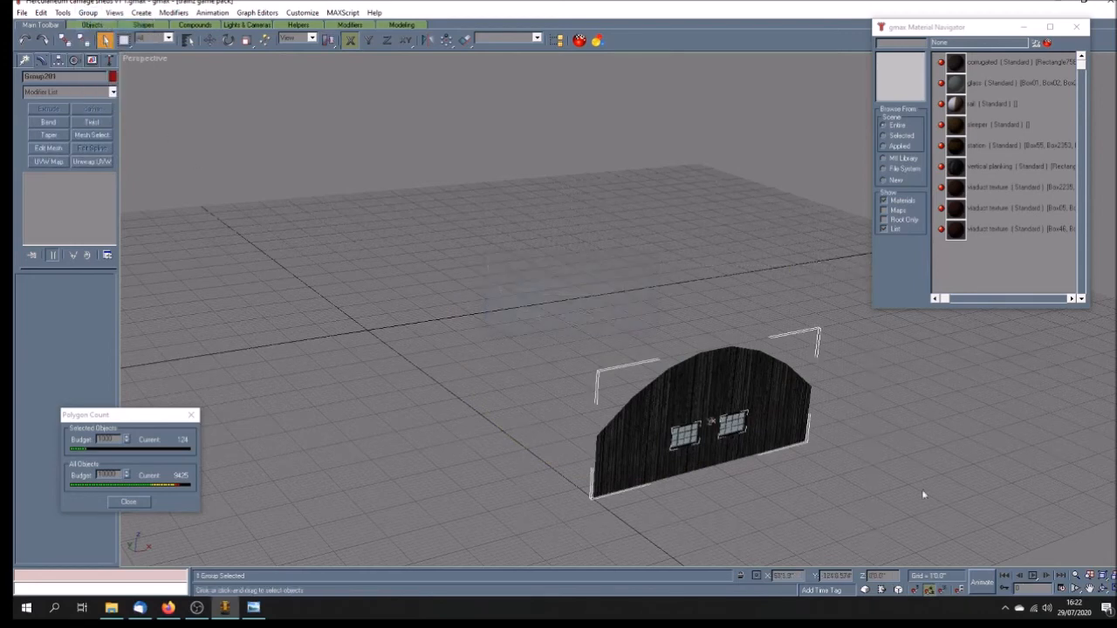
pyautogui.click(964, 512)
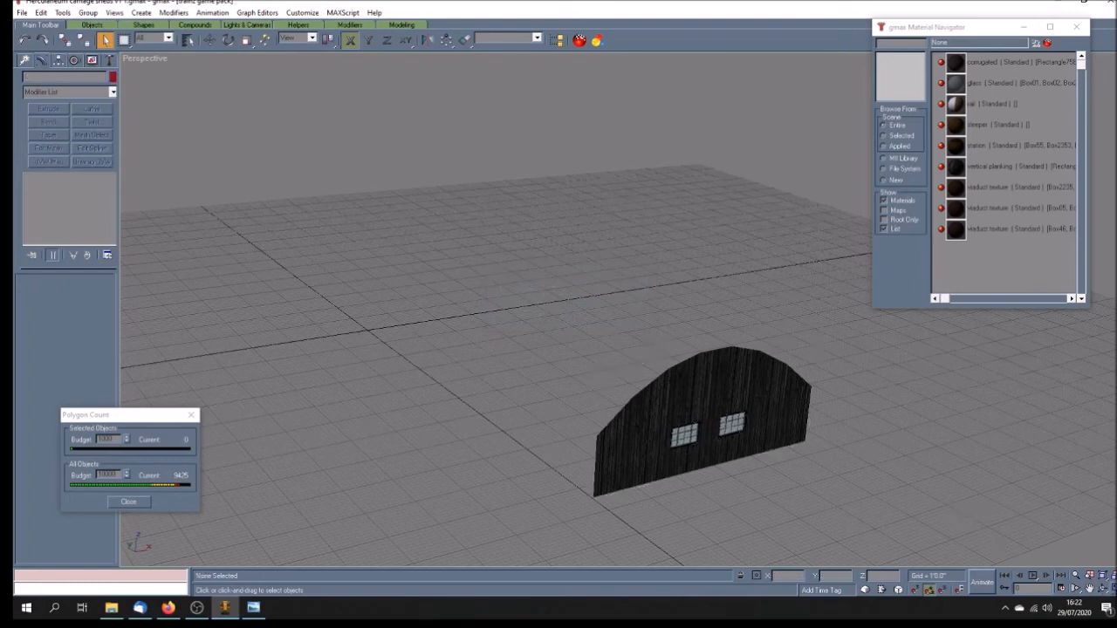
# - Return to the four-viewport layout and unhide all the hidden shed objects
pyautogui.click(1111, 589)
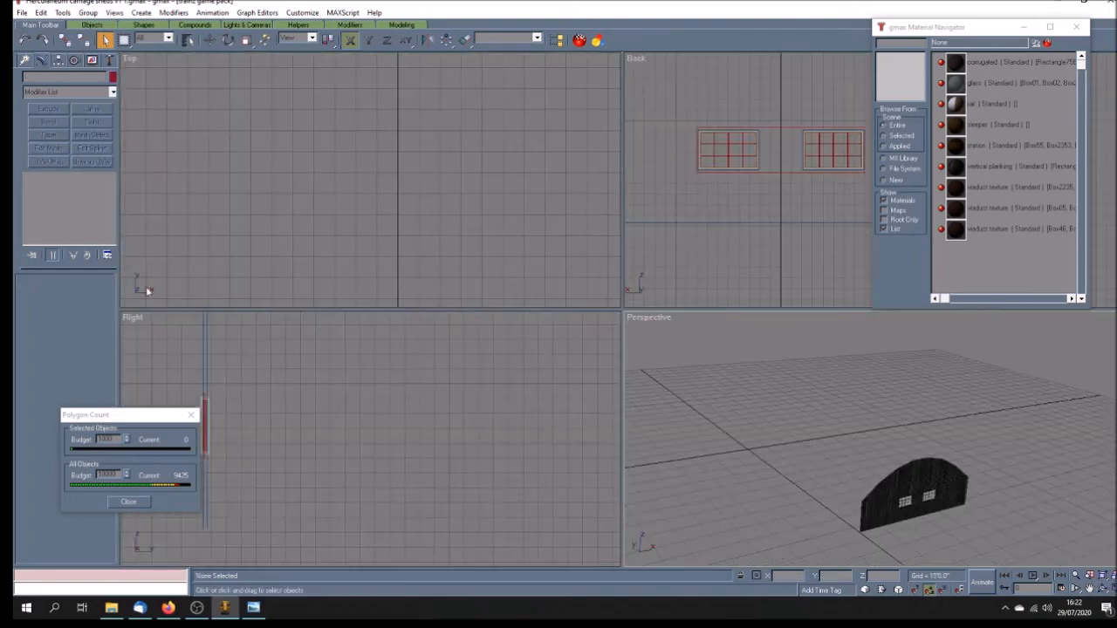
pyautogui.click(91, 60)
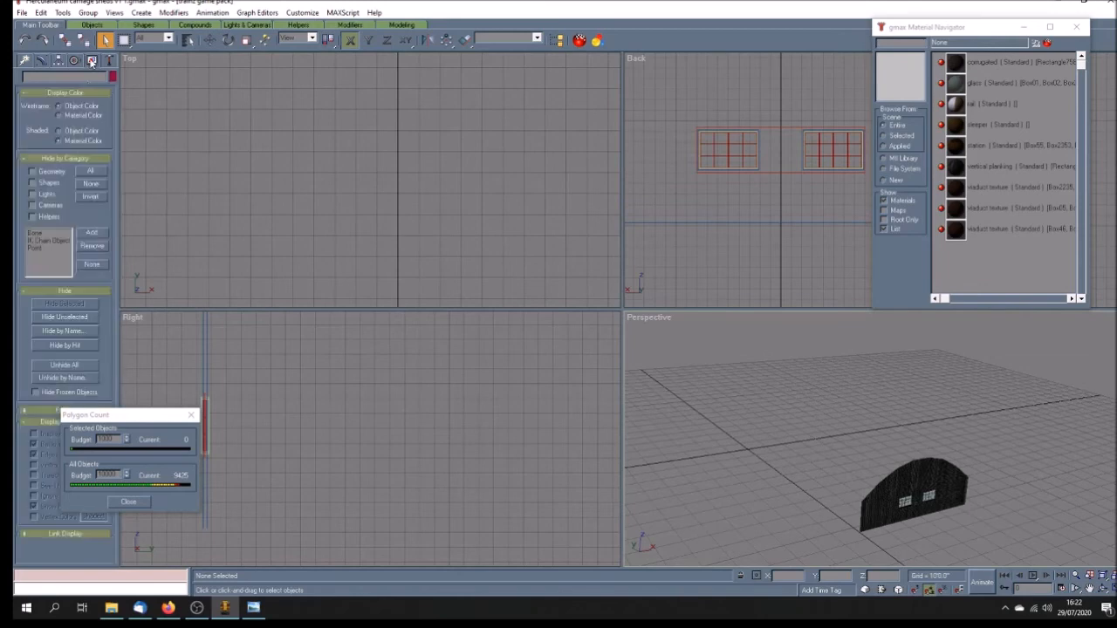
pyautogui.click(64, 365)
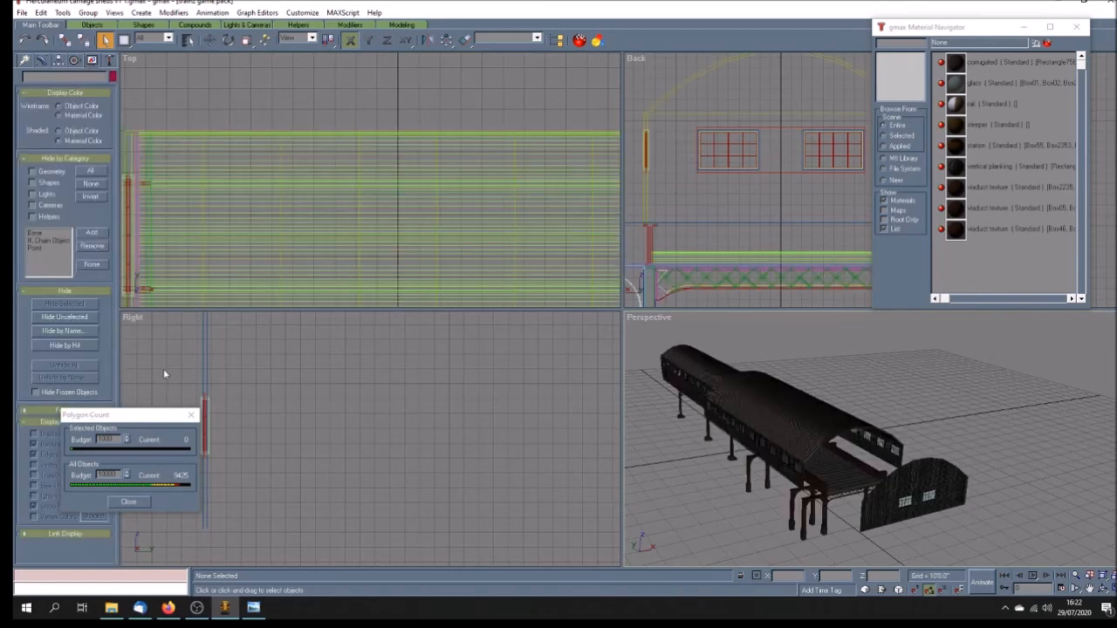
# - Move the grouped end wall horizontally in the Right view up to the open end of the wider shed
pyautogui.click(886, 516)
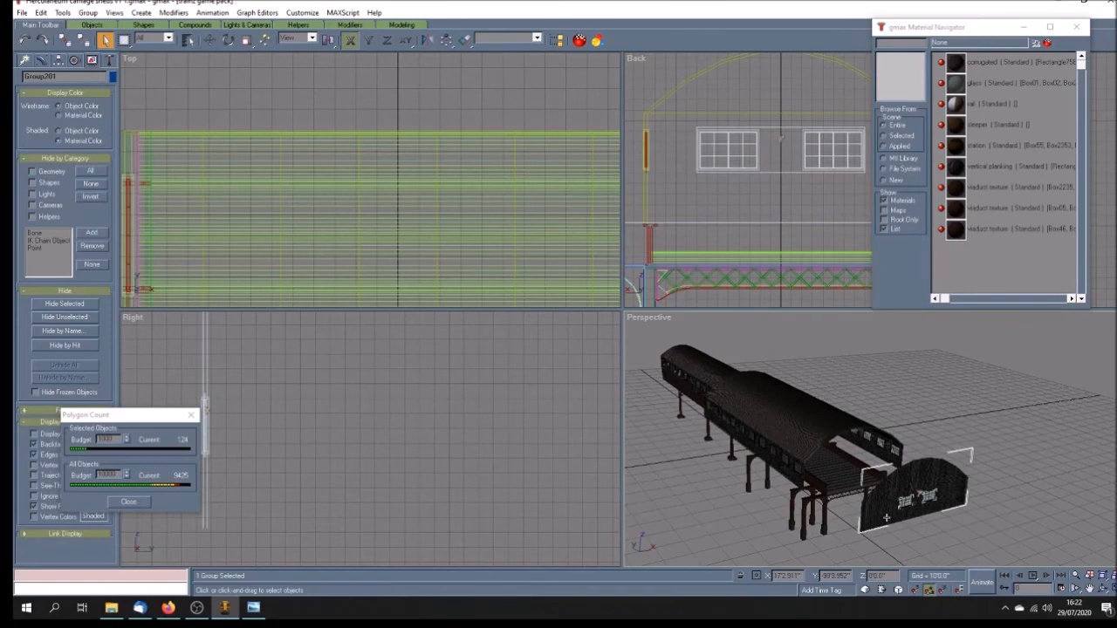
pyautogui.click(1089, 589)
pyautogui.moveTo(362, 369); pyautogui.dragTo(410, 357)
pyautogui.moveTo(481, 364); pyautogui.dragTo(467, 372)
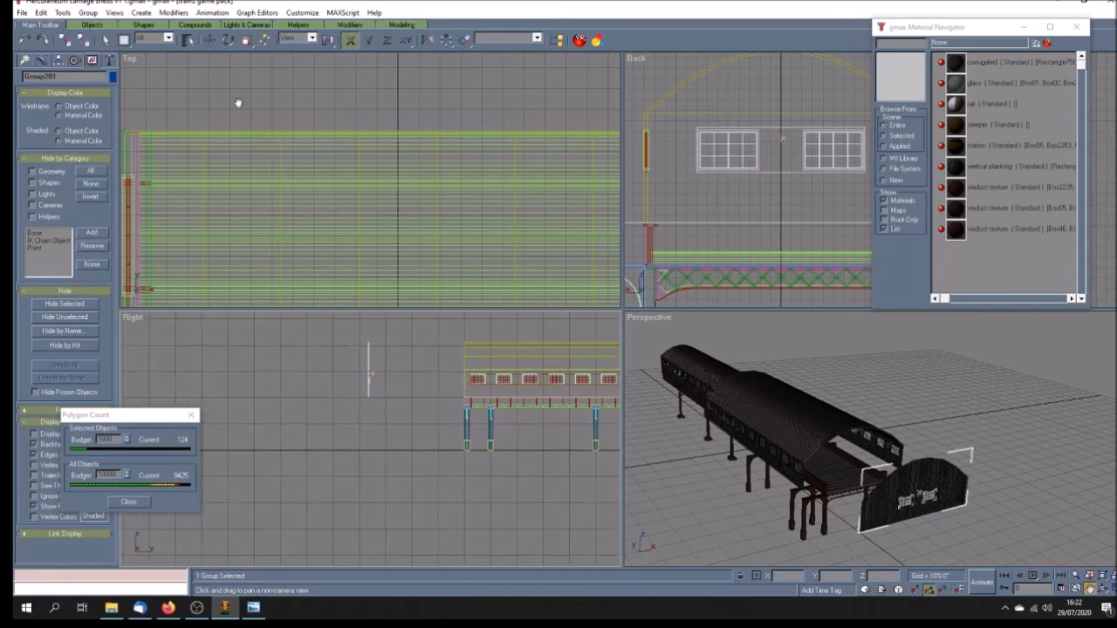
pyautogui.click(210, 41)
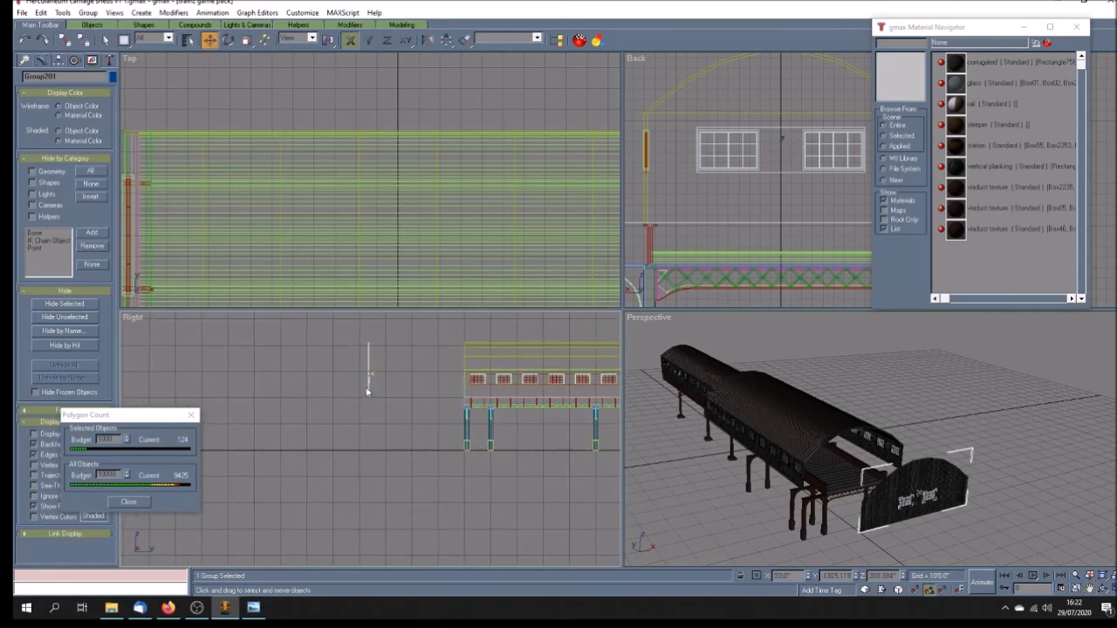
pyautogui.moveTo(368, 384); pyautogui.dragTo(460, 391)
pyautogui.scroll(4, 461, 391)
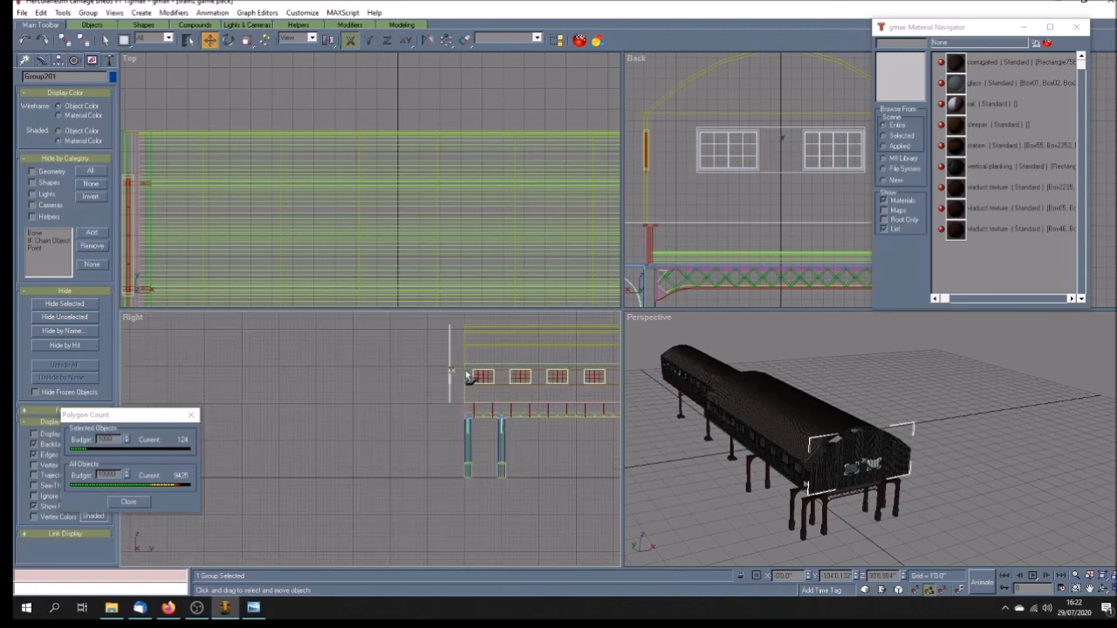
pyautogui.scroll(4, 471, 330)
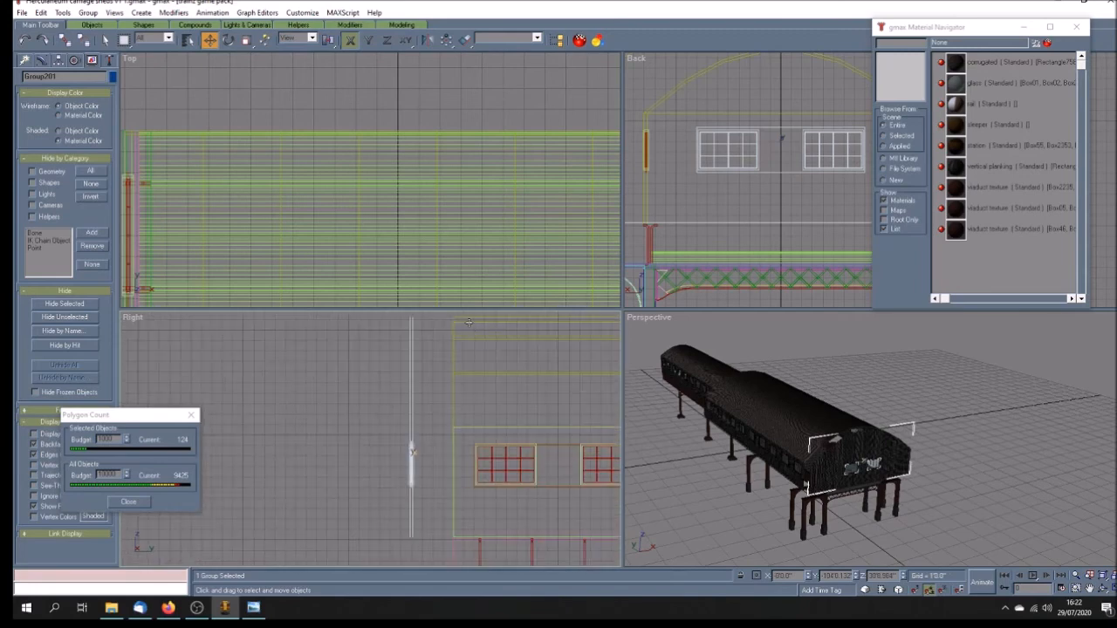
pyautogui.moveTo(389, 376); pyautogui.dragTo(451, 385)
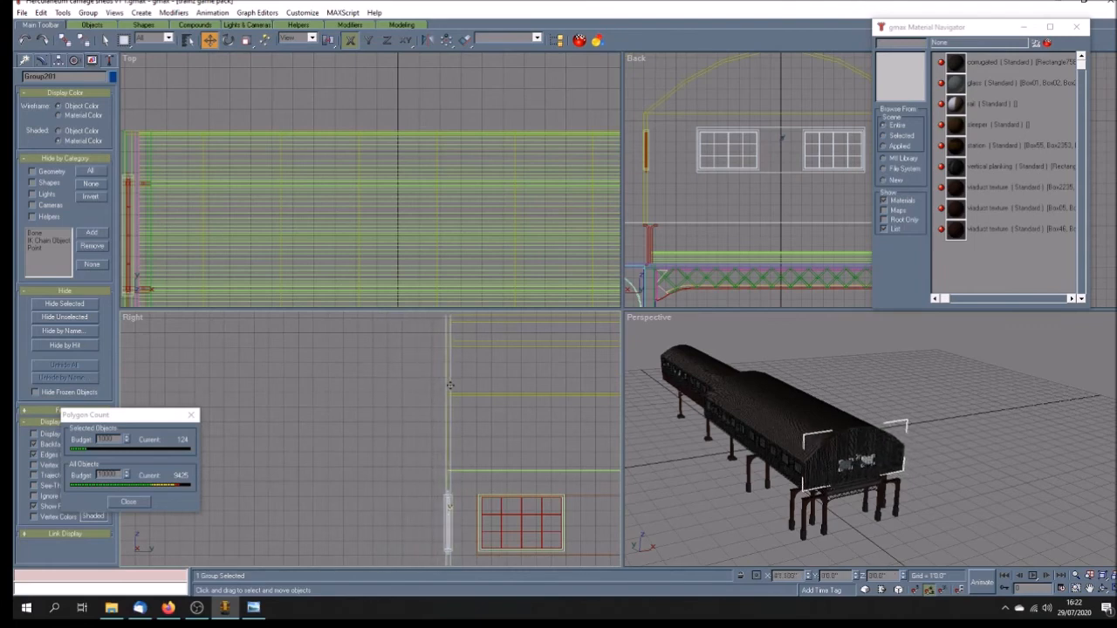
# - Fine-tune the grouped end wall's horizontal position in the Right view so its outer face sits flush with the shed's end edge
pyautogui.scroll(5, 443, 336)
pyautogui.scroll(-3, 433, 360)
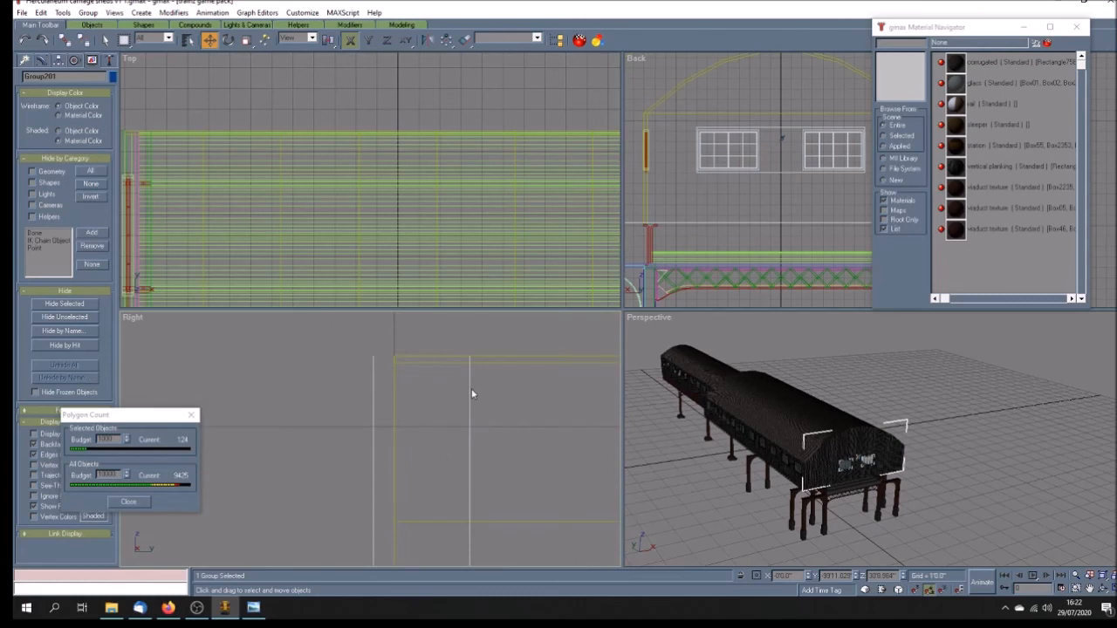
pyautogui.moveTo(471, 388); pyautogui.dragTo(490, 391)
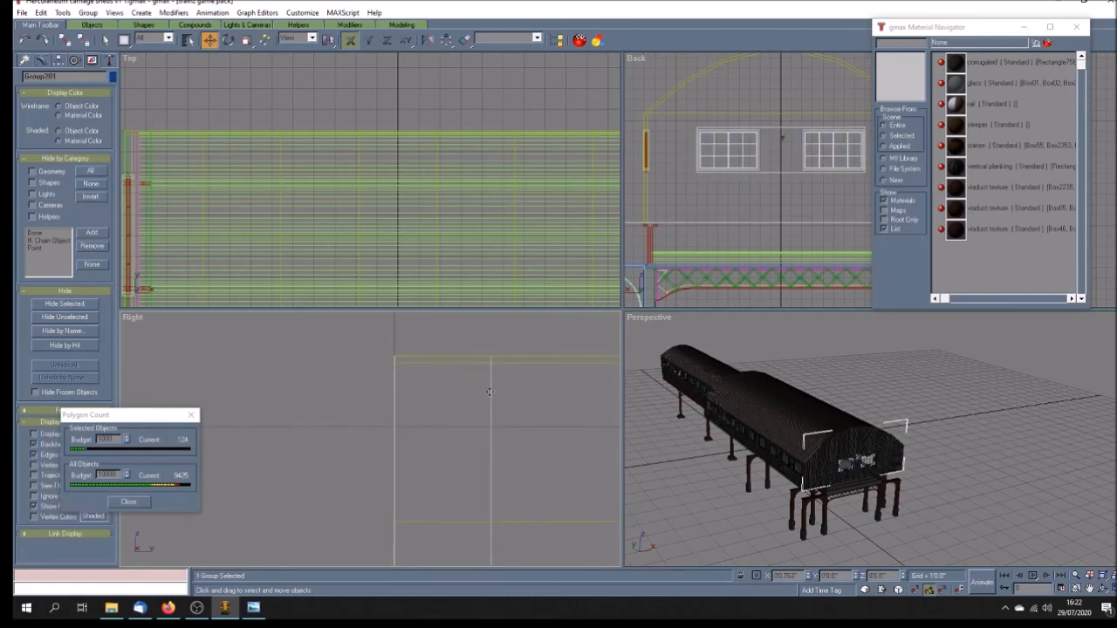
pyautogui.scroll(6, 386, 373)
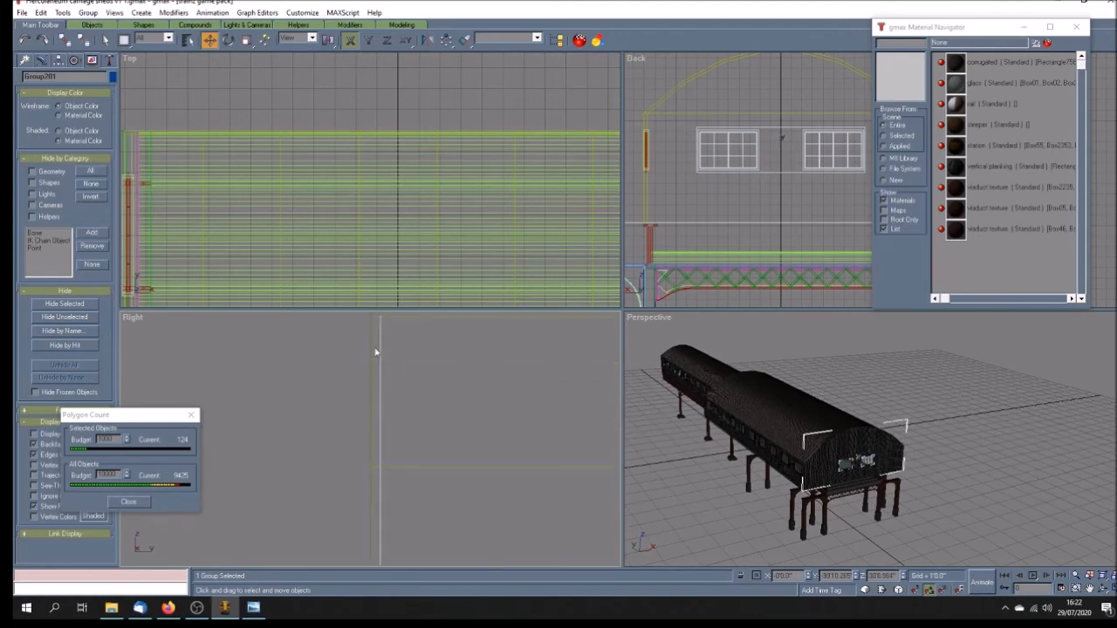
pyautogui.click(378, 340)
pyautogui.click(380, 341)
pyautogui.moveTo(375, 341); pyautogui.dragTo(371, 343)
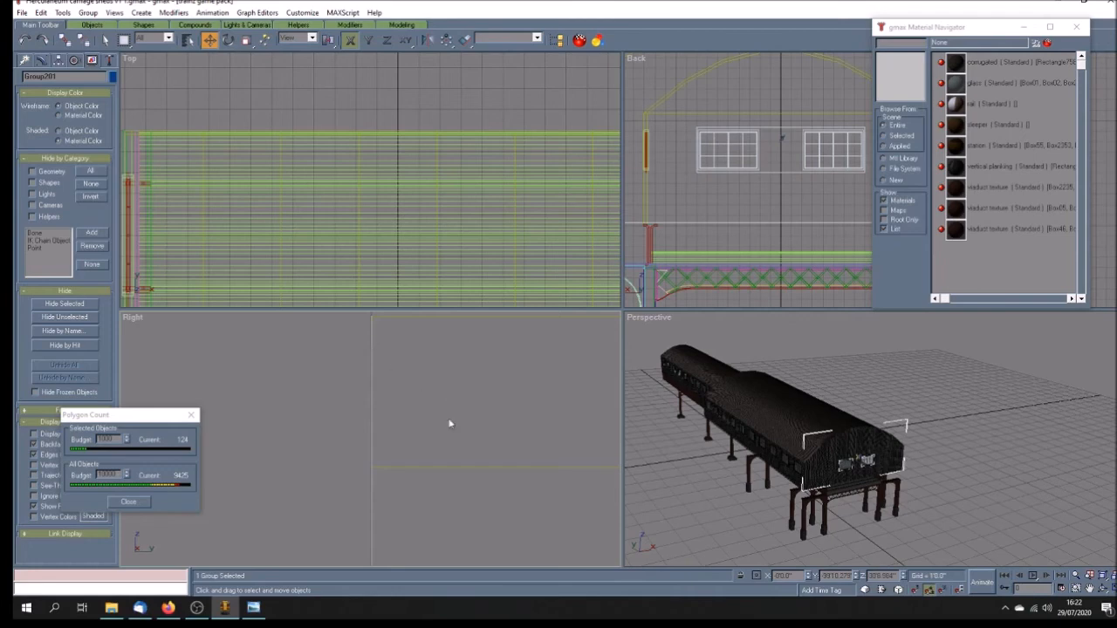
pyautogui.click(713, 477)
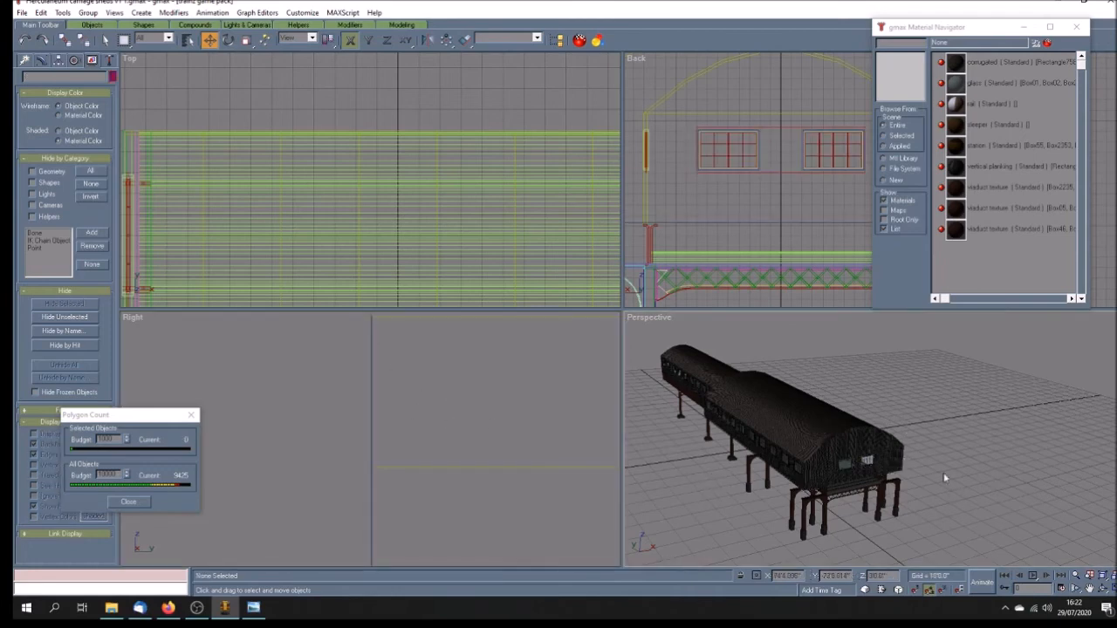
# - Maximize the perspective view in Wireframe and delete the wider shed roof's arched end polygon above the new wall
pyautogui.click(1103, 589)
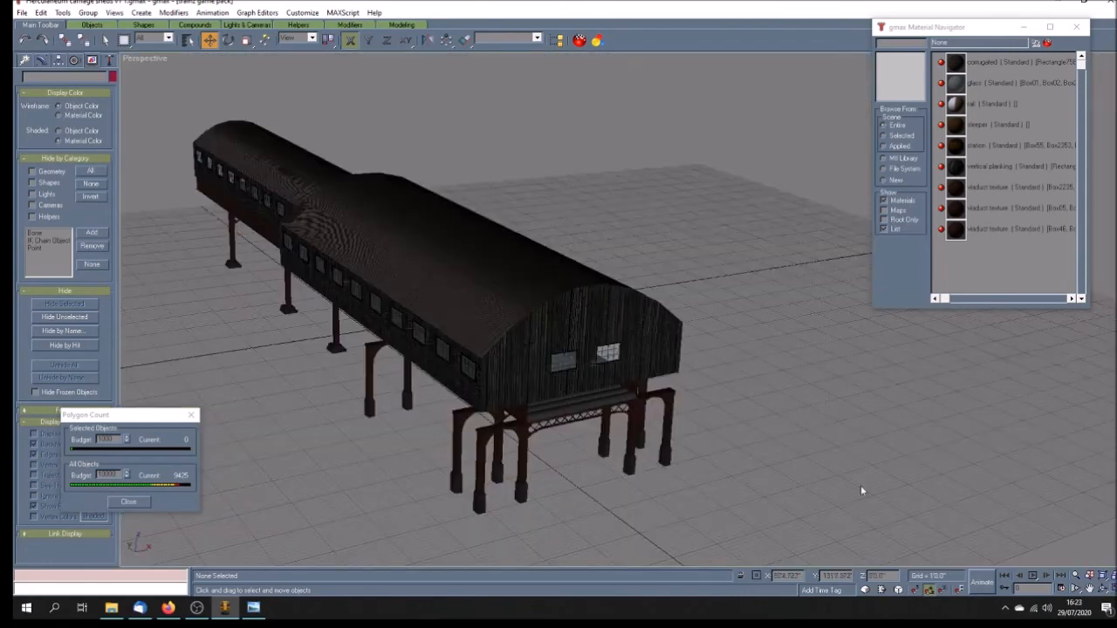
pyautogui.click(464, 241)
pyautogui.rightClick(129, 59)
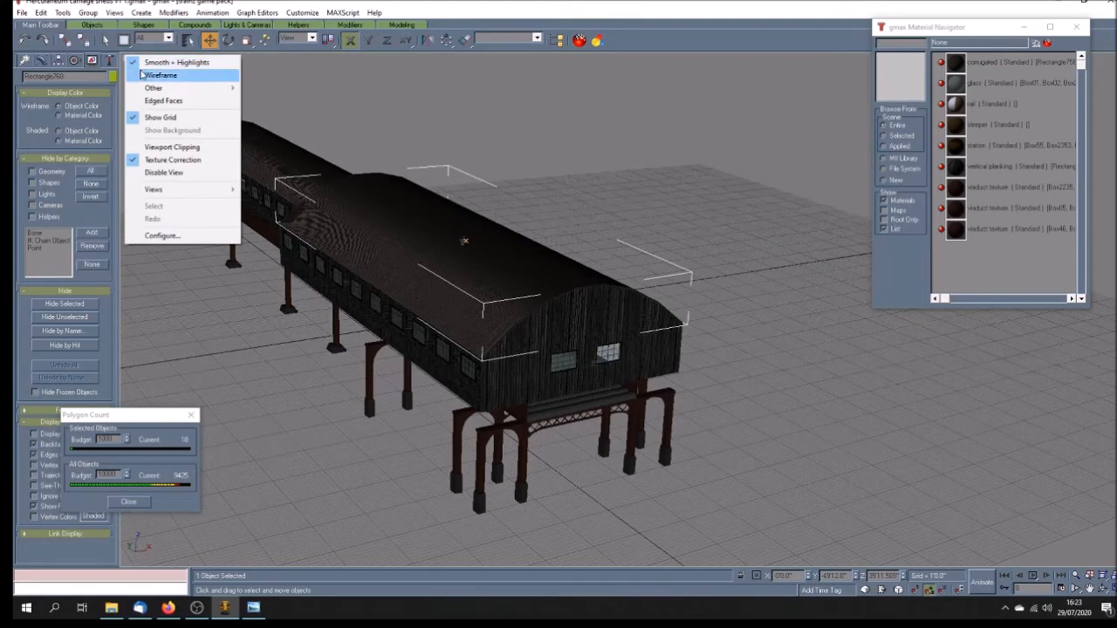
pyautogui.click(158, 75)
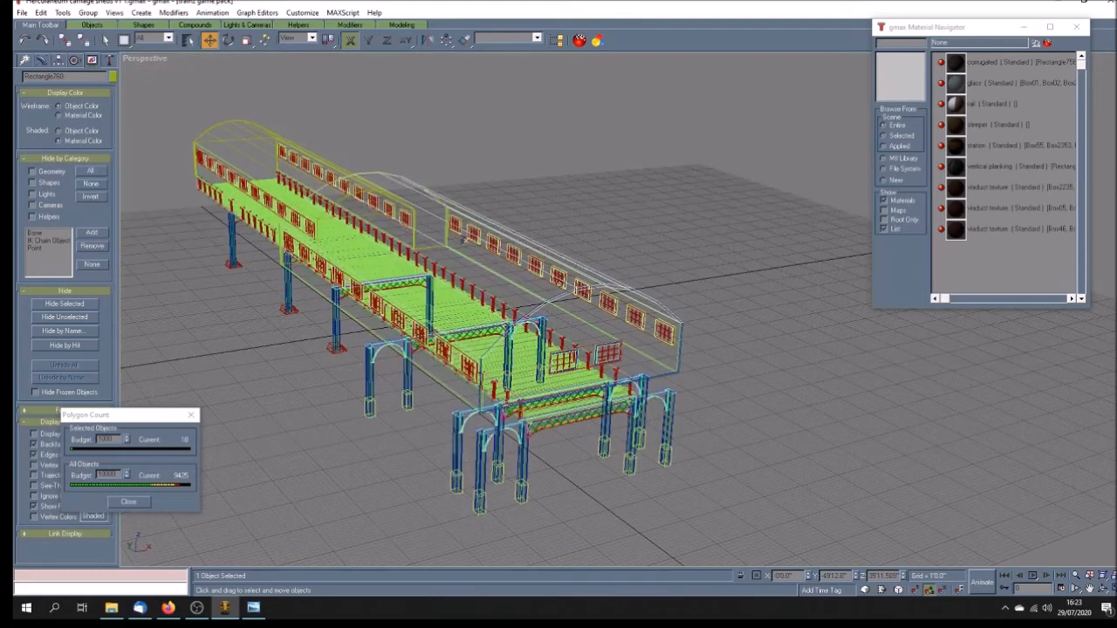
pyautogui.click(41, 59)
pyautogui.click(30, 178)
pyautogui.click(60, 215)
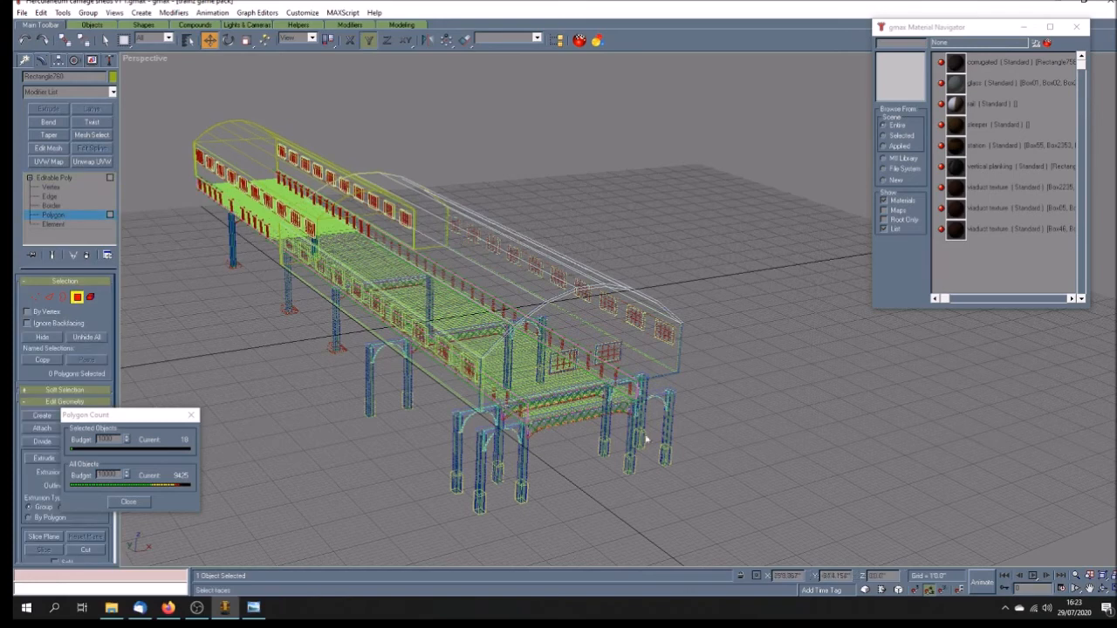
pyautogui.click(589, 302)
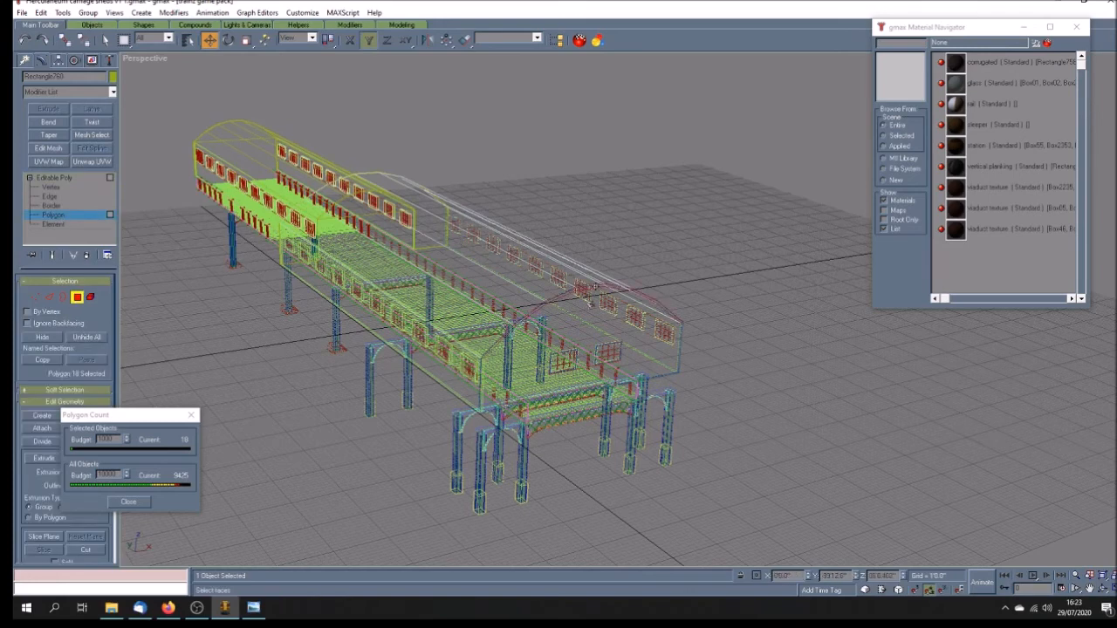
pyautogui.click(594, 288)
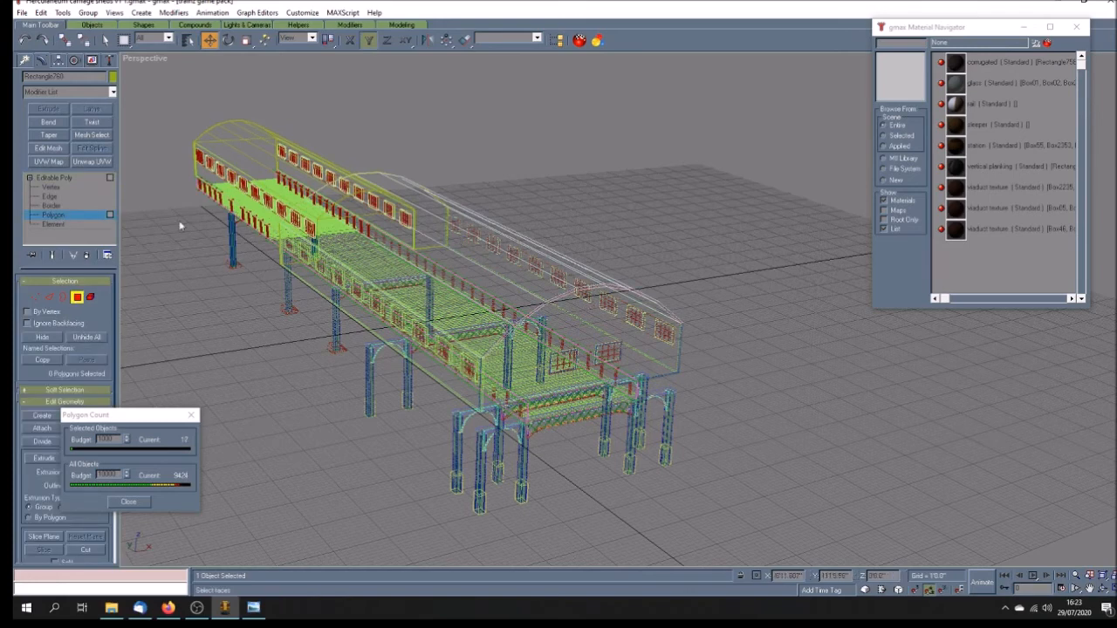
pyautogui.click(73, 179)
# - Restore Smooth + Highlights shading in the perspective view and inspect the opposite end of the sheds
pyautogui.rightClick(160, 61)
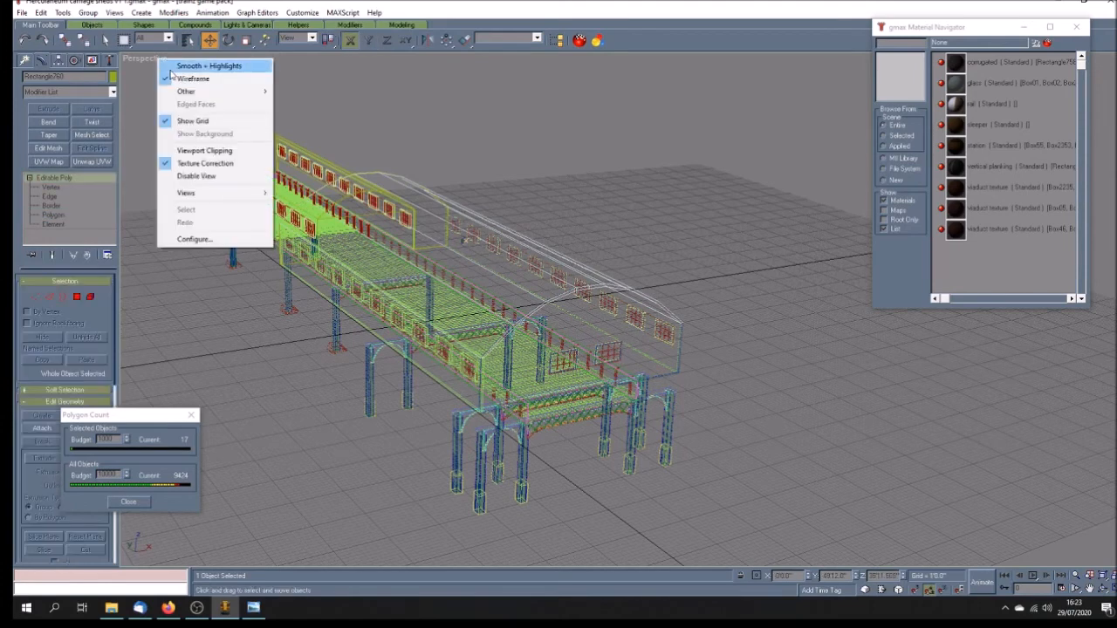
pyautogui.click(172, 67)
pyautogui.click(838, 455)
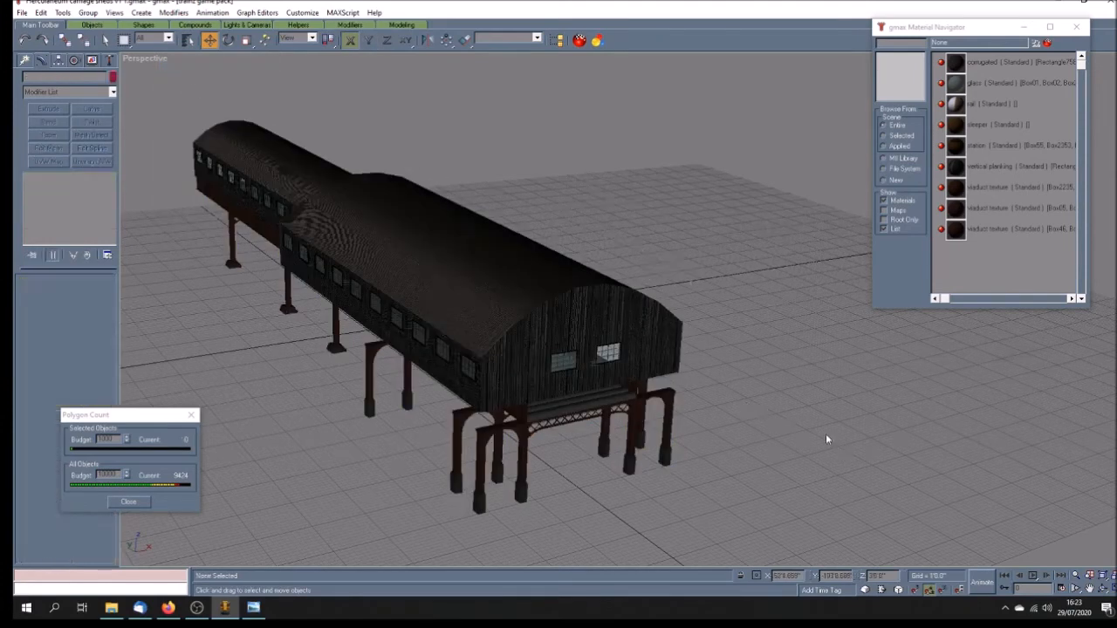
pyautogui.click(1103, 590)
pyautogui.moveTo(591, 410)
pyautogui.mouseDown()
pyautogui.moveTo(616, 398)
pyautogui.moveTo(587, 386)
pyautogui.moveTo(935, 415)
pyautogui.mouseUp()
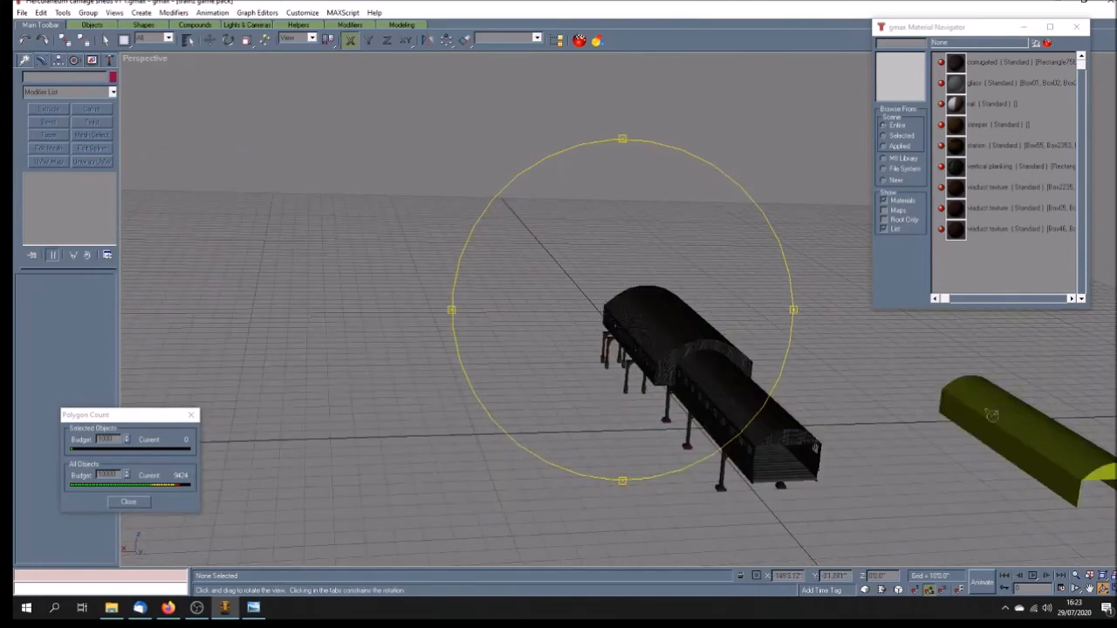
# - Delete the spare yellow-green arched roof standing apart from the sheds
pyautogui.click(105, 41)
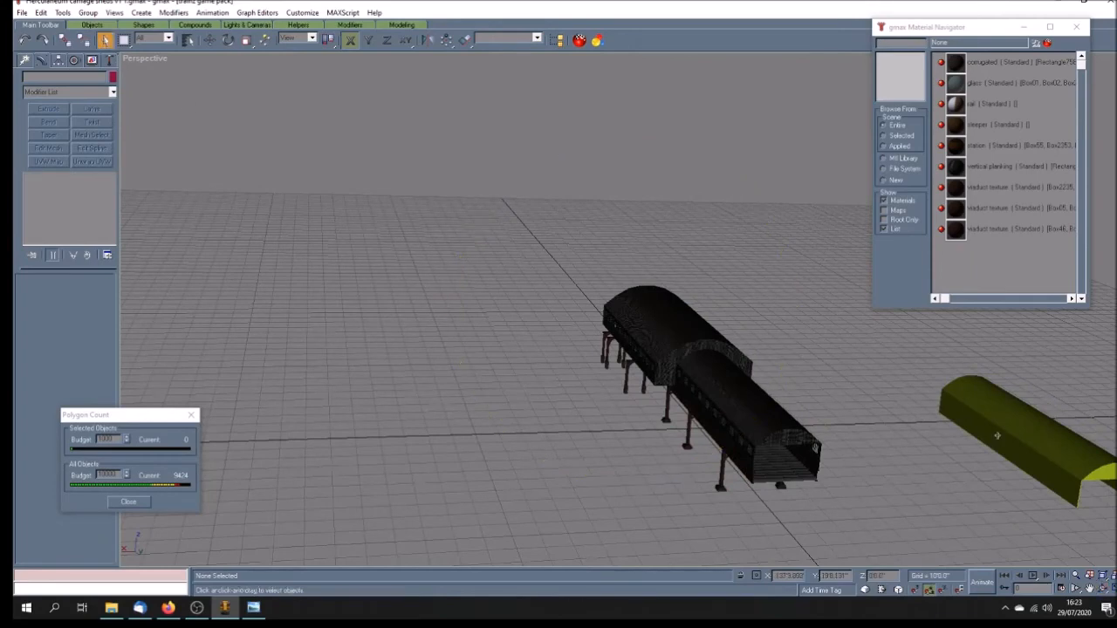
pyautogui.click(997, 438)
pyautogui.press('Delete')
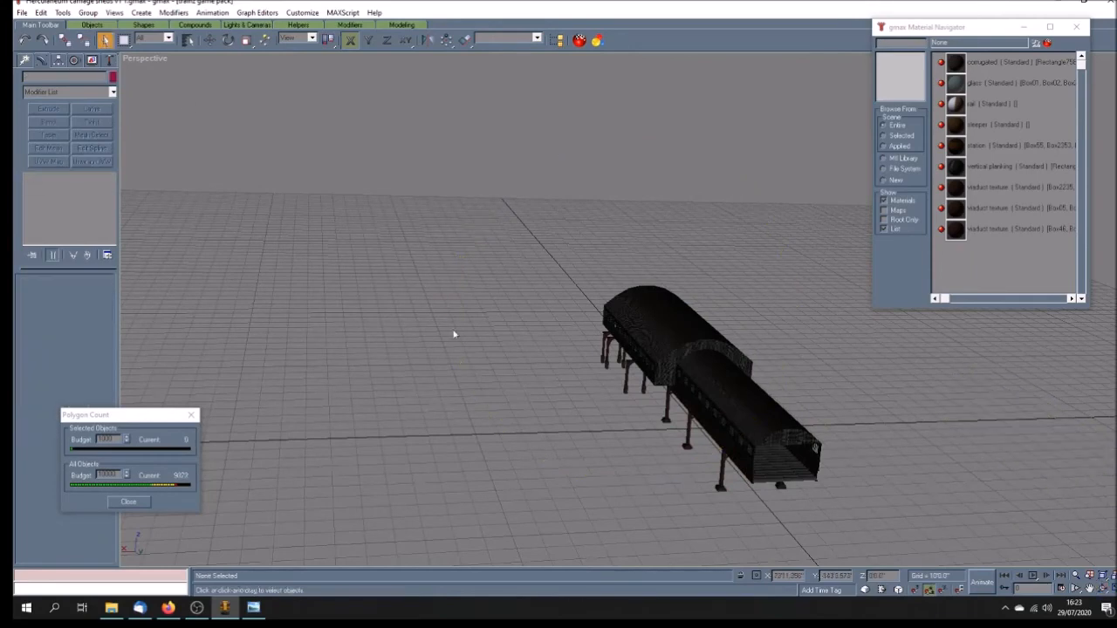
# - Save the scene as a new version named Herculaneum carriage sheds v2 1.gmax in the liverpool overhead folder
pyautogui.click(21, 12)
pyautogui.click(44, 79)
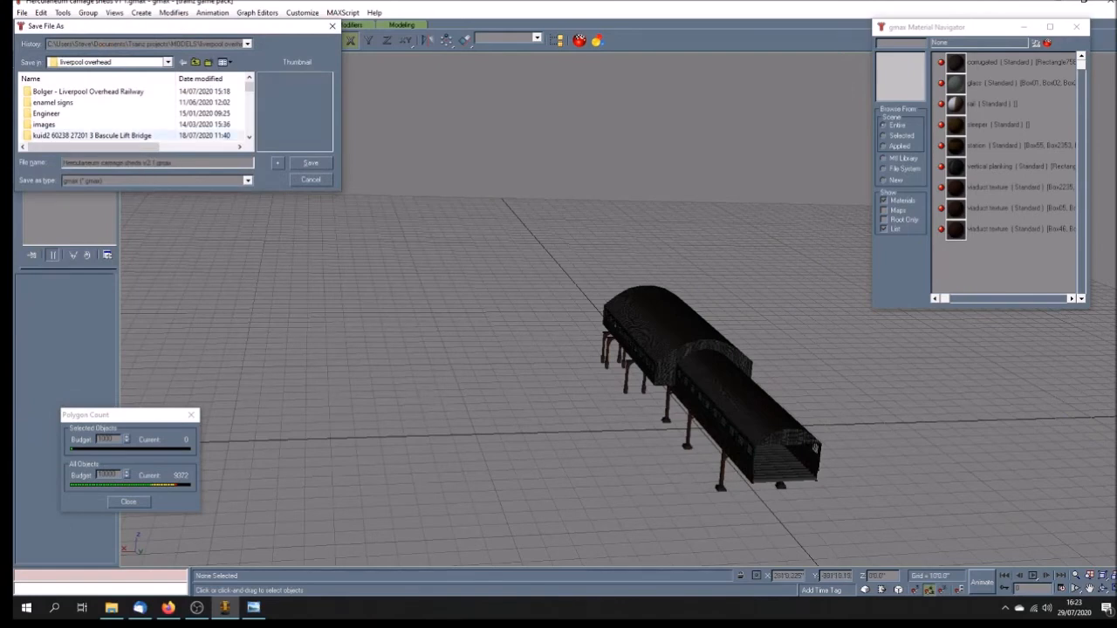
pyautogui.press('Return')
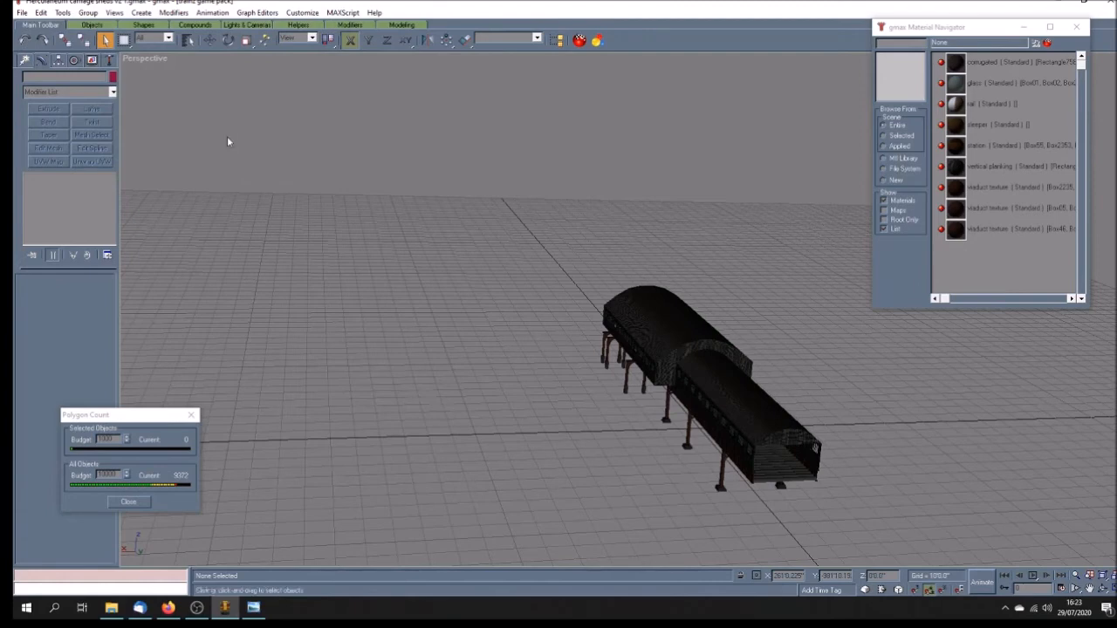
# - Save a second copy of the scene as Herculaneum carriage sheds v2 2.gmax in the same folder
pyautogui.click(23, 16)
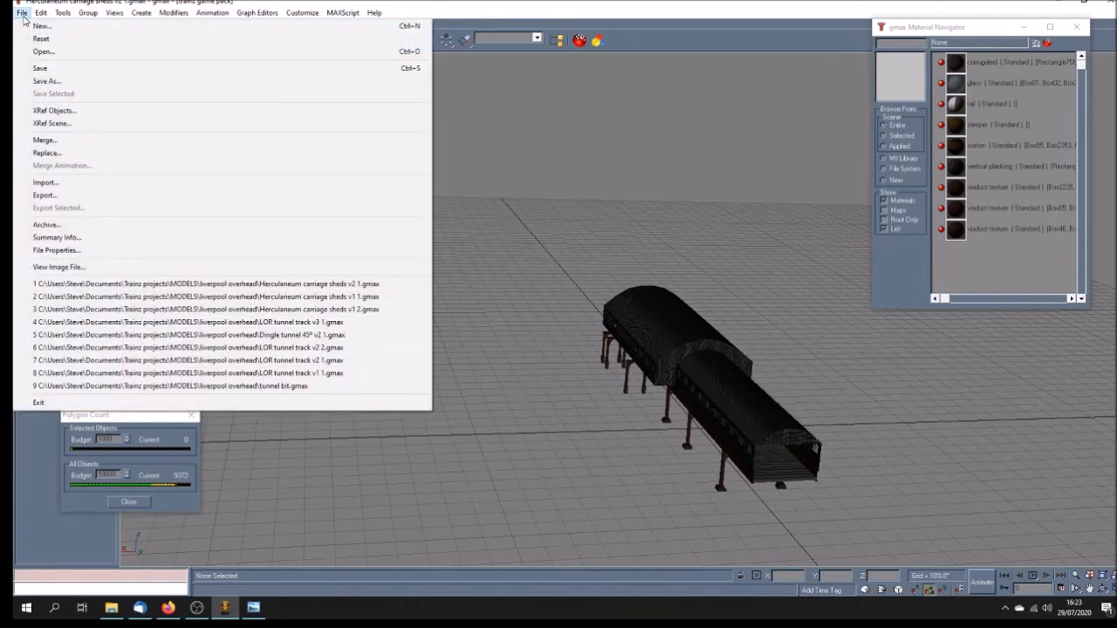
pyautogui.click(46, 80)
pyautogui.moveTo(247, 90)
pyautogui.mouseDown()
pyautogui.moveTo(247, 111)
pyautogui.moveTo(246, 99)
pyautogui.mouseUp()
pyautogui.click(133, 137)
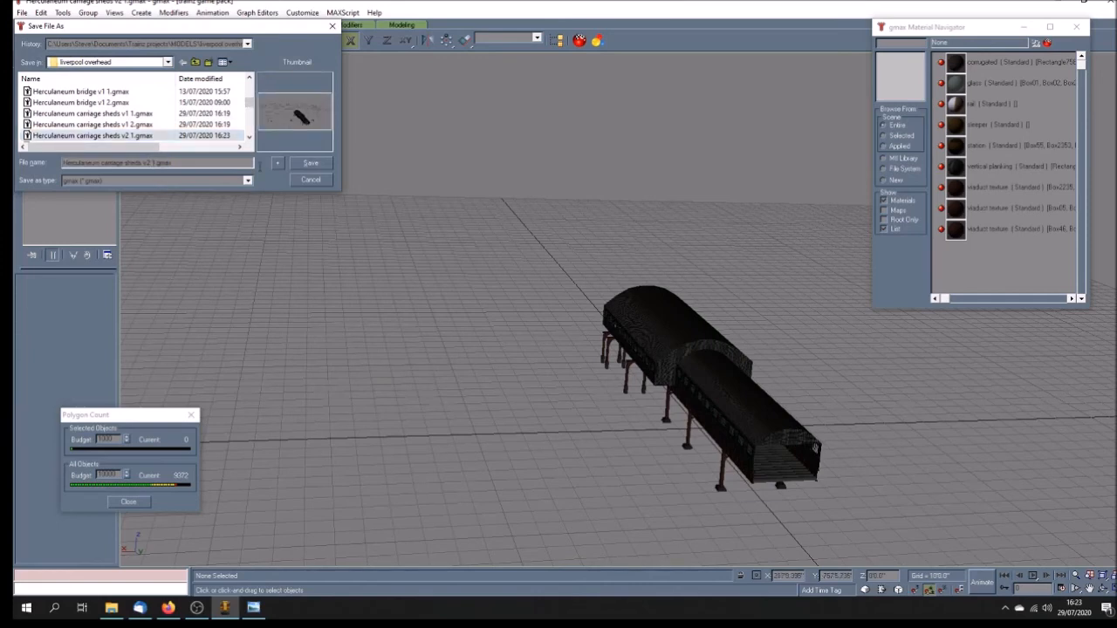
pyautogui.press('Return')
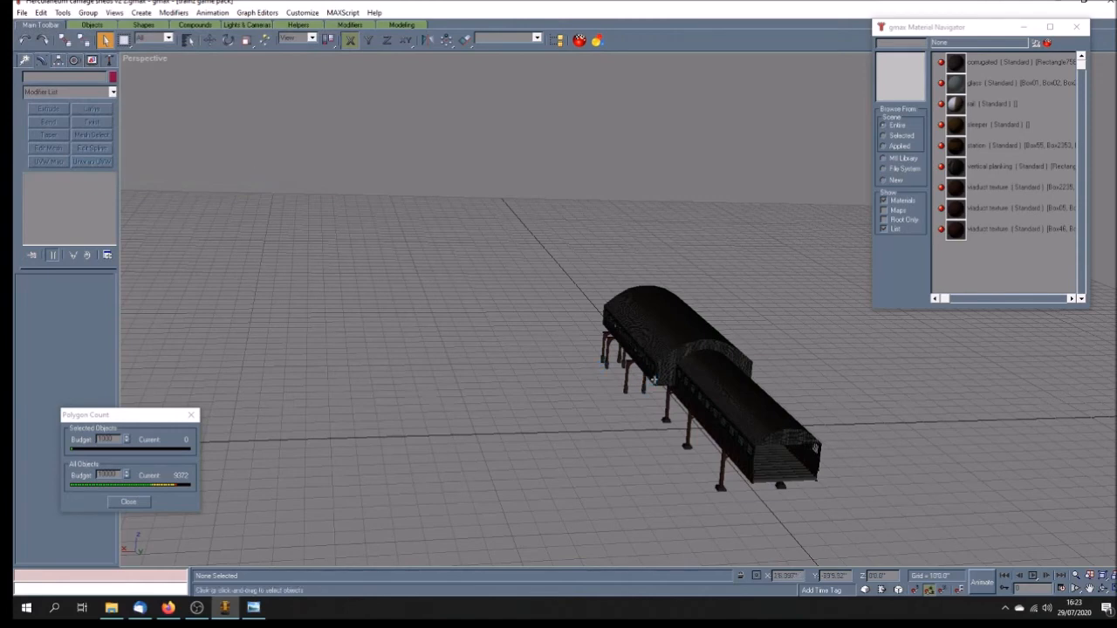
# - Hide the grid in the perspective view for a clear look at the sheds from below
pyautogui.click(1089, 589)
pyautogui.click(1103, 589)
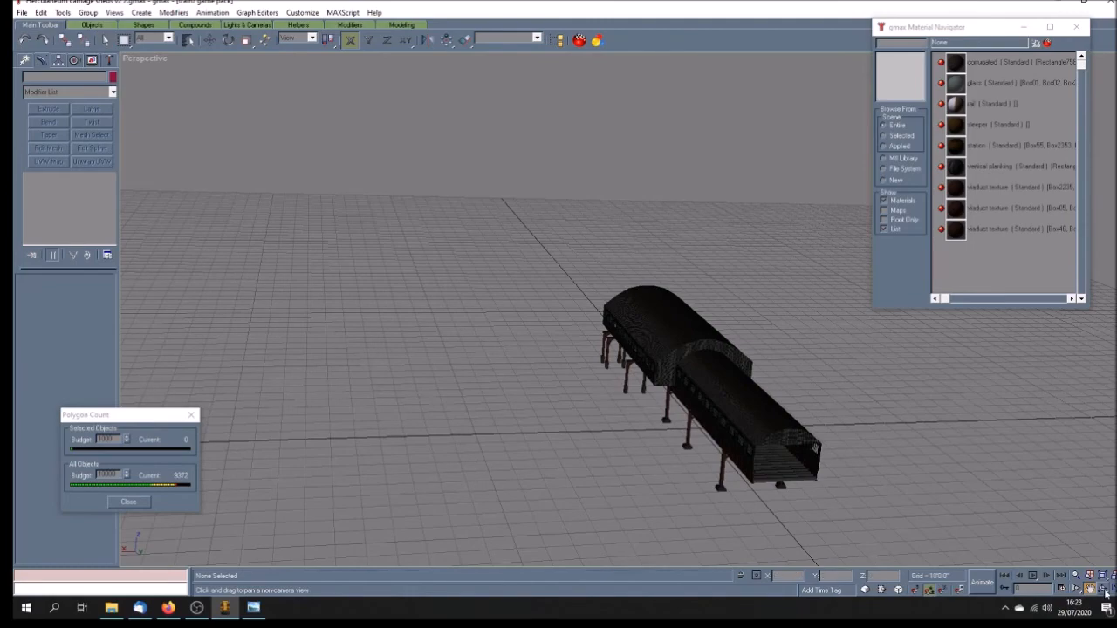
pyautogui.moveTo(655, 403)
pyautogui.mouseDown()
pyautogui.moveTo(687, 401)
pyautogui.moveTo(590, 387)
pyautogui.moveTo(599, 382)
pyautogui.moveTo(591, 399)
pyautogui.moveTo(795, 428)
pyautogui.moveTo(717, 403)
pyautogui.moveTo(642, 419)
pyautogui.mouseUp()
pyautogui.moveTo(529, 406)
pyautogui.mouseDown()
pyautogui.moveTo(586, 404)
pyautogui.moveTo(624, 418)
pyautogui.moveTo(565, 404)
pyautogui.moveTo(589, 382)
pyautogui.moveTo(585, 414)
pyautogui.mouseUp()
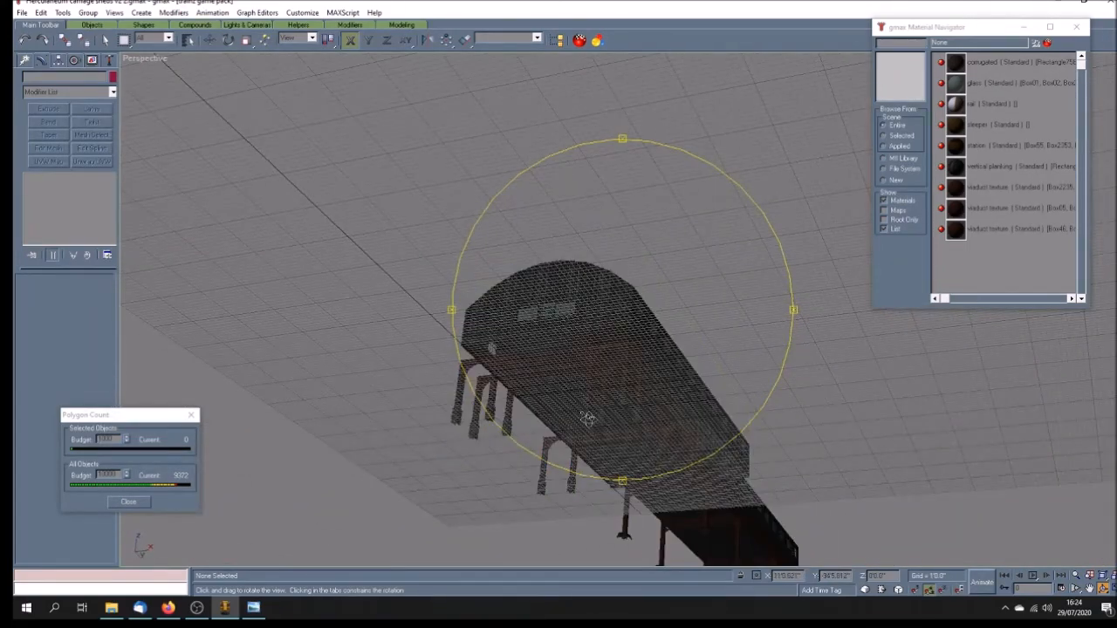
pyautogui.rightClick(145, 59)
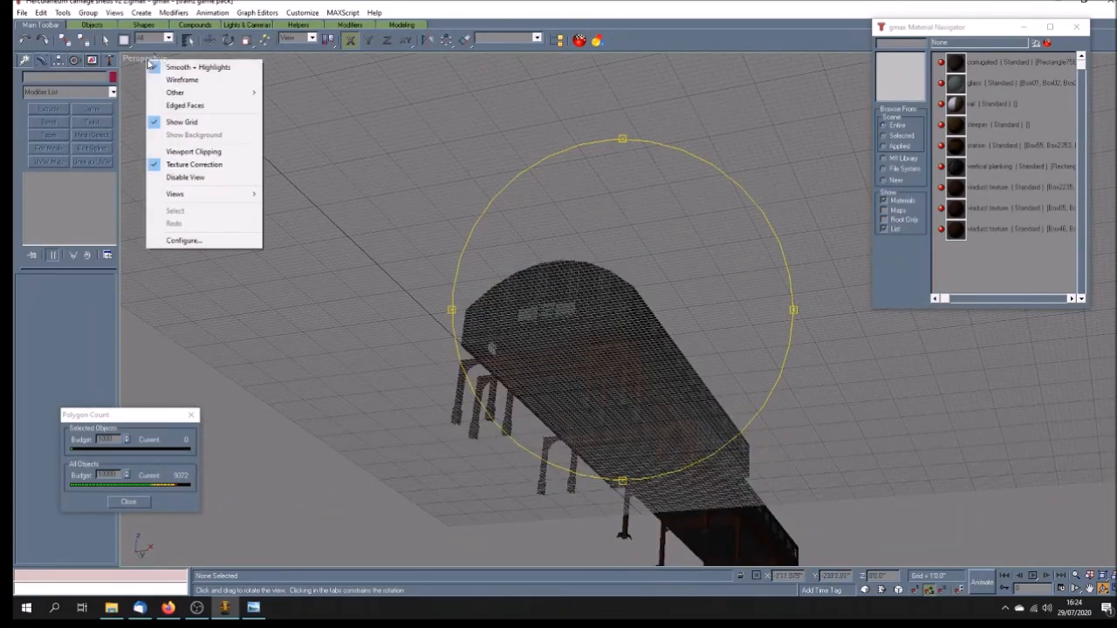
pyautogui.click(174, 124)
# - Examine the sheds from below and all around, including the glazed end wall, the long window sides, the supports and the open end
pyautogui.moveTo(568, 419)
pyautogui.mouseDown()
pyautogui.moveTo(591, 427)
pyautogui.moveTo(556, 436)
pyautogui.mouseUp()
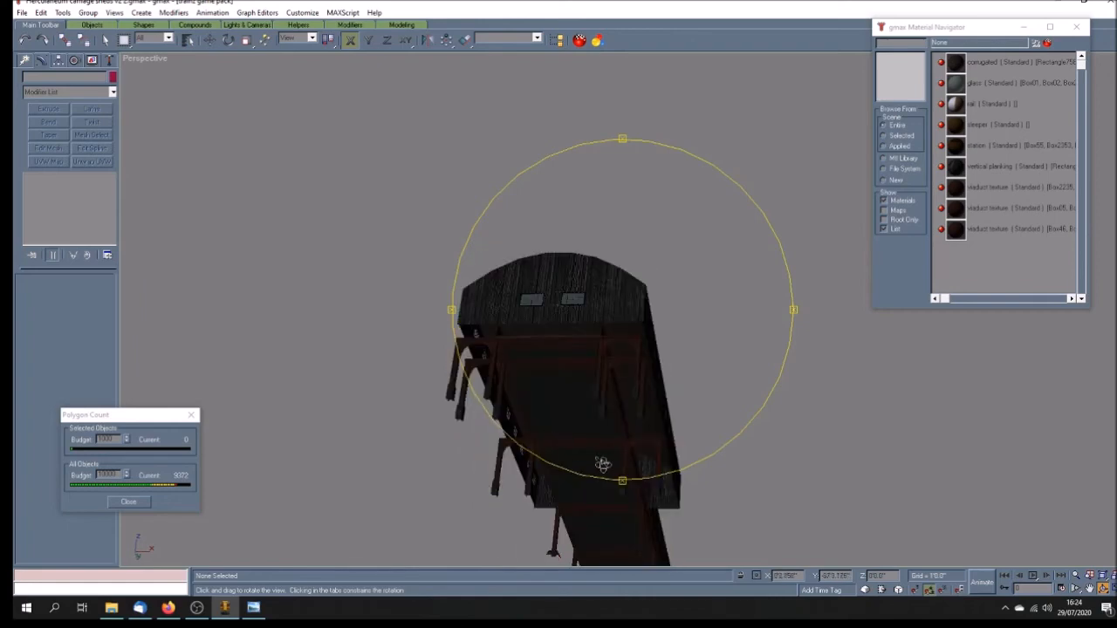
pyautogui.moveTo(616, 468)
pyautogui.mouseDown()
pyautogui.moveTo(588, 439)
pyautogui.moveTo(641, 447)
pyautogui.moveTo(617, 463)
pyautogui.moveTo(597, 378)
pyautogui.mouseUp()
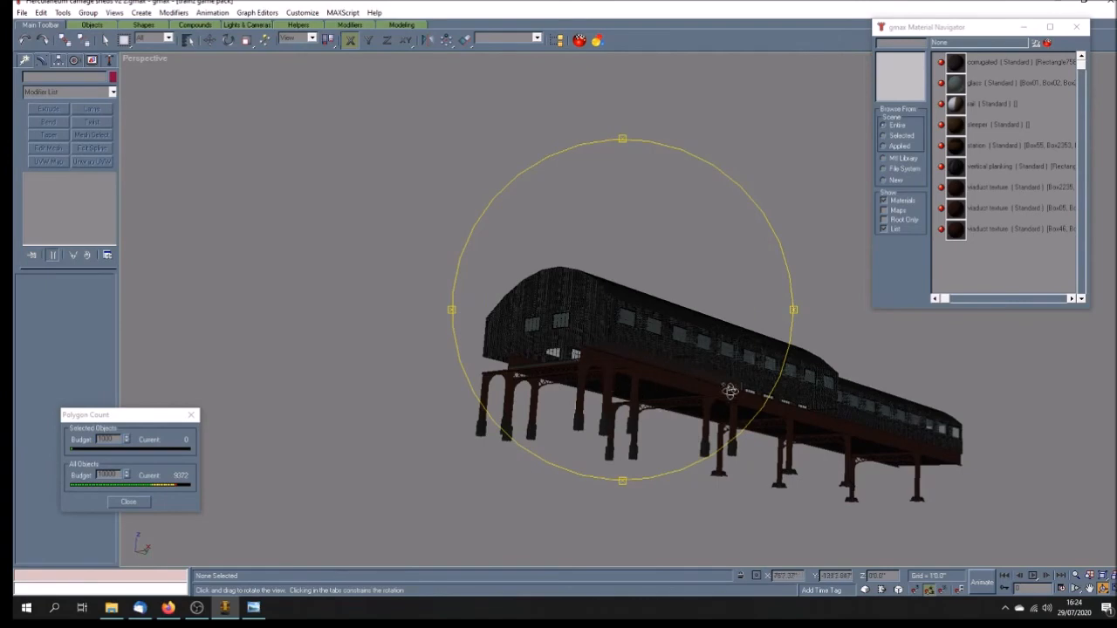
pyautogui.moveTo(677, 408); pyautogui.dragTo(675, 430)
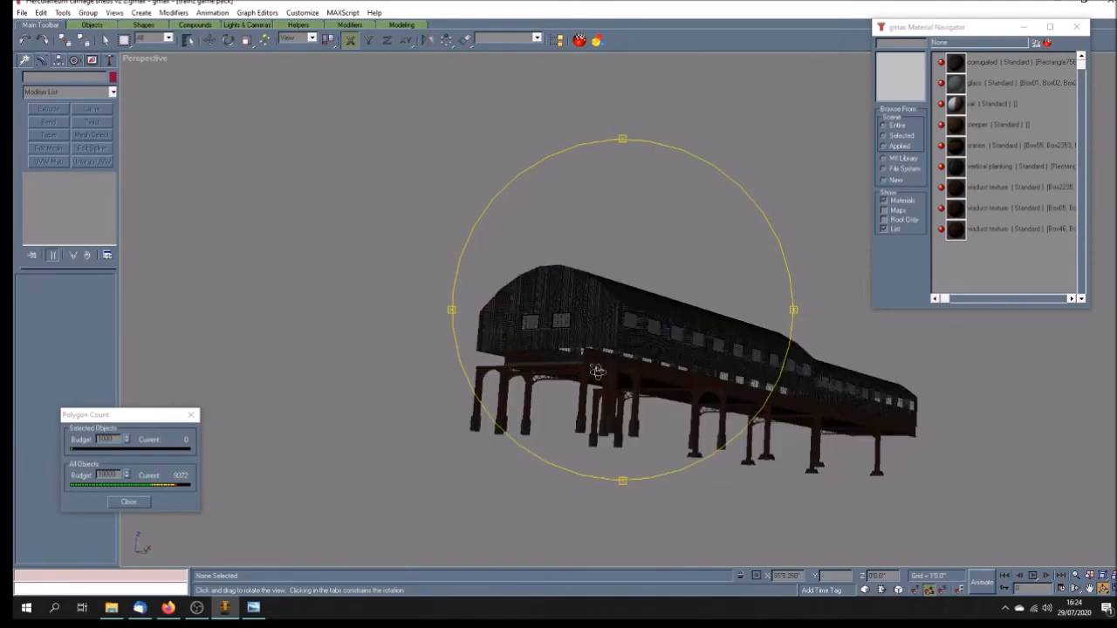
pyautogui.moveTo(660, 419); pyautogui.dragTo(668, 426)
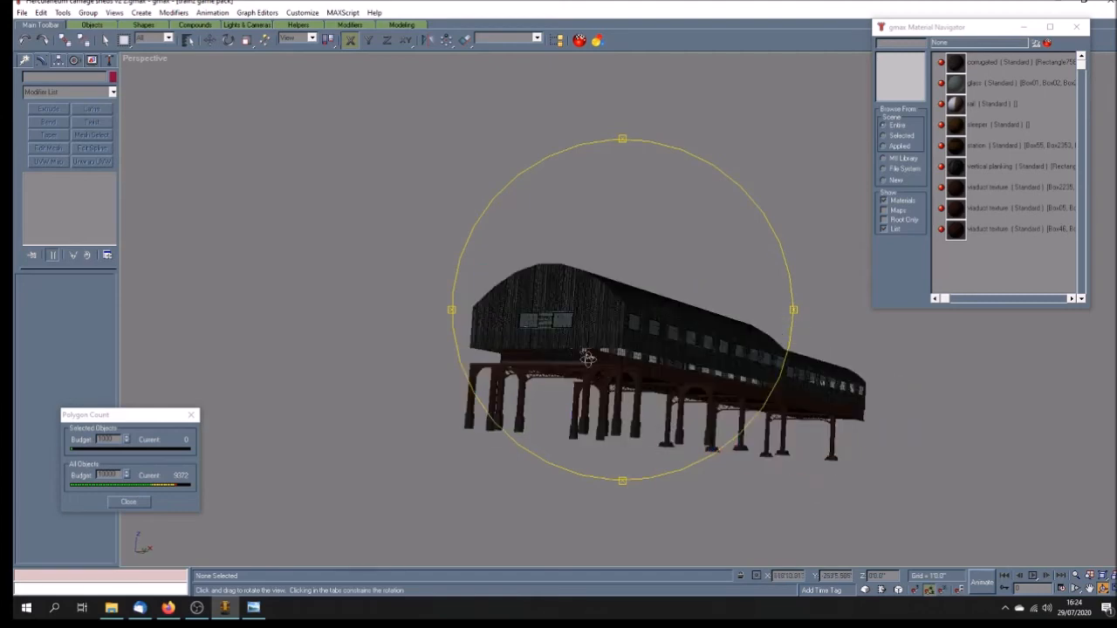
pyautogui.moveTo(679, 432); pyautogui.dragTo(708, 444)
pyautogui.moveTo(593, 416)
pyautogui.mouseDown()
pyautogui.moveTo(608, 414)
pyautogui.moveTo(499, 388)
pyautogui.moveTo(524, 372)
pyautogui.mouseUp()
pyautogui.moveTo(654, 368)
pyautogui.mouseDown()
pyautogui.moveTo(533, 381)
pyautogui.moveTo(597, 377)
pyautogui.moveTo(625, 400)
pyautogui.moveTo(529, 414)
pyautogui.moveTo(539, 352)
pyautogui.moveTo(618, 343)
pyautogui.moveTo(574, 352)
pyautogui.moveTo(639, 358)
pyautogui.moveTo(643, 369)
pyautogui.moveTo(620, 361)
pyautogui.moveTo(591, 390)
pyautogui.moveTo(604, 384)
pyautogui.moveTo(559, 382)
pyautogui.mouseUp()
pyautogui.scroll(-4, 532, 376)
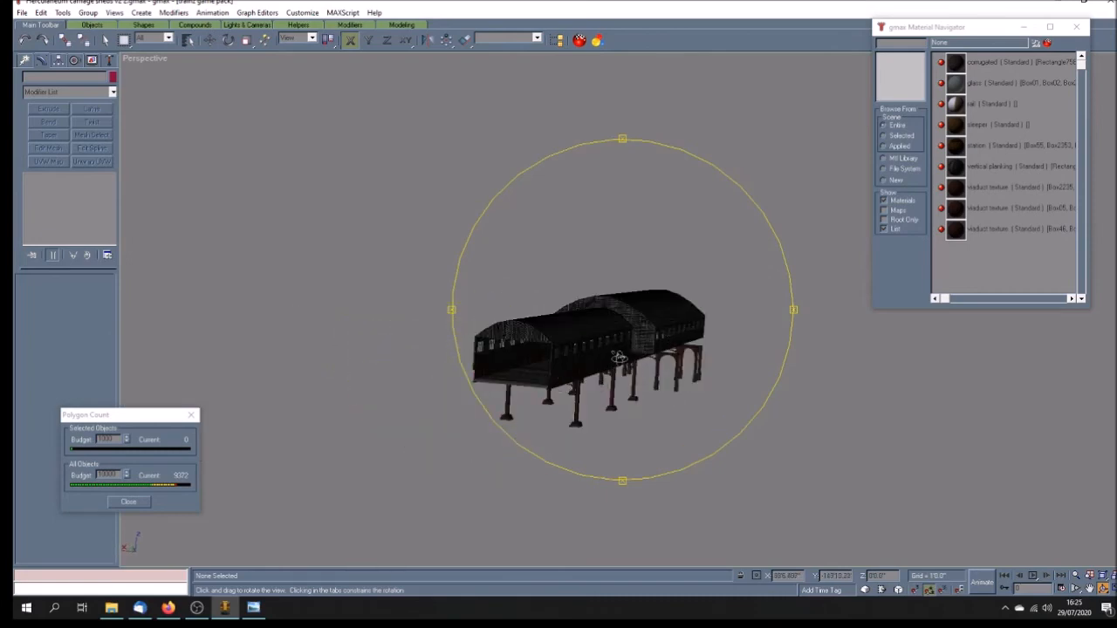
pyautogui.moveTo(618, 358)
pyautogui.mouseDown()
pyautogui.moveTo(648, 381)
pyautogui.moveTo(604, 385)
pyautogui.mouseUp()
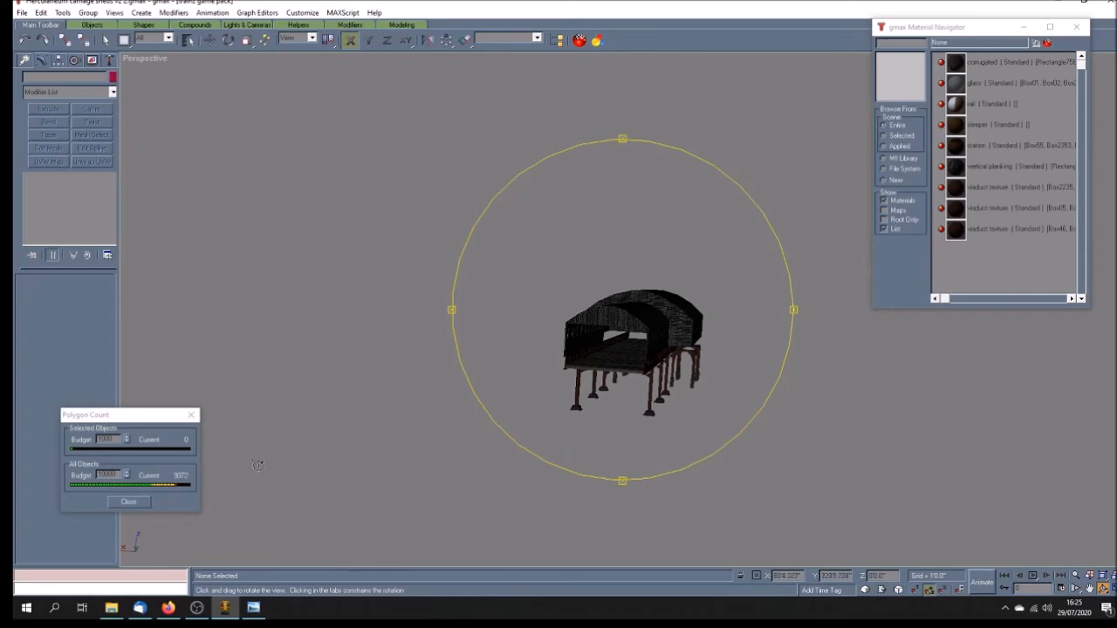
pyautogui.moveTo(623, 434)
pyautogui.mouseDown()
pyautogui.moveTo(601, 434)
pyautogui.moveTo(647, 354)
pyautogui.moveTo(654, 424)
pyautogui.moveTo(588, 436)
pyautogui.moveTo(474, 342)
pyautogui.mouseUp()
pyautogui.moveTo(531, 386)
pyautogui.mouseDown()
pyautogui.moveTo(547, 353)
pyautogui.moveTo(493, 365)
pyautogui.mouseUp()
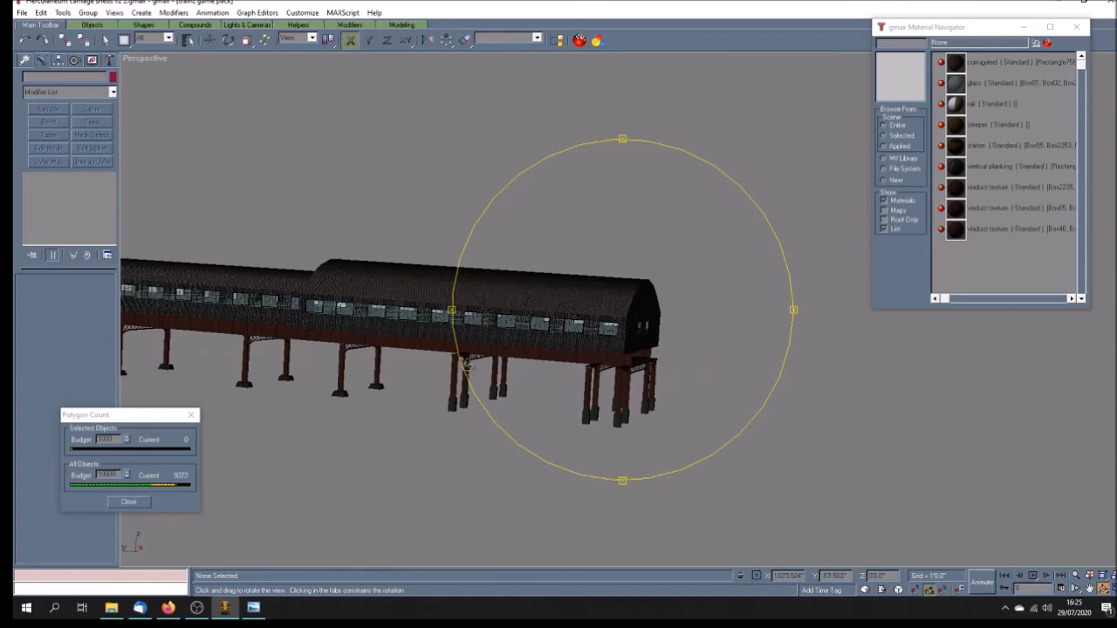
pyautogui.moveTo(495, 369); pyautogui.dragTo(513, 373)
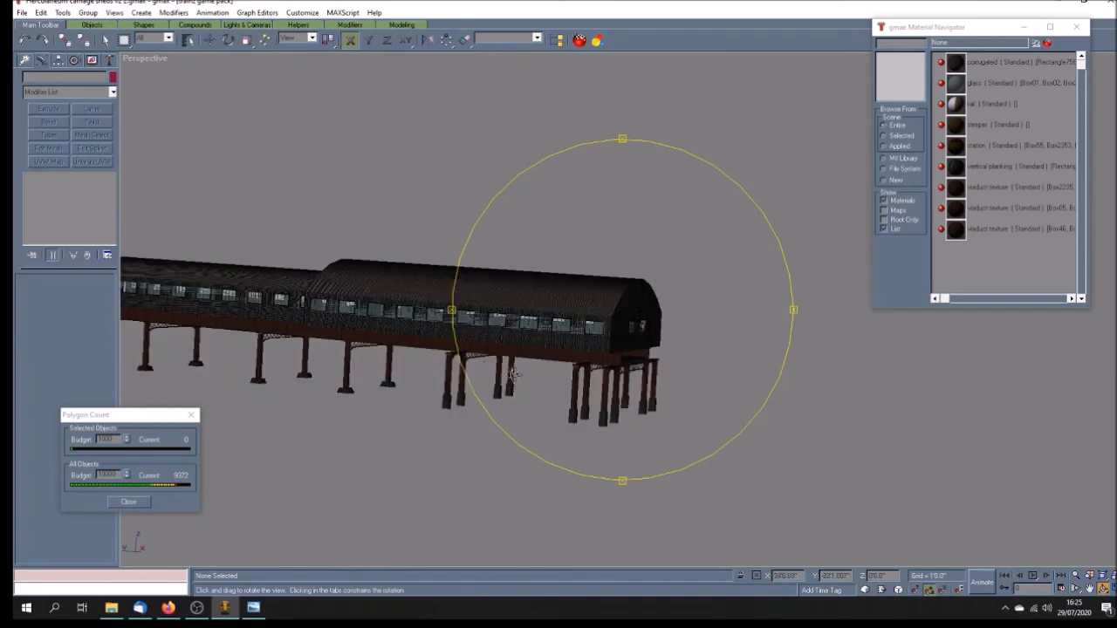
pyautogui.moveTo(523, 387)
pyautogui.mouseDown()
pyautogui.moveTo(574, 371)
pyautogui.moveTo(592, 382)
pyautogui.moveTo(568, 389)
pyautogui.moveTo(575, 396)
pyautogui.moveTo(520, 362)
pyautogui.moveTo(564, 344)
pyautogui.moveTo(560, 363)
pyautogui.mouseUp()
pyautogui.scroll(-3, 559, 339)
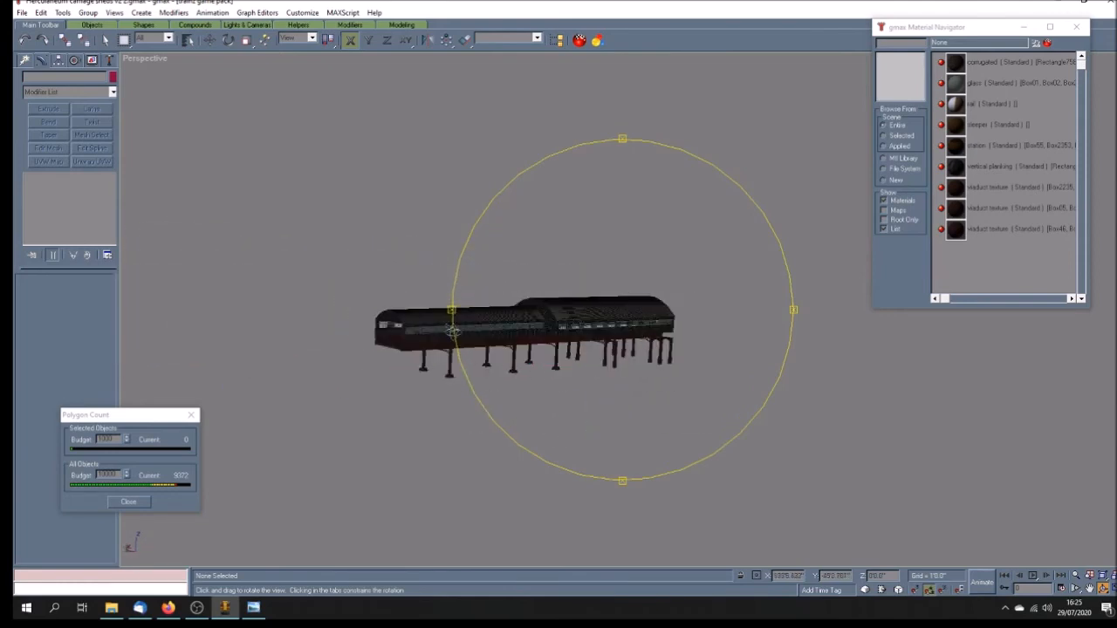
pyautogui.moveTo(556, 389)
pyautogui.mouseDown()
pyautogui.moveTo(610, 377)
pyautogui.moveTo(601, 381)
pyautogui.mouseUp()
pyautogui.scroll(4, 610, 380)
# - Switch to Windows Photo Viewer and compare the narrower shed's open end with the photo Herculaneum dock station5.jpg
pyautogui.click(252, 610)
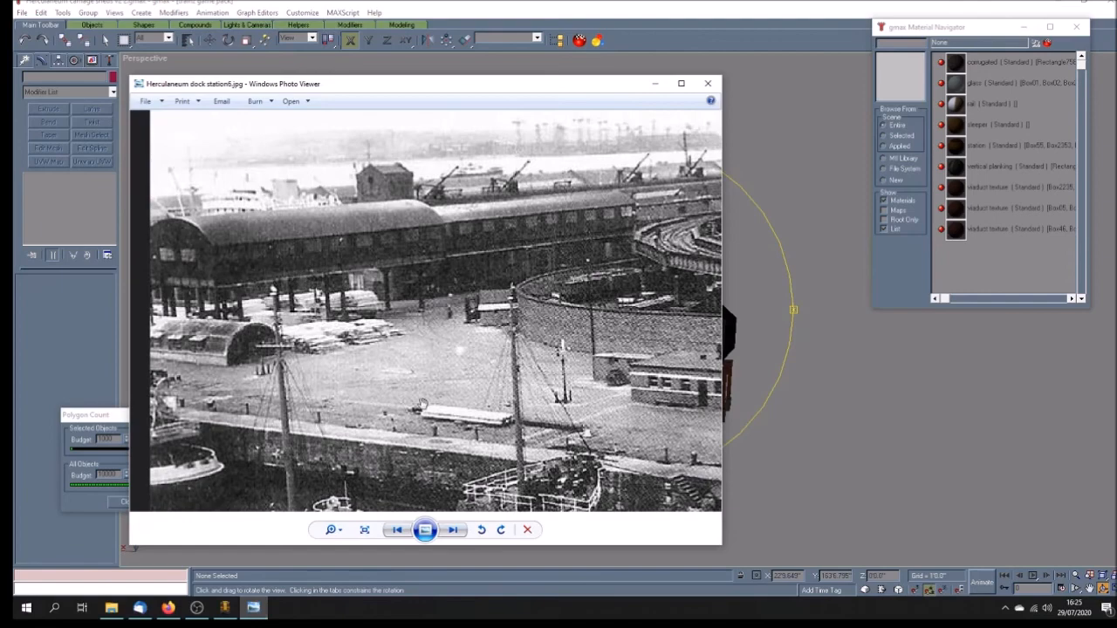
pyautogui.scroll(1, 450, 381)
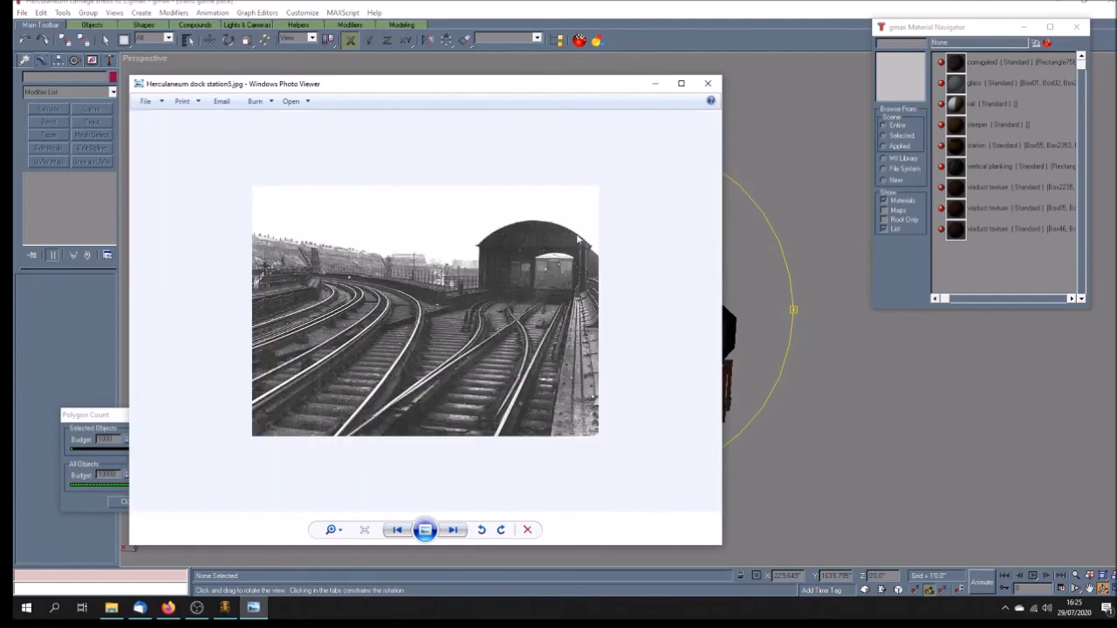
pyautogui.click(686, 38)
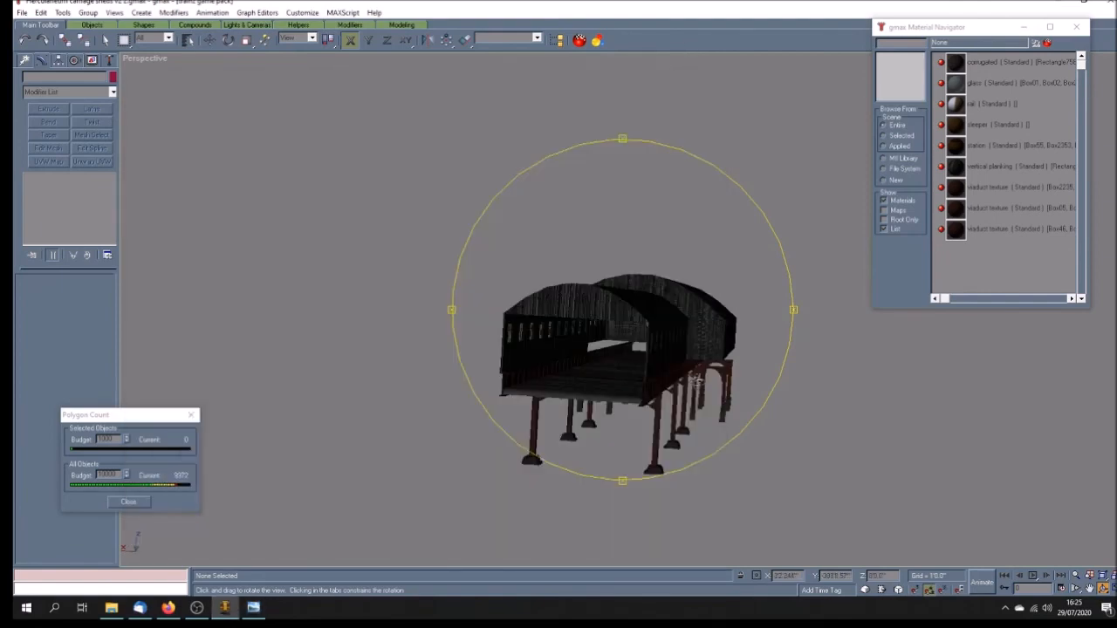
pyautogui.moveTo(698, 384)
pyautogui.mouseDown()
pyautogui.moveTo(689, 399)
pyautogui.moveTo(653, 400)
pyautogui.moveTo(656, 410)
pyautogui.moveTo(585, 441)
pyautogui.moveTo(590, 404)
pyautogui.mouseUp()
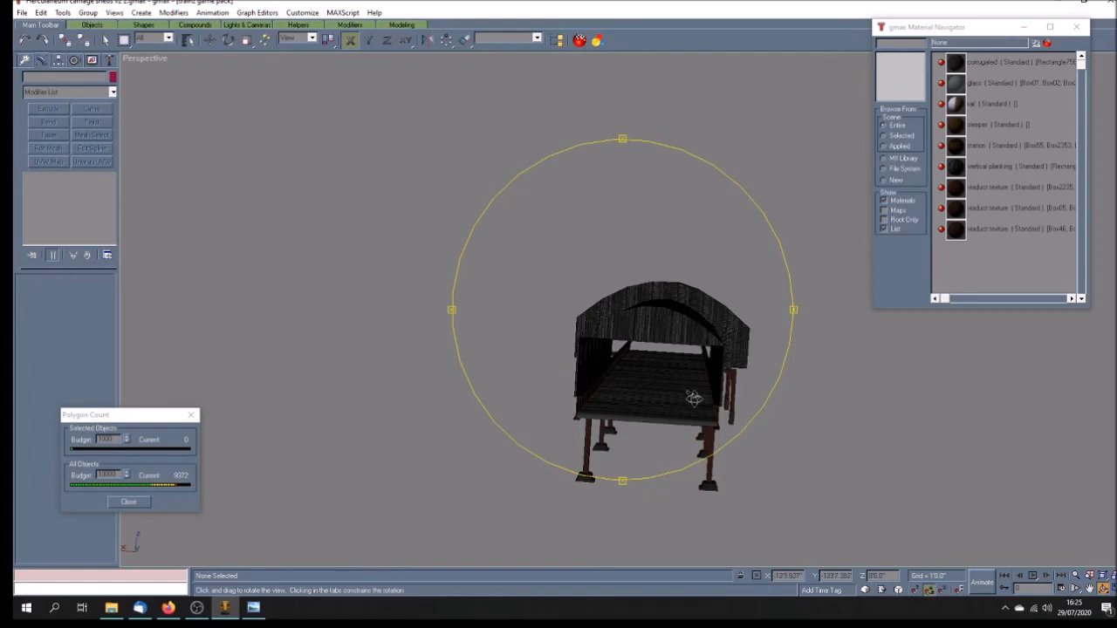
pyautogui.click(258, 613)
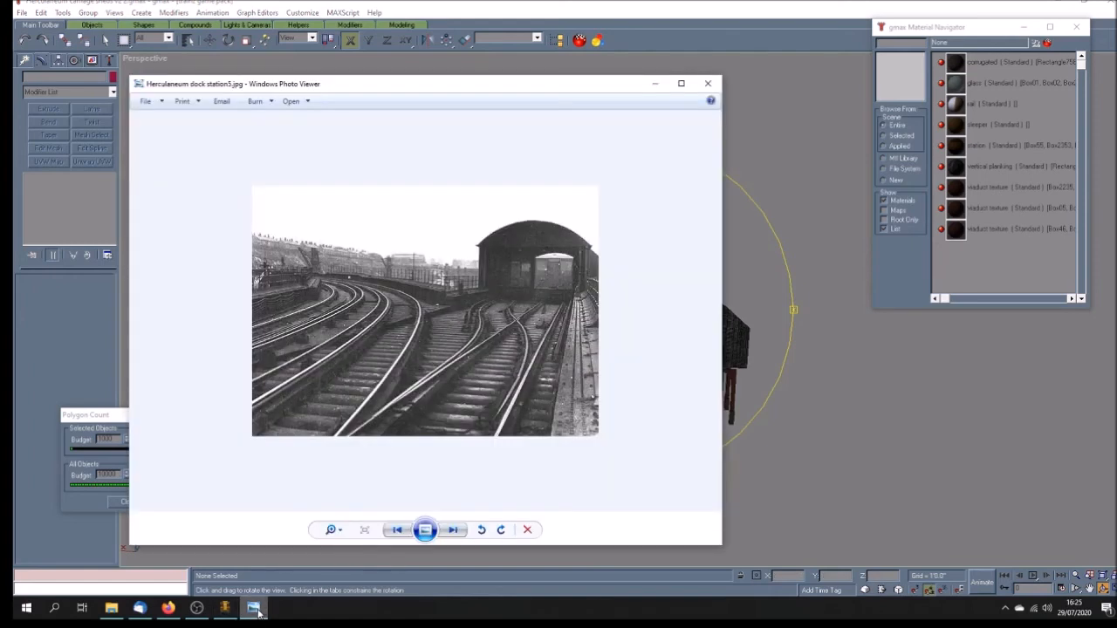
pyautogui.click(486, 21)
# - Review the sheds from the open end and window side, and show the grid in the perspective view again
pyautogui.moveTo(654, 390); pyautogui.dragTo(650, 419)
pyautogui.moveTo(656, 450)
pyautogui.mouseDown()
pyautogui.moveTo(639, 428)
pyautogui.moveTo(652, 447)
pyautogui.mouseUp()
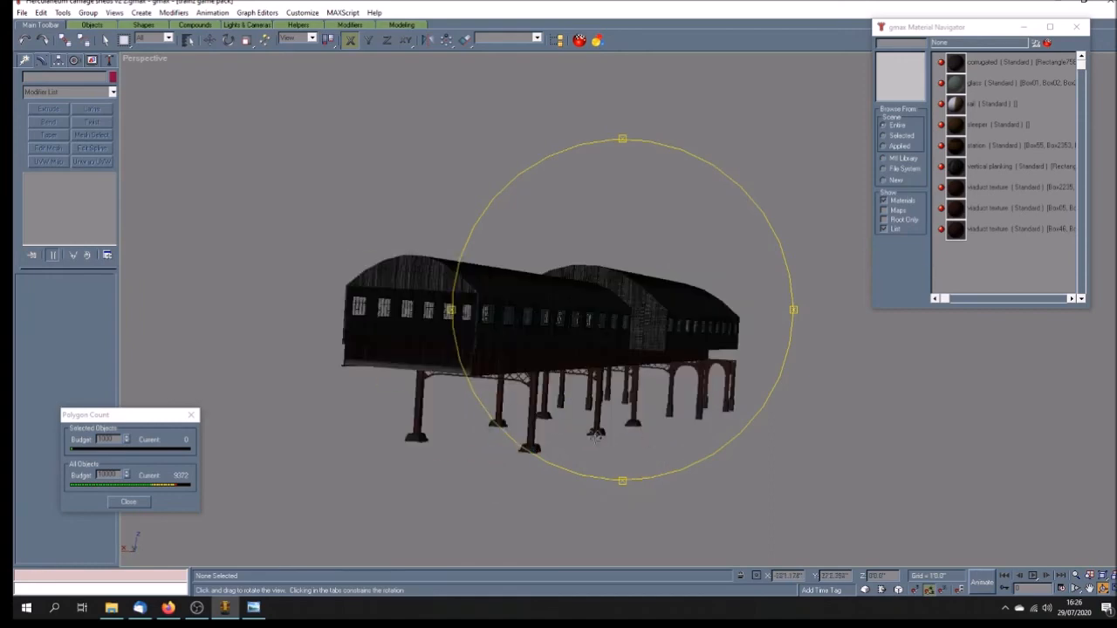
pyautogui.moveTo(606, 418)
pyautogui.mouseDown()
pyautogui.moveTo(602, 404)
pyautogui.moveTo(661, 425)
pyautogui.moveTo(493, 438)
pyautogui.moveTo(607, 419)
pyautogui.moveTo(614, 445)
pyautogui.moveTo(661, 434)
pyautogui.moveTo(653, 443)
pyautogui.moveTo(602, 425)
pyautogui.moveTo(617, 433)
pyautogui.moveTo(584, 432)
pyautogui.moveTo(672, 429)
pyautogui.moveTo(714, 395)
pyautogui.moveTo(532, 392)
pyautogui.moveTo(568, 413)
pyautogui.moveTo(577, 406)
pyautogui.moveTo(580, 423)
pyautogui.mouseUp()
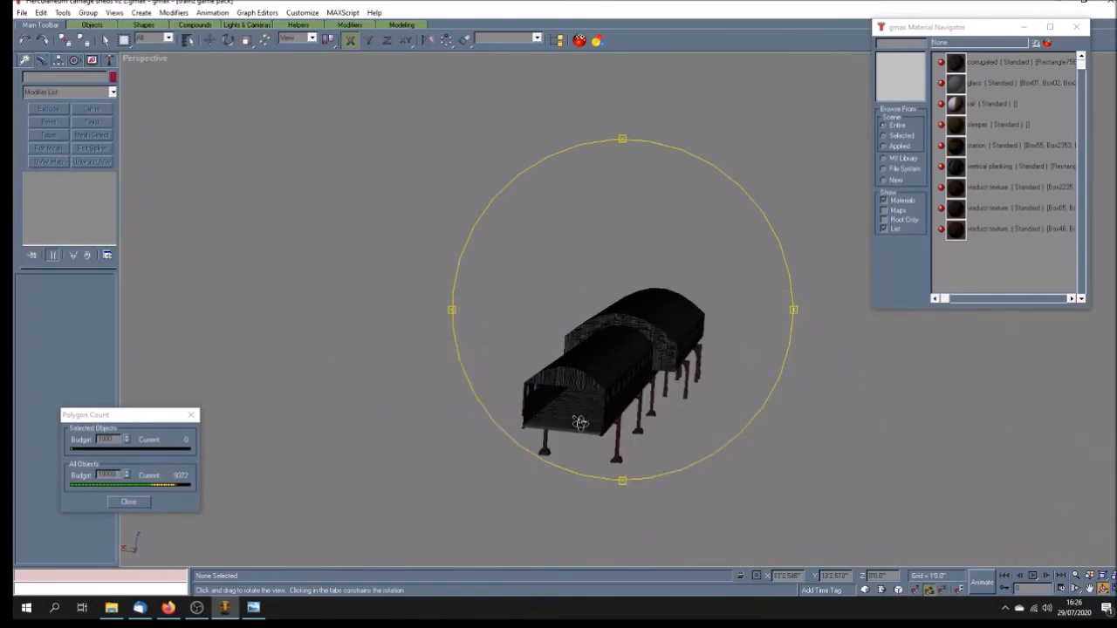
pyautogui.moveTo(592, 353)
pyautogui.mouseDown()
pyautogui.moveTo(625, 352)
pyautogui.moveTo(658, 426)
pyautogui.moveTo(318, 336)
pyautogui.mouseUp()
pyautogui.scroll(3, 628, 355)
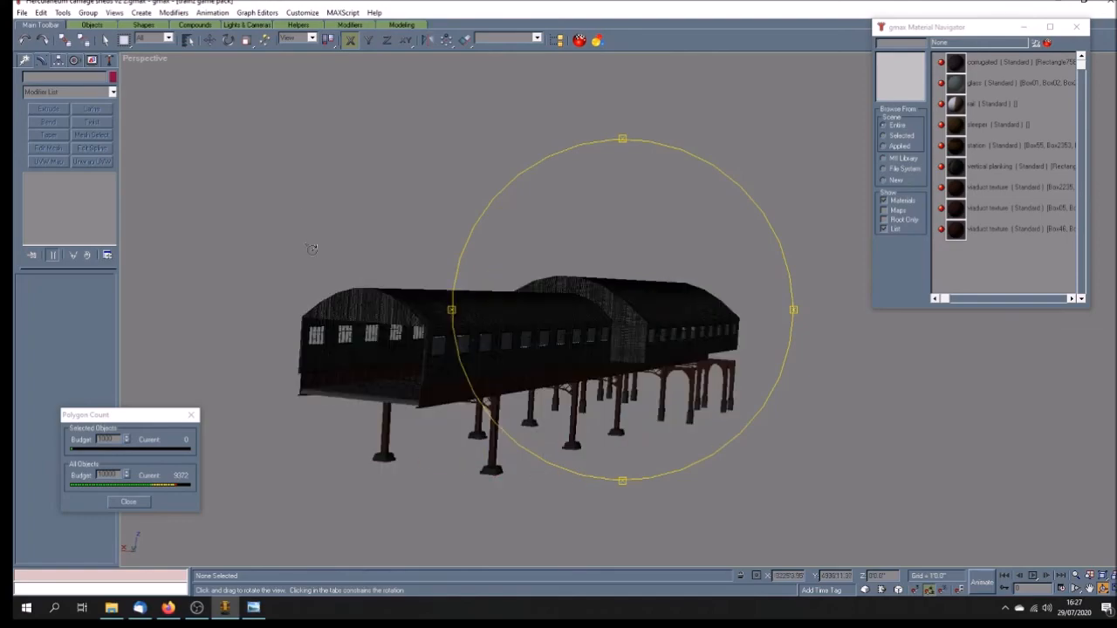
pyautogui.rightClick(146, 59)
pyautogui.click(181, 123)
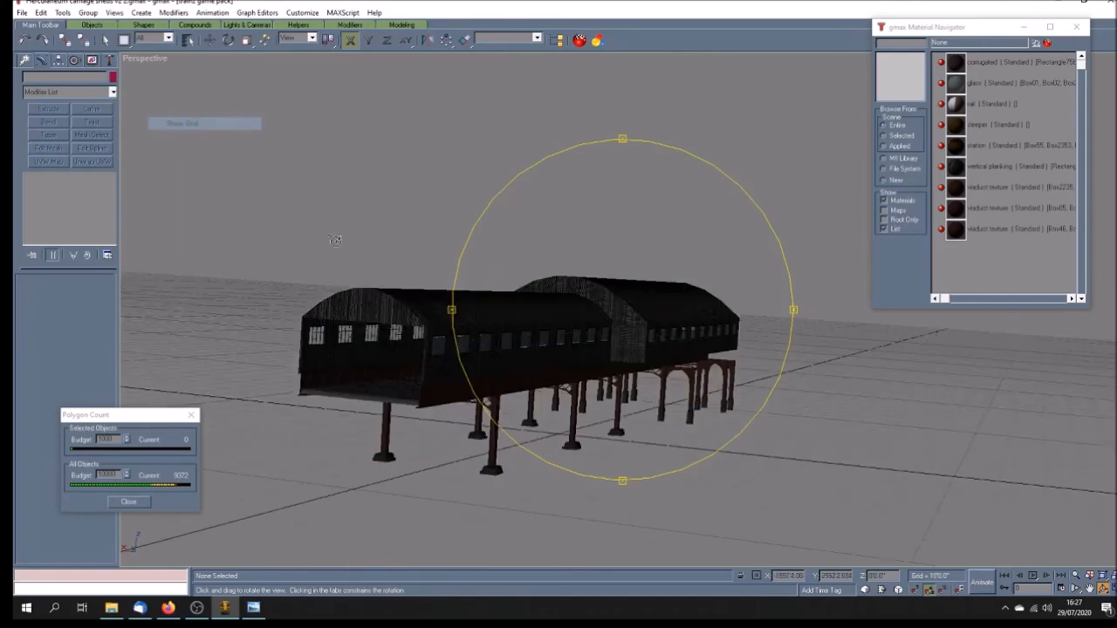
pyautogui.moveTo(479, 365); pyautogui.dragTo(562, 400)
# - Switch to Windows Photo Viewer and browse back through the reference photos from Herculaneum dock station5.jpg to Herculaneum bridge 3.jpg
pyautogui.click(253, 607)
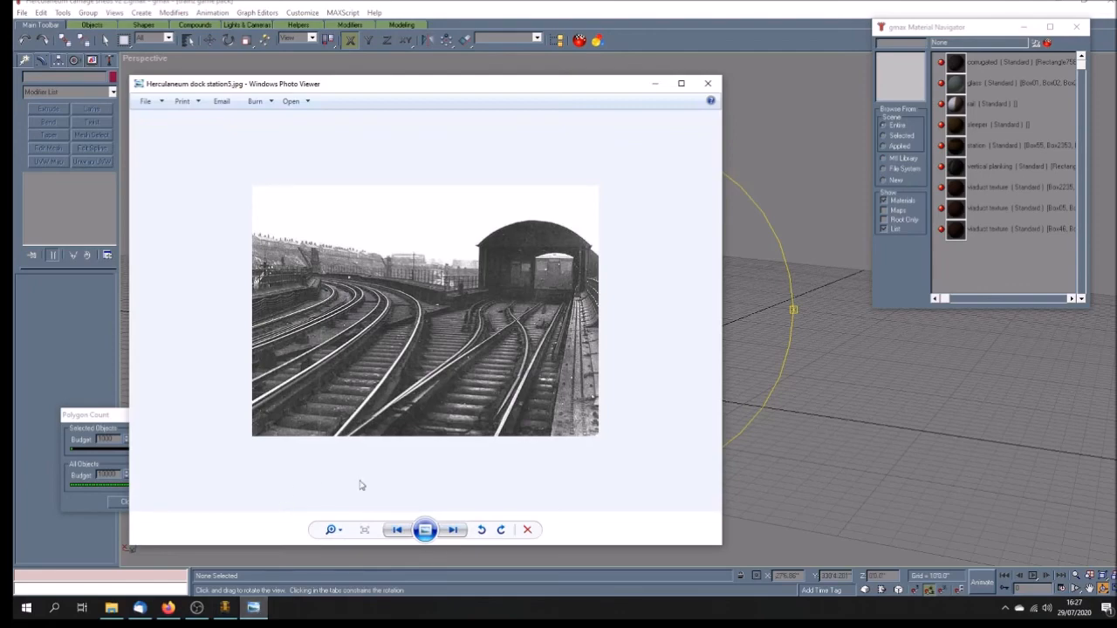
pyautogui.press('Left')
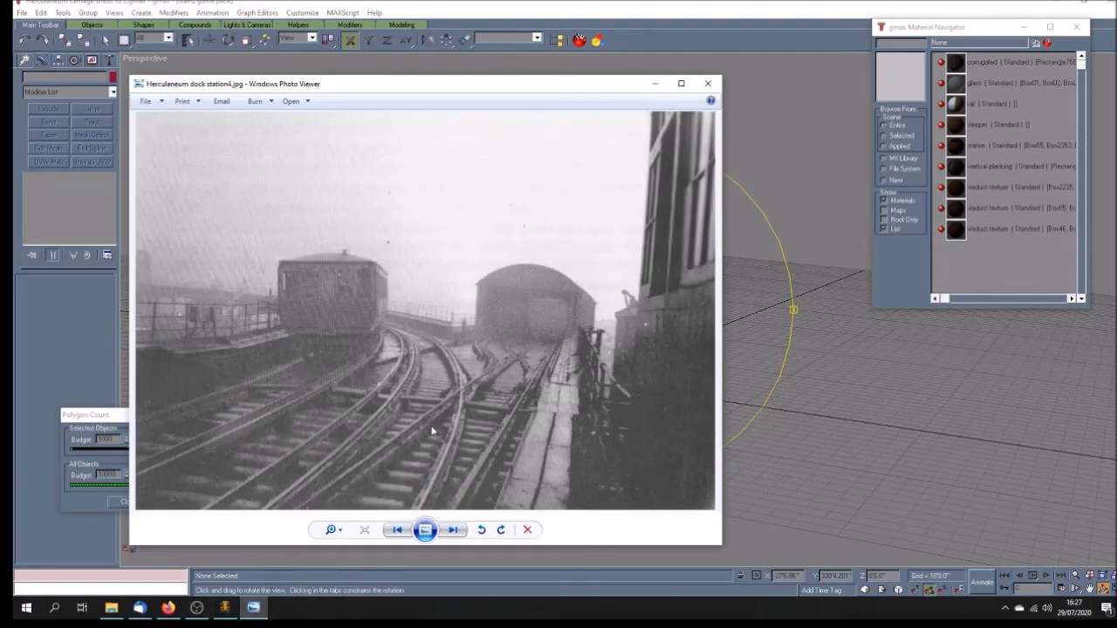
pyautogui.press('Left')
pyautogui.press('Left')
pyautogui.press('Left')
pyautogui.press('Left')
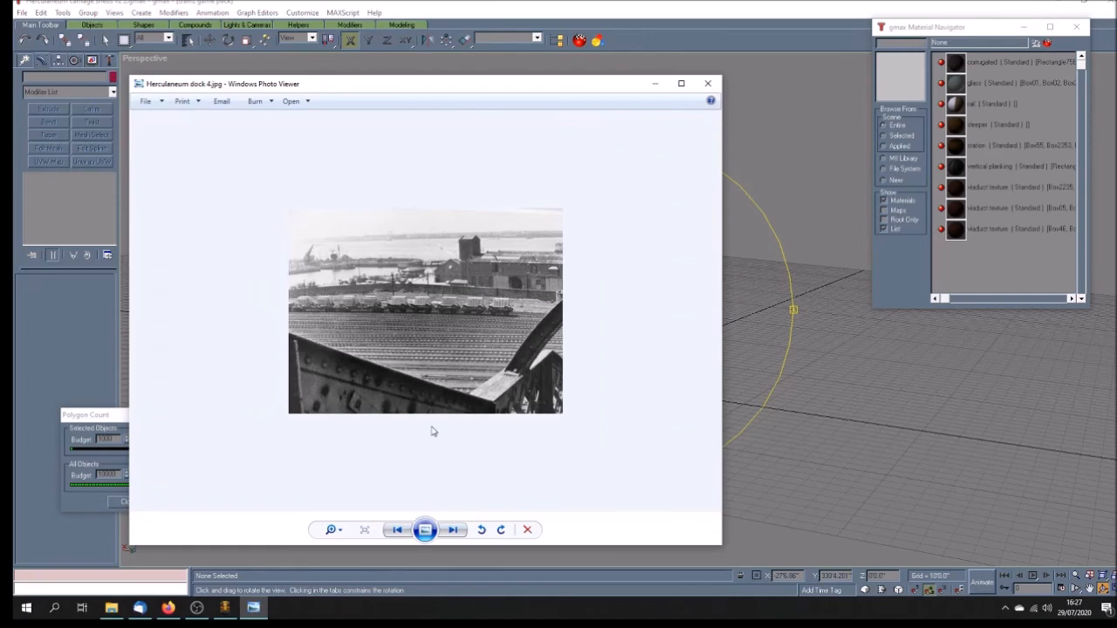
pyautogui.press('Left')
pyautogui.press('Left')
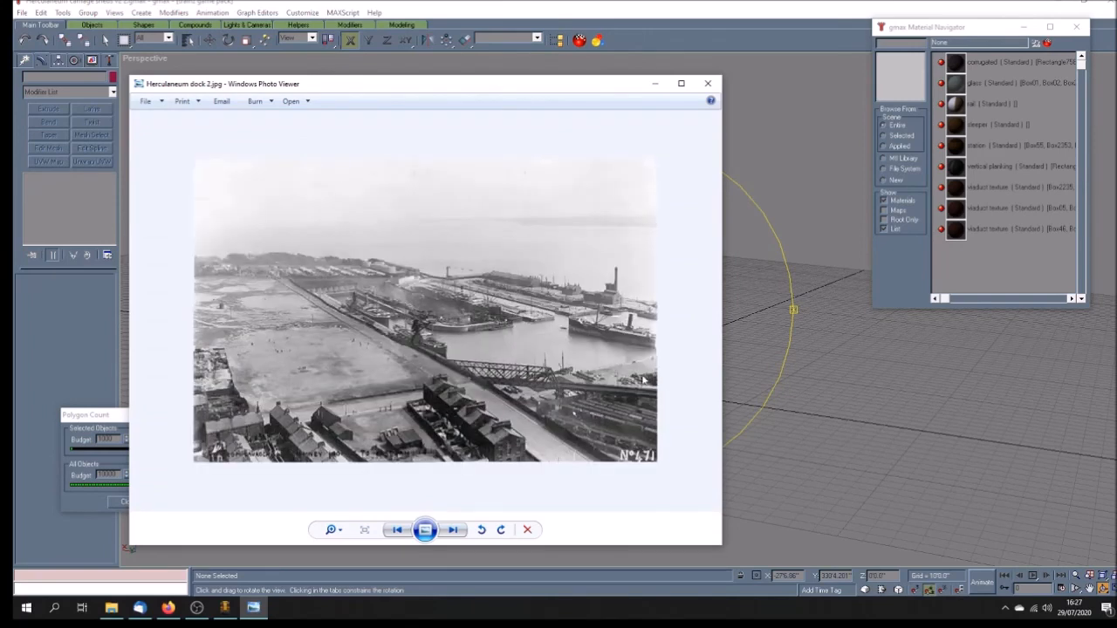
pyautogui.press('Left')
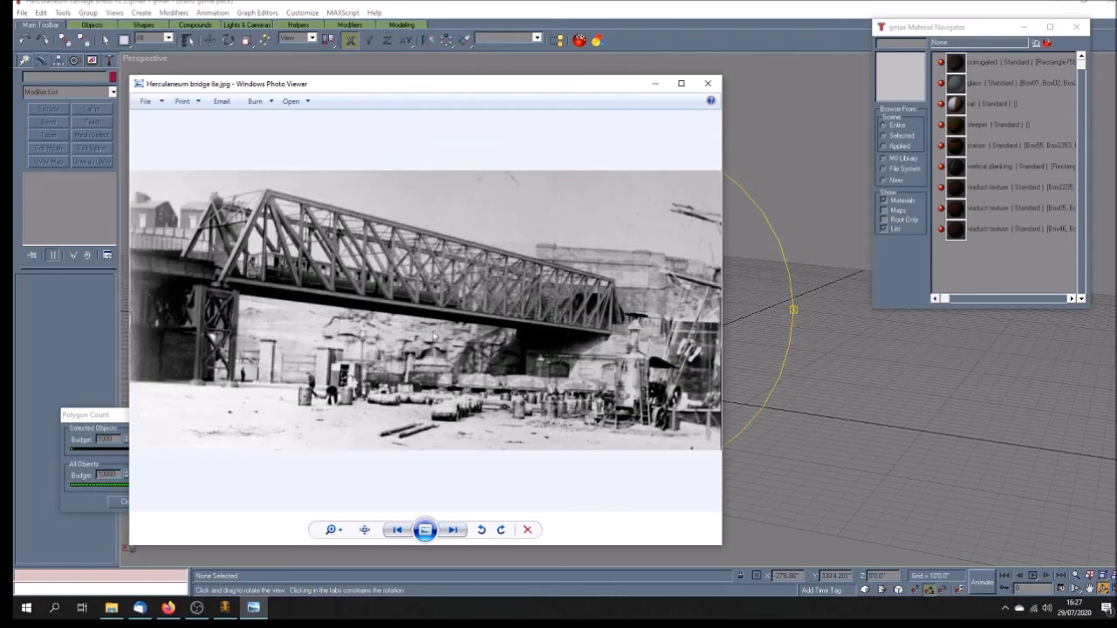
pyautogui.press('Left')
pyautogui.press('Left')
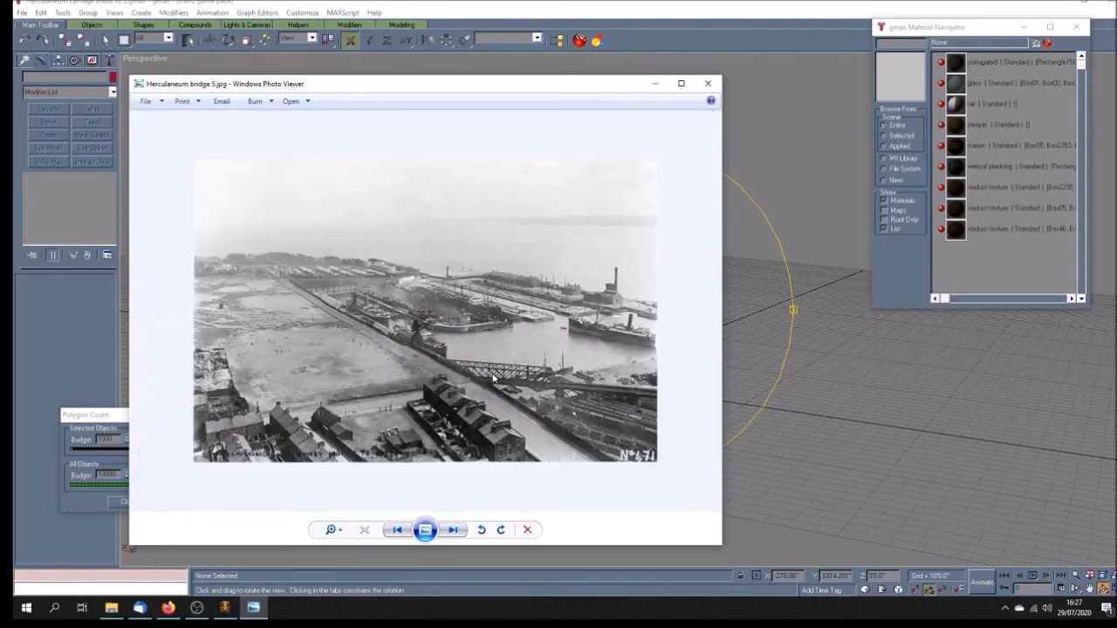
pyautogui.press('Left')
pyautogui.press('Left')
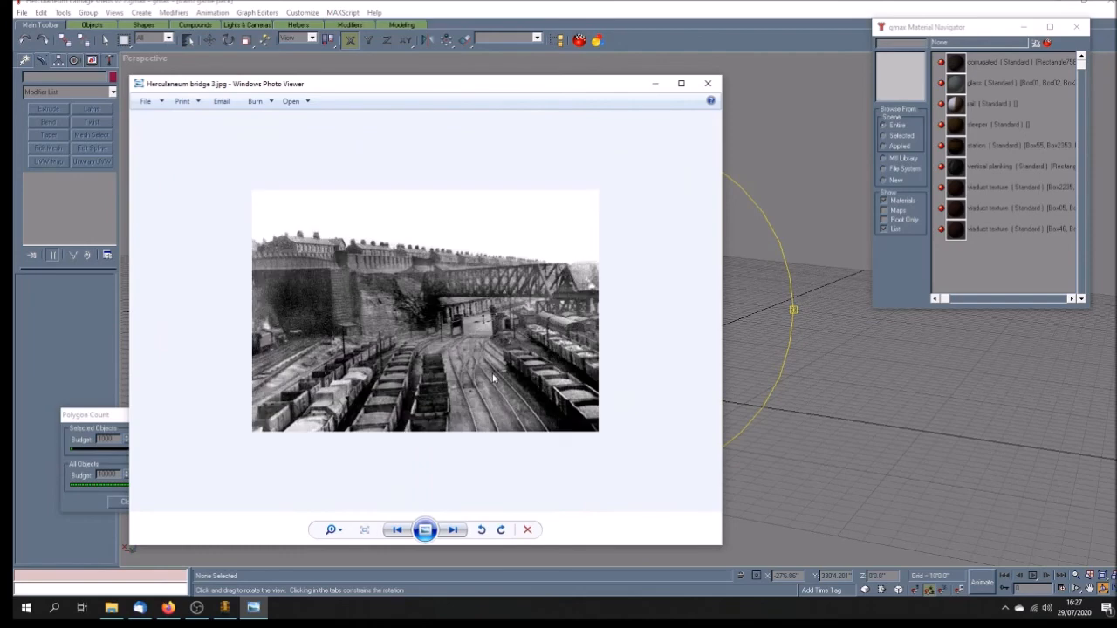
# - Browse the reference photos as far as Gladstone dock station4.jpg and return to the Herculaneum bridge set at Herculaneum bridge 5.jpg
pyautogui.press('Left')
pyautogui.press('Left')
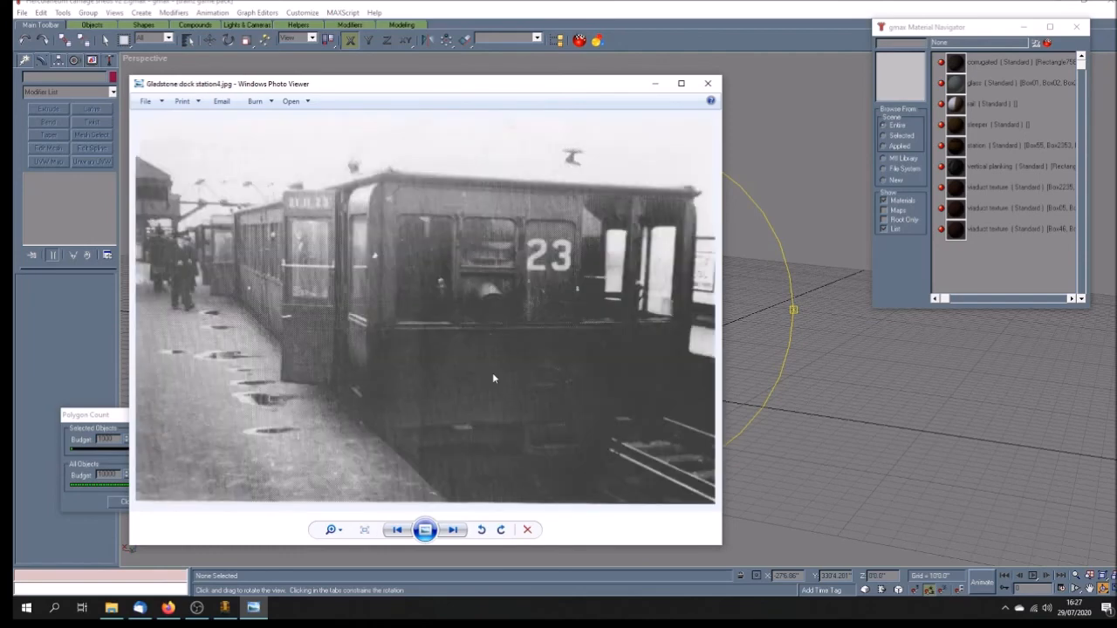
pyautogui.press('Left')
pyautogui.press('Left')
pyautogui.press('Left')
pyautogui.press('Left')
pyautogui.press('Left')
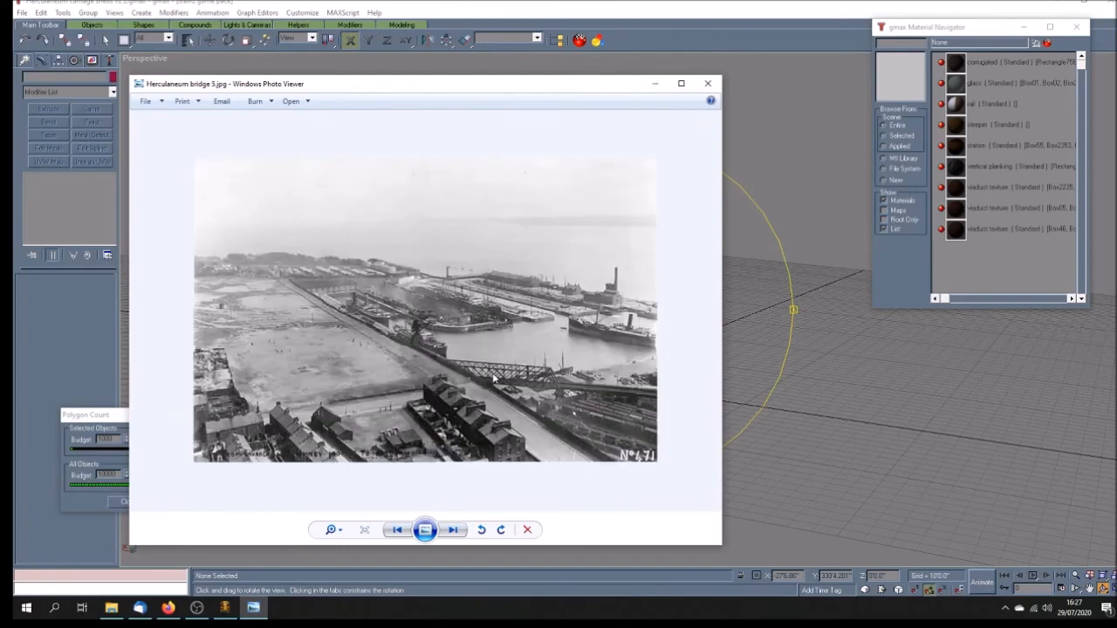
# - Browse the Herculaneum dock and dock station photos, including Herculaneum dock 3.jpg and dock station3.jpg, up to Herculaneum dock station5.jpg
pyautogui.press('Left')
pyautogui.press('Left')
pyautogui.press('Left')
pyautogui.press('Left')
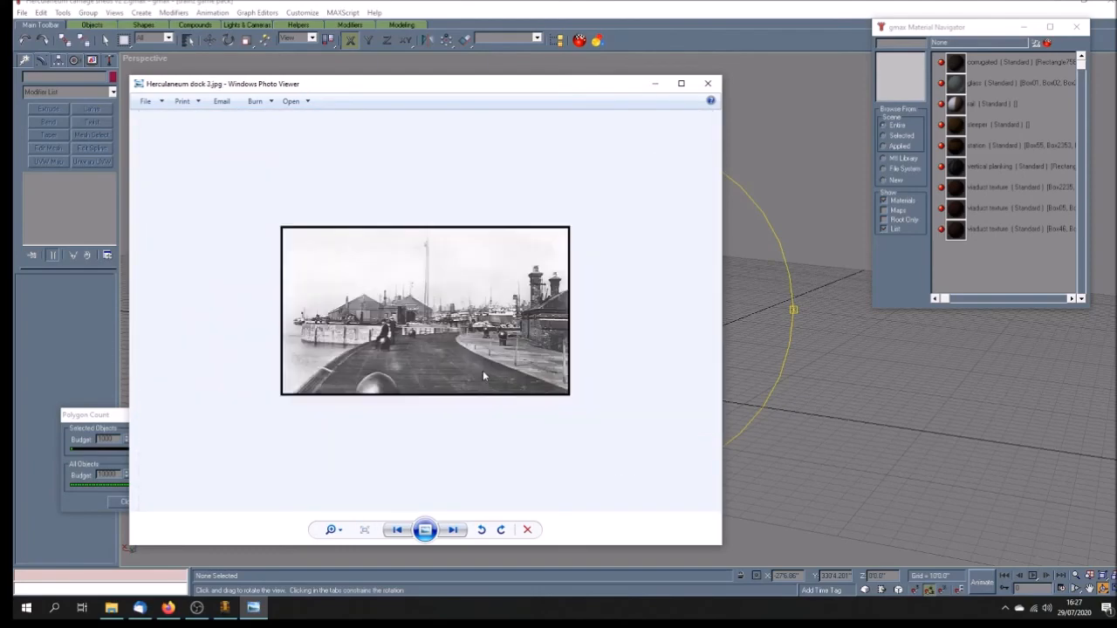
pyautogui.press('Left')
pyautogui.press('Left')
pyautogui.press('Left')
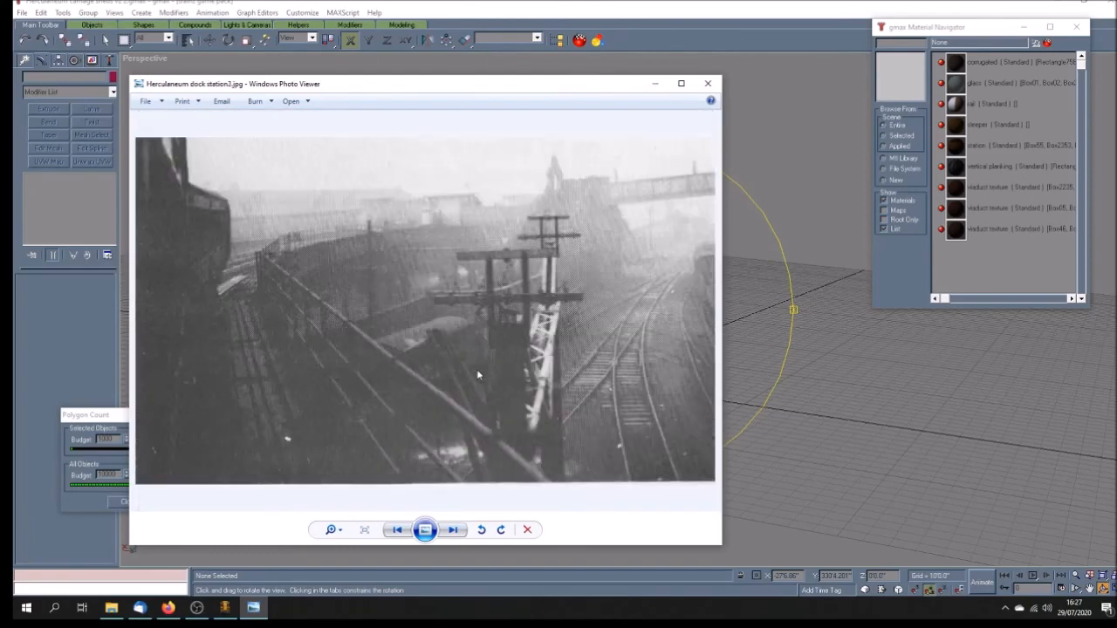
pyautogui.press('Left')
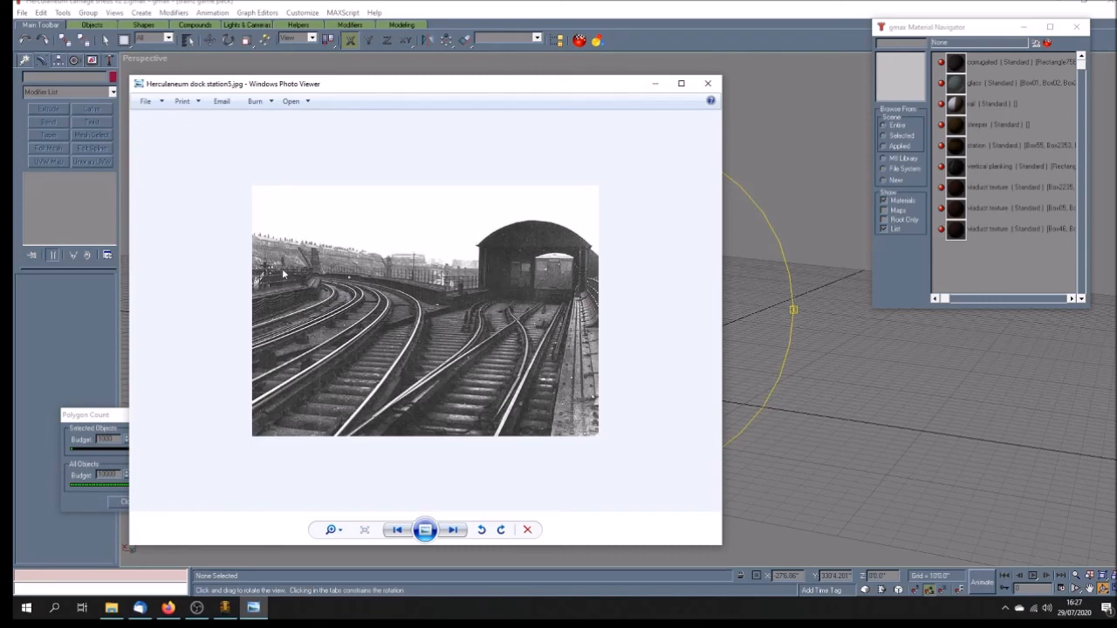
# - Browse forward from Herculaneum dock station6.jpg through herculaneum_1956.jpg to Huskisson dock station2.jpg, examining the station, viaduct and dock views
pyautogui.press('Right')
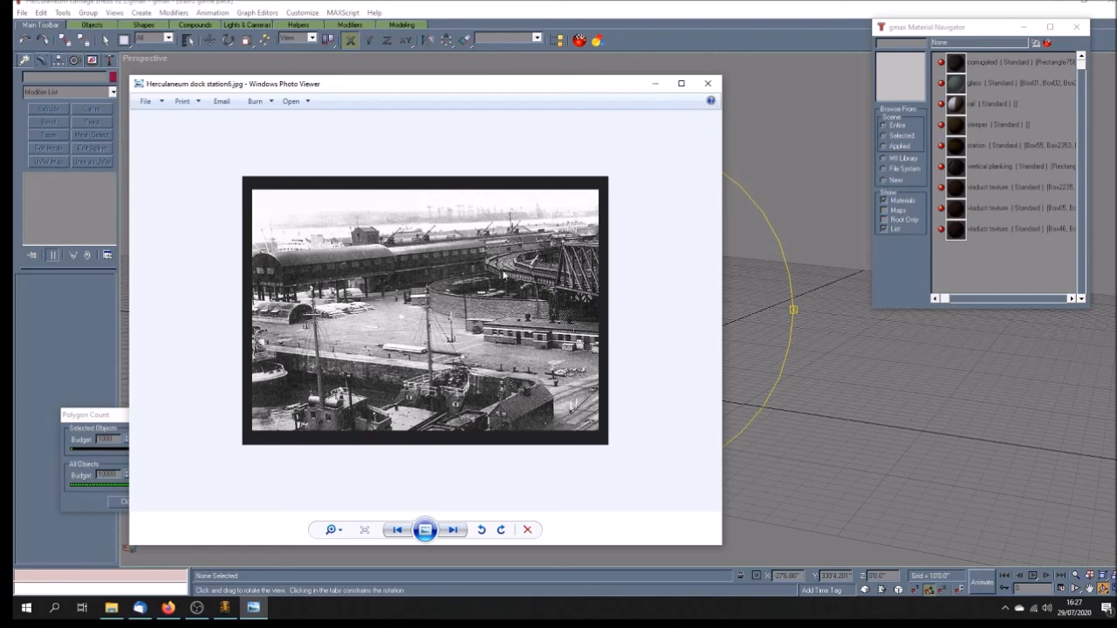
pyautogui.press('Right')
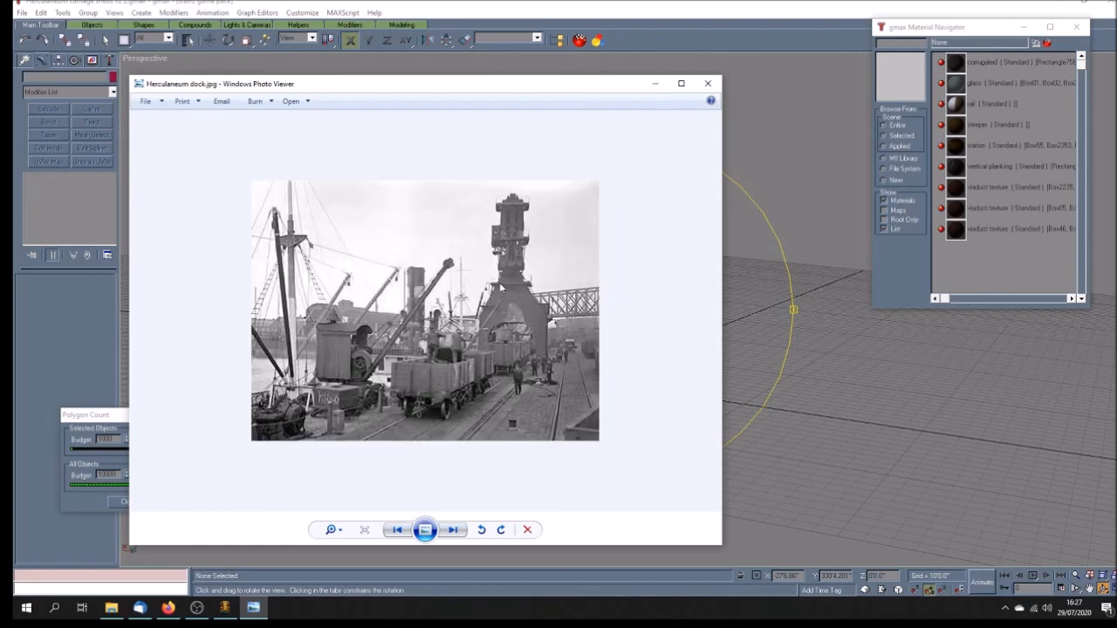
pyautogui.press('Right')
pyautogui.press('Right')
pyautogui.press('Right')
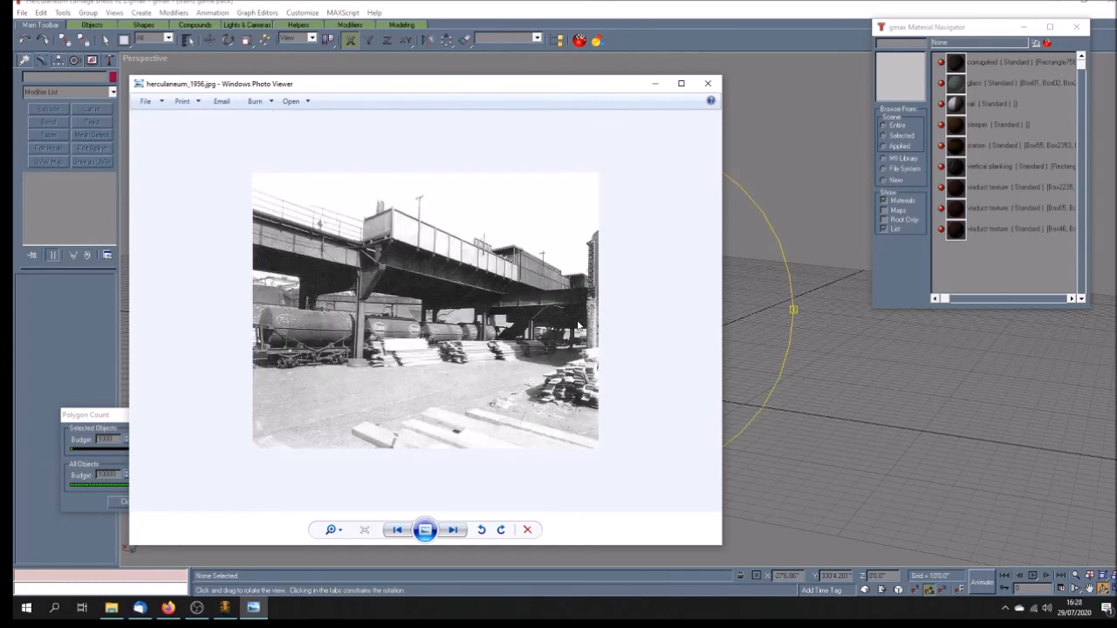
pyautogui.press('Right')
pyautogui.press('Right')
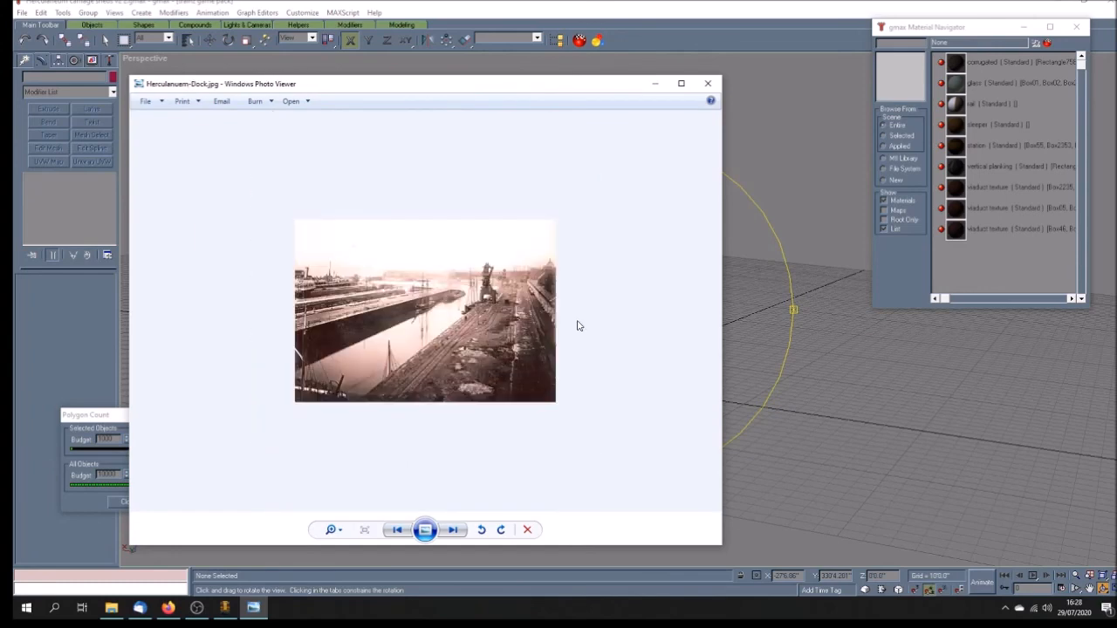
pyautogui.press('Right')
pyautogui.press('Right')
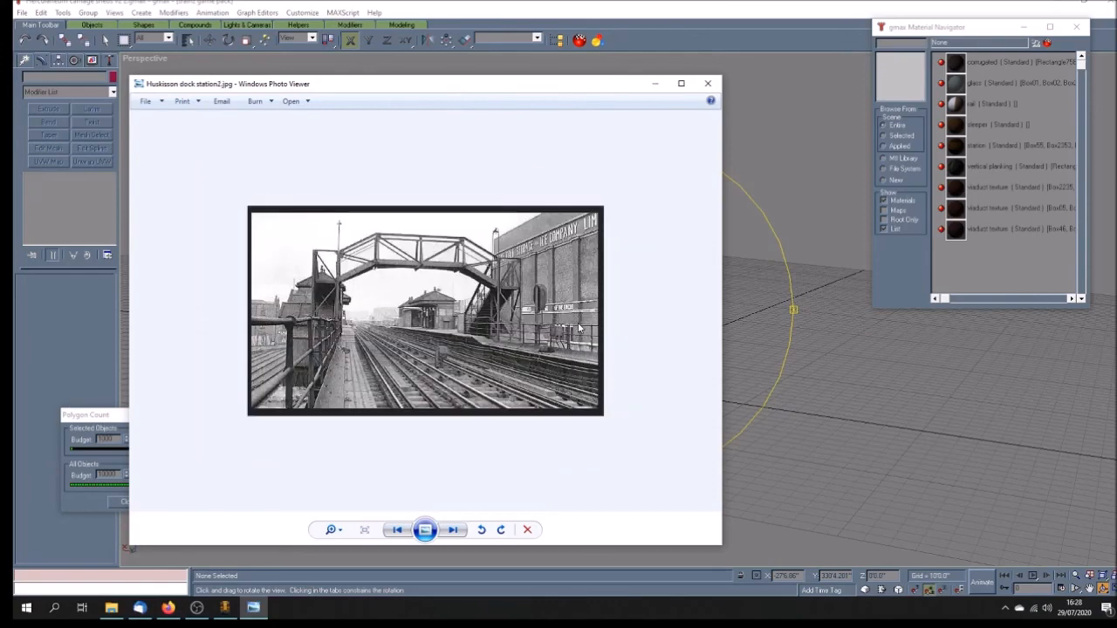
# - Return to the aerial view Herculaneum dock station6.jpg to study the sheds and bridge, and close the photo
pyautogui.press('Left')
pyautogui.press('Left')
pyautogui.press('Left')
pyautogui.press('Left')
pyautogui.press('Left')
pyautogui.press('Left')
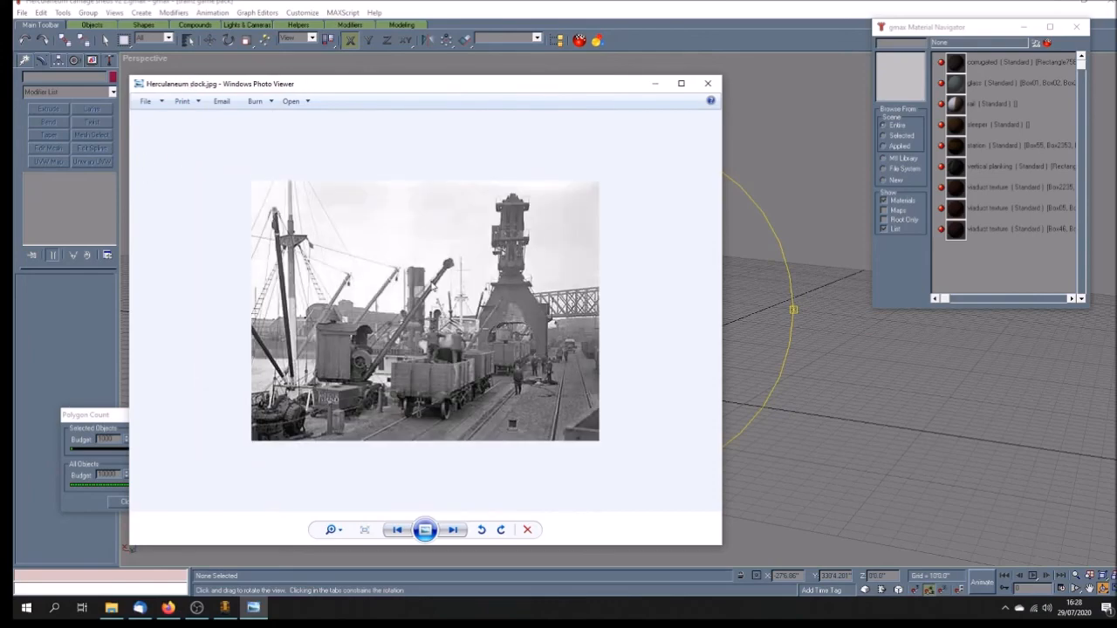
pyautogui.press('Left')
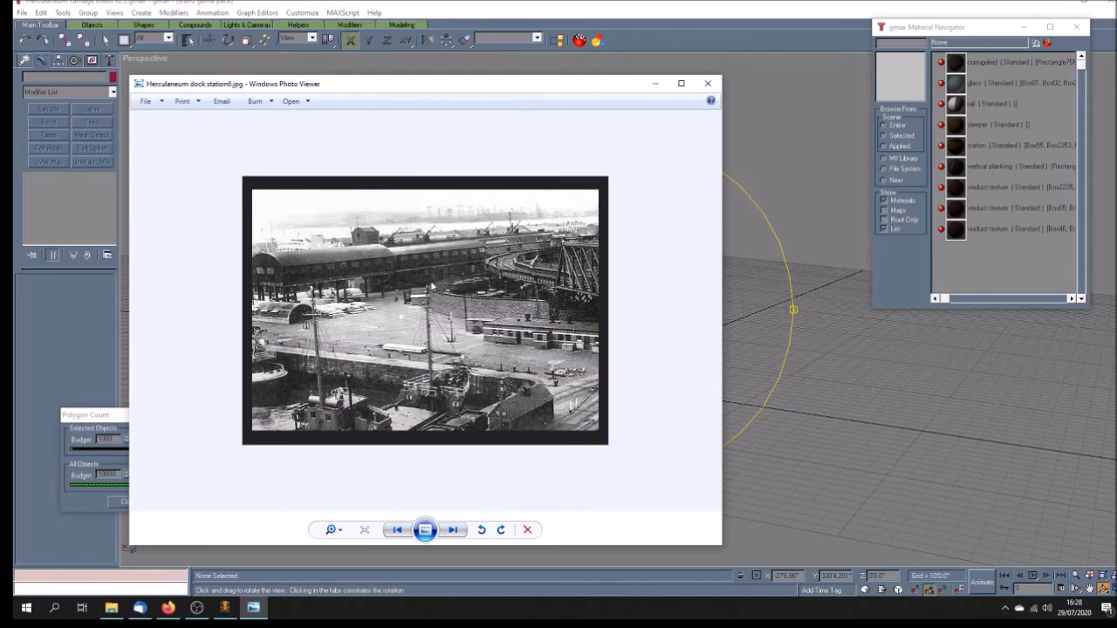
pyautogui.click(707, 83)
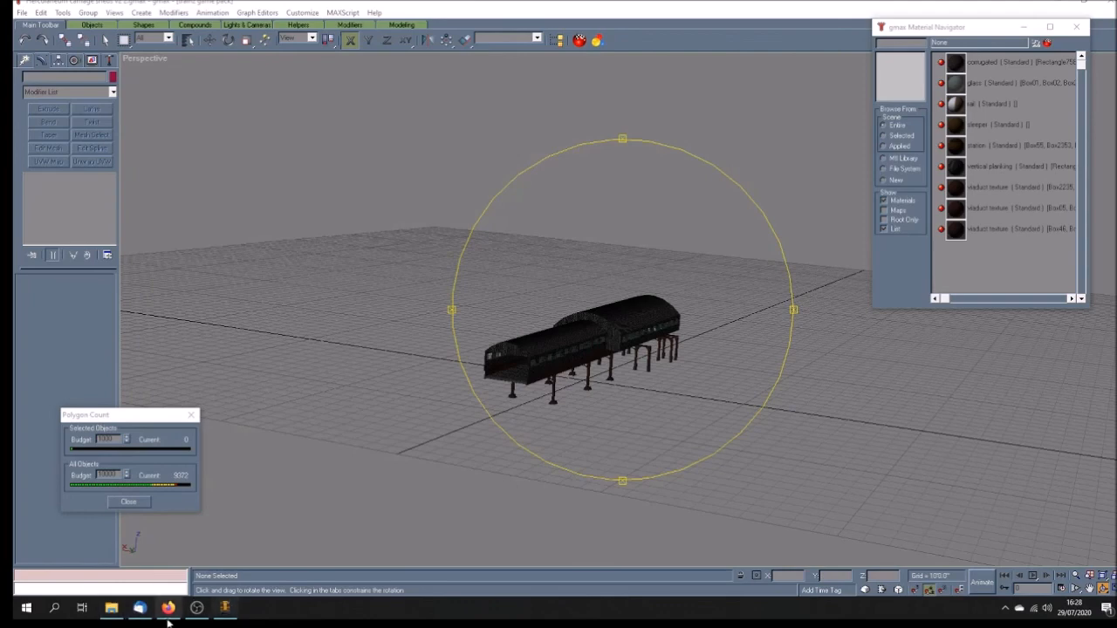
# - Switch to the station photos folder in File Explorer and open seaforth sands 1.jpg with Windows Photo Viewer
pyautogui.click(111, 608)
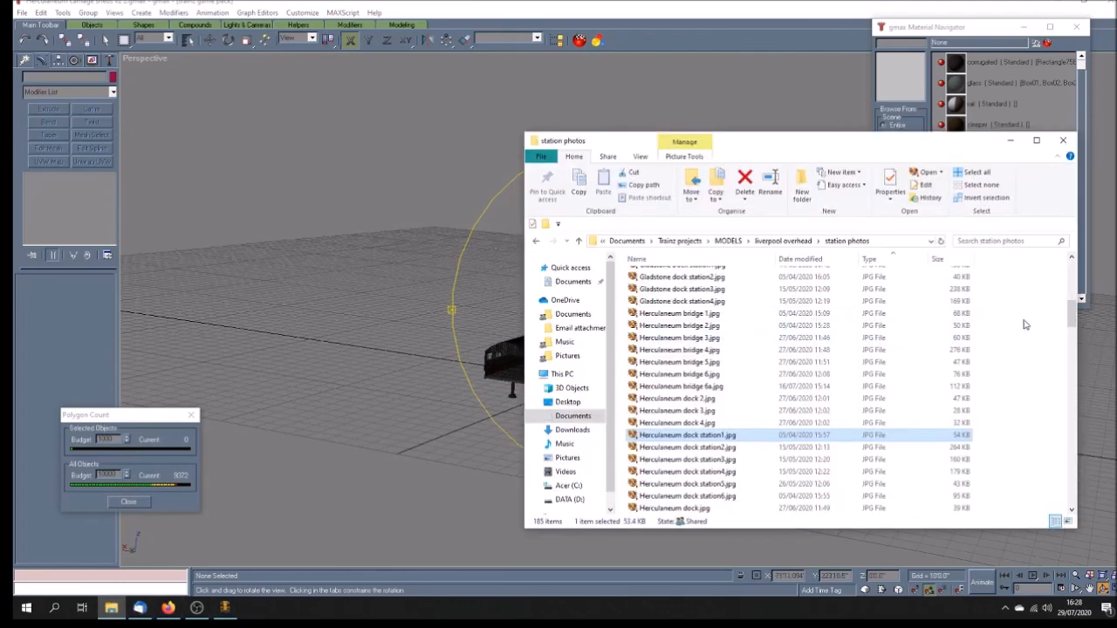
pyautogui.moveTo(1071, 321); pyautogui.dragTo(1053, 449)
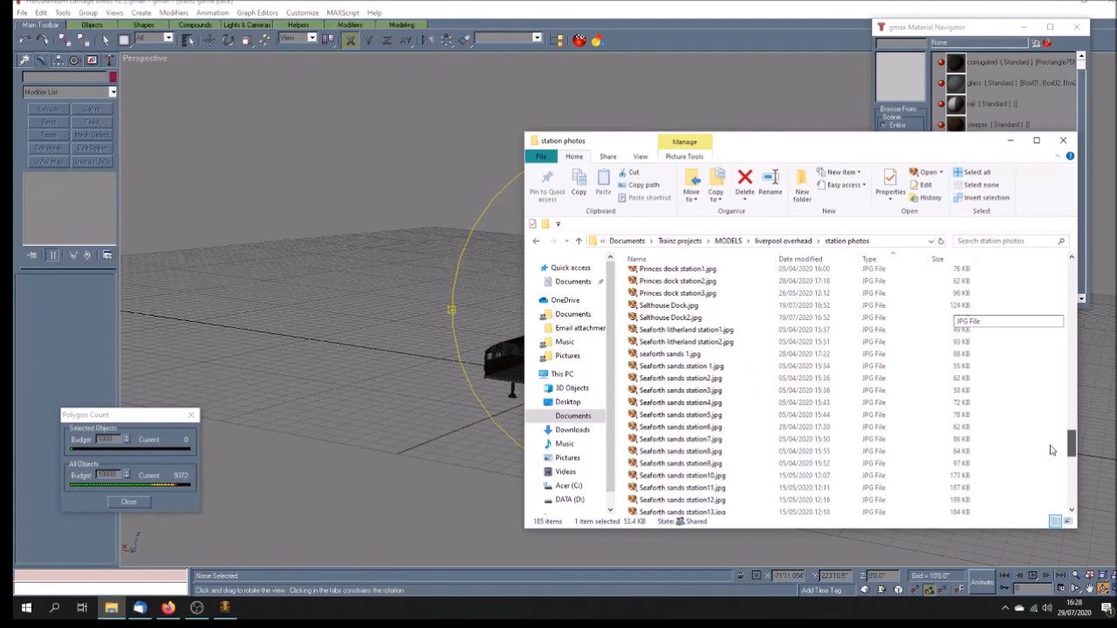
pyautogui.click(680, 368)
pyautogui.rightClick(680, 367)
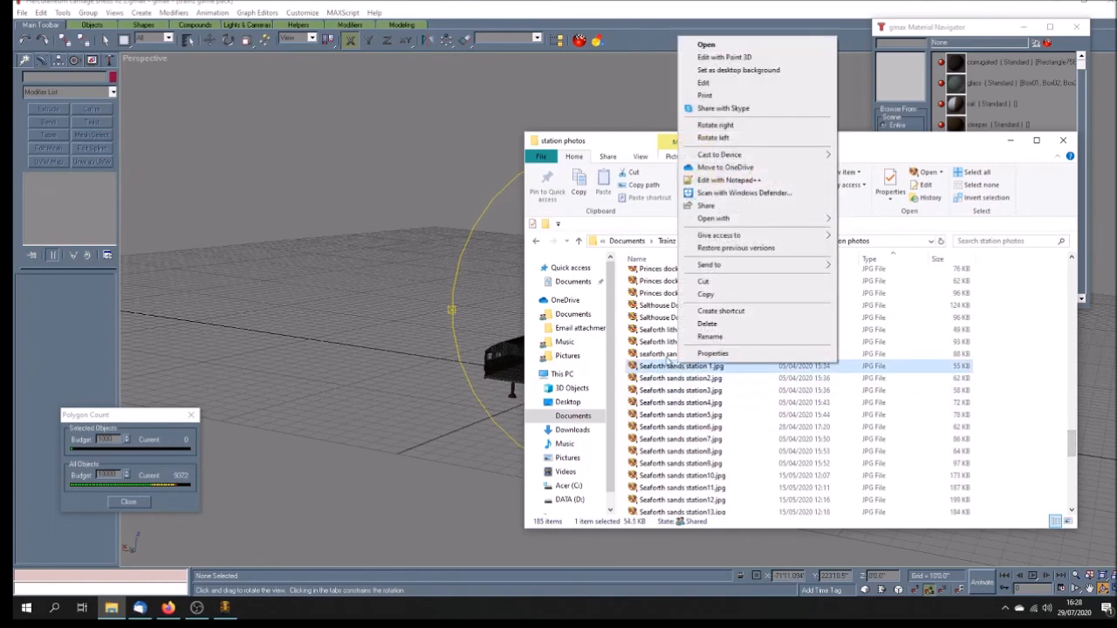
pyautogui.click(670, 361)
pyautogui.rightClick(667, 356)
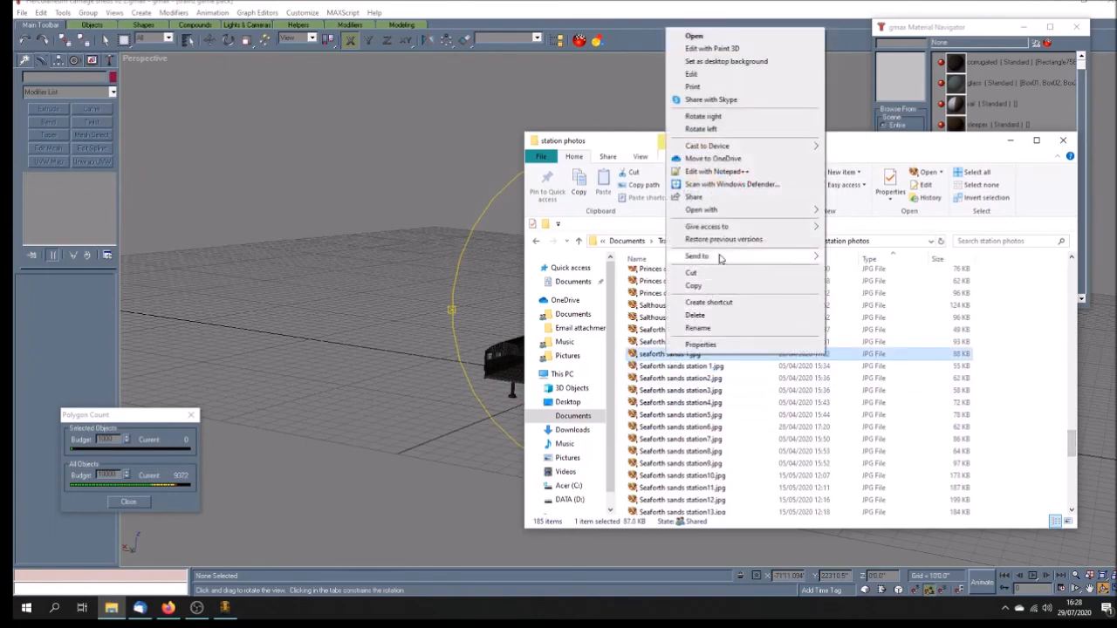
pyautogui.moveTo(778, 213)
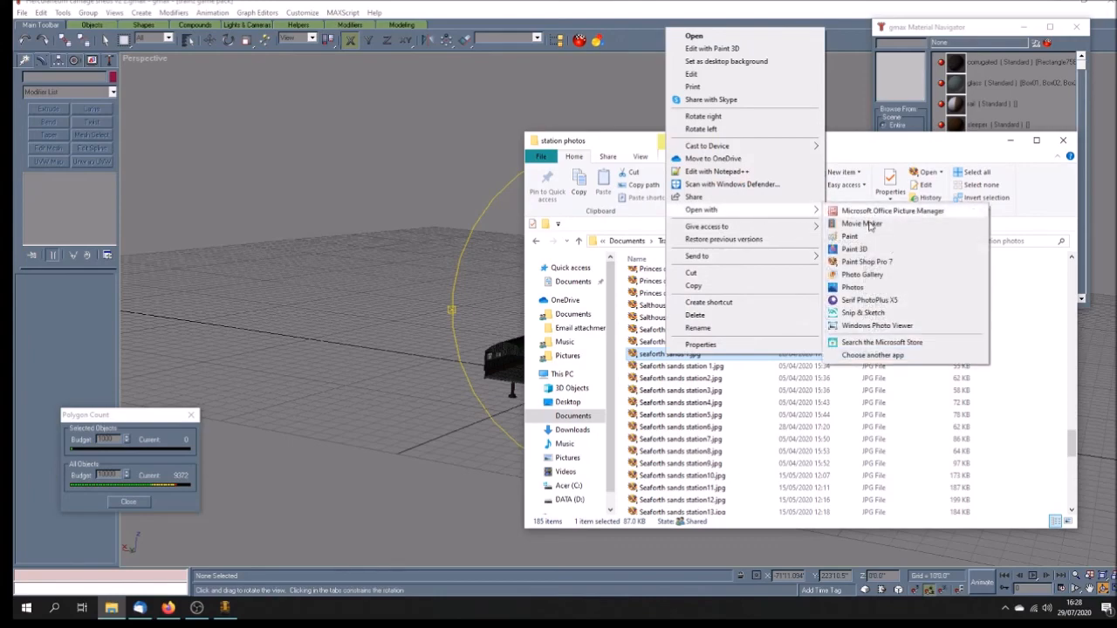
pyautogui.click(876, 328)
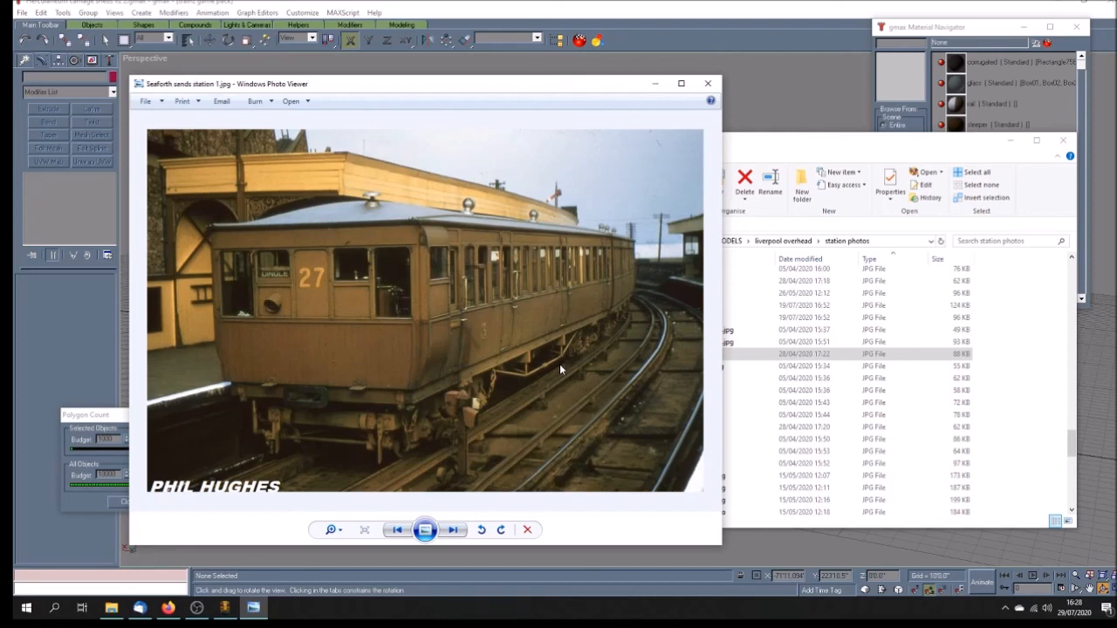
# - Browse the Seaforth Sands photos from Seaforth sands station 1.jpg to station5.jpg, examining the stairs, platforms and track junction
pyautogui.press('Right')
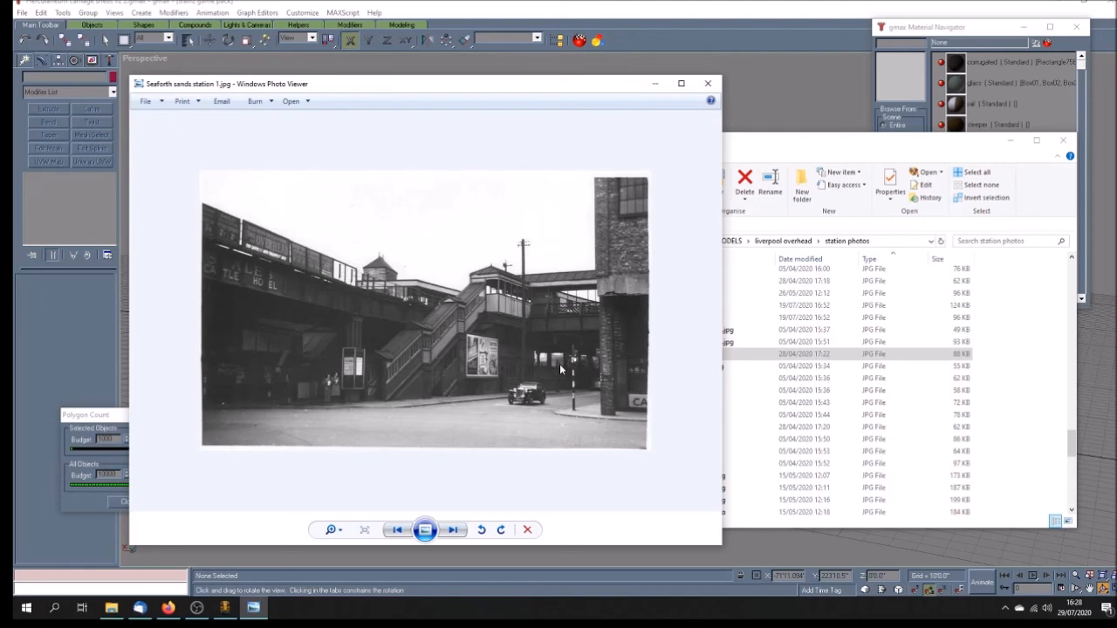
pyautogui.press('Right')
pyautogui.press('Left')
pyautogui.press('Right')
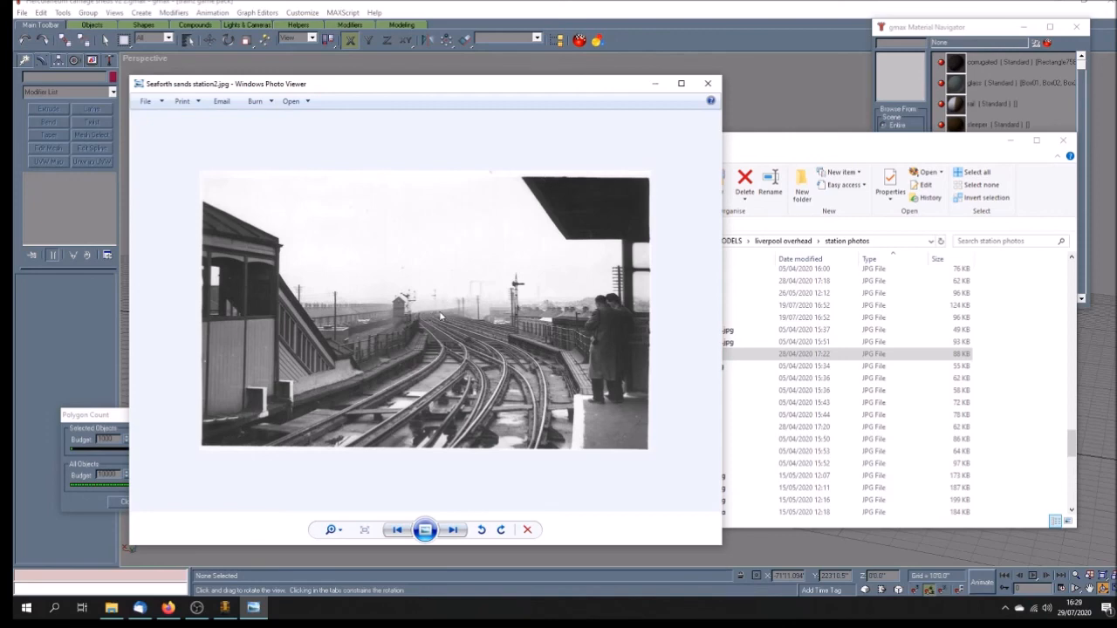
pyautogui.press('Right')
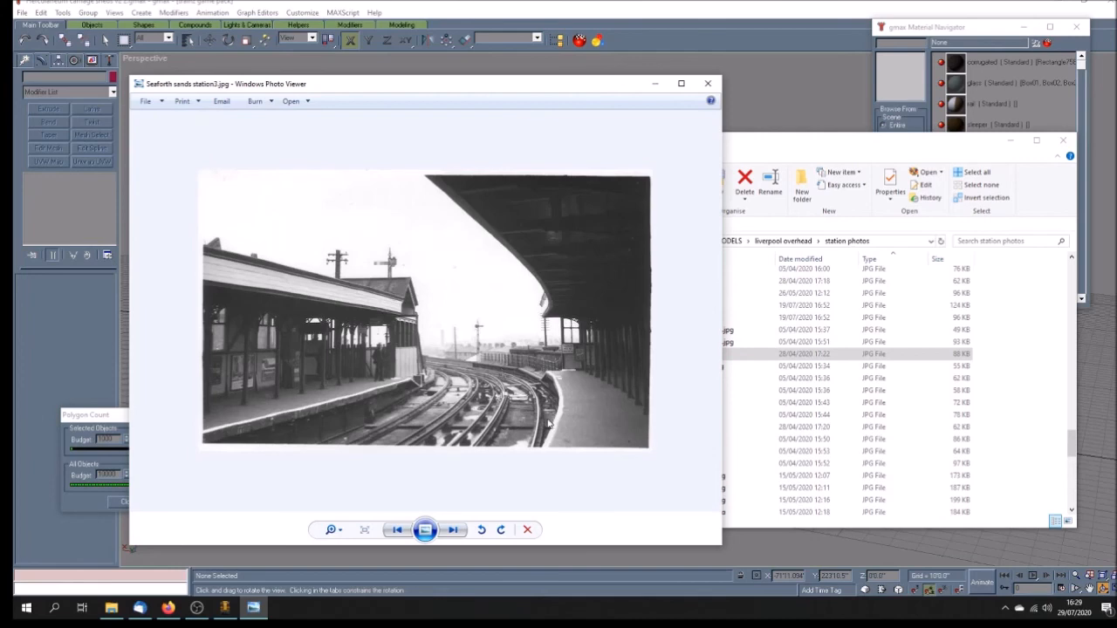
pyautogui.press('Right')
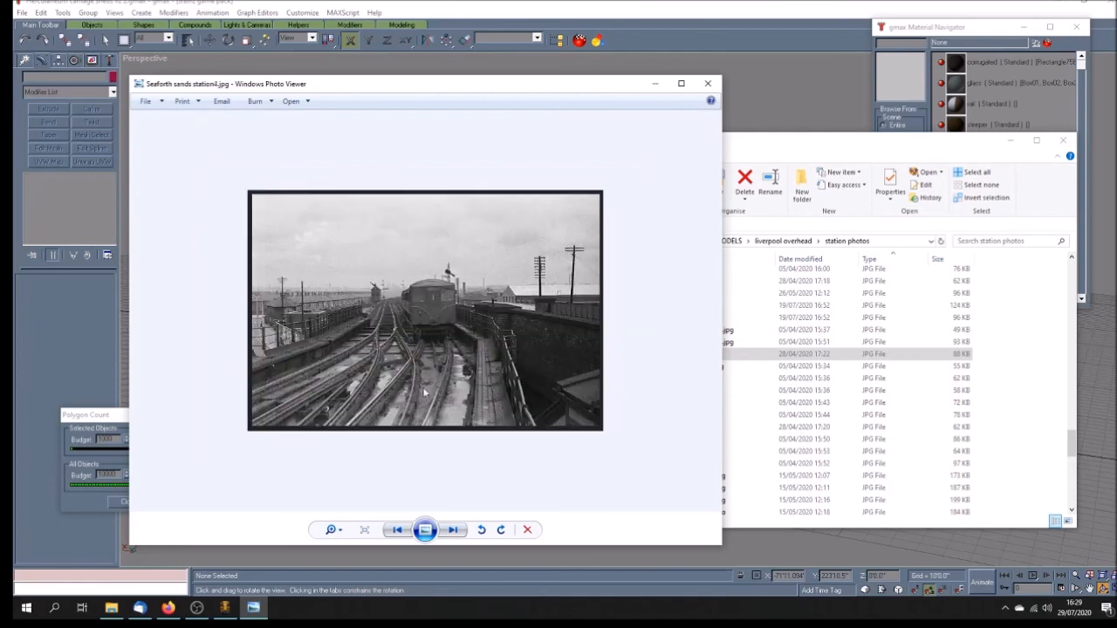
pyautogui.press('Right')
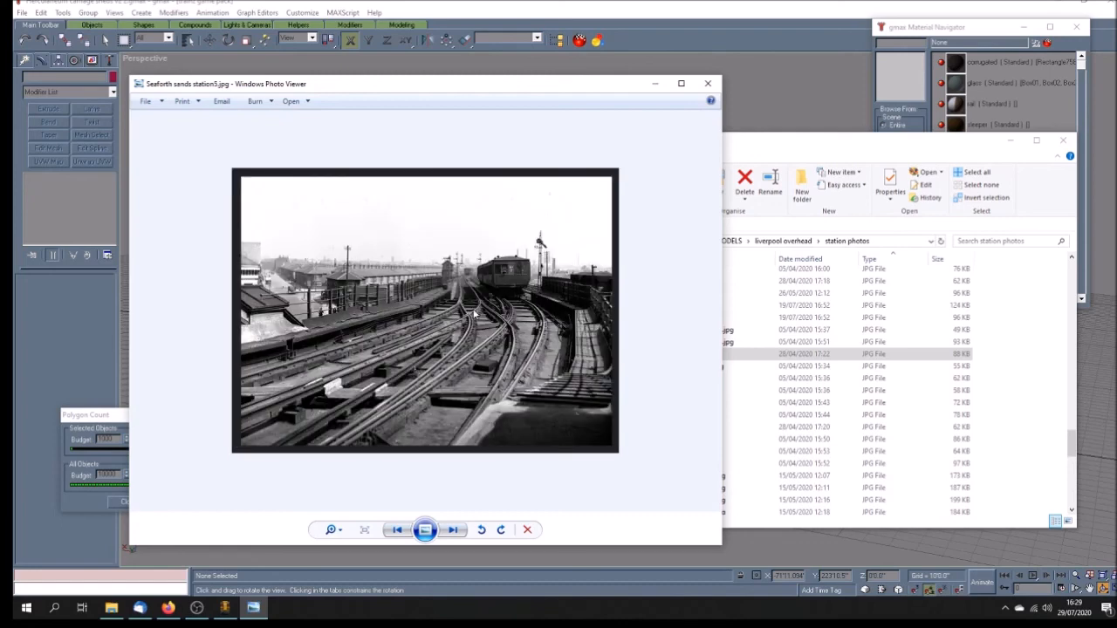
# - Browse Seaforth sands station6.jpg to station9.jpg, examining the original station building, its arched roof and the carriage shed entrance
pyautogui.press('Right')
pyautogui.press('Left')
pyautogui.press('Right')
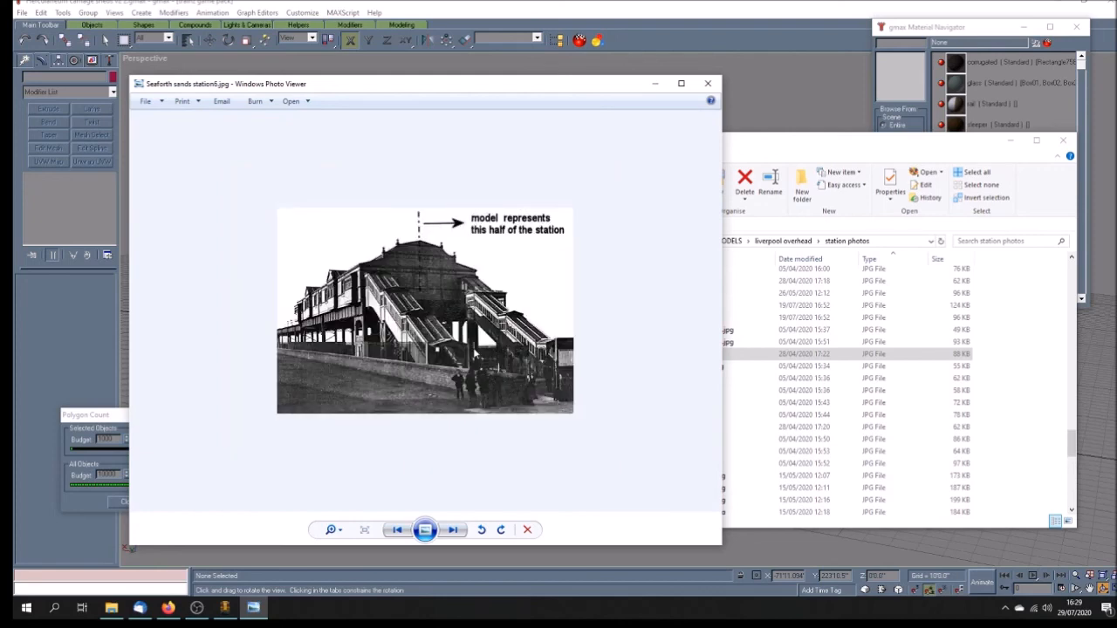
pyautogui.press('Right')
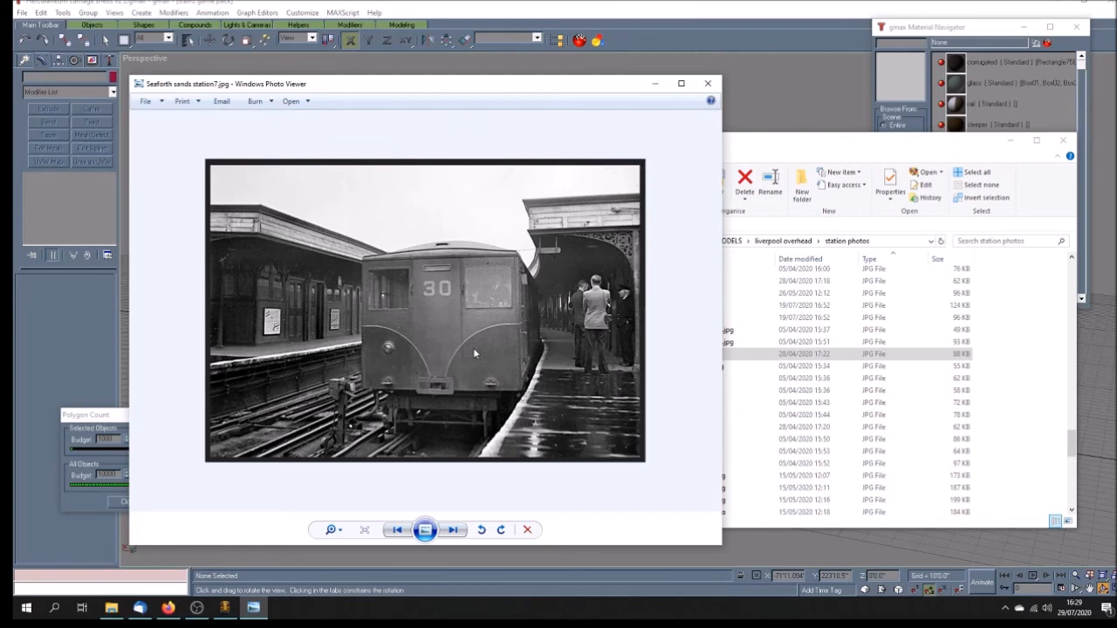
pyautogui.press('Right')
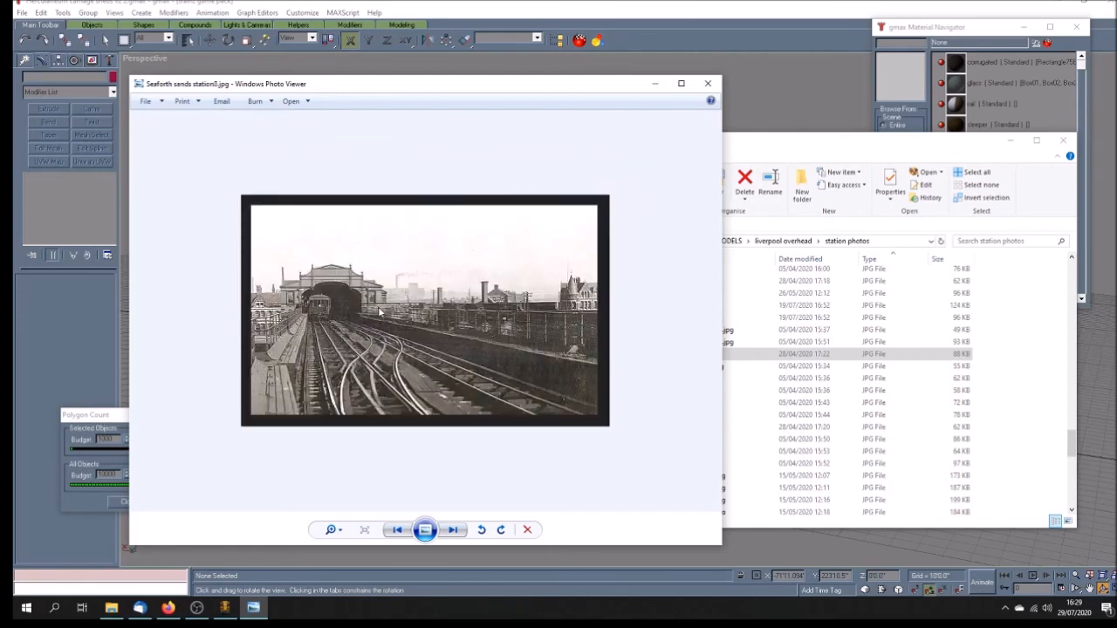
pyautogui.press('Right')
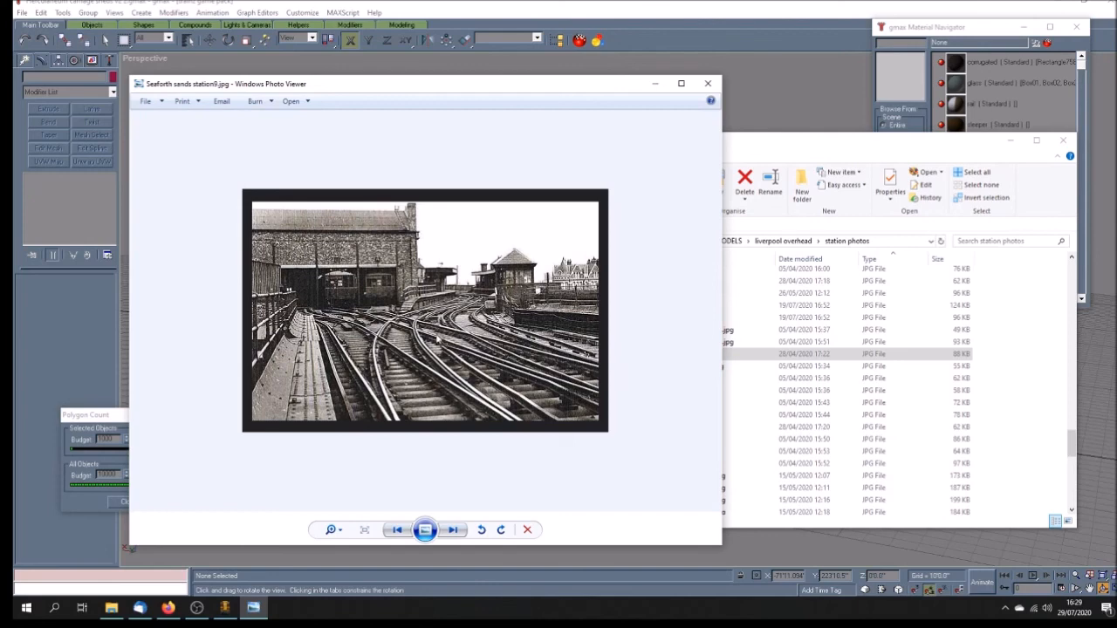
# - Browse from Seaforth sands station10.jpg to Seaforth shed1.jpg, examining the junction, footbridge, signal box and carriage shed
pyautogui.press('Right')
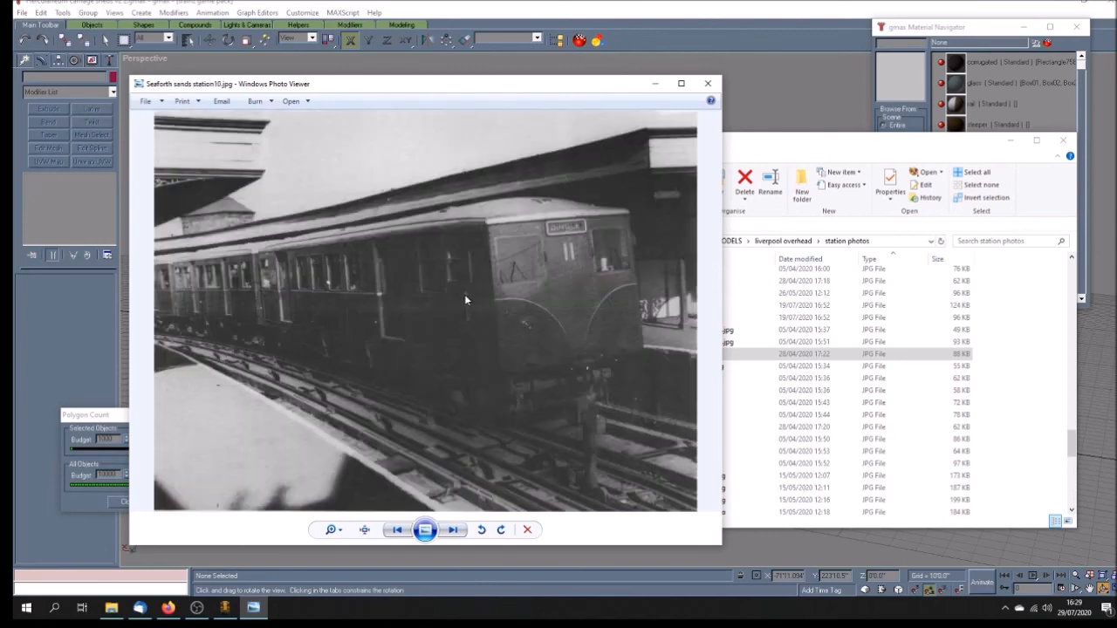
pyautogui.press('Right')
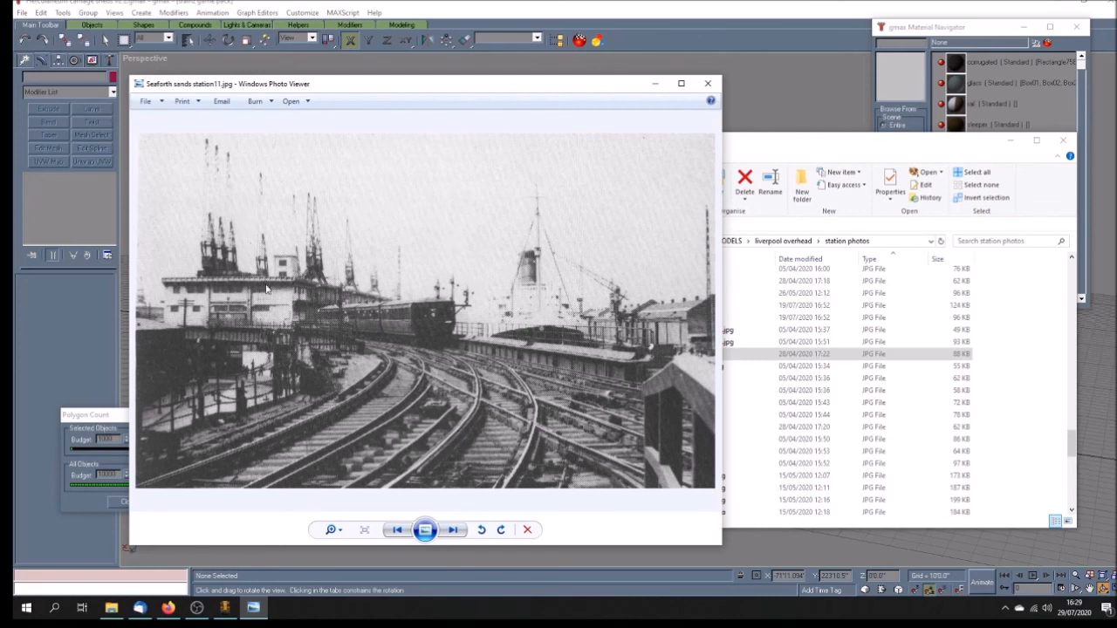
pyautogui.press('Right')
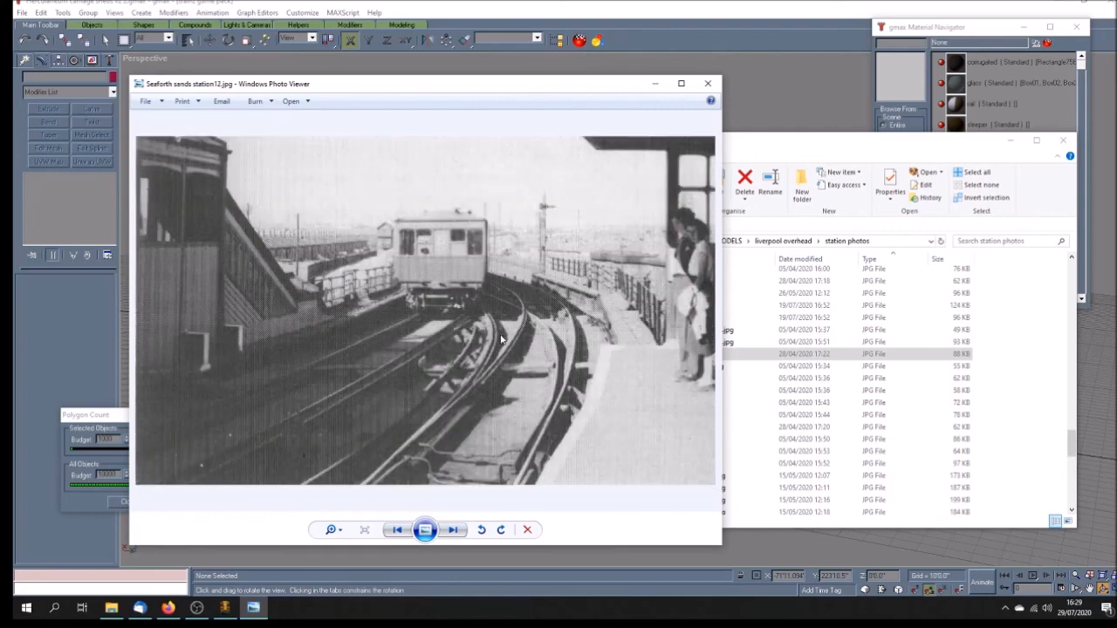
pyautogui.press('Right')
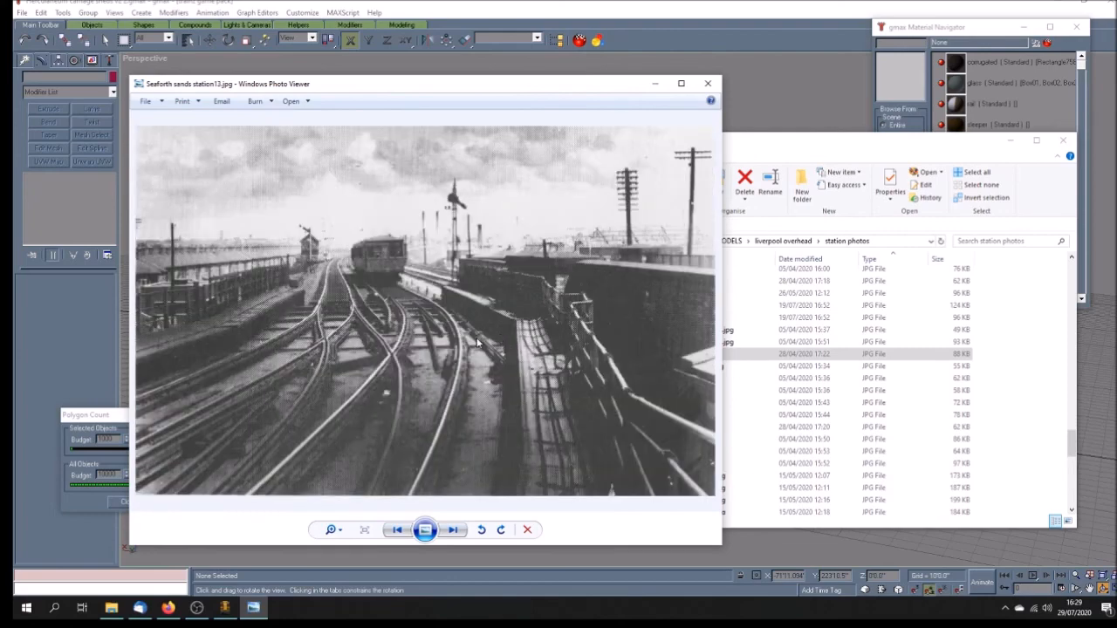
pyautogui.press('Right')
pyautogui.press('Right')
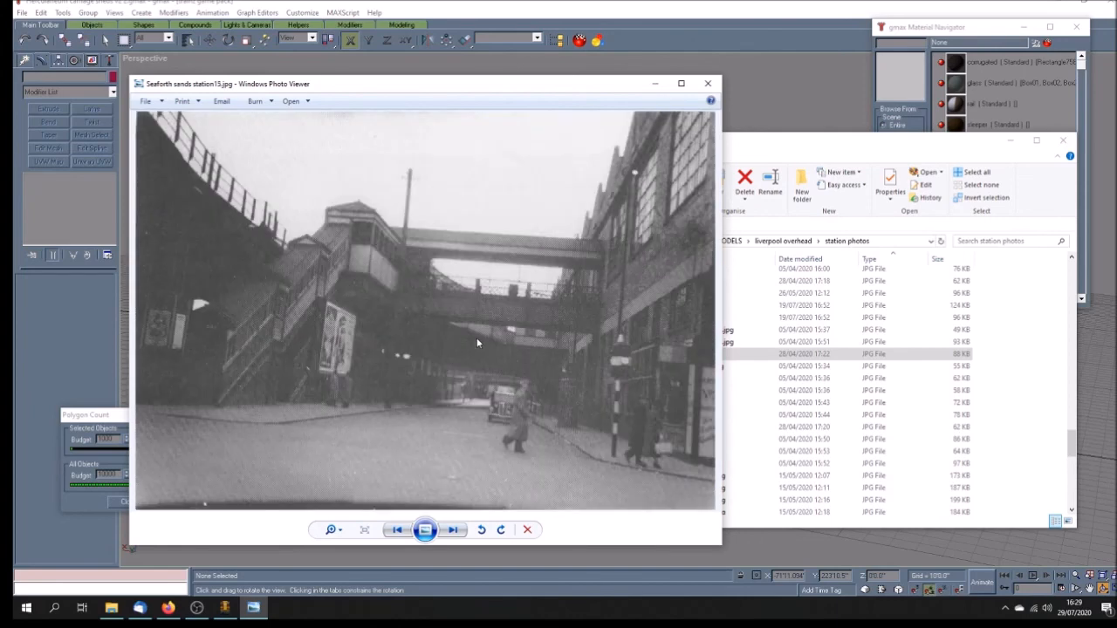
pyautogui.press('Right')
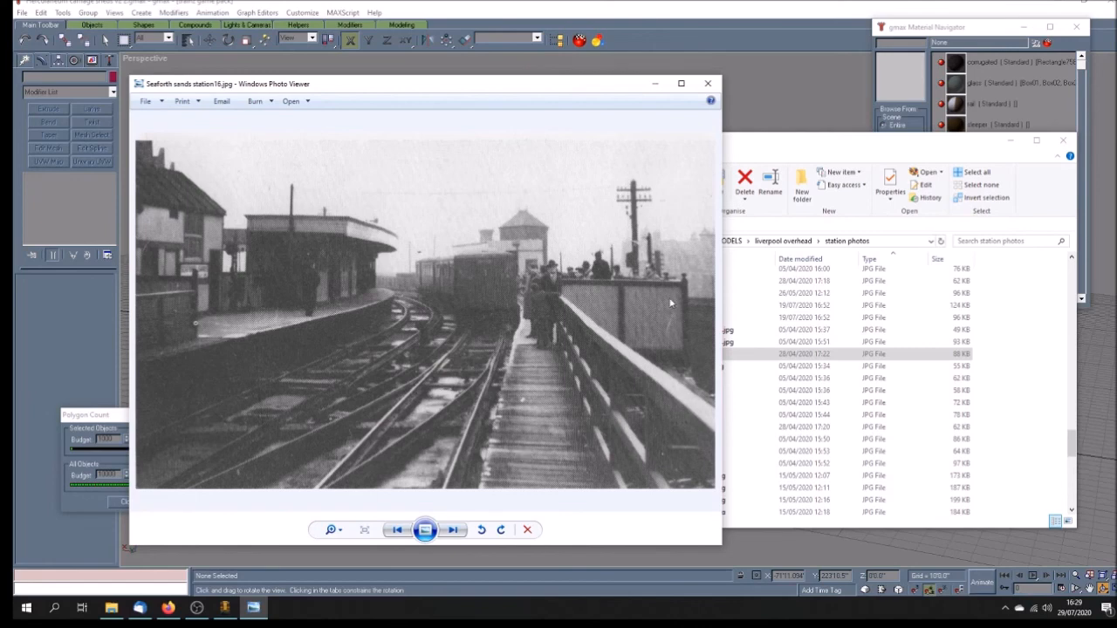
pyautogui.press('Right')
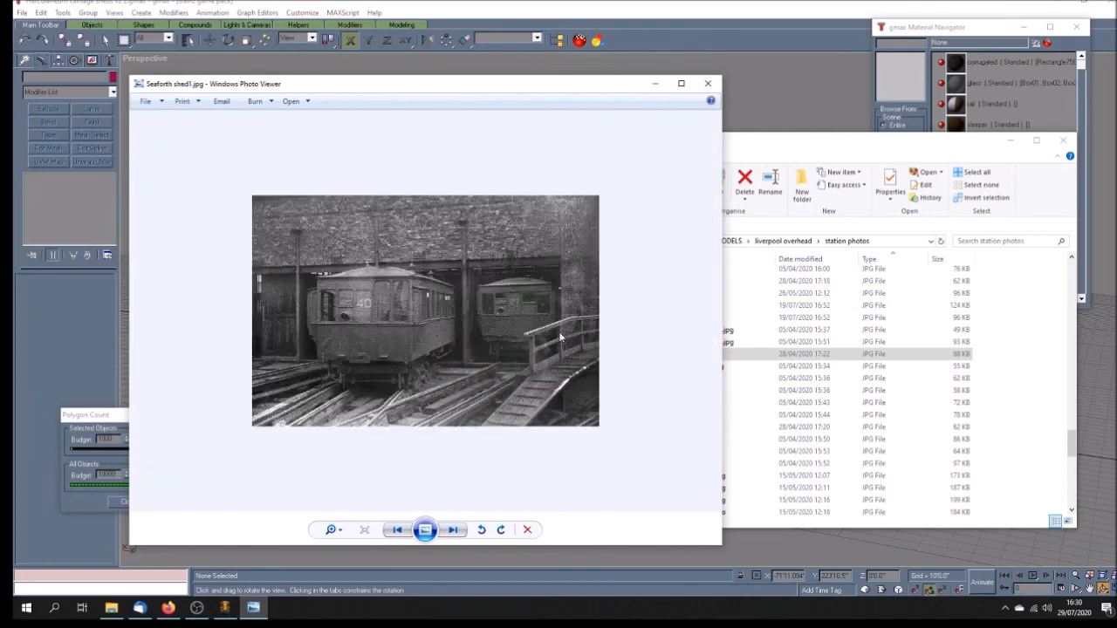
# - Browse the photos from Seaforth shed2.jpg through the signal box pictures to the south-docks images, examining the shed, trains and signal box
pyautogui.press('Right')
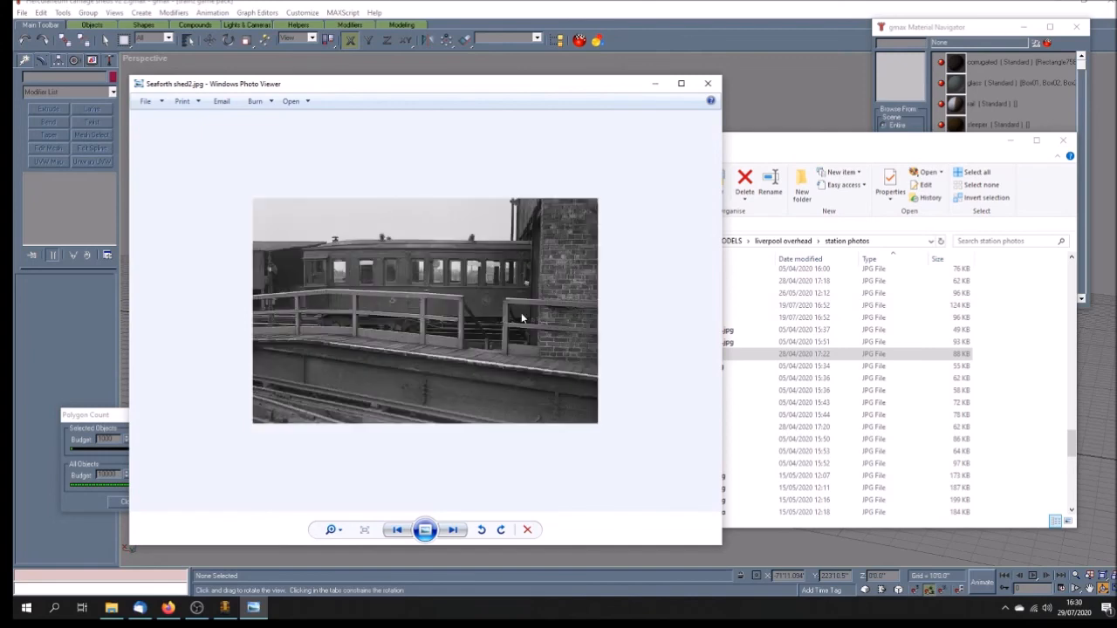
pyautogui.press('Right')
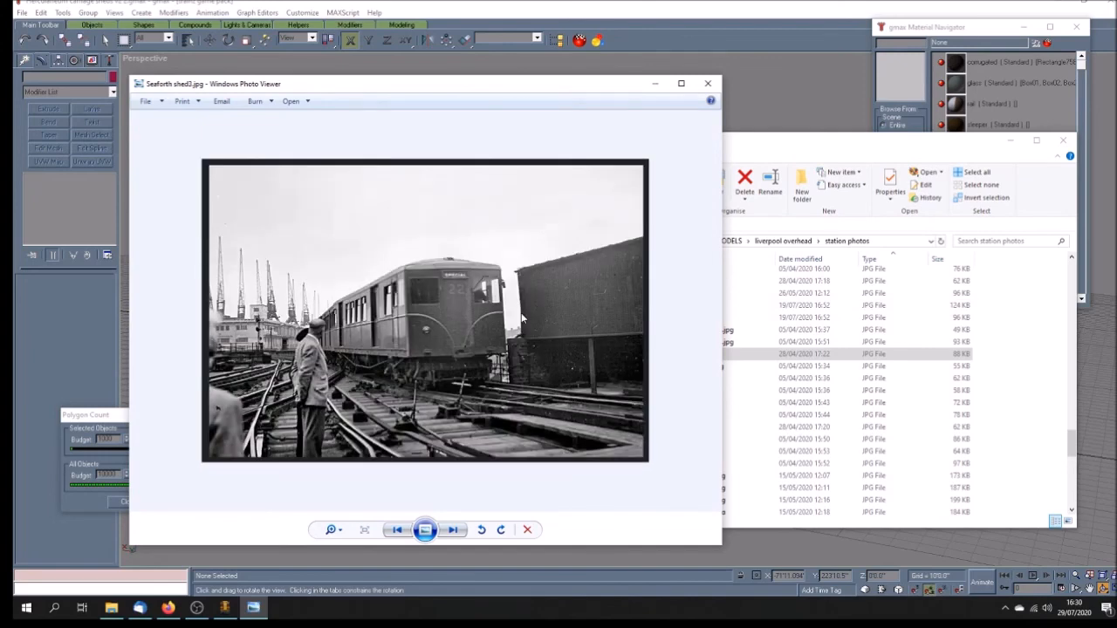
pyautogui.press('Right')
pyautogui.press('Right')
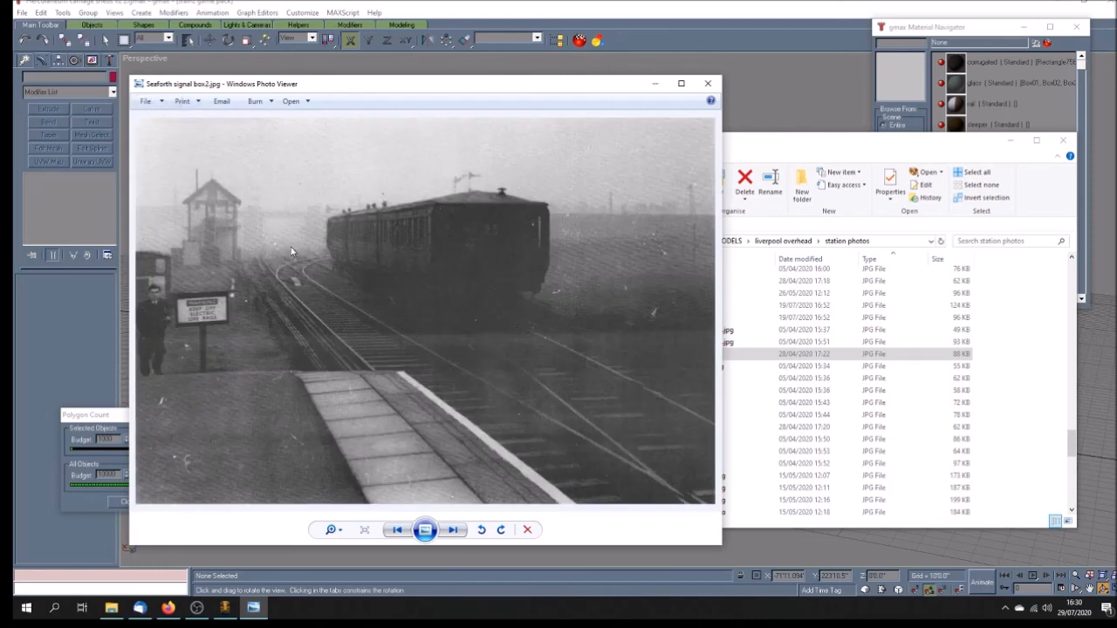
pyautogui.press('Right')
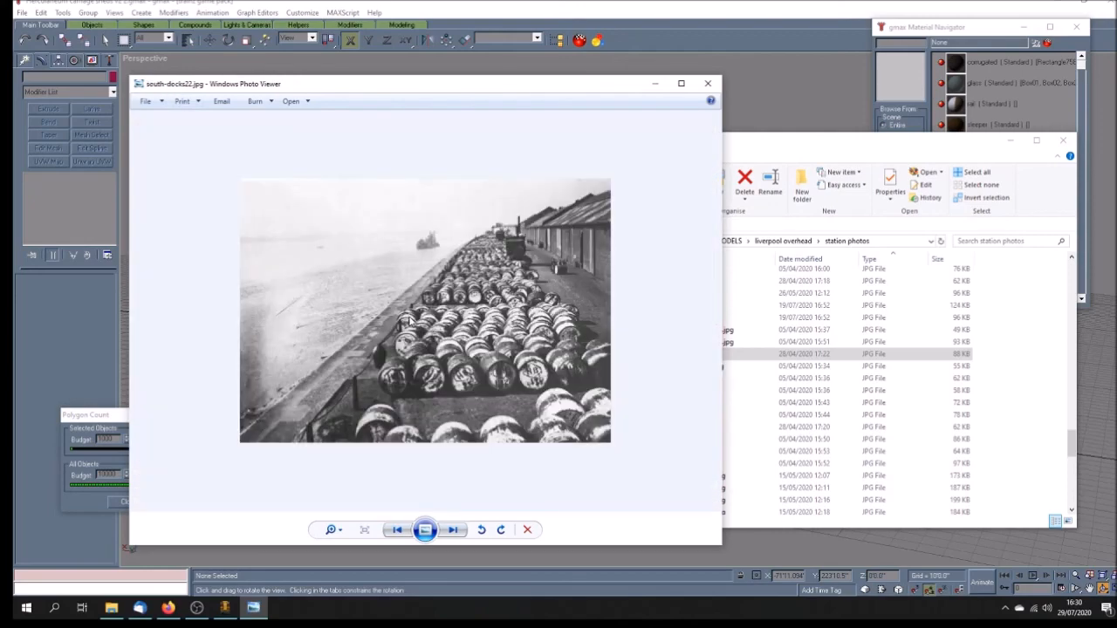
pyautogui.press('Right')
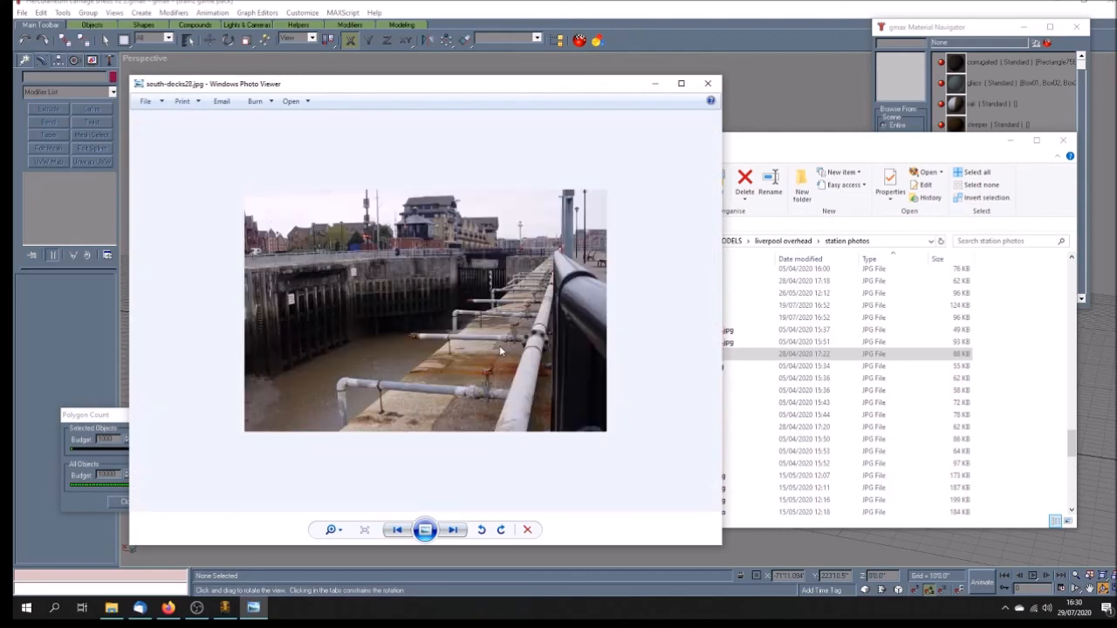
# - Return to Seaforth signal box.jpg, Seaforth sands station11.jpg and station9.jpg, examining the signal box, track junction and carriage shed entrance
pyautogui.press('Right')
pyautogui.press('Right')
pyautogui.press('Right')
pyautogui.press('Right')
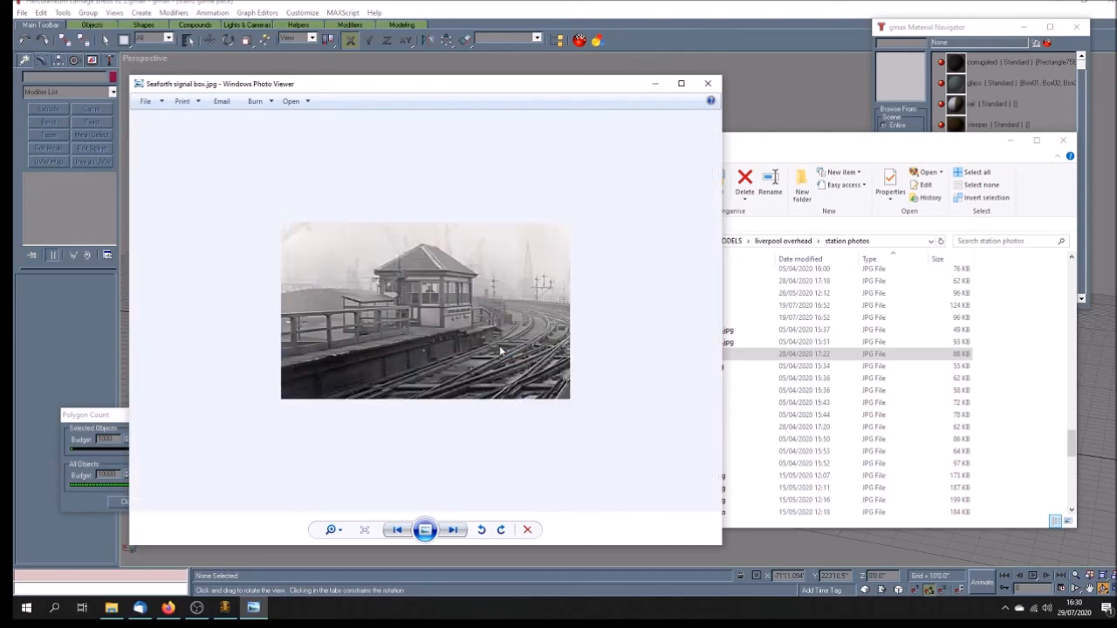
pyautogui.press('Right')
pyautogui.press('Right')
pyautogui.press('Right')
pyautogui.press('Right')
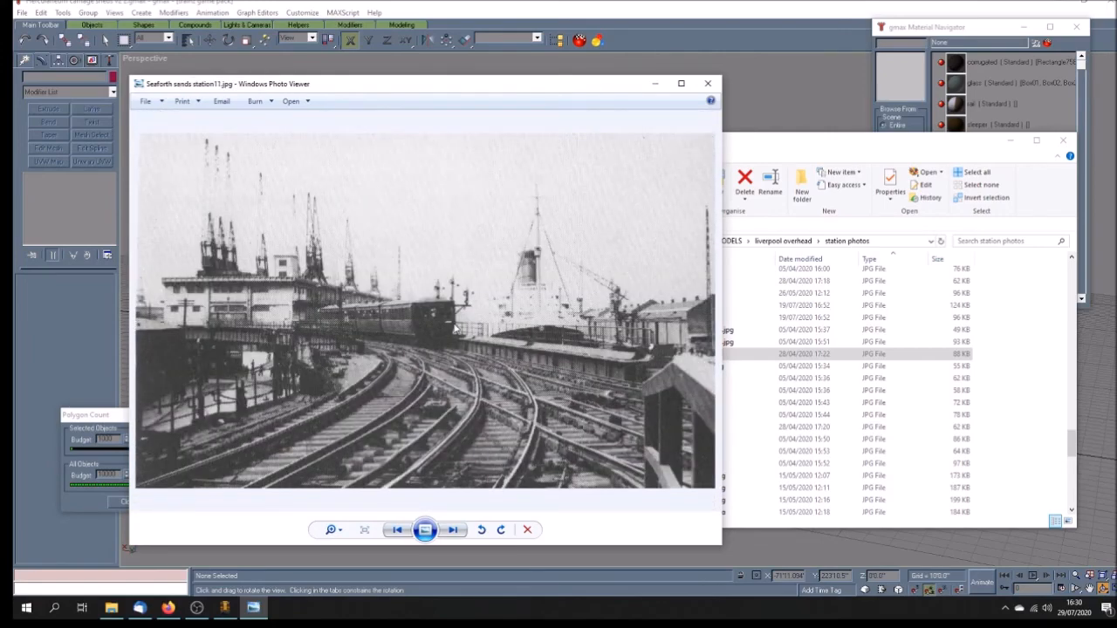
pyautogui.press('Left')
pyautogui.press('Left')
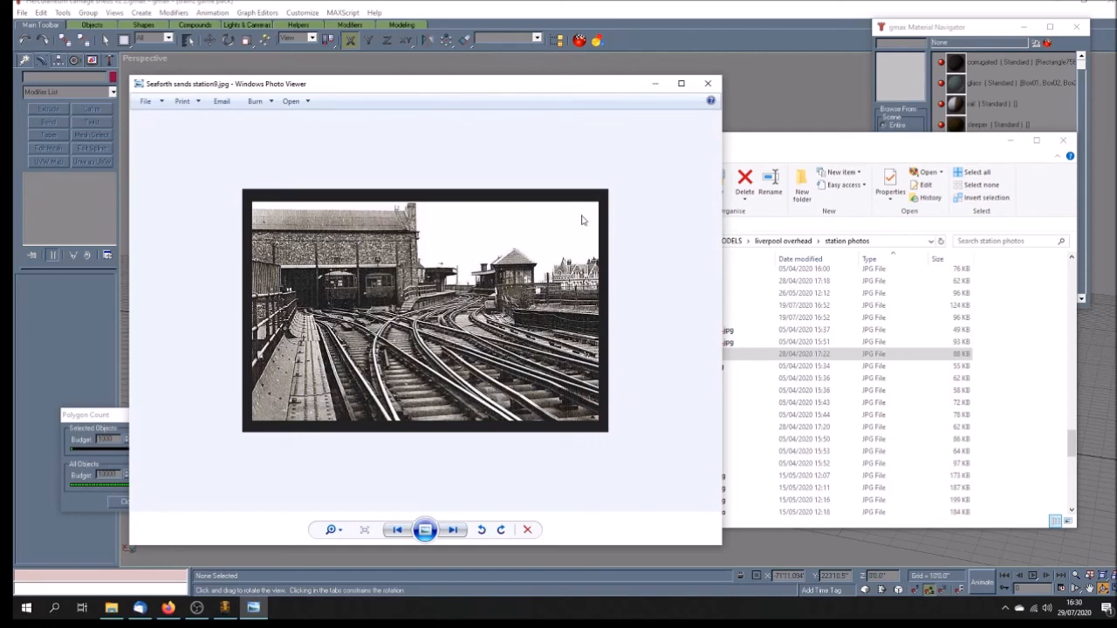
# - Close the photo, switch back to gmax and examine the Herculaneum carriage sheds from its open end and long side
pyautogui.click(705, 90)
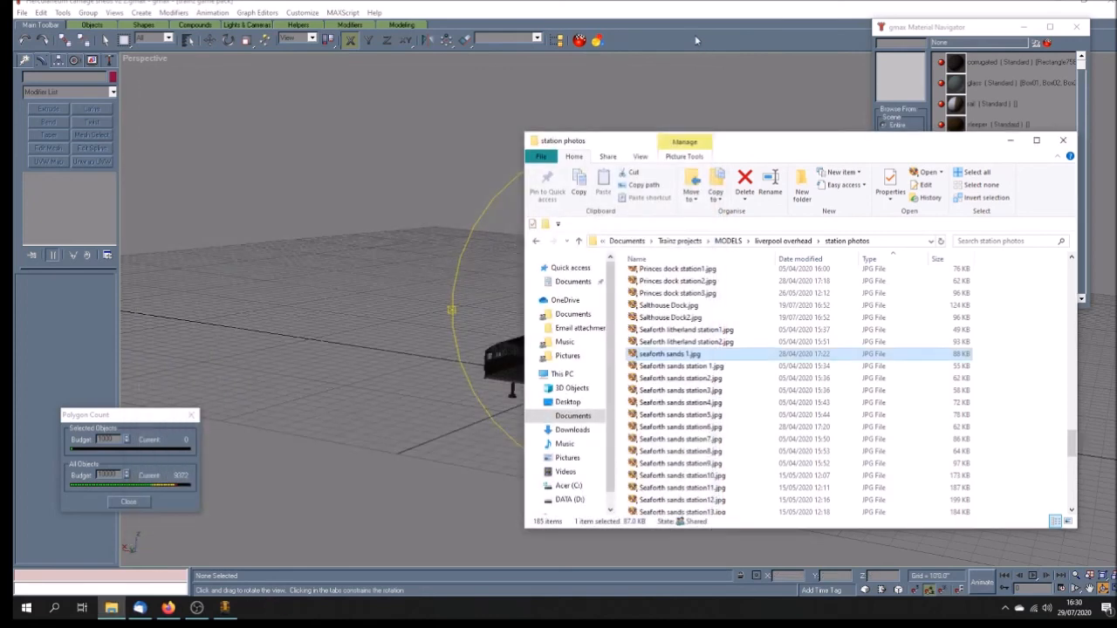
pyautogui.click(697, 40)
pyautogui.moveTo(671, 341); pyautogui.dragTo(666, 344)
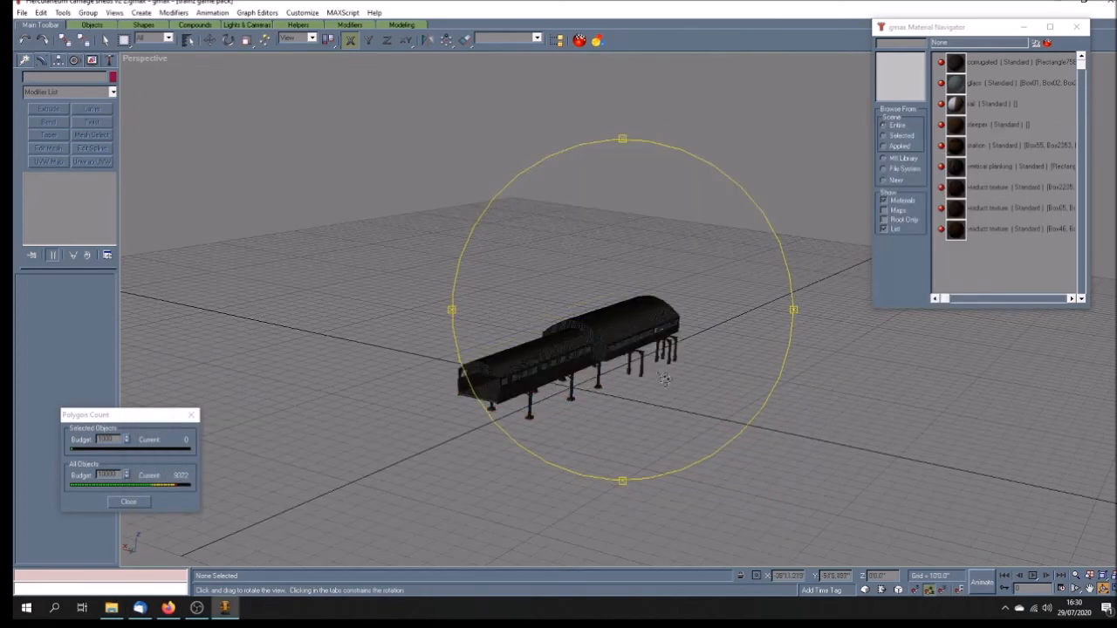
pyautogui.scroll(2, 656, 374)
pyautogui.scroll(1, 657, 373)
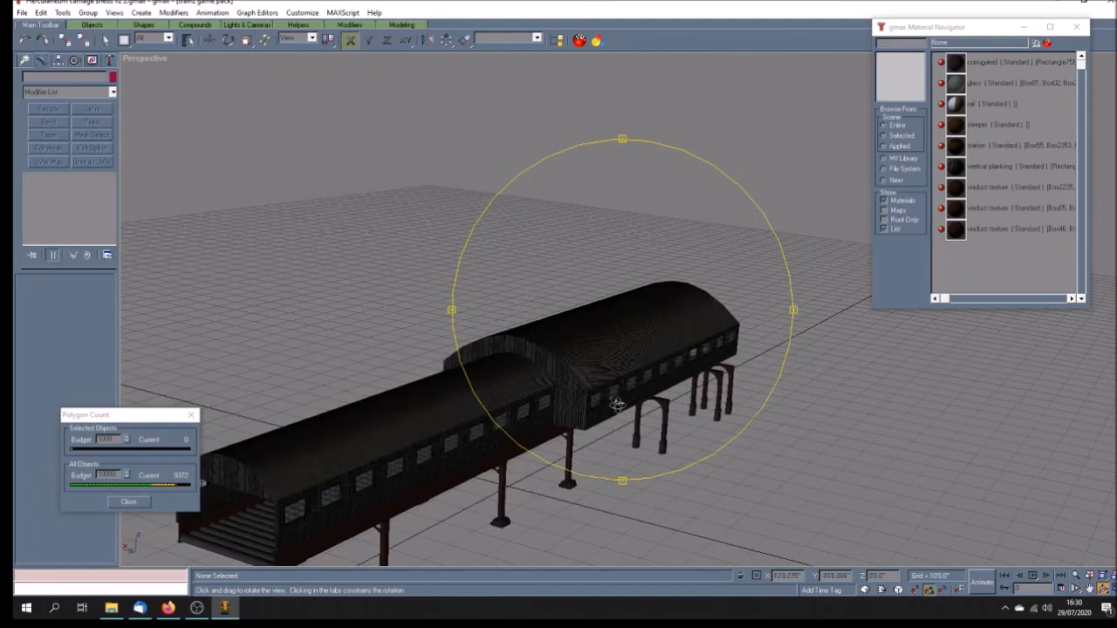
pyautogui.moveTo(619, 394); pyautogui.dragTo(629, 398)
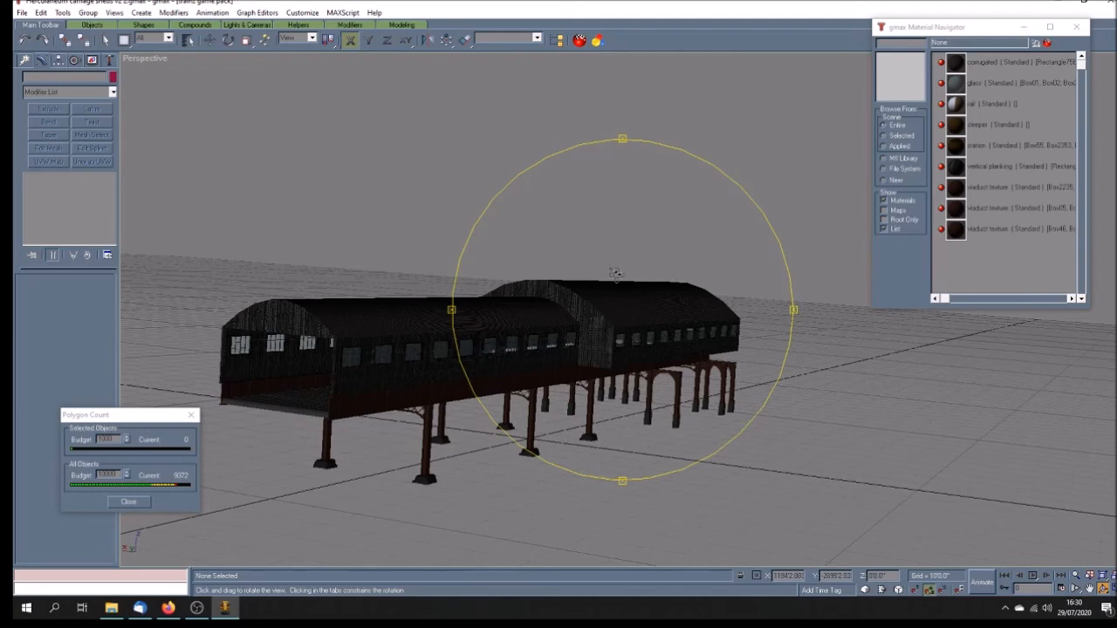
pyautogui.moveTo(589, 314); pyautogui.dragTo(611, 315)
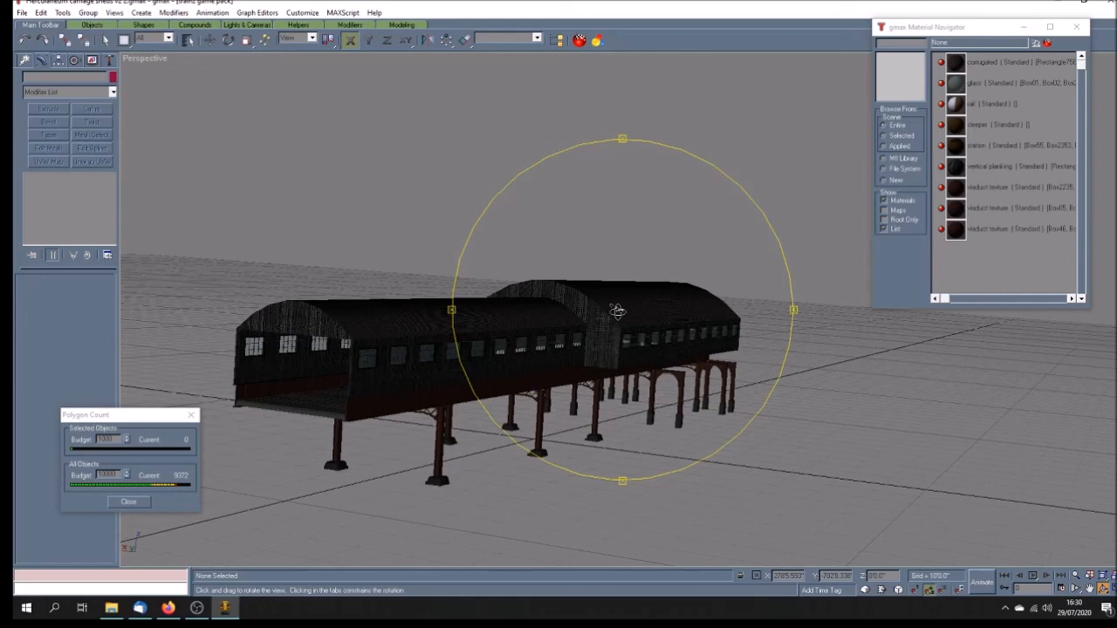
pyautogui.moveTo(663, 346); pyautogui.dragTo(666, 353)
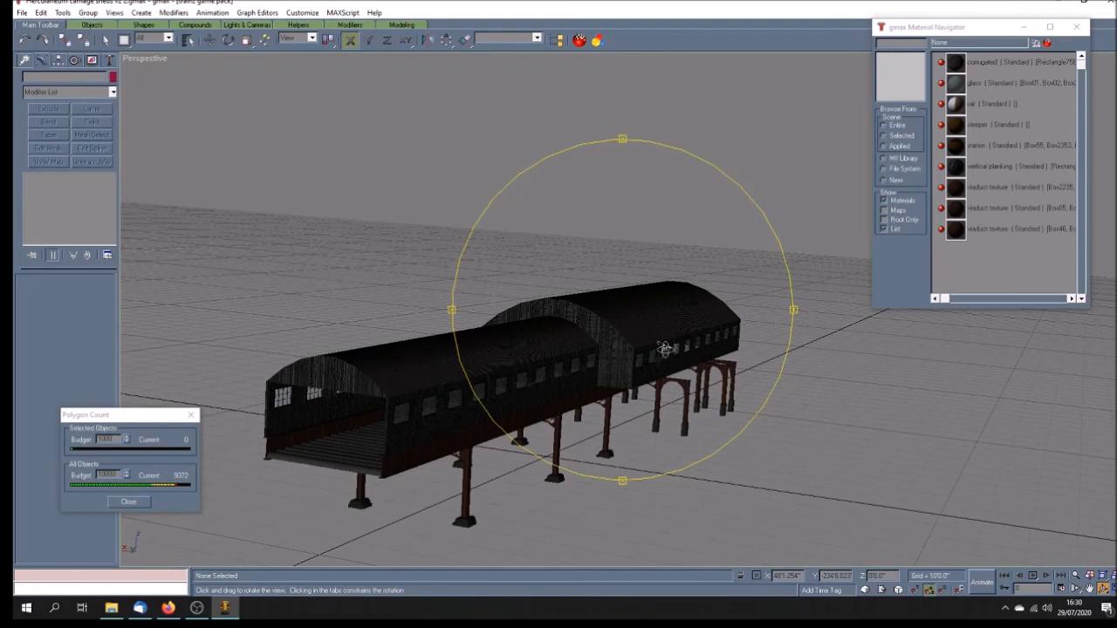